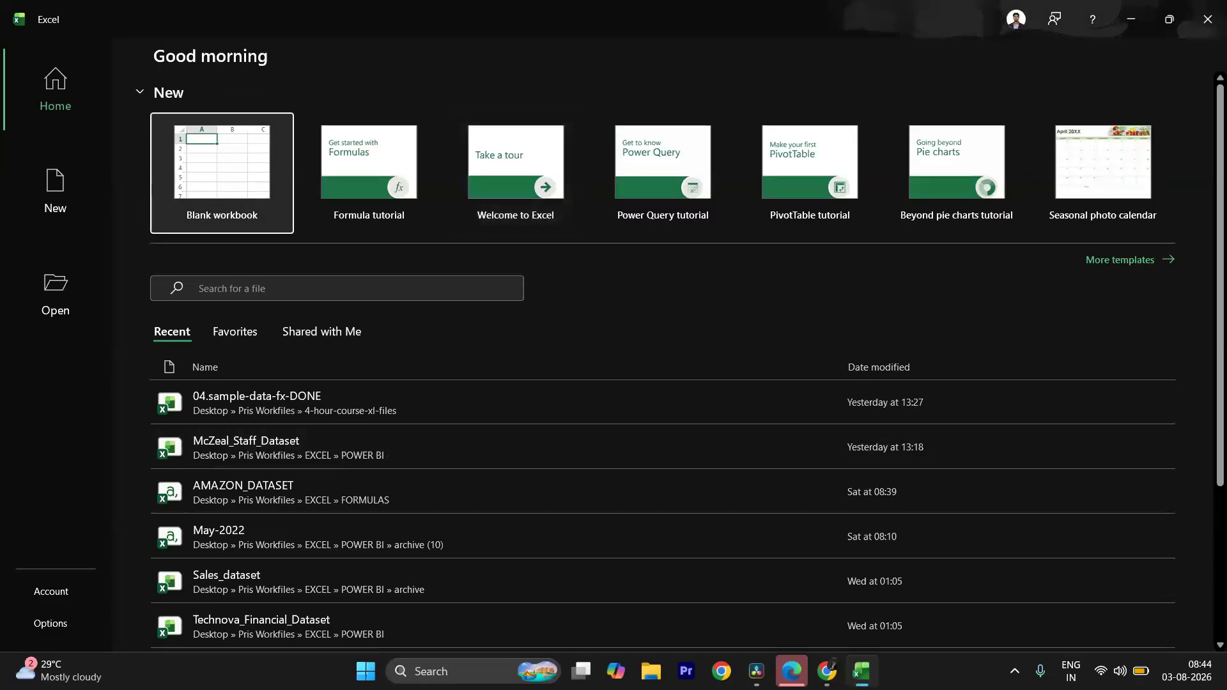
Step: Create a blank workbook and start importing data from a text/CSV file
{"action": "left_click", "coordinate": [200, 176]}
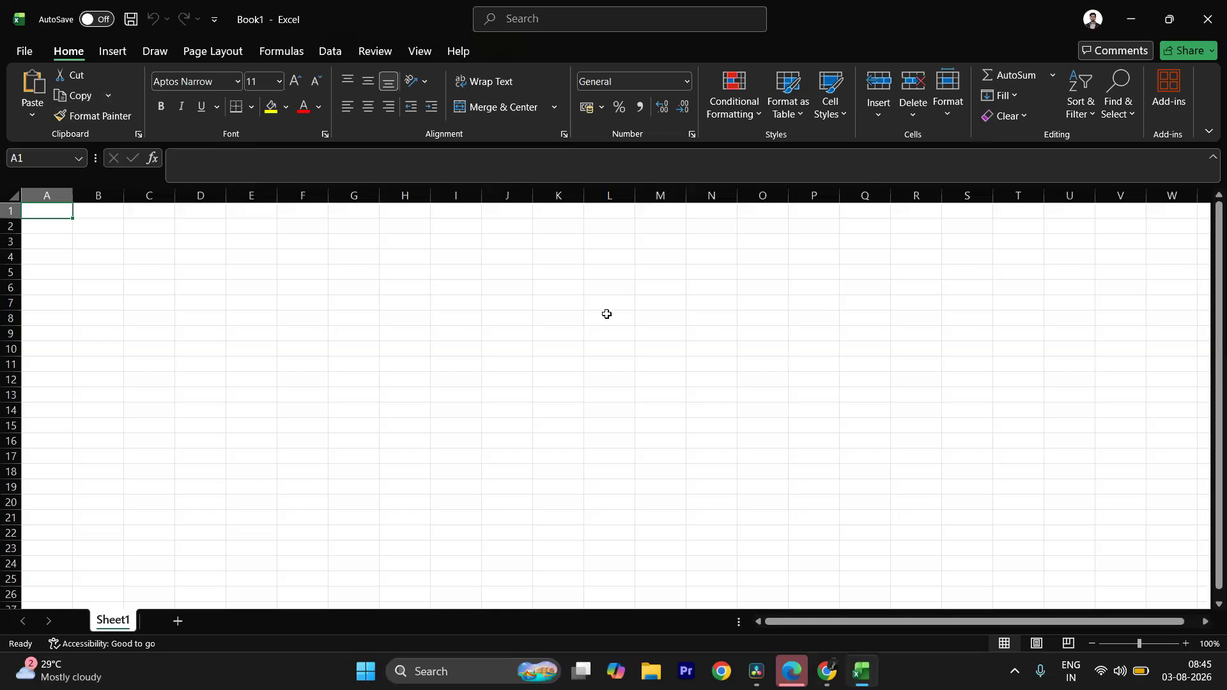
{"action": "left_click", "coordinate": [332, 52]}
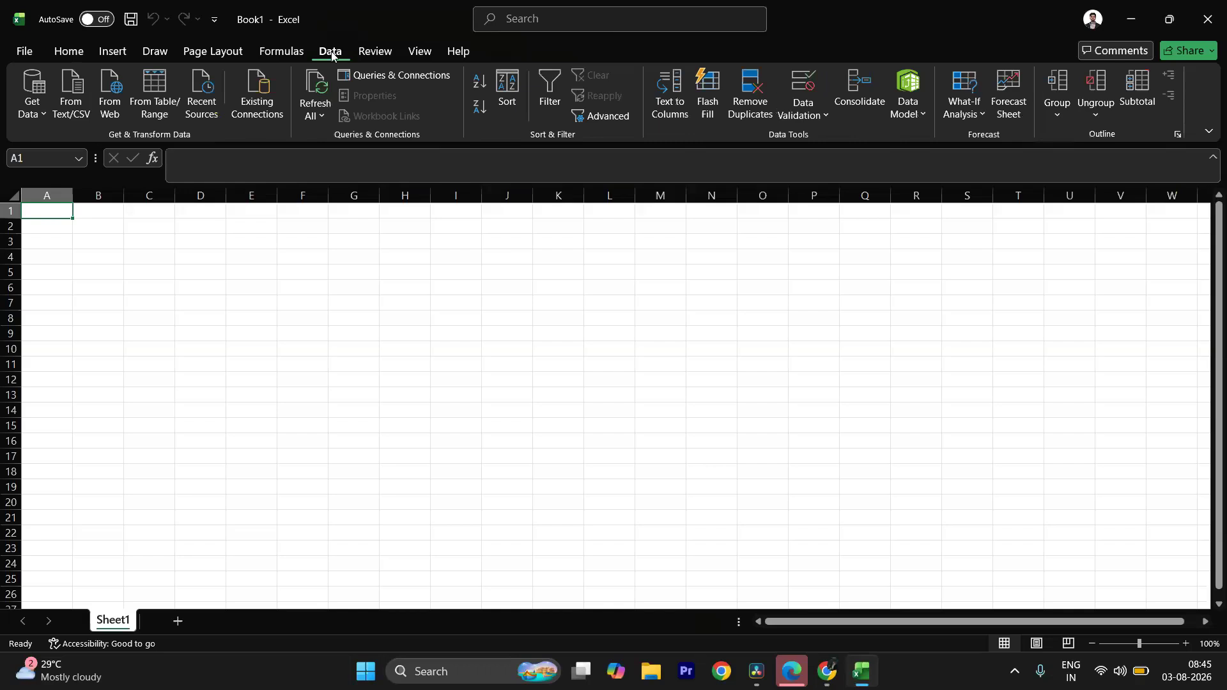
{"action": "left_click", "coordinate": [41, 105]}
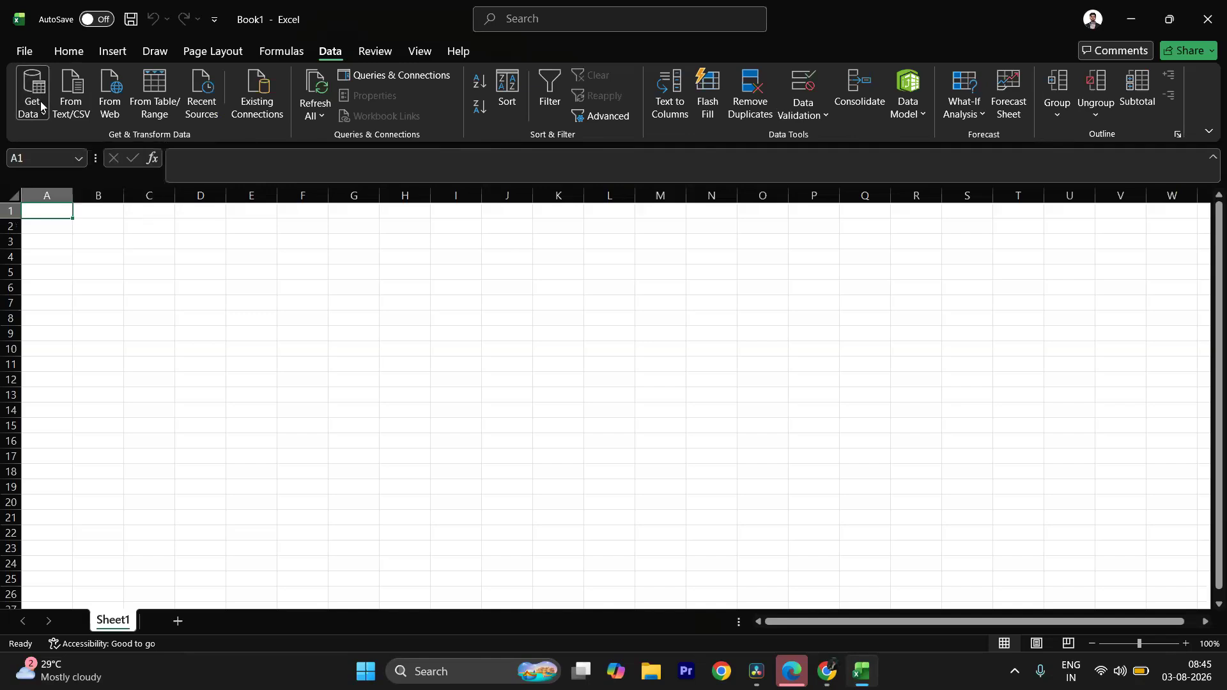
{"action": "mouse_move", "coordinate": [61, 154]}
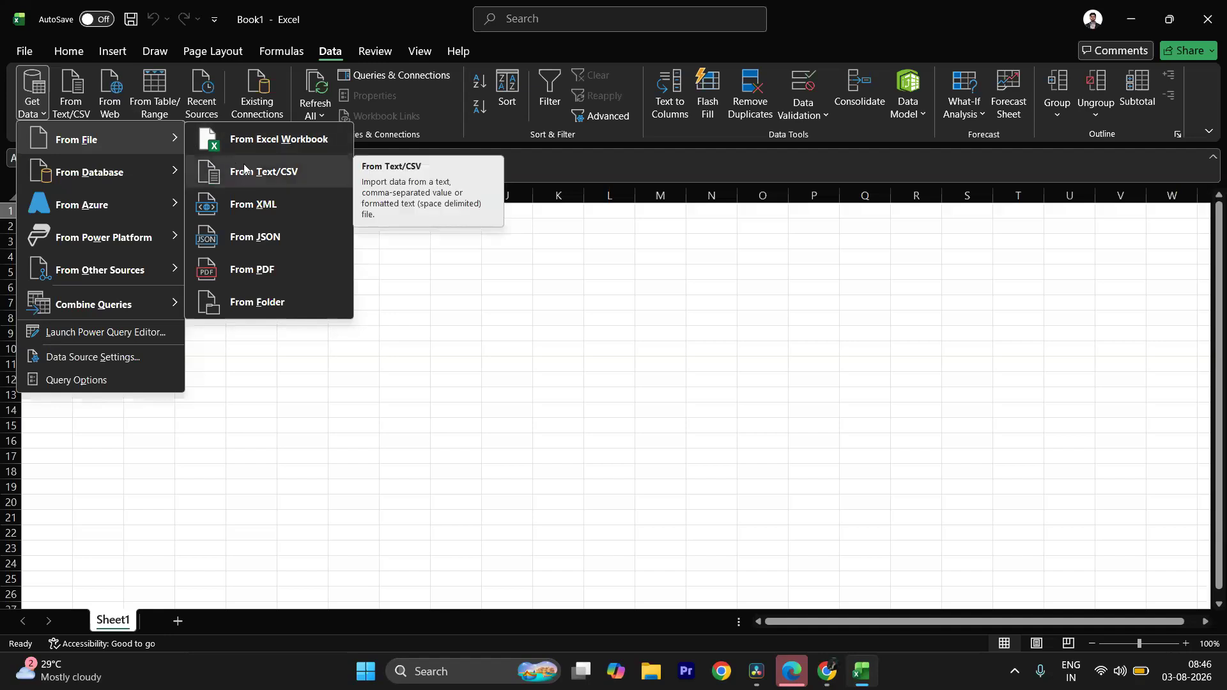
{"action": "left_click", "coordinate": [267, 169]}
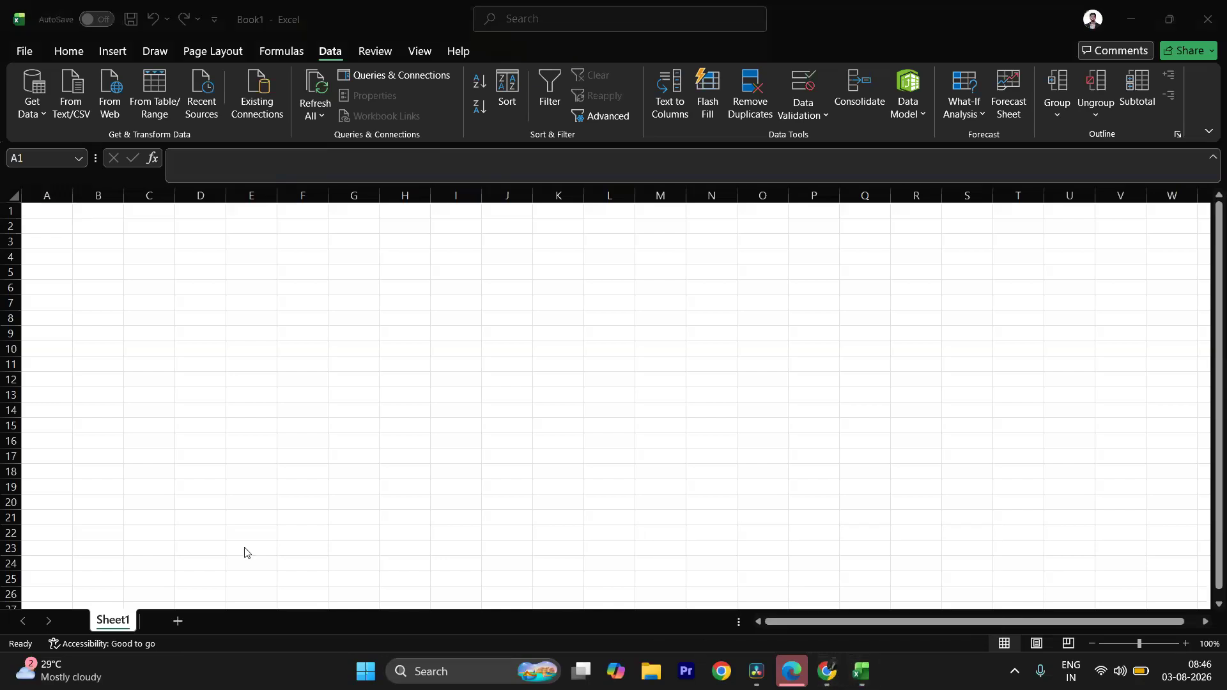
Step: Choose the AMAZON_DATASET file from the FORMULAS folder and import it
{"action": "mouse_move", "coordinate": [827, 676]}
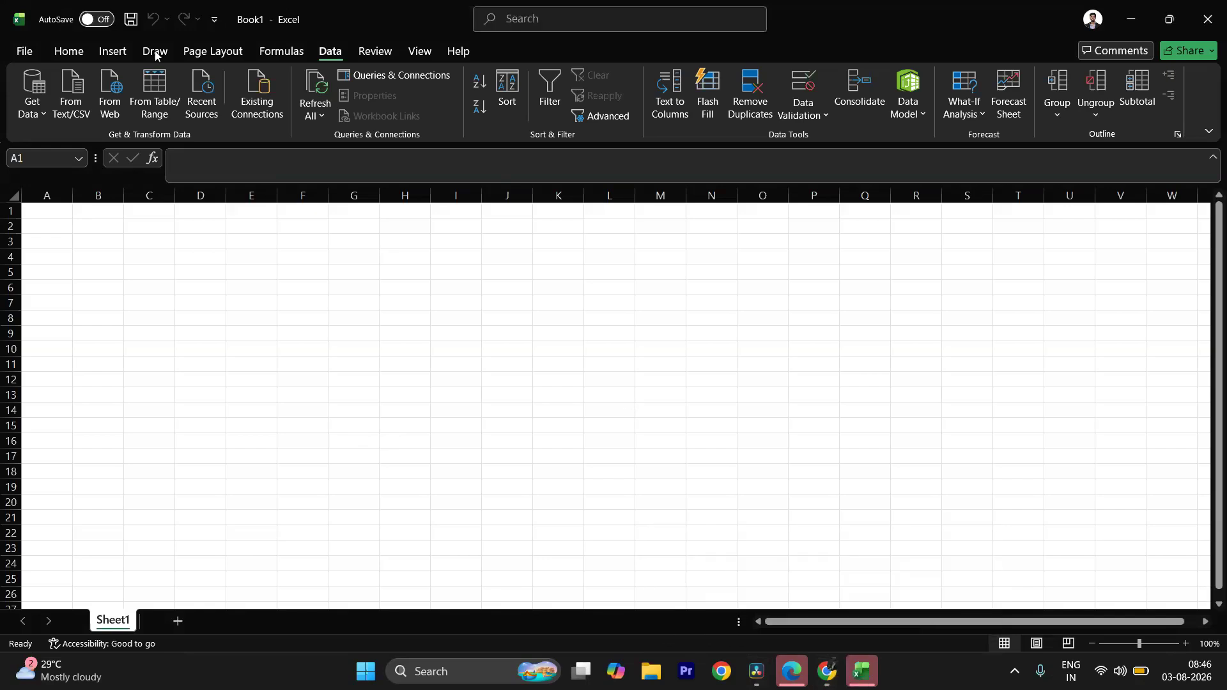
{"action": "left_click", "coordinate": [31, 109]}
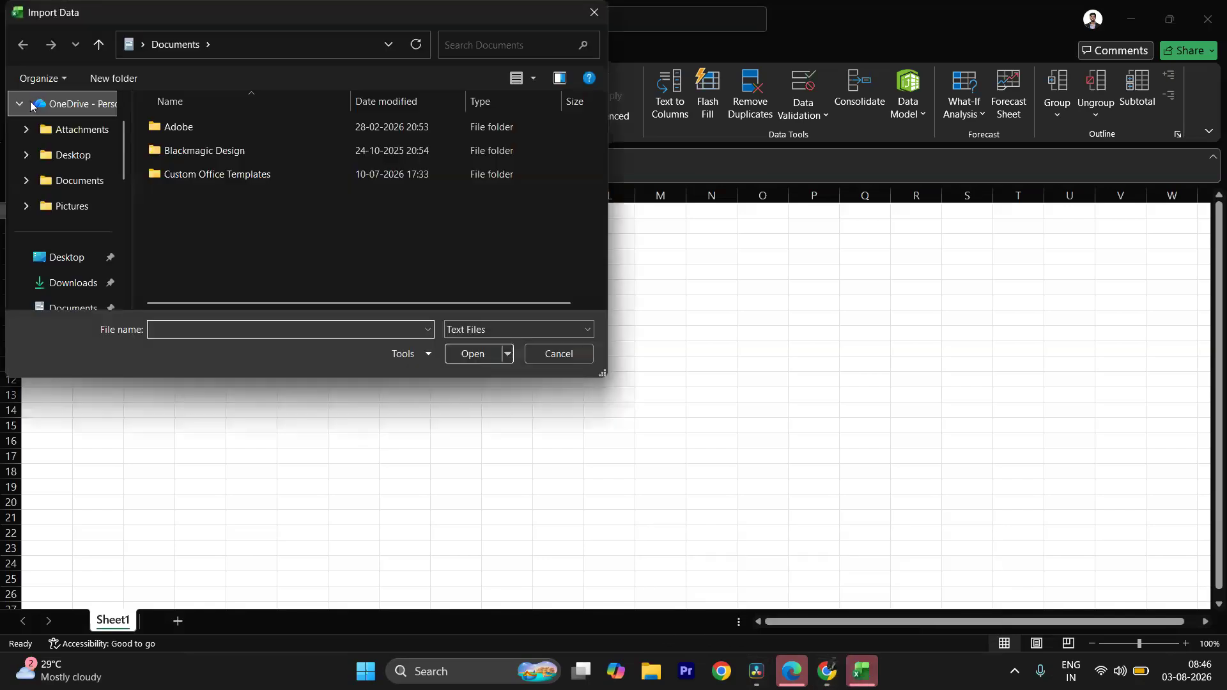
{"action": "scroll", "coordinate": [59, 239], "scroll_direction": "down", "scroll_amount": 3}
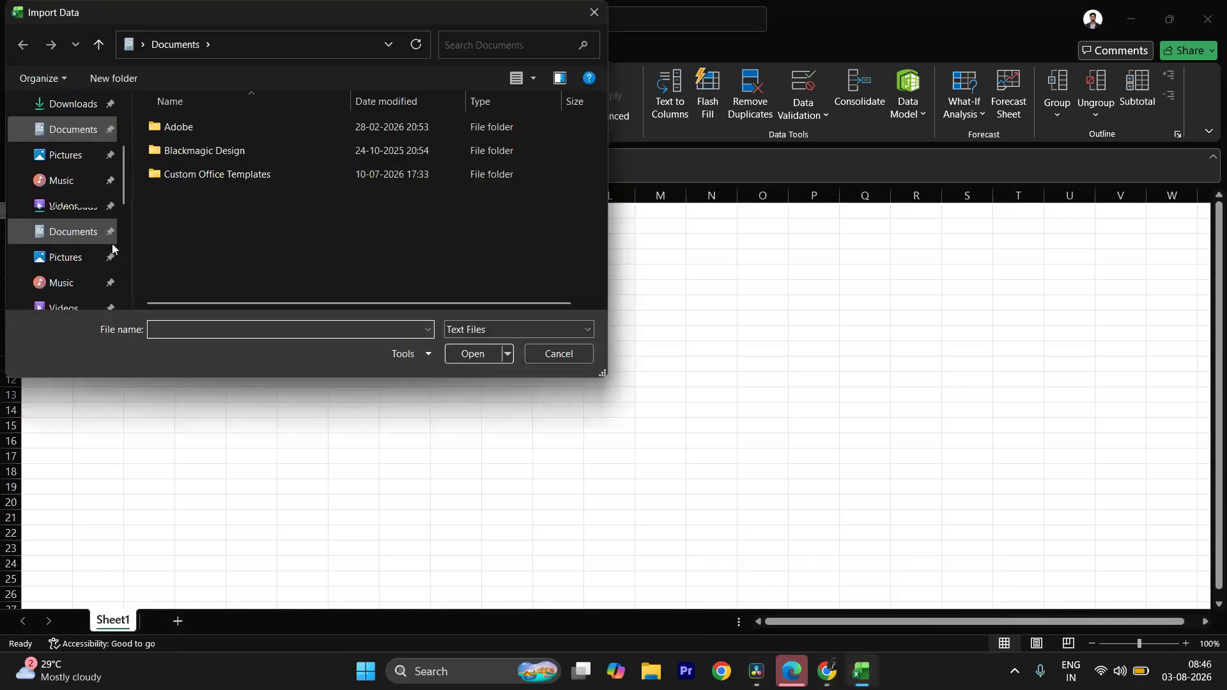
{"action": "scroll", "coordinate": [83, 280], "scroll_direction": "down", "scroll_amount": 3}
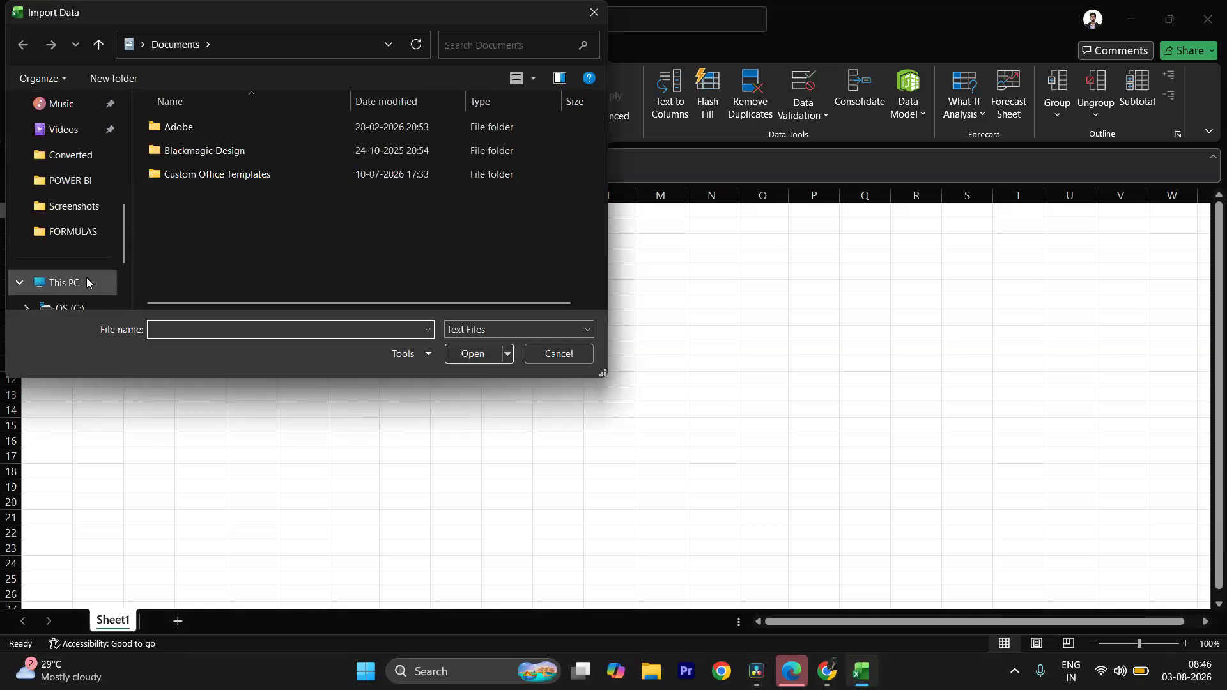
{"action": "left_click", "coordinate": [73, 230]}
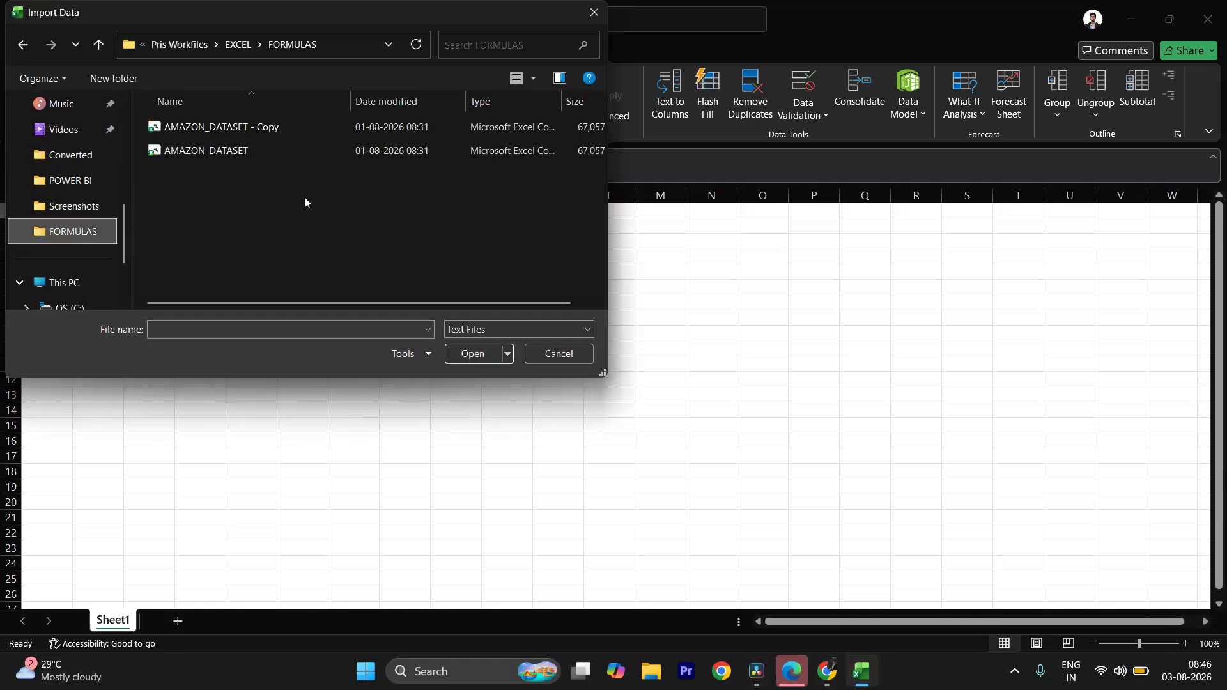
{"action": "left_click", "coordinate": [249, 151]}
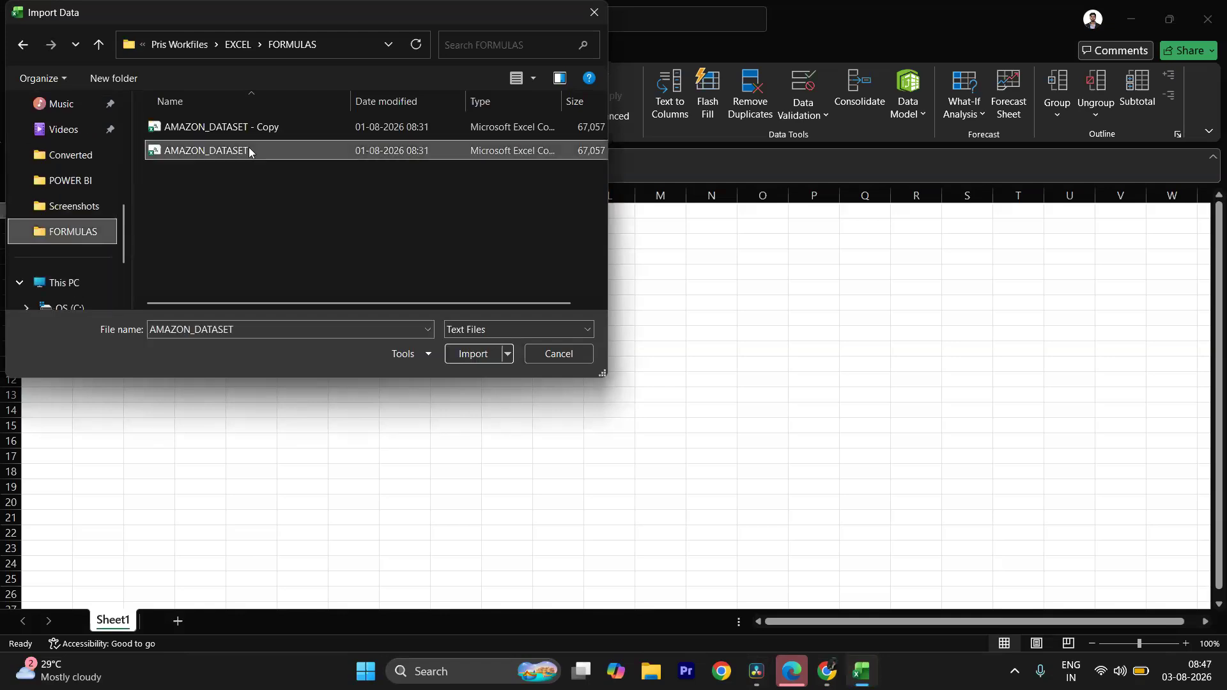
{"action": "left_click", "coordinate": [471, 354]}
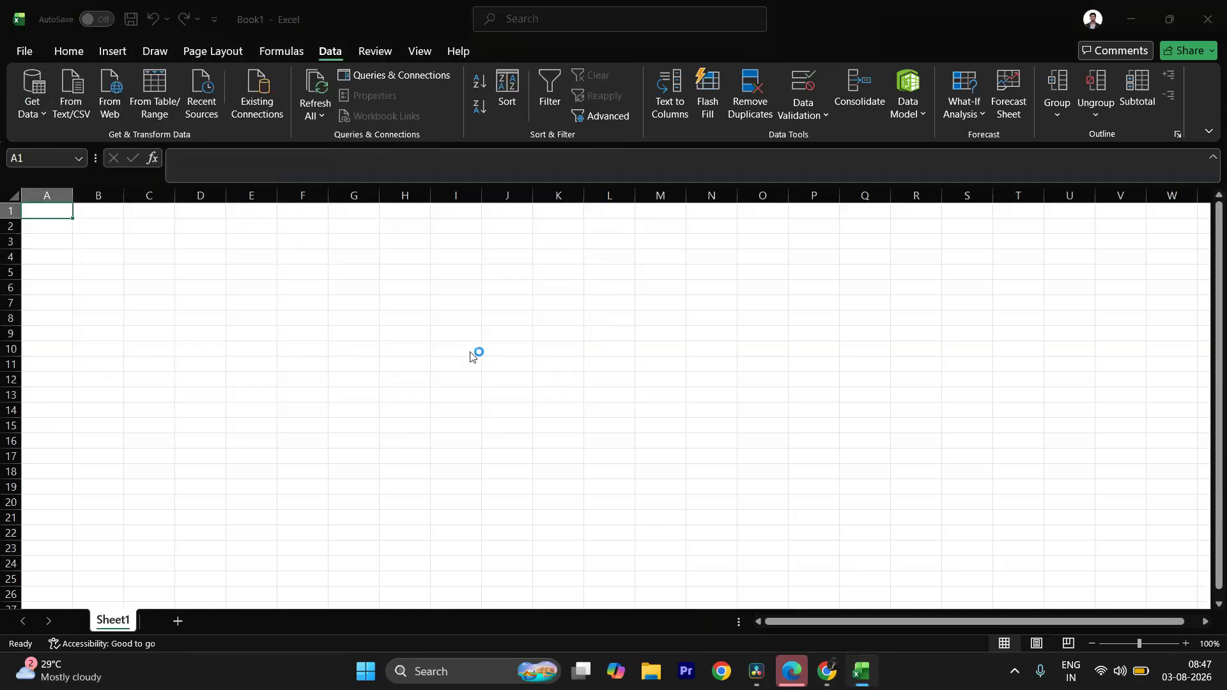
Step: Switch to the live class meeting in Chrome, unmute the host's microphone, and return to Excel
{"action": "mouse_move", "coordinate": [827, 673]}
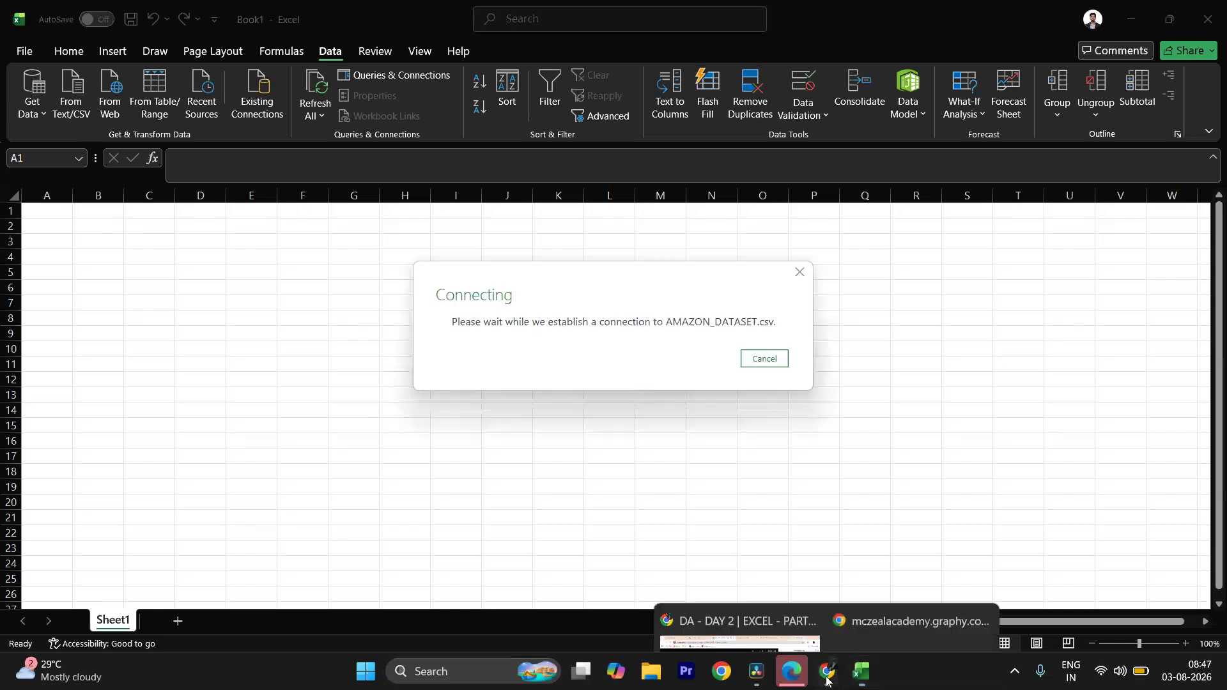
{"action": "left_click", "coordinate": [740, 591]}
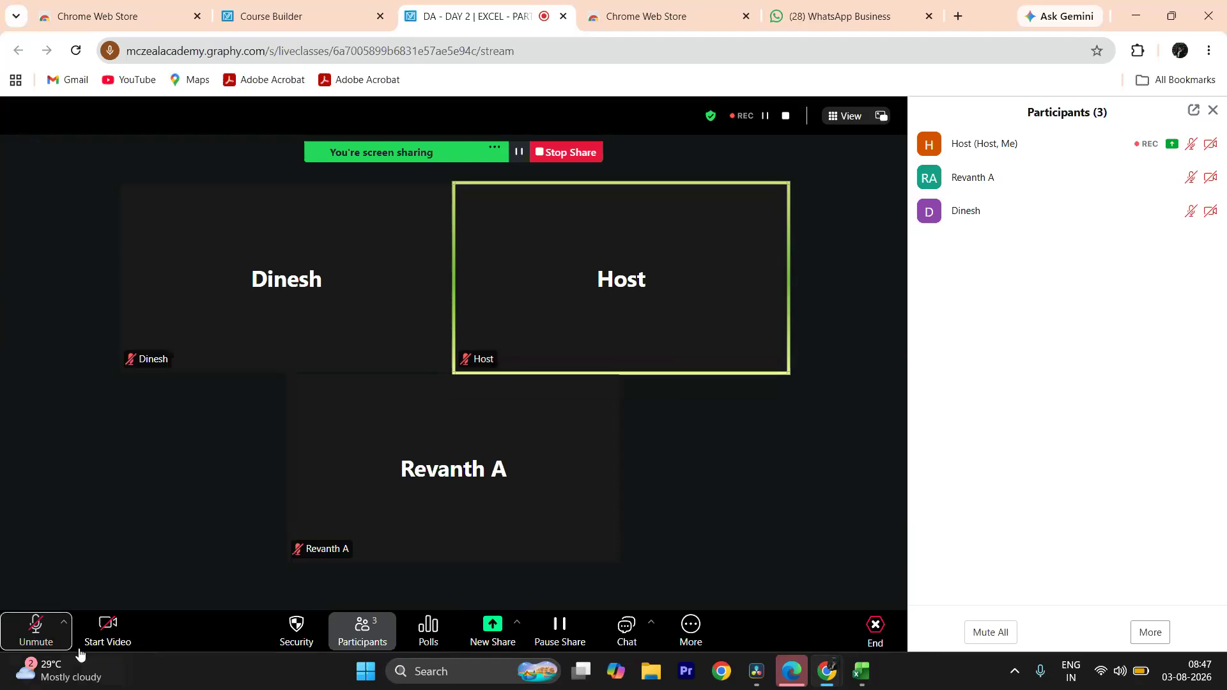
{"action": "left_click", "coordinate": [35, 629]}
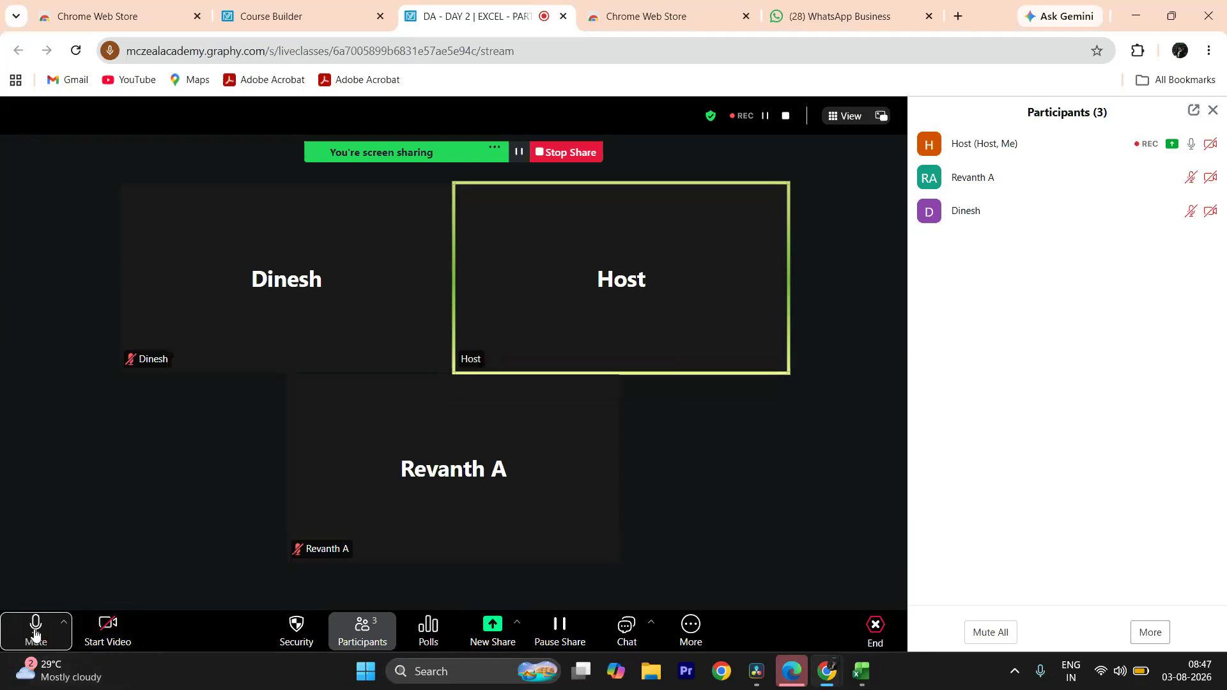
{"action": "left_click", "coordinate": [862, 671]}
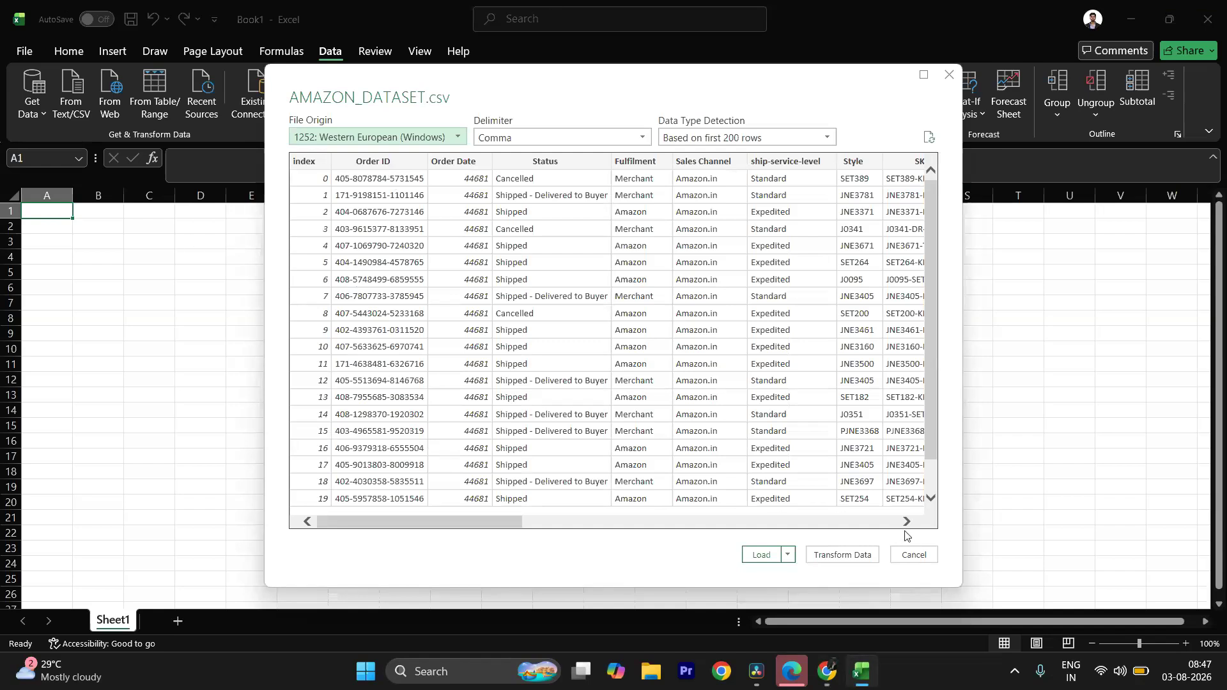
Step: Open the imported dataset for transformation in Power Query Editor and remove the Unnamed: 22 column
{"action": "left_click", "coordinate": [864, 556]}
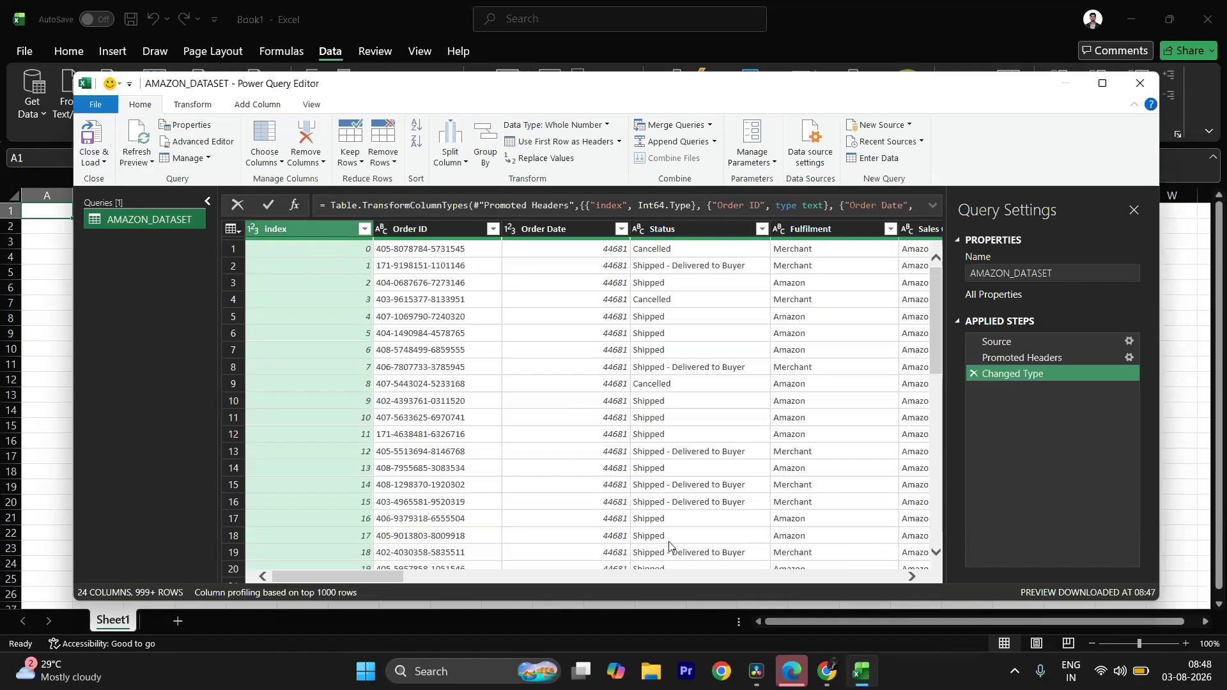
{"action": "left_click_drag", "start_coordinate": [377, 579], "coordinate": [610, 574]}
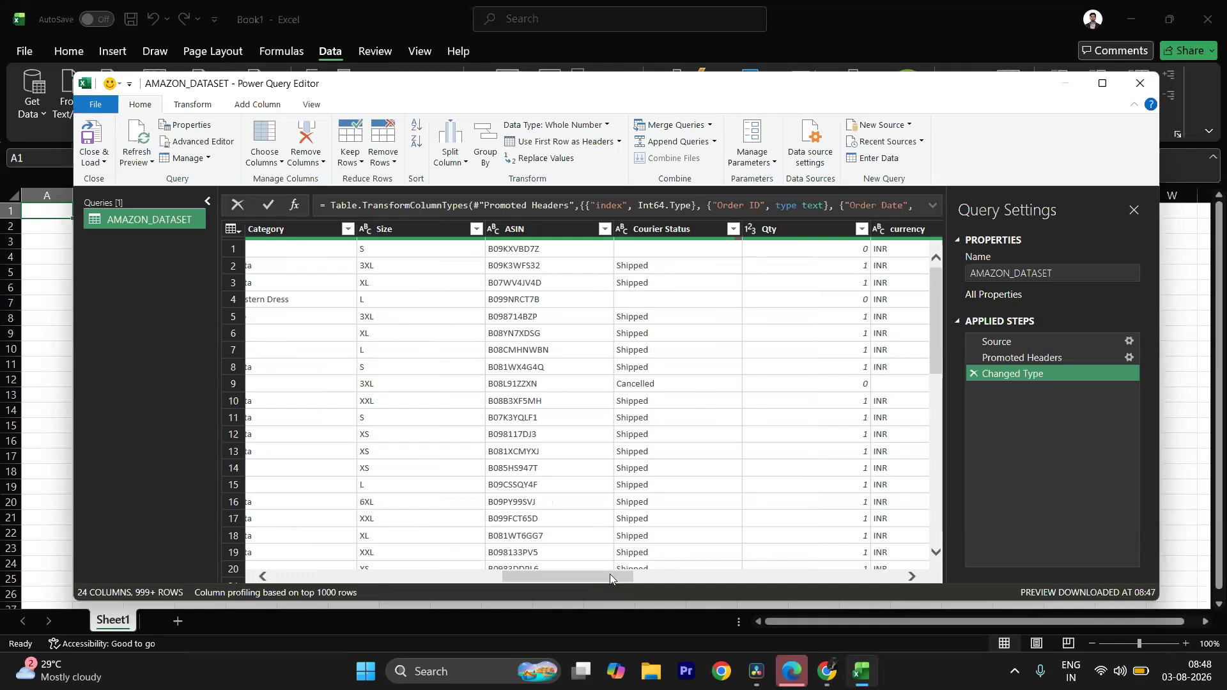
{"action": "left_click_drag", "start_coordinate": [560, 576], "coordinate": [882, 570]}
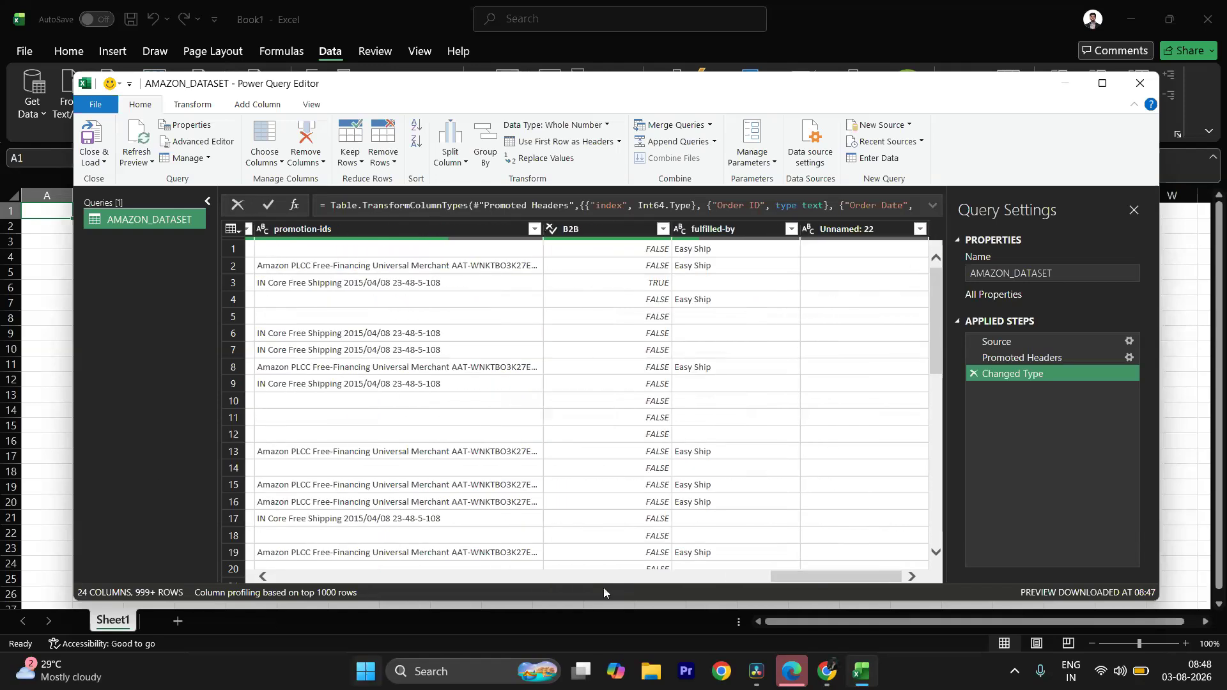
{"action": "left_click", "coordinate": [847, 228]}
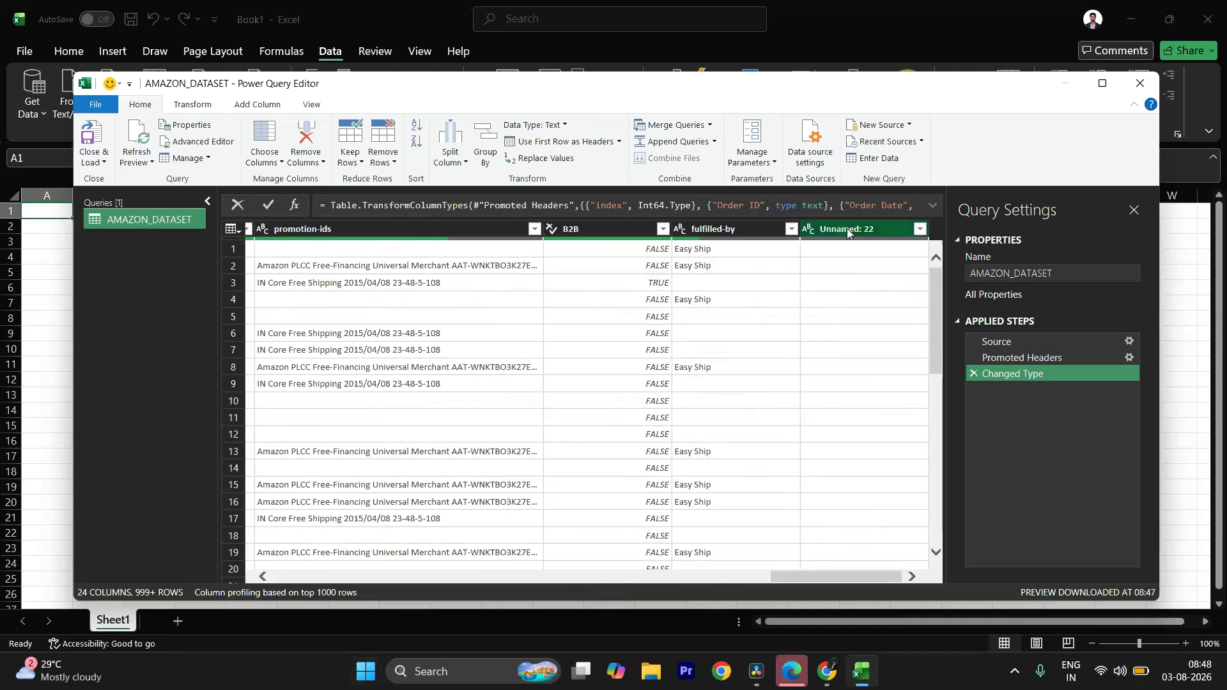
{"action": "mouse_move", "coordinate": [799, 574]}
{"action": "left_mouse_down"}
{"action": "mouse_move", "coordinate": [290, 561]}
{"action": "mouse_move", "coordinate": [703, 576]}
{"action": "mouse_move", "coordinate": [800, 567]}
{"action": "left_mouse_up"}
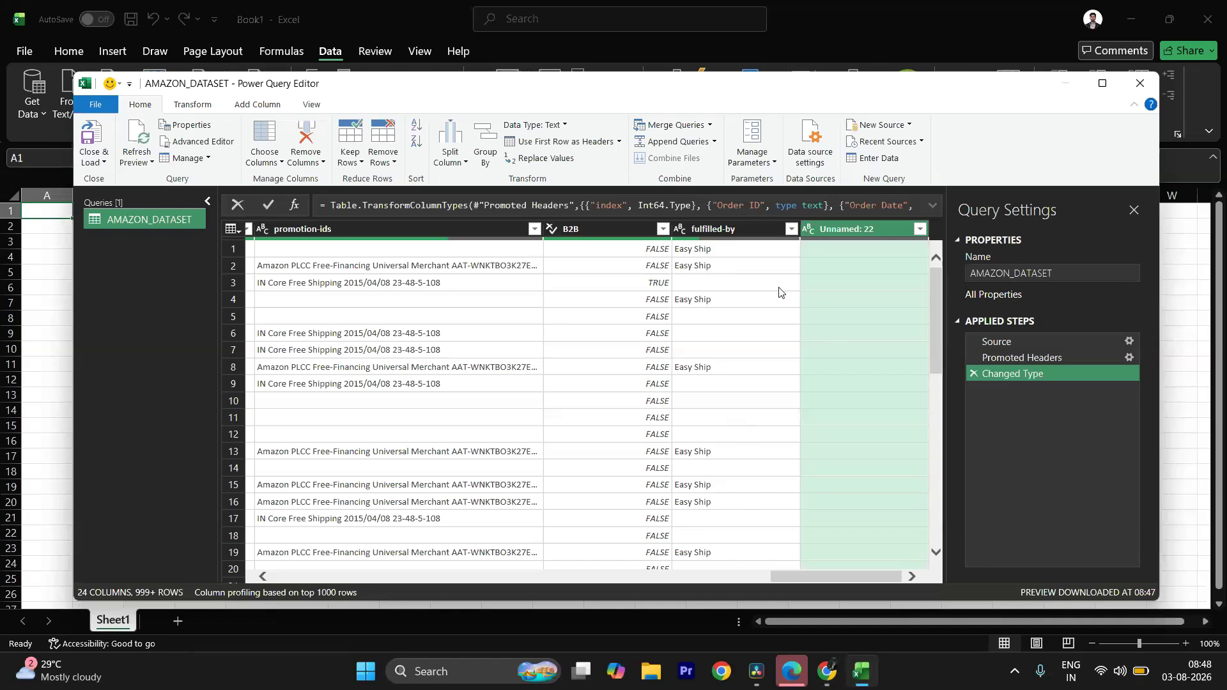
{"action": "right_click", "coordinate": [862, 230]}
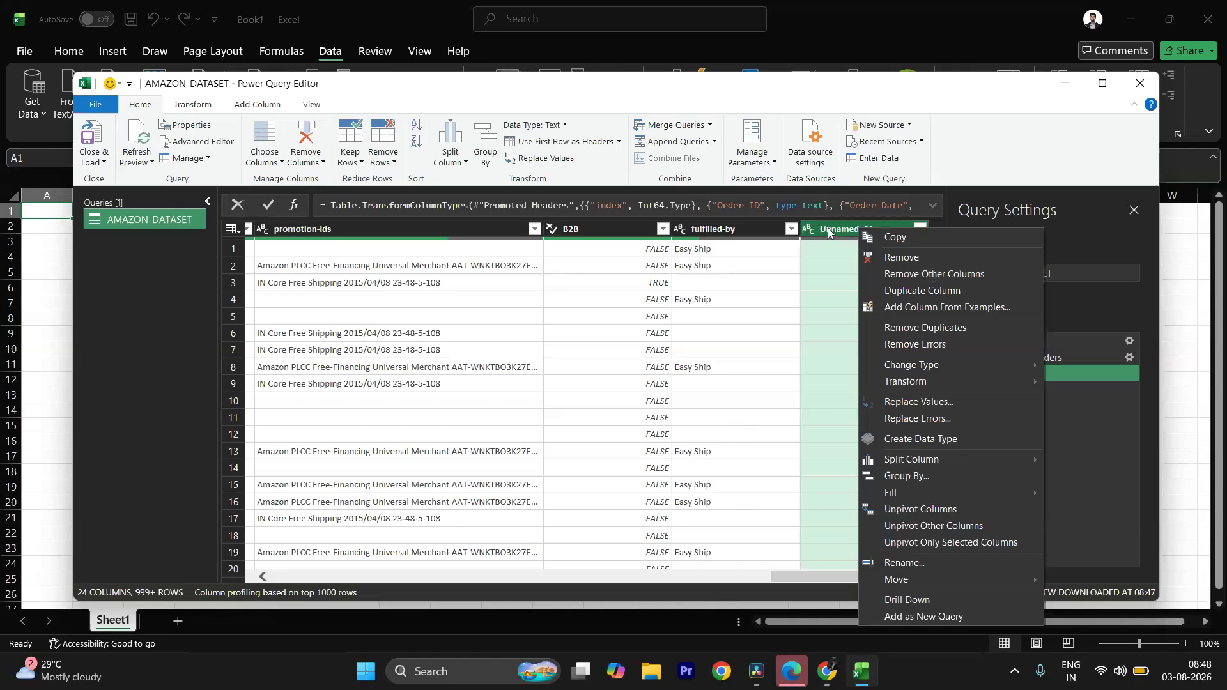
{"action": "left_click", "coordinate": [907, 258]}
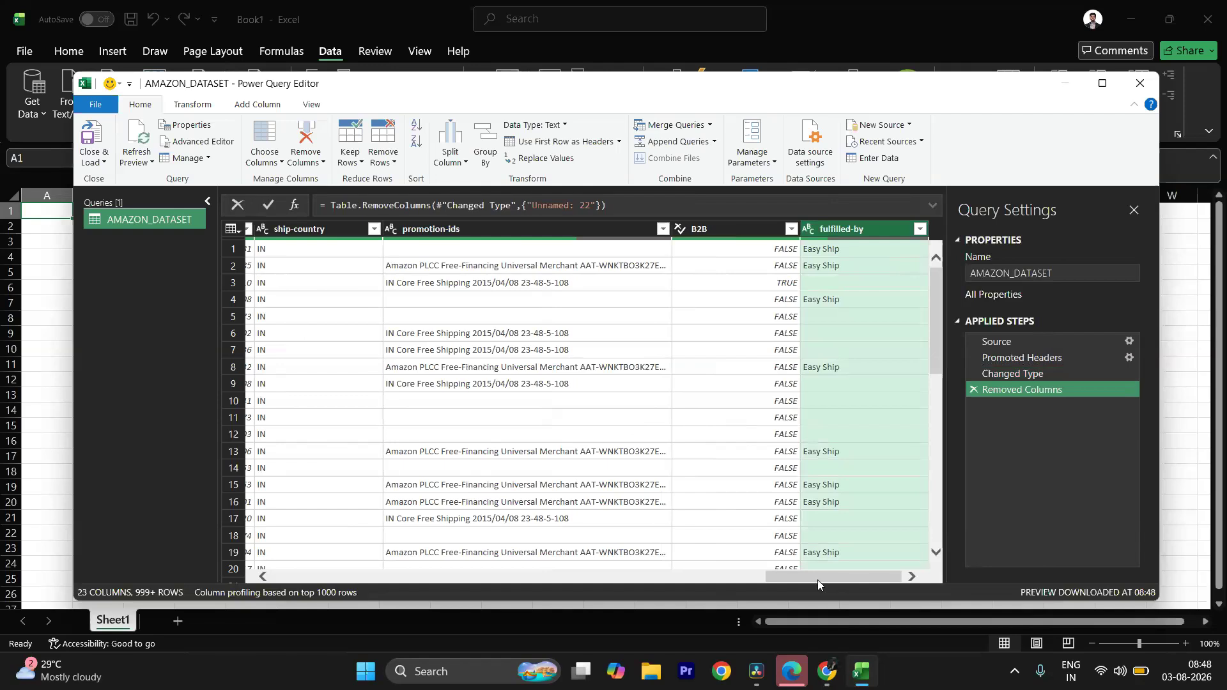
Step: Remove the index column from the AMAZON_DATASET query
{"action": "left_click_drag", "start_coordinate": [819, 580], "coordinate": [316, 581]}
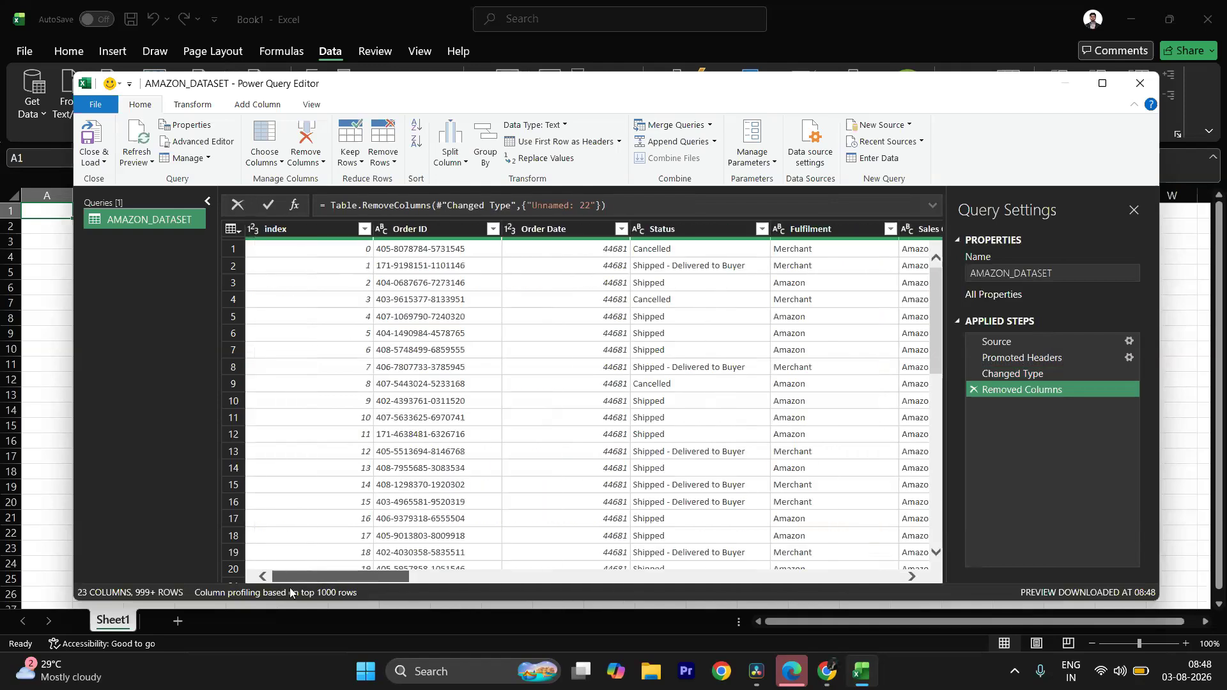
{"action": "left_click", "coordinate": [321, 230]}
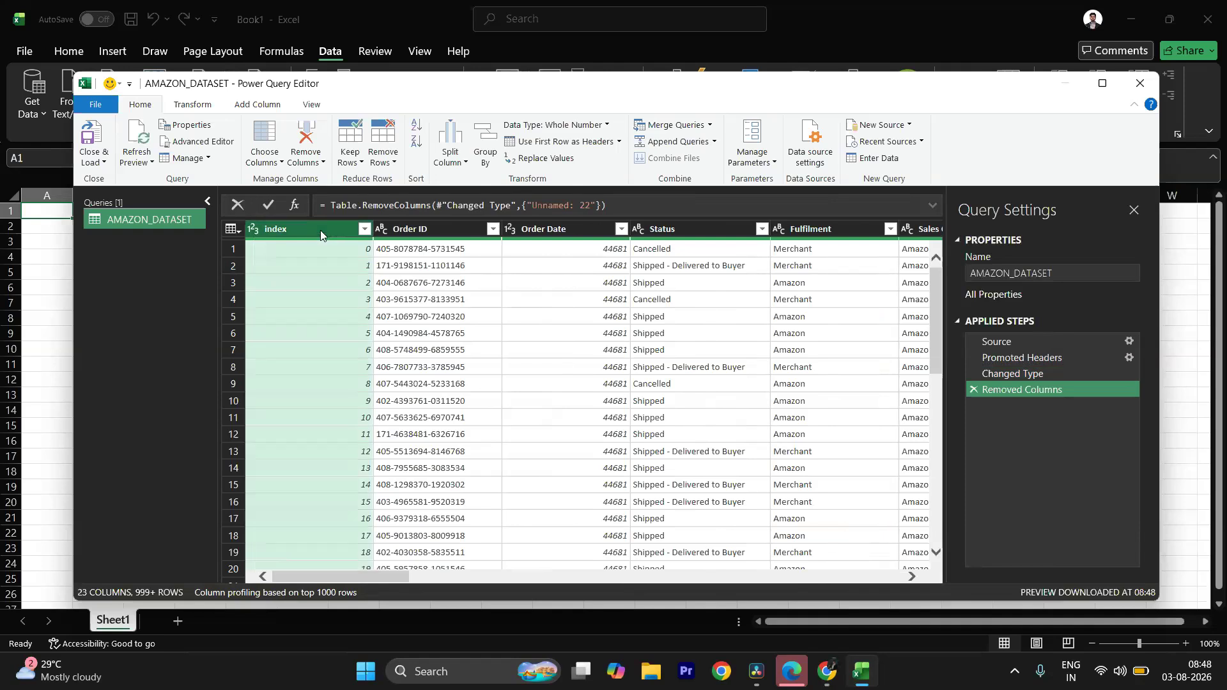
{"action": "right_click", "coordinate": [319, 234]}
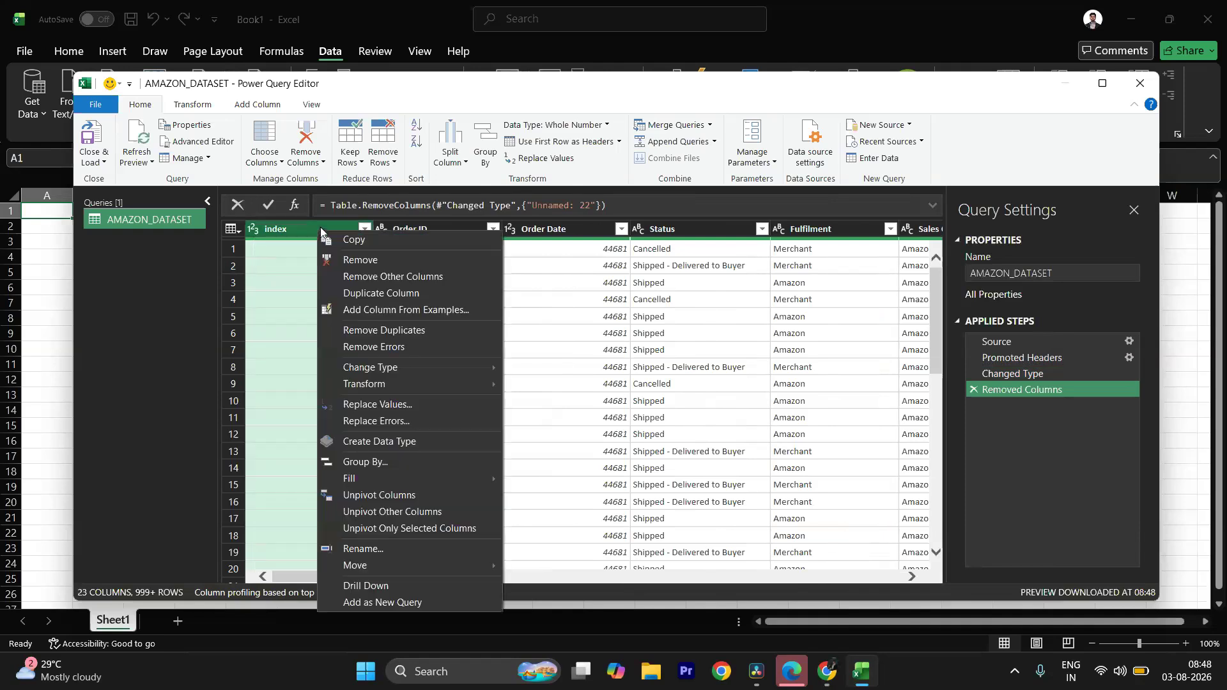
{"action": "left_click", "coordinate": [425, 256]}
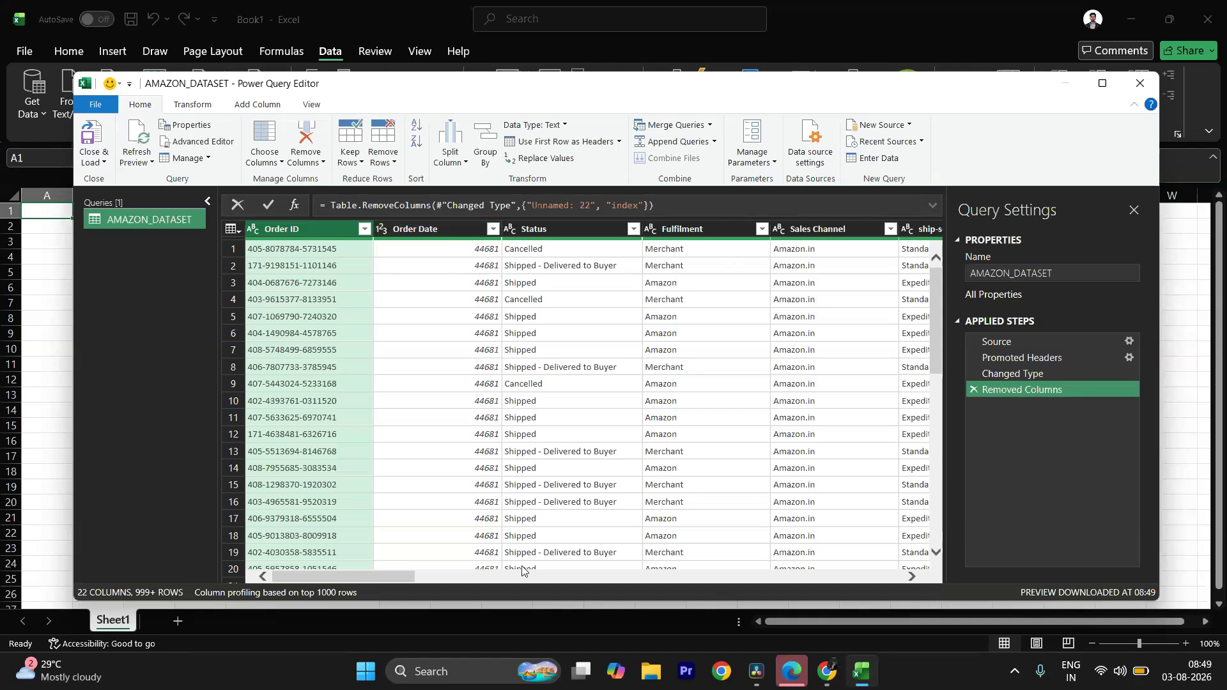
Step: Rename the ship-service-level column as Ship Level
{"action": "mouse_move", "coordinate": [365, 577]}
{"action": "left_mouse_down"}
{"action": "mouse_move", "coordinate": [438, 572]}
{"action": "mouse_move", "coordinate": [350, 578]}
{"action": "left_mouse_up"}
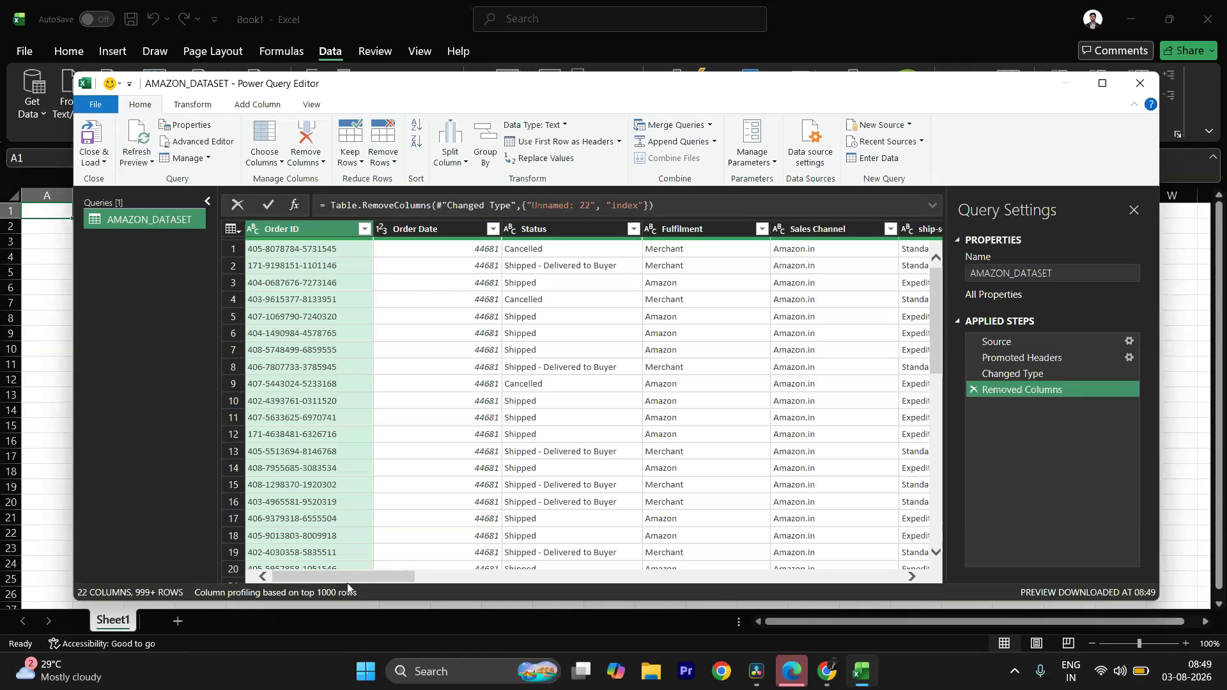
{"action": "left_click_drag", "start_coordinate": [347, 574], "coordinate": [423, 574]}
{"action": "left_click", "coordinate": [631, 229]}
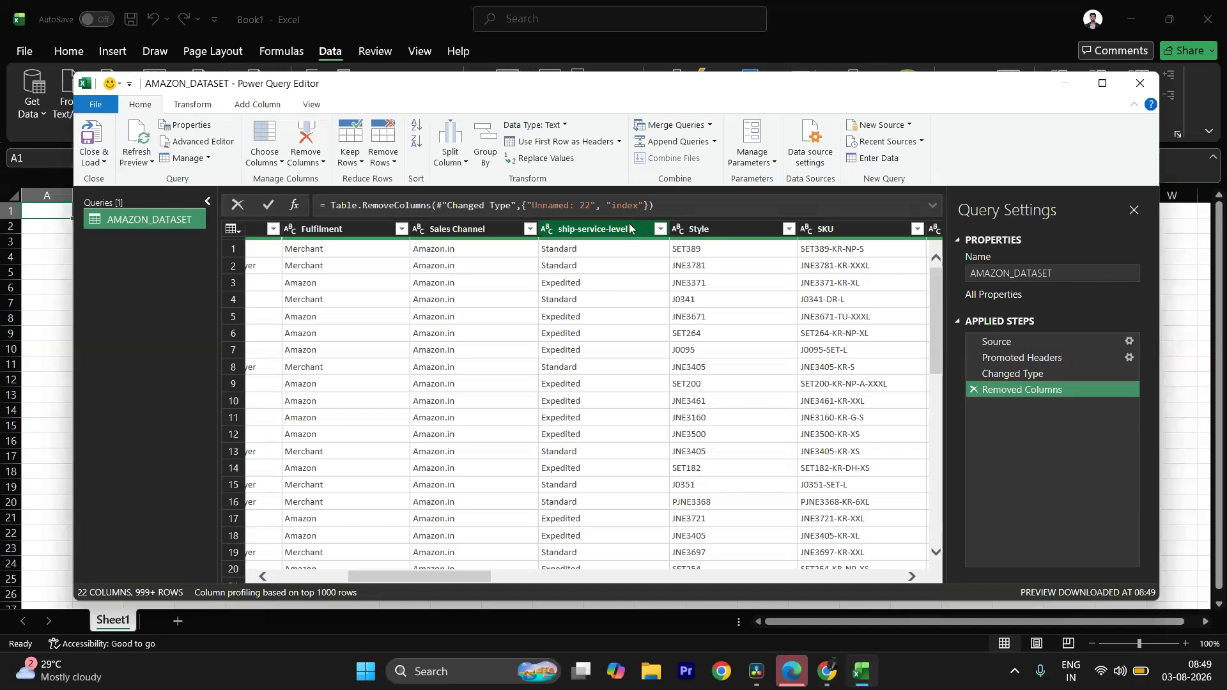
{"action": "left_click", "coordinate": [629, 228]}
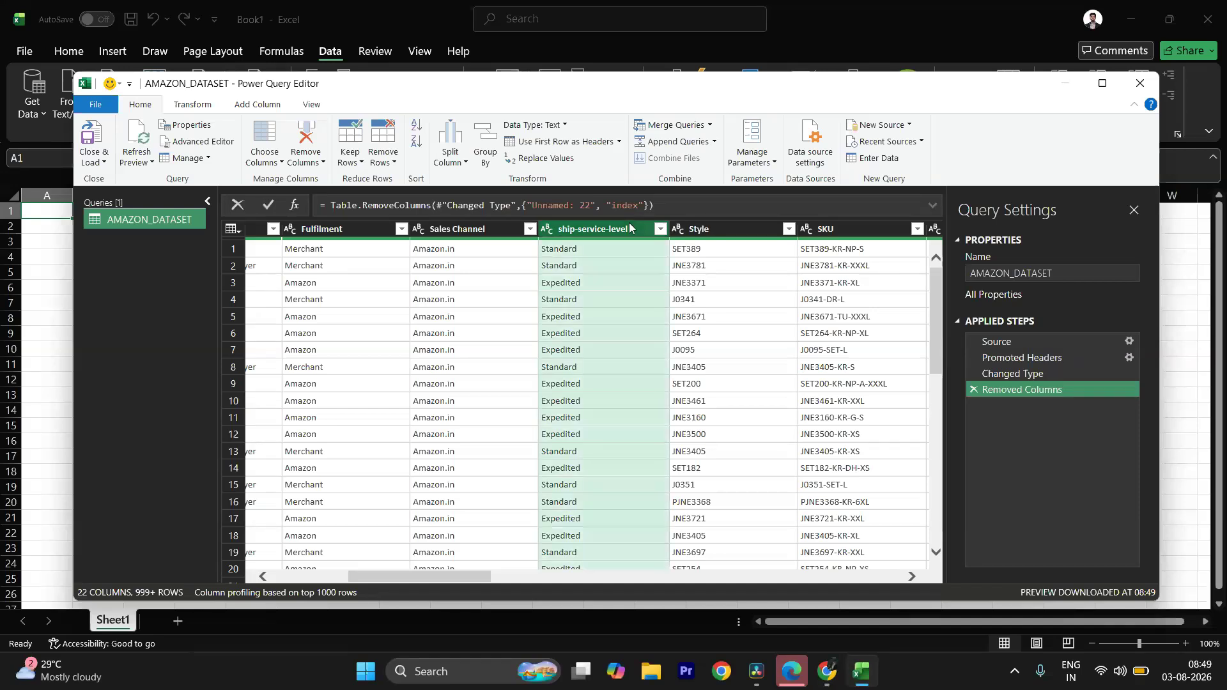
{"action": "double_click", "coordinate": [629, 229]}
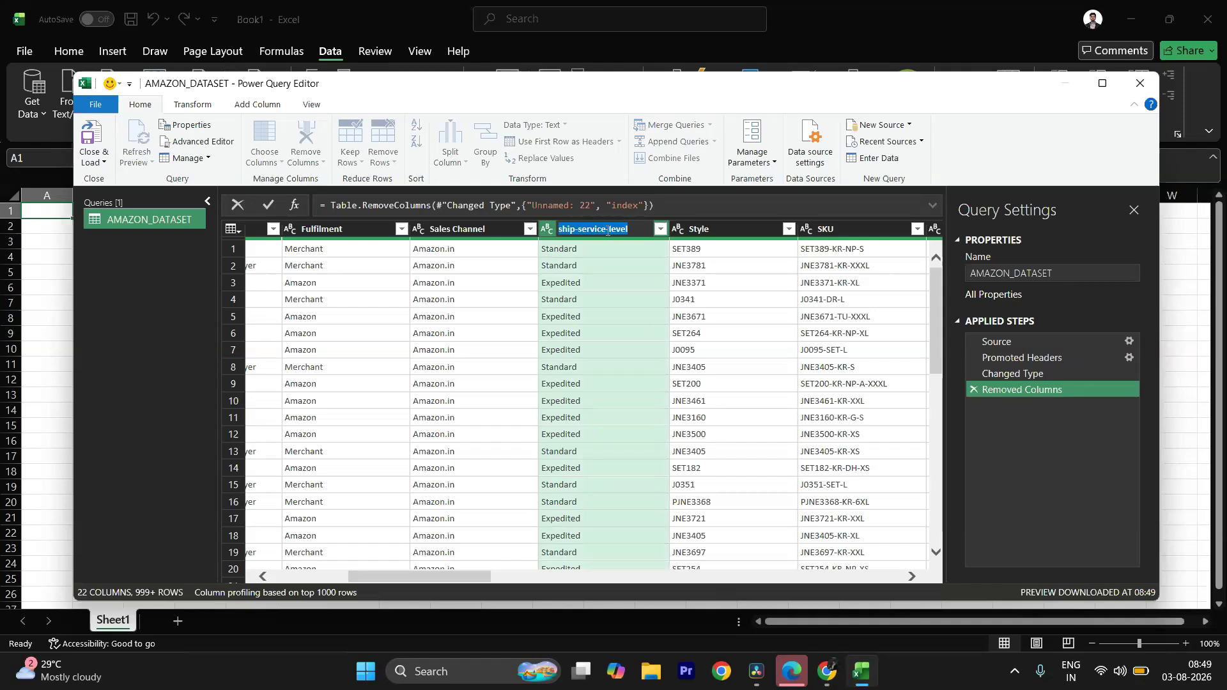
{"action": "type", "text": "S"}
{"action": "type", "text": "hop"}
{"action": "key", "text": "BackSpace"}
{"action": "key", "text": "BackSpace"}
{"action": "type", "text": "hip Leve"}
{"action": "key", "text": "Return"}
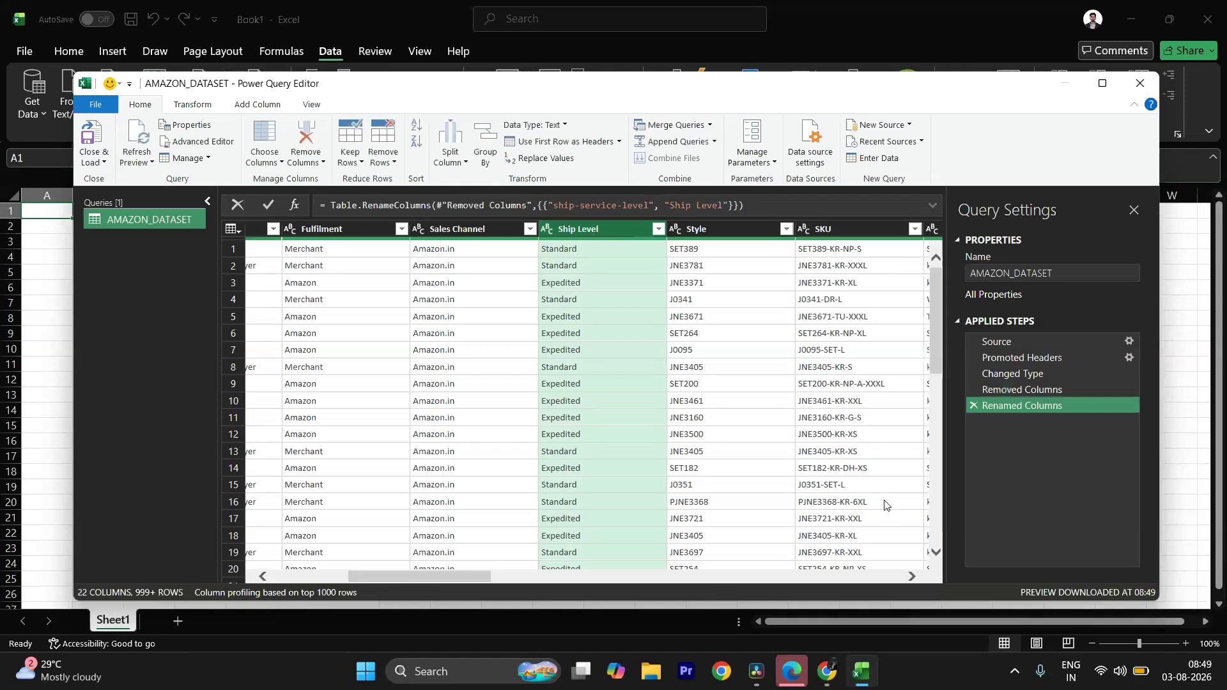
Step: Rename the ship-city column as City
{"action": "left_click_drag", "start_coordinate": [413, 579], "coordinate": [661, 576]}
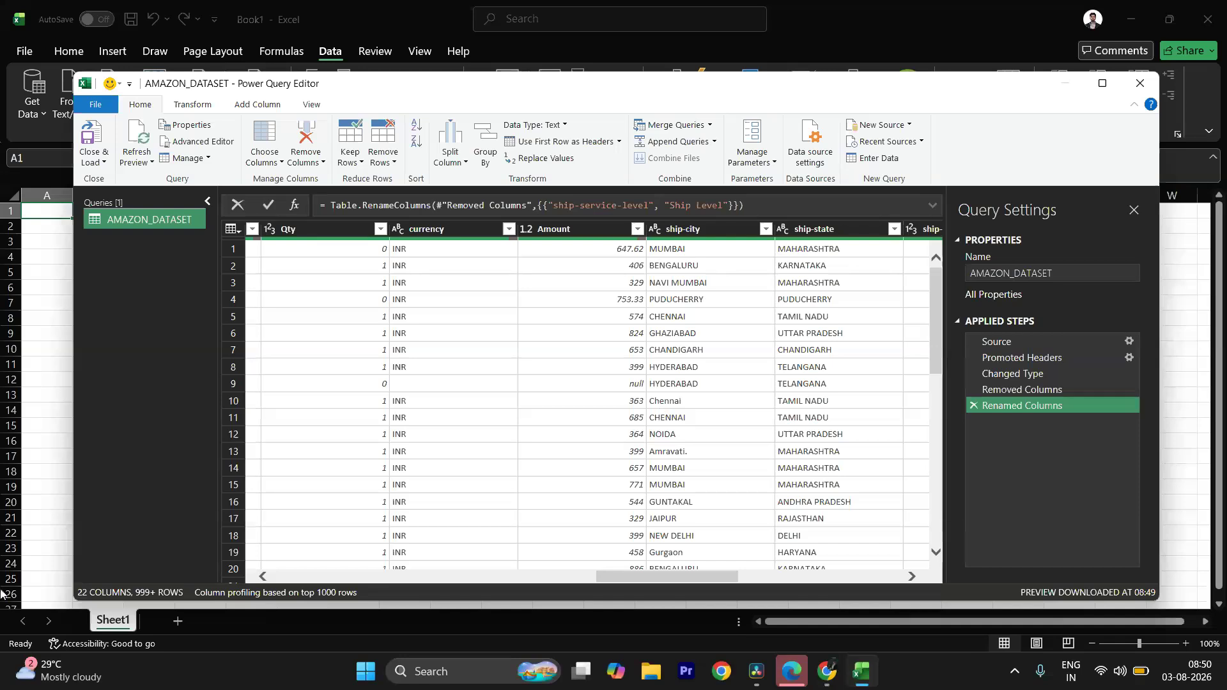
{"action": "left_click", "coordinate": [723, 229]}
{"action": "double_click", "coordinate": [723, 229]}
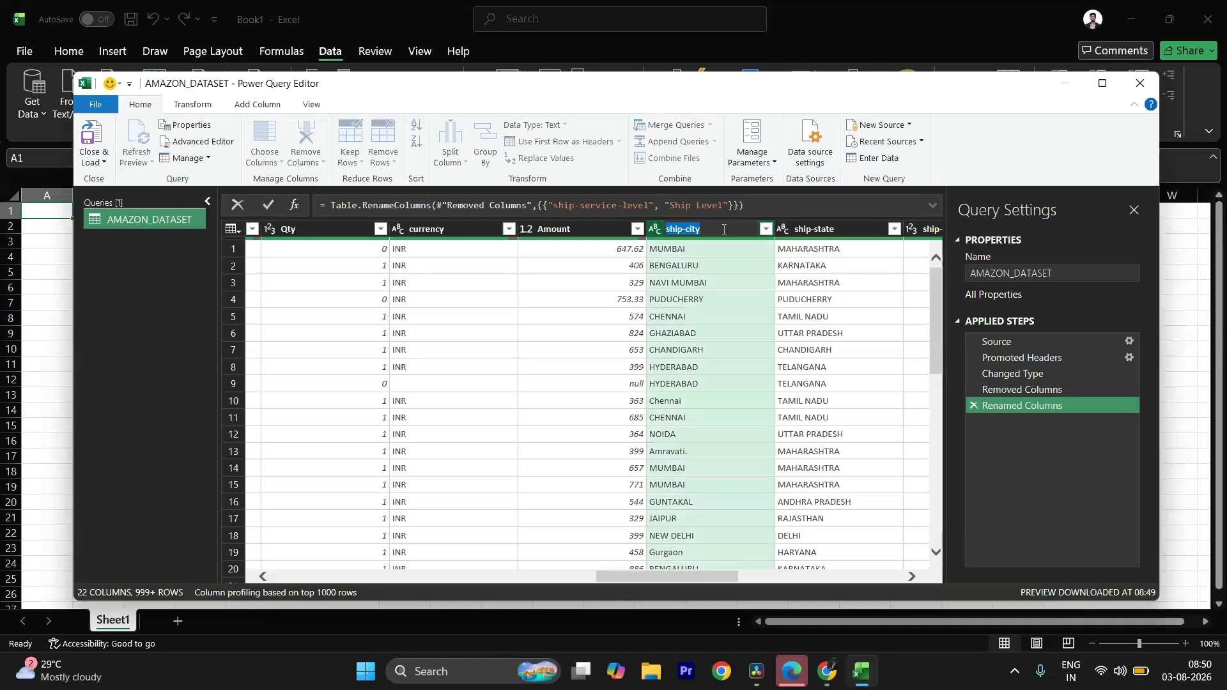
{"action": "key", "text": "ctrl+a"}
{"action": "type", "text": "Ciy"}
{"action": "type", "text": "ity"}
{"action": "key", "text": "Return"}
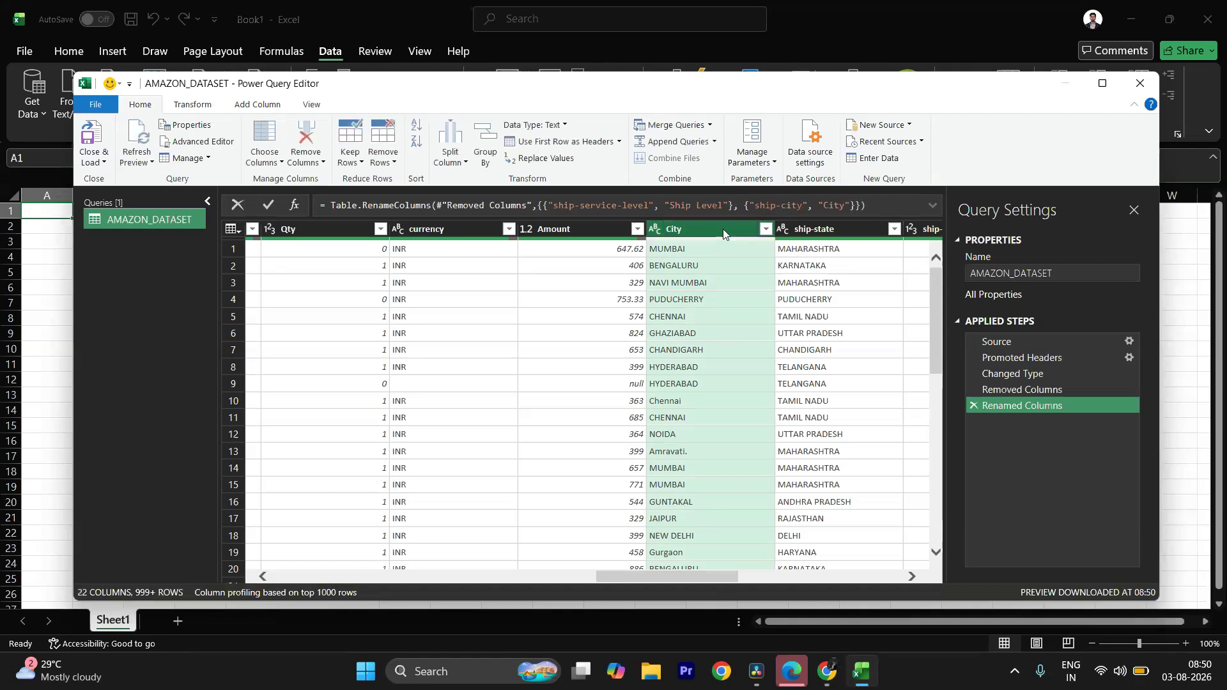
Step: Rename the ship-state column as State
{"action": "double_click", "coordinate": [834, 229]}
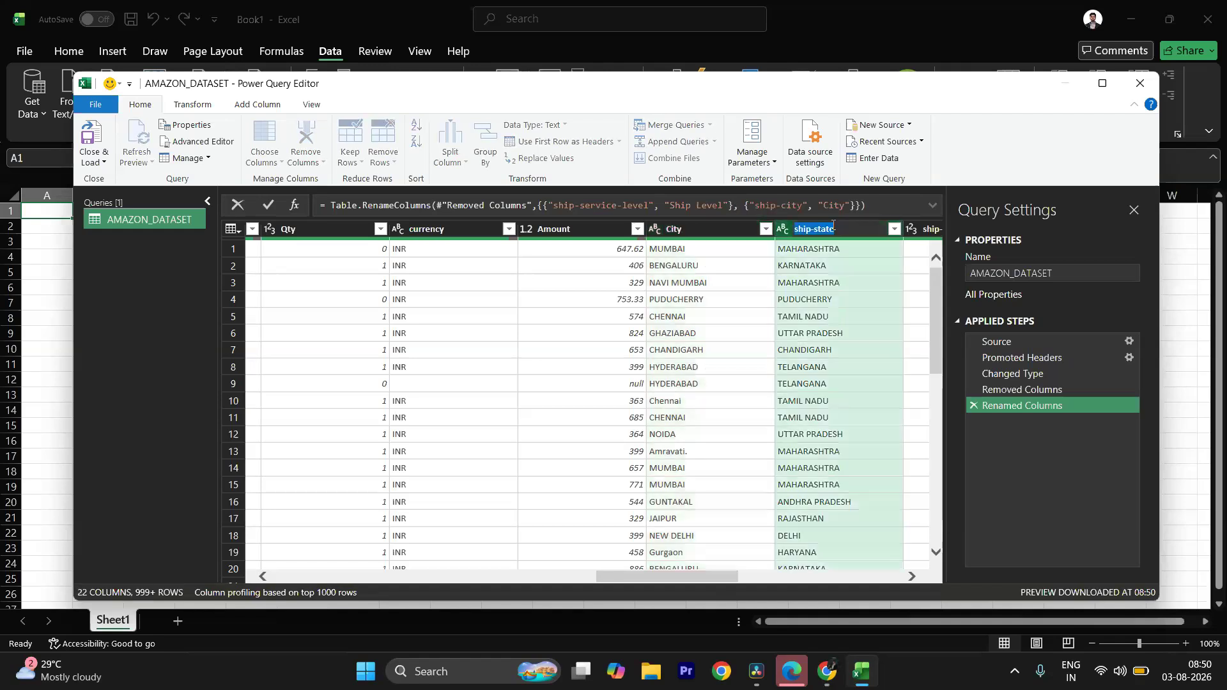
{"action": "type", "text": "State"}
{"action": "key", "text": "Return"}
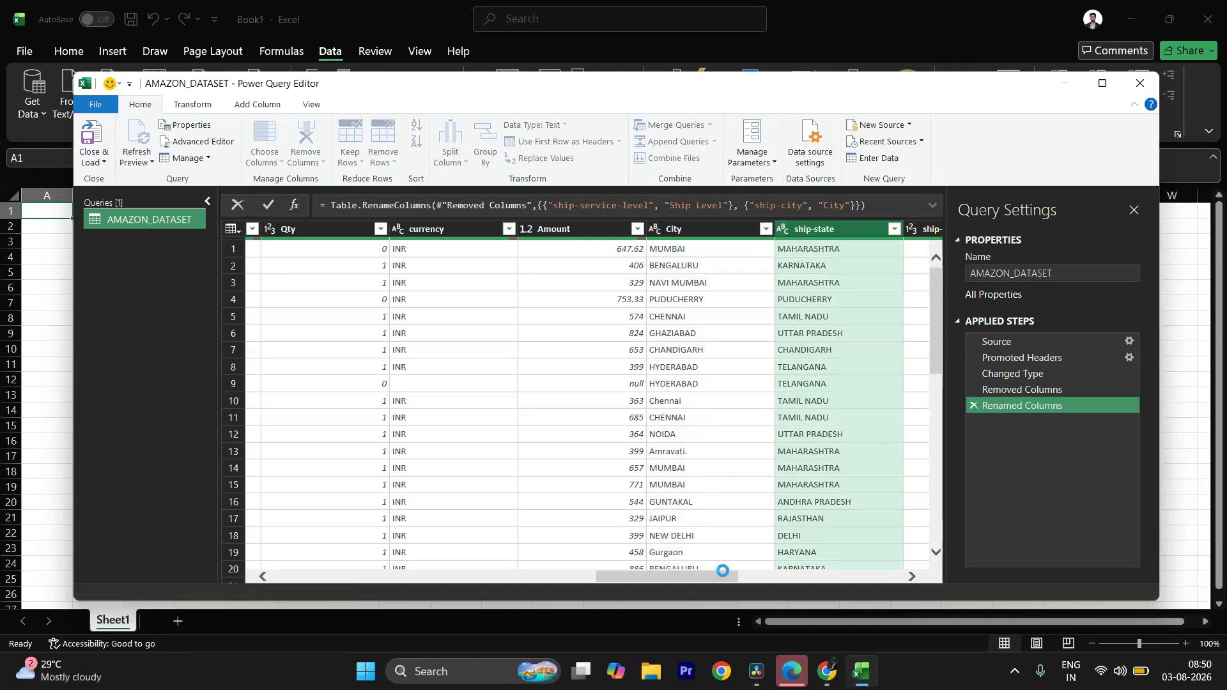
Step: Rename the ship-postal-code column as Pincode
{"action": "left_click_drag", "start_coordinate": [725, 580], "coordinate": [772, 579]}
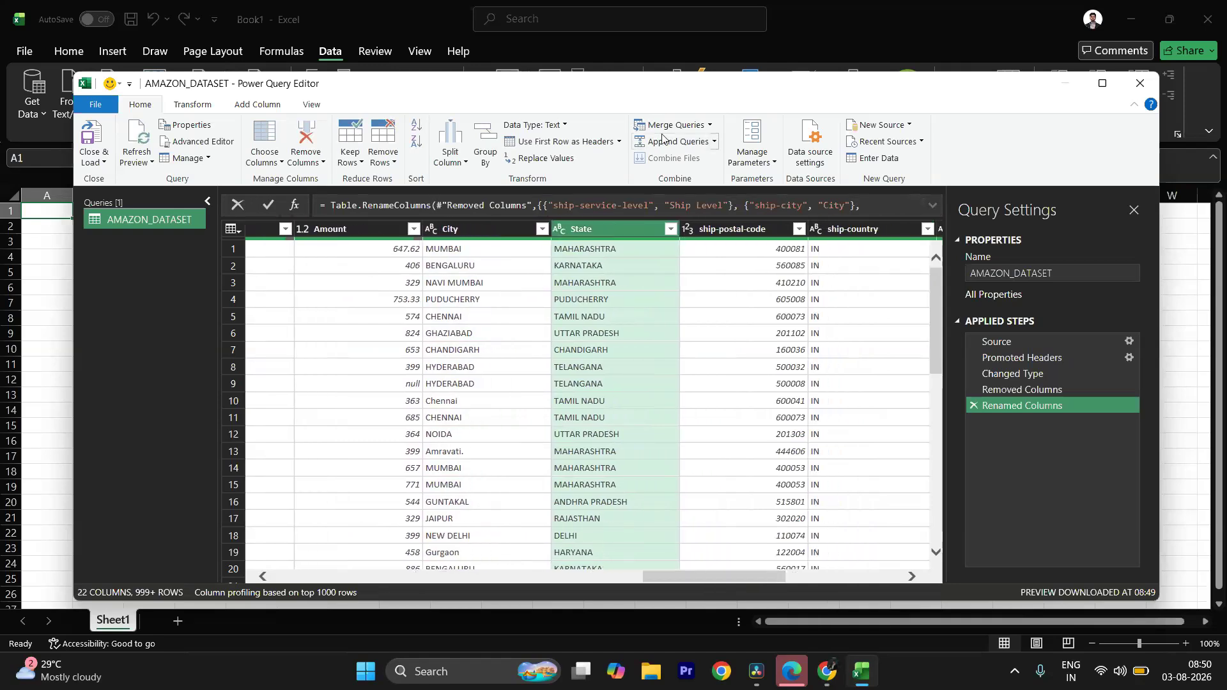
{"action": "left_click", "coordinate": [763, 228]}
{"action": "double_click", "coordinate": [762, 228]}
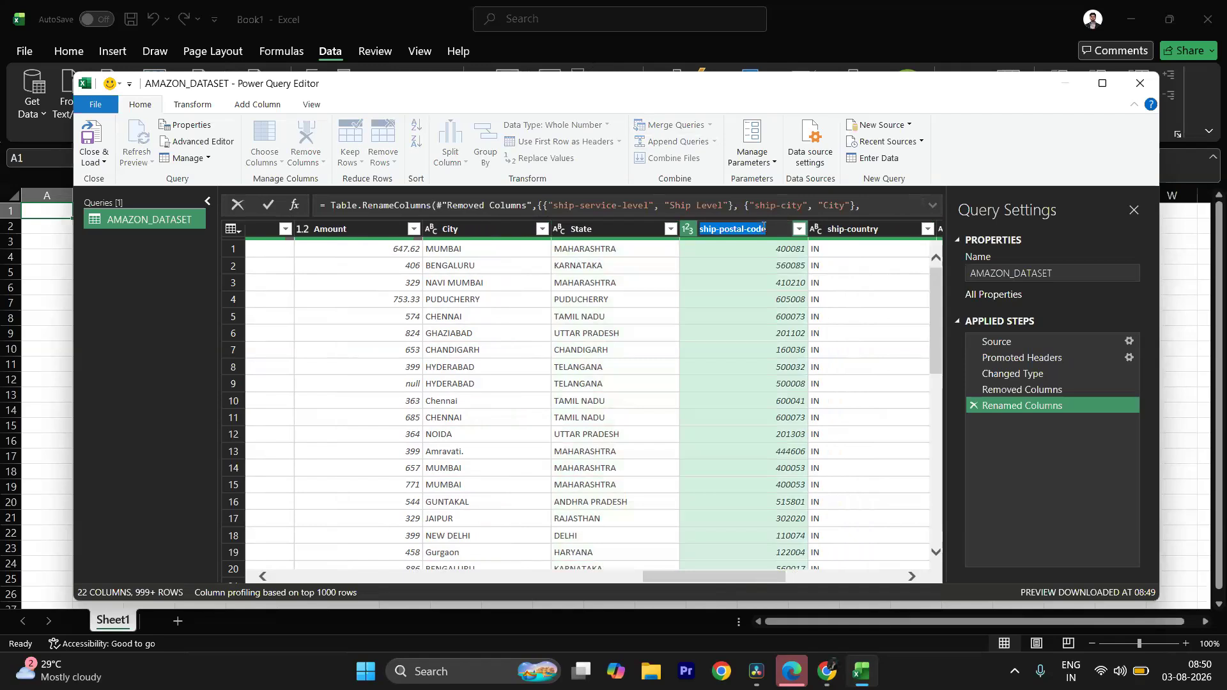
{"action": "type", "text": "Pincode"}
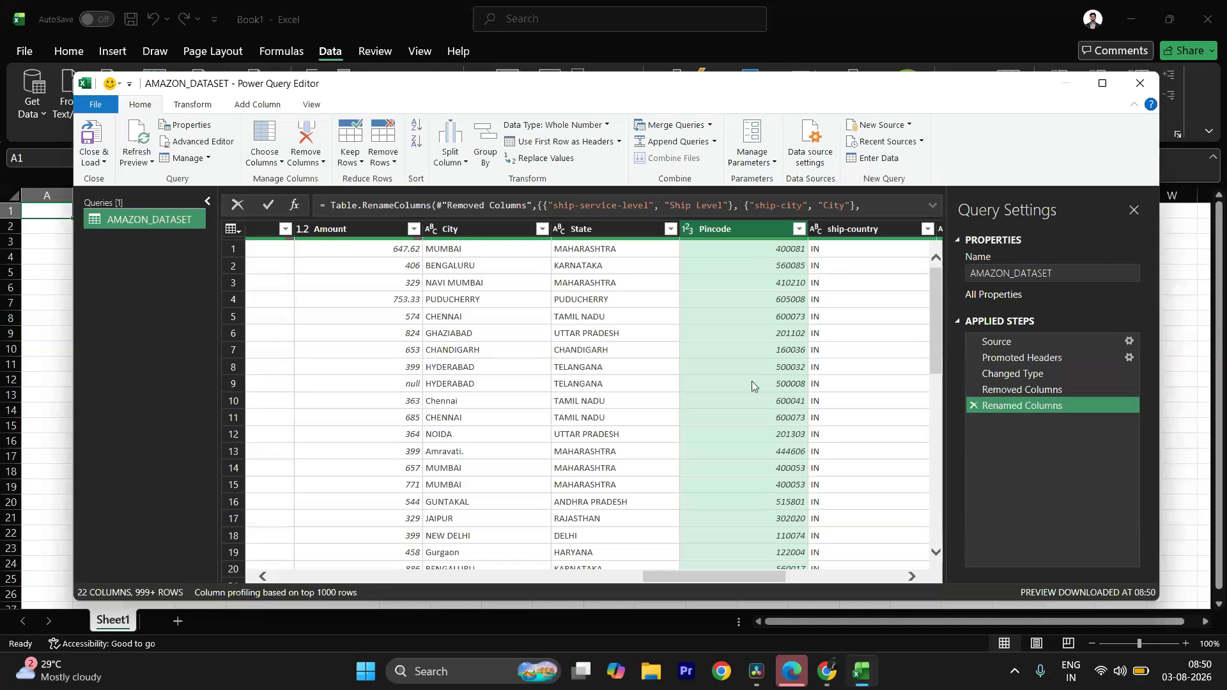
Step: Rename the promotion-ids column as Promo ID
{"action": "left_click_drag", "start_coordinate": [719, 581], "coordinate": [749, 578]}
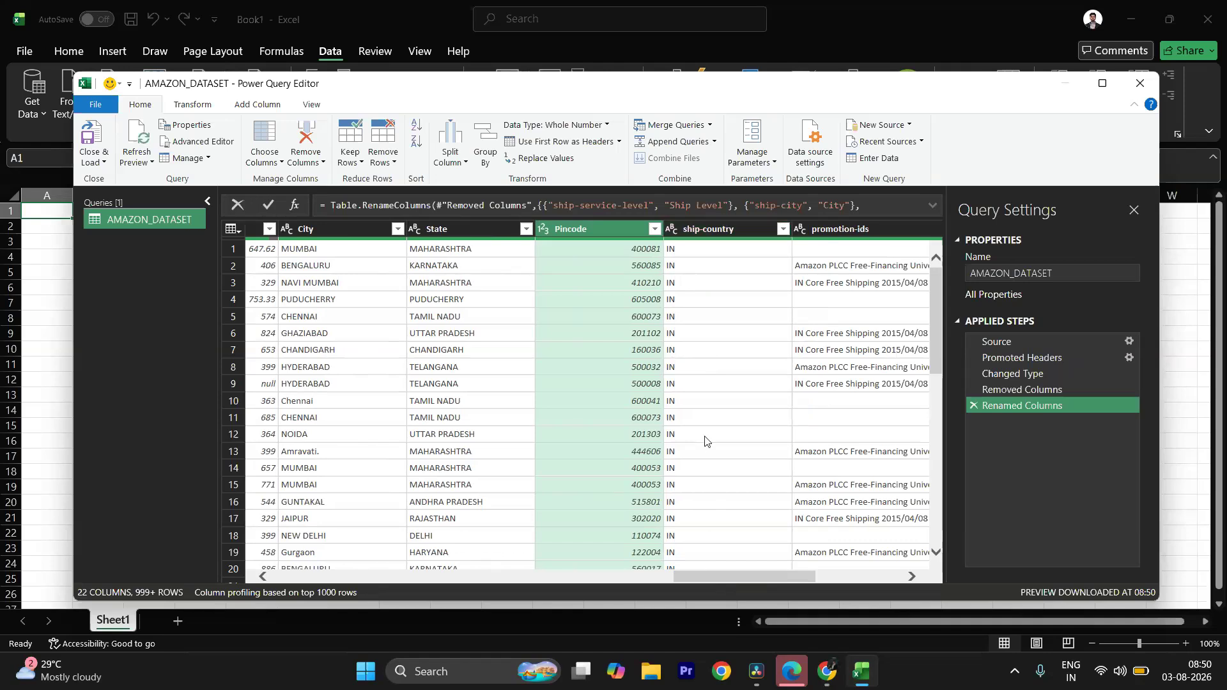
{"action": "scroll", "coordinate": [706, 439], "scroll_direction": "down", "scroll_amount": 5}
{"action": "scroll", "coordinate": [707, 438], "scroll_direction": "up", "scroll_amount": 5}
{"action": "left_click_drag", "start_coordinate": [710, 578], "coordinate": [749, 579]}
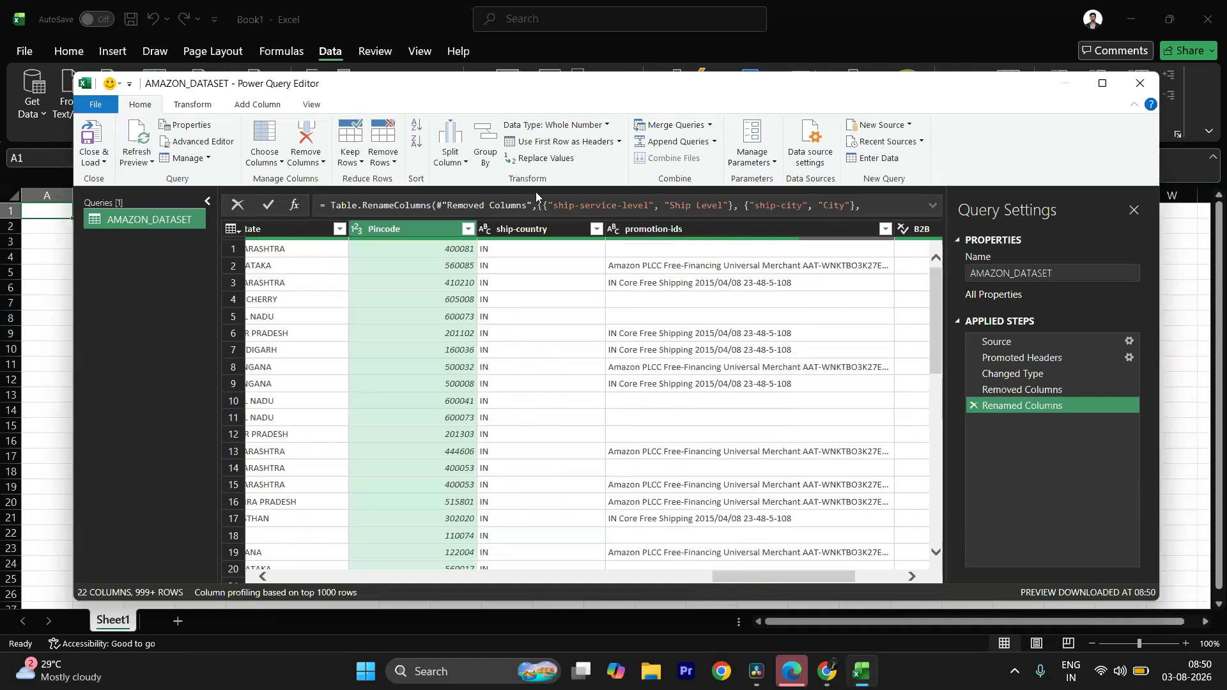
{"action": "left_click", "coordinate": [675, 231]}
{"action": "double_click", "coordinate": [674, 229]}
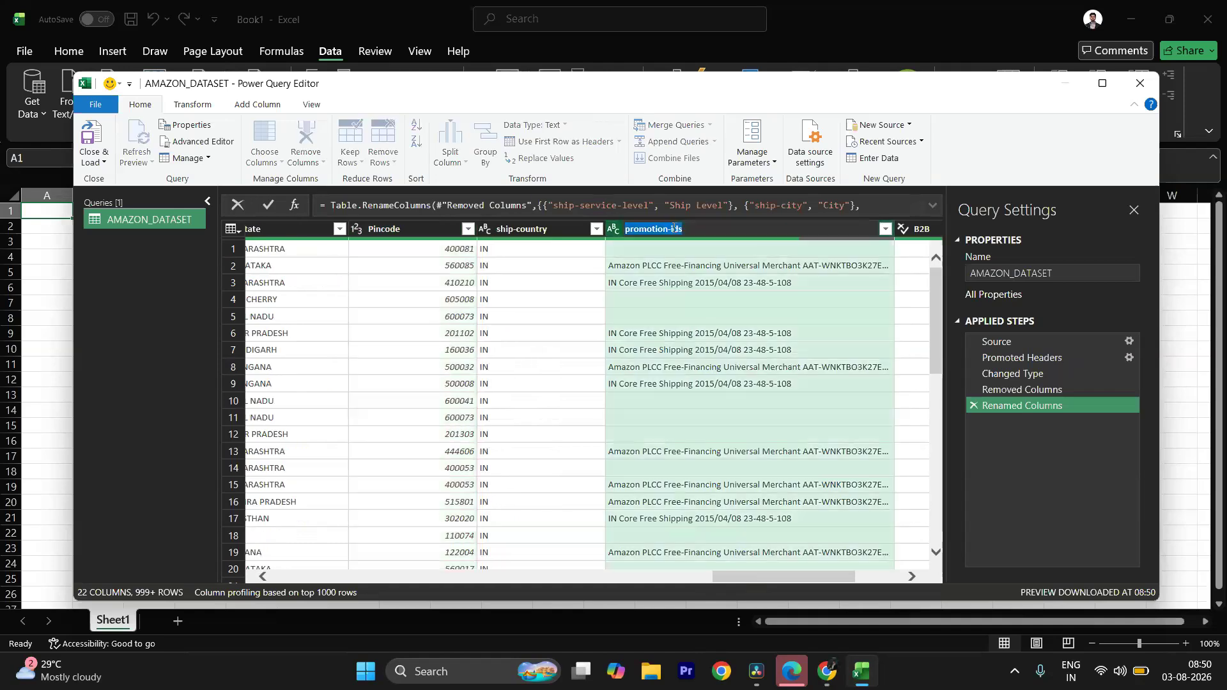
{"action": "type", "text": "P"}
{"action": "key", "text": "BackSpace"}
{"action": "type", "text": "romo ID"}
{"action": "key", "text": "Return"}
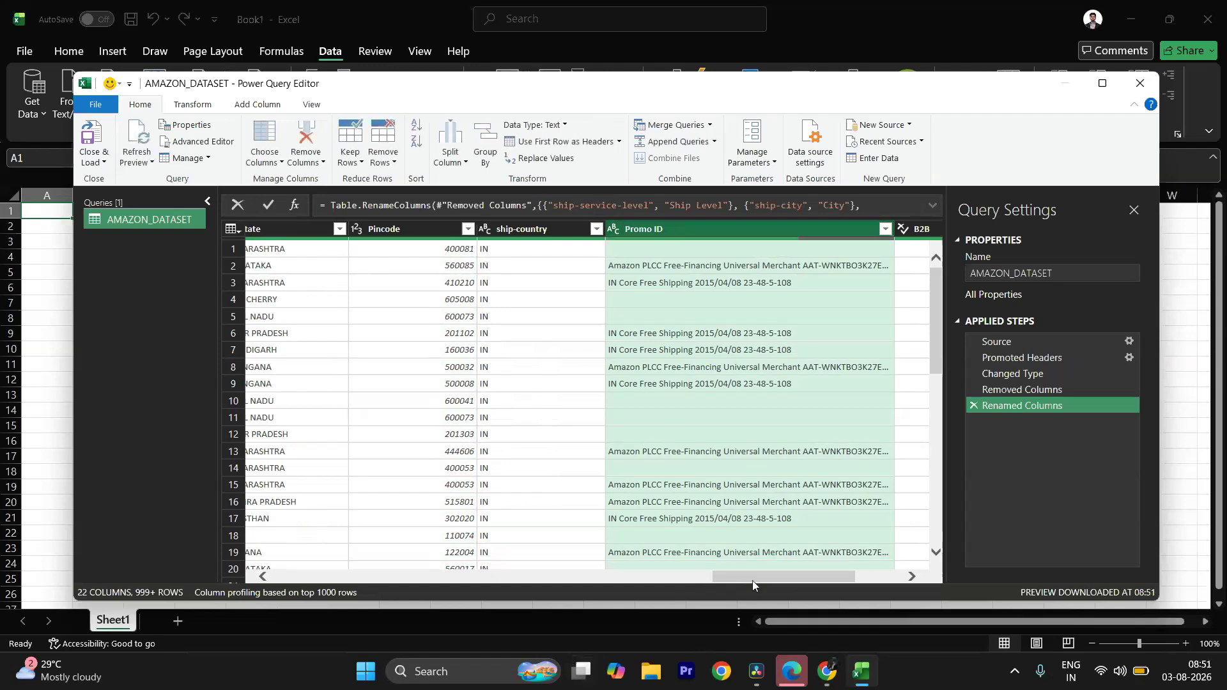
Step: Rename the fulfilled-by column as Fulfilles By
{"action": "left_click_drag", "start_coordinate": [754, 581], "coordinate": [801, 579]}
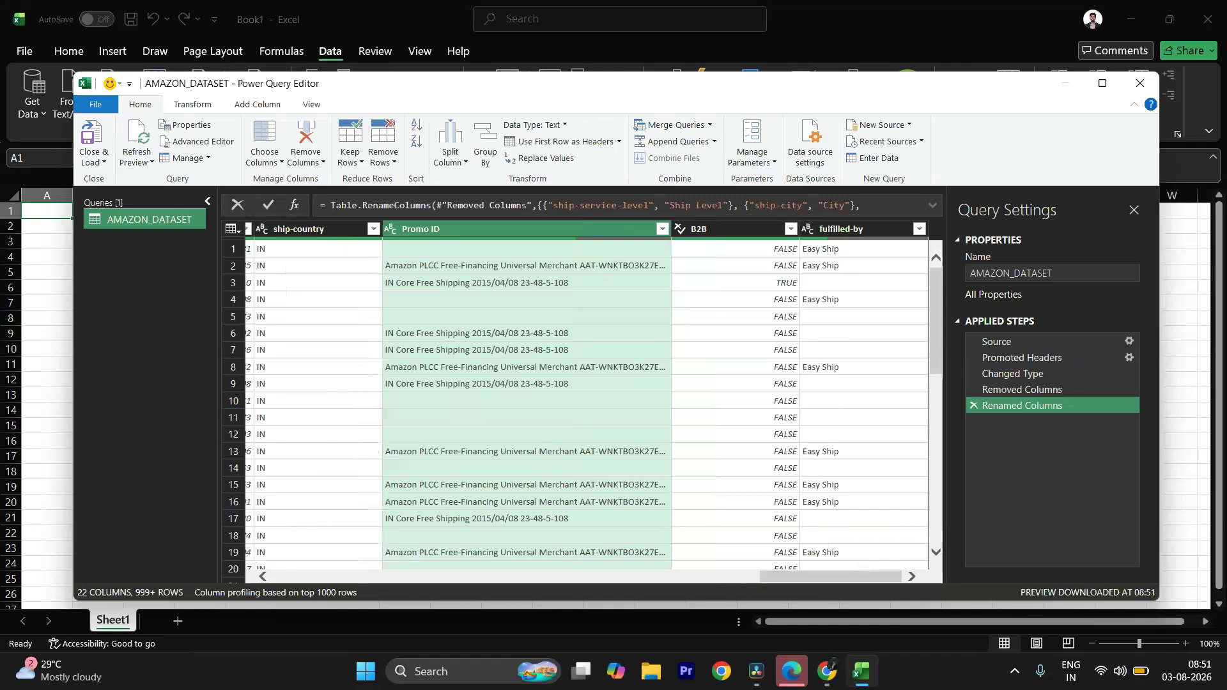
{"action": "left_click", "coordinate": [857, 229]}
{"action": "double_click", "coordinate": [857, 229]}
{"action": "double_click", "coordinate": [857, 229]}
{"action": "key", "text": "ctrl+a"}
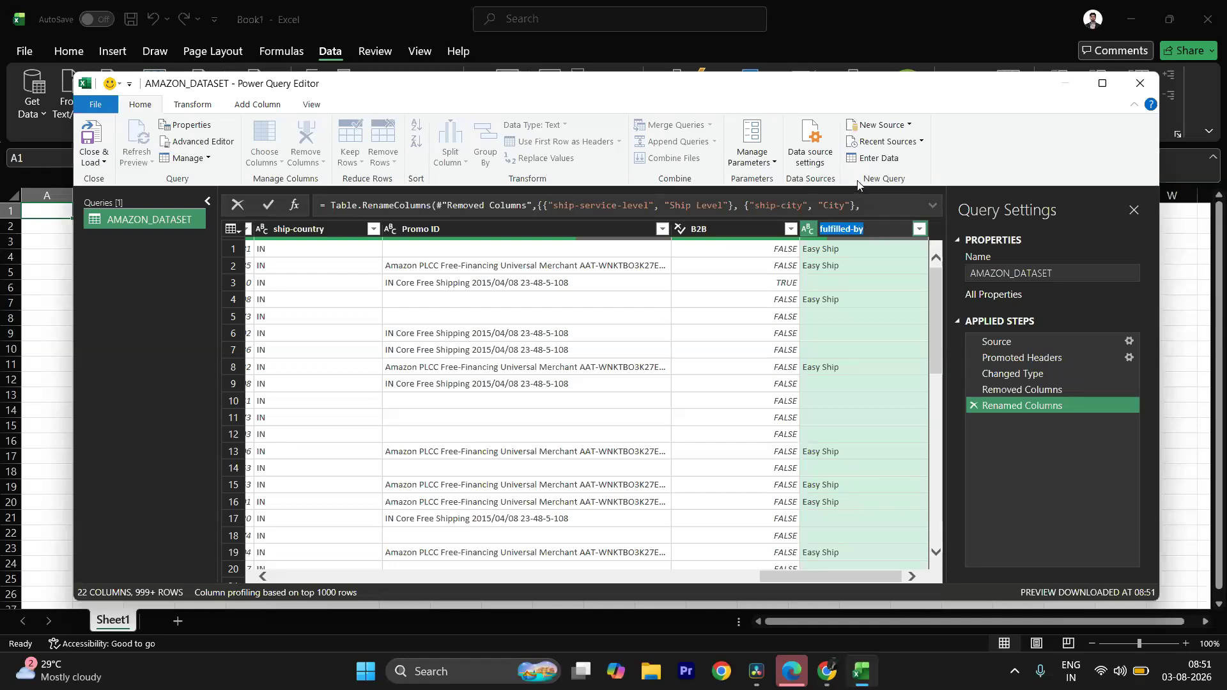
{"action": "type", "text": "Fulfilles By"}
{"action": "key", "text": "Return"}
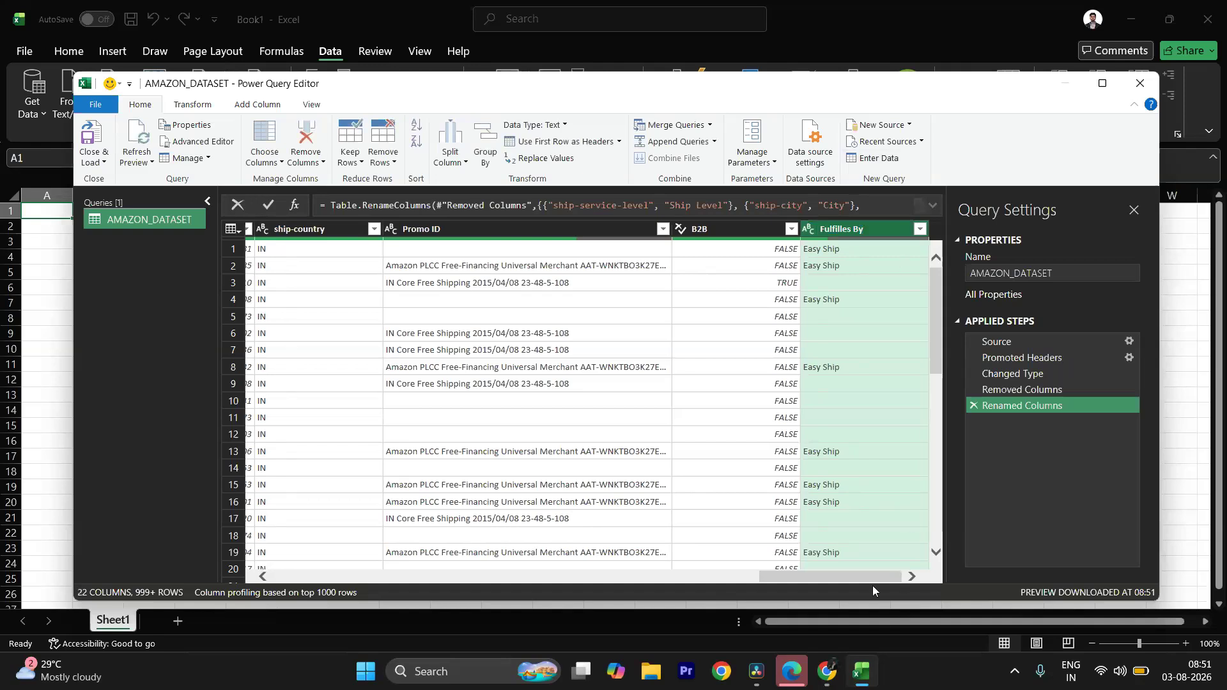
Step: Change the data type of the Order Date column to Date
{"action": "left_click_drag", "start_coordinate": [828, 577], "coordinate": [394, 577]}
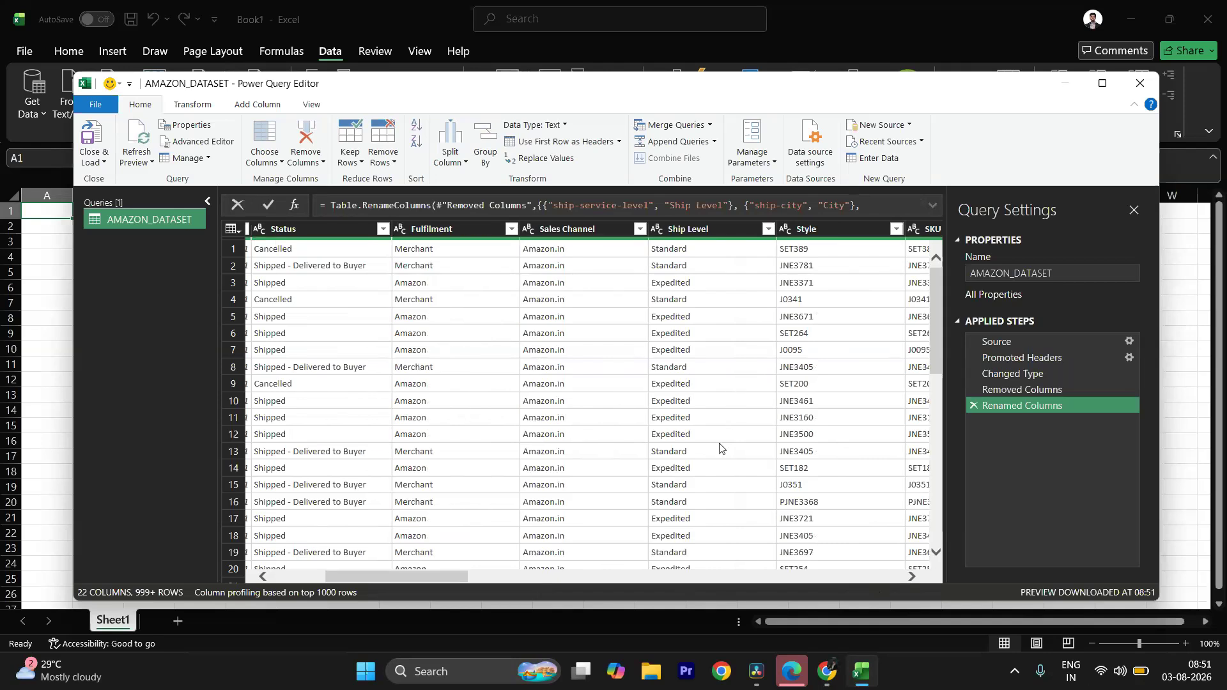
{"action": "left_click_drag", "start_coordinate": [450, 574], "coordinate": [362, 581]}
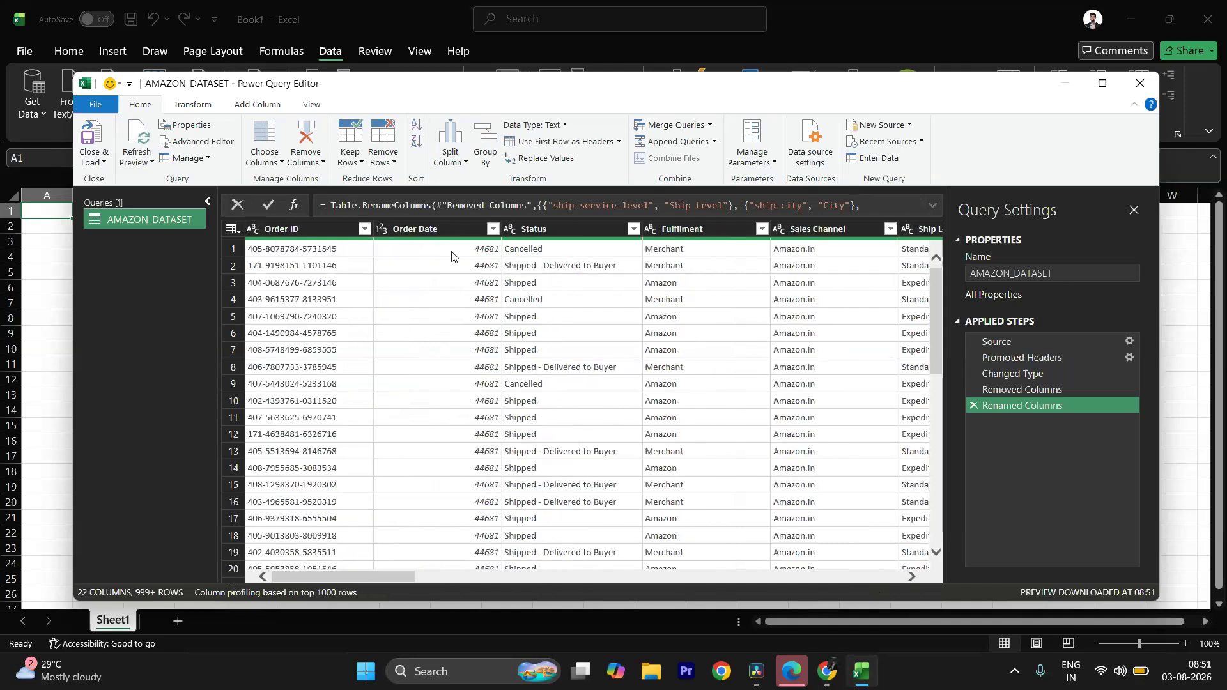
{"action": "left_click", "coordinate": [459, 228]}
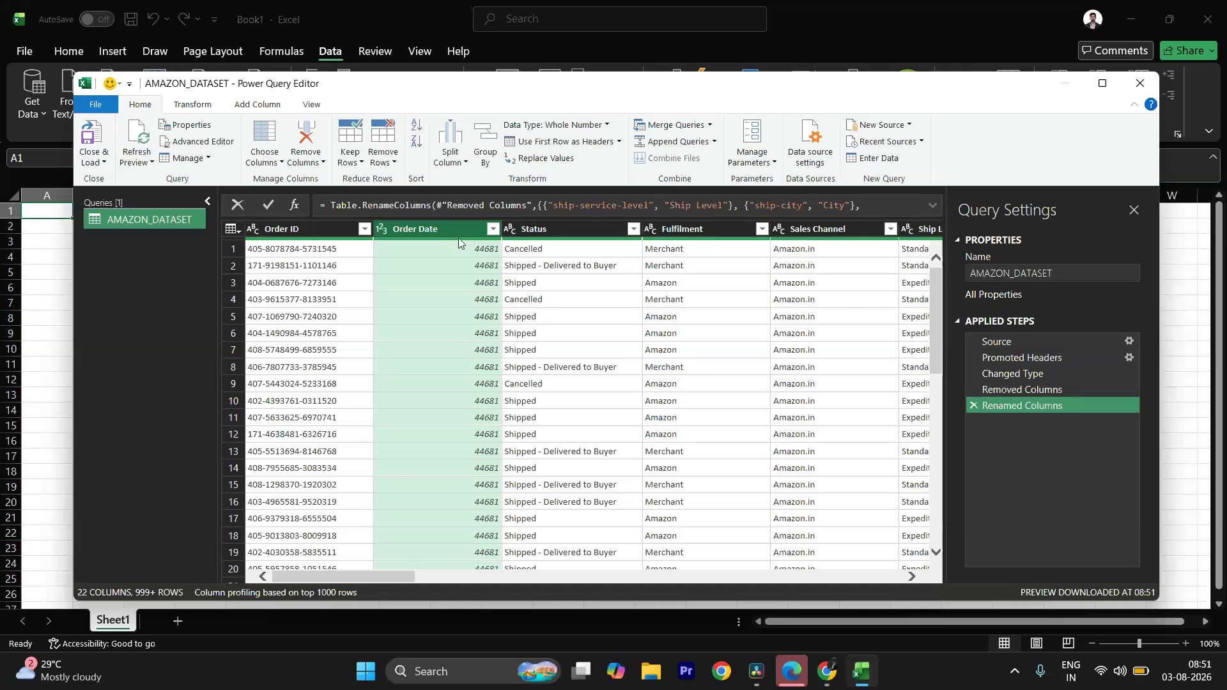
{"action": "right_click", "coordinate": [458, 233]}
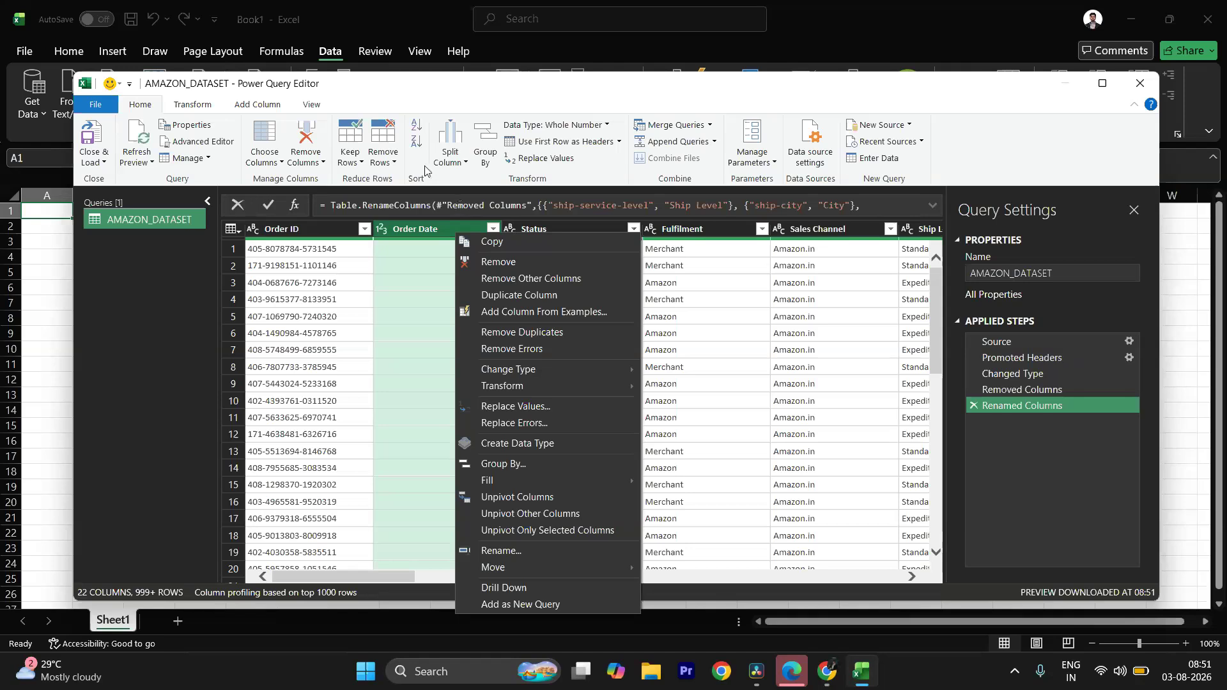
{"action": "mouse_move", "coordinate": [542, 373]}
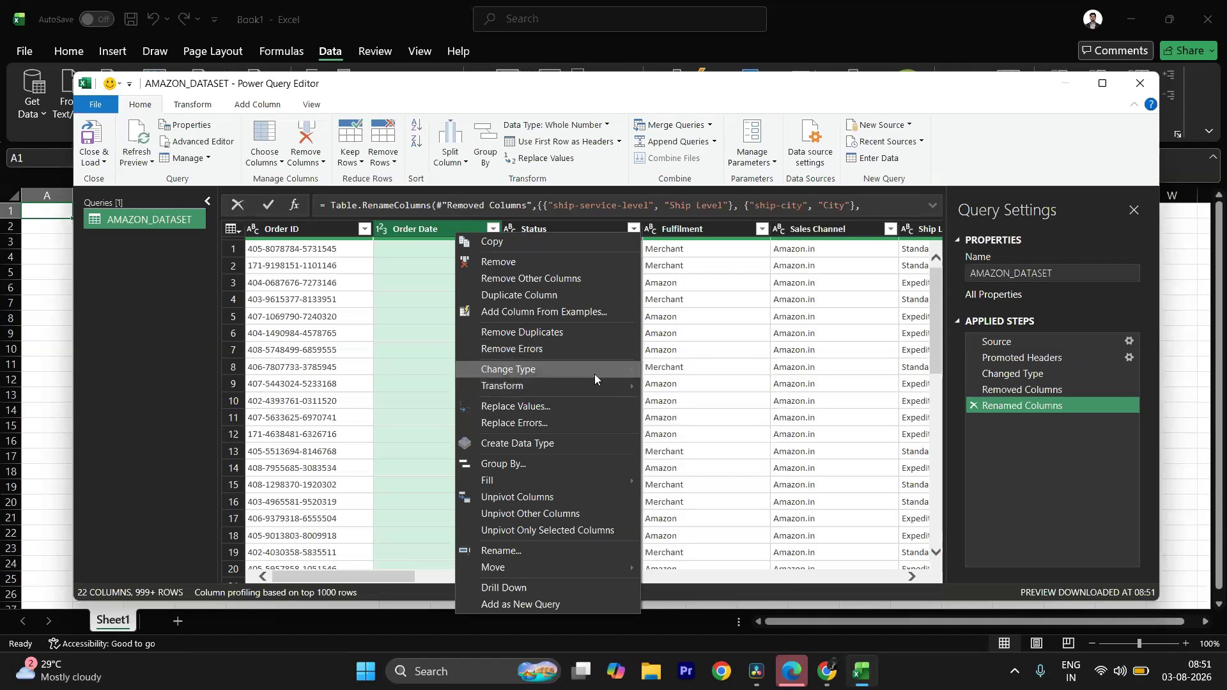
{"action": "mouse_move", "coordinate": [596, 373]}
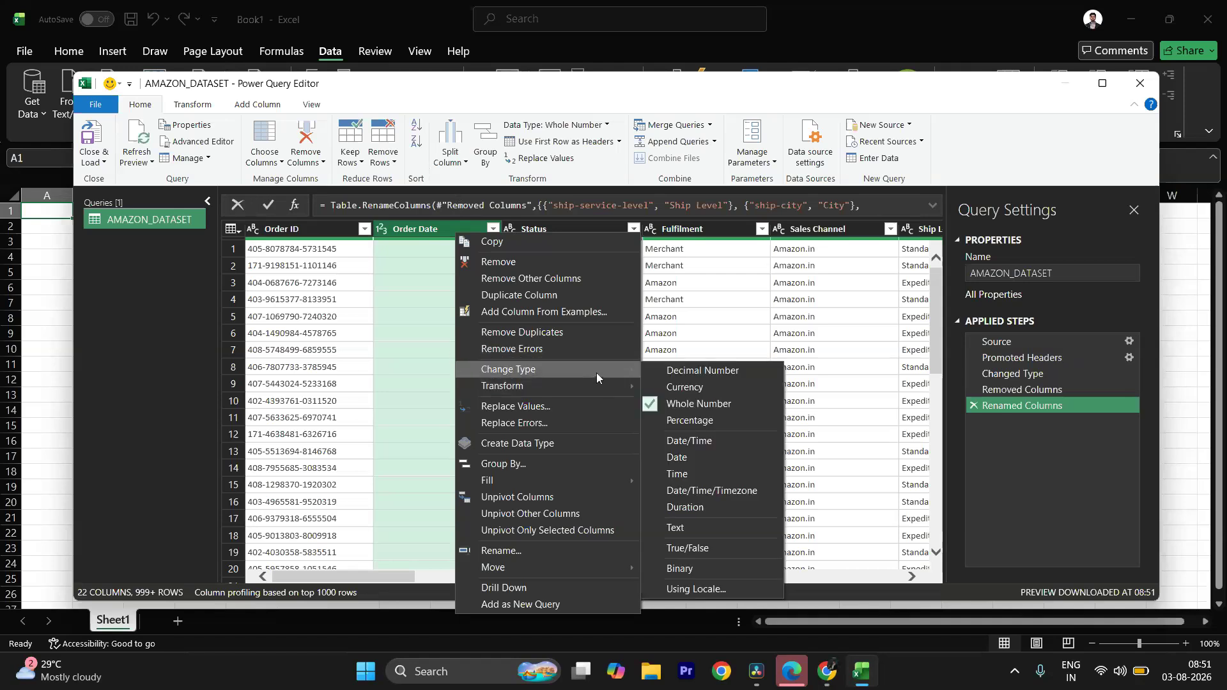
{"action": "left_click", "coordinate": [698, 456]}
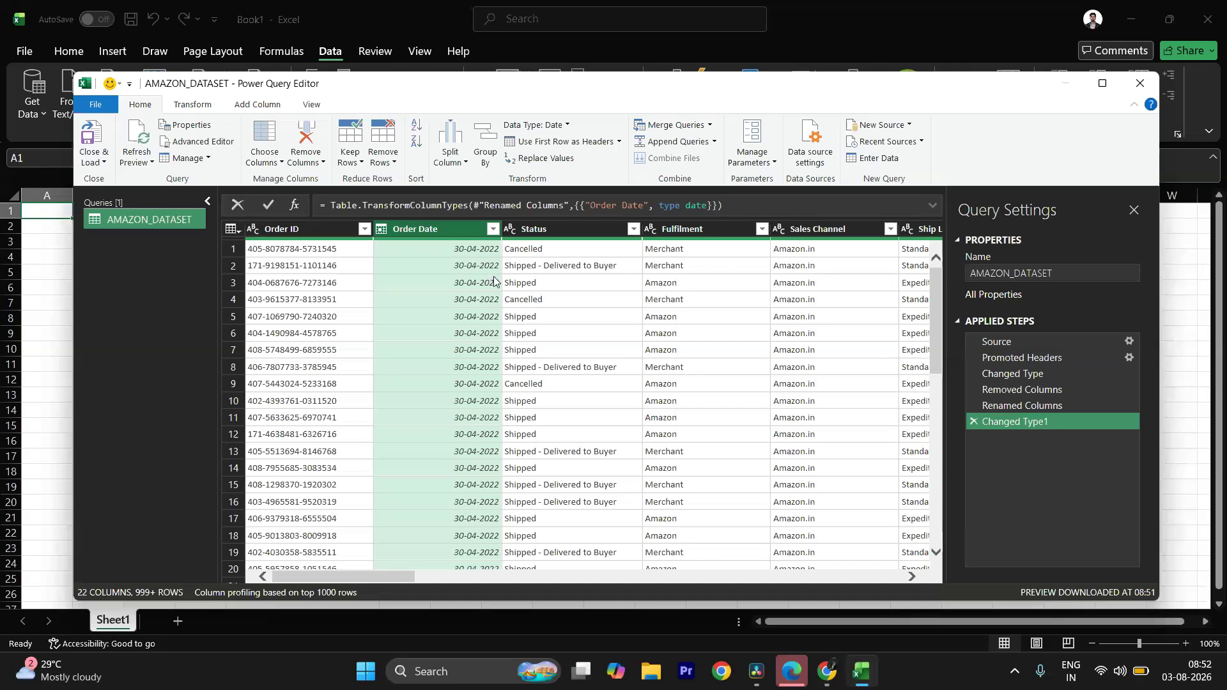
Step: Inspect the null entry in row 9 of the Amount column and the values around it
{"action": "left_click_drag", "start_coordinate": [397, 581], "coordinate": [681, 576]}
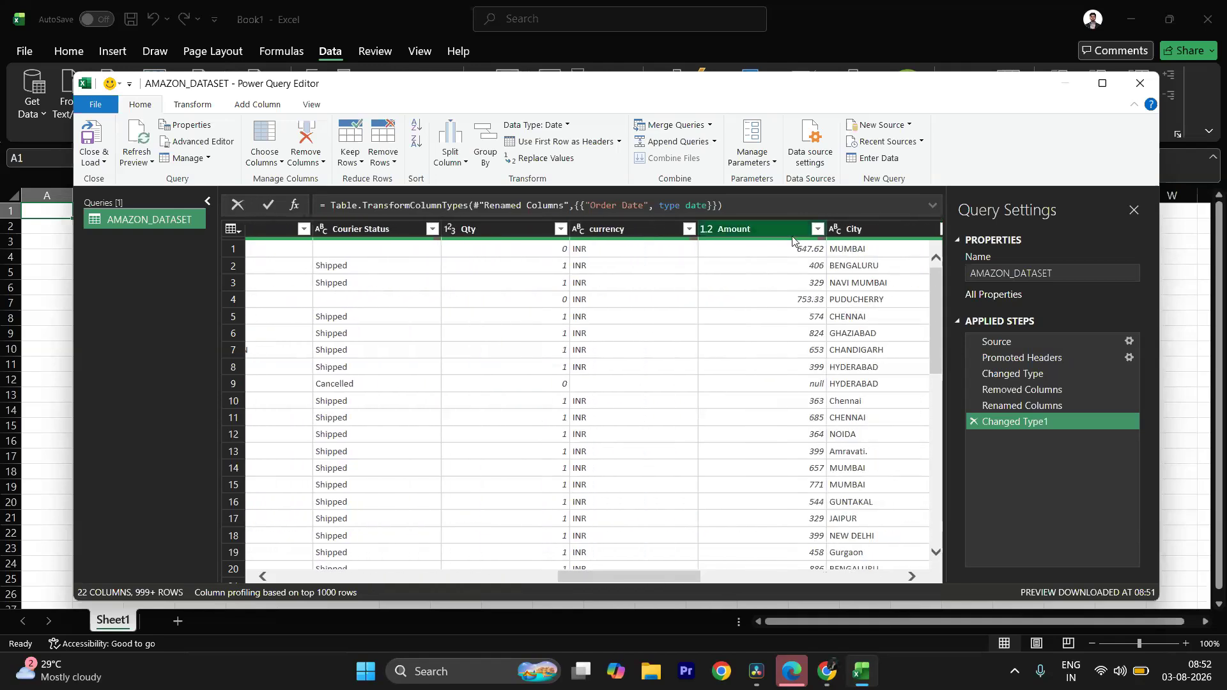
{"action": "left_click", "coordinate": [807, 385]}
{"action": "scroll", "coordinate": [808, 390], "scroll_direction": "down", "scroll_amount": 2}
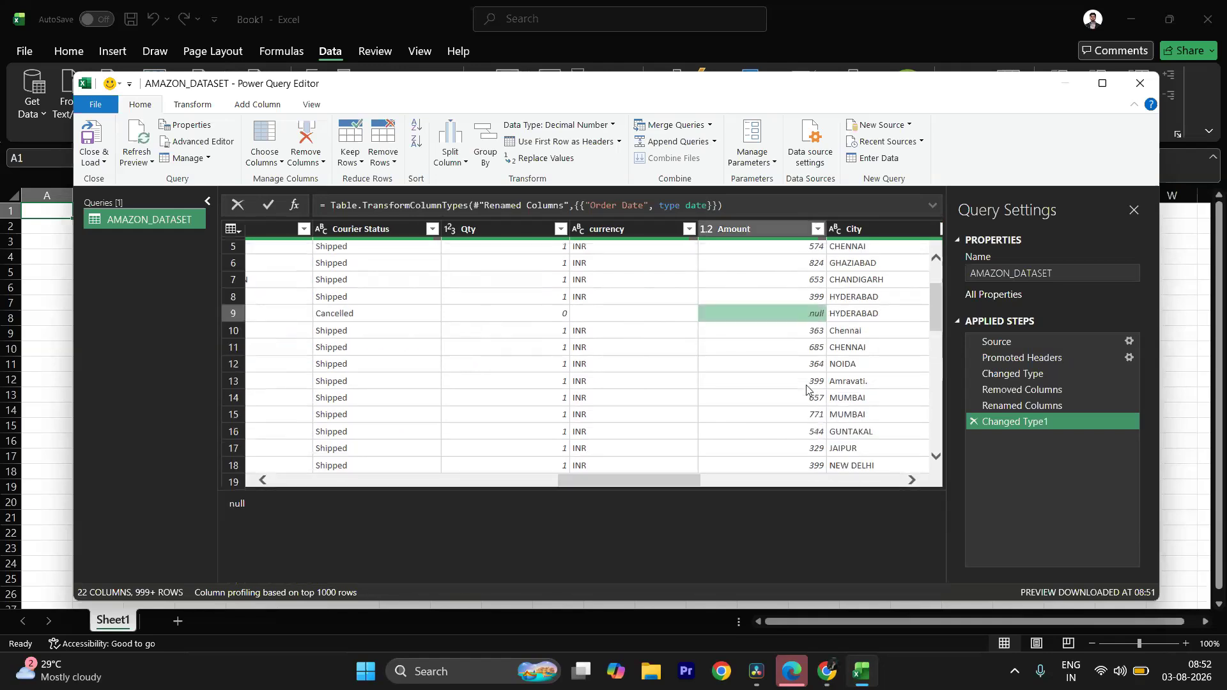
{"action": "scroll", "coordinate": [807, 390], "scroll_direction": "up", "scroll_amount": 2}
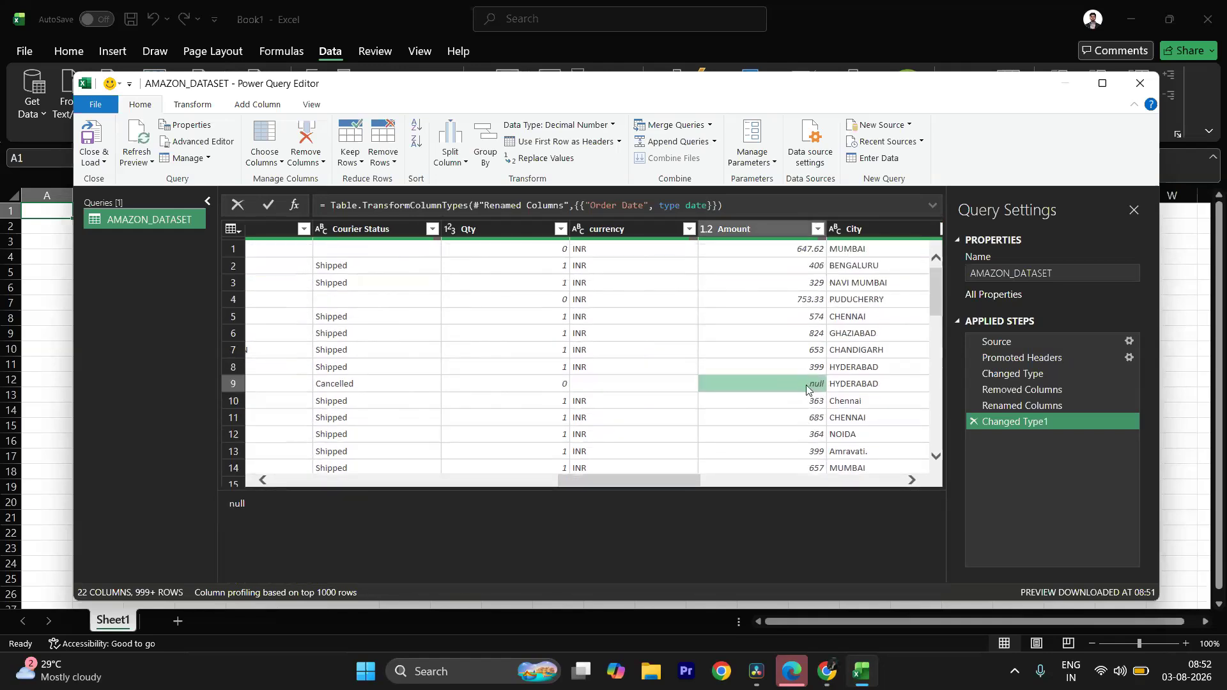
Step: Switch to Chrome and open Google Search from the Google apps on the Chrome Web Store page
{"action": "mouse_move", "coordinate": [810, 676]}
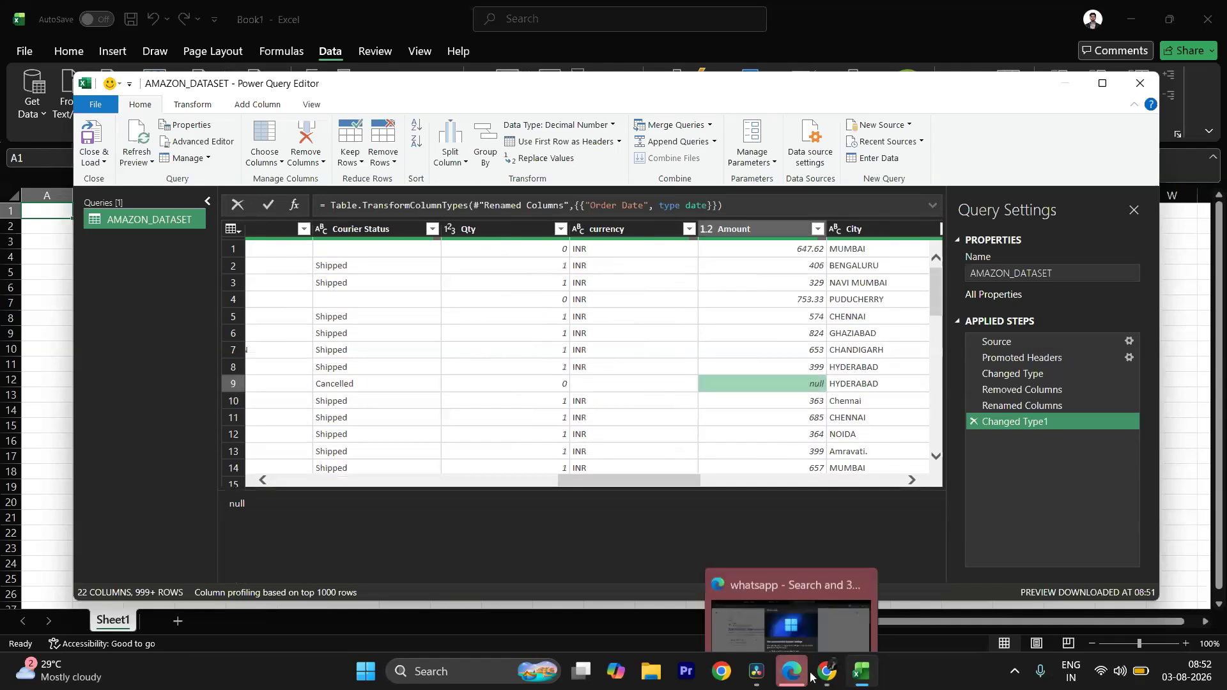
{"action": "left_click", "coordinate": [801, 623]}
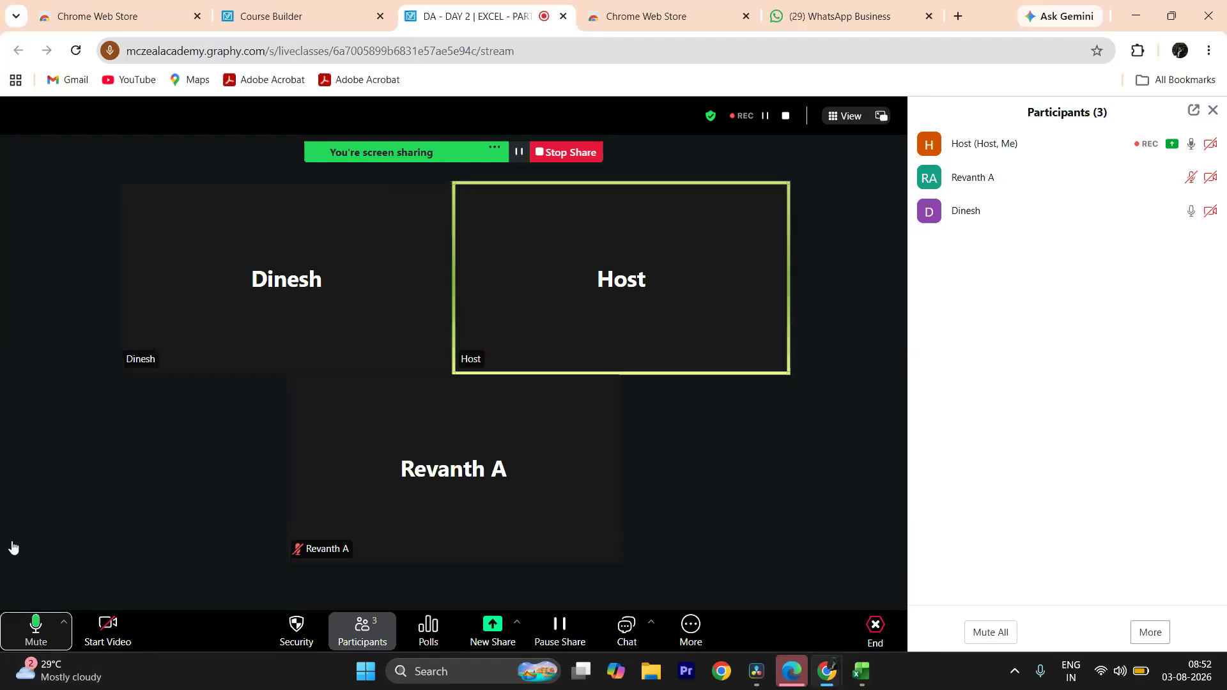
{"action": "mouse_move", "coordinate": [294, 17]}
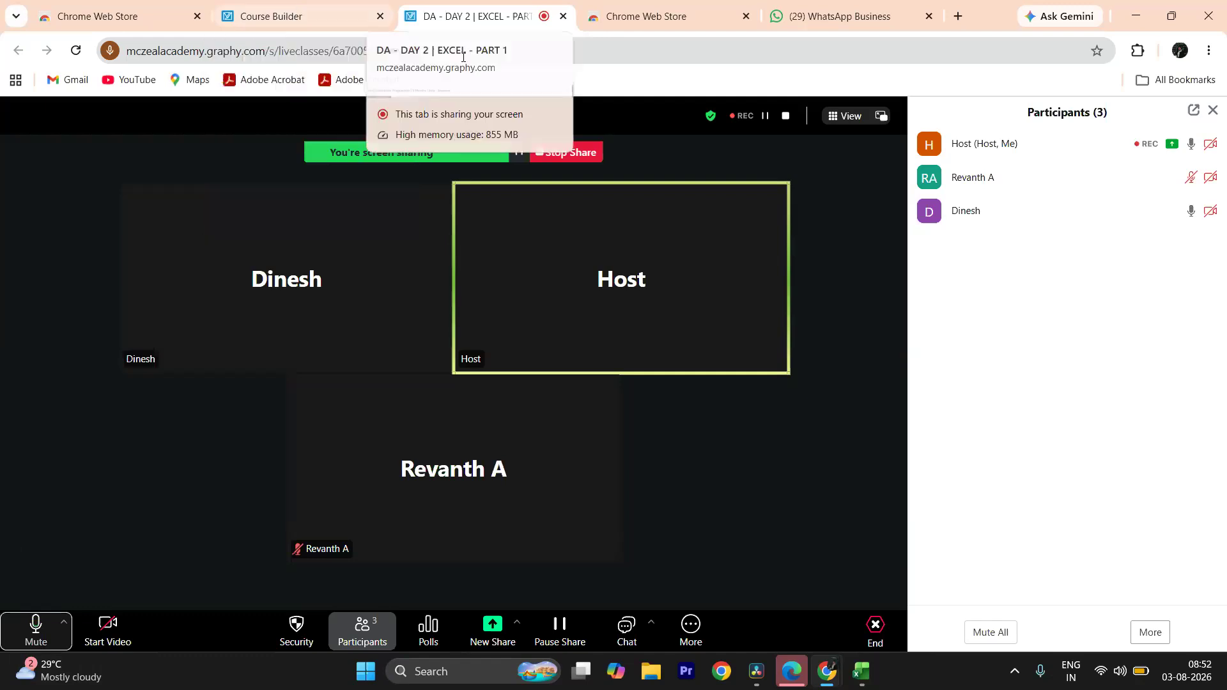
{"action": "left_click", "coordinate": [708, 27]}
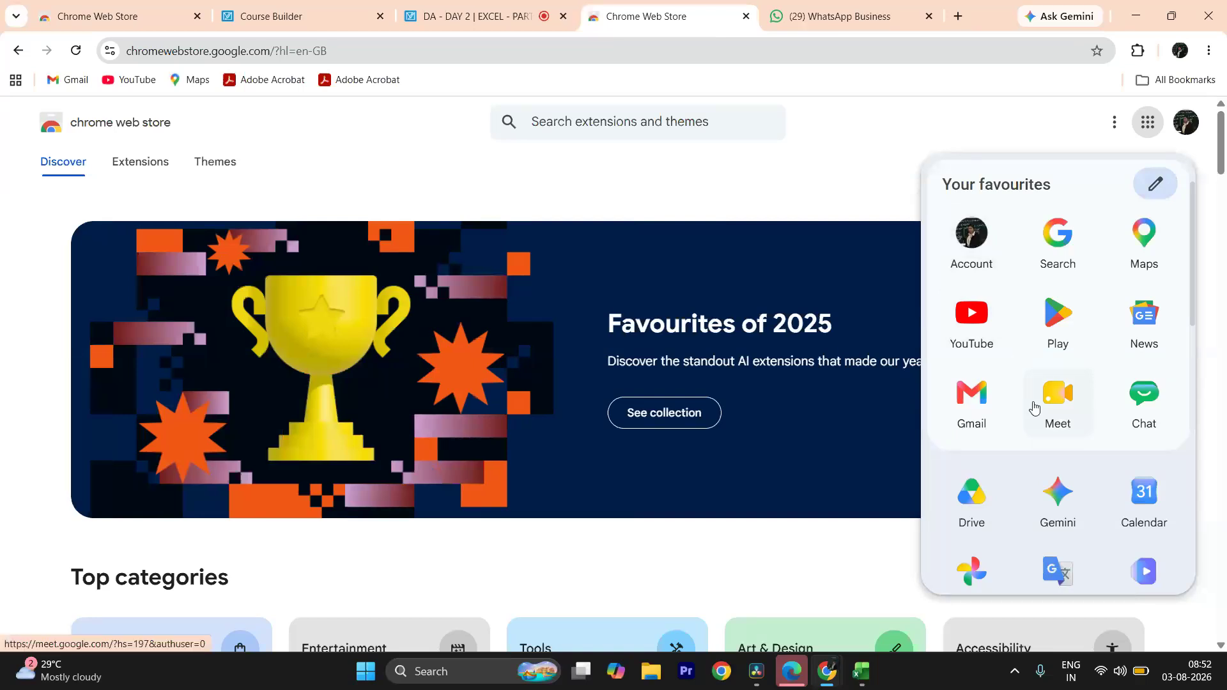
{"action": "scroll", "coordinate": [1029, 406], "scroll_direction": "down", "scroll_amount": 1}
{"action": "scroll", "coordinate": [1124, 540], "scroll_direction": "down", "scroll_amount": 1}
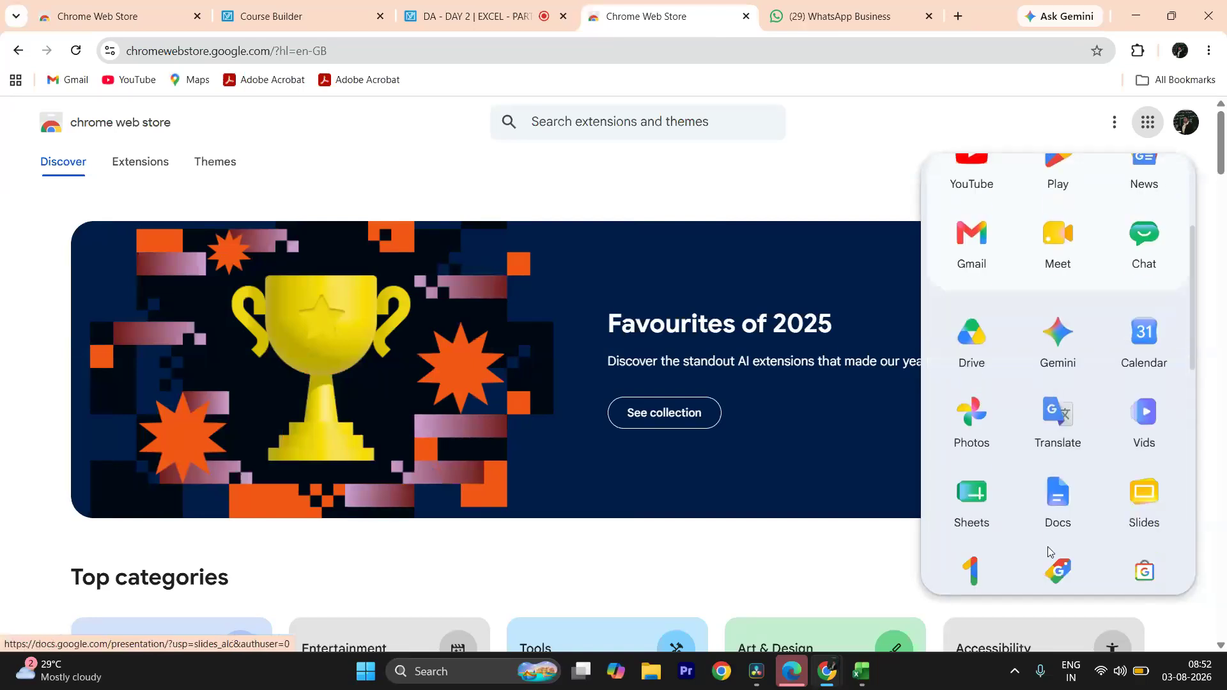
{"action": "scroll", "coordinate": [1051, 530], "scroll_direction": "up", "scroll_amount": 2}
{"action": "left_click", "coordinate": [1090, 250]}
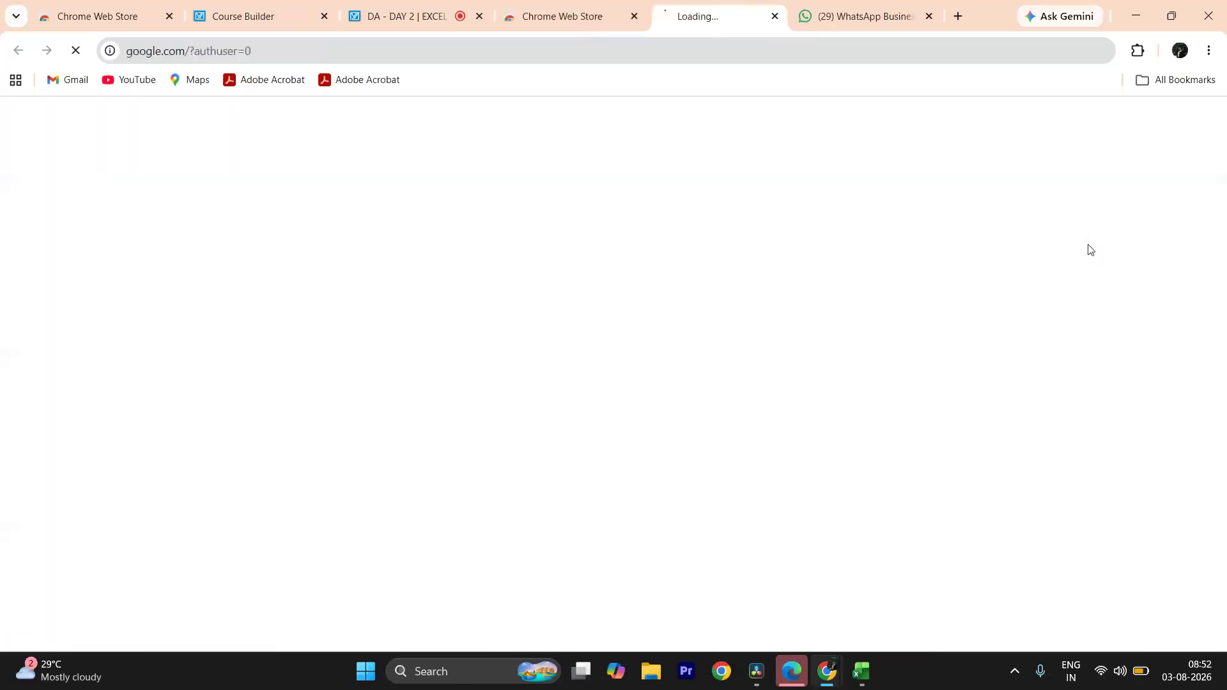
Step: Search Google for mczeal and open the McZeal Academy website
{"action": "left_click", "coordinate": [636, 296]}
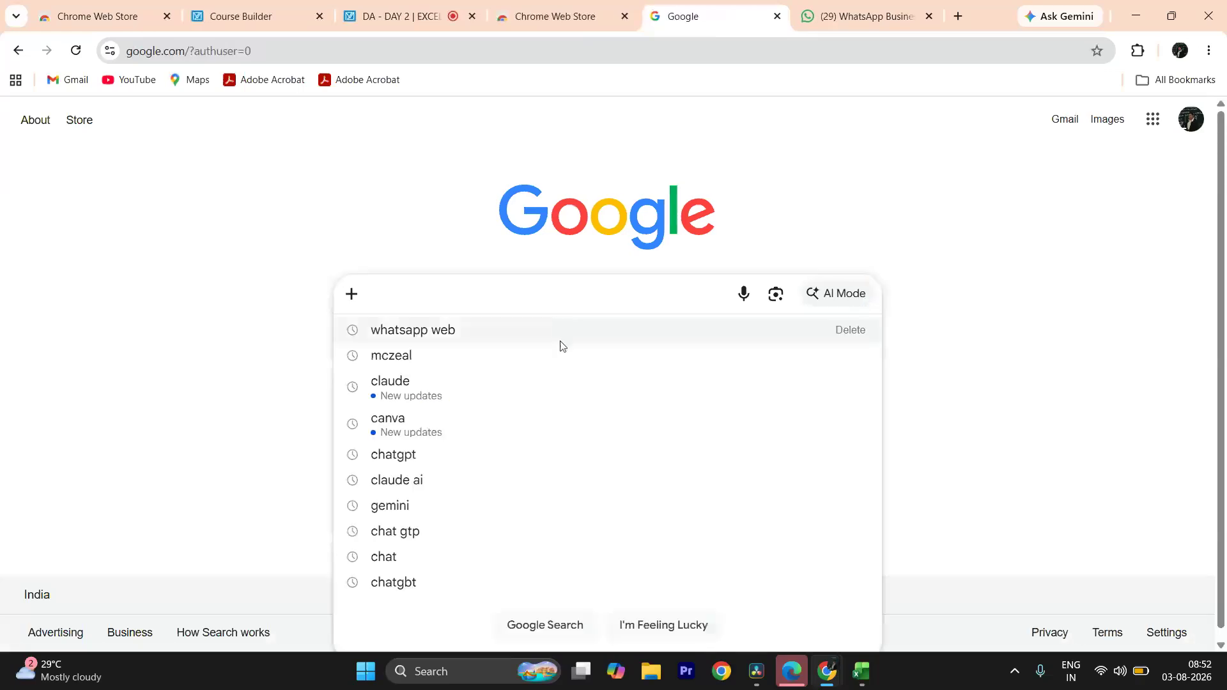
{"action": "left_click", "coordinate": [559, 358]}
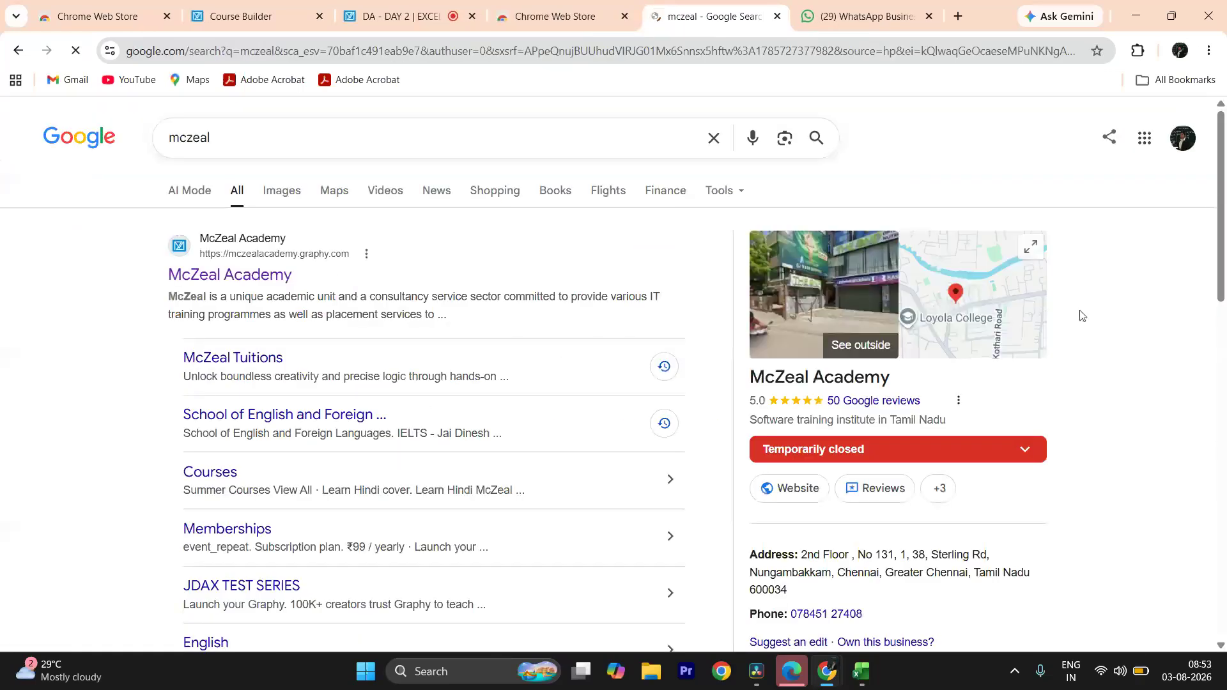
{"action": "left_click", "coordinate": [255, 275]}
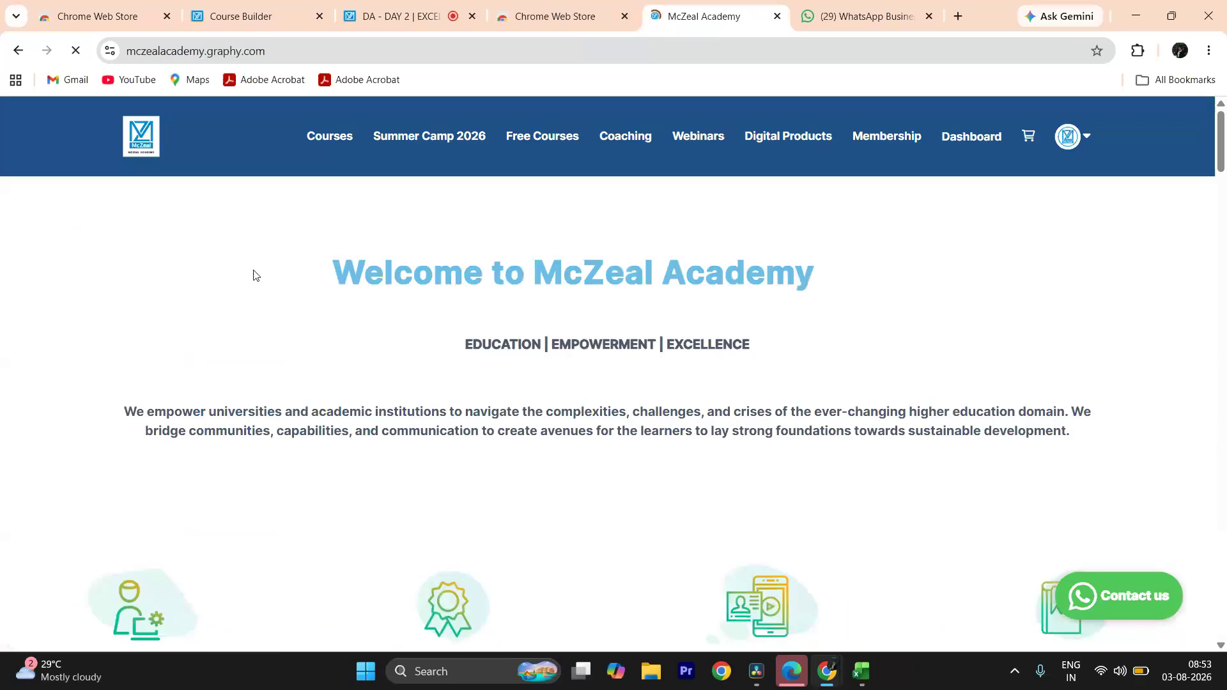
Step: Open the Data Analytics Certification Programme | 3 Months (July - Morning) page from the academy's Tech Courses
{"action": "left_click", "coordinate": [326, 138]}
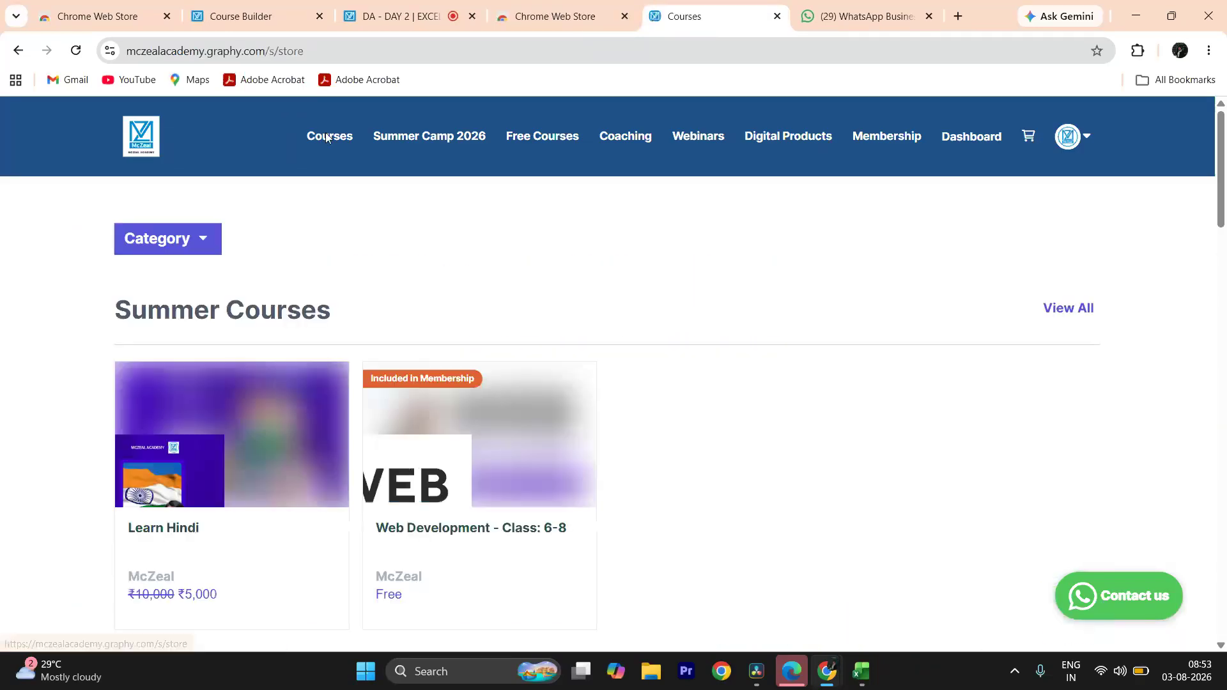
{"action": "scroll", "coordinate": [430, 520], "scroll_direction": "down", "scroll_amount": 3}
{"action": "scroll", "coordinate": [338, 551], "scroll_direction": "down", "scroll_amount": 5}
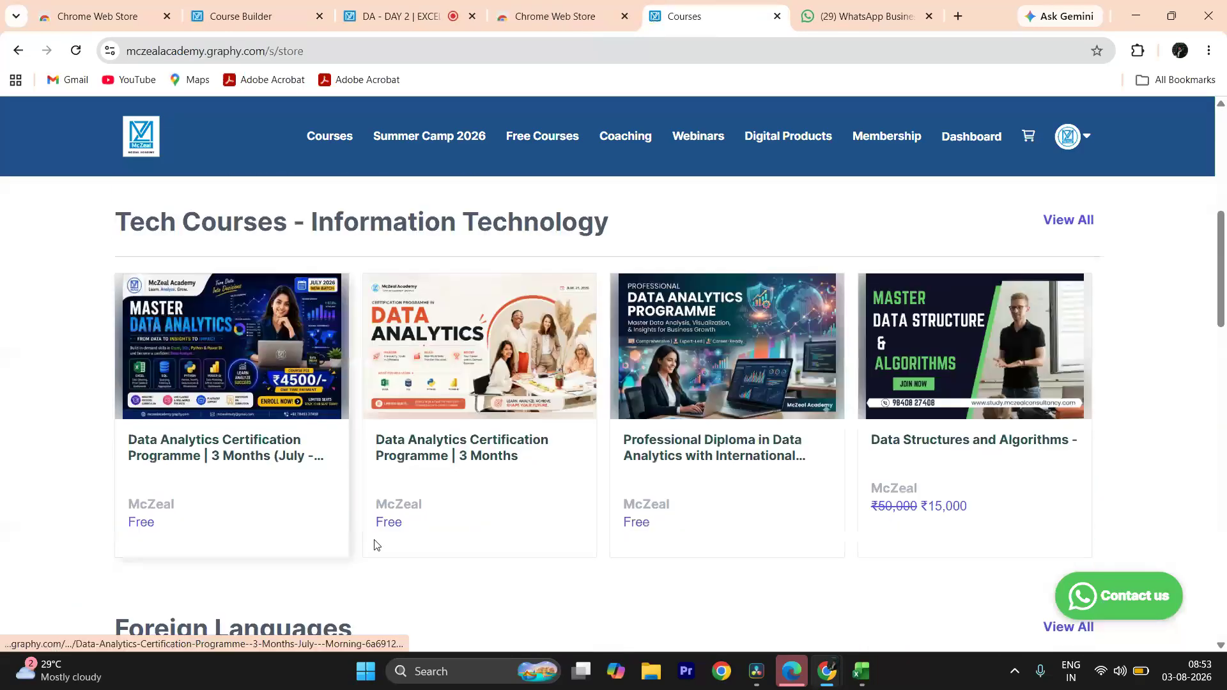
{"action": "left_click", "coordinate": [254, 461]}
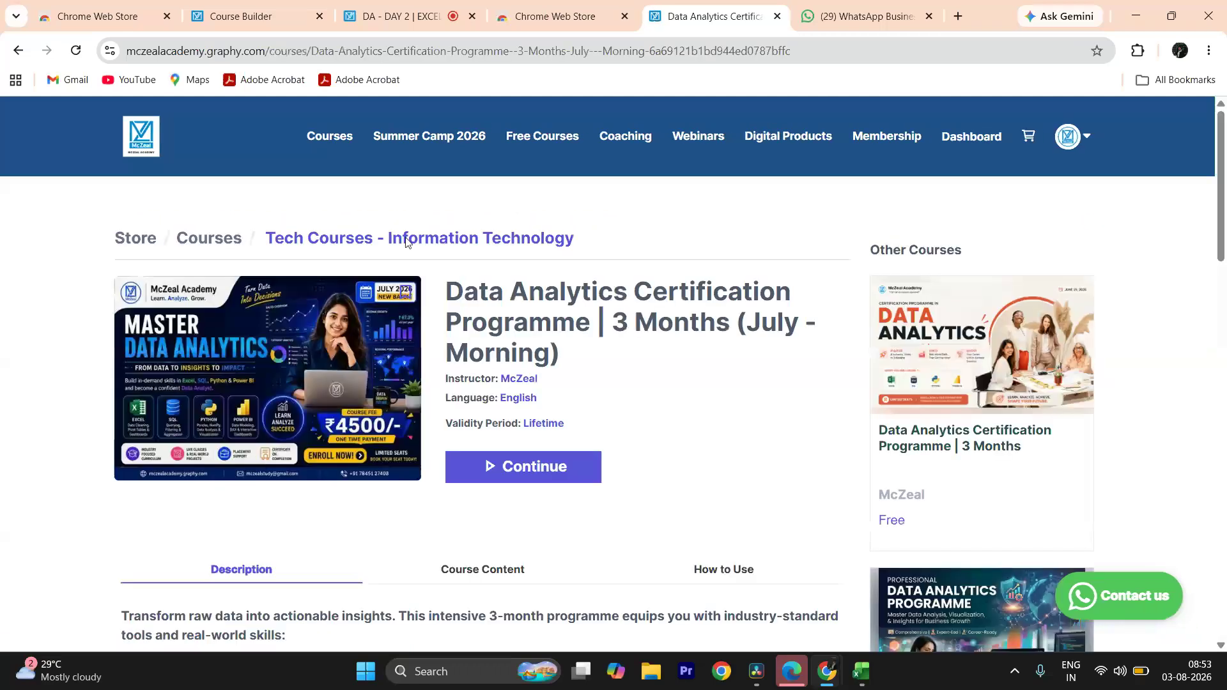
Step: Dismiss the Launch Live Class dialog in the Course Builder and return to the academy's course list
{"action": "left_click", "coordinate": [244, 22]}
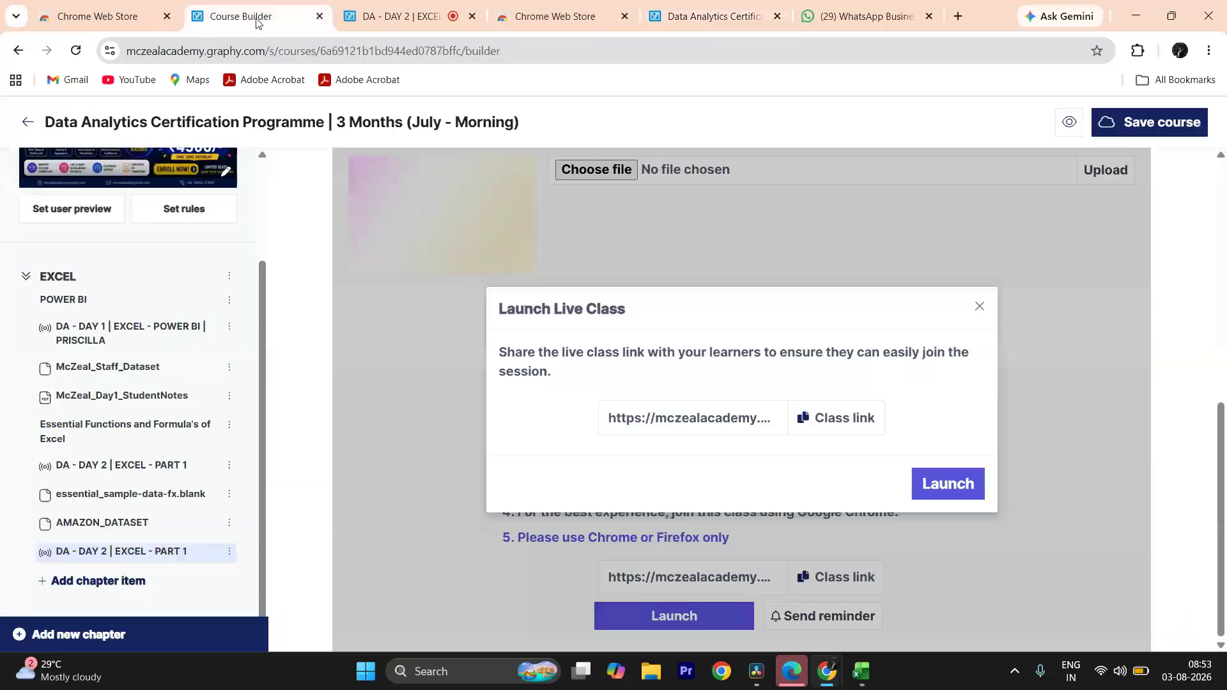
{"action": "left_click", "coordinate": [982, 308]}
{"action": "scroll", "coordinate": [338, 377], "scroll_direction": "up", "scroll_amount": 3}
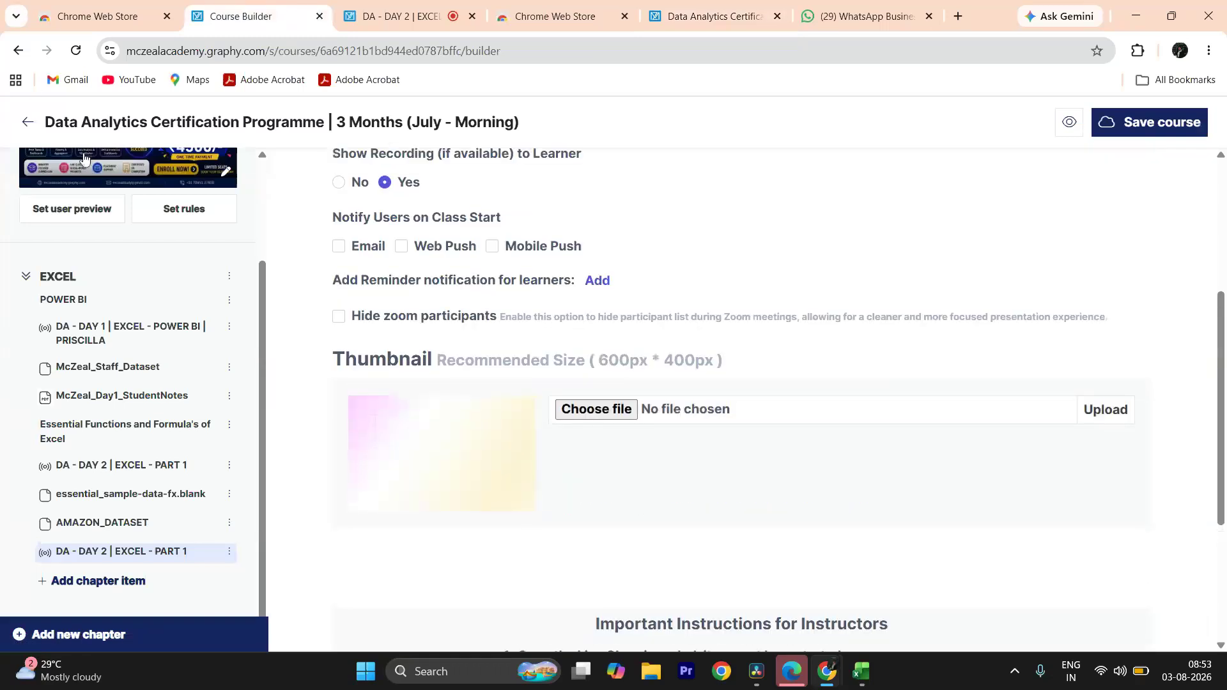
{"action": "left_click", "coordinate": [28, 122]}
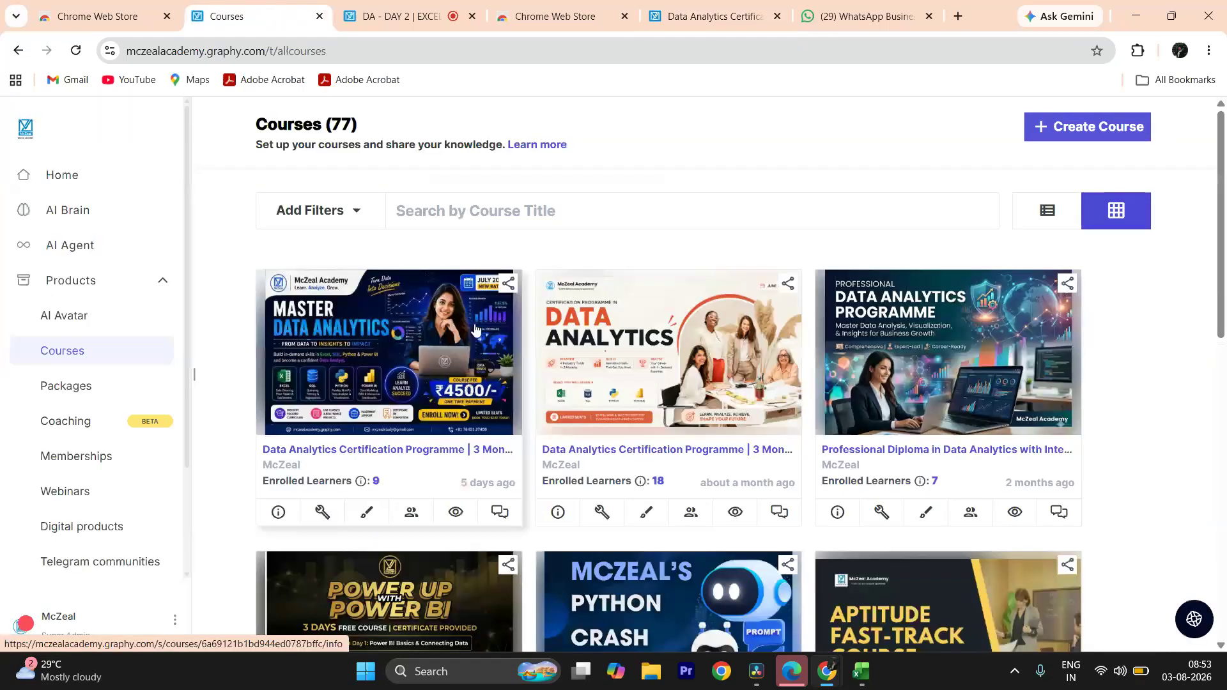
Step: Copy the share link of the July Morning Data Analytics course and send it to the McZeal_DA_July Morning Batch WhatsApp group
{"action": "left_click", "coordinate": [508, 283]}
{"action": "left_click", "coordinate": [586, 463]}
{"action": "left_click", "coordinate": [806, 32]}
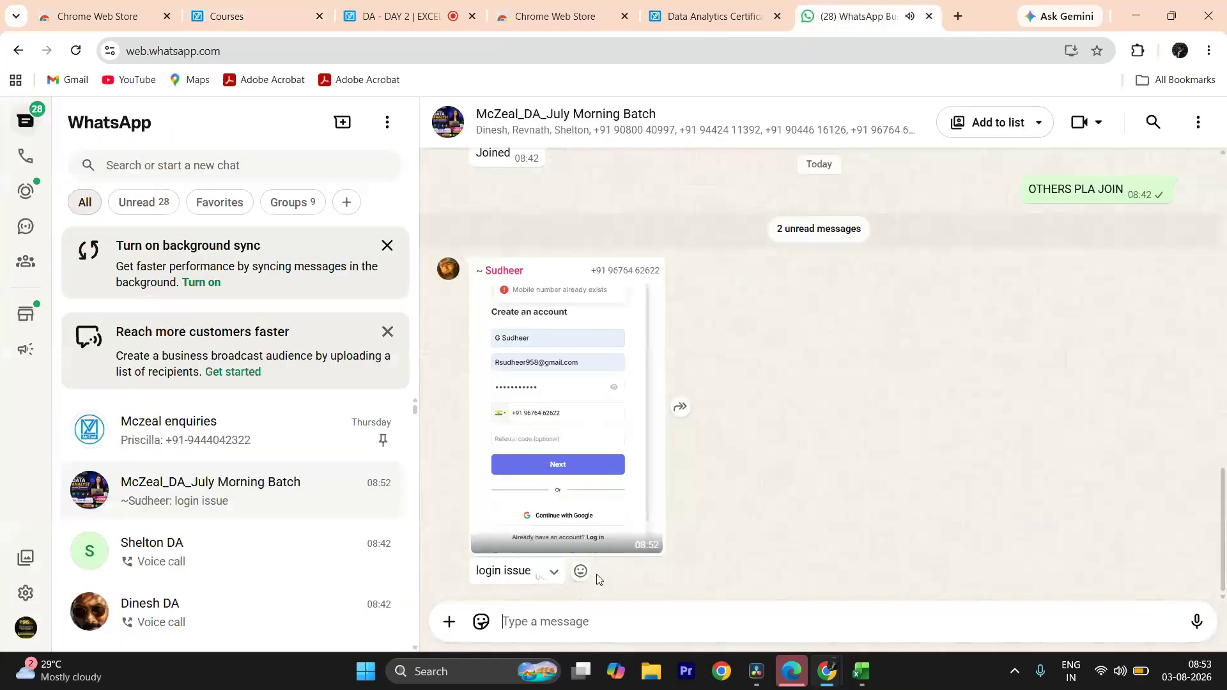
{"action": "key", "text": "ctrl+v"}
{"action": "key", "text": "Return"}
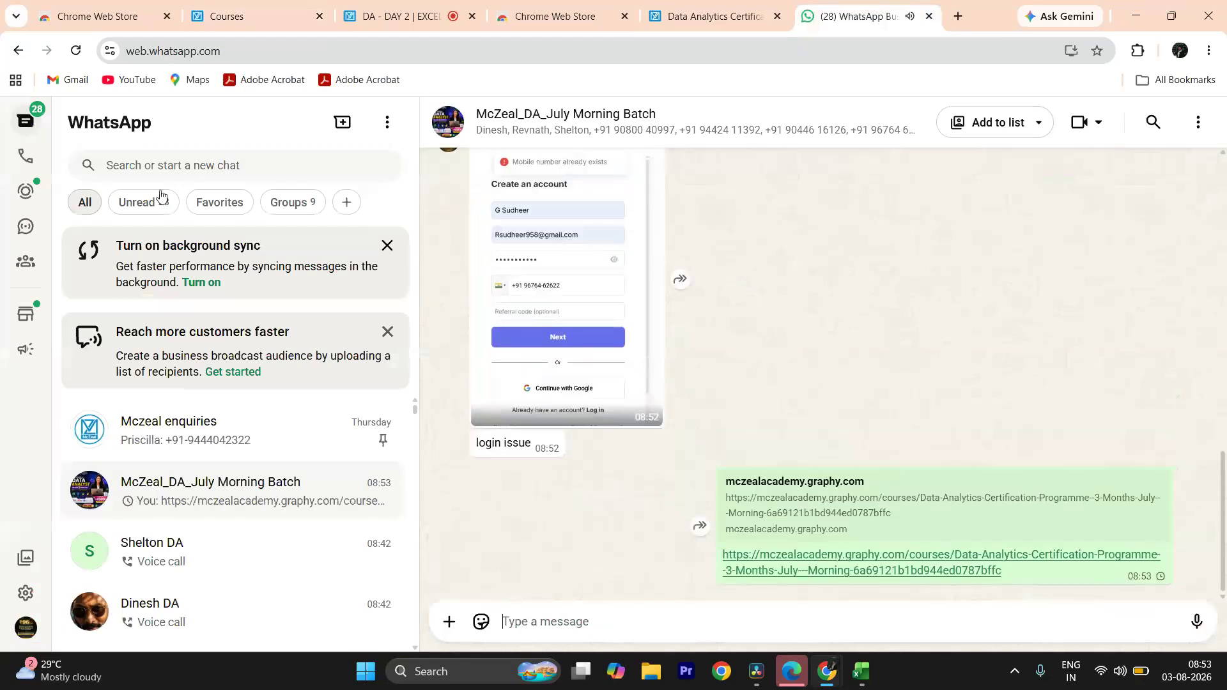
Step: Open the course link sent in the group chat and look over the course page
{"action": "left_click", "coordinate": [838, 563]}
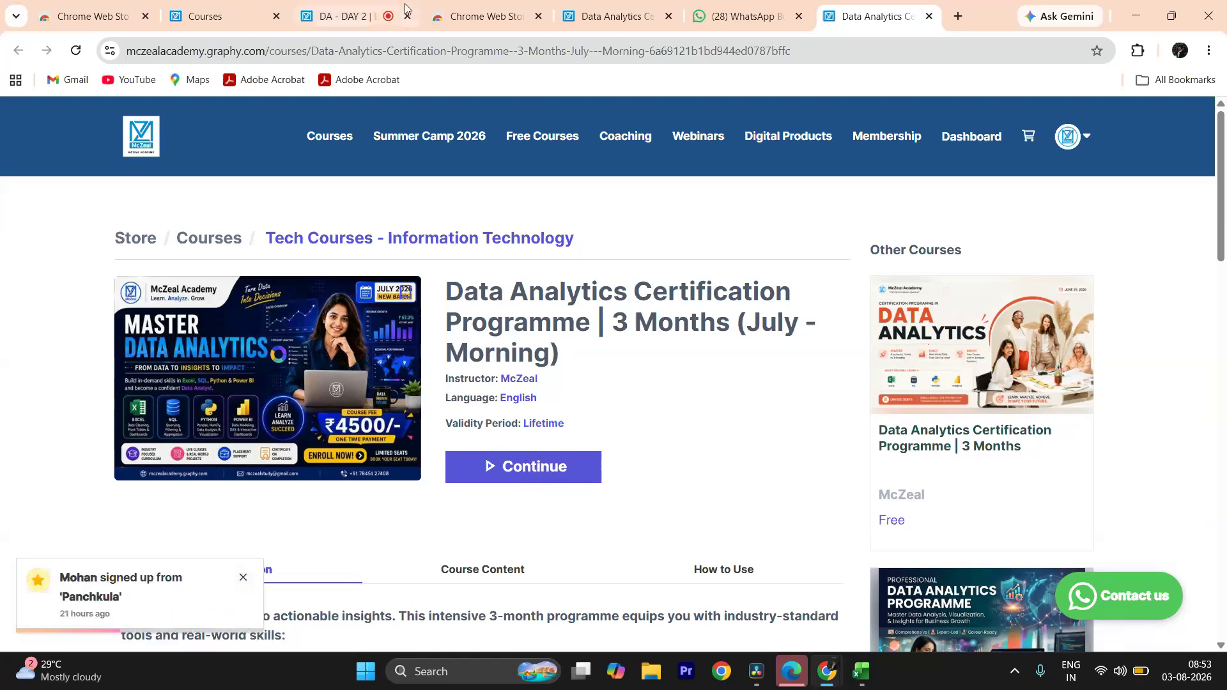
{"action": "scroll", "coordinate": [634, 427], "scroll_direction": "down", "scroll_amount": 1}
{"action": "scroll", "coordinate": [634, 427], "scroll_direction": "down", "scroll_amount": 2}
{"action": "scroll", "coordinate": [634, 427], "scroll_direction": "up", "scroll_amount": 3}
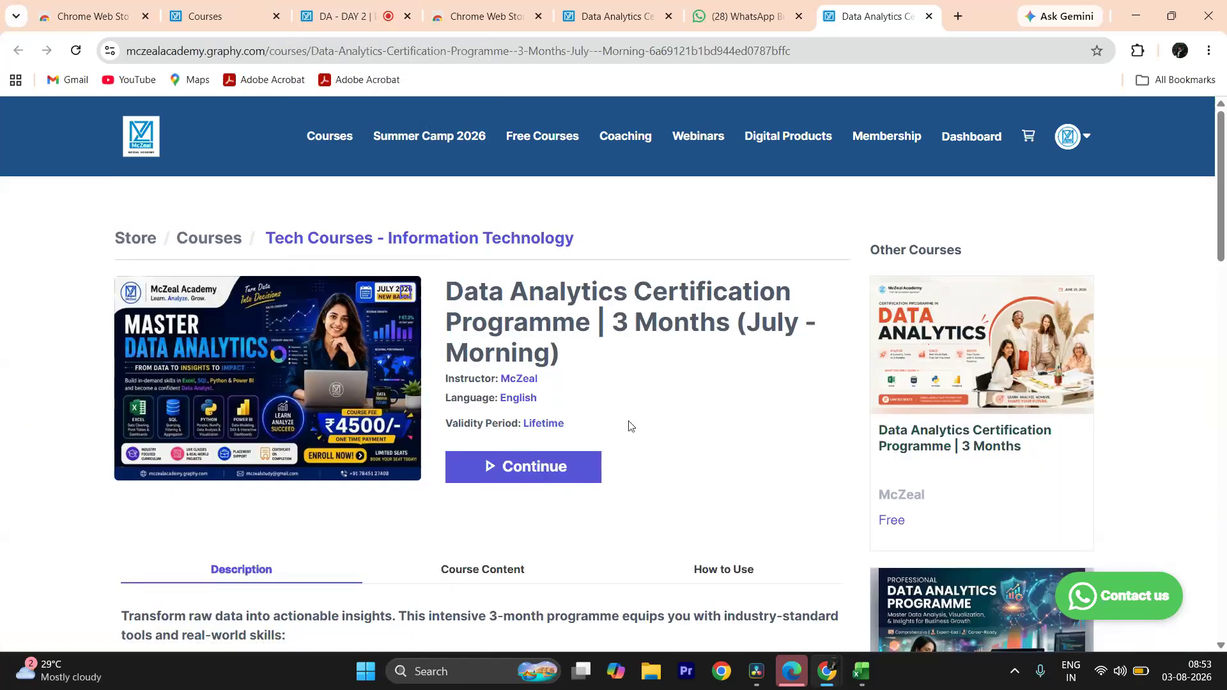
Step: Check the participants of the DA - DAY 2 live class against the open course page
{"action": "left_click", "coordinate": [356, 19]}
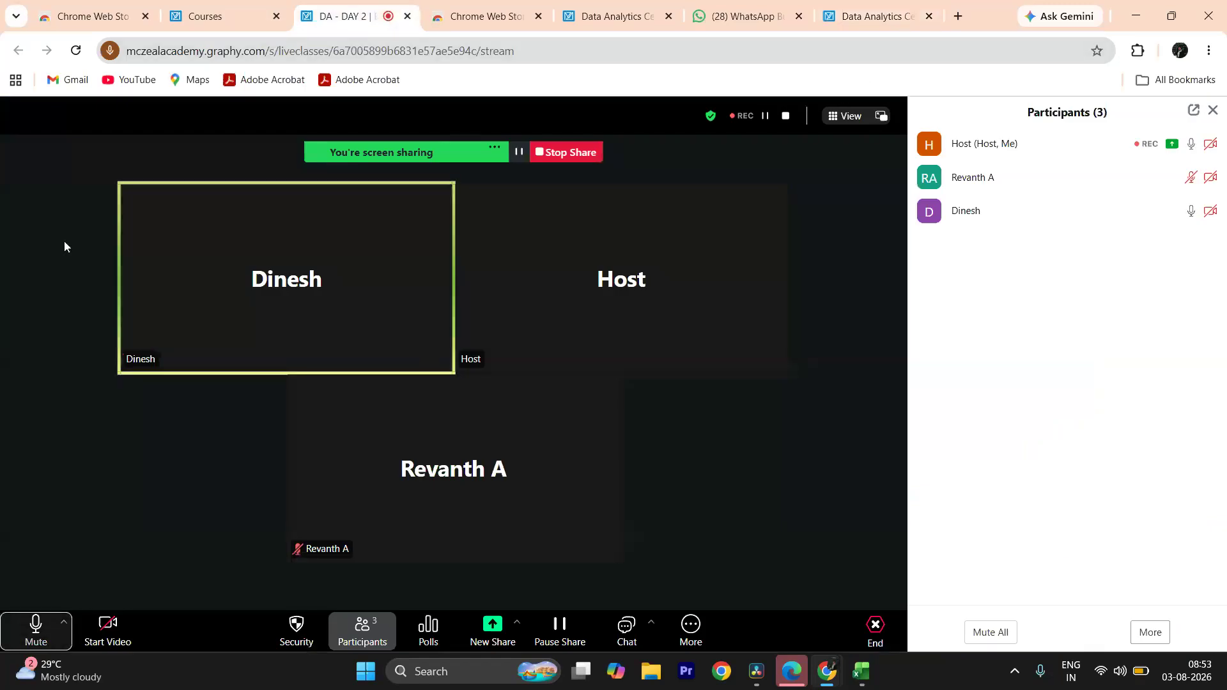
{"action": "left_click", "coordinate": [893, 19]}
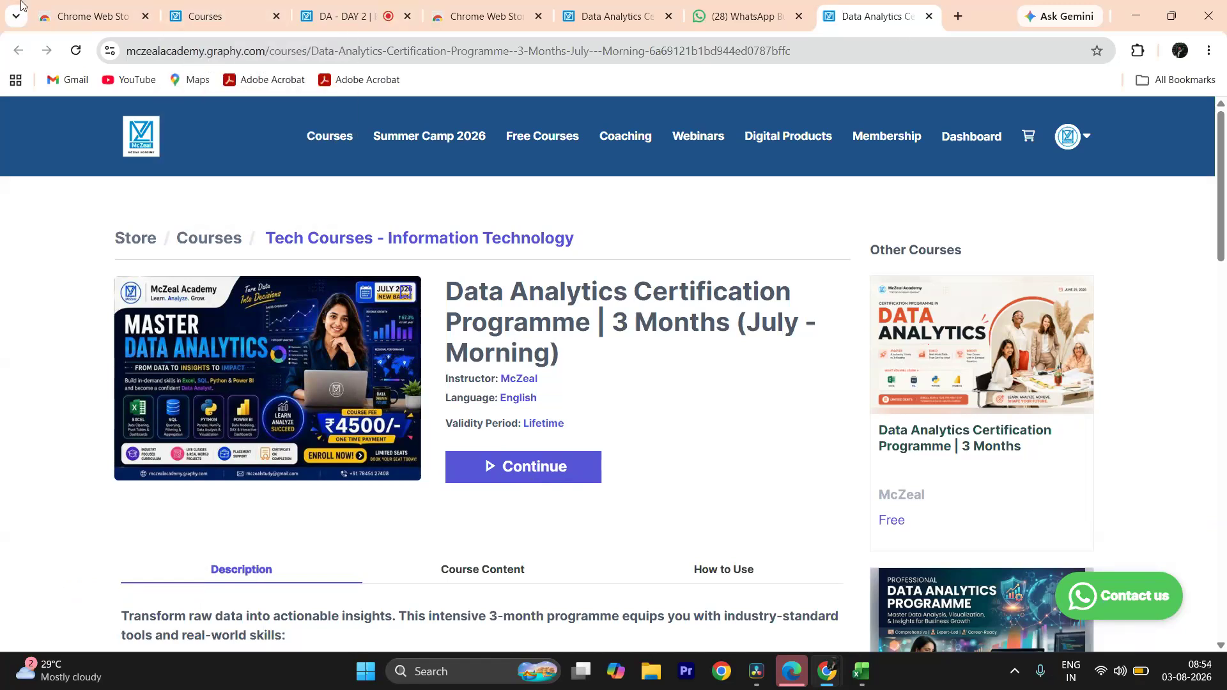
{"action": "left_click", "coordinate": [369, 28]}
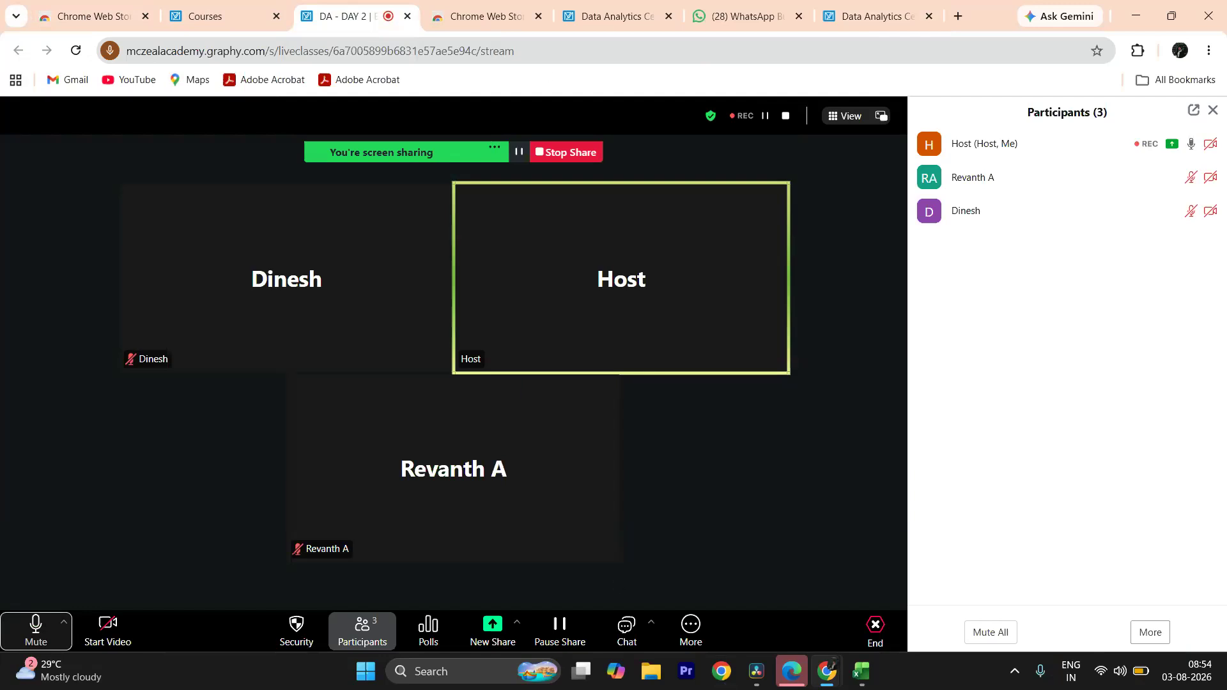
Step: Switch to Excel's Power Query Editor and inspect the null entry in row 30 of the Amount column
{"action": "left_click", "coordinate": [863, 673]}
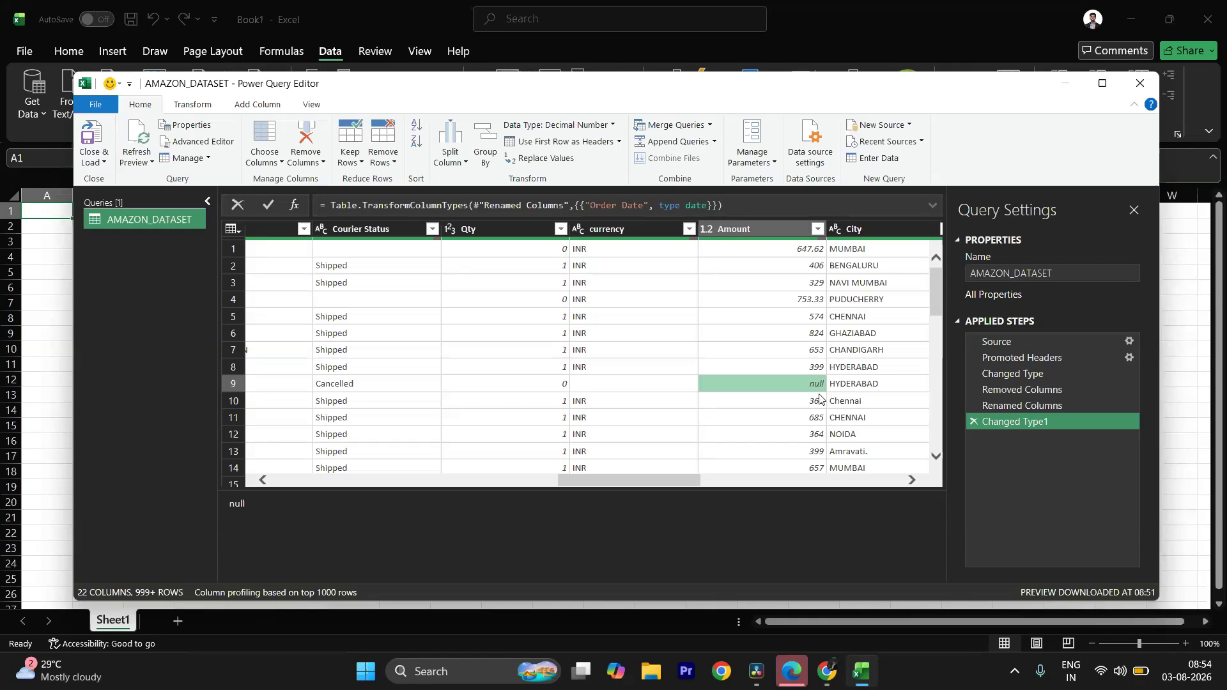
{"action": "scroll", "coordinate": [821, 407], "scroll_direction": "down", "scroll_amount": 4}
{"action": "scroll", "coordinate": [820, 408], "scroll_direction": "down", "scroll_amount": 4}
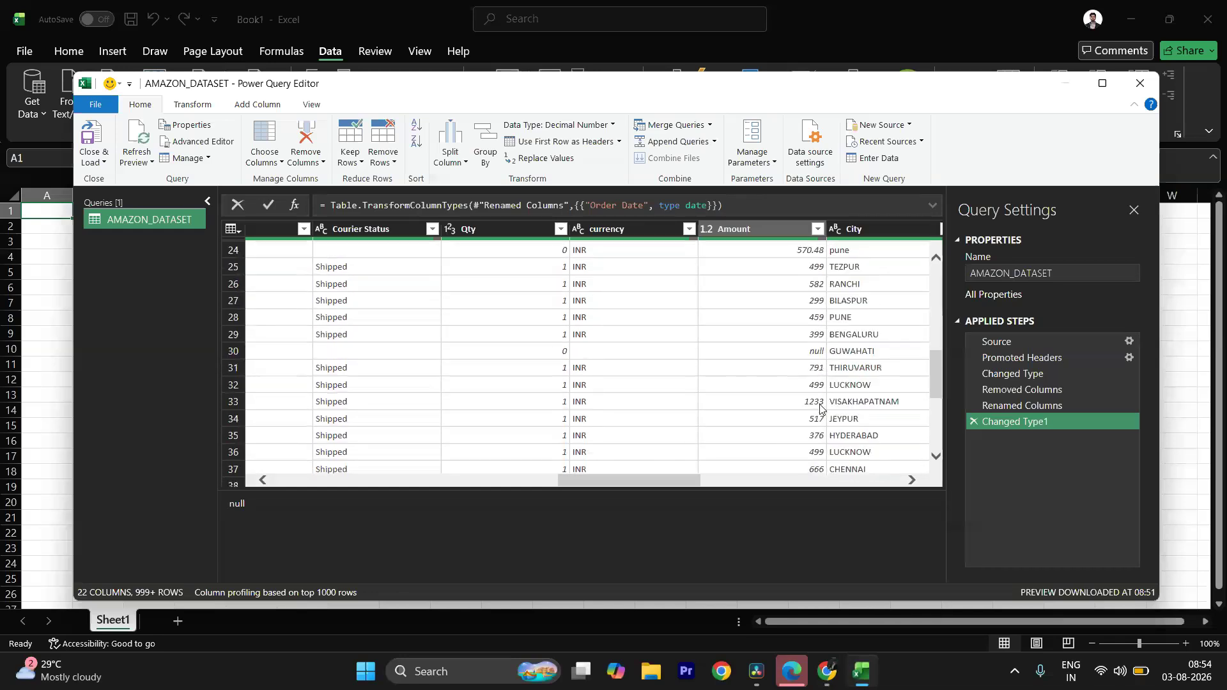
{"action": "left_click", "coordinate": [824, 358]}
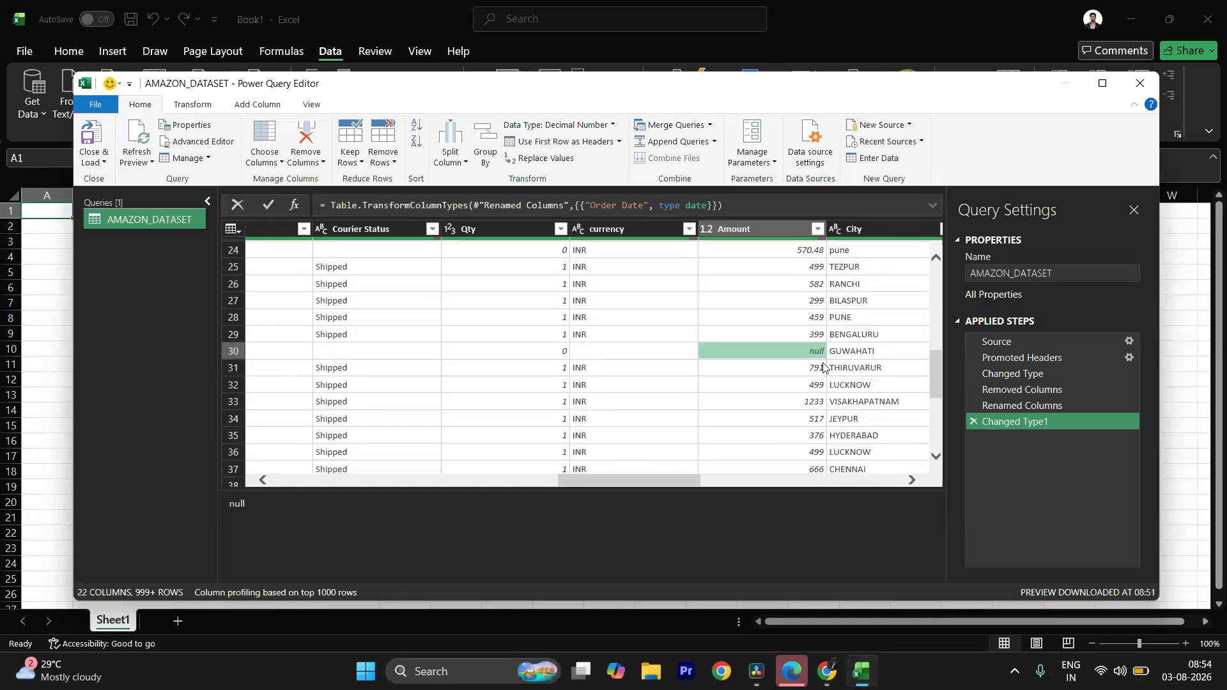
Step: Filter the Amount column to exclude the (null) values
{"action": "scroll", "coordinate": [813, 358], "scroll_direction": "up", "scroll_amount": 8}
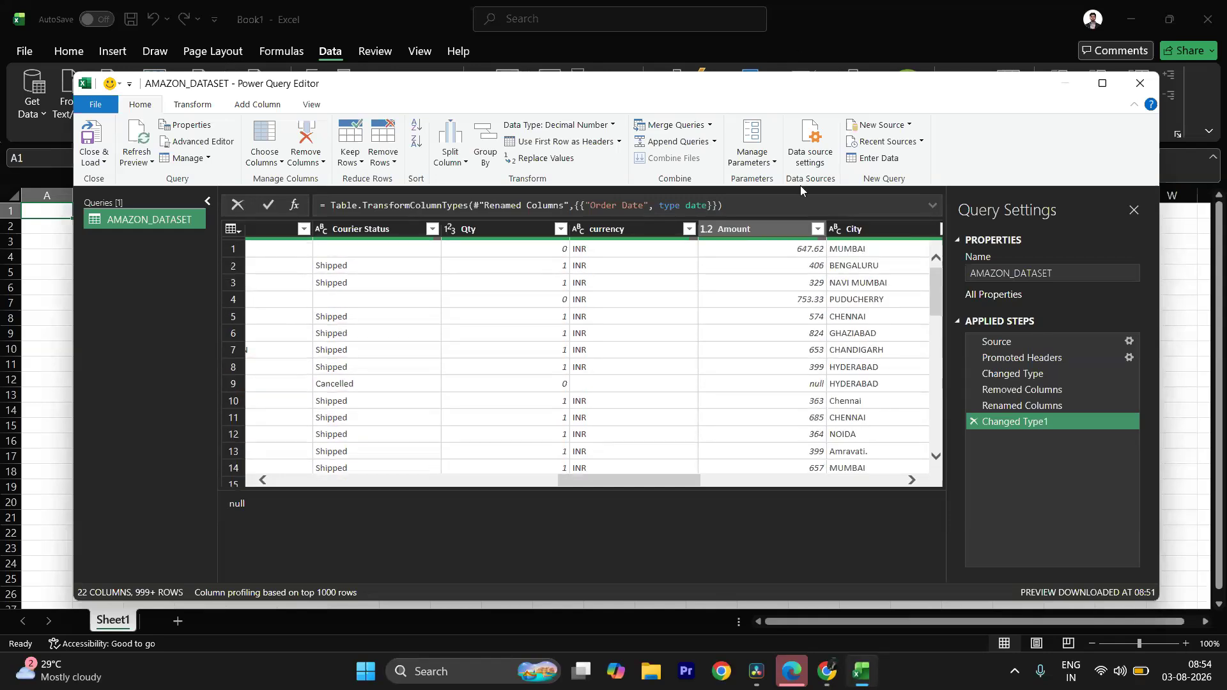
{"action": "left_click", "coordinate": [822, 230]}
{"action": "left_click", "coordinate": [818, 229]}
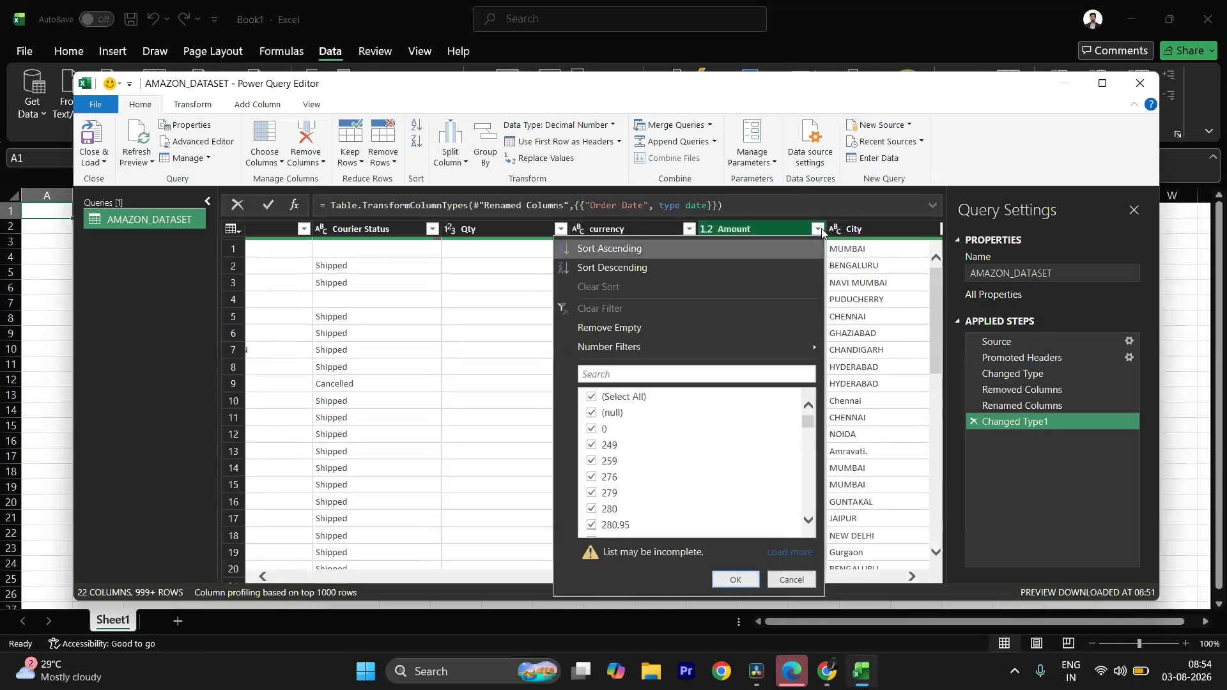
{"action": "left_click", "coordinate": [593, 416]}
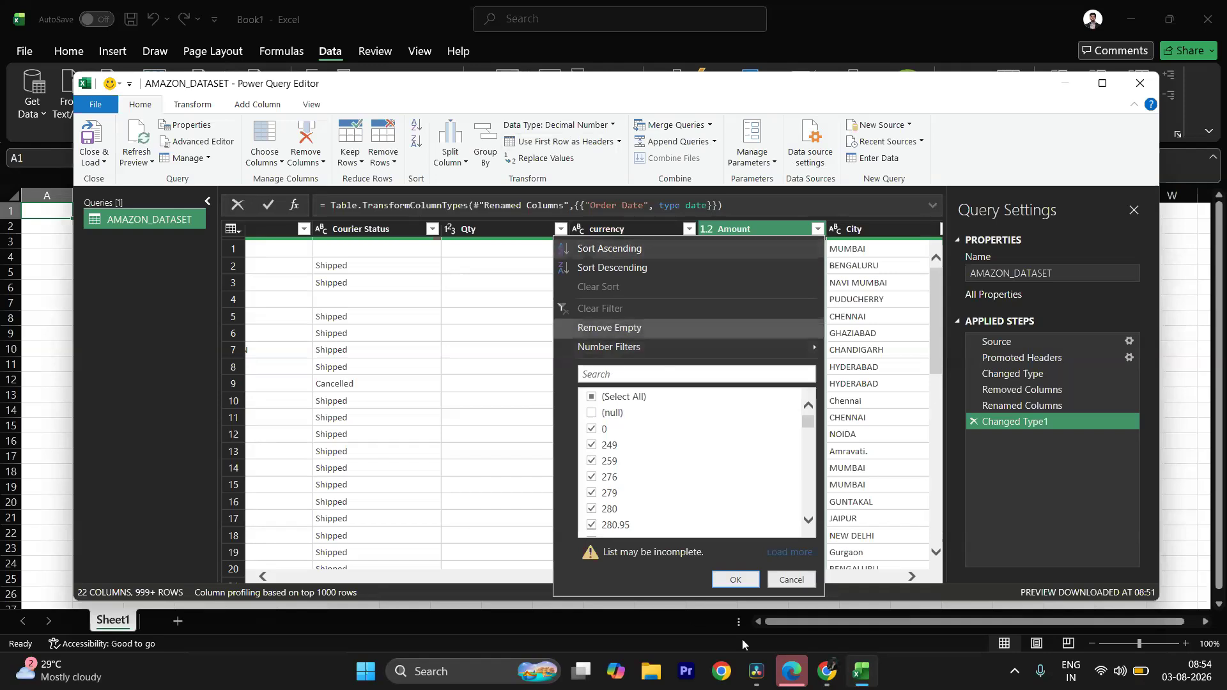
{"action": "left_click", "coordinate": [744, 582]}
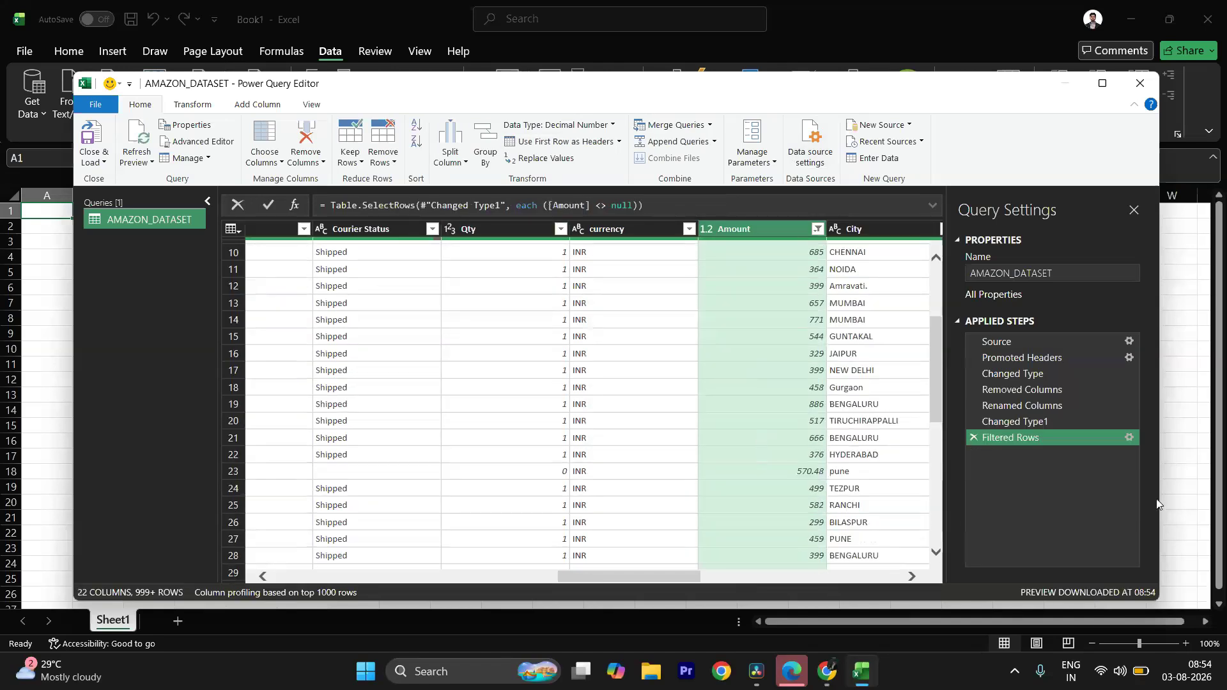
Step: Examine the filtered rows of the Amount column for any remaining null values
{"action": "scroll", "coordinate": [780, 422], "scroll_direction": "down", "scroll_amount": 6}
{"action": "scroll", "coordinate": [786, 442], "scroll_direction": "down", "scroll_amount": 9}
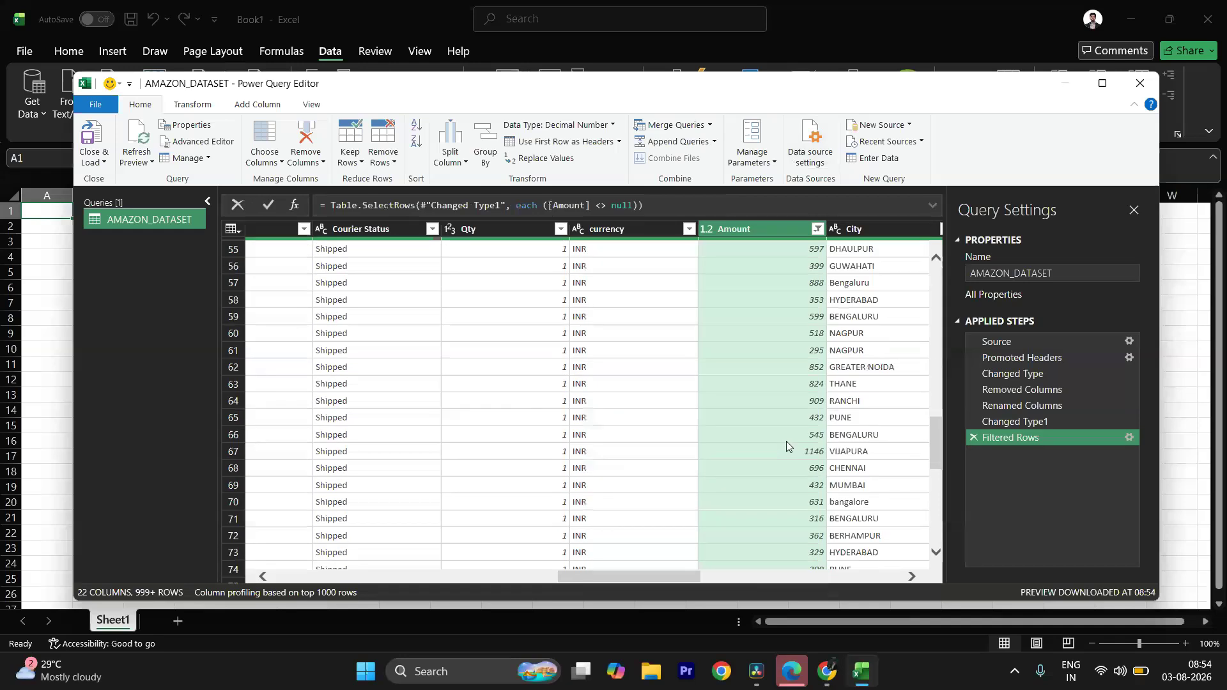
{"action": "scroll", "coordinate": [786, 441], "scroll_direction": "down", "scroll_amount": 2}
{"action": "scroll", "coordinate": [786, 441], "scroll_direction": "down", "scroll_amount": 20}
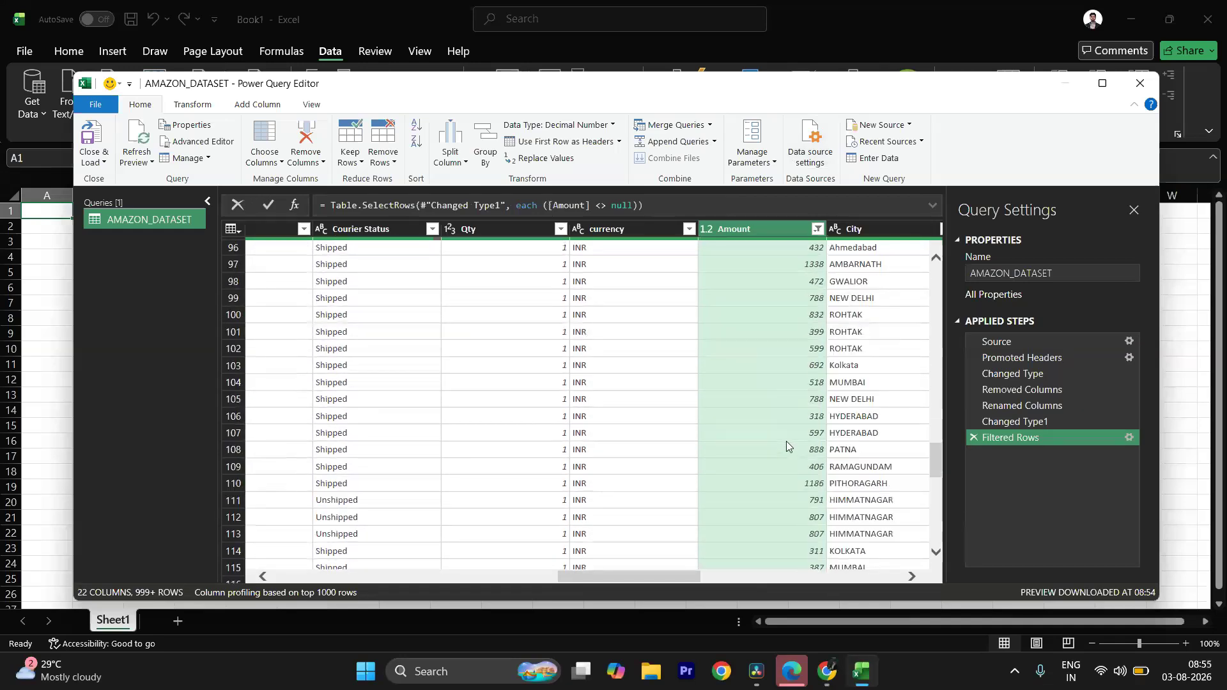
{"action": "scroll", "coordinate": [786, 441], "scroll_direction": "up", "scroll_amount": 20}
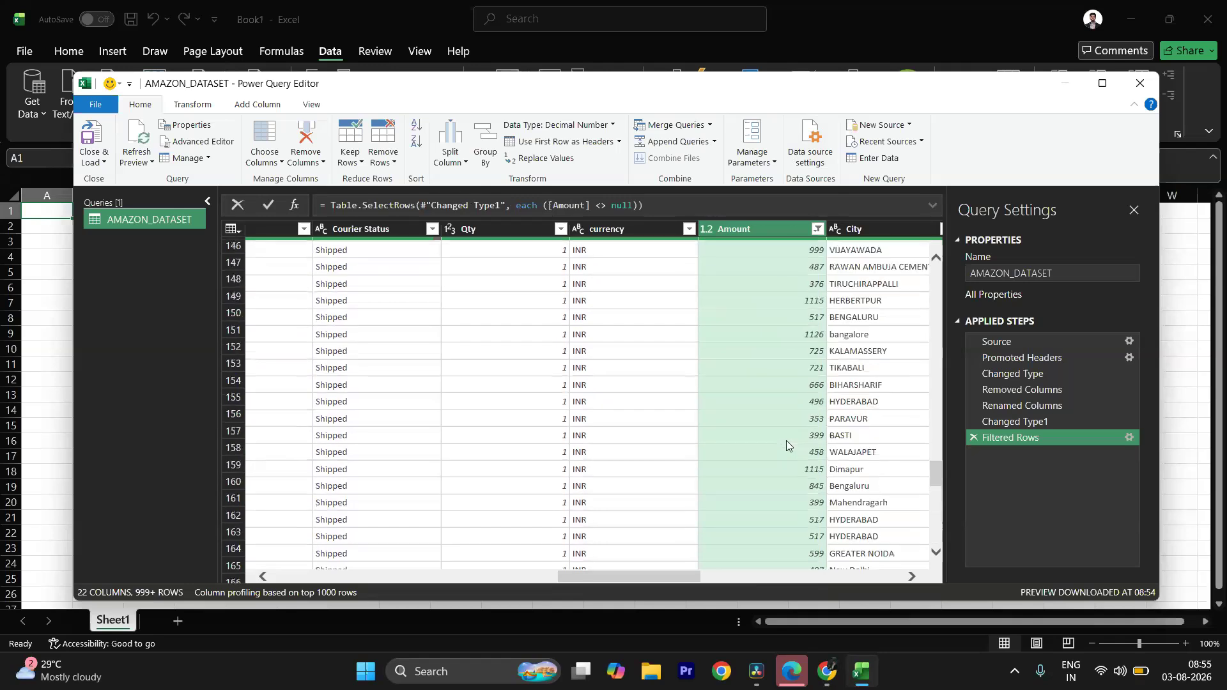
{"action": "scroll", "coordinate": [786, 441], "scroll_direction": "up", "scroll_amount": 6}
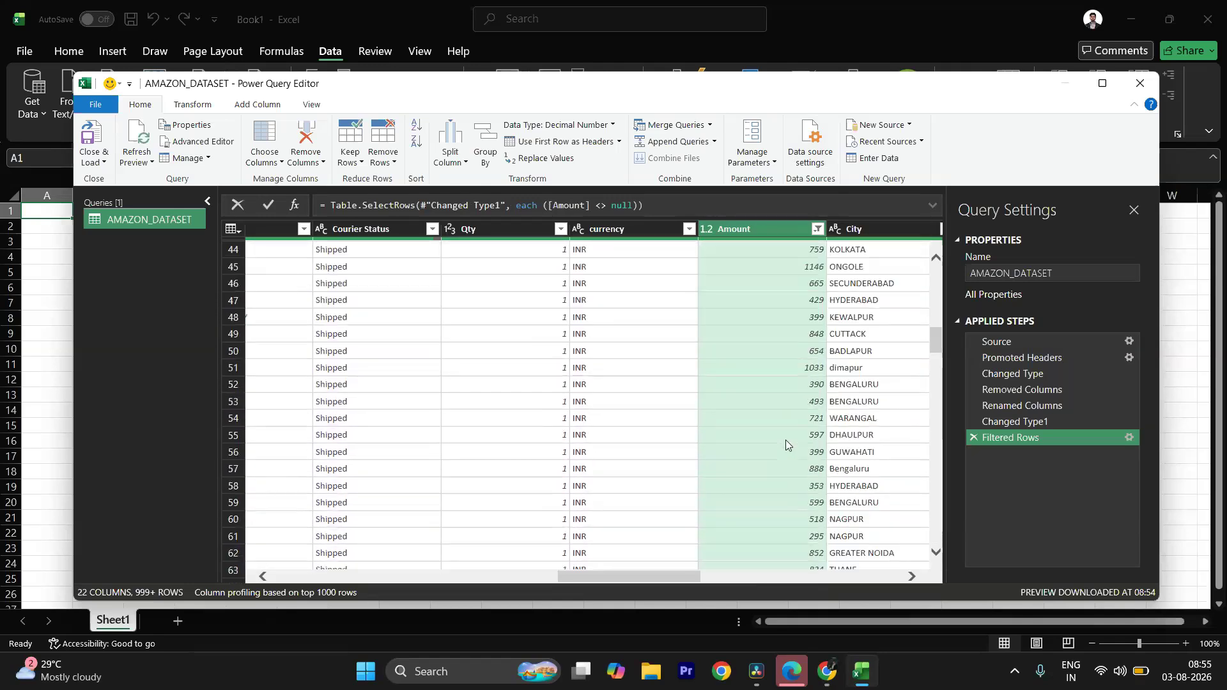
{"action": "scroll", "coordinate": [785, 440], "scroll_direction": "down", "scroll_amount": 4}
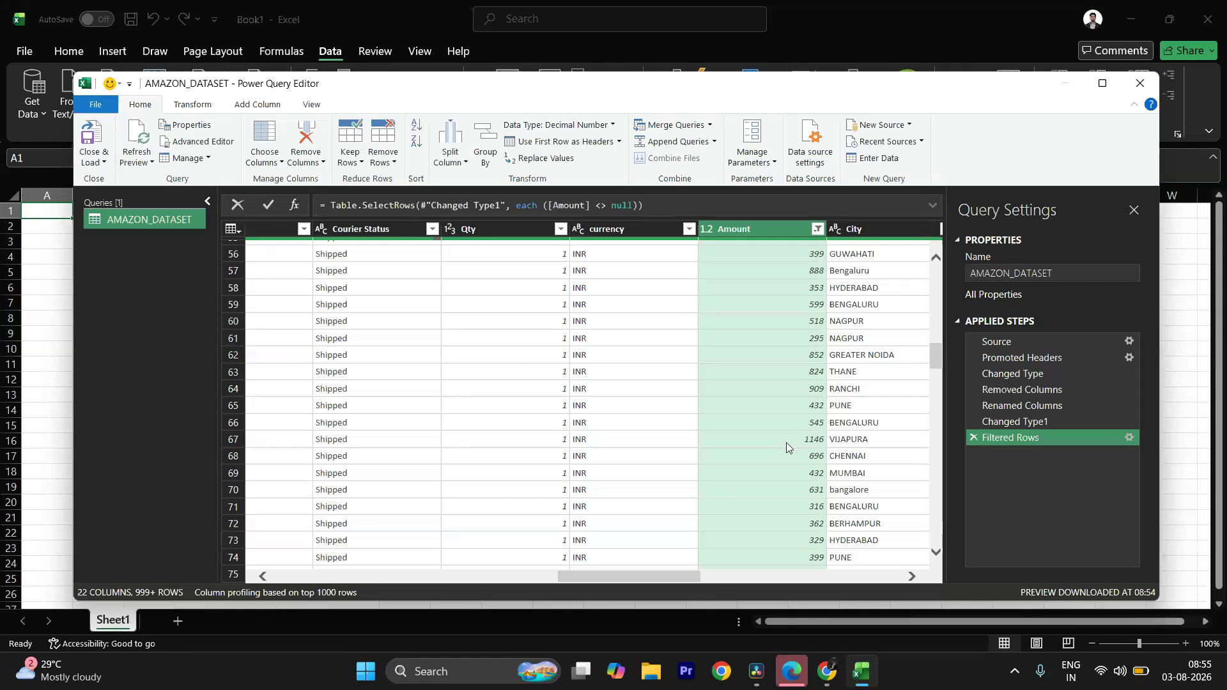
{"action": "scroll", "coordinate": [323, 335], "scroll_direction": "up", "scroll_amount": 15}
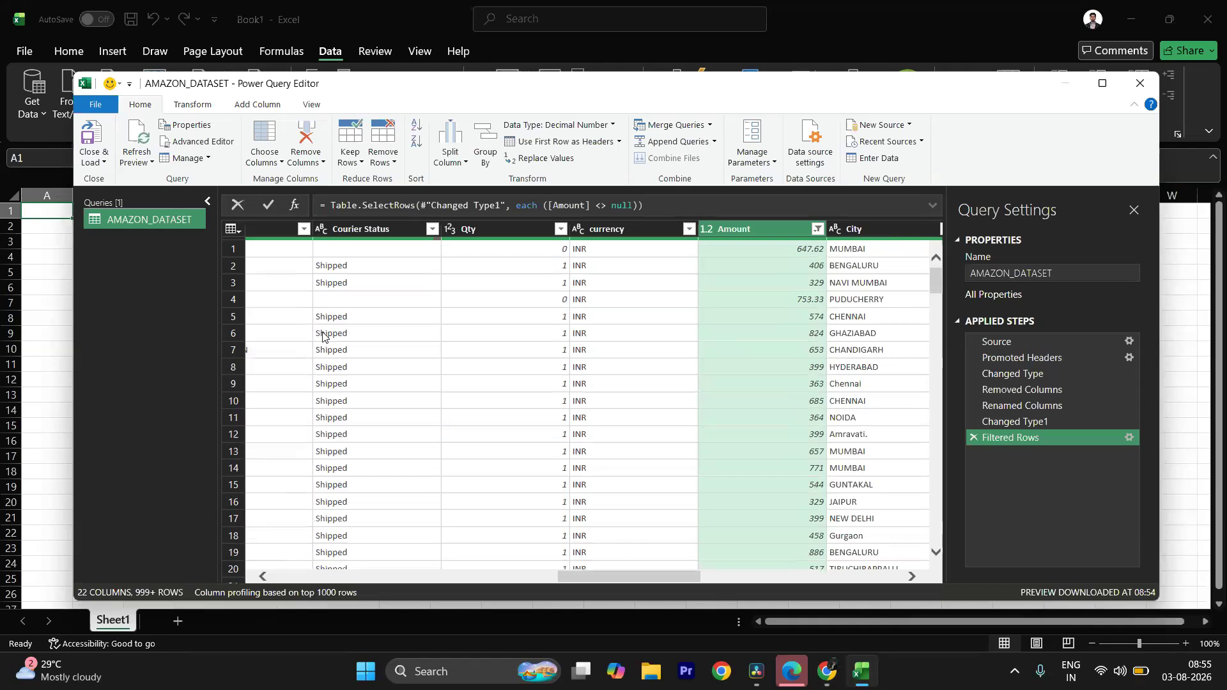
Step: Inspect the blank and filled entries in the first rows of the Courier Status column and its column quality summary
{"action": "left_click", "coordinate": [324, 249]}
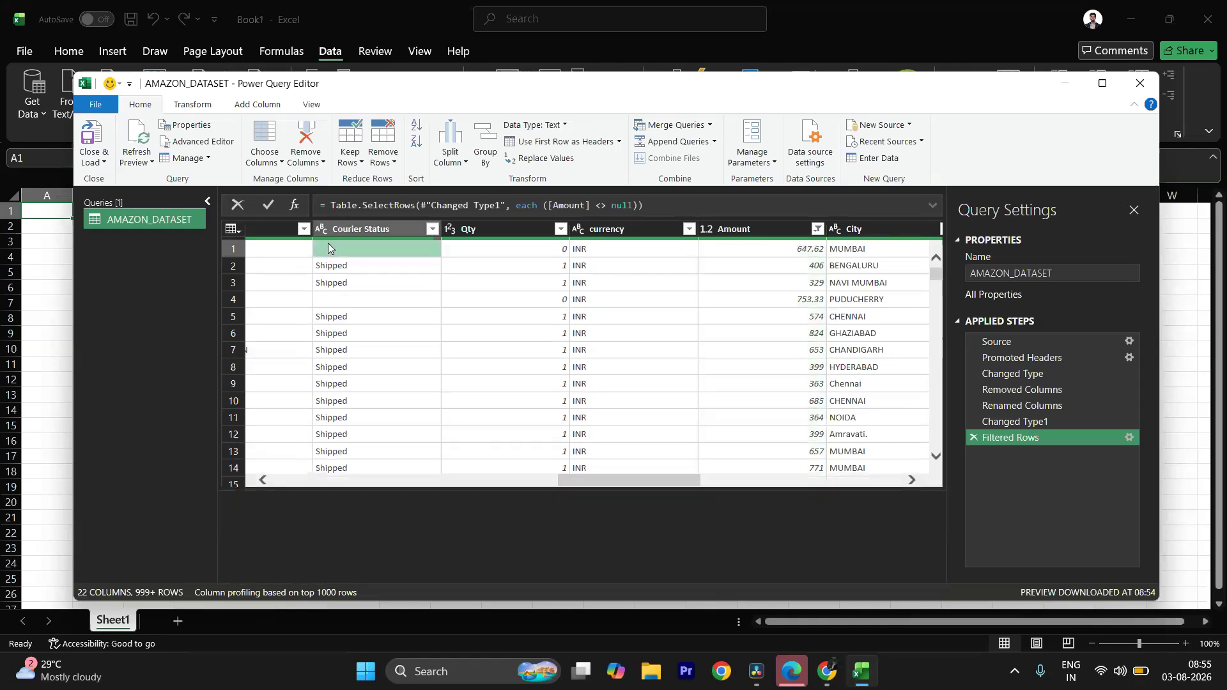
{"action": "key", "text": "Down"}
{"action": "mouse_move", "coordinate": [330, 241]}
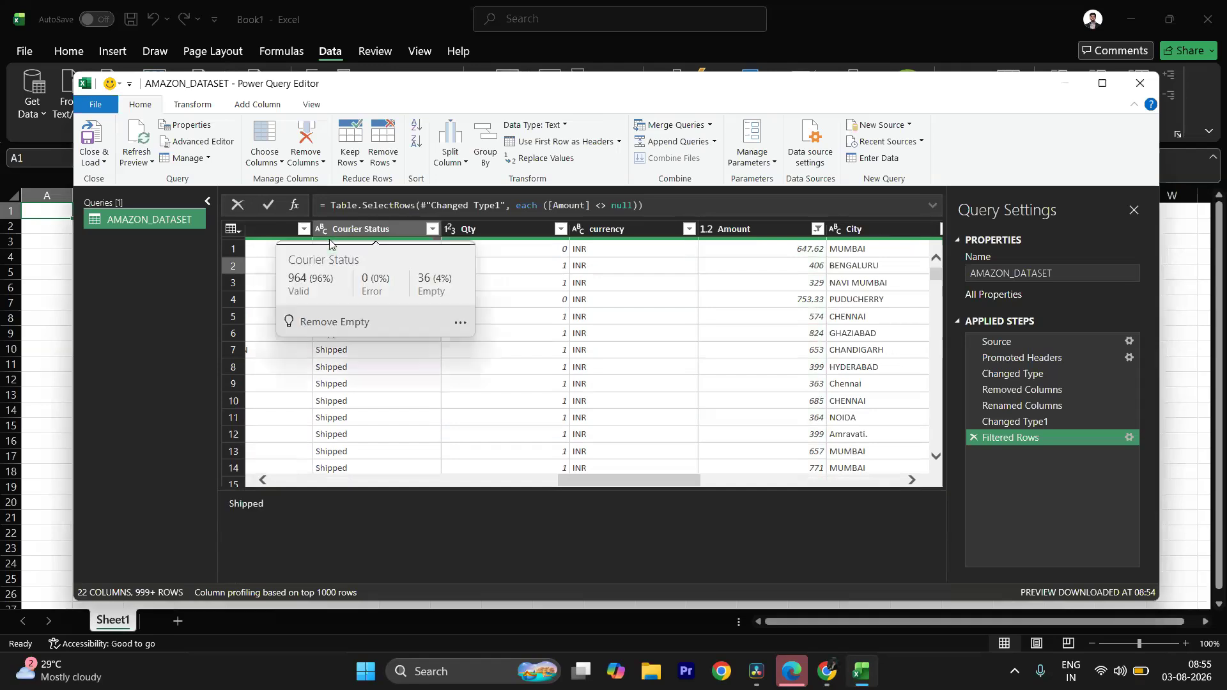
{"action": "left_click", "coordinate": [529, 280]}
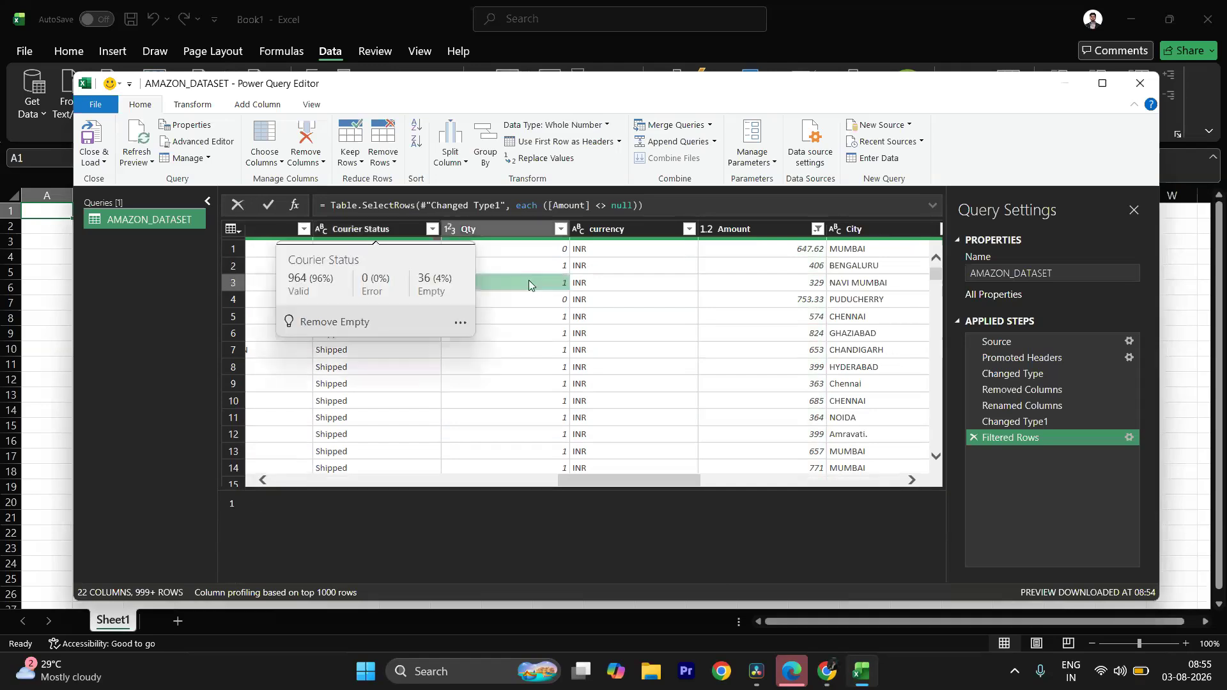
{"action": "left_click", "coordinate": [388, 249]}
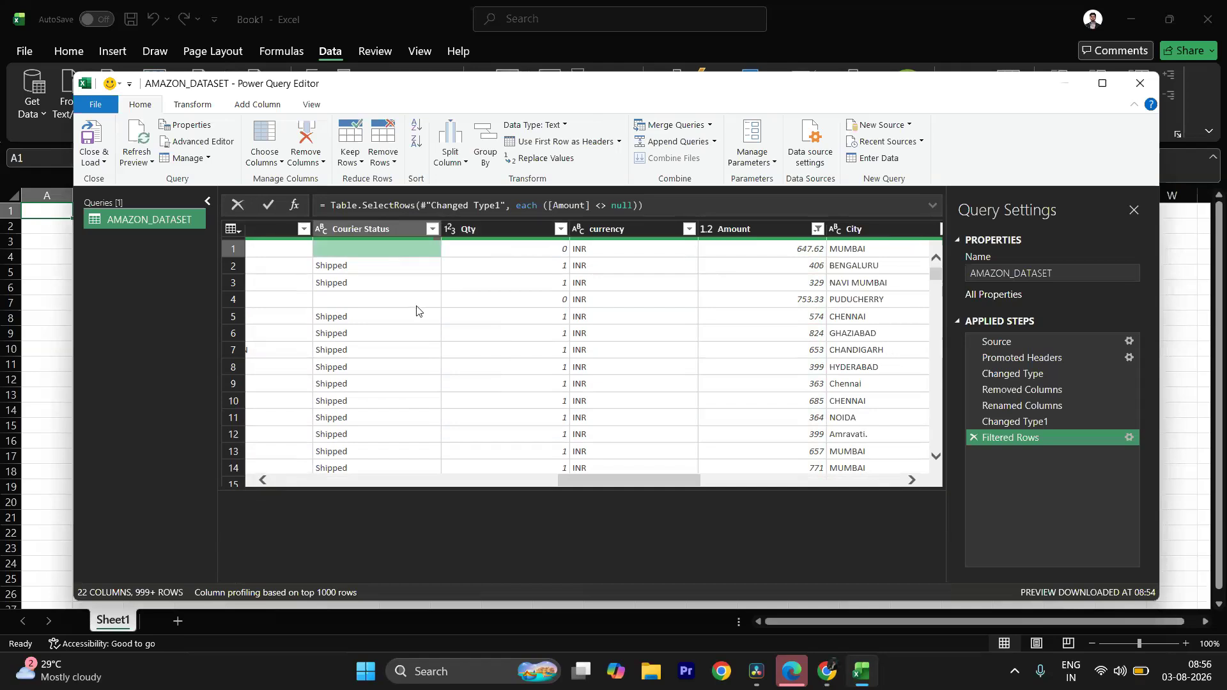
{"action": "key", "text": "Down"}
{"action": "key", "text": "Down"}
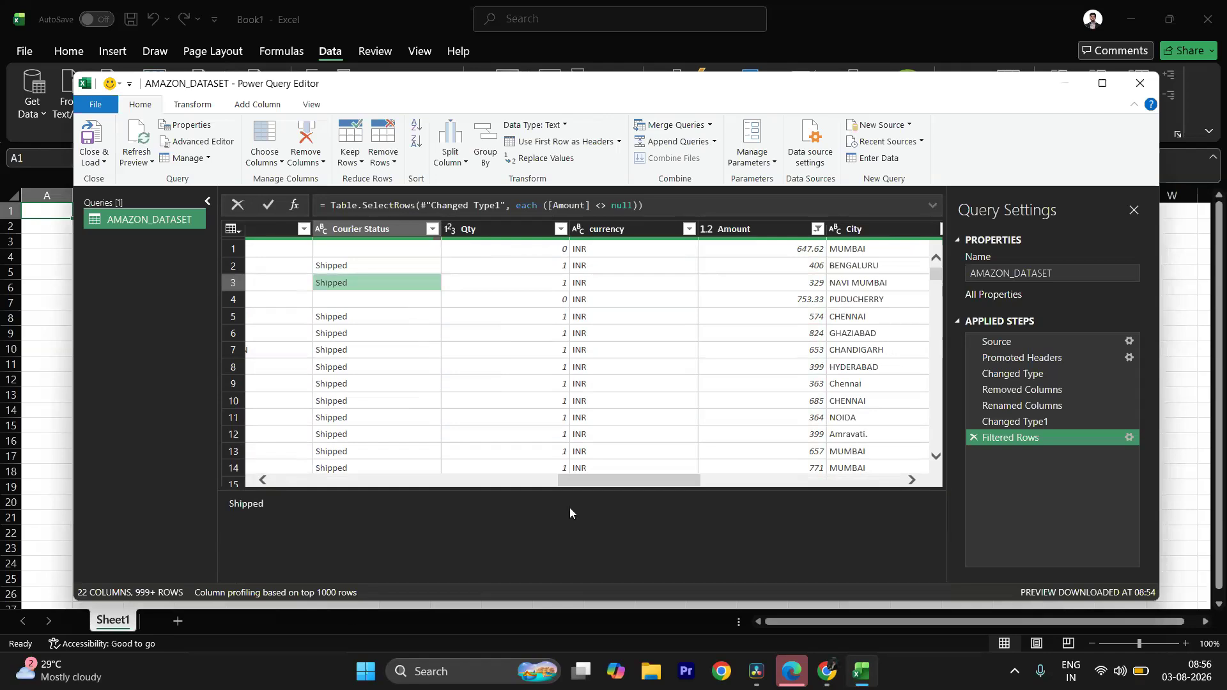
Step: Review the query's first columns, including Order ID and Order Date, and load the cleaned AMAZON_DATASET query into a worksheet table
{"action": "left_click_drag", "start_coordinate": [565, 482], "coordinate": [281, 482]}
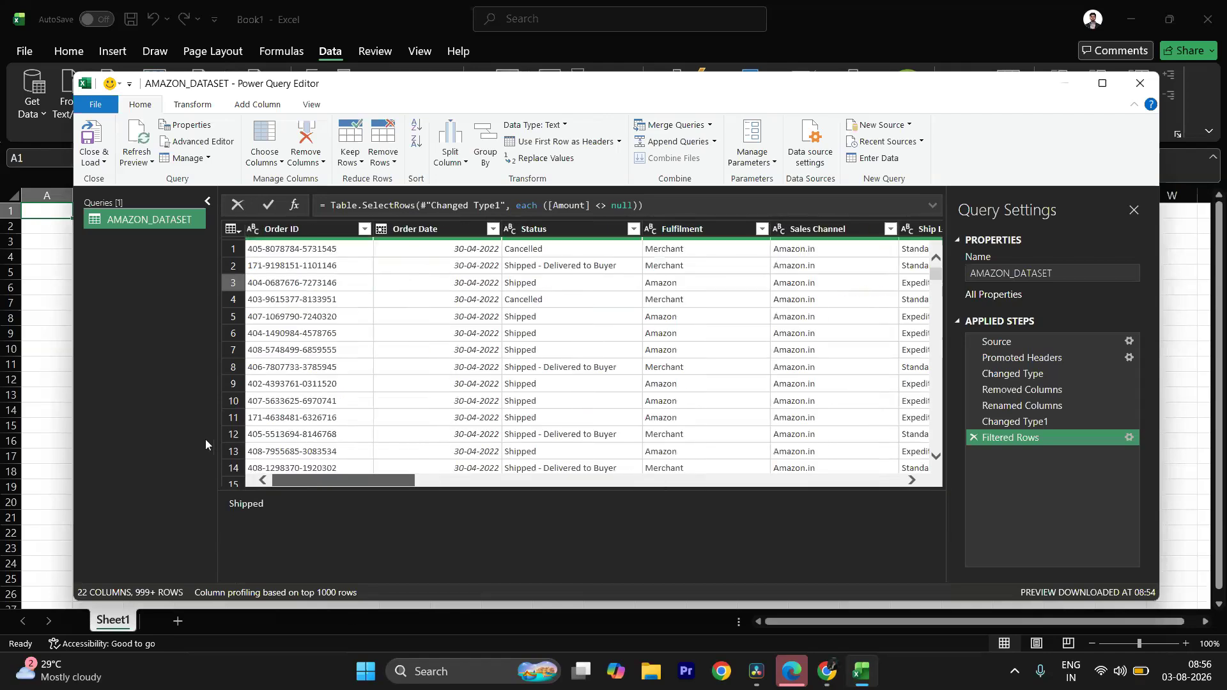
{"action": "scroll", "coordinate": [381, 387], "scroll_direction": "down", "scroll_amount": 3}
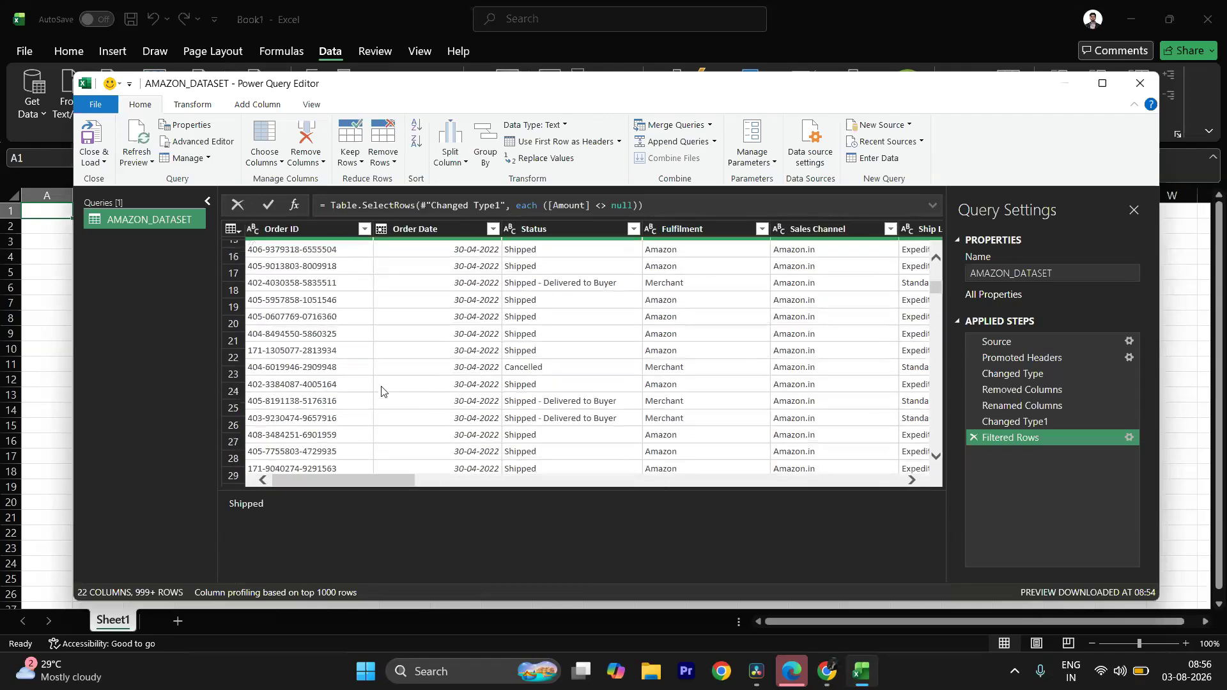
{"action": "scroll", "coordinate": [382, 387], "scroll_direction": "up", "scroll_amount": 3}
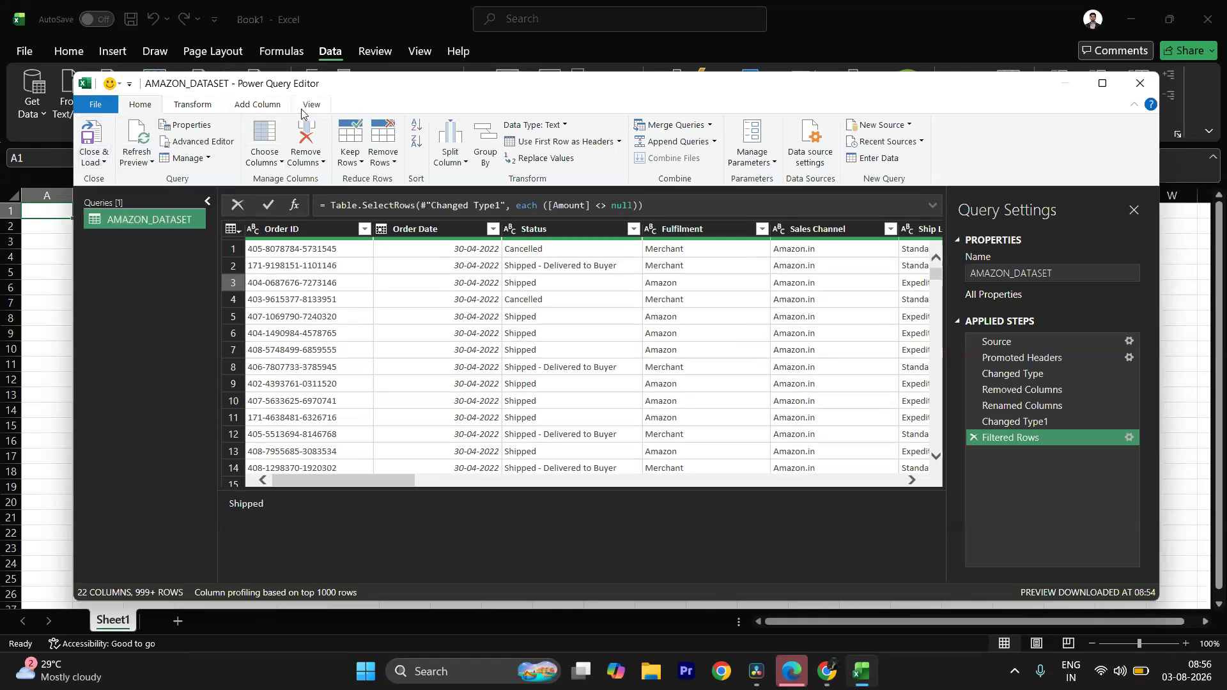
{"action": "mouse_move", "coordinate": [856, 674]}
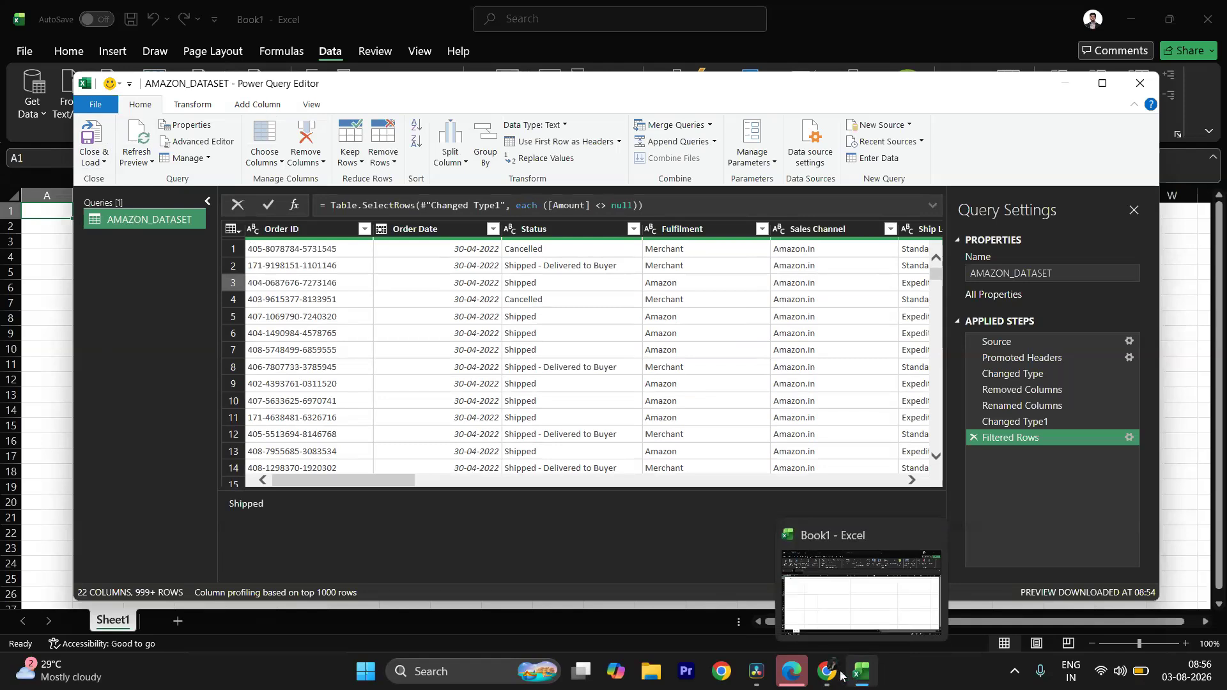
{"action": "left_click", "coordinate": [93, 133]}
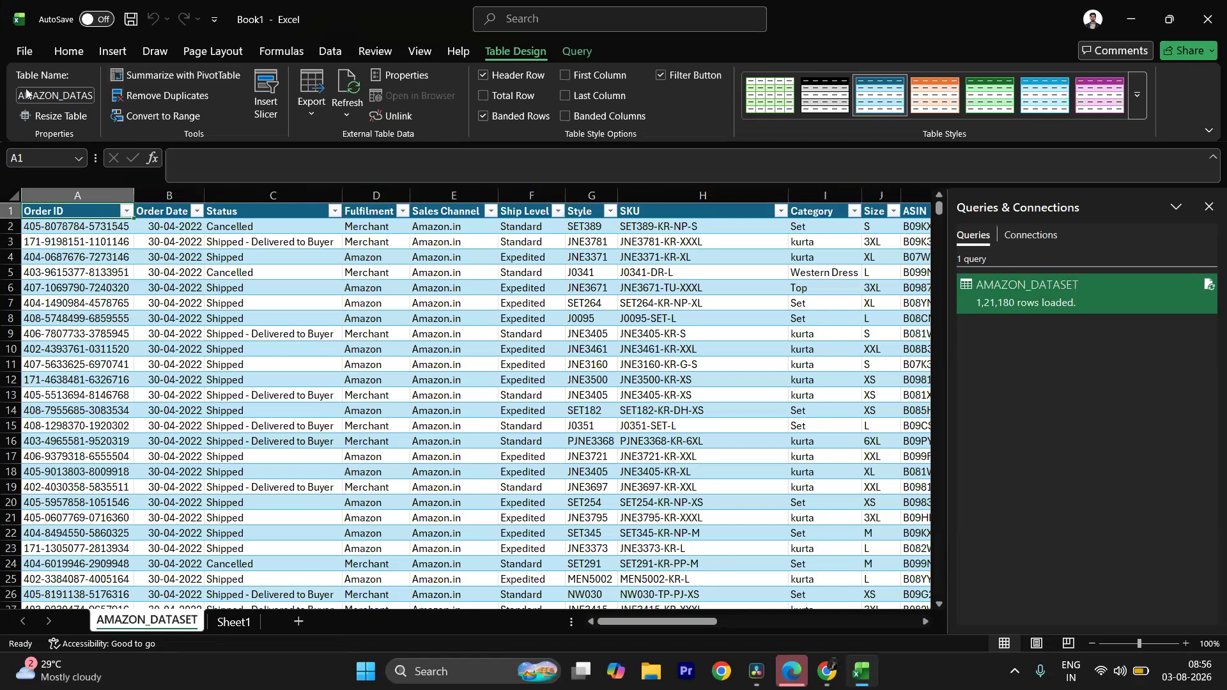
Step: Apply the light green banded style with thin gridlines to the loaded AMAZON_DATASET table
{"action": "left_click", "coordinate": [273, 487]}
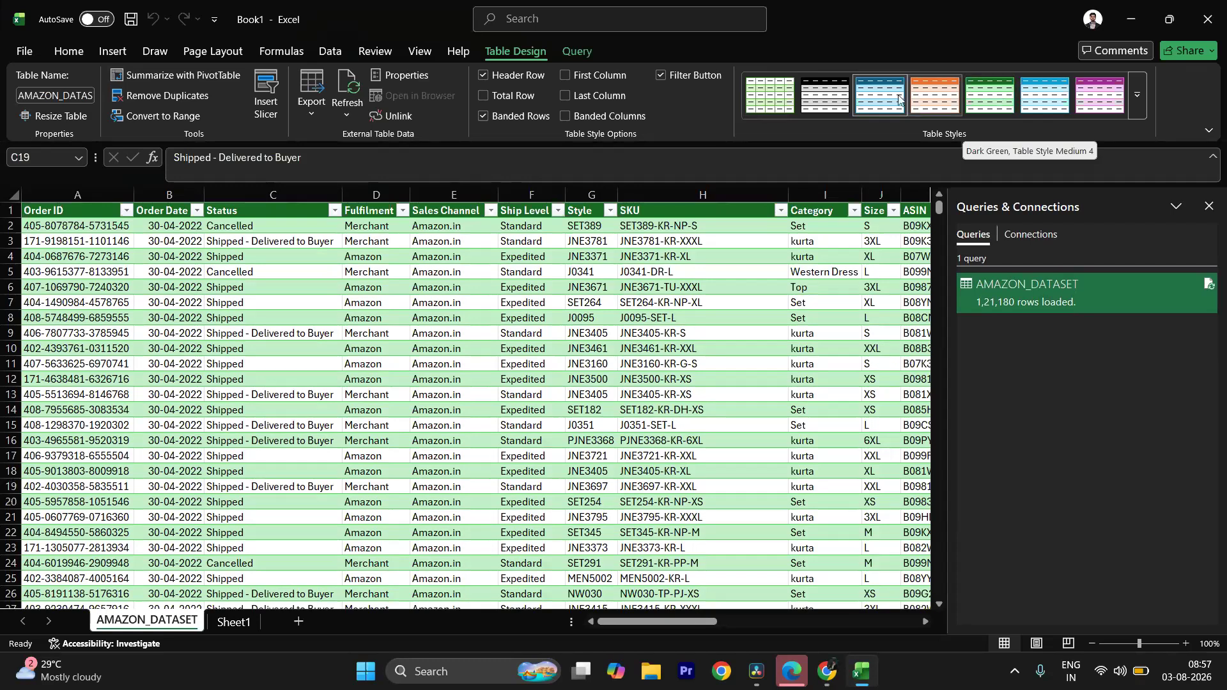
{"action": "left_click", "coordinate": [779, 97]}
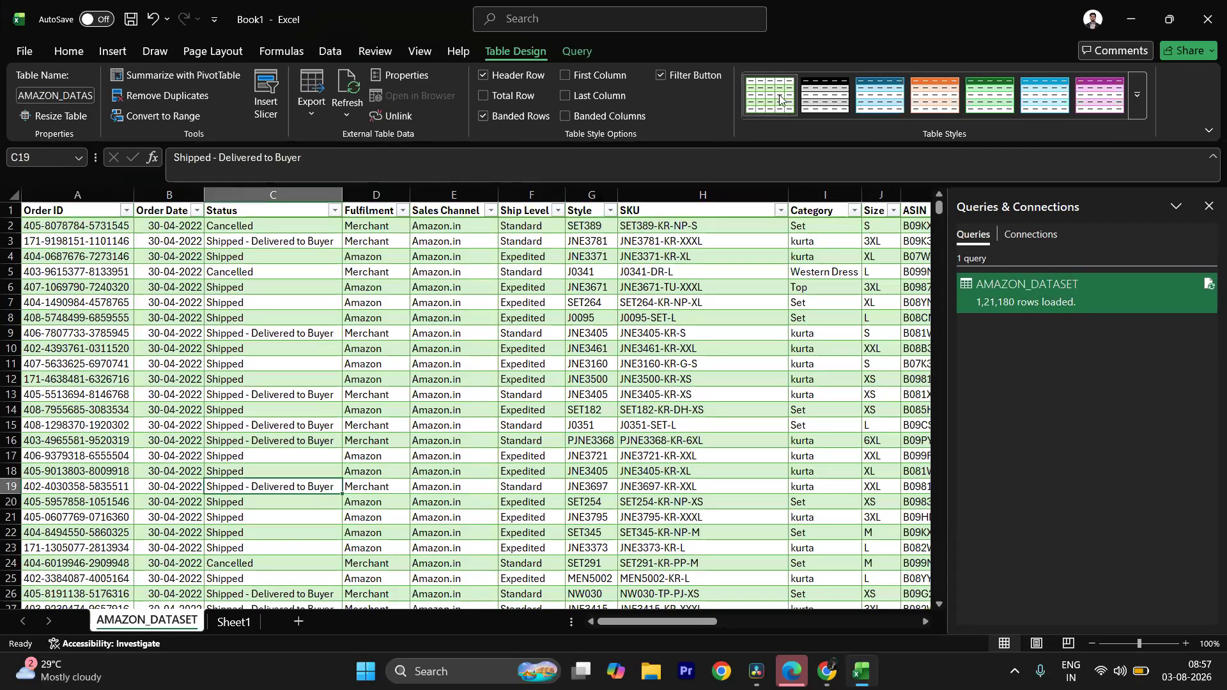
Step: Rename the loaded table as amazon
{"action": "scroll", "coordinate": [126, 268], "scroll_direction": "down", "scroll_amount": 3}
{"action": "scroll", "coordinate": [526, 518], "scroll_direction": "up", "scroll_amount": 2}
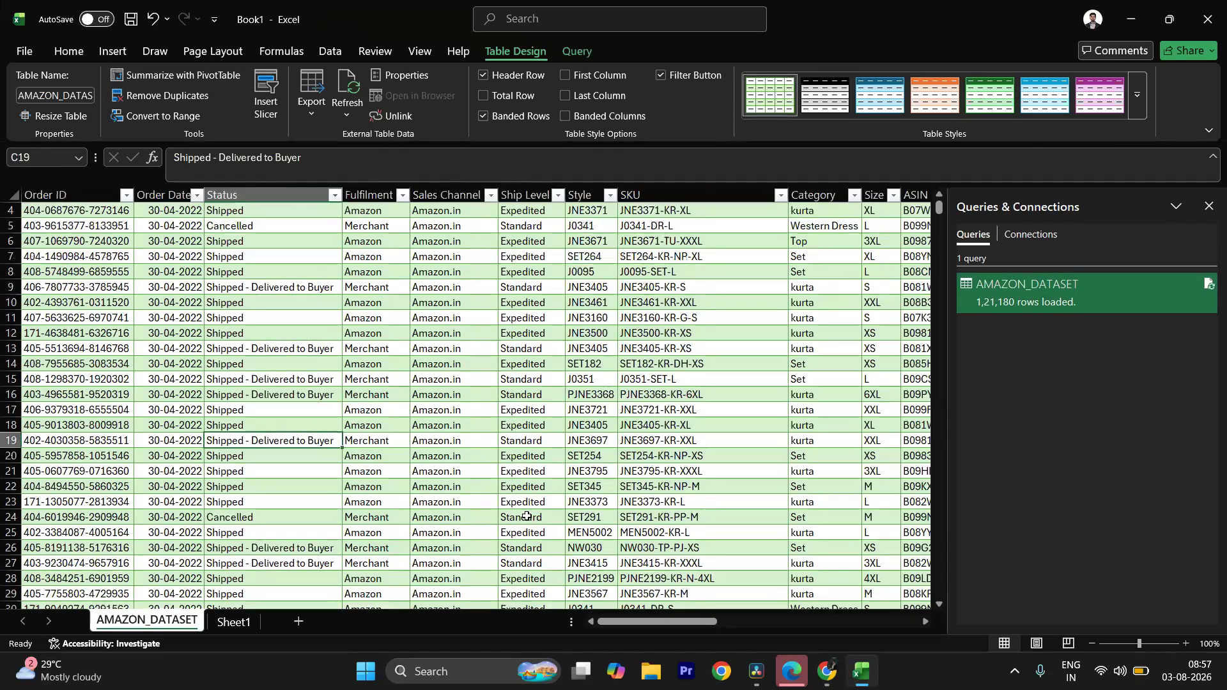
{"action": "scroll", "coordinate": [527, 517], "scroll_direction": "up", "scroll_amount": 1}
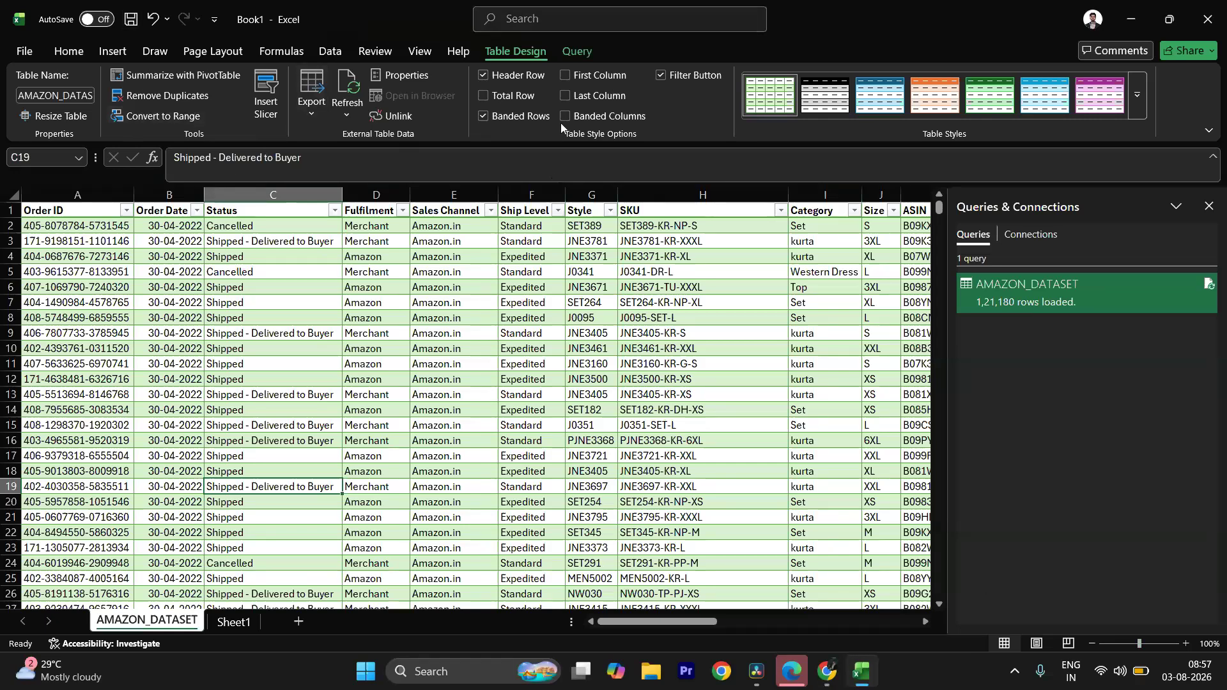
{"action": "left_click", "coordinate": [66, 98]}
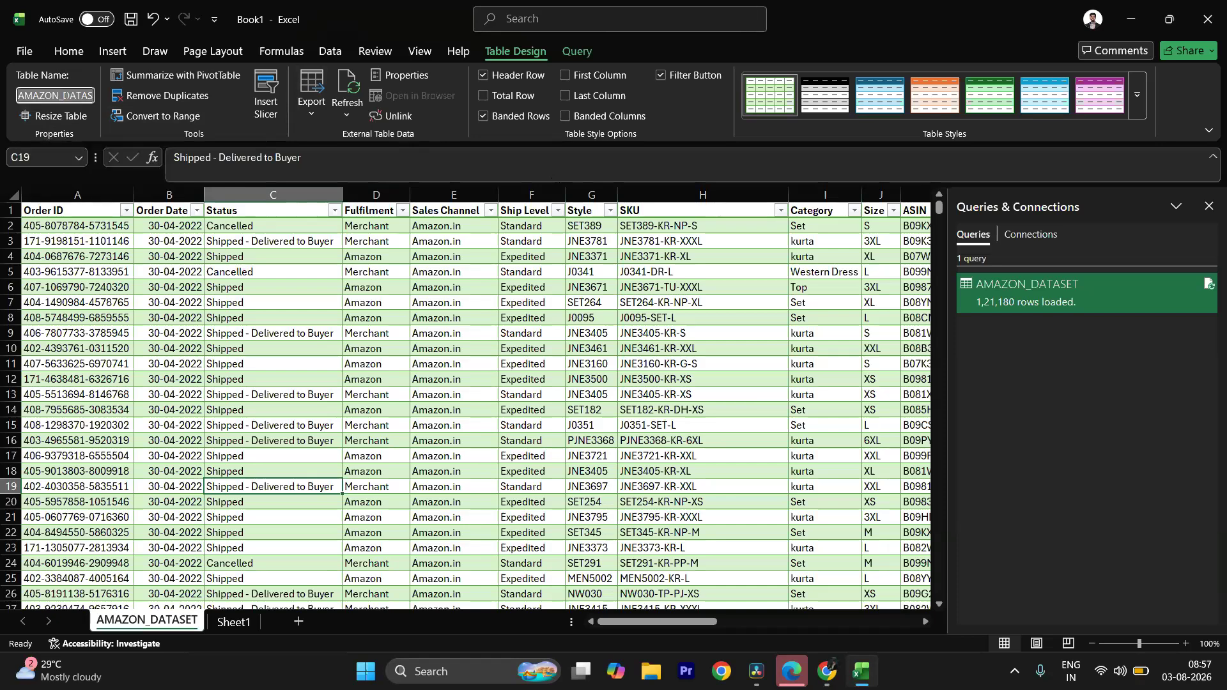
{"action": "type", "text": "amazon"}
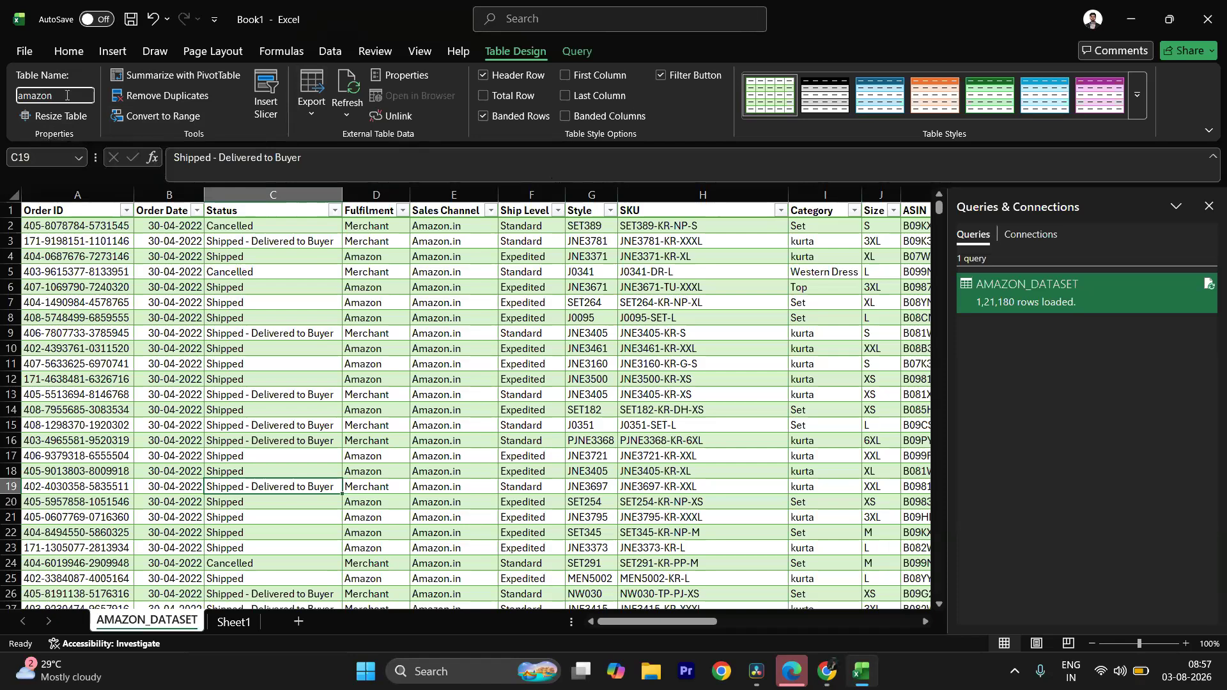
{"action": "key", "text": "Return"}
{"action": "mouse_move", "coordinate": [827, 671]}
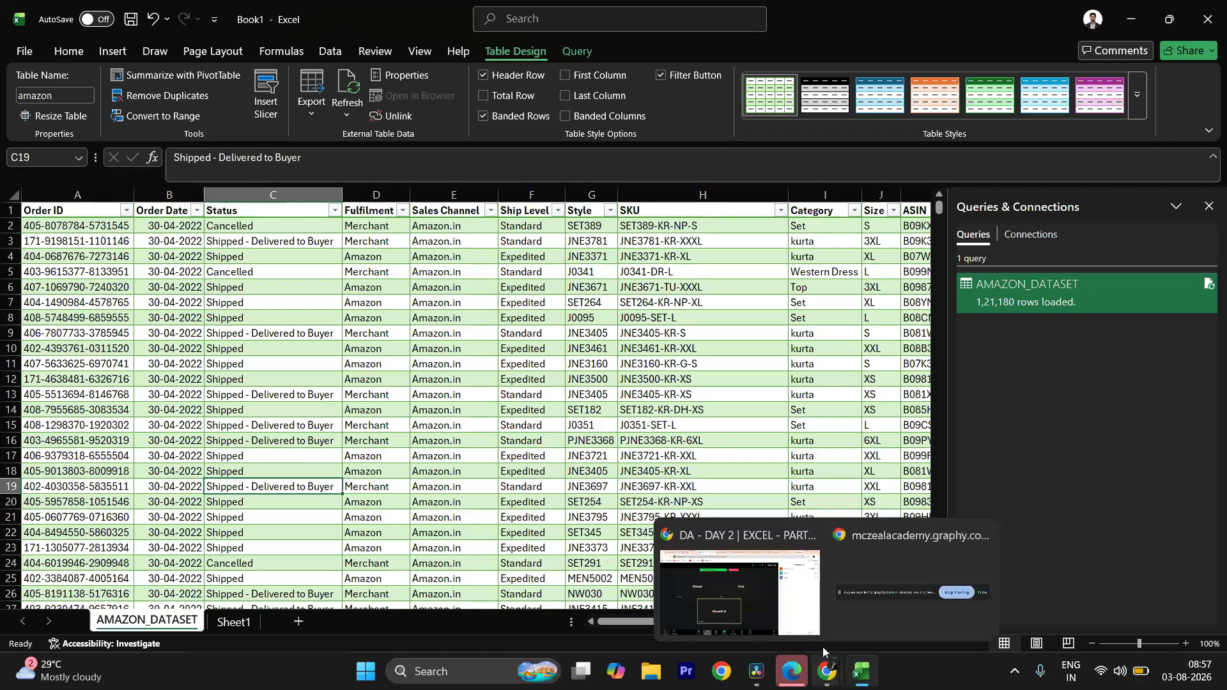
{"action": "left_click", "coordinate": [799, 611]}
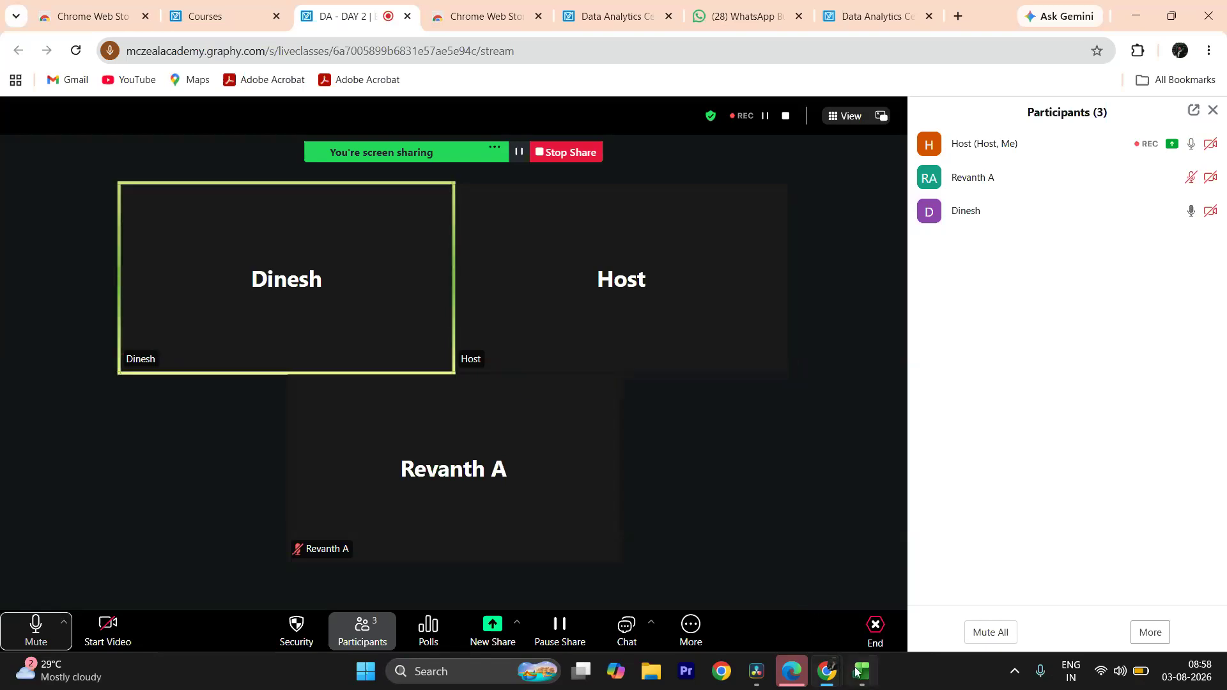
{"action": "mouse_move", "coordinate": [862, 673]}
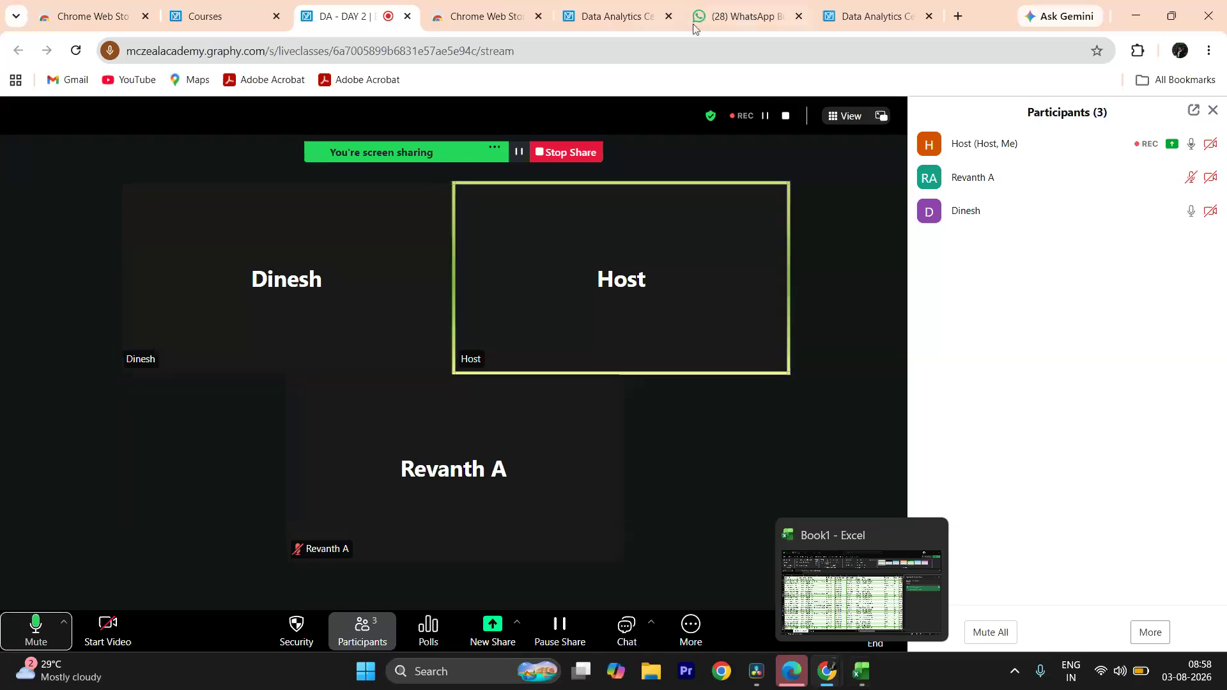
{"action": "mouse_move", "coordinate": [878, 24]}
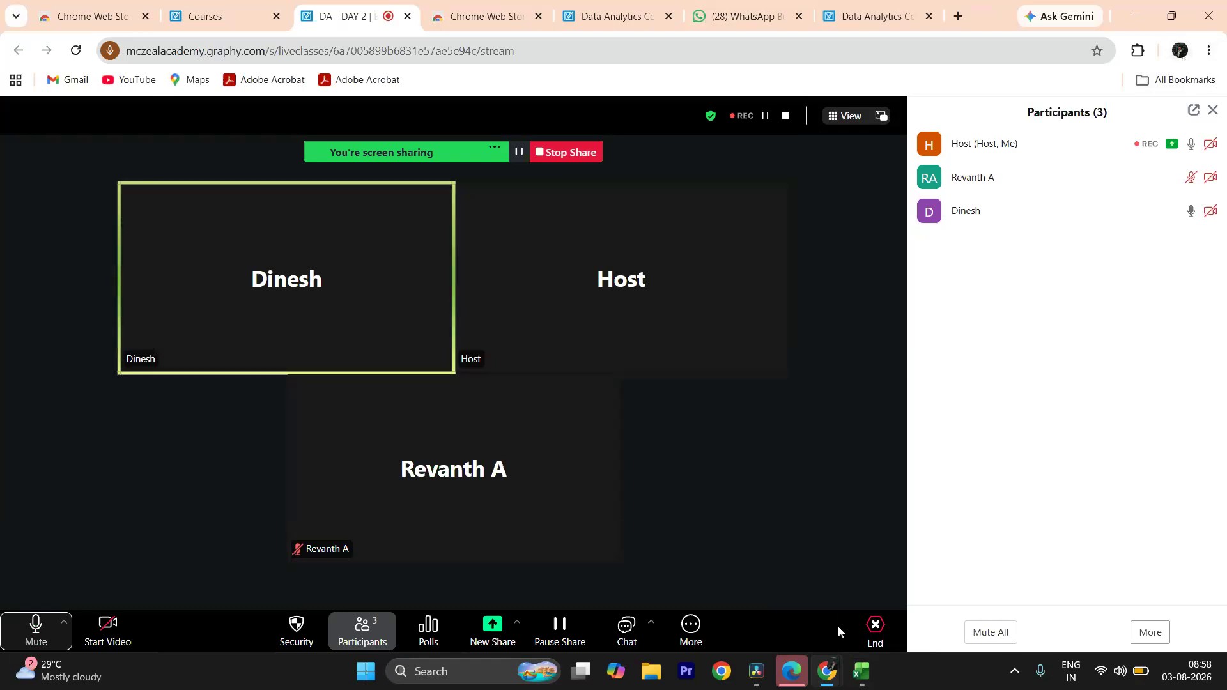
{"action": "left_click", "coordinate": [862, 671]}
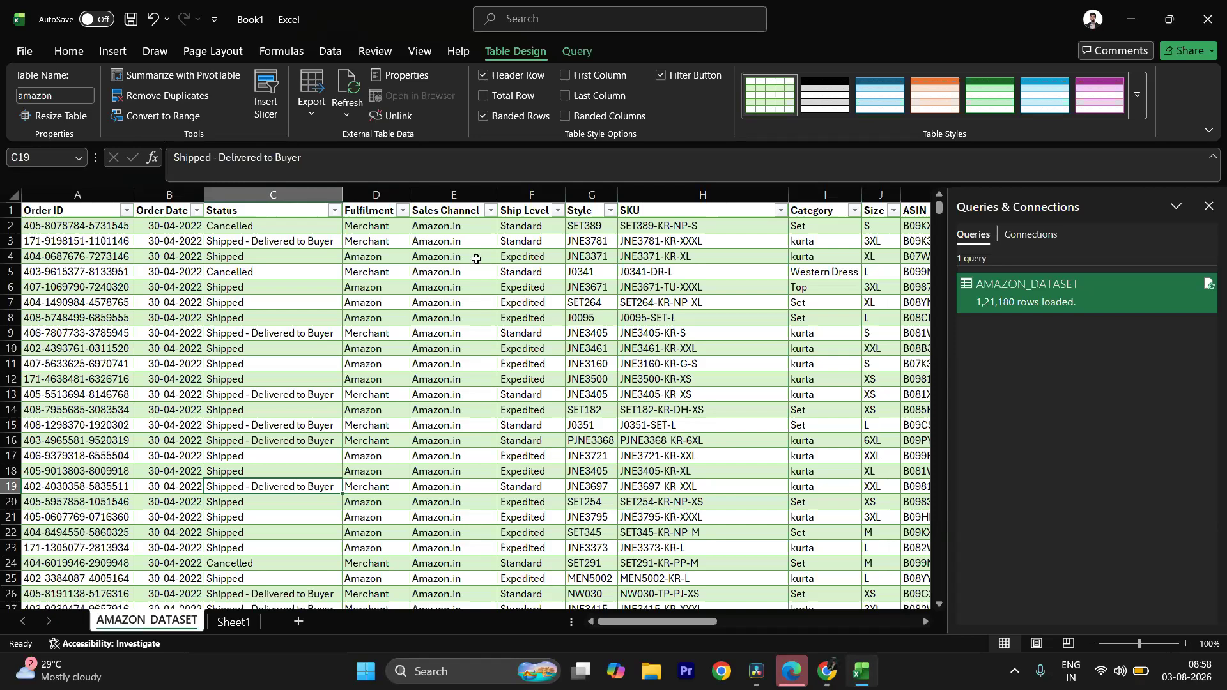
Step: Close the Queries & Connections pane and rename Sheet1 as Topic 1
{"action": "left_click", "coordinate": [1208, 204]}
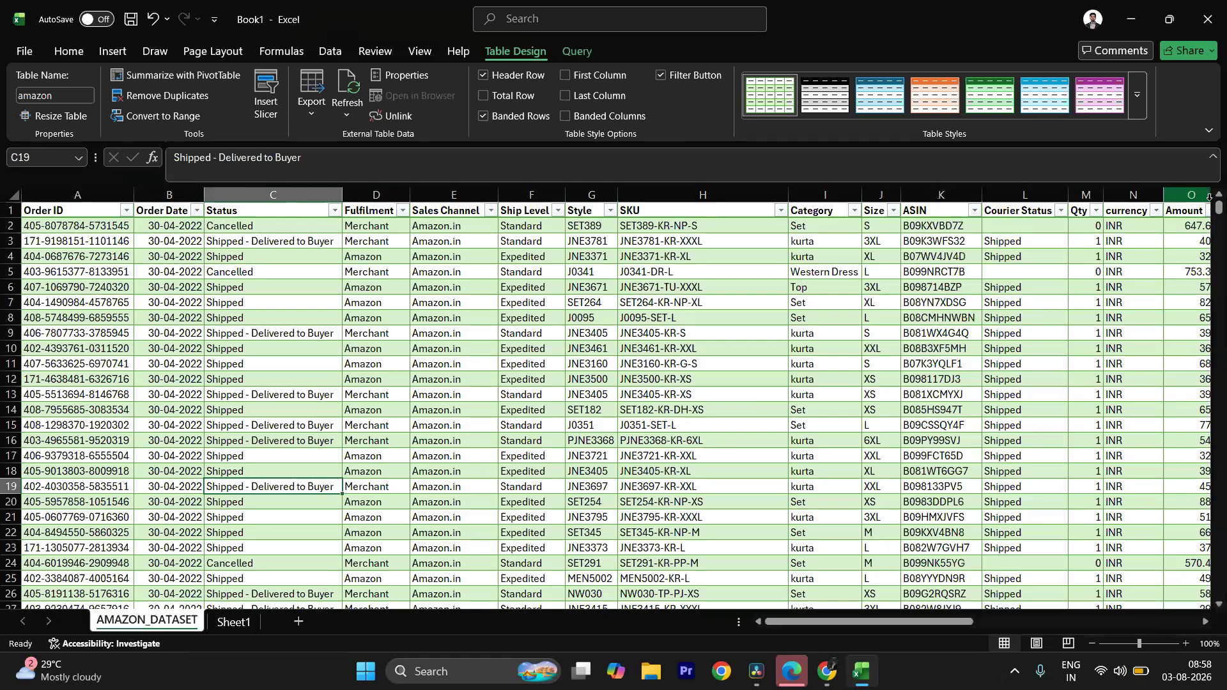
{"action": "double_click", "coordinate": [250, 623]}
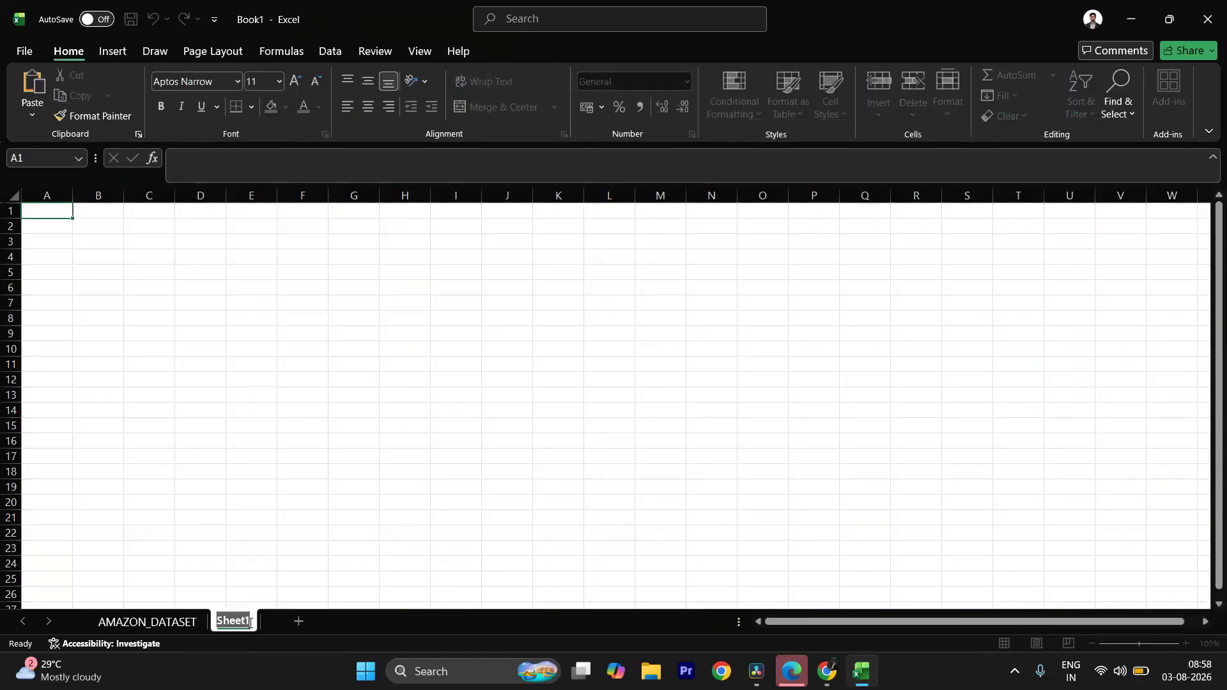
{"action": "type", "text": "To"}
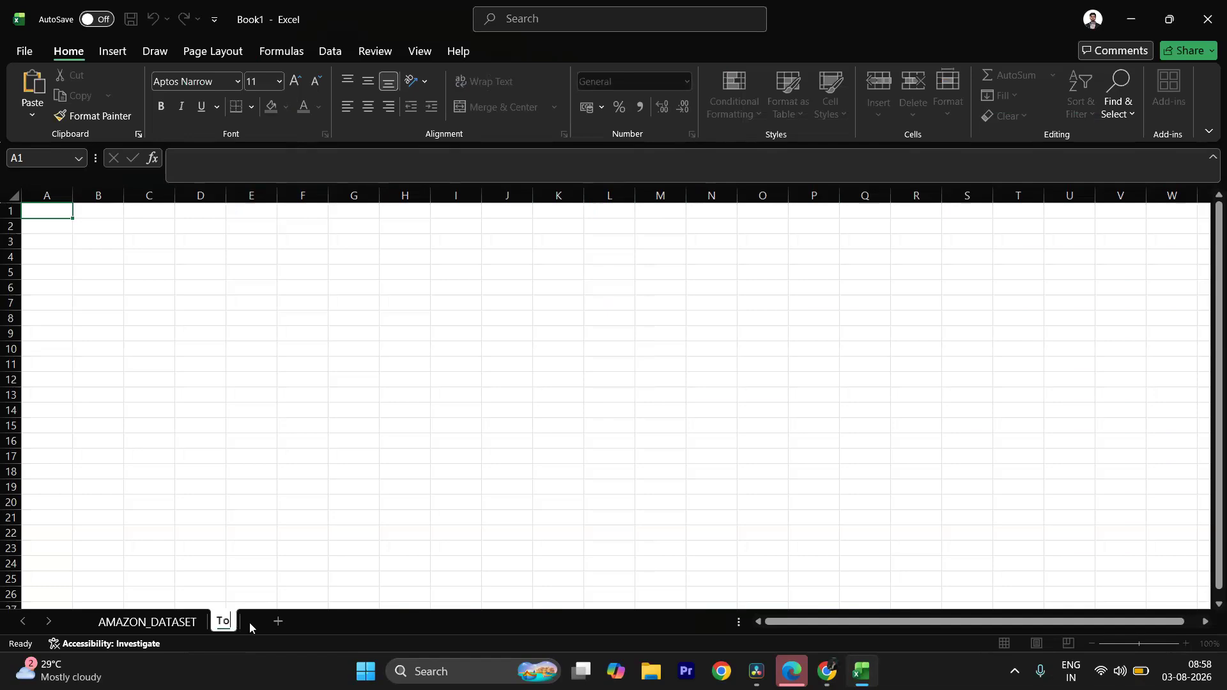
{"action": "type", "text": "pic 1"}
{"action": "key", "text": "Return"}
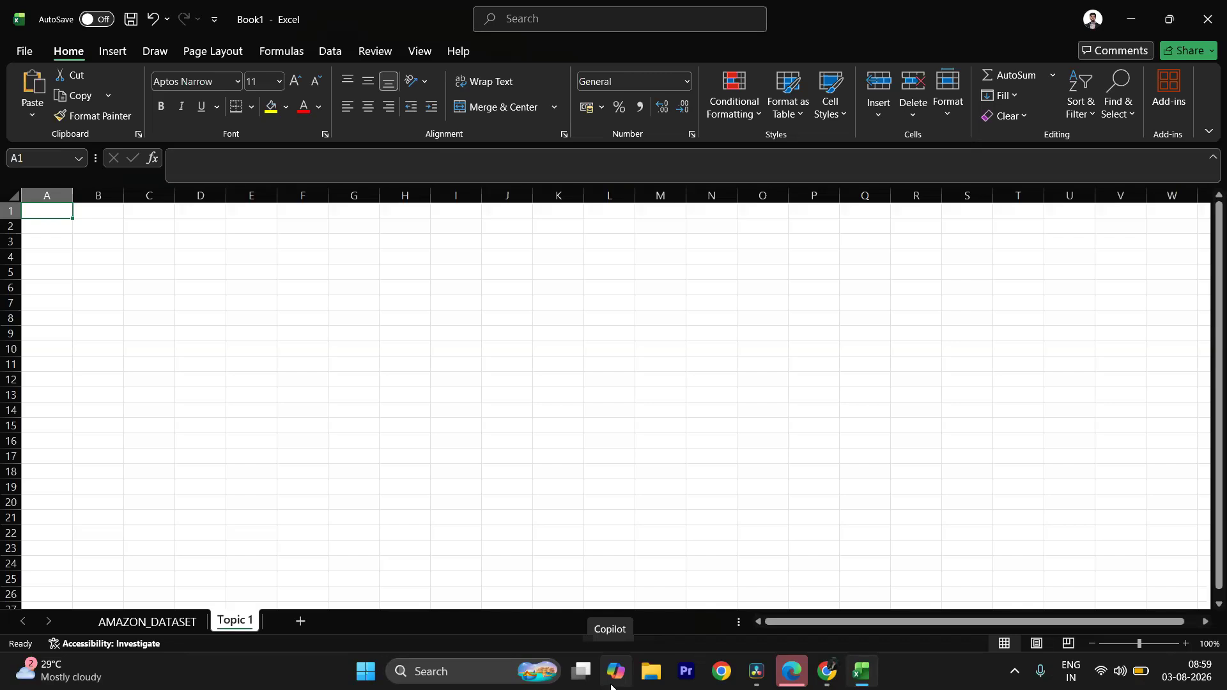
Step: Return to the AMAZON_DATASET sheet and examine the Category values in the first rows of the table
{"action": "left_click", "coordinate": [169, 624]}
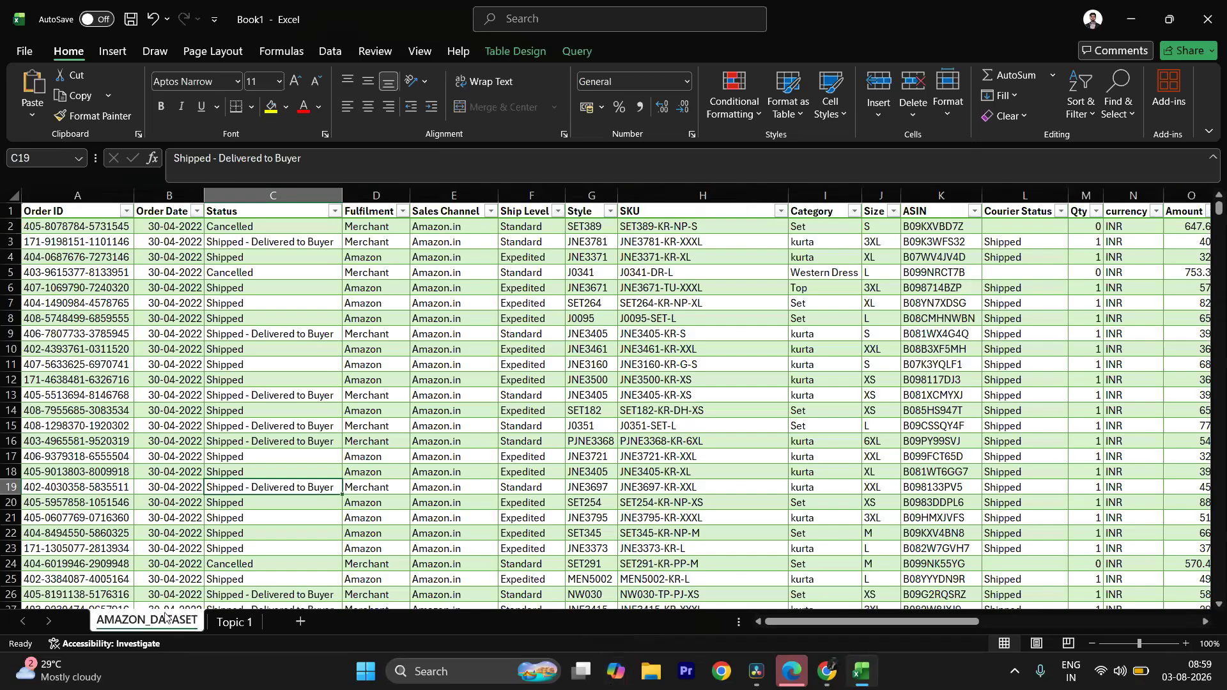
{"action": "left_click", "coordinate": [512, 50]}
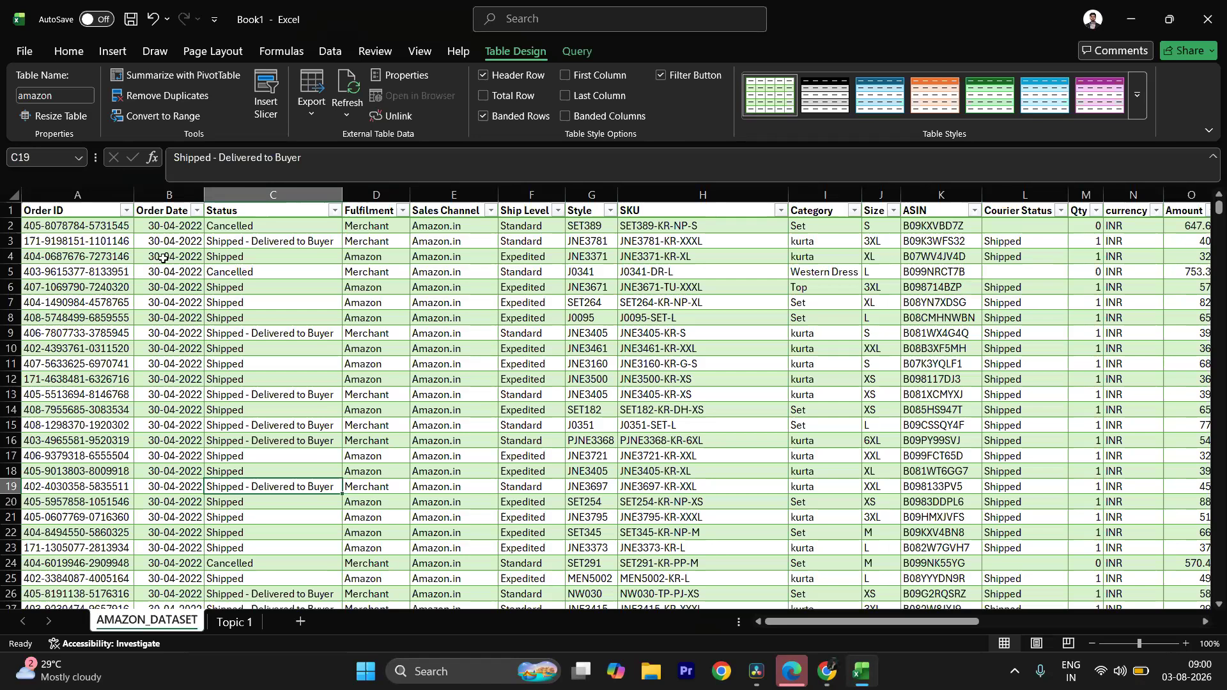
{"action": "left_click", "coordinate": [826, 225]}
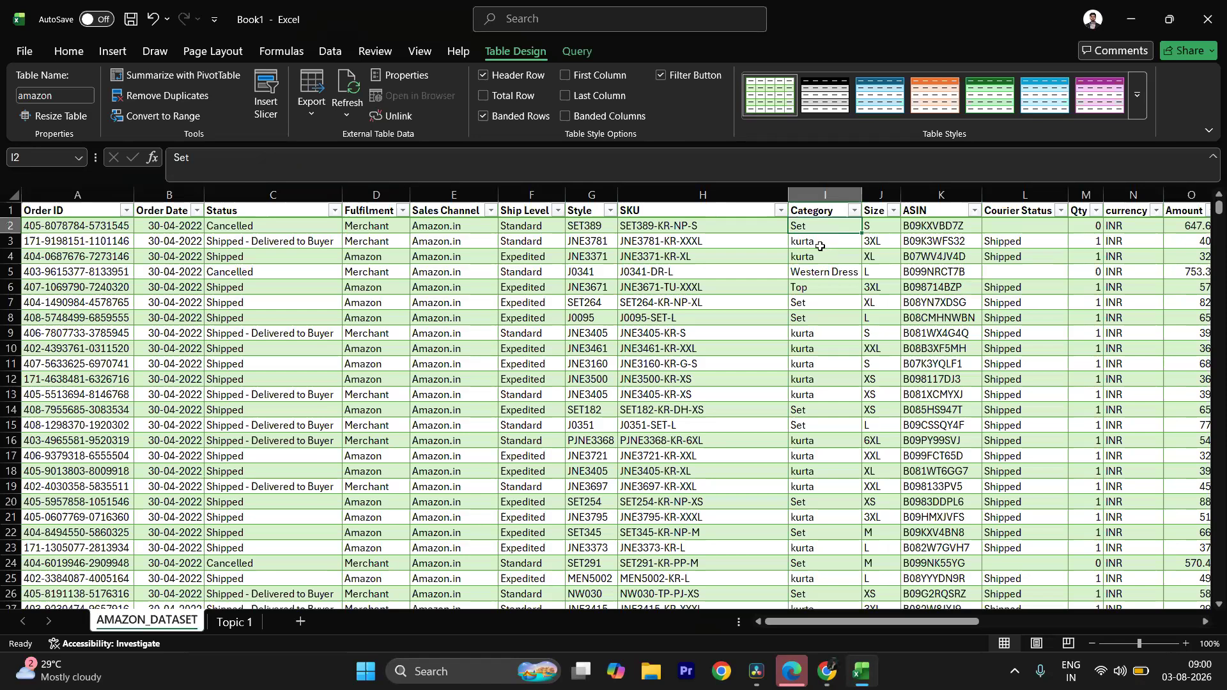
{"action": "left_click", "coordinate": [824, 246]}
{"action": "left_click", "coordinate": [839, 275]}
{"action": "left_click", "coordinate": [840, 293]}
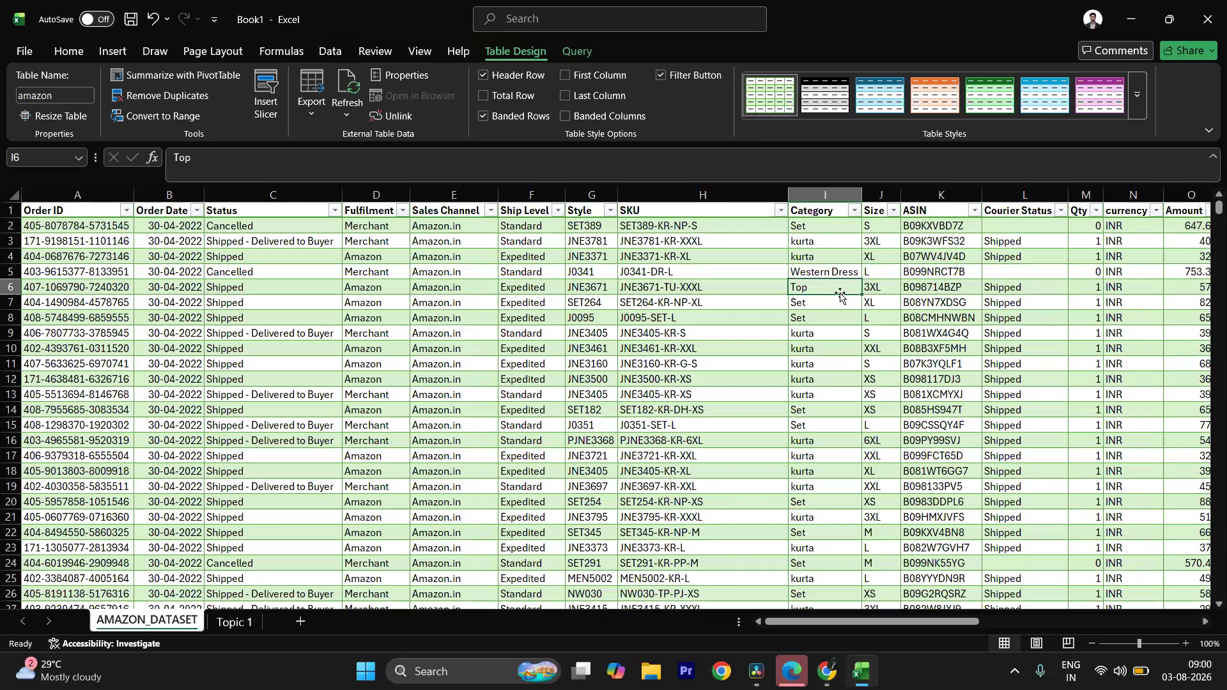
Step: Examine the different order statuses in the Status column between rows 4 and 17
{"action": "left_click_drag", "start_coordinate": [234, 272], "coordinate": [235, 263]}
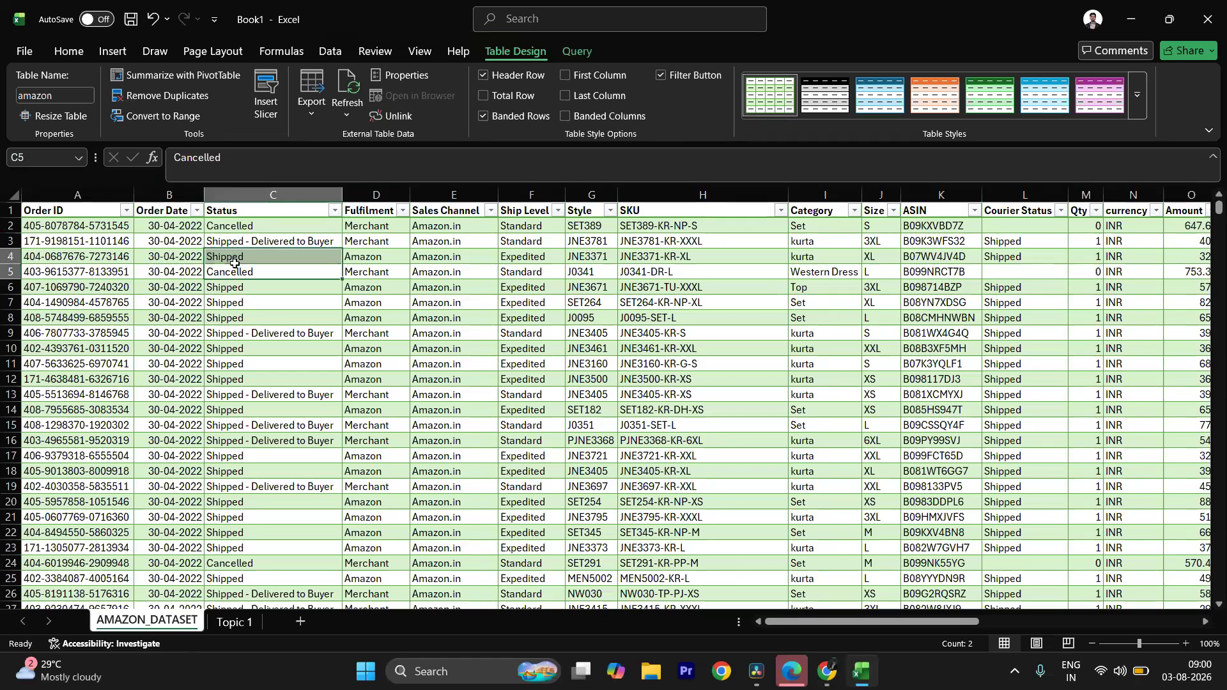
{"action": "left_click", "coordinate": [251, 299]}
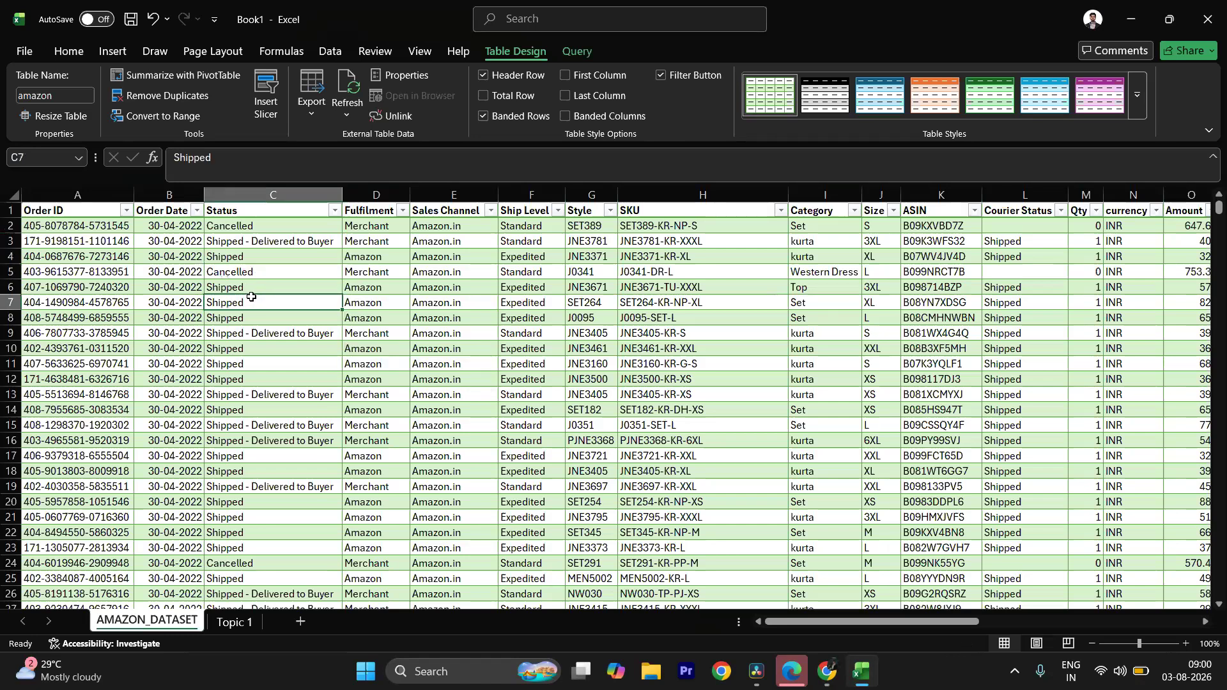
{"action": "left_click", "coordinate": [272, 333]}
{"action": "left_click", "coordinate": [277, 392]}
{"action": "left_click", "coordinate": [267, 425]}
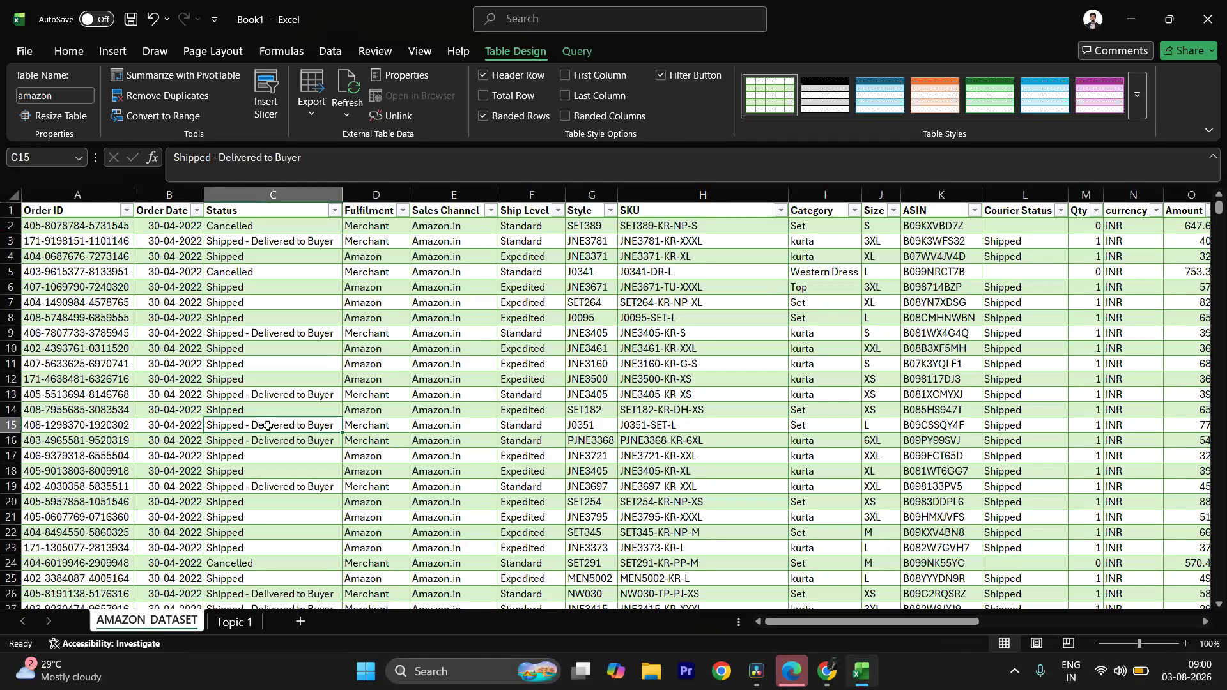
{"action": "left_click", "coordinate": [299, 454]}
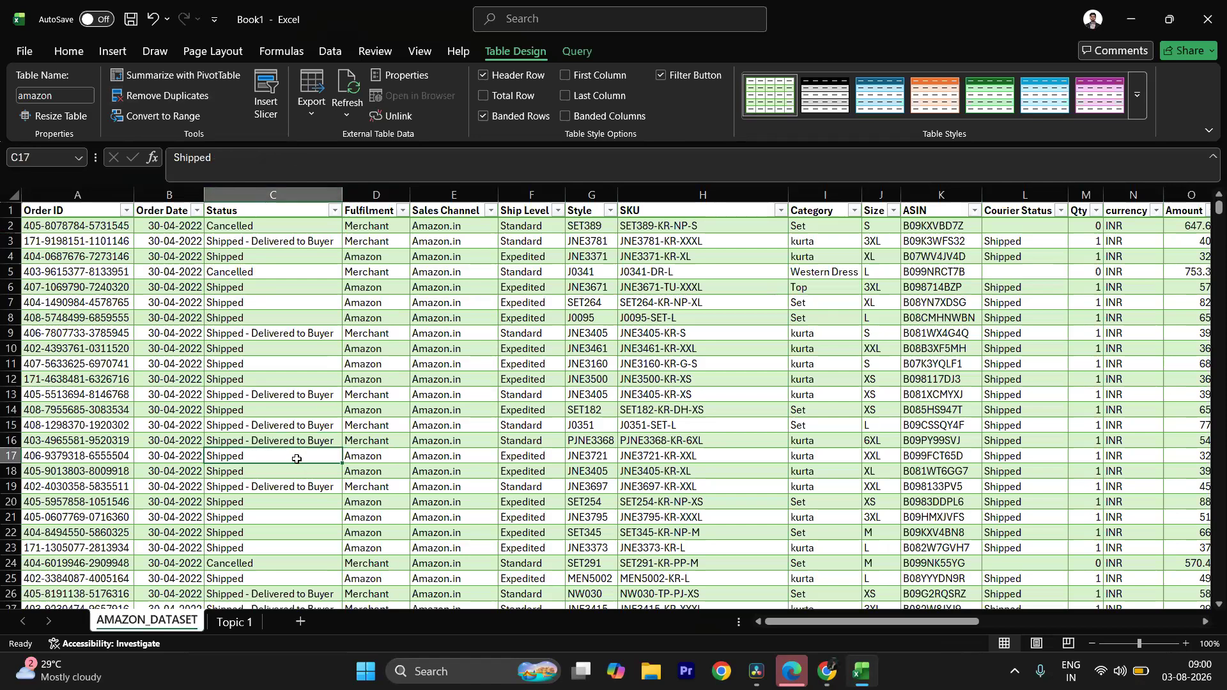
{"action": "left_click", "coordinate": [262, 259]}
{"action": "left_click", "coordinate": [260, 282]}
{"action": "left_click", "coordinate": [282, 307]}
{"action": "left_click", "coordinate": [282, 321]}
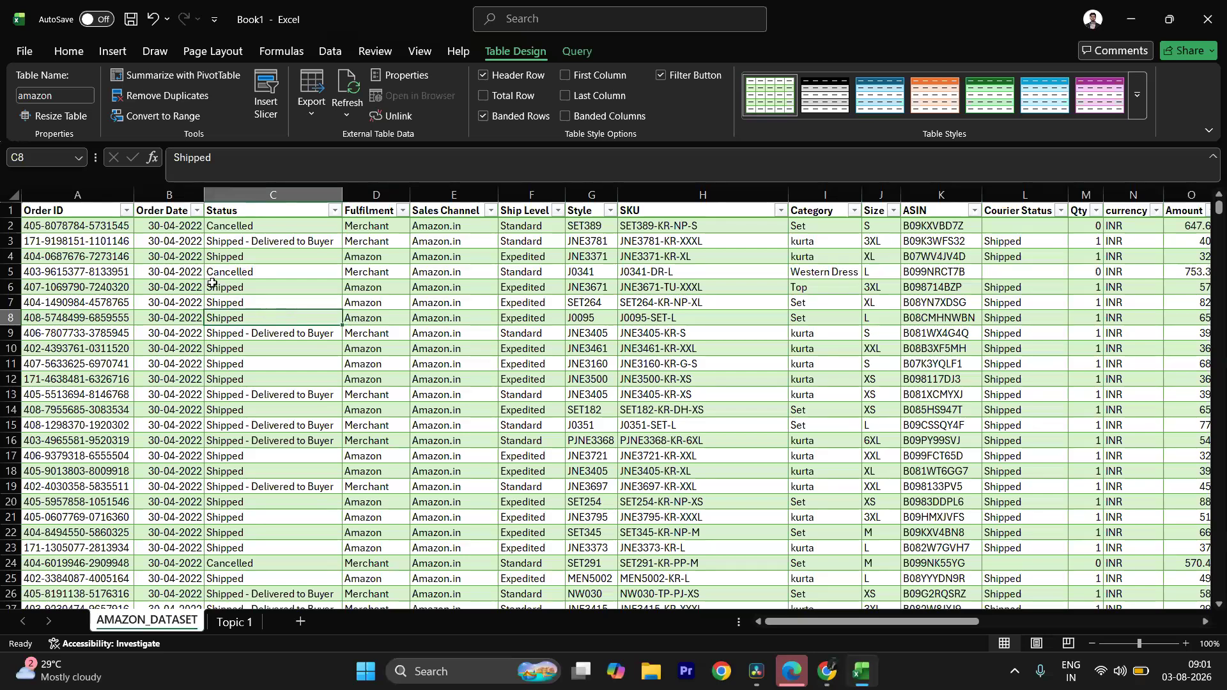
Step: Review the Category values in rows 2 to 8 and the State values in rows 5 to 7
{"action": "left_click", "coordinate": [813, 230]}
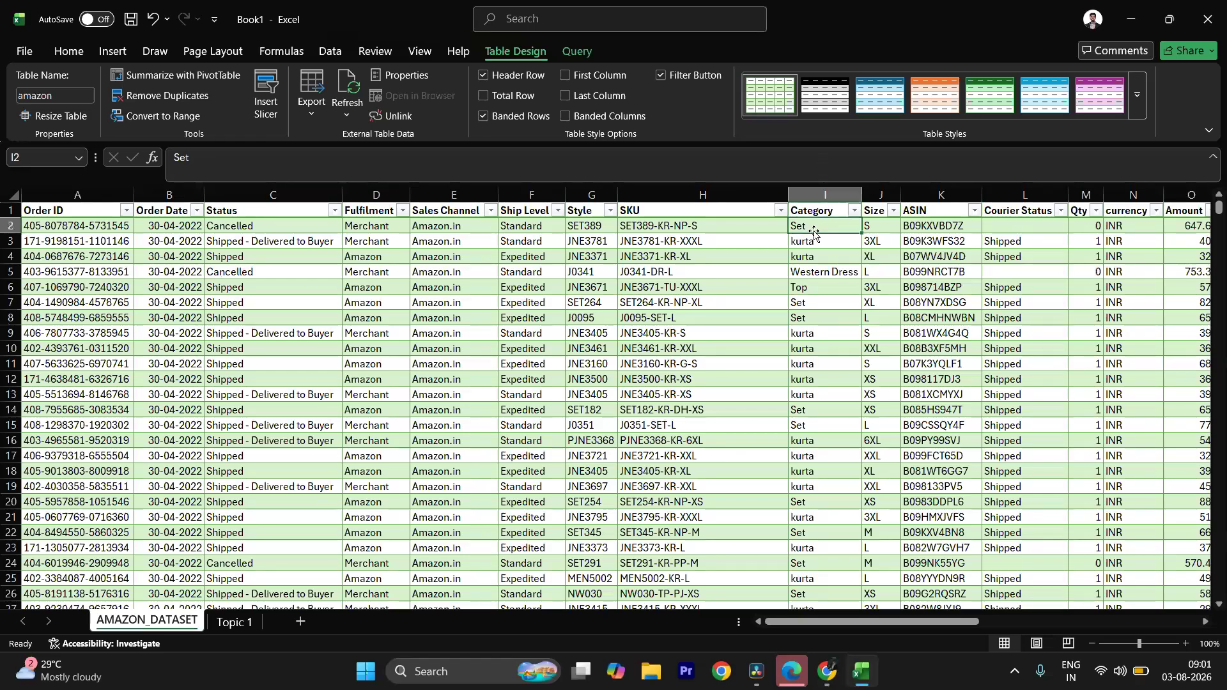
{"action": "left_click", "coordinate": [809, 243]}
{"action": "left_click", "coordinate": [811, 272]}
{"action": "left_click", "coordinate": [818, 299]}
{"action": "left_click", "coordinate": [815, 289]}
{"action": "left_click", "coordinate": [815, 314]}
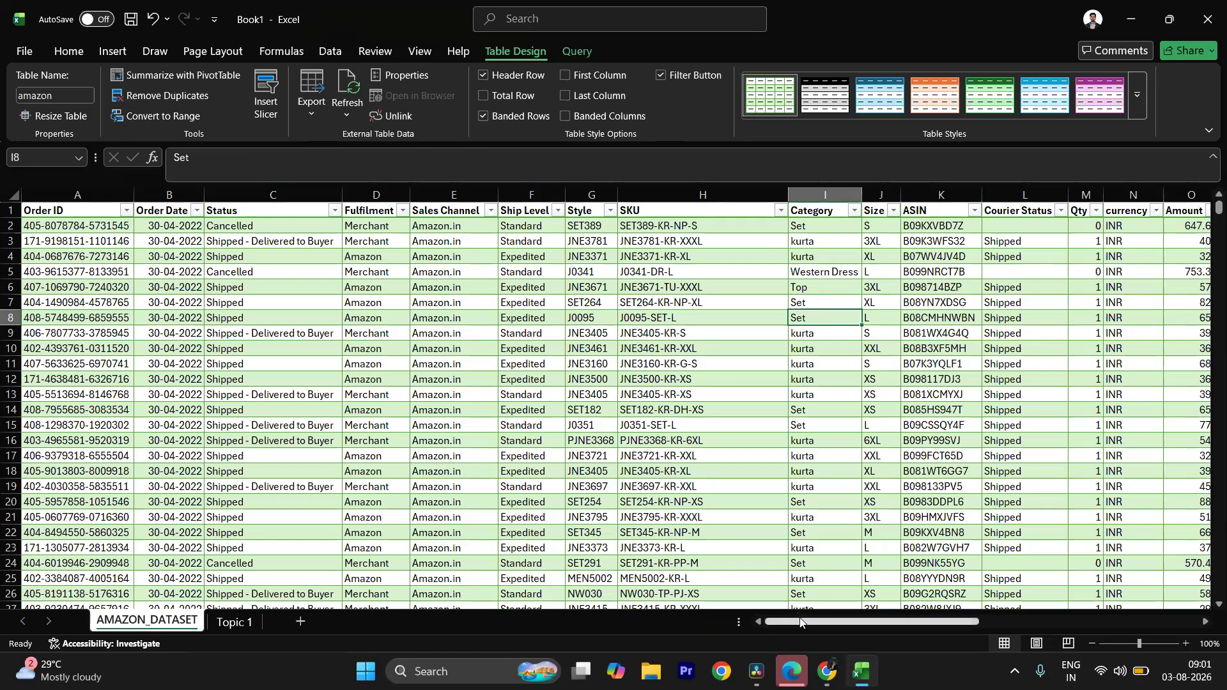
{"action": "left_click_drag", "start_coordinate": [800, 622], "coordinate": [952, 608]}
{"action": "left_click", "coordinate": [729, 268]}
{"action": "left_click", "coordinate": [744, 287]}
{"action": "left_click", "coordinate": [753, 306]}
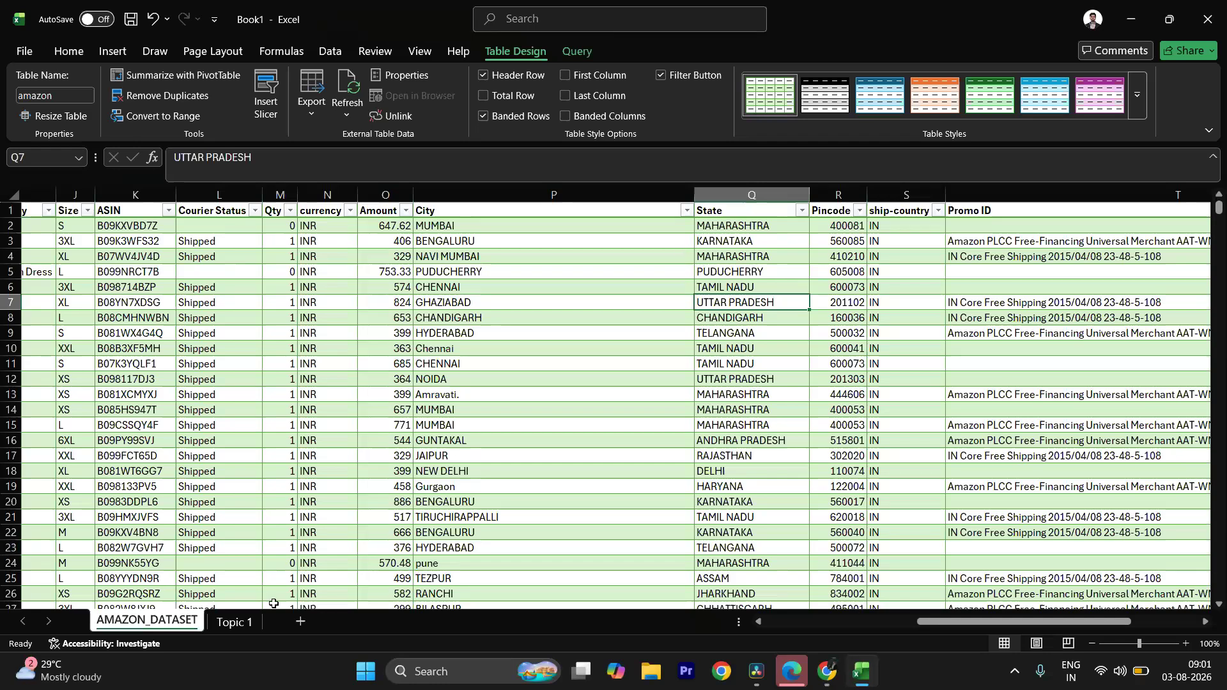
Step: Enter the title "Amazon India - Sales Analysis" in cell A1 of the Topic 1 sheet
{"action": "left_click", "coordinate": [235, 622]}
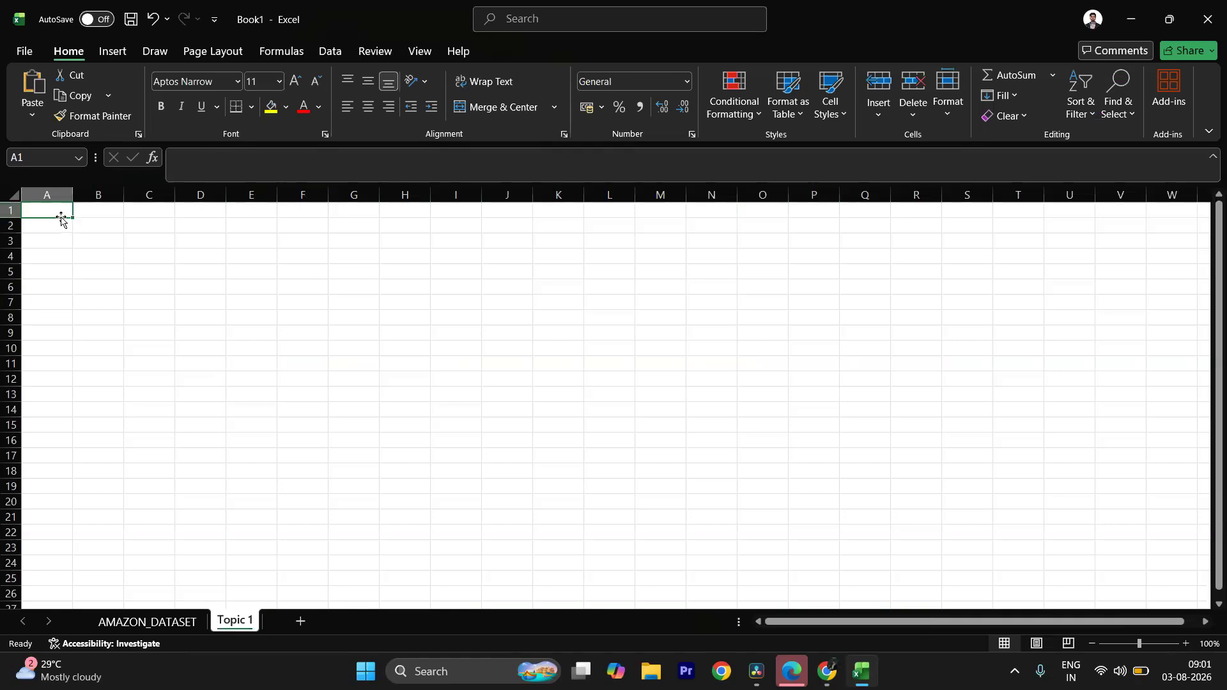
{"action": "type", "text": "Amazon"}
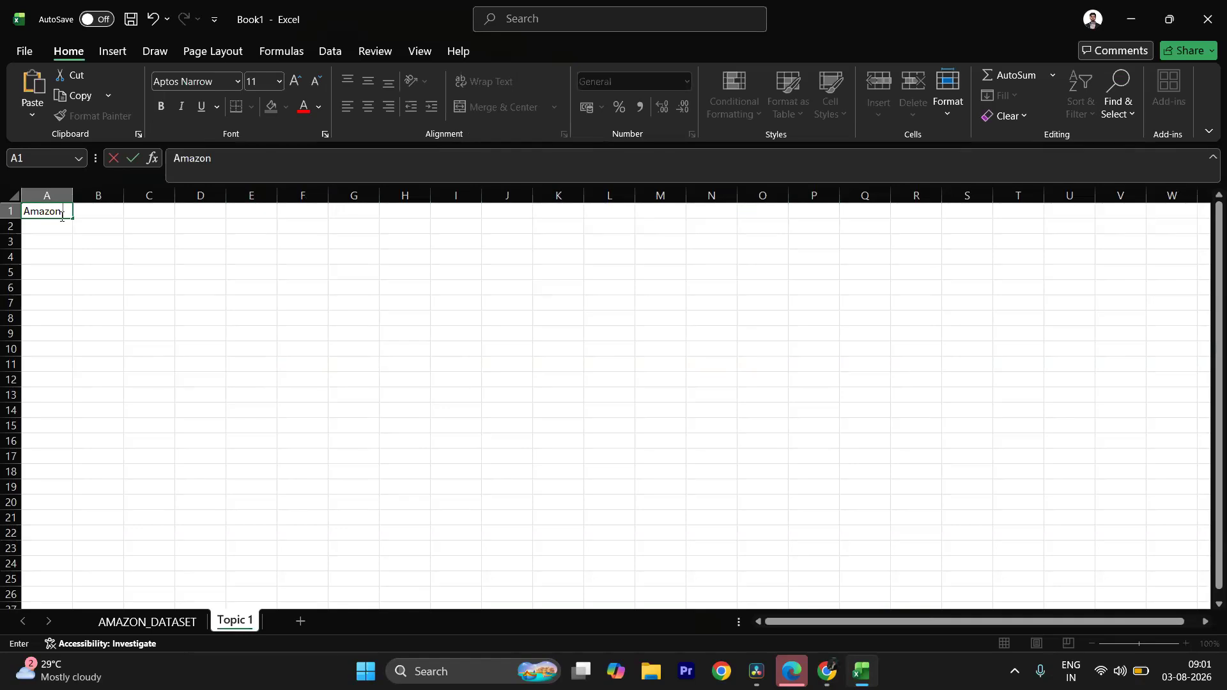
{"action": "type", "text": " India - SA"}
{"action": "key", "text": "BackSpace"}
{"action": "type", "text": "ales AN"}
{"action": "key", "text": "BackSpace"}
{"action": "type", "text": "nalysis"}
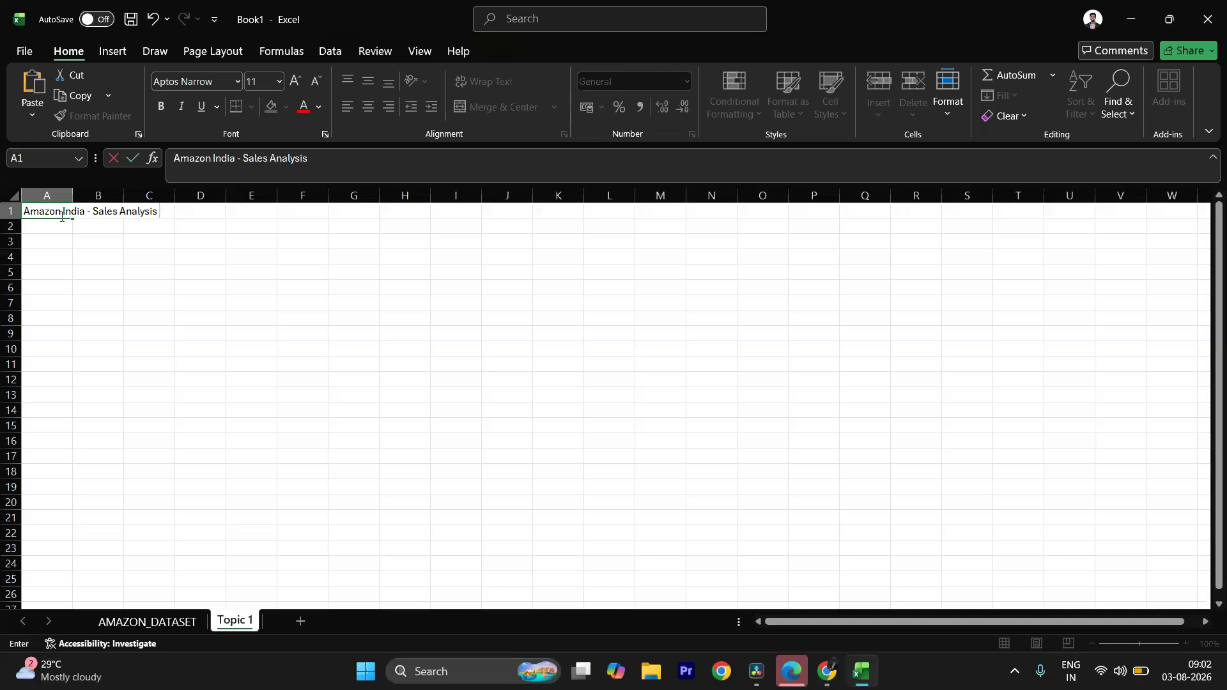
{"action": "key", "text": "Return"}
Step: Add the label "Section 1:" in cell A3, below the title
{"action": "left_click", "coordinate": [58, 255]}
{"action": "left_click", "coordinate": [55, 238]}
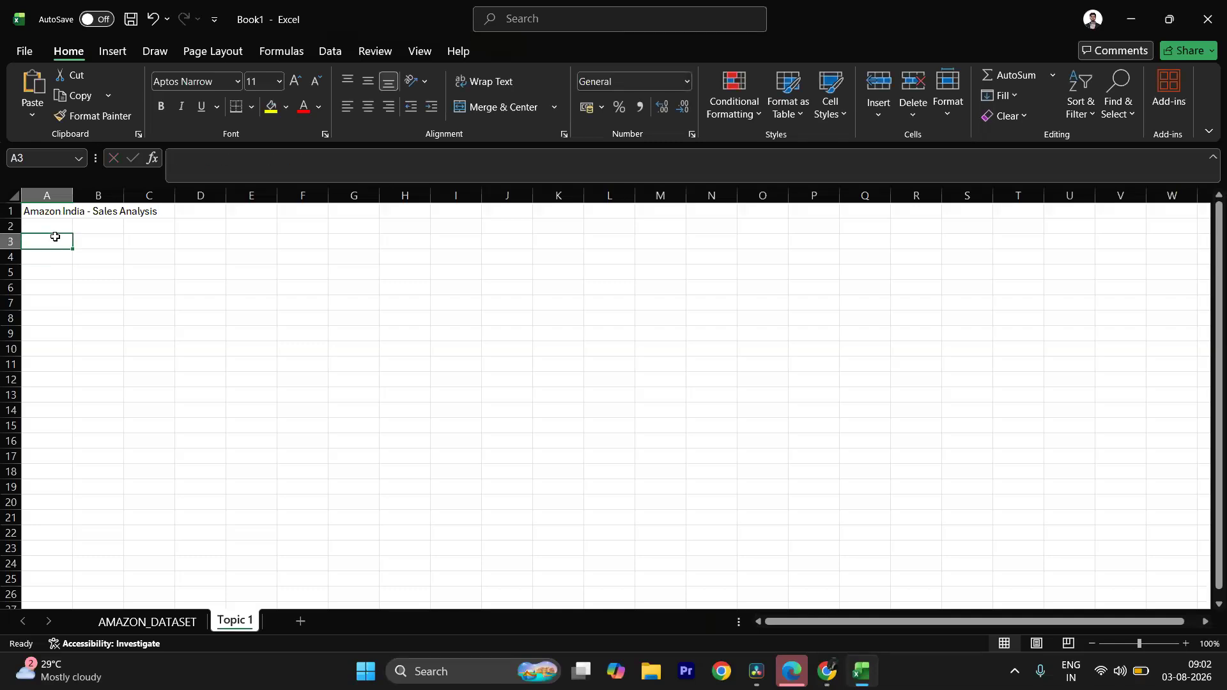
{"action": "type", "text": "Sect"}
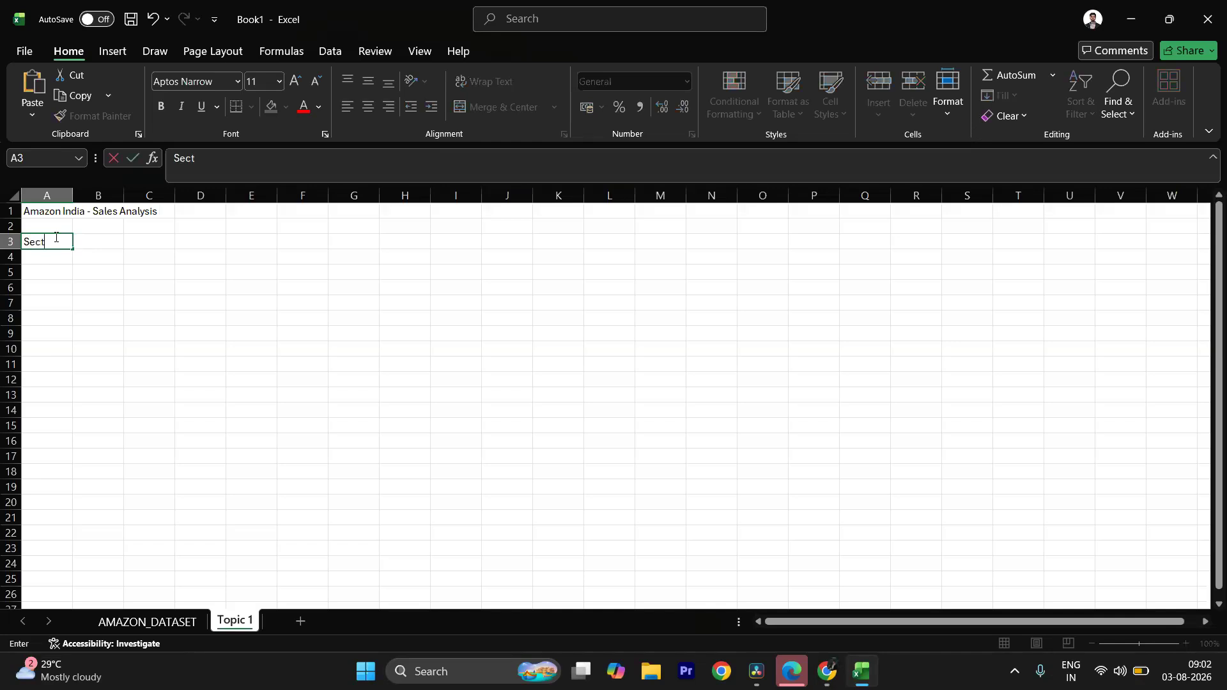
{"action": "type", "text": "ion 1"}
{"action": "key", "text": "End"}
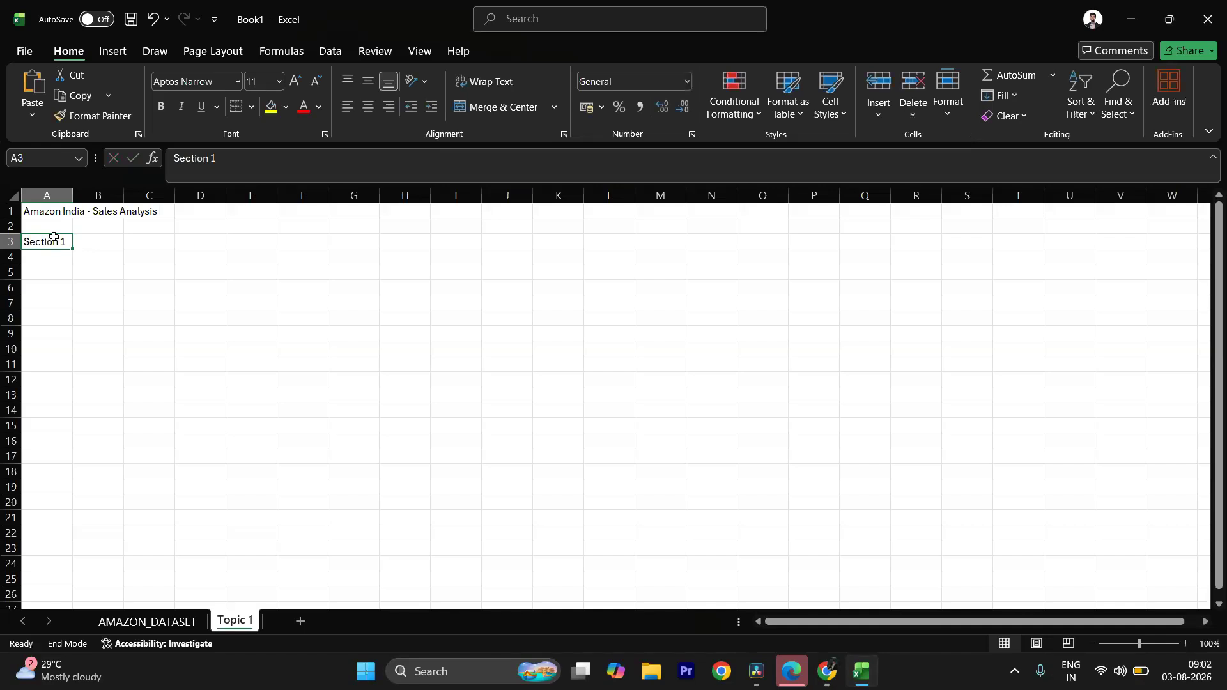
{"action": "double_click", "coordinate": [56, 240]}
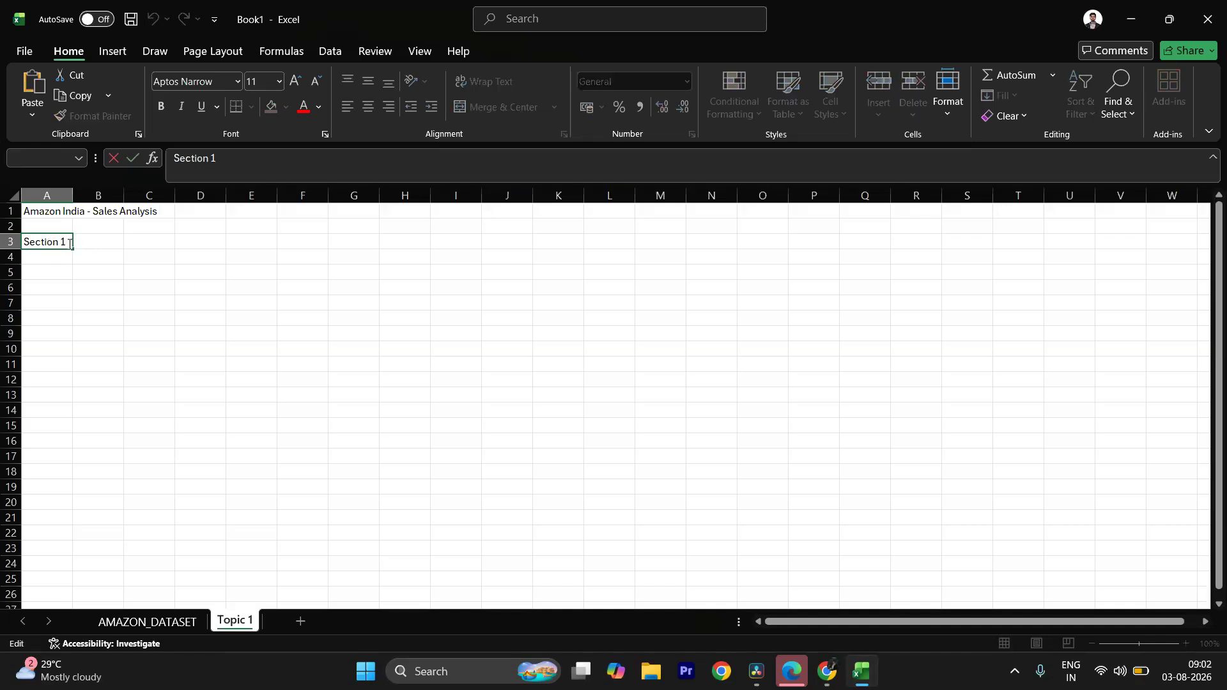
{"action": "type", "text": ":"}
{"action": "key", "text": "Return"}
Step: Enter "By Status" in cell B3 beside the Section 1 label and widen columns A and B
{"action": "key", "text": "Up"}
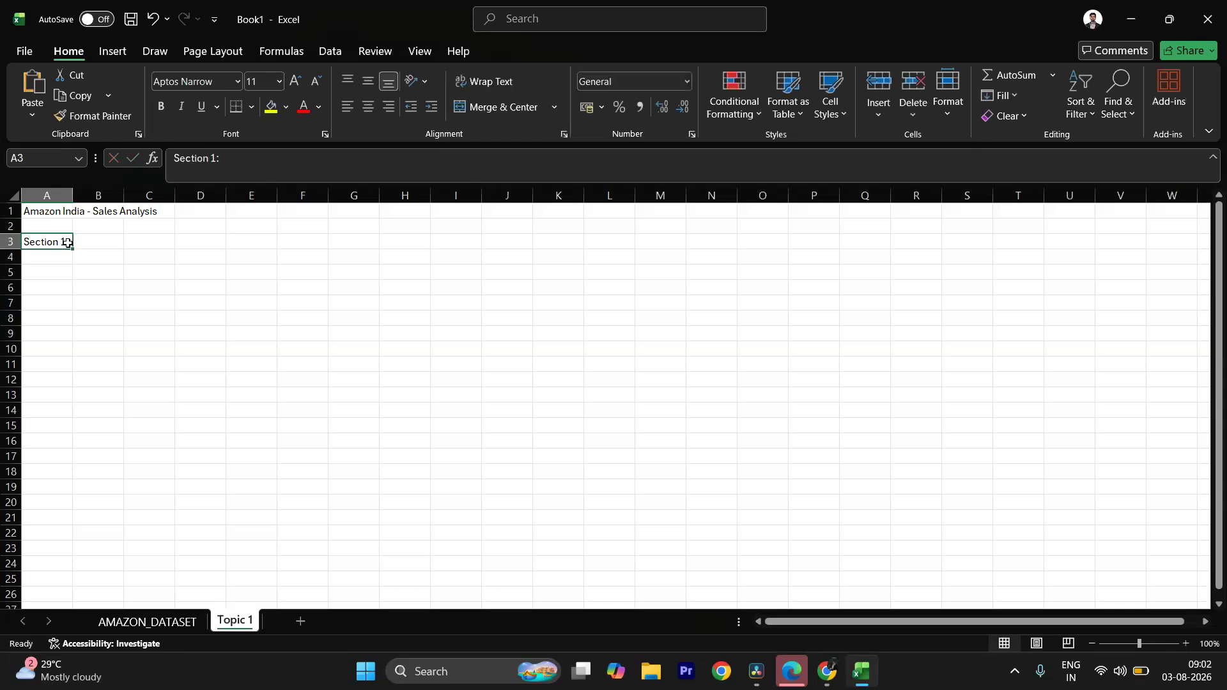
{"action": "key", "text": "Right"}
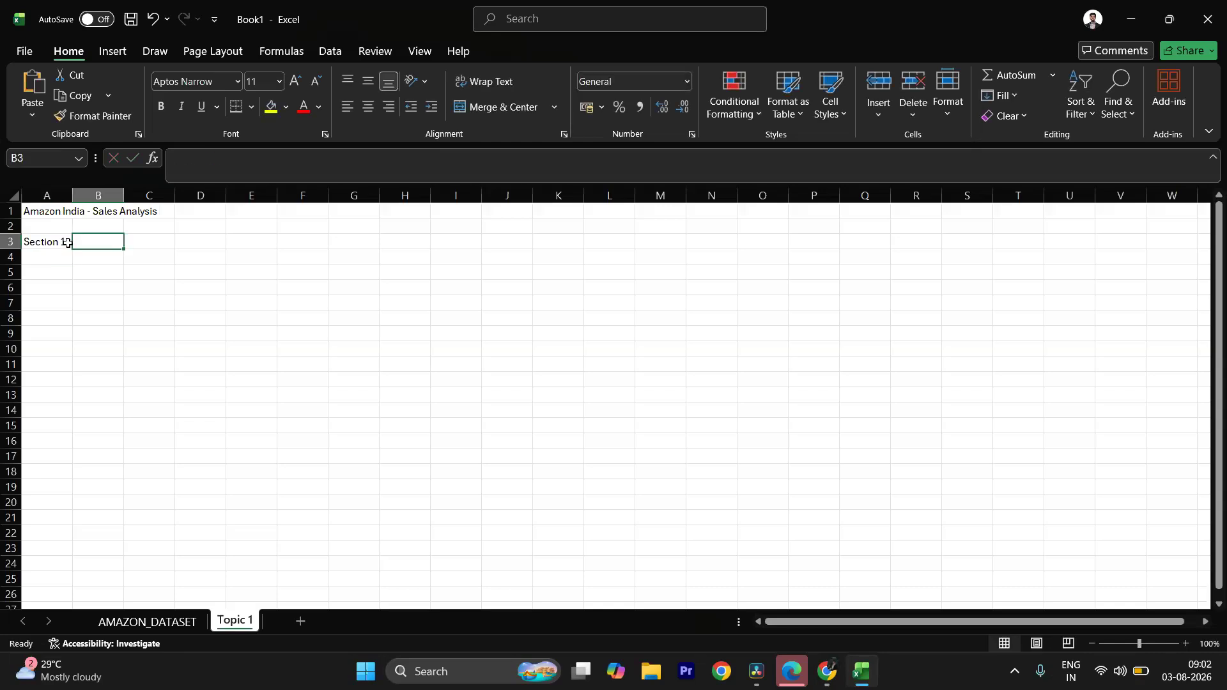
{"action": "type", "text": "By"}
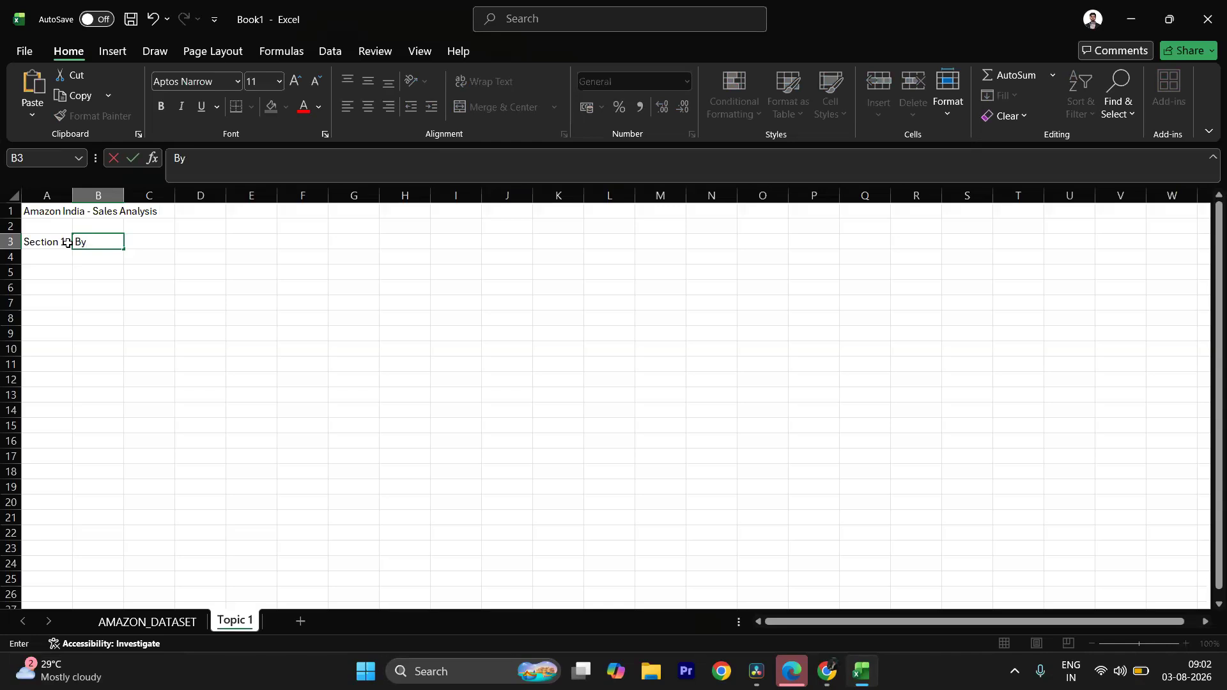
{"action": "type", "text": " Status"}
{"action": "key", "text": "Return"}
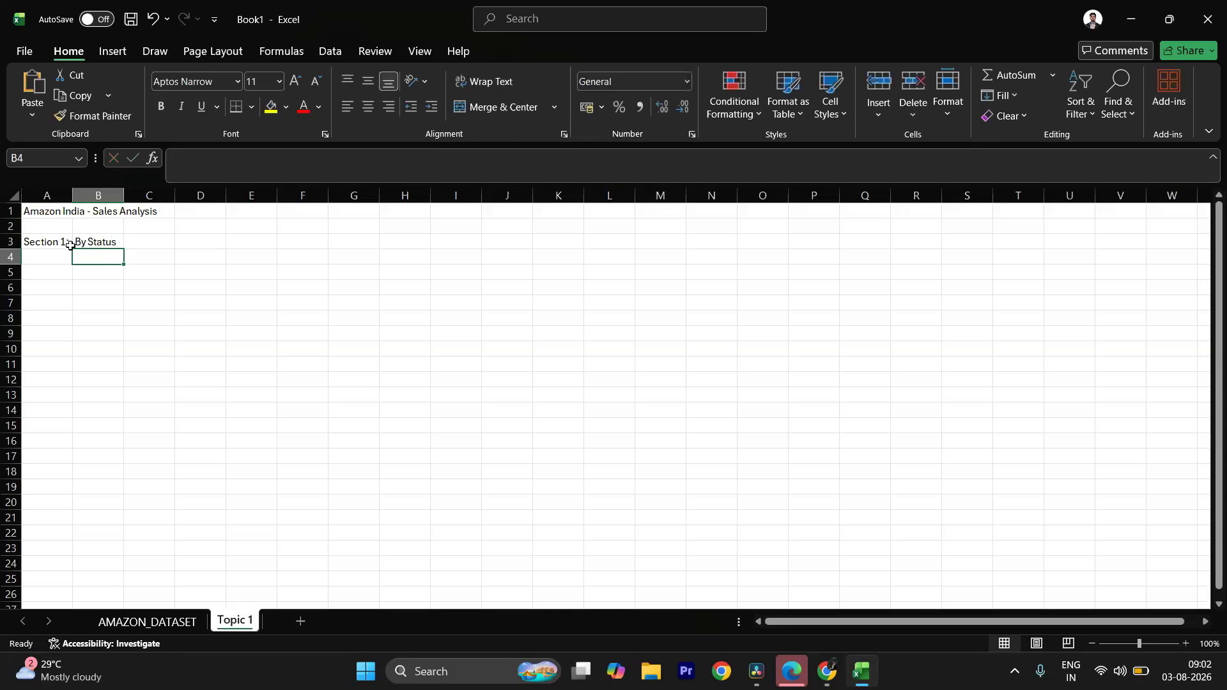
{"action": "left_click_drag", "start_coordinate": [74, 198], "coordinate": [239, 192]}
Step: Add the column headers "Status" in A4 and "Count" in B4 under Section 1
{"action": "left_click", "coordinate": [25, 256]}
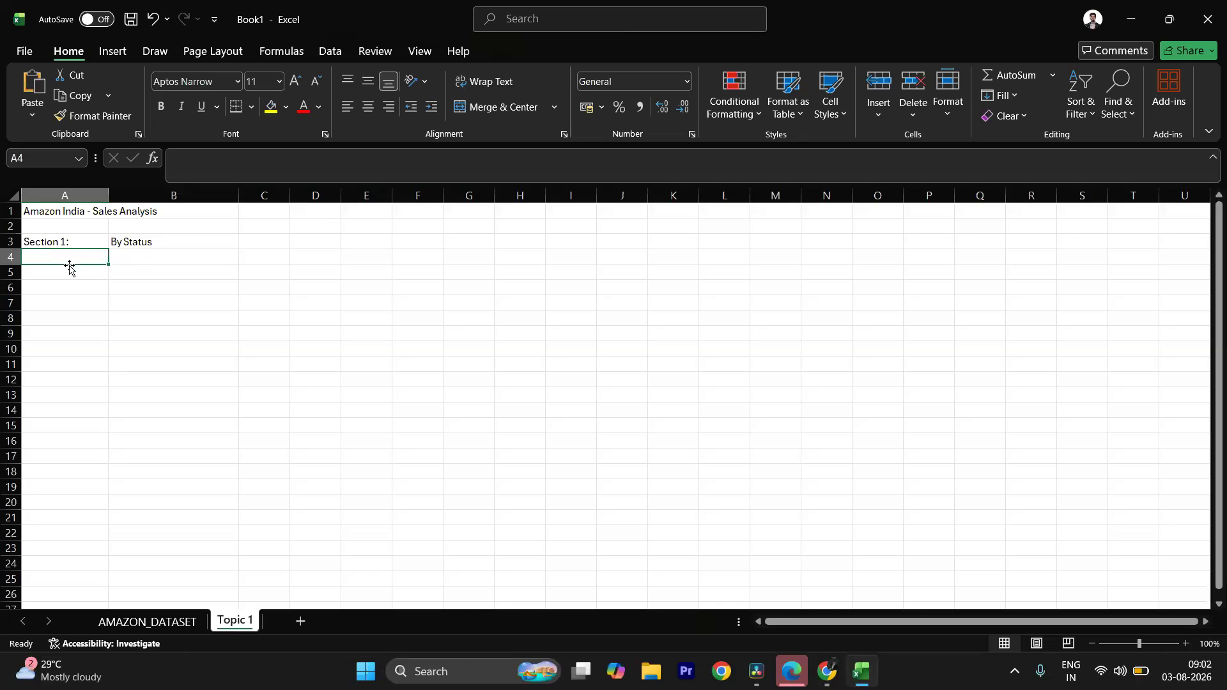
{"action": "type", "text": "Status"}
{"action": "key", "text": "Tab"}
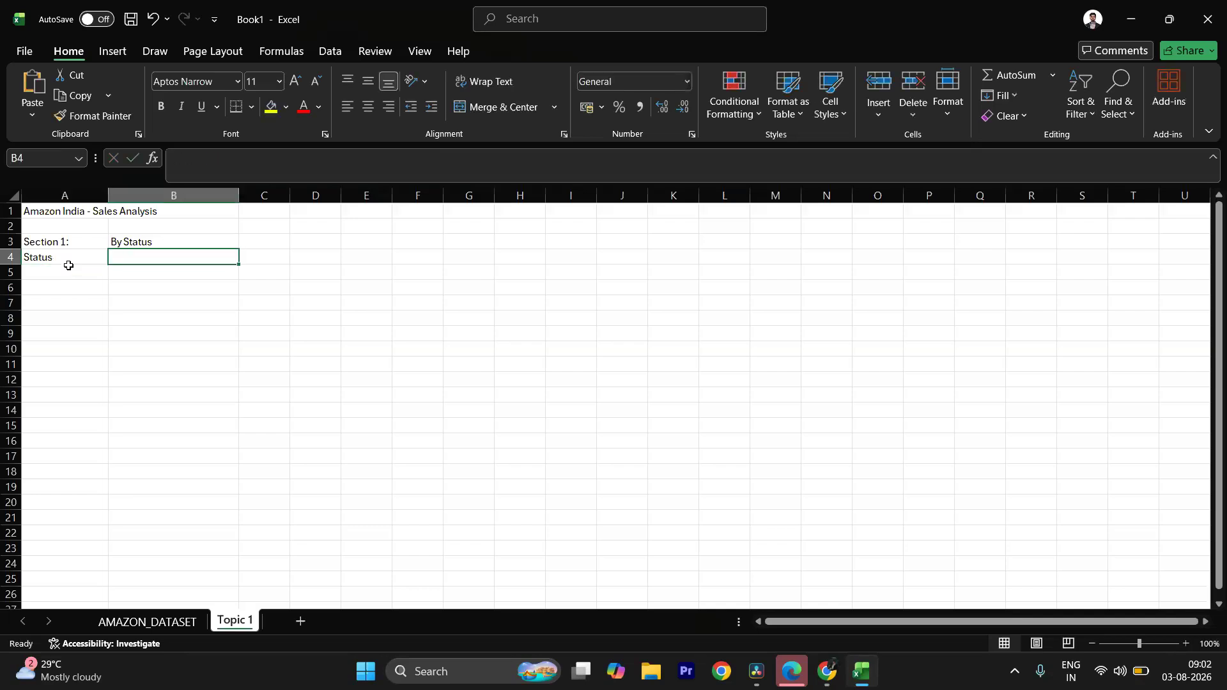
{"action": "type", "text": "Count"}
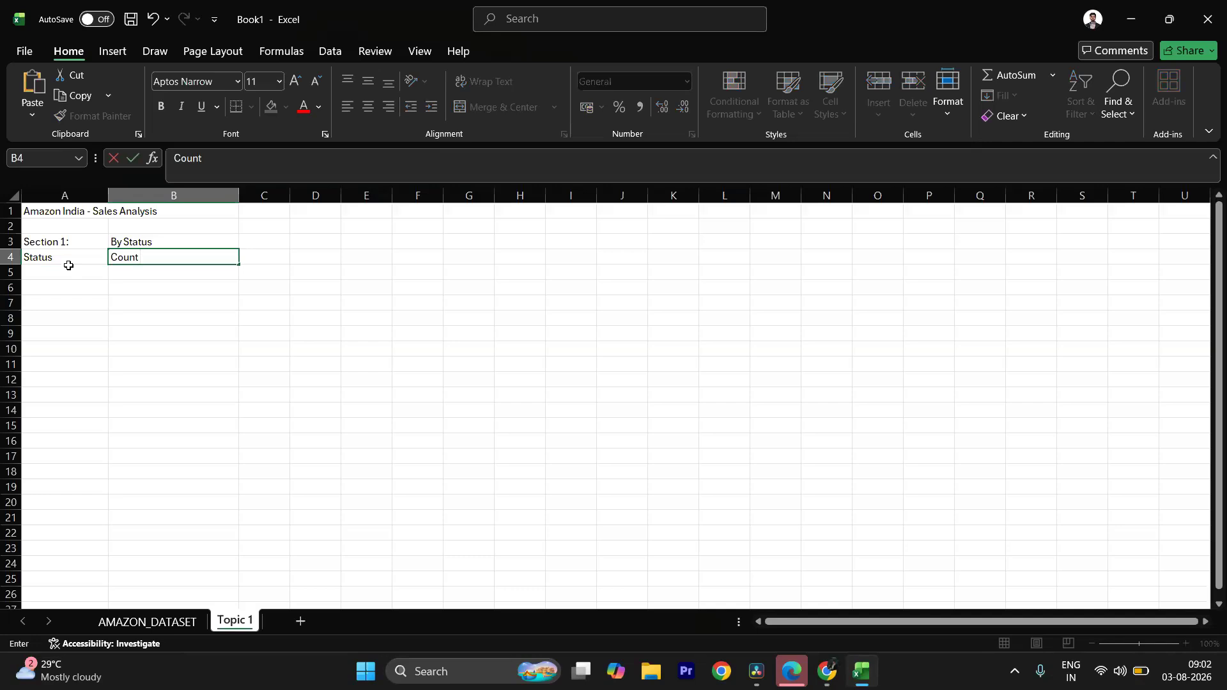
{"action": "key", "text": "Tab"}
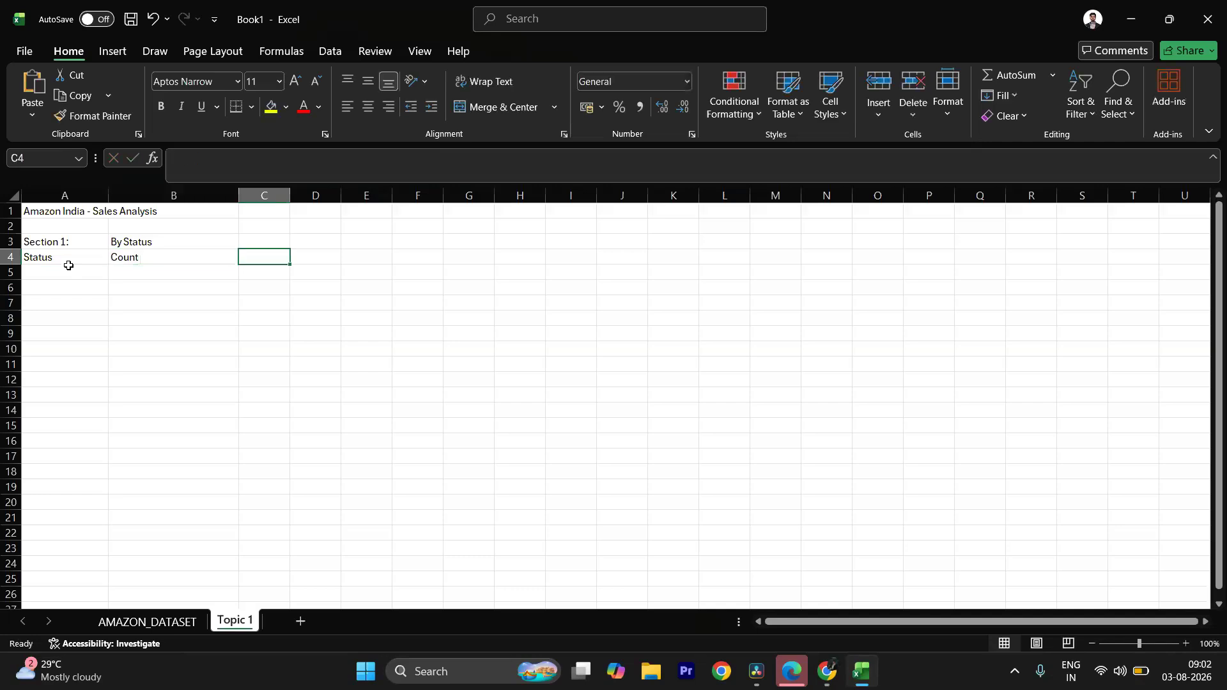
{"action": "left_click_drag", "start_coordinate": [50, 243], "coordinate": [178, 243]}
Step: Enter "Section 2 :" in D3 and "By Category" in E3, and widen columns D and E
{"action": "left_click", "coordinate": [319, 238]}
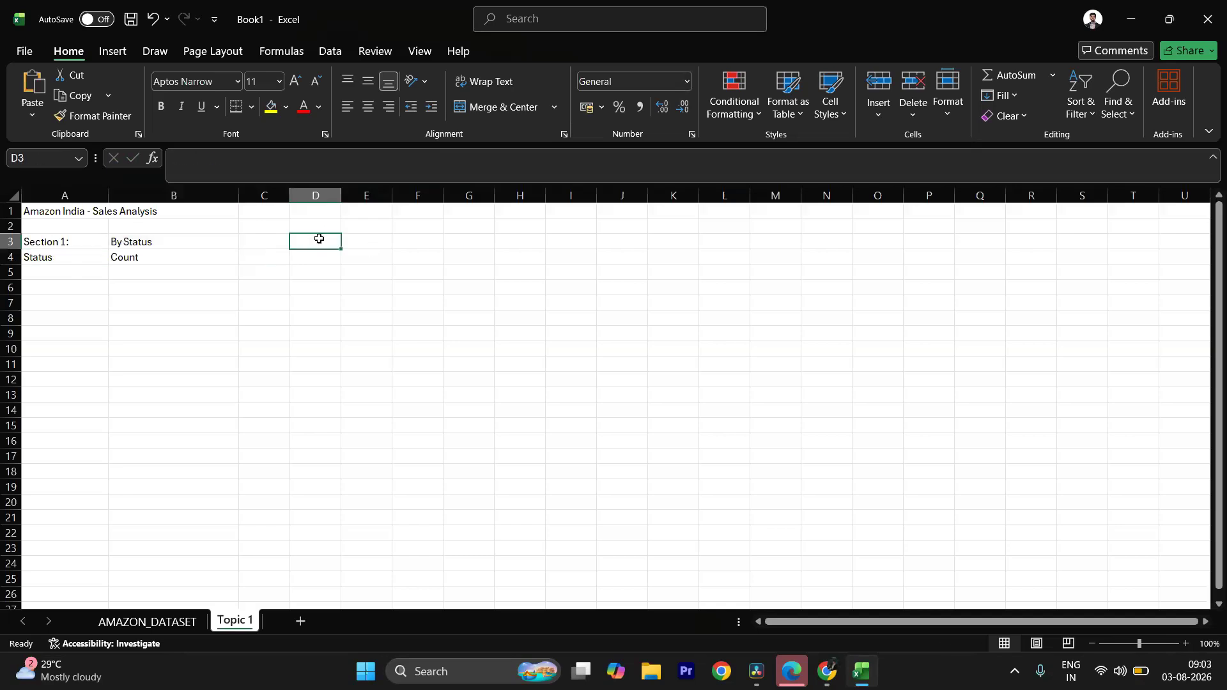
{"action": "type", "text": "Sec"}
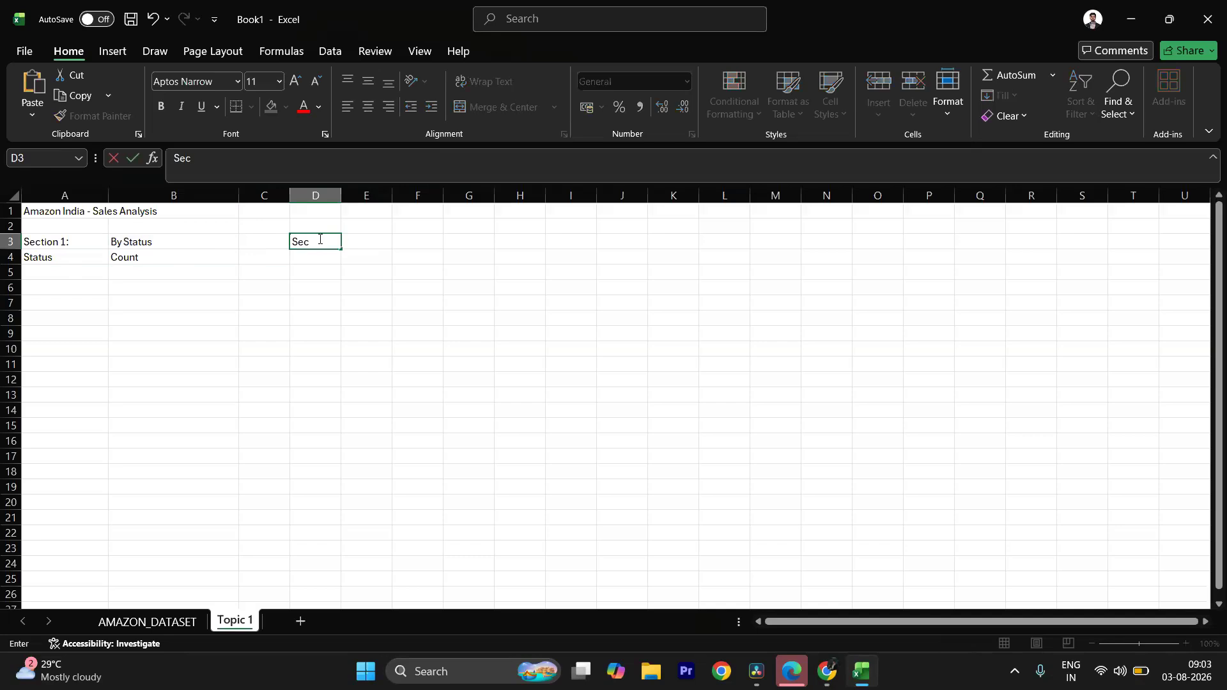
{"action": "type", "text": "tion 2 :"}
{"action": "key", "text": "Tab"}
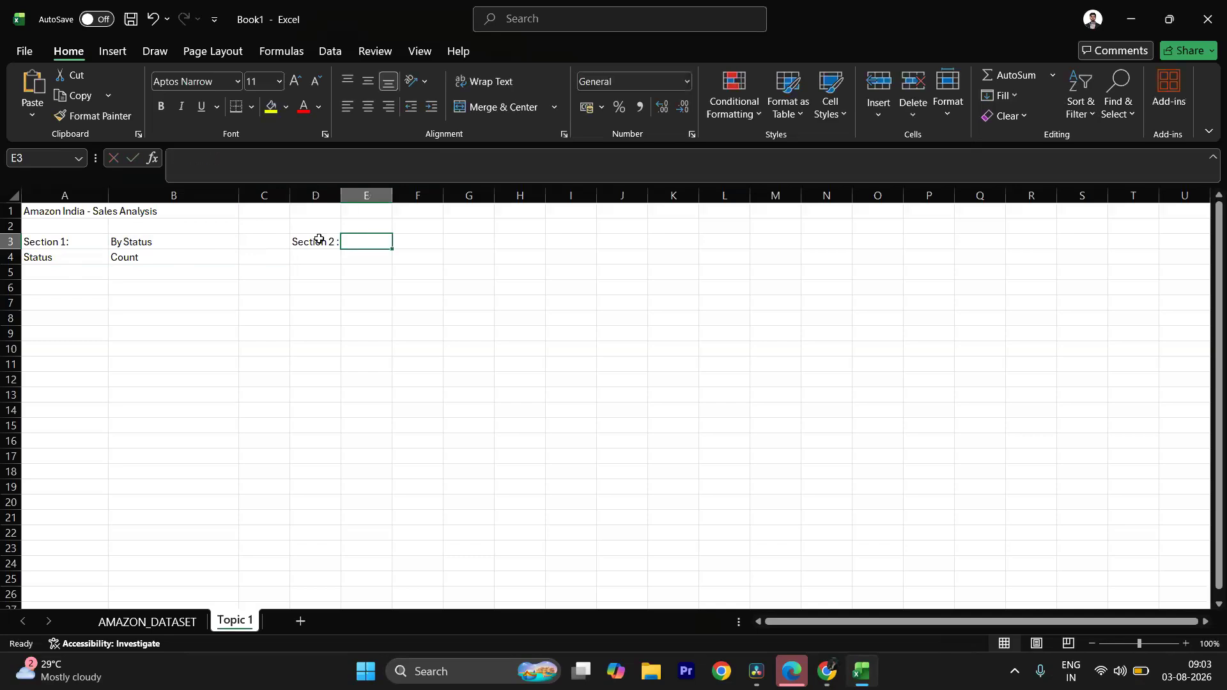
{"action": "type", "text": "By Category"}
{"action": "key", "text": "Tab"}
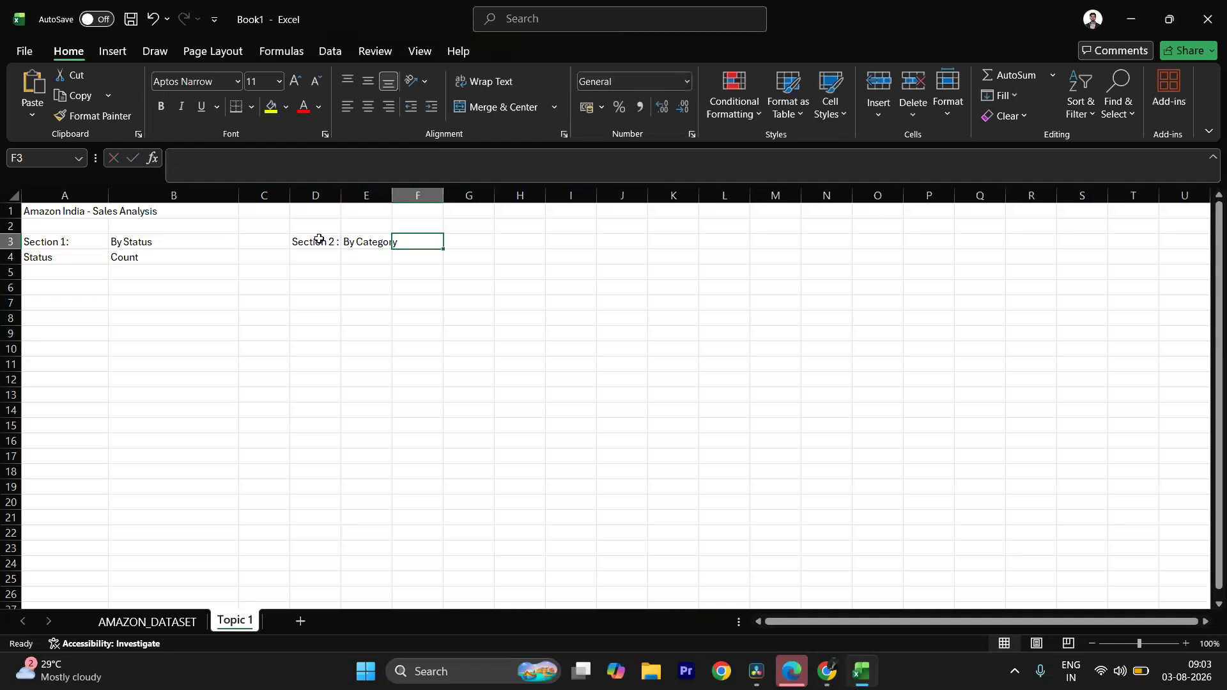
{"action": "left_click_drag", "start_coordinate": [392, 195], "coordinate": [460, 195]}
{"action": "left_click_drag", "start_coordinate": [347, 202], "coordinate": [386, 199]}
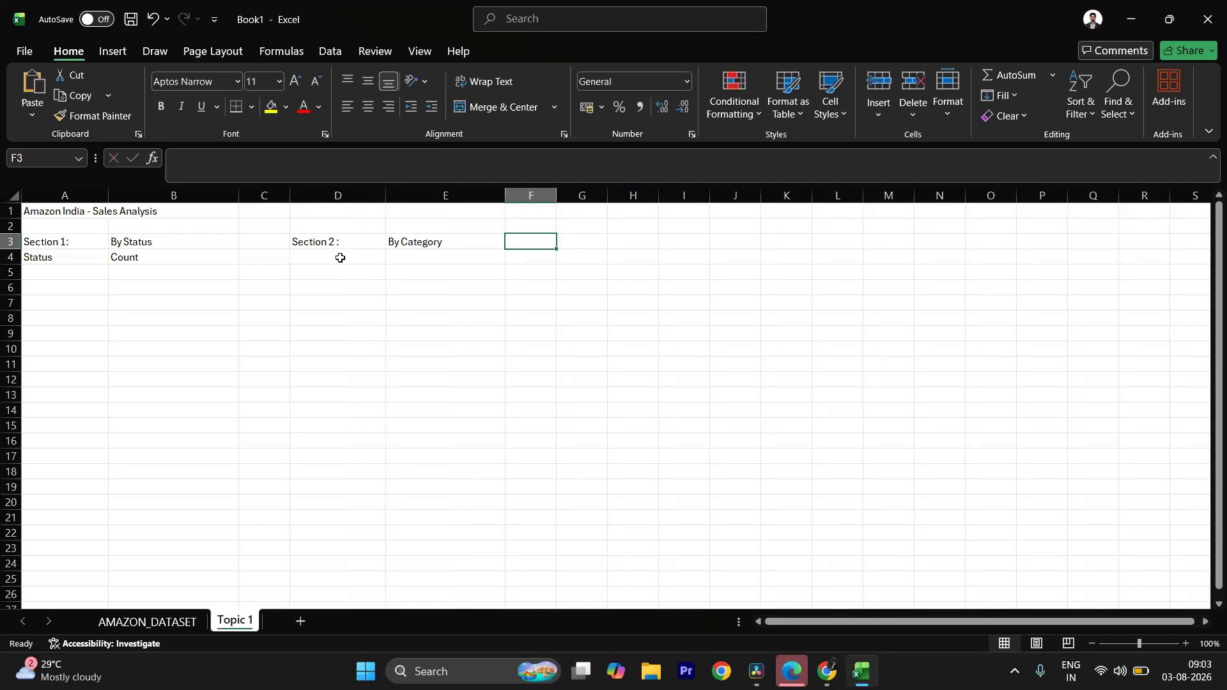
Step: Add the column headers "Category" in D4 and "Orders" in E4 under Section 2
{"action": "left_click", "coordinate": [341, 257]}
{"action": "type", "text": "Ca"}
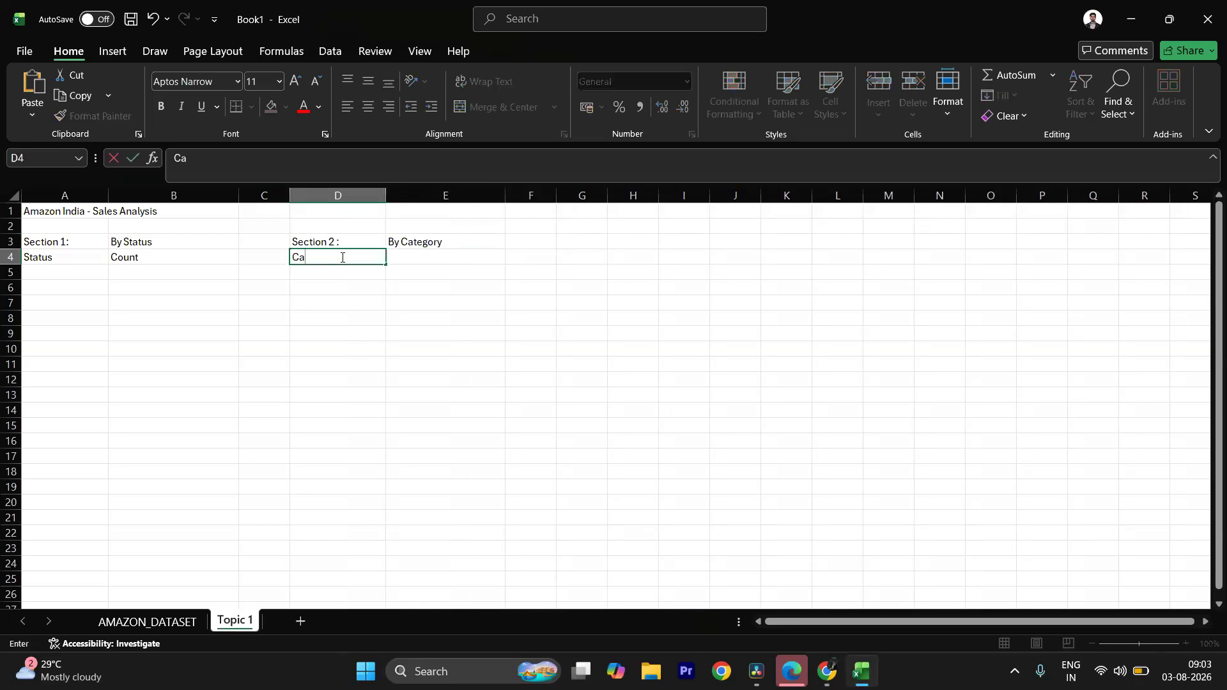
{"action": "type", "text": "tegory"}
{"action": "key", "text": "Tab"}
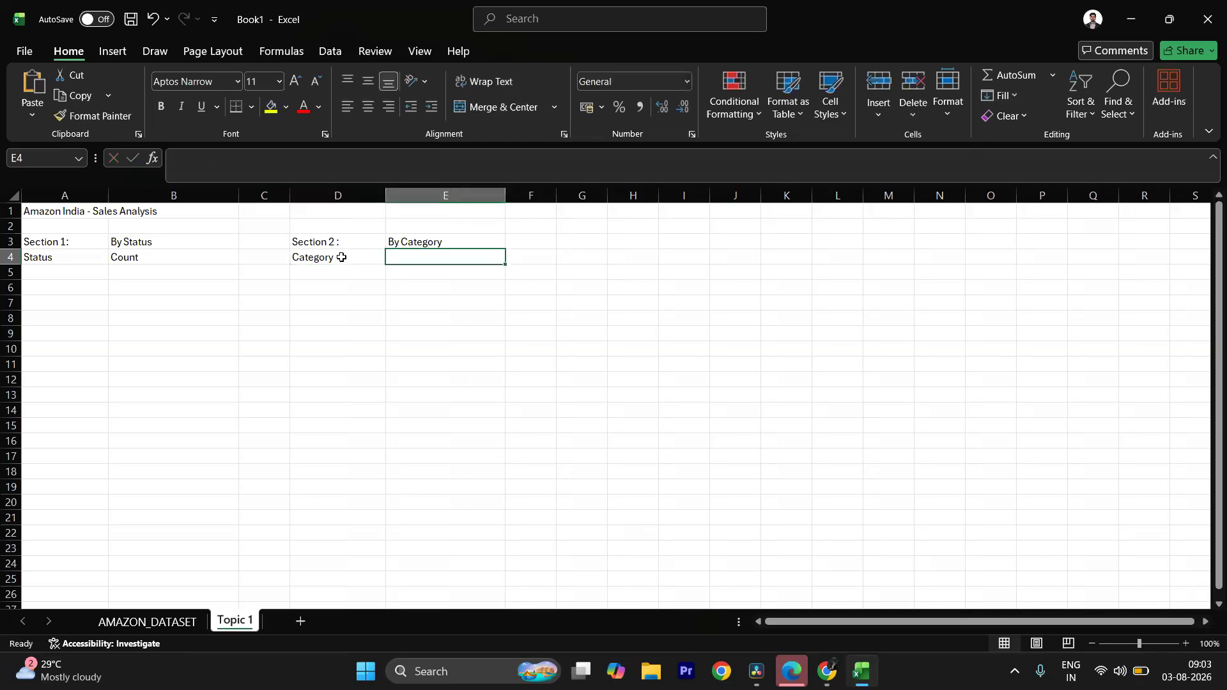
{"action": "type", "text": "Orders"}
{"action": "key", "text": "Tab"}
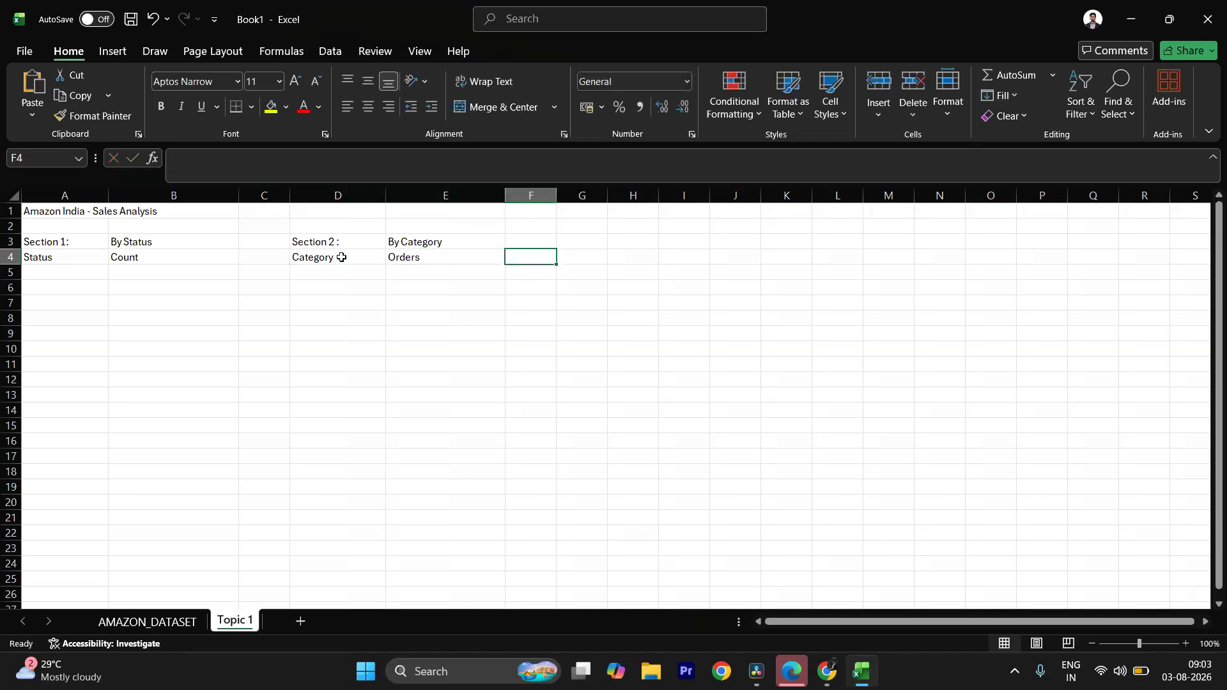
Step: Add the headers "Revenue" in F4 and "Avg Value" in G4, and widen columns F and G
{"action": "type", "text": "Rea"}
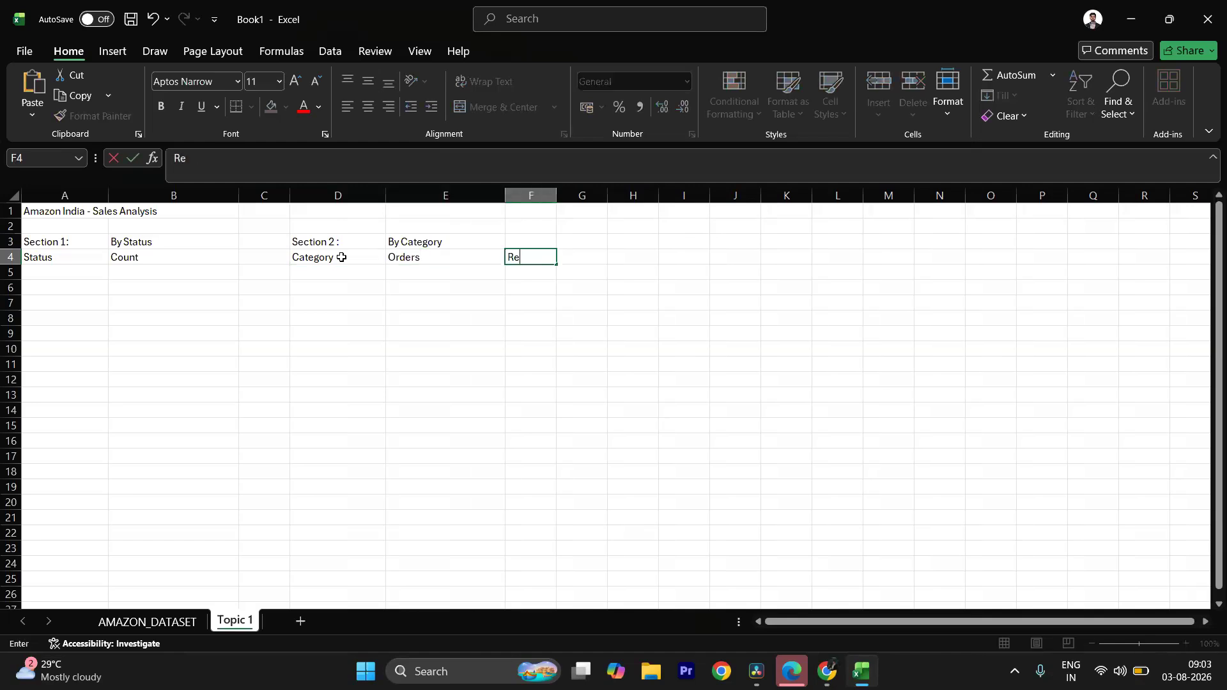
{"action": "key", "text": "BackSpace"}
{"action": "type", "text": "venue"}
{"action": "key", "text": "Tab"}
{"action": "type", "text": "A"}
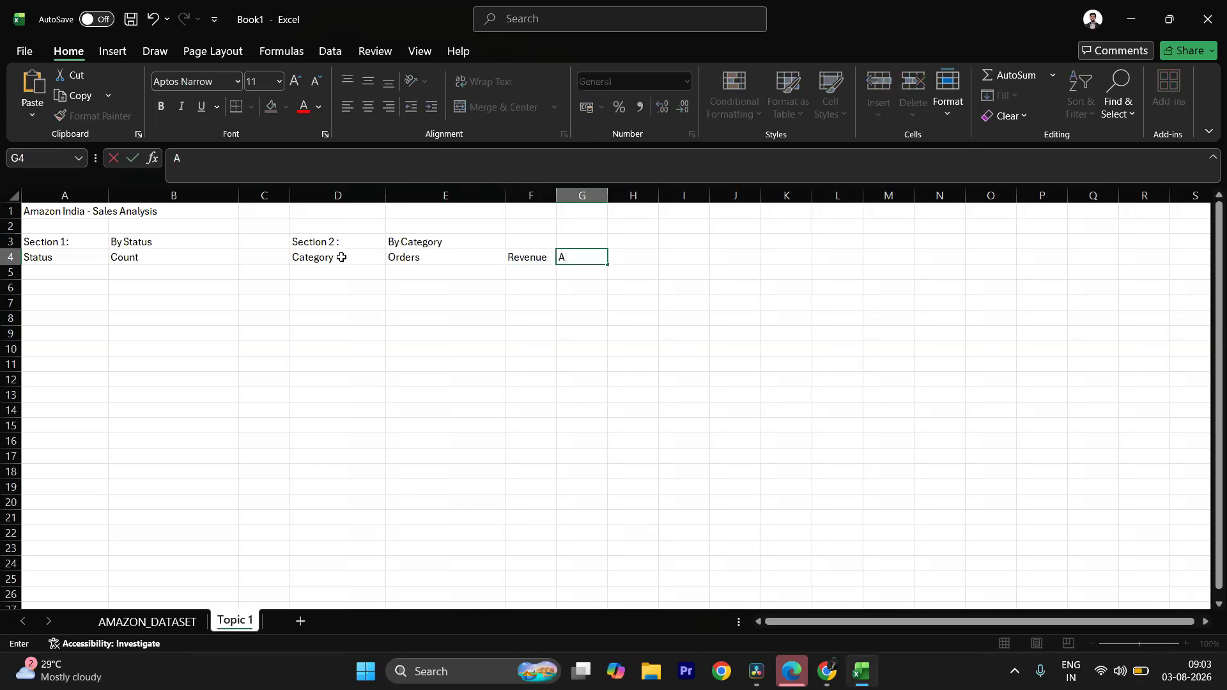
{"action": "type", "text": "vg Value"}
{"action": "key", "text": "Tab"}
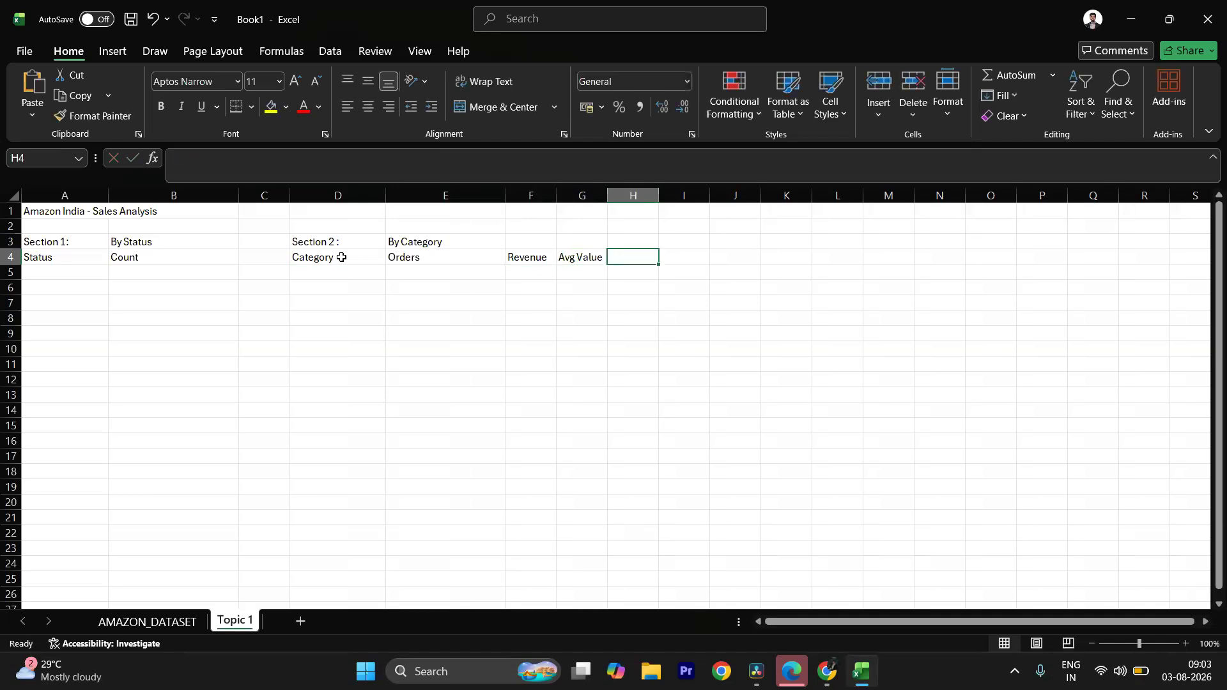
{"action": "left_click_drag", "start_coordinate": [557, 194], "coordinate": [665, 194]}
{"action": "left_click", "coordinate": [696, 288]}
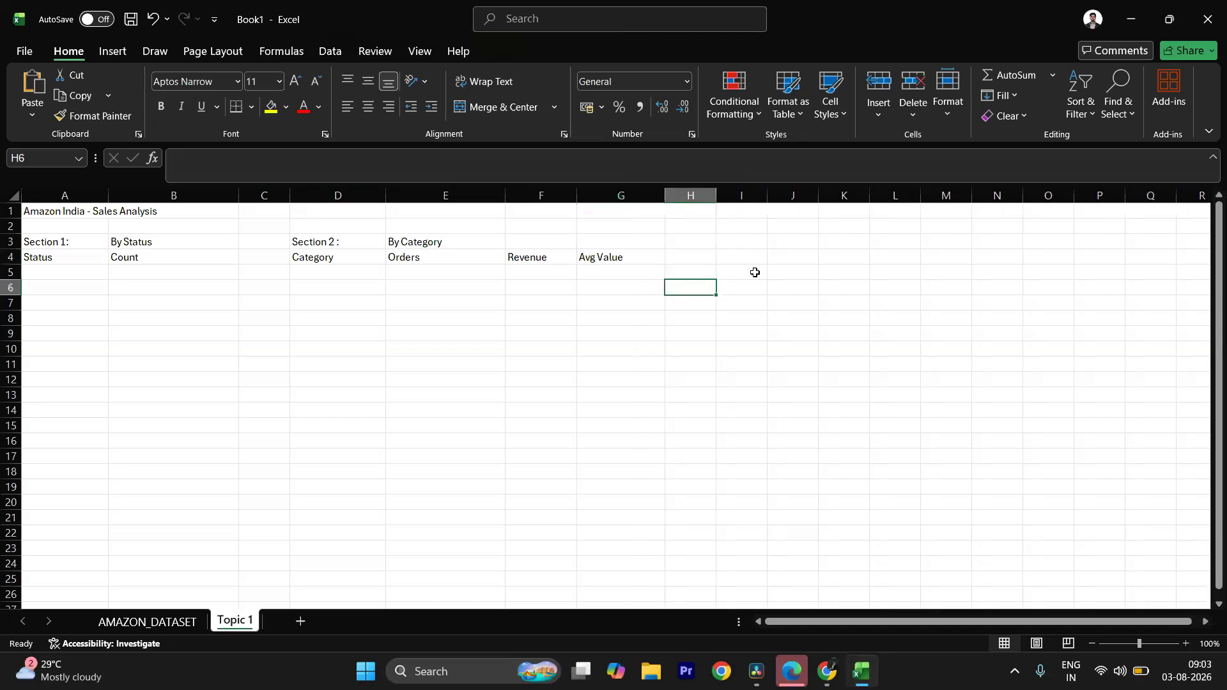
Step: Enter "Section 3 :" in I3 and "By state" in J3, and widen columns I and J
{"action": "left_click", "coordinate": [755, 241]}
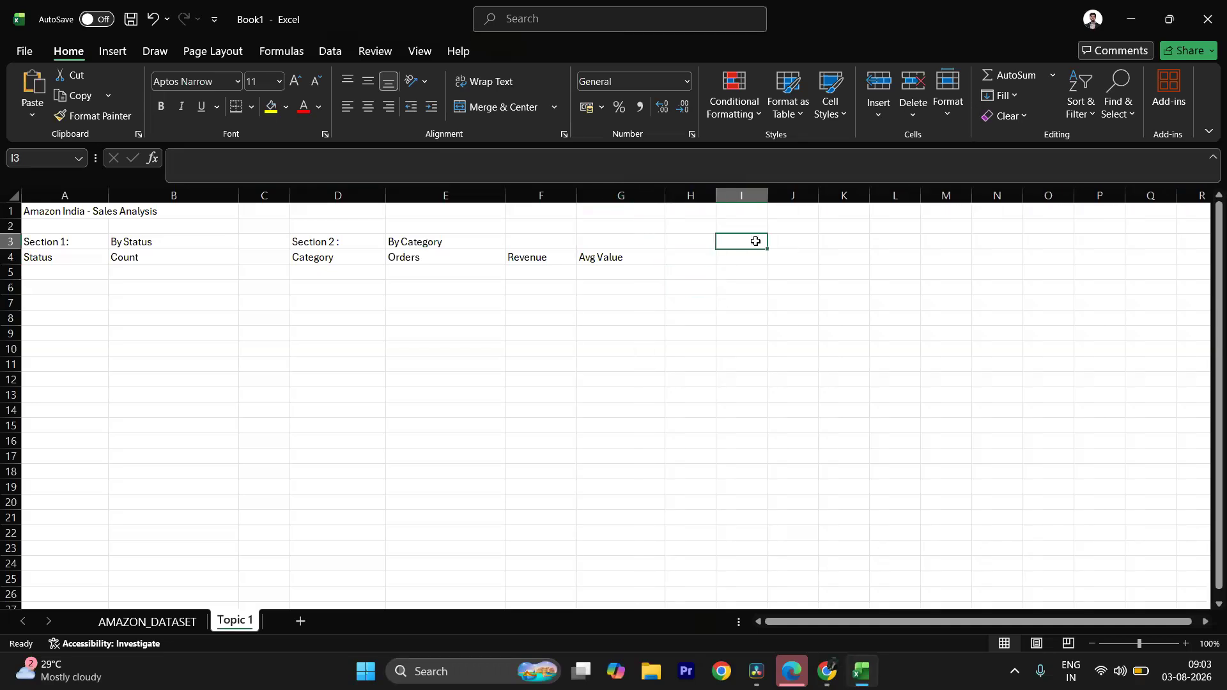
{"action": "type", "text": "Sec"}
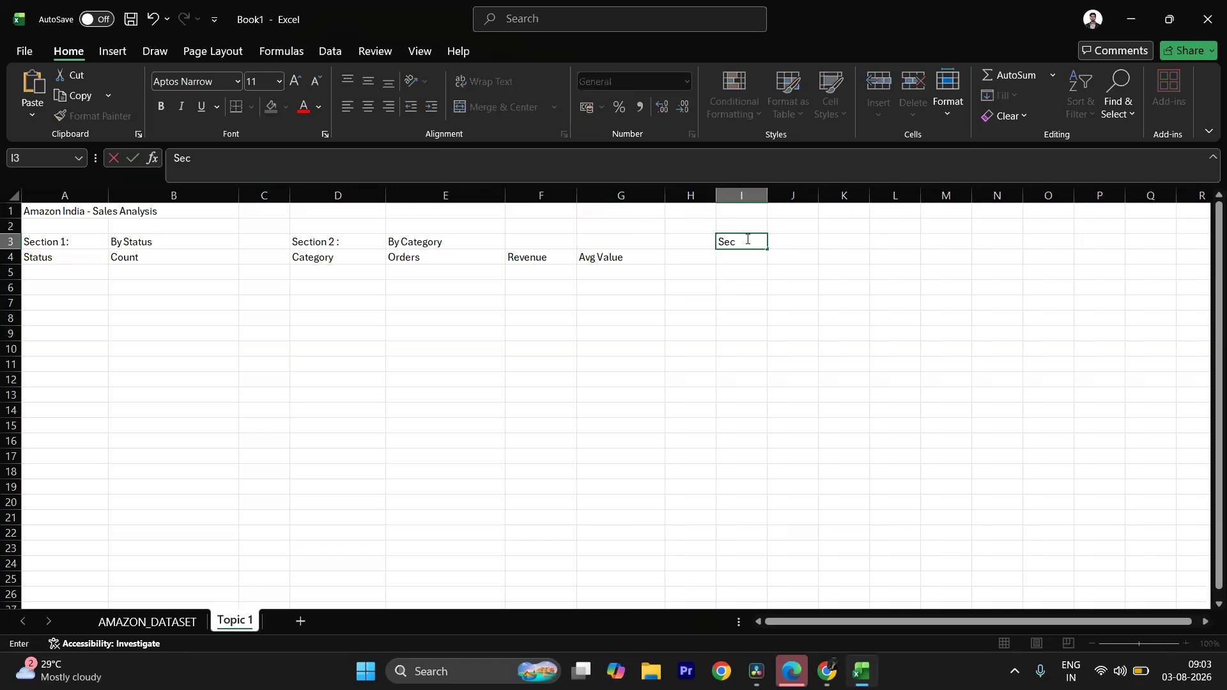
{"action": "type", "text": "tion 3 :"}
{"action": "key", "text": "Tab"}
{"action": "type", "text": "By state"}
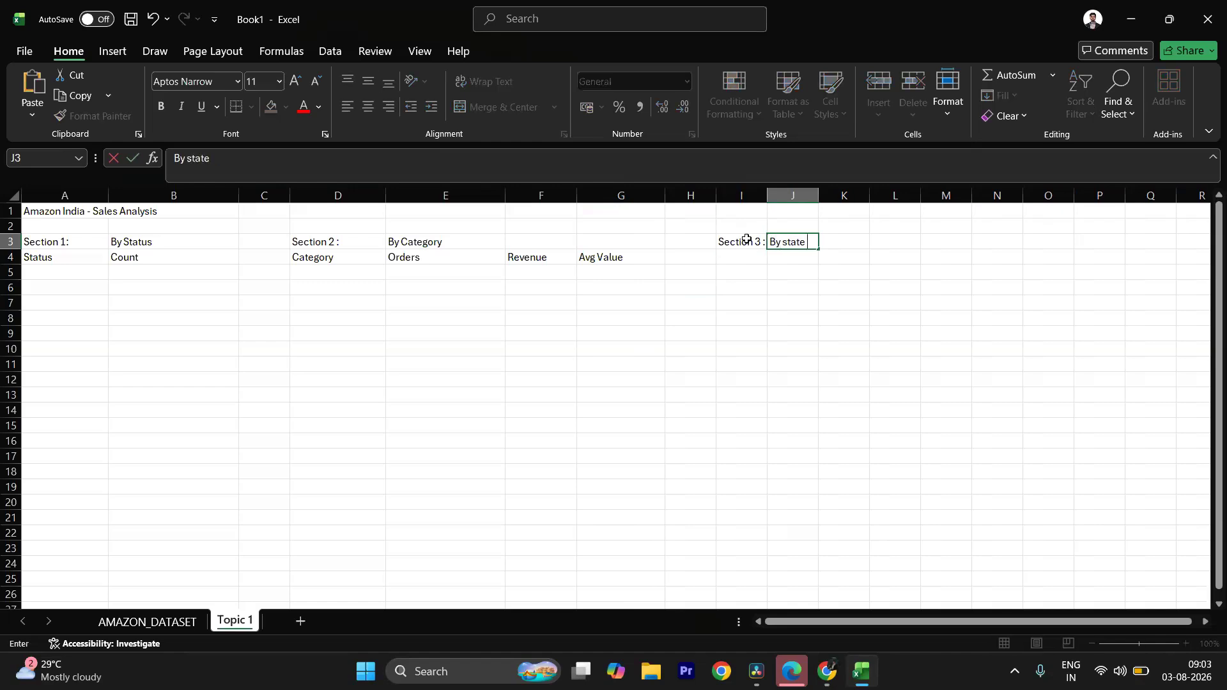
{"action": "left_click", "coordinate": [769, 197]}
{"action": "left_click_drag", "start_coordinate": [769, 198], "coordinate": [922, 196]}
{"action": "left_click", "coordinate": [474, 245]}
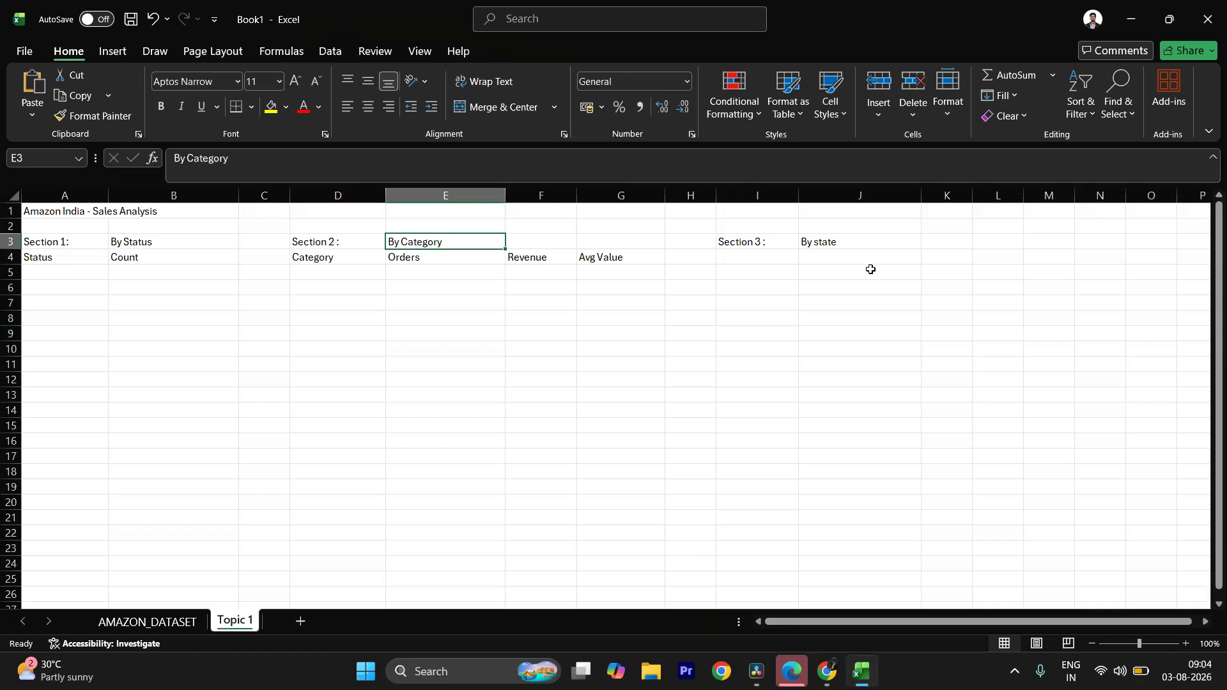
Step: Copy the status text "Shipped" from cell C14 of the AMAZON_DATASET sheet into cell A5 of the Topic 1 sheet
{"action": "left_click", "coordinate": [76, 276]}
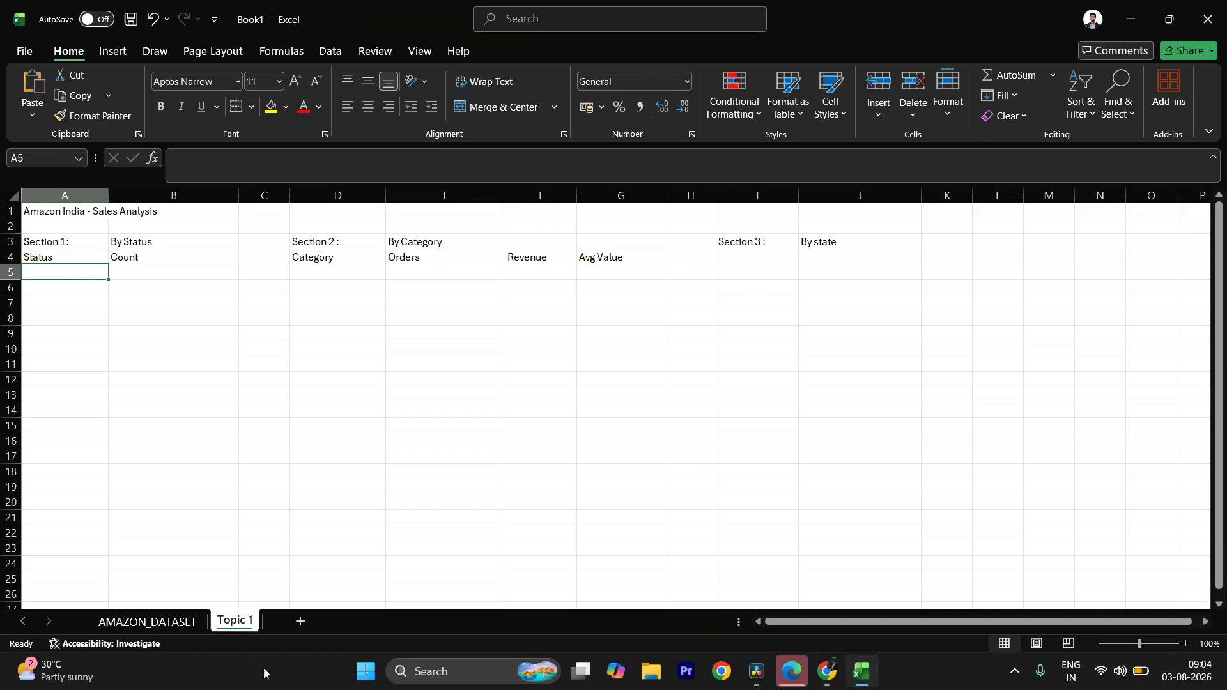
{"action": "left_click", "coordinate": [130, 622]}
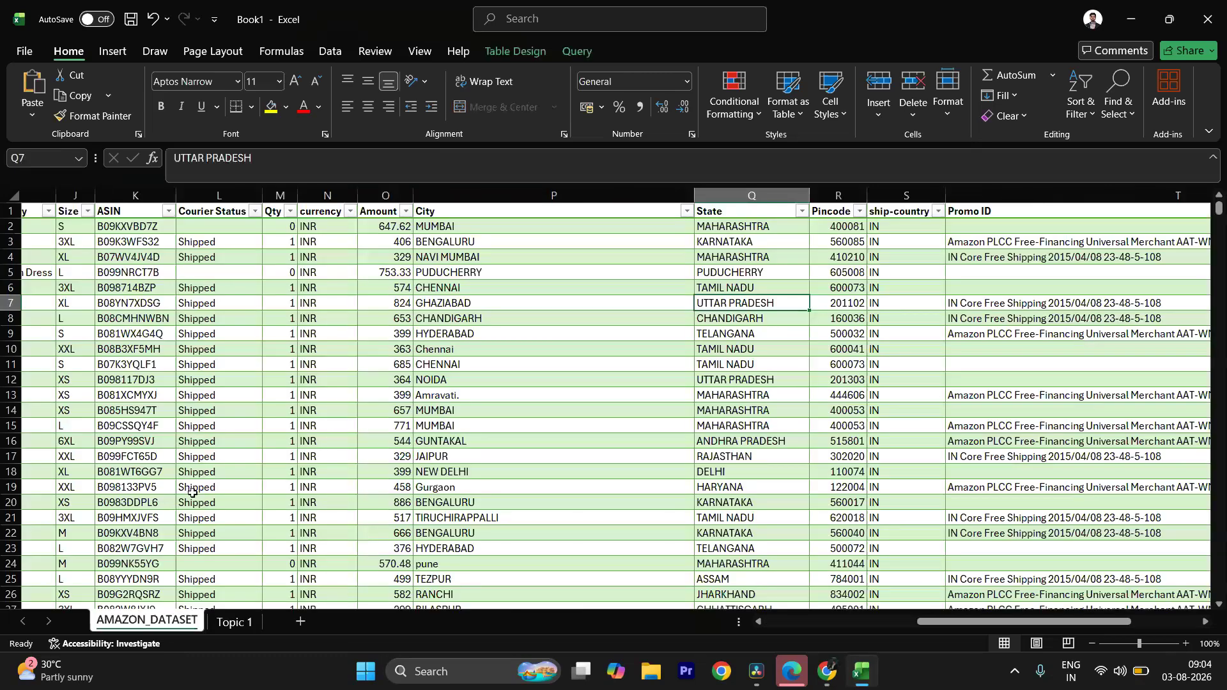
{"action": "left_click_drag", "start_coordinate": [920, 623], "coordinate": [768, 626]}
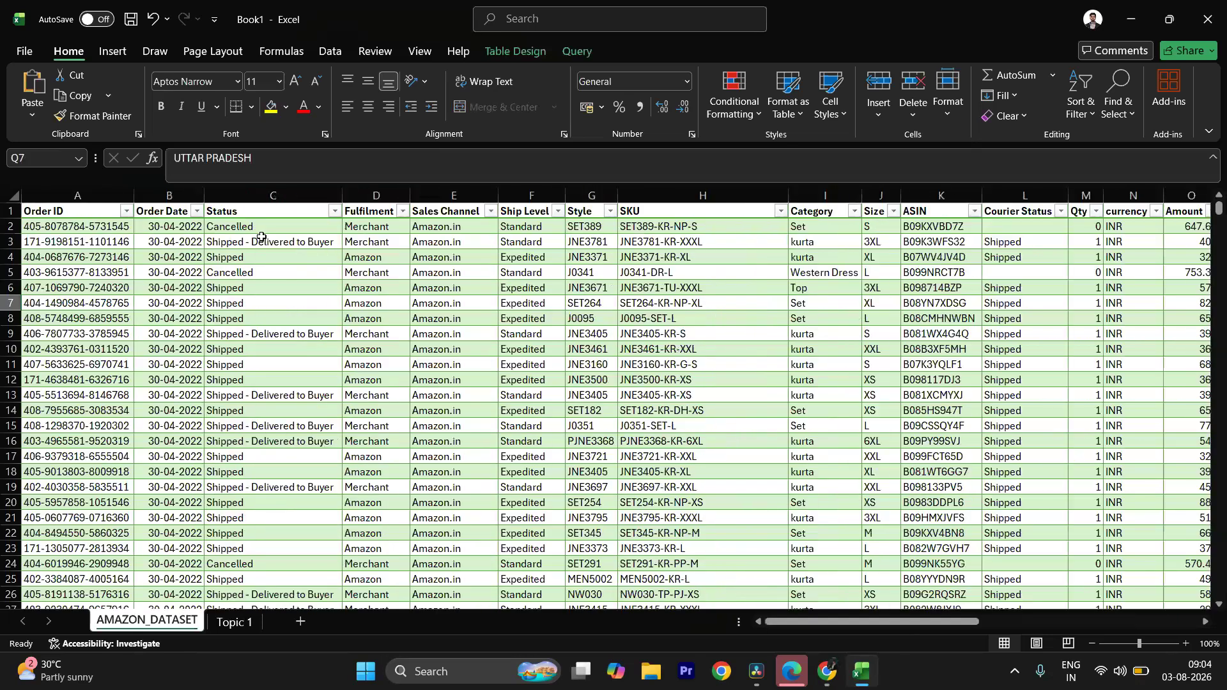
{"action": "left_click", "coordinate": [257, 222]}
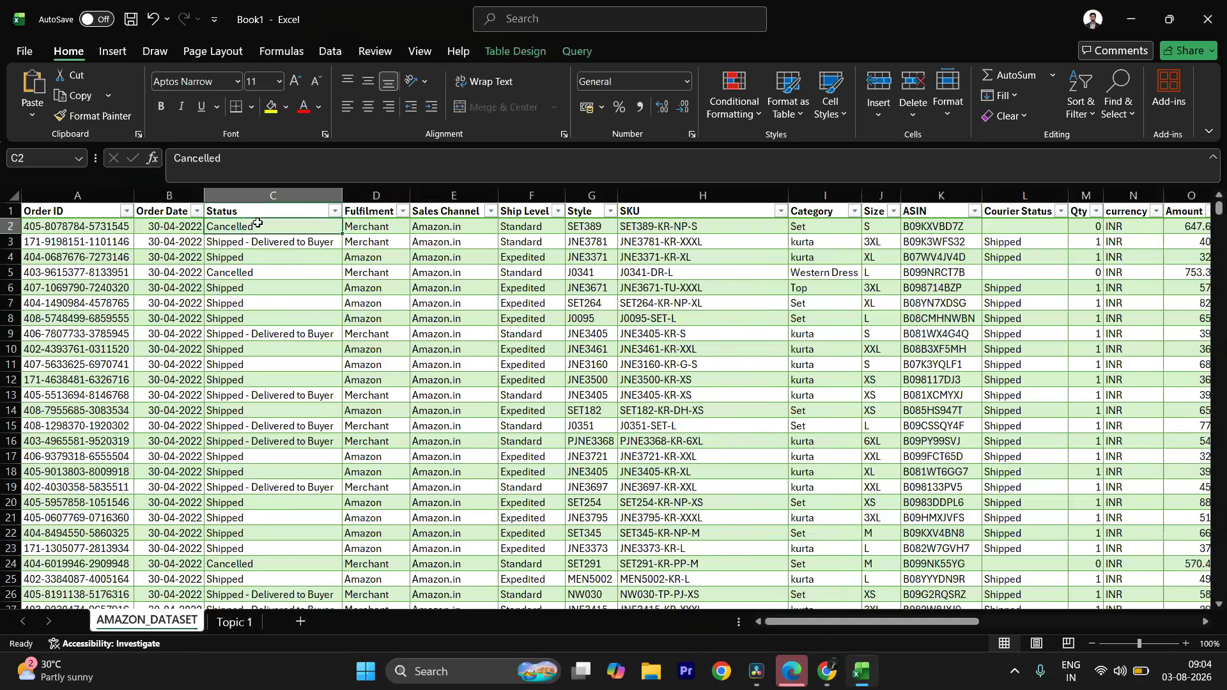
{"action": "left_click", "coordinate": [288, 304]}
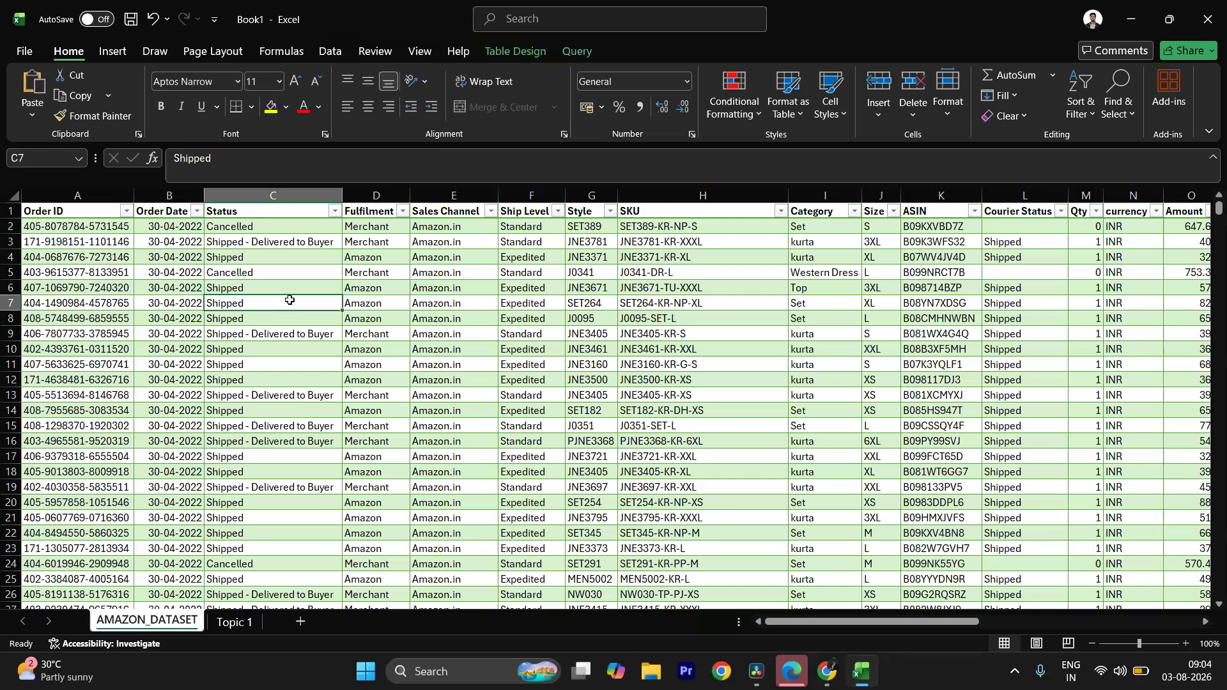
{"action": "left_click", "coordinate": [251, 408]}
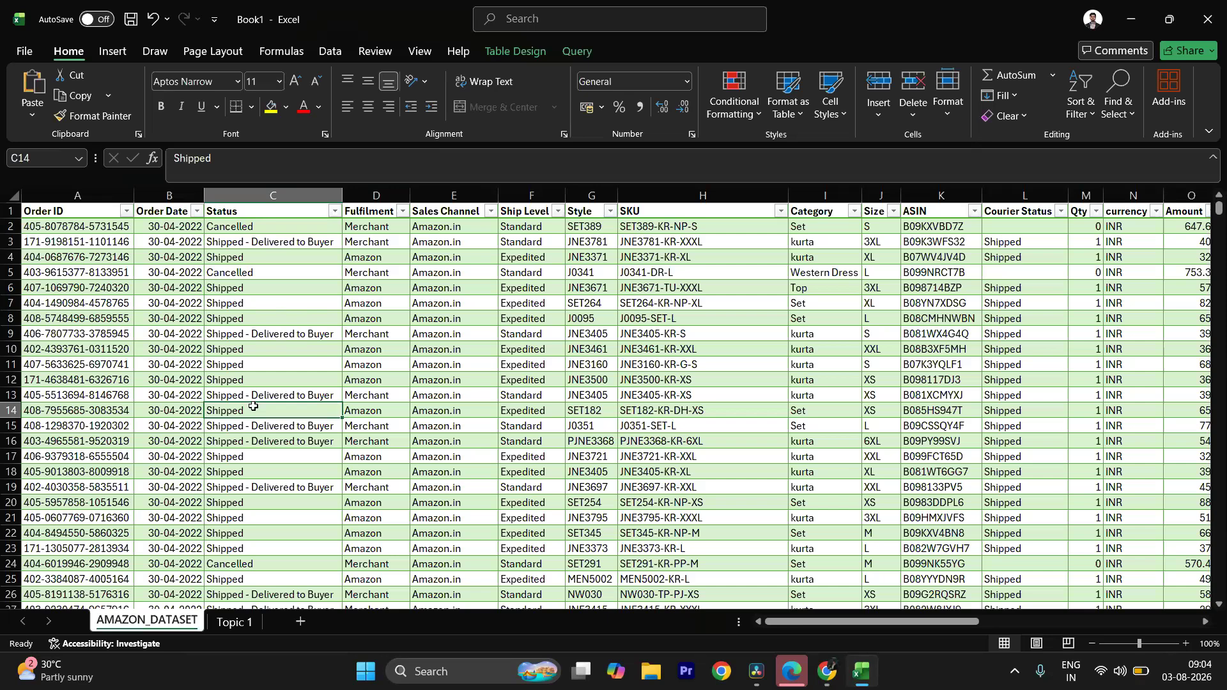
{"action": "double_click", "coordinate": [263, 407]}
{"action": "double_click", "coordinate": [263, 407]}
{"action": "key", "text": "ctrl+c"}
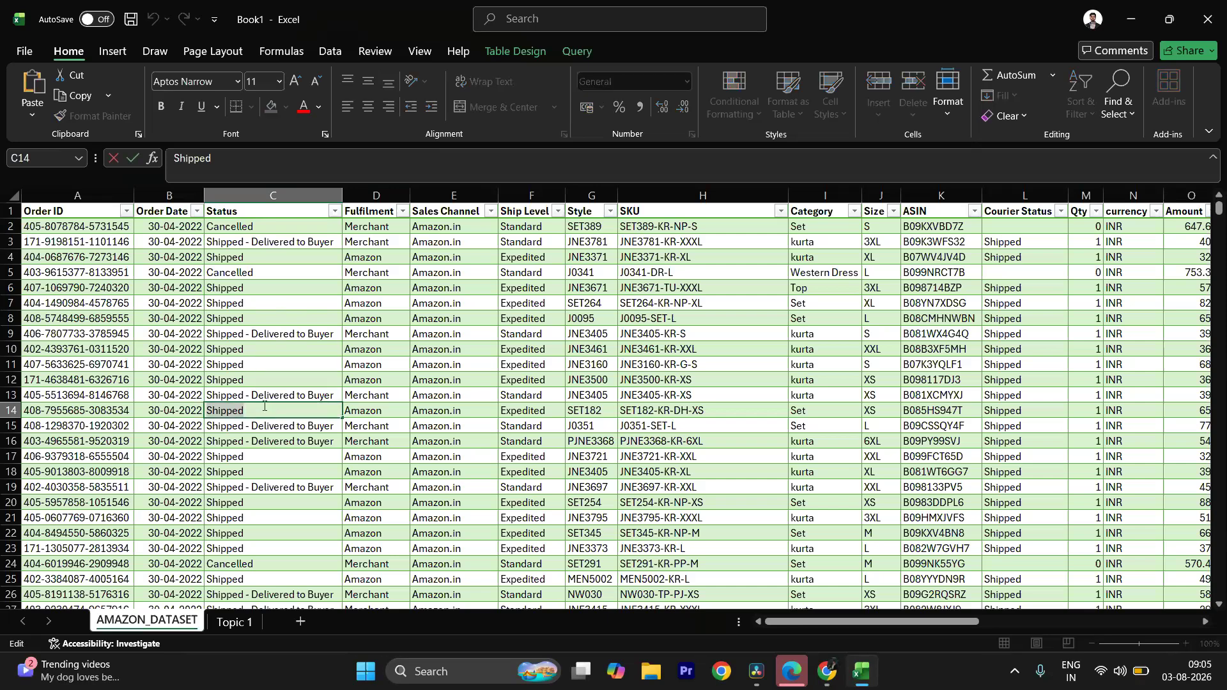
{"action": "left_click", "coordinate": [234, 622]}
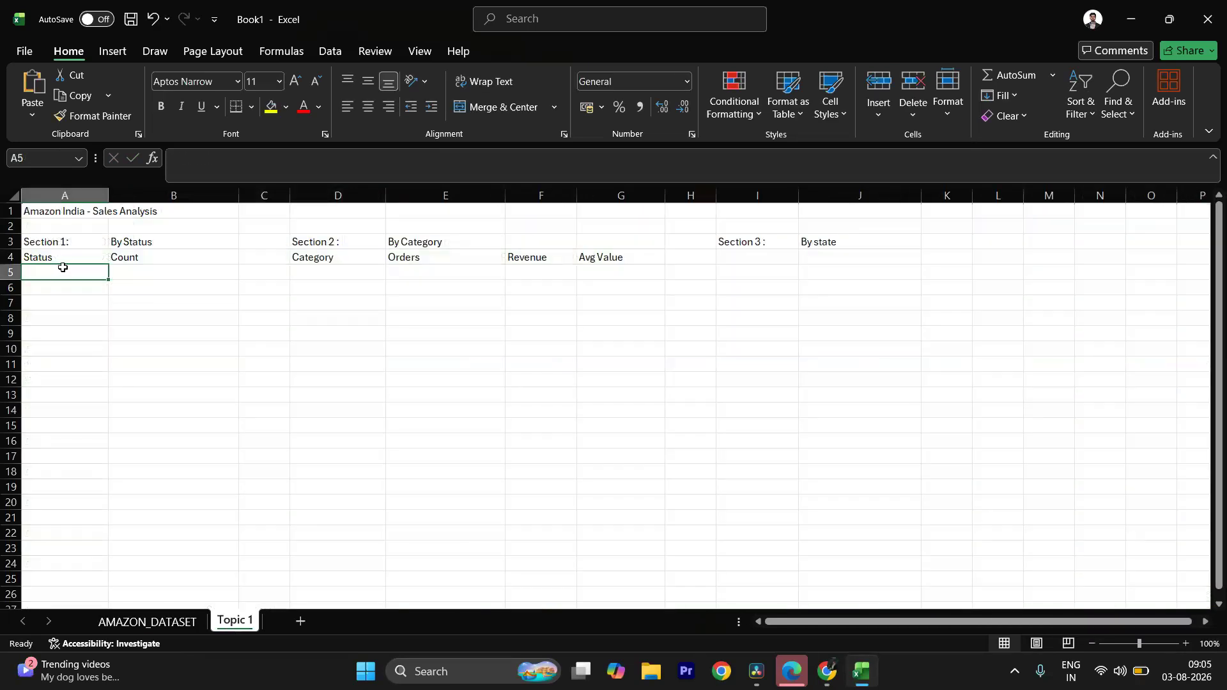
{"action": "key", "text": "ctrl+v"}
{"action": "left_click", "coordinate": [74, 299]}
{"action": "left_click", "coordinate": [84, 272]}
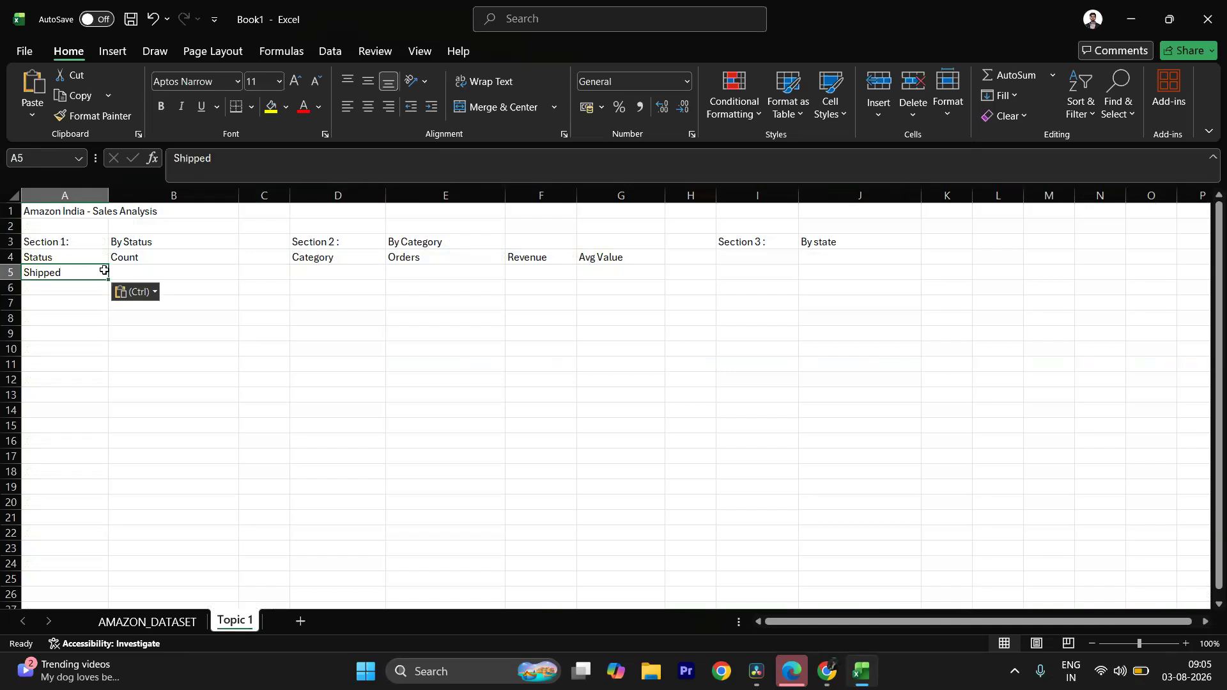
Step: Start a COUNTIFS formula in B5 that references the amazon table as its criteria range
{"action": "left_click", "coordinate": [151, 271]}
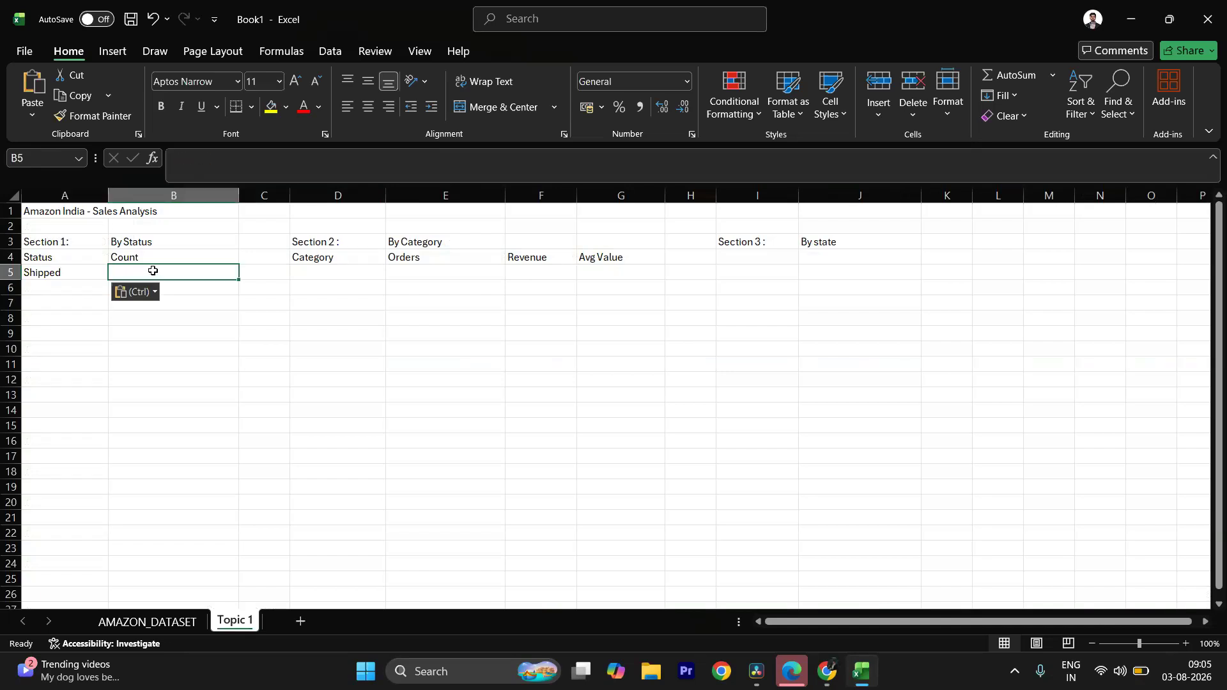
{"action": "type", "text": "=co"}
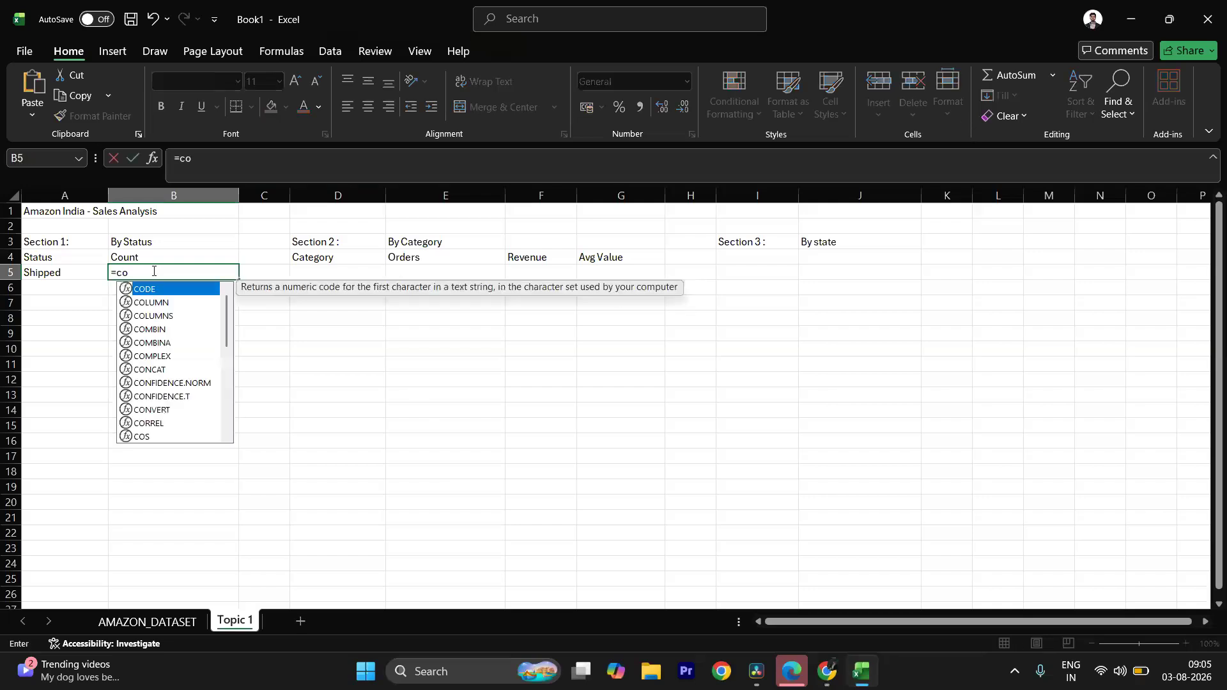
{"action": "type", "text": "unt"}
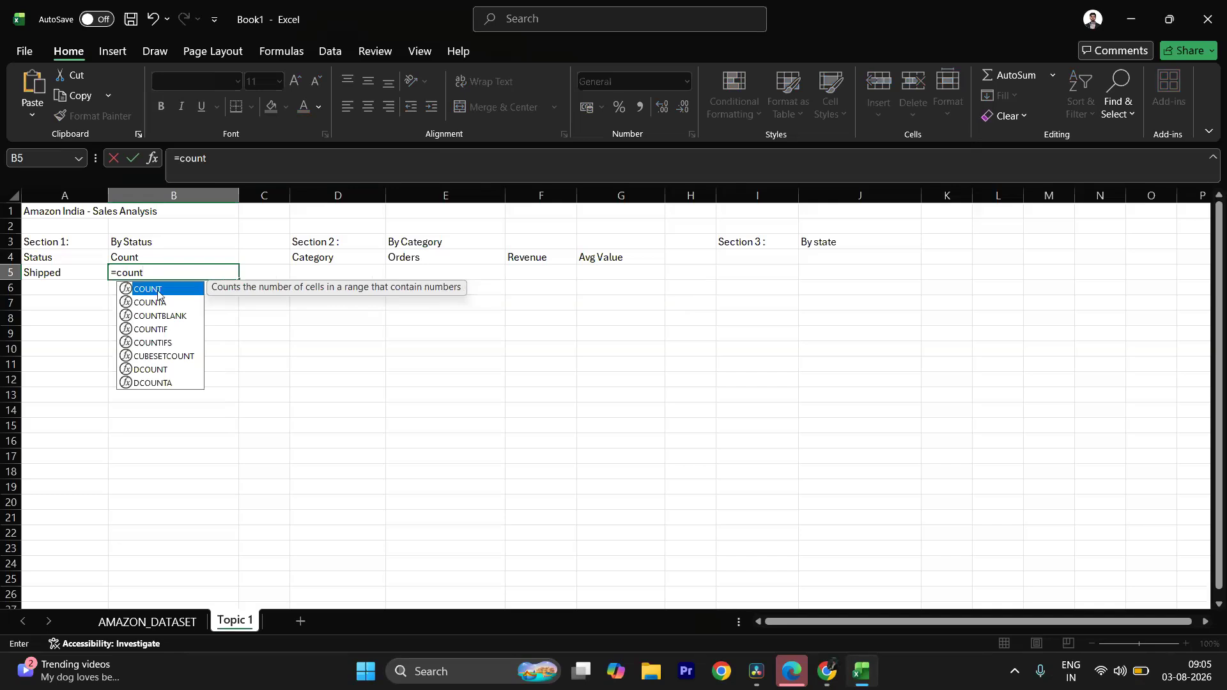
{"action": "double_click", "coordinate": [169, 343]}
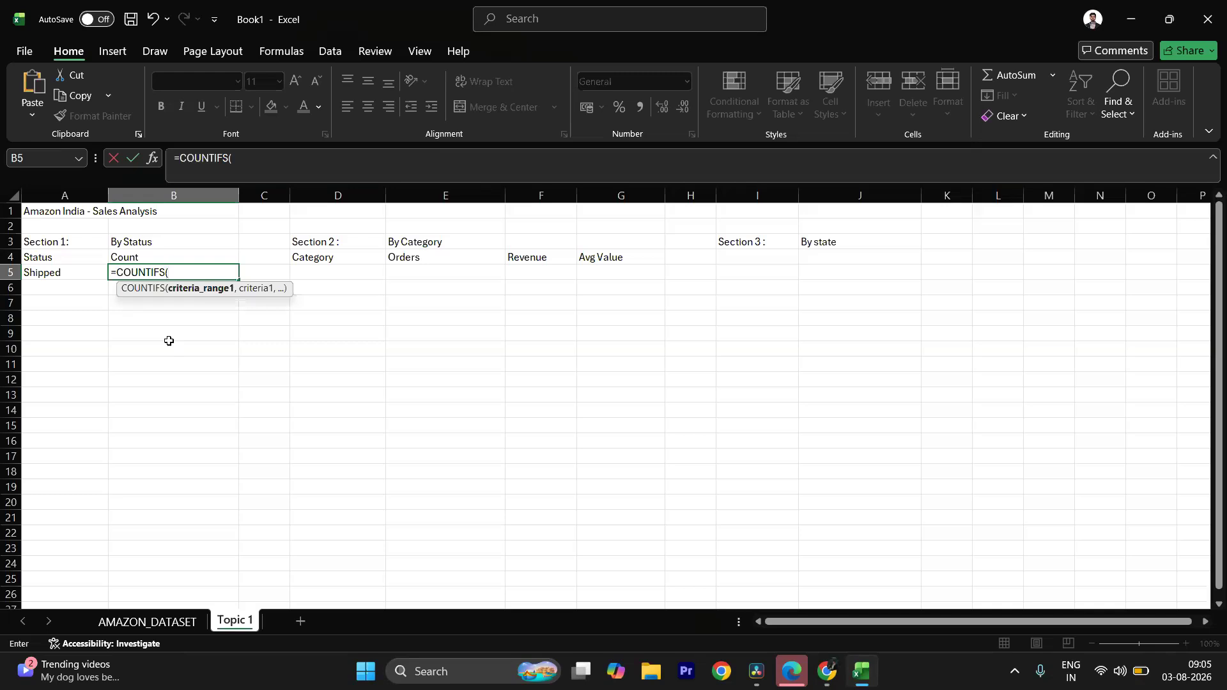
{"action": "type", "text": "am"}
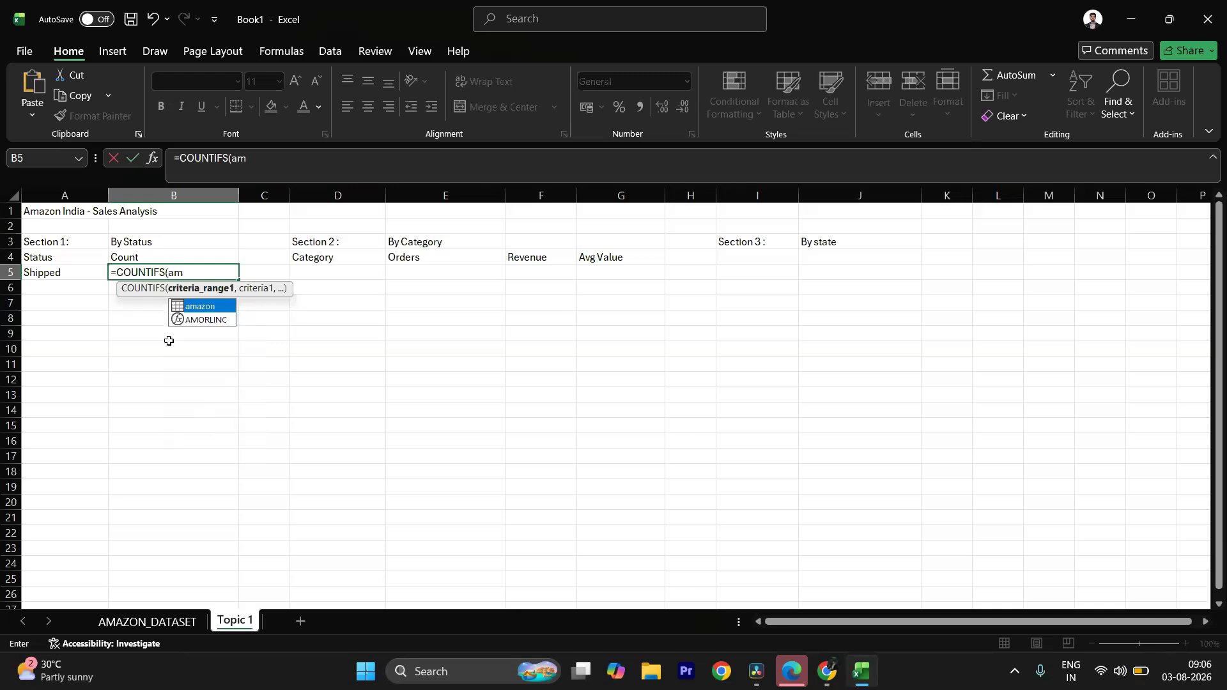
{"action": "double_click", "coordinate": [209, 303]}
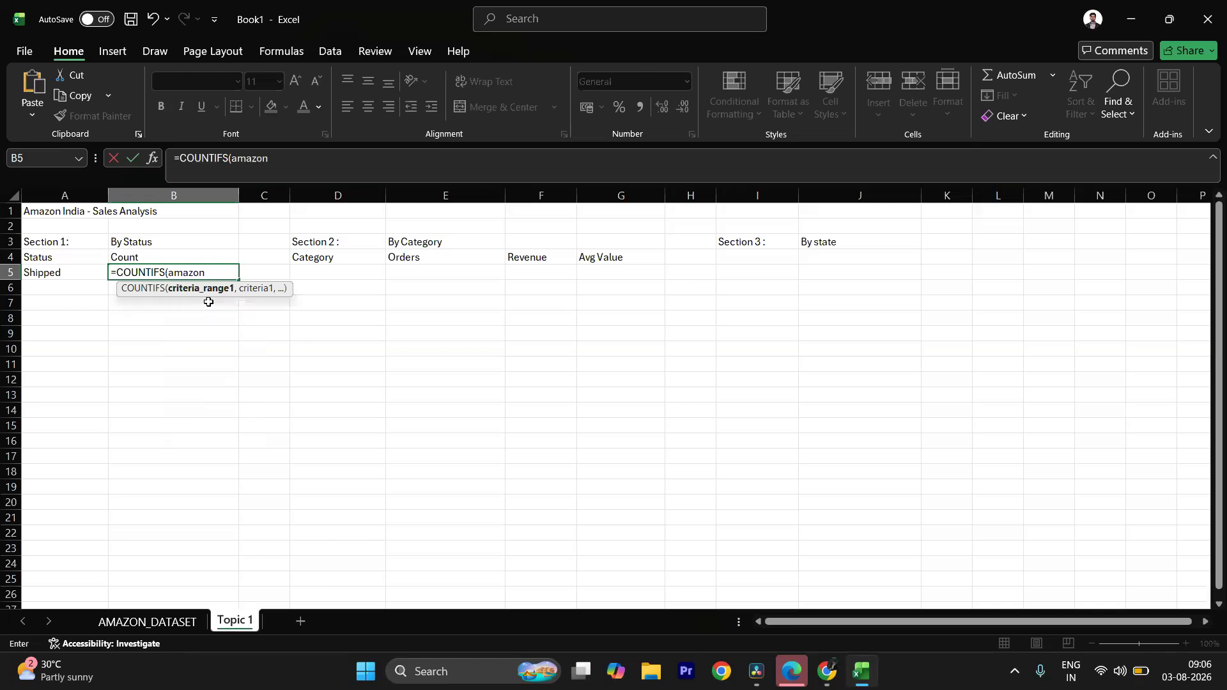
Step: Complete the B5 formula as =COUNTIFS(amazon[Status], "Shipped") and enter it
{"action": "type", "text": "["}
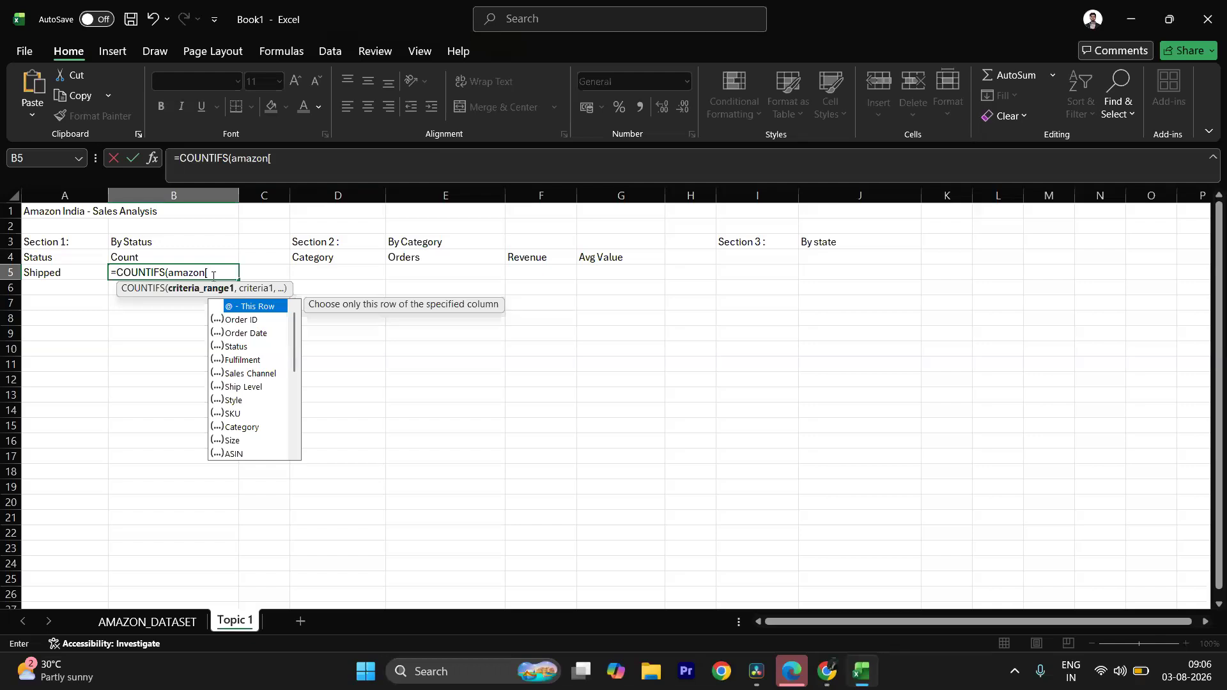
{"action": "type", "text": "s"}
{"action": "key", "text": "BackSpace"}
{"action": "scroll", "coordinate": [265, 398], "scroll_direction": "down", "scroll_amount": 5}
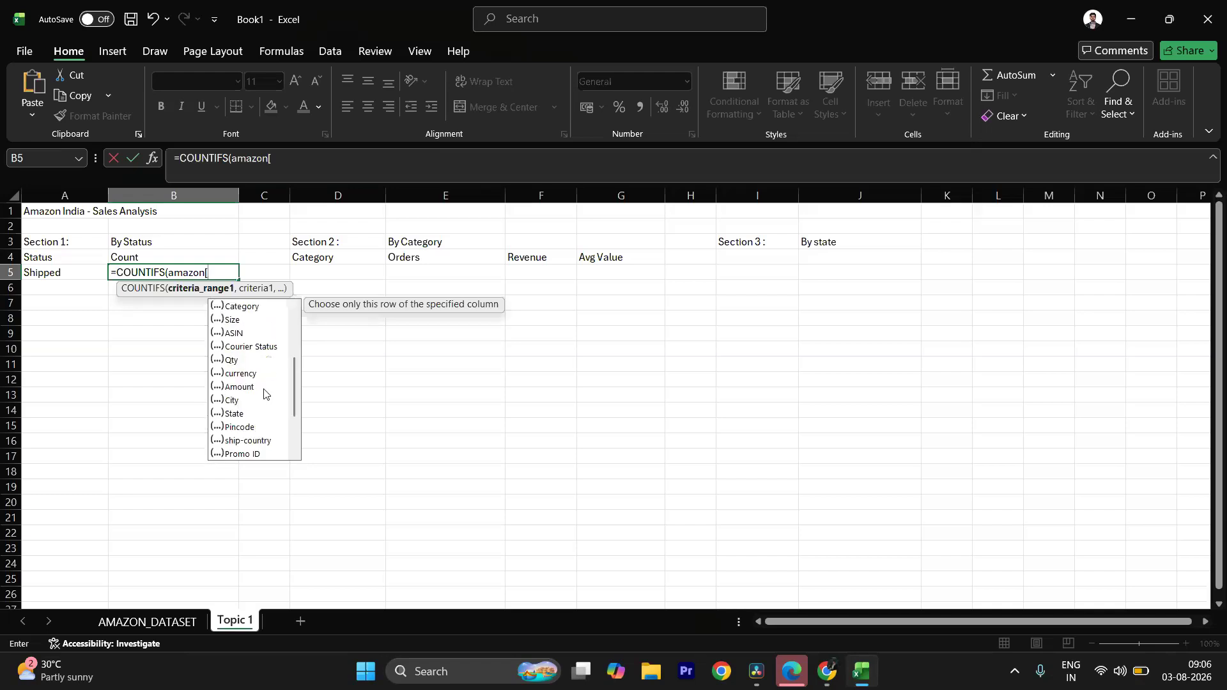
{"action": "scroll", "coordinate": [265, 397], "scroll_direction": "up", "scroll_amount": 3}
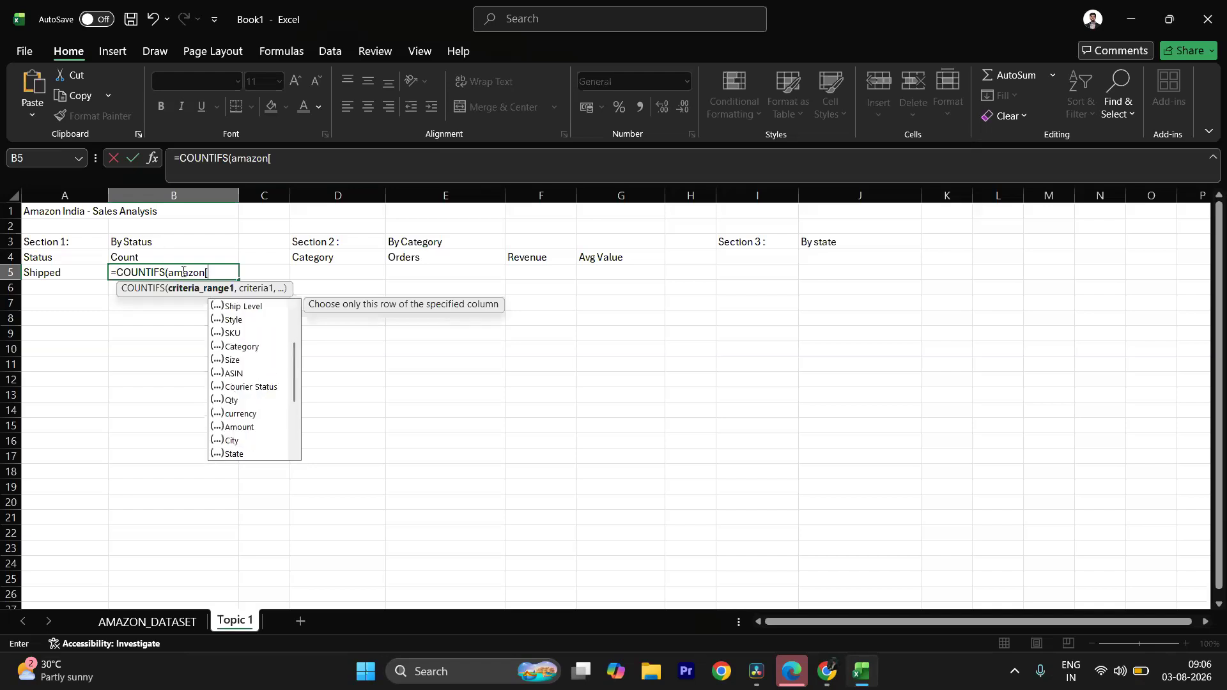
{"action": "scroll", "coordinate": [253, 401], "scroll_direction": "up", "scroll_amount": 2}
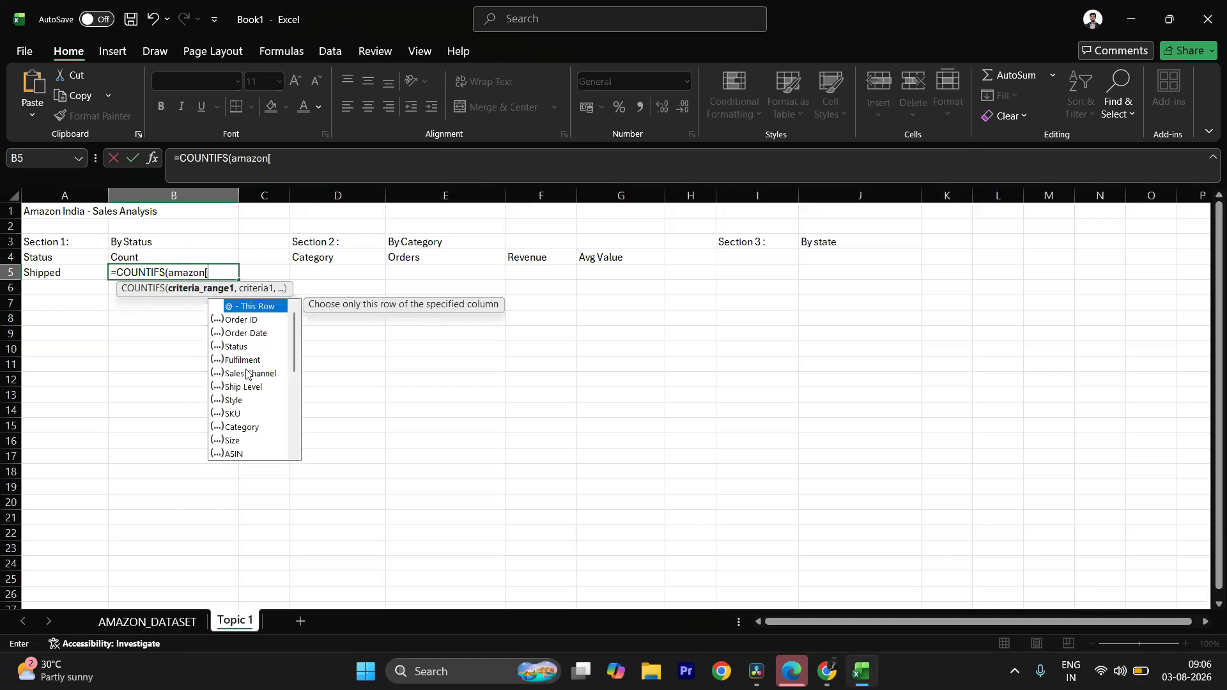
{"action": "scroll", "coordinate": [231, 384], "scroll_direction": "down", "scroll_amount": 5}
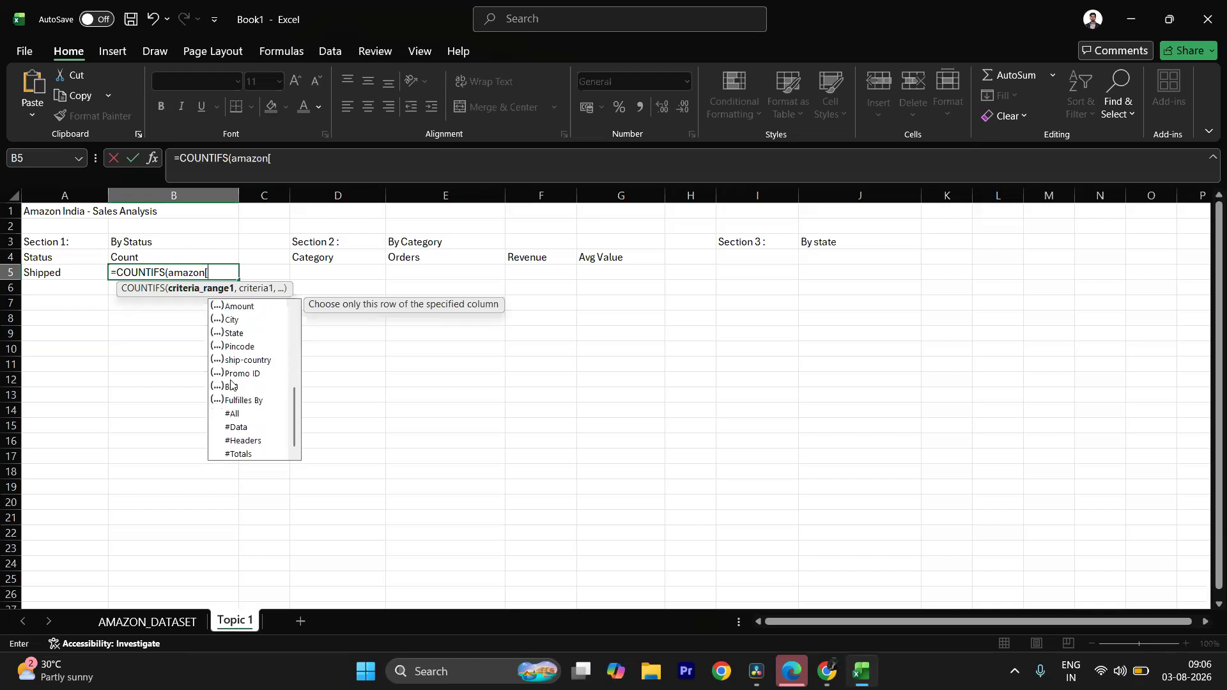
{"action": "scroll", "coordinate": [231, 385], "scroll_direction": "up", "scroll_amount": 5}
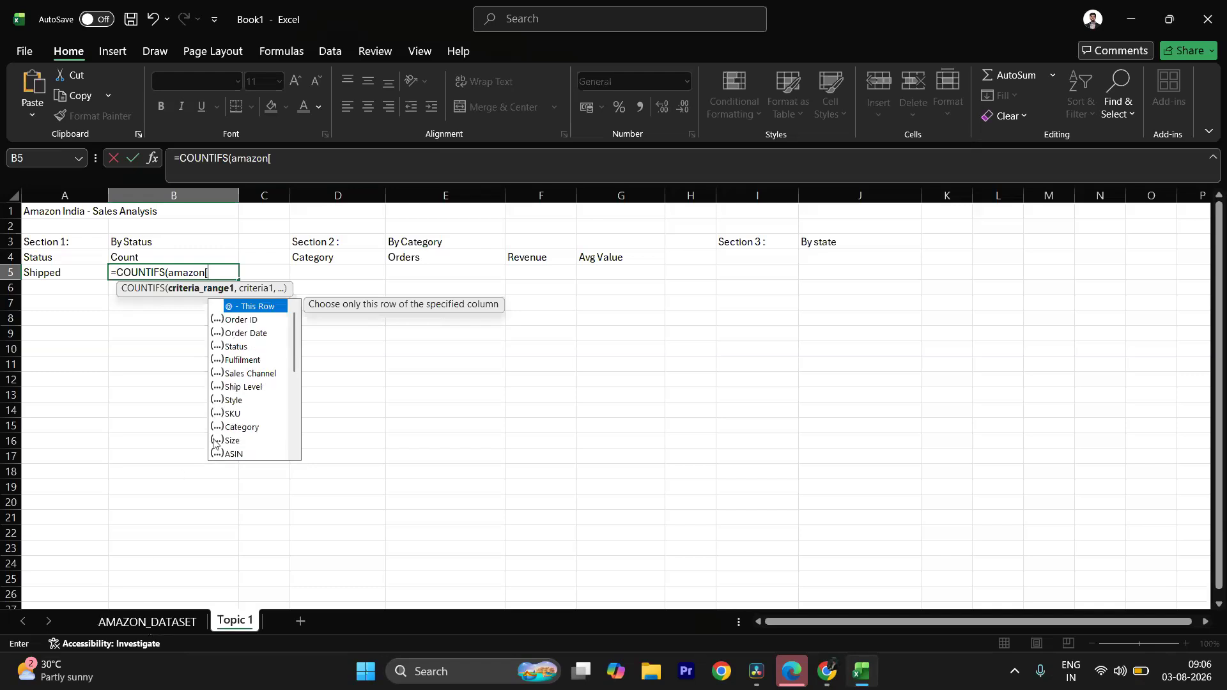
{"action": "left_click", "coordinate": [234, 347]}
{"action": "double_click", "coordinate": [234, 348]}
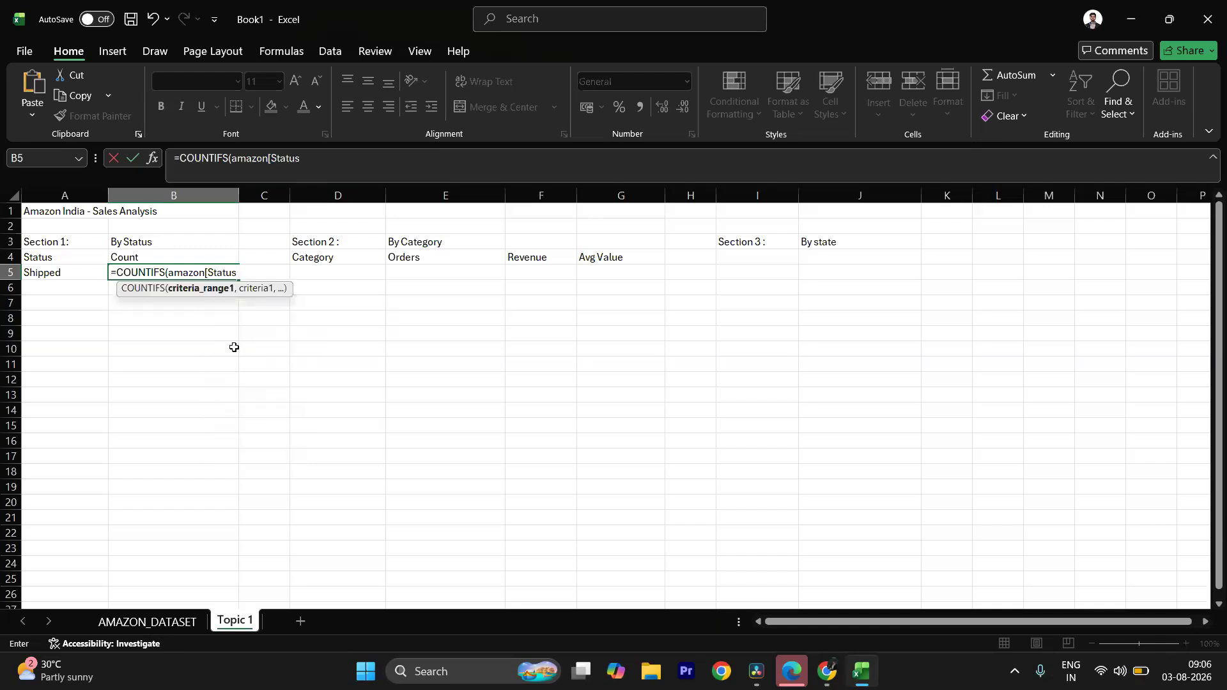
{"action": "type", "text": "],"}
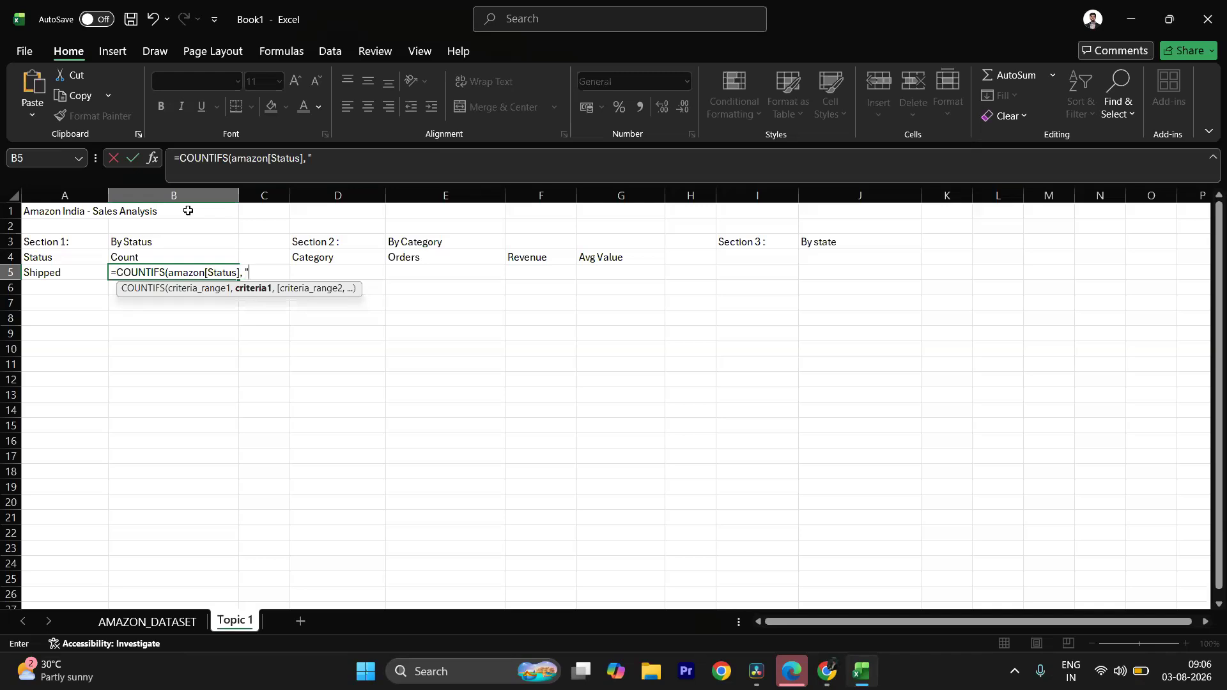
{"action": "type", "text": "Shipped\")"}
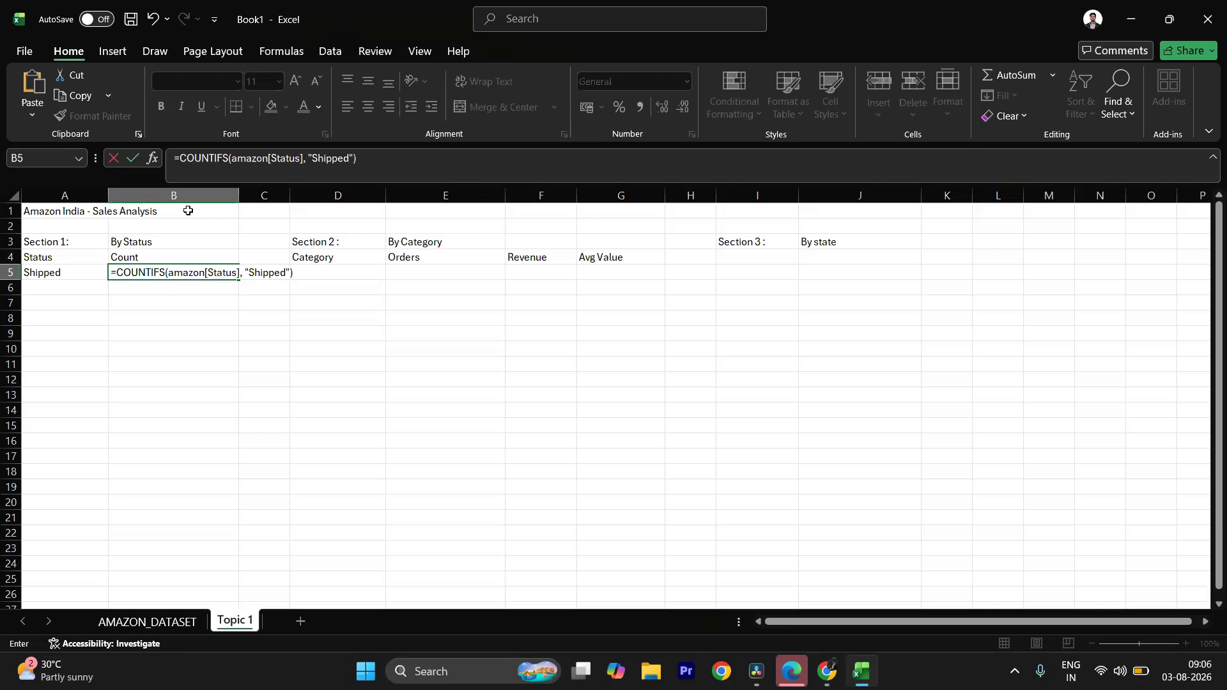
{"action": "key", "text": "Return"}
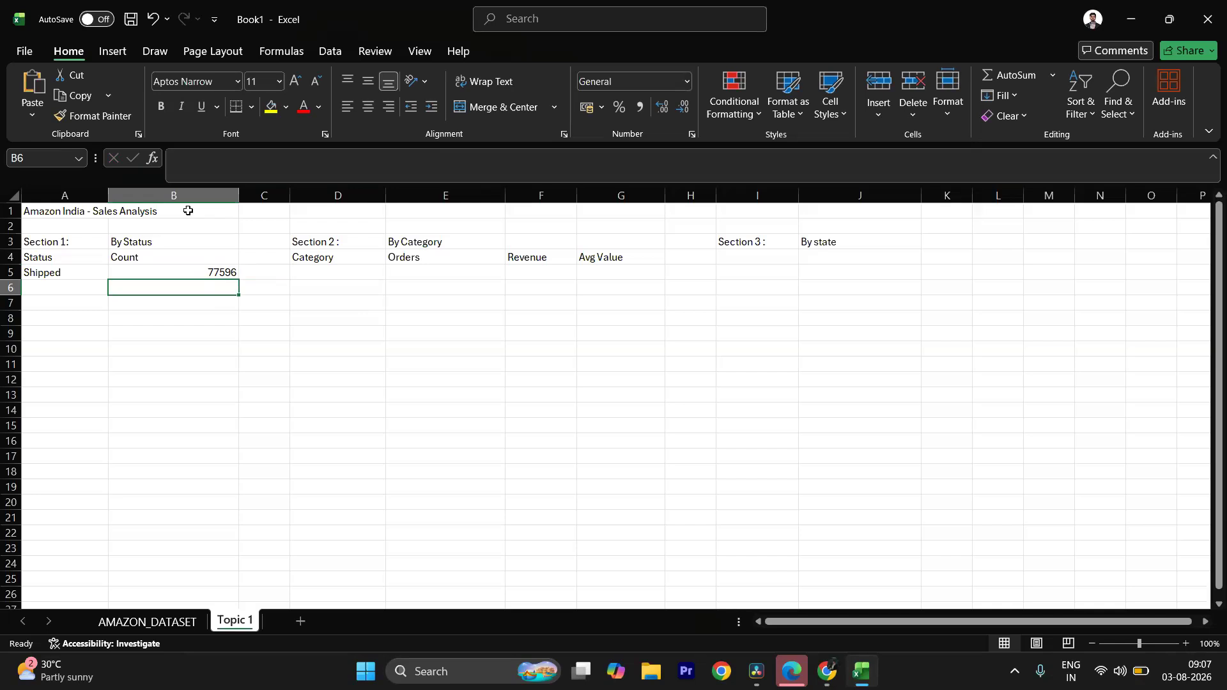
Step: Check how many Order ID entries the AMAZON_DATASET sheet holds, from A2 to the last row, and return to Topic 1
{"action": "left_click", "coordinate": [143, 626]}
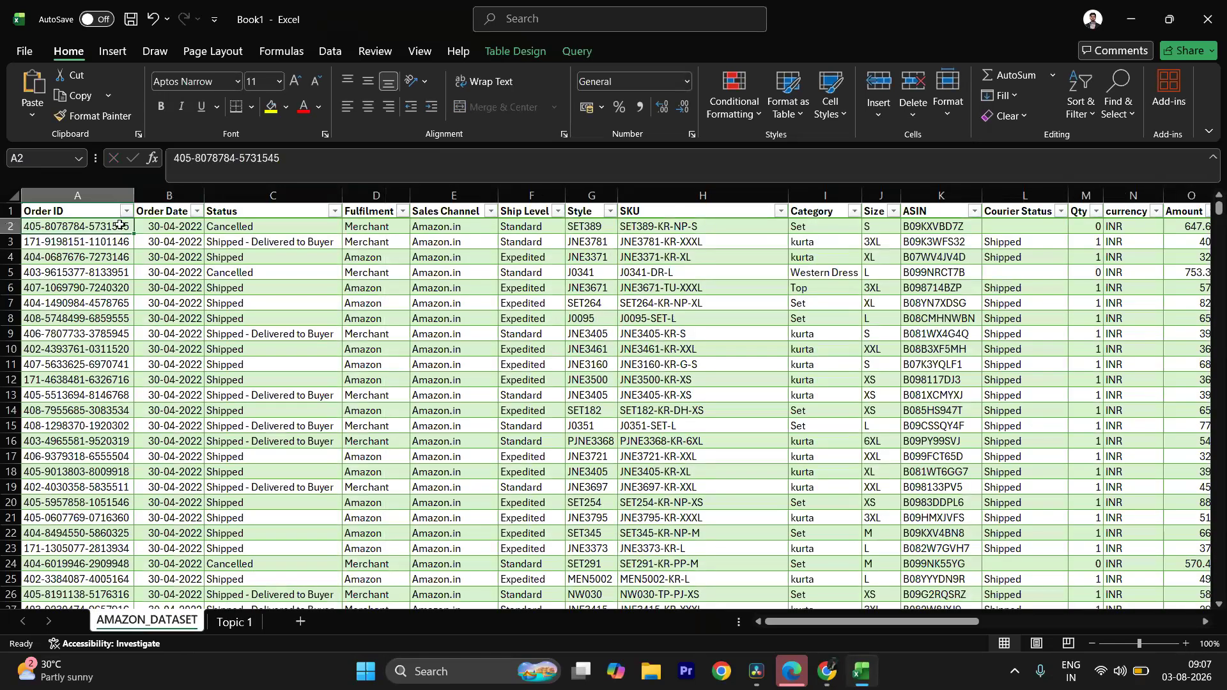
{"action": "key", "text": "ctrl+shift+Down"}
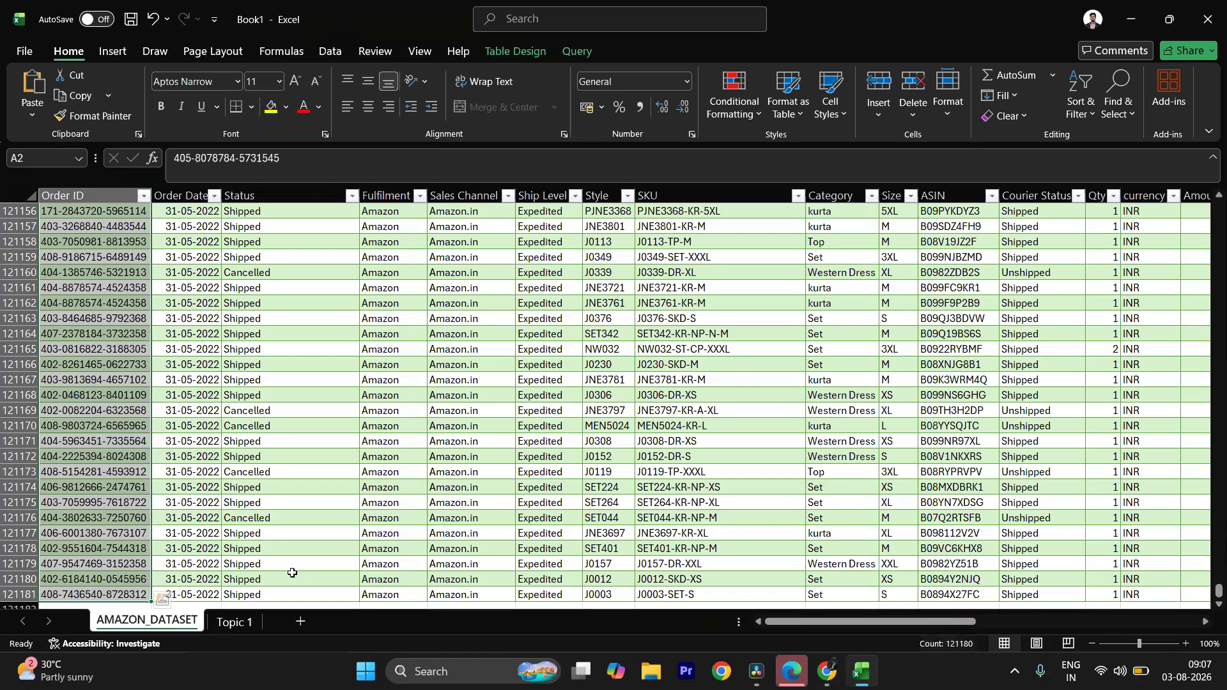
{"action": "left_click", "coordinate": [238, 622]}
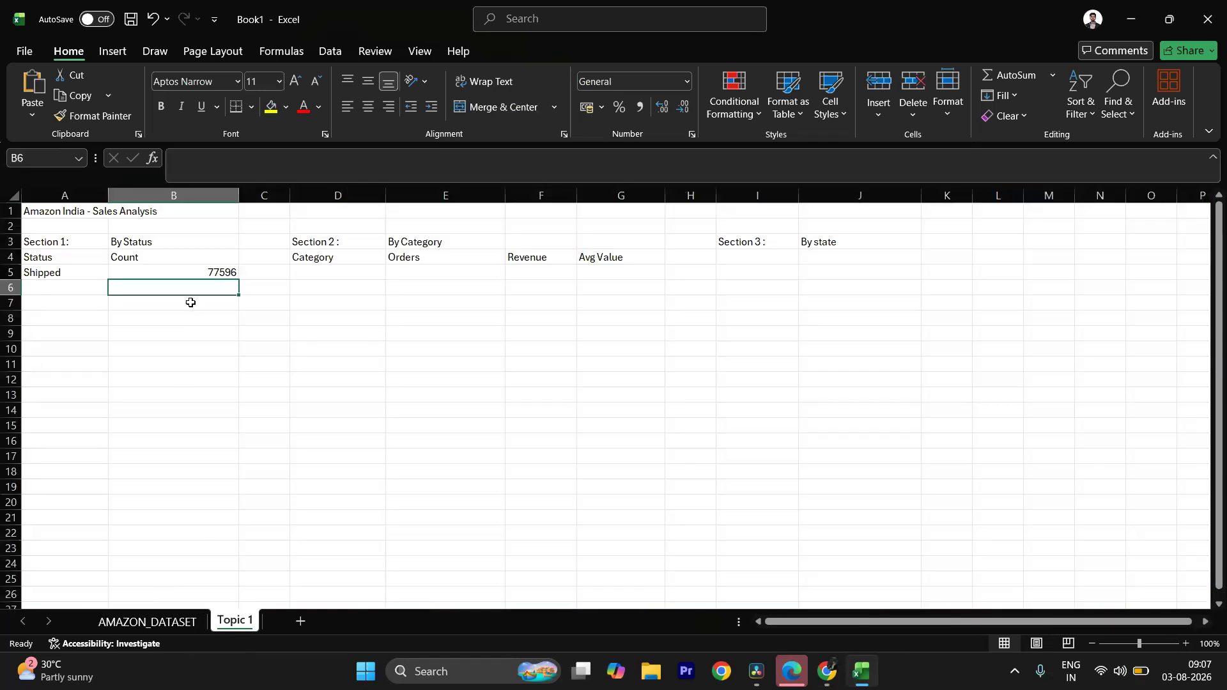
Step: Replace the "Shipped" criterion in the B5 formula with a reference to A5, giving =COUNTIFS(amazon[Status], A5)
{"action": "left_click", "coordinate": [193, 273]}
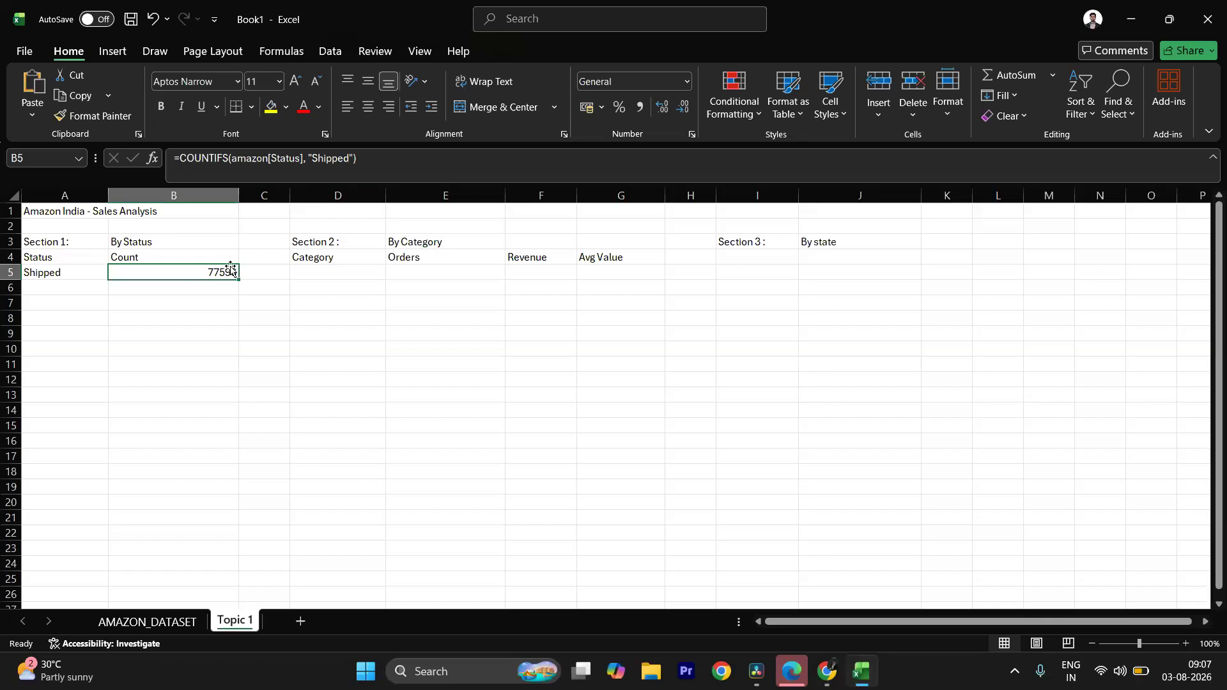
{"action": "left_click_drag", "start_coordinate": [309, 157], "coordinate": [352, 158]}
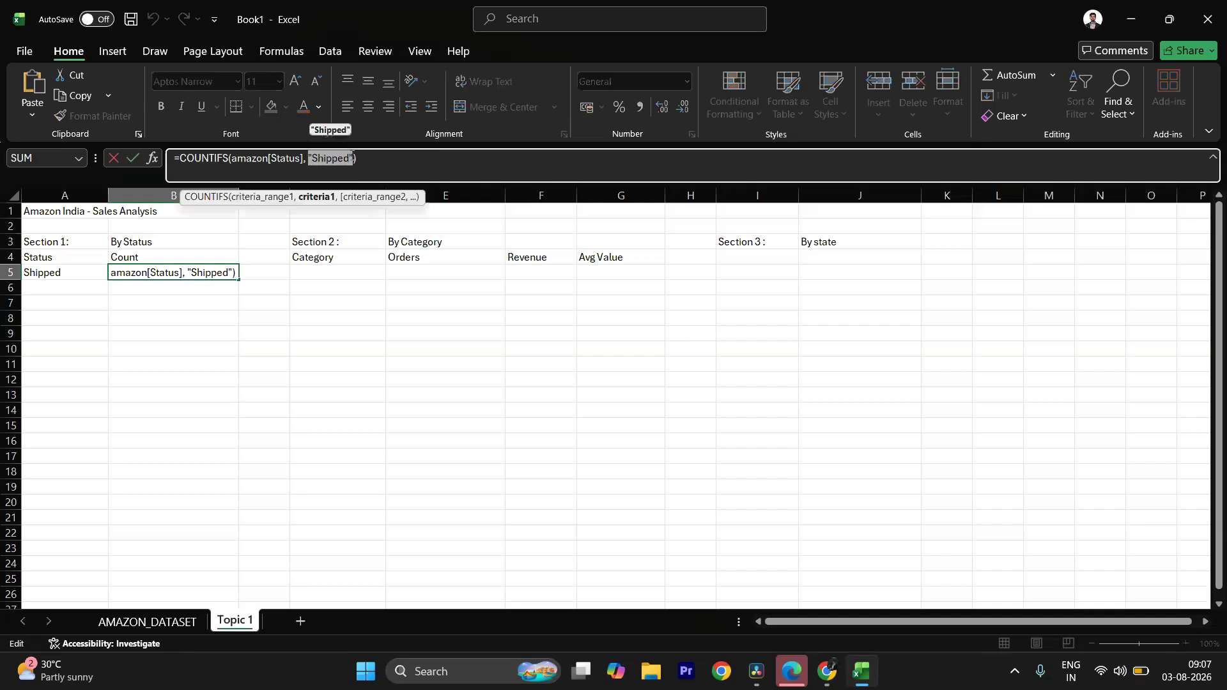
{"action": "key", "text": "BackSpace"}
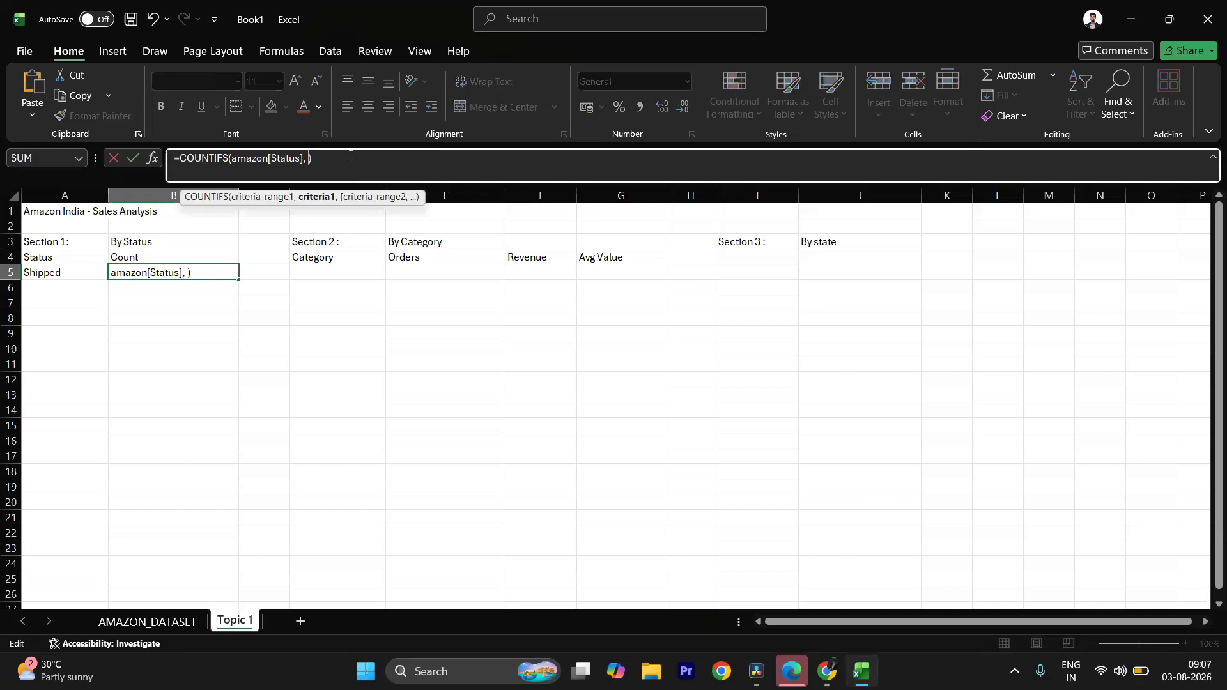
{"action": "left_click", "coordinate": [84, 272]}
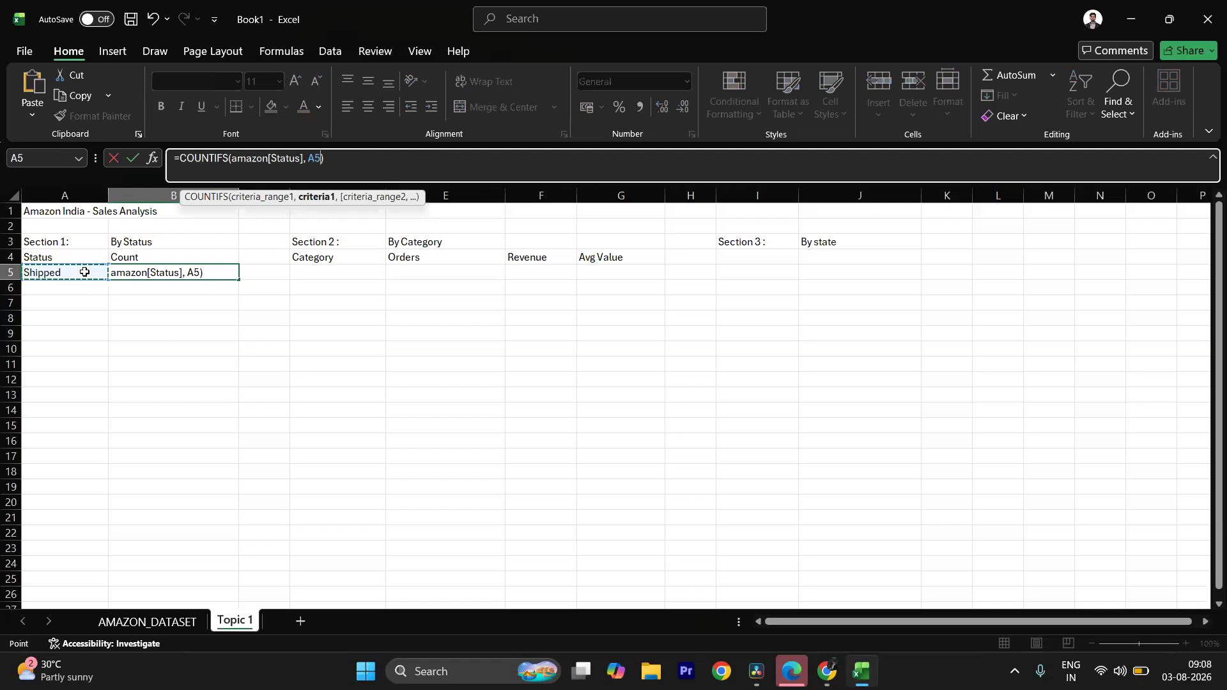
{"action": "key", "text": "Return"}
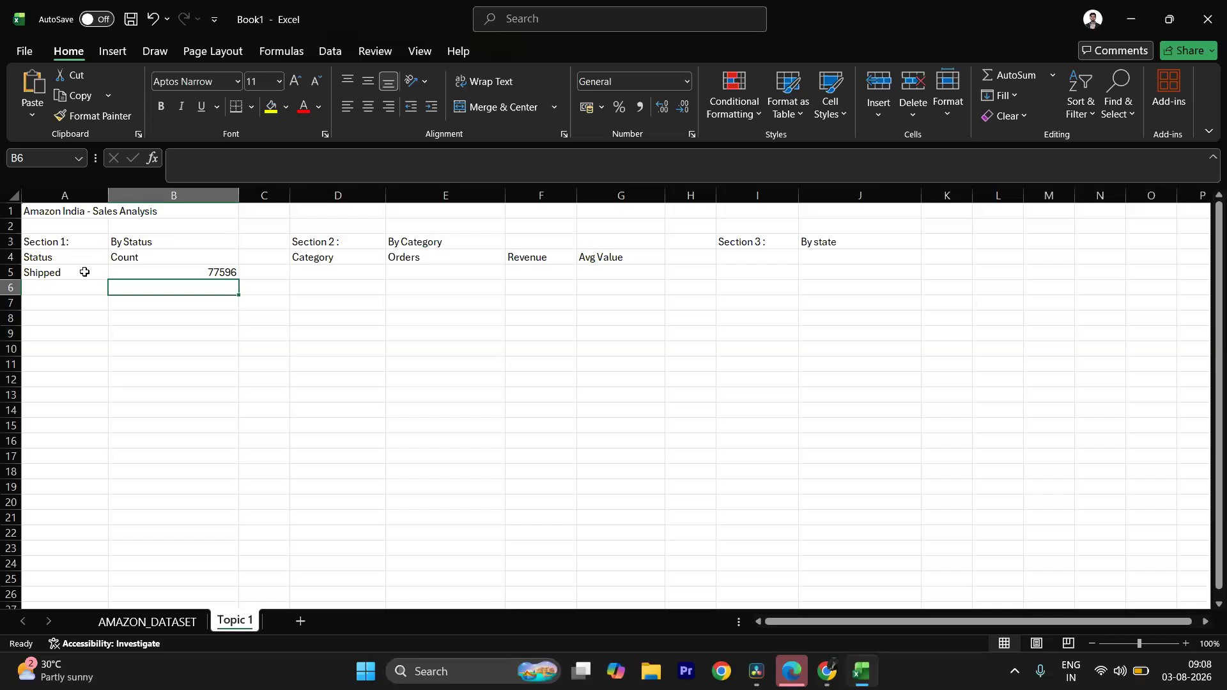
Step: Copy all Status column values from the amazon table on the AMAZON_DATASET sheet
{"action": "left_click", "coordinate": [195, 622]}
{"action": "left_click", "coordinate": [255, 221]}
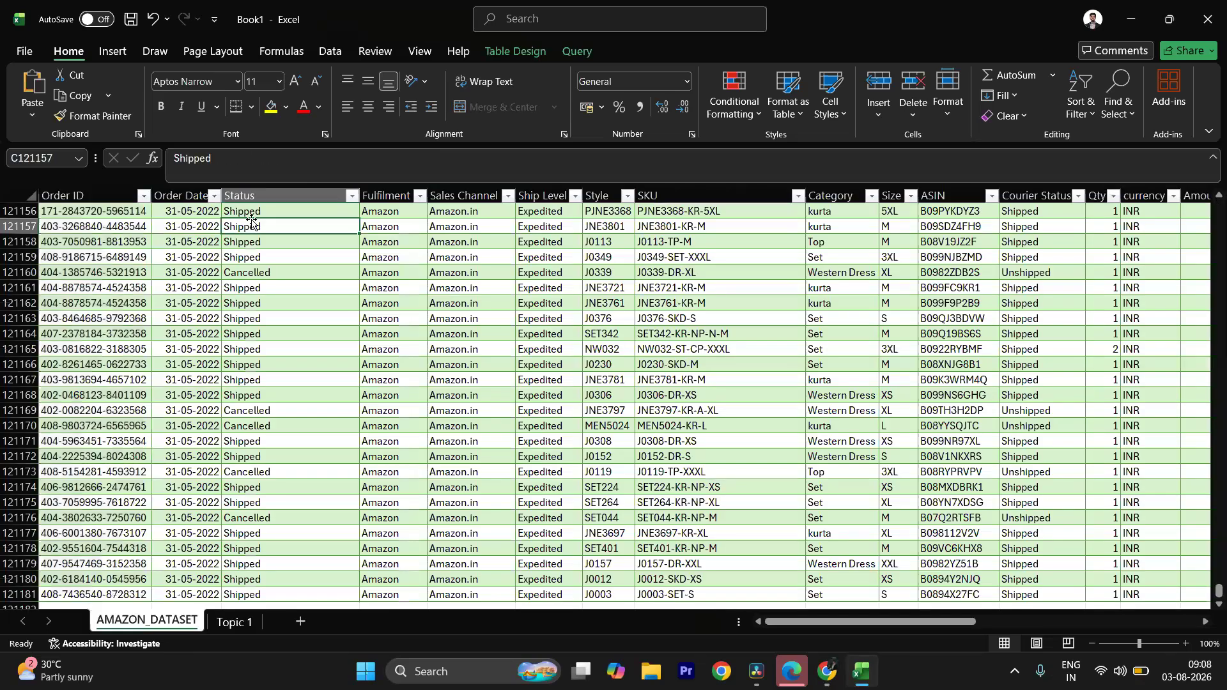
{"action": "left_click", "coordinate": [266, 191]}
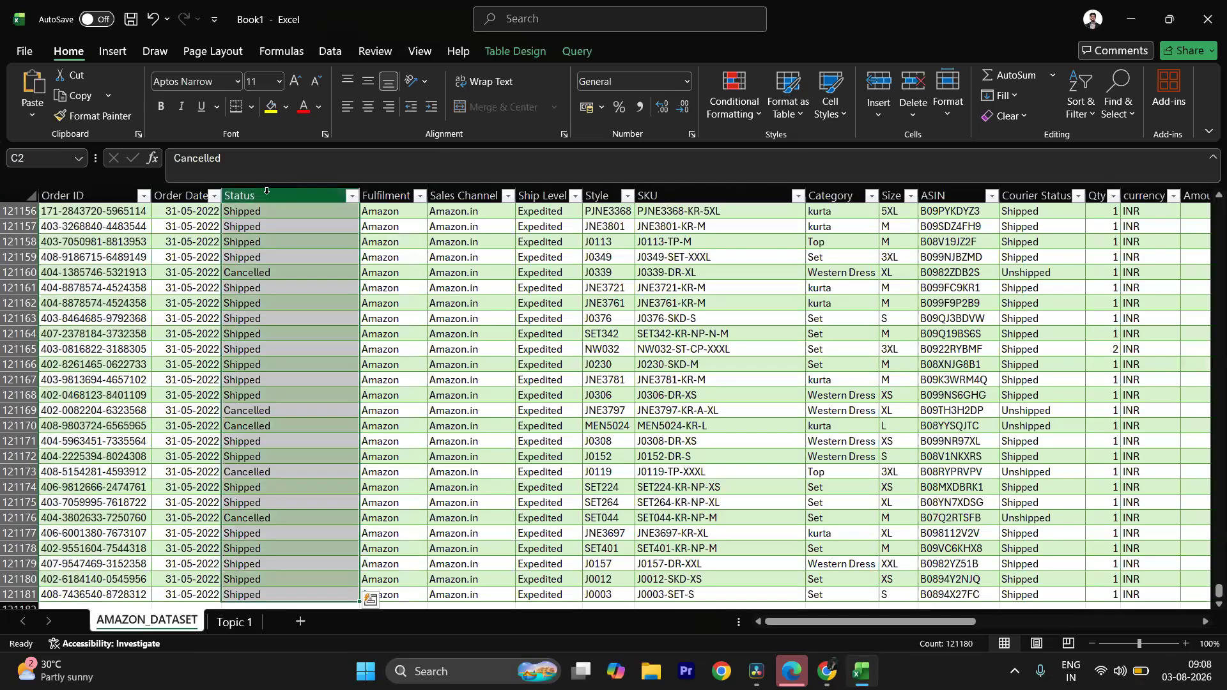
{"action": "key", "text": "ctrl+c"}
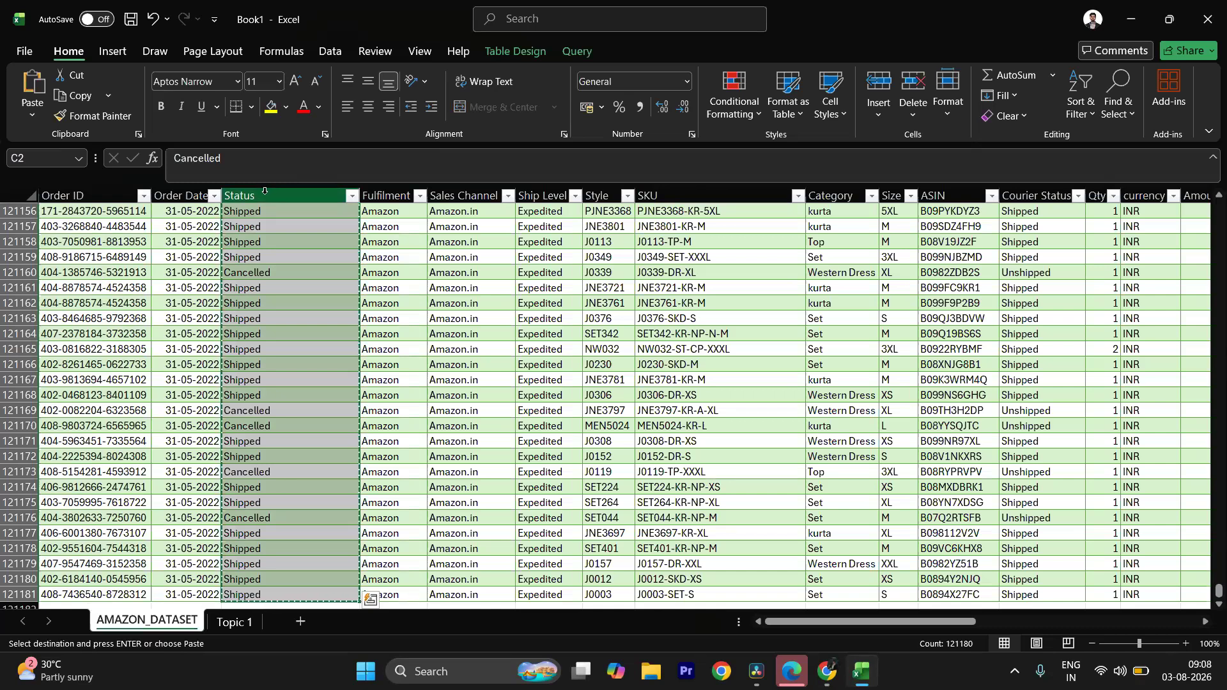
Step: Look through the different order statuses listed in the Status column of AMAZON_DATASET
{"action": "scroll", "coordinate": [275, 456], "scroll_direction": "down", "scroll_amount": 2}
{"action": "scroll", "coordinate": [277, 455], "scroll_direction": "up", "scroll_amount": 20}
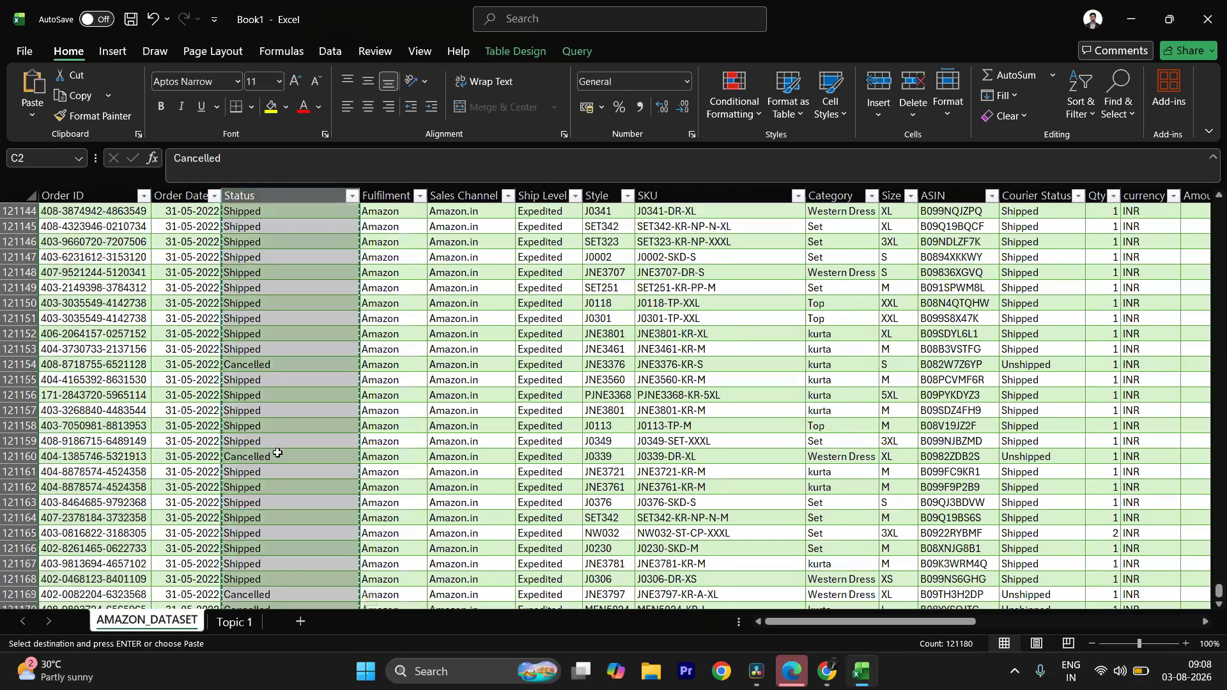
{"action": "scroll", "coordinate": [278, 453], "scroll_direction": "up", "scroll_amount": 18}
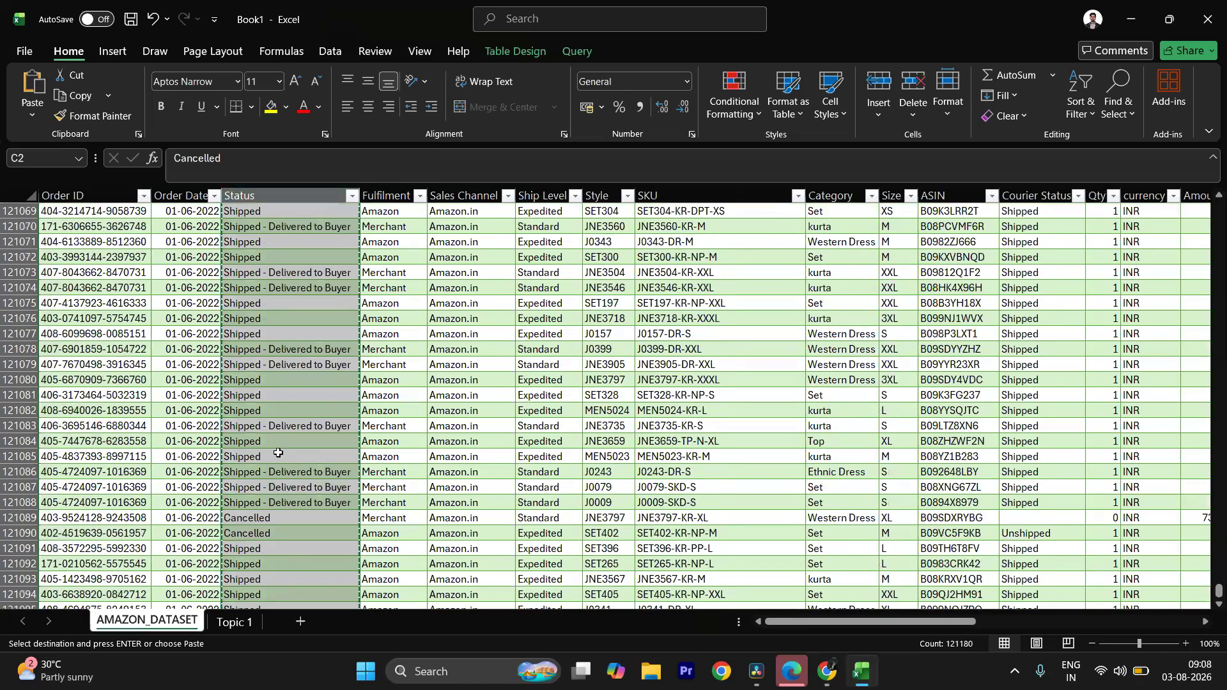
{"action": "scroll", "coordinate": [306, 363], "scroll_direction": "up", "scroll_amount": 13}
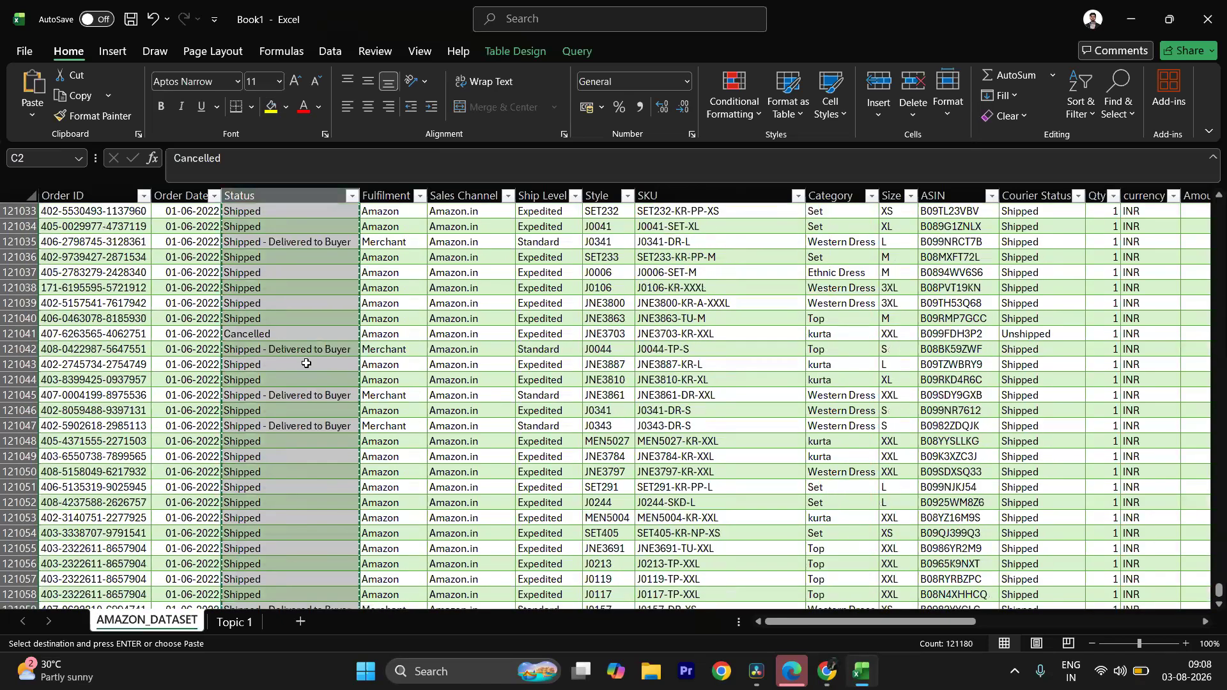
{"action": "scroll", "coordinate": [307, 363], "scroll_direction": "up", "scroll_amount": 8}
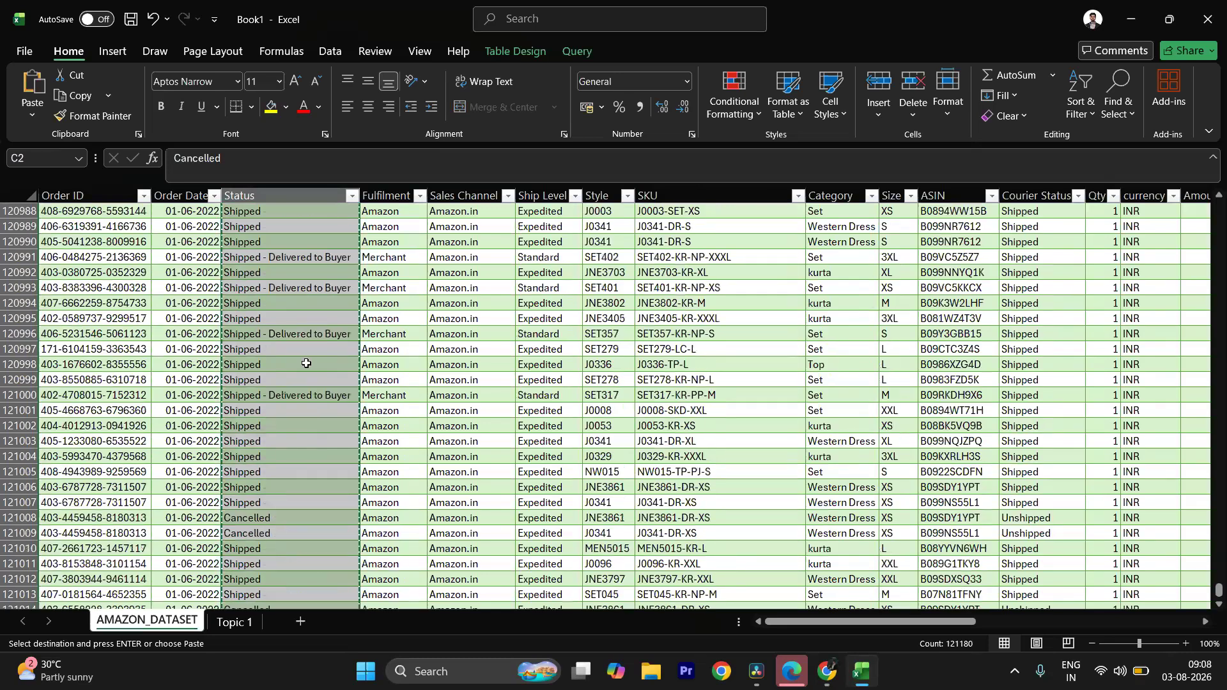
{"action": "scroll", "coordinate": [306, 363], "scroll_direction": "up", "scroll_amount": 20}
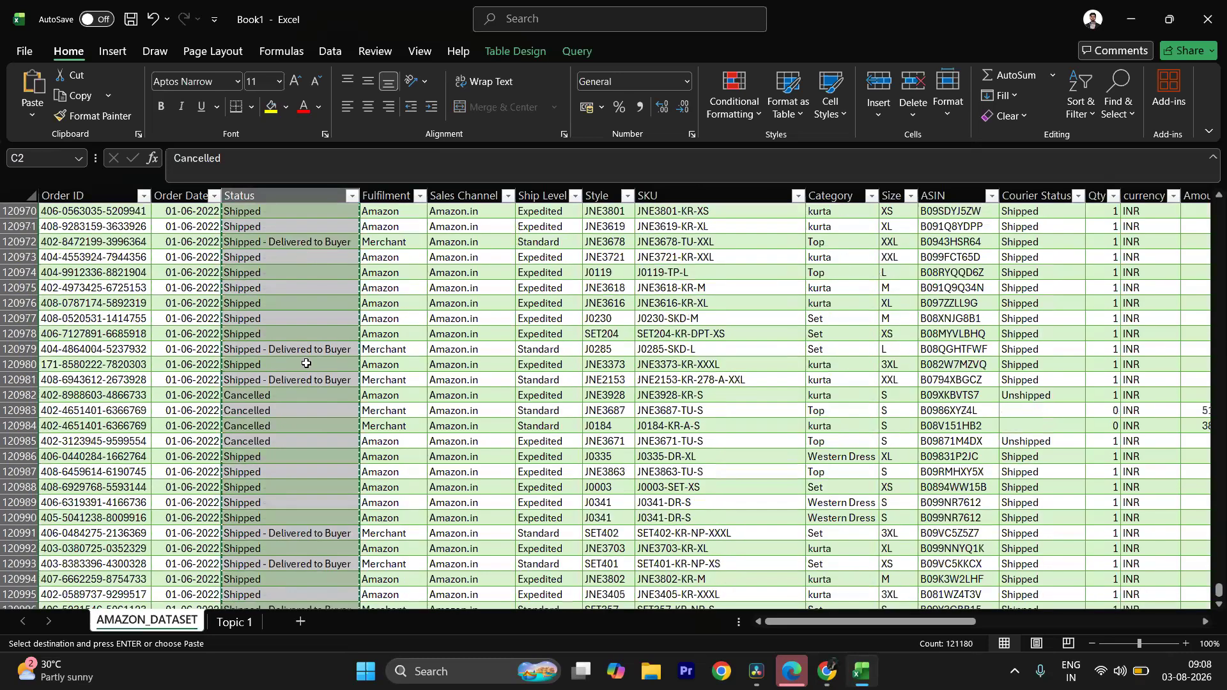
{"action": "scroll", "coordinate": [307, 363], "scroll_direction": "up", "scroll_amount": 20}
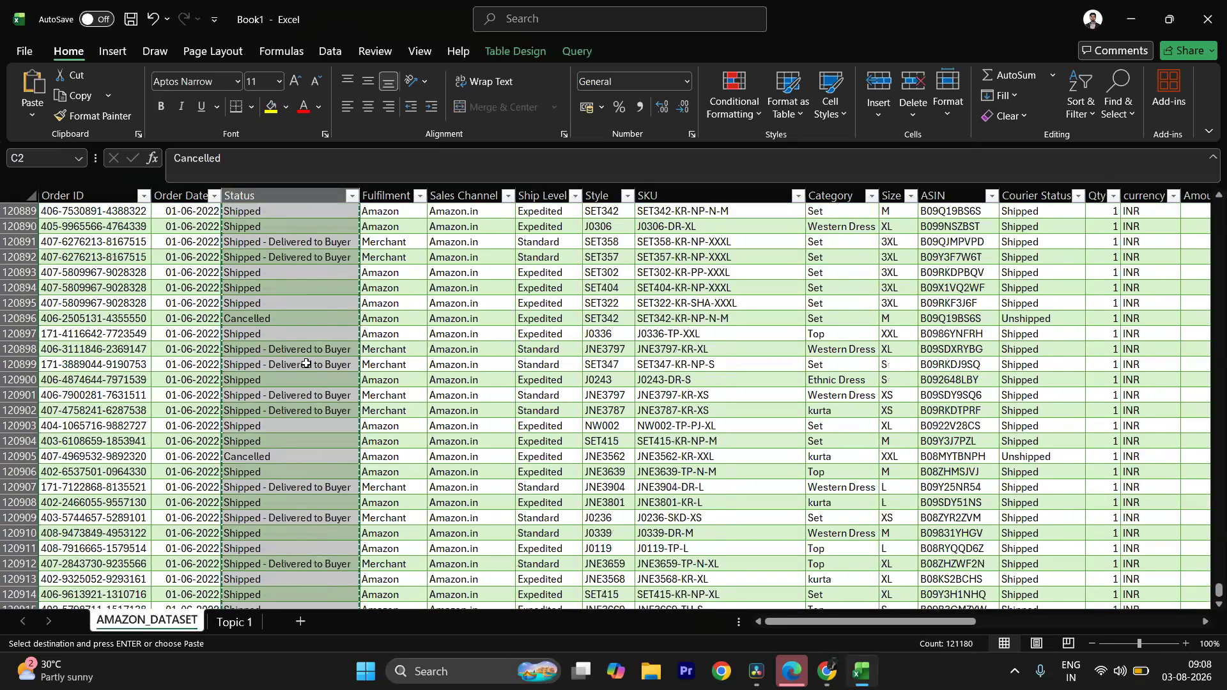
{"action": "scroll", "coordinate": [307, 363], "scroll_direction": "up", "scroll_amount": 20}
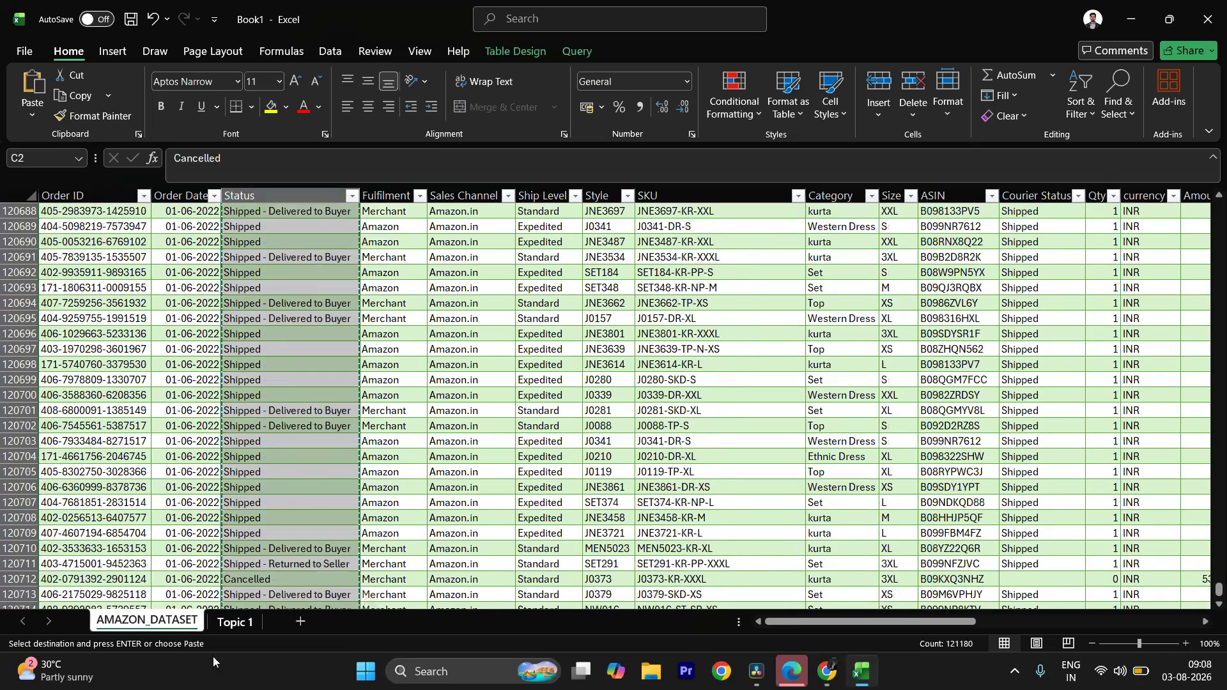
Step: Widen column K on Topic 1 and paste the copied Status values starting at K1
{"action": "left_click", "coordinate": [235, 621]}
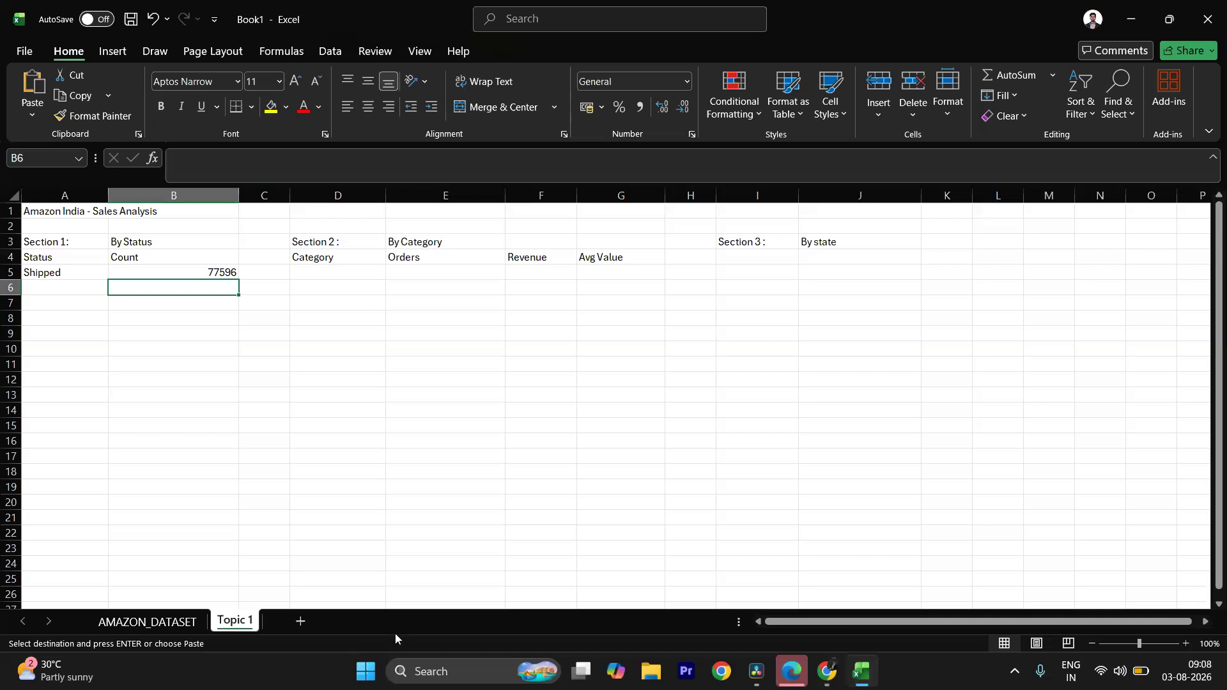
{"action": "left_click", "coordinate": [58, 284]}
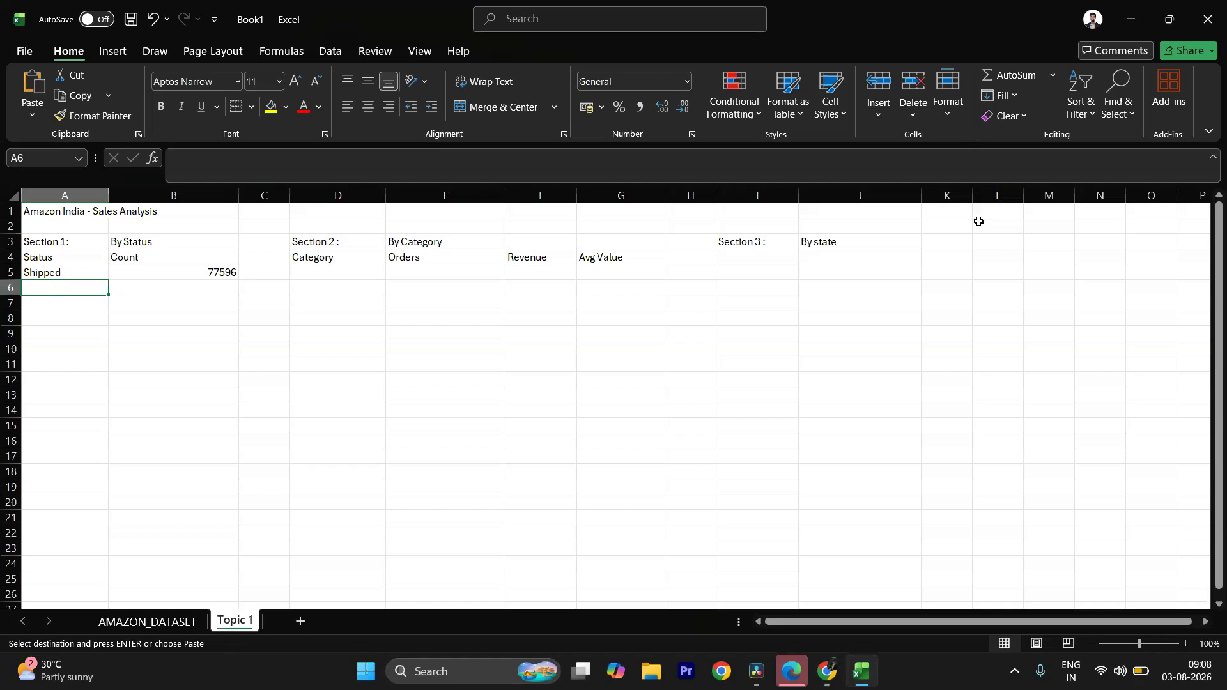
{"action": "left_click_drag", "start_coordinate": [973, 195], "coordinate": [1149, 195]}
{"action": "left_click", "coordinate": [1053, 228]}
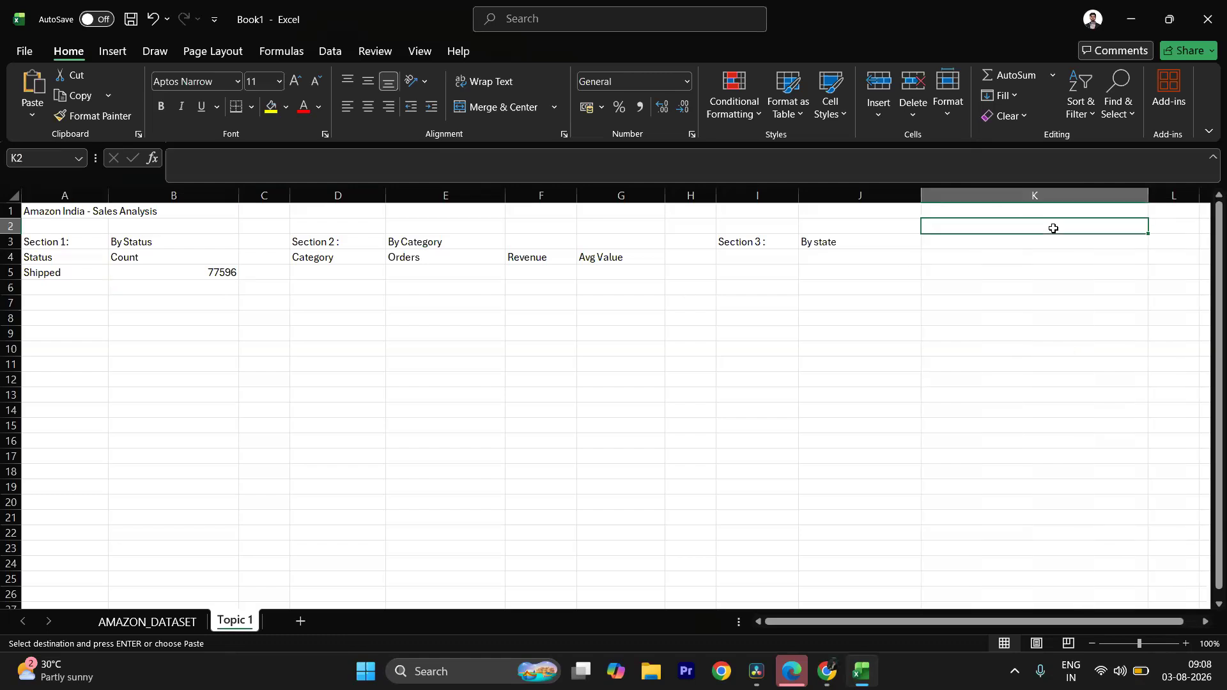
{"action": "left_click", "coordinate": [1050, 215]}
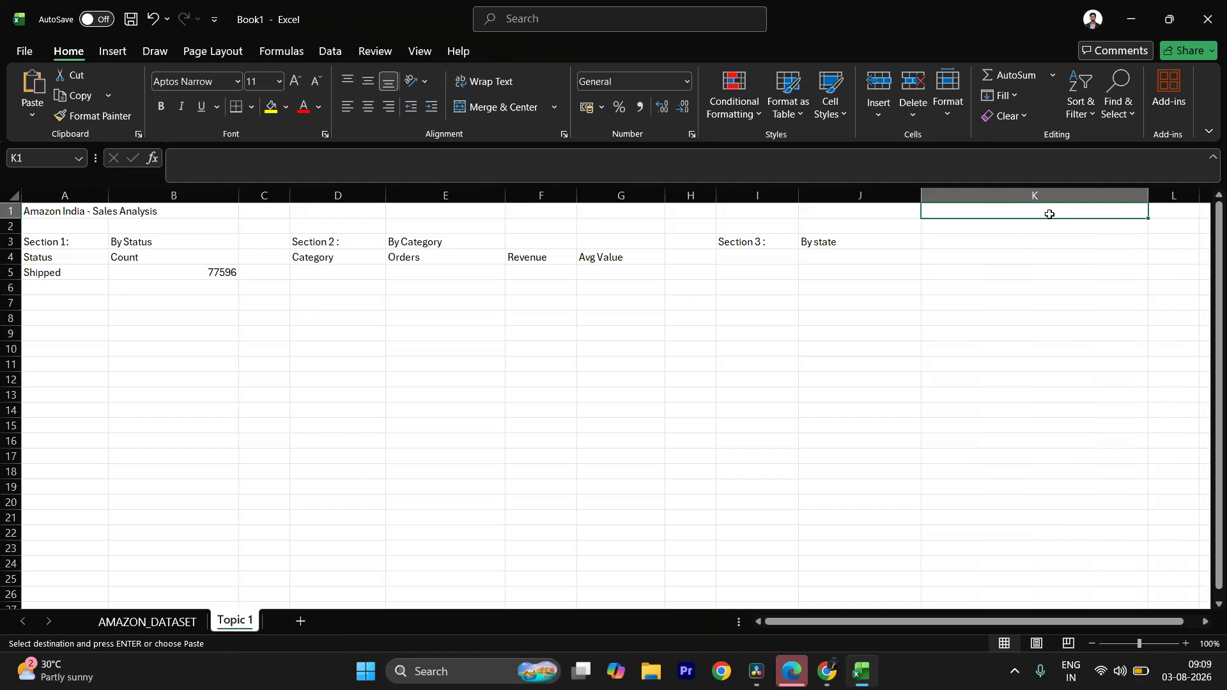
{"action": "key", "text": "ctrl+v"}
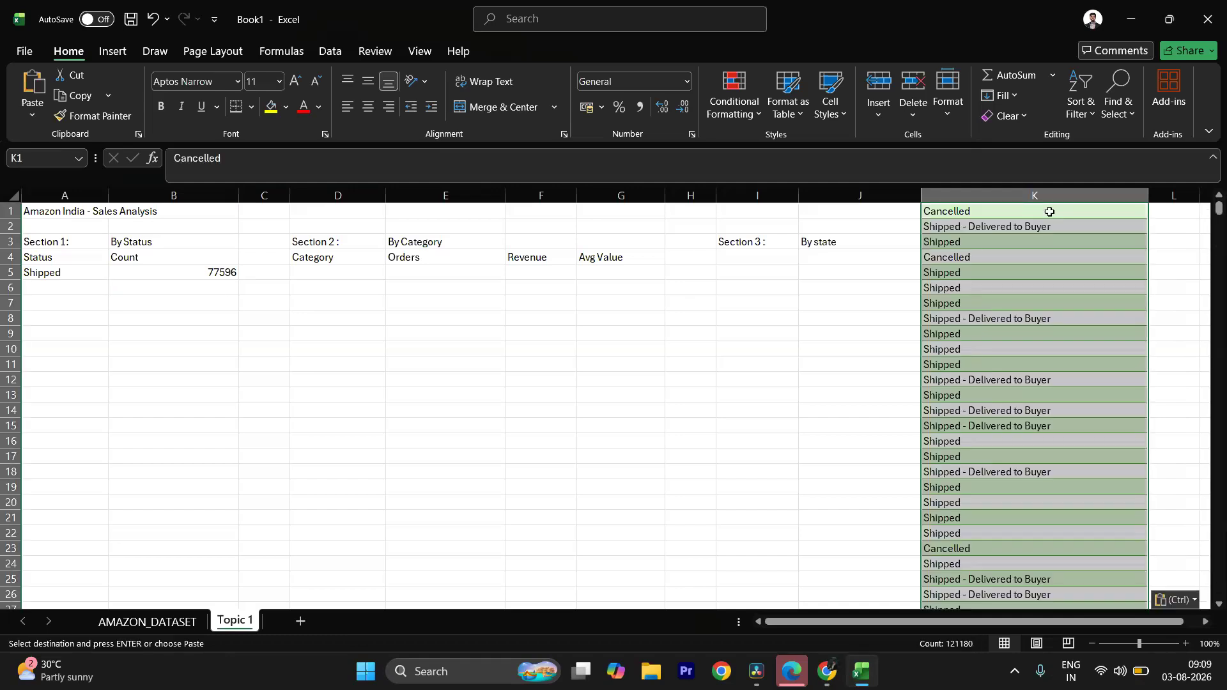
Step: Remove duplicates from the pasted statuses, expanding the selection to columns I, J and K with no header row
{"action": "scroll", "coordinate": [1069, 317], "scroll_direction": "down", "scroll_amount": 10}
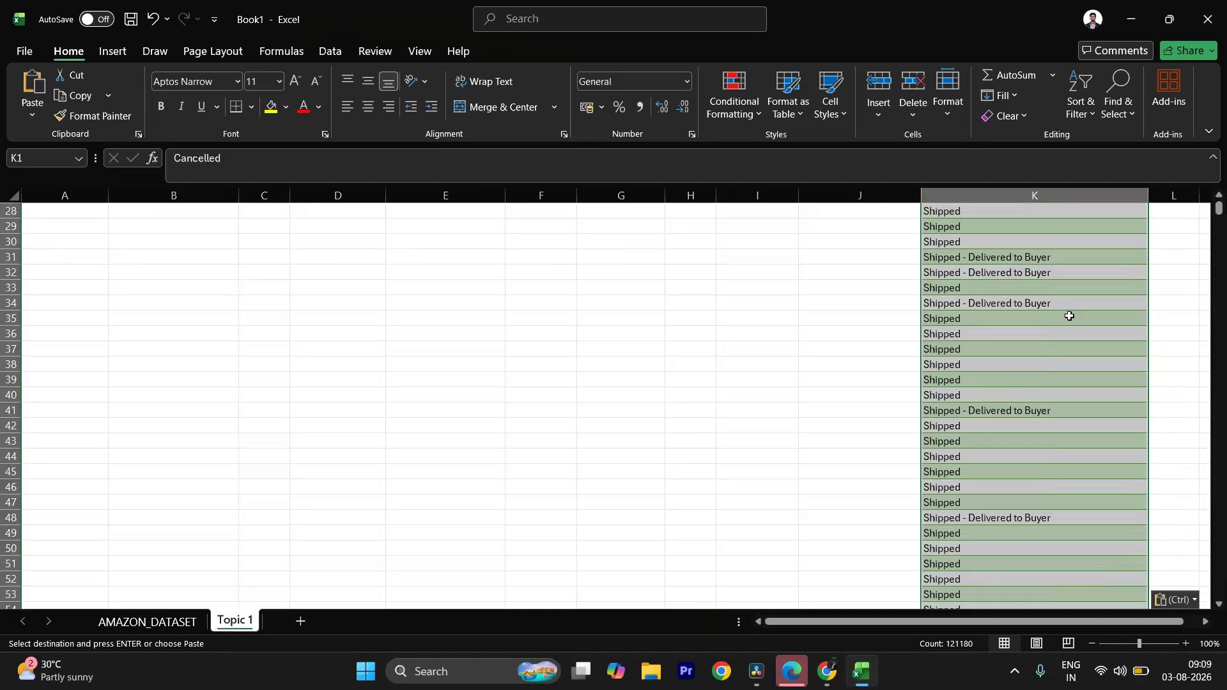
{"action": "scroll", "coordinate": [1071, 317], "scroll_direction": "up", "scroll_amount": 10}
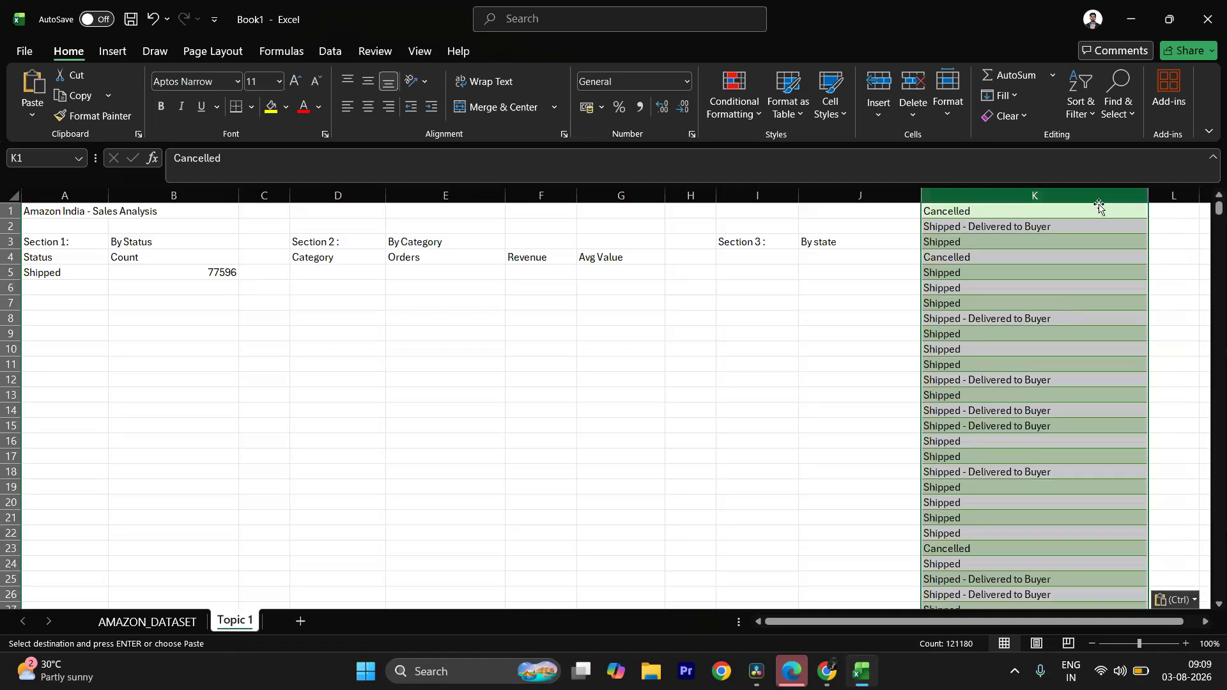
{"action": "left_click", "coordinate": [329, 51]}
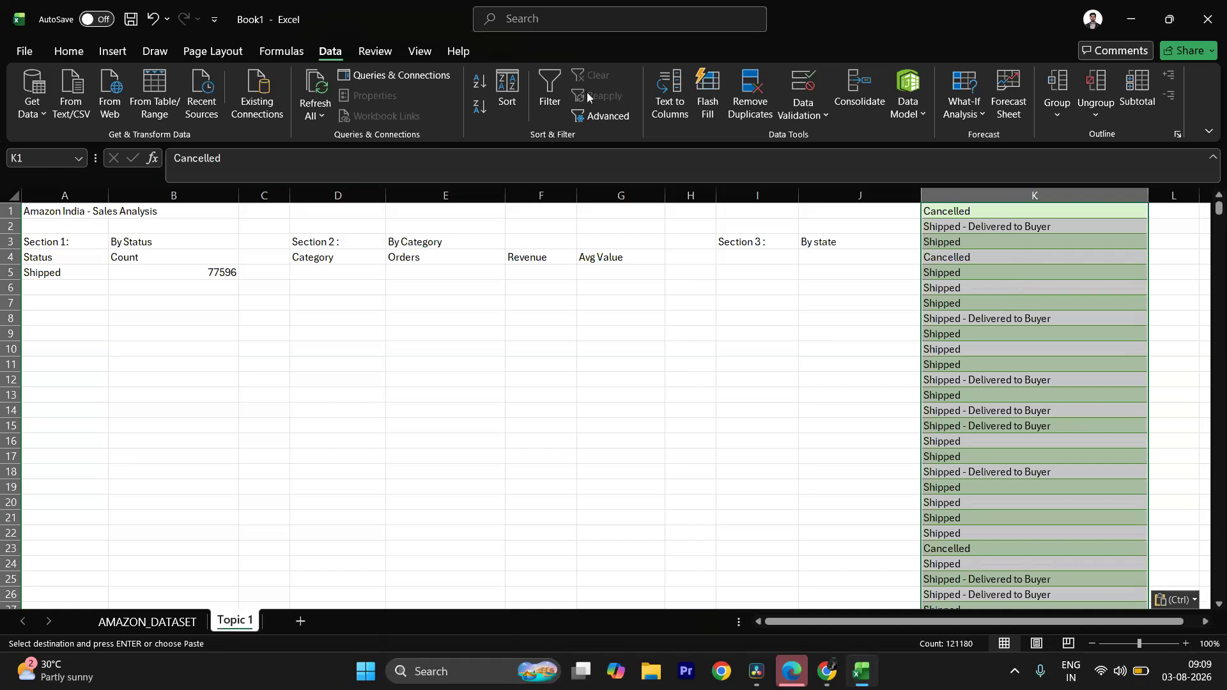
{"action": "left_click", "coordinate": [747, 93]}
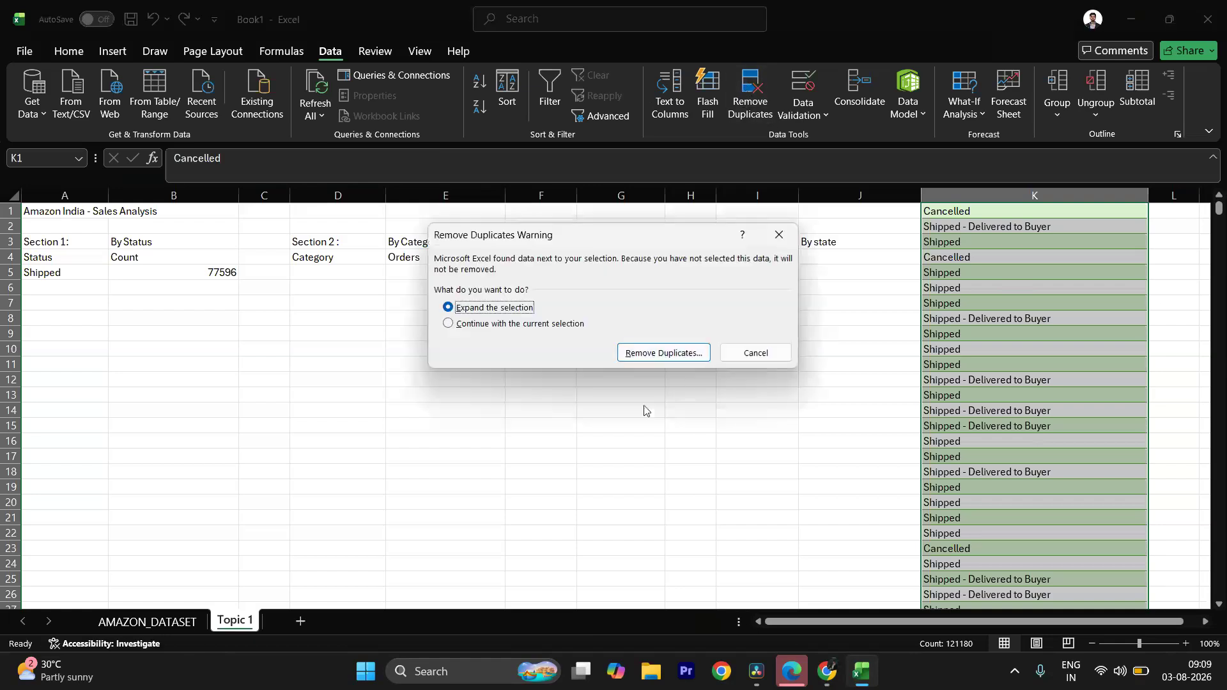
{"action": "left_click", "coordinate": [648, 353]}
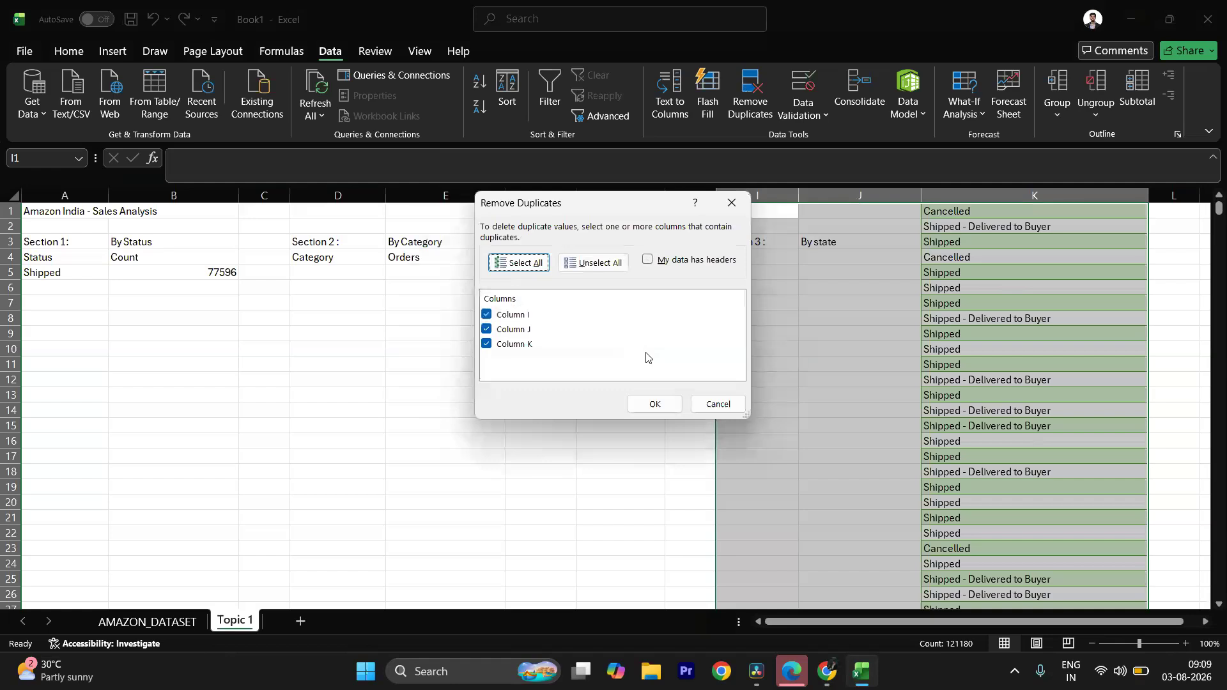
{"action": "left_click", "coordinate": [665, 403]}
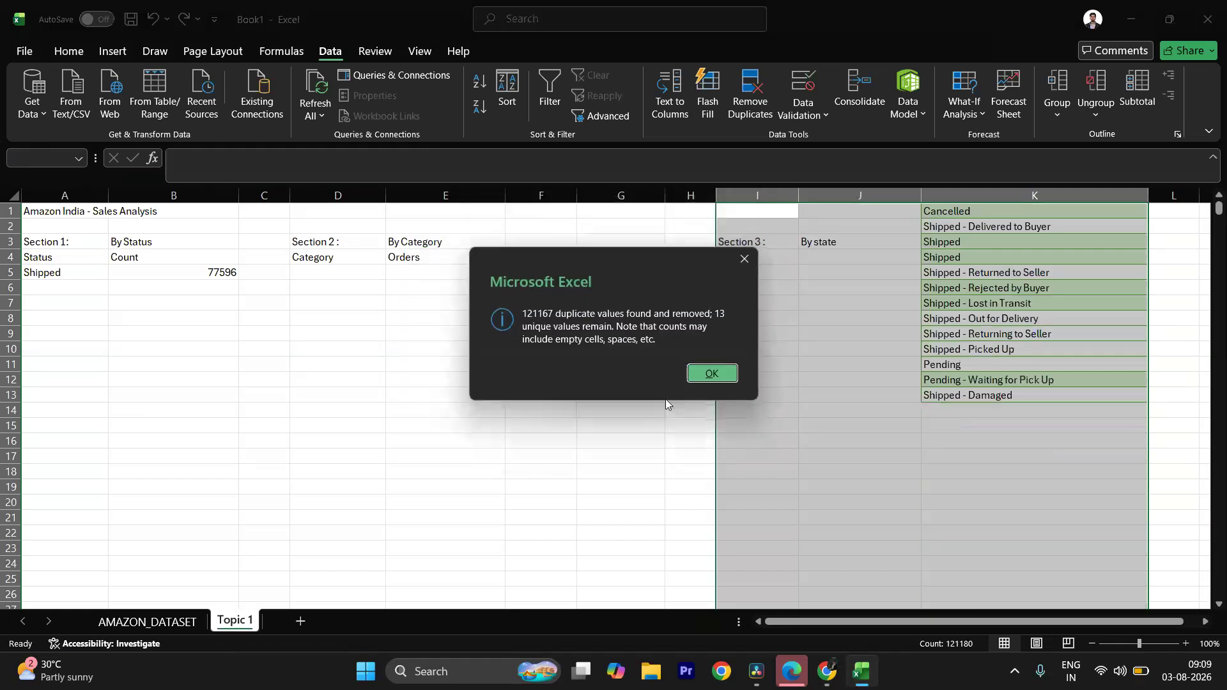
{"action": "left_click", "coordinate": [726, 371]}
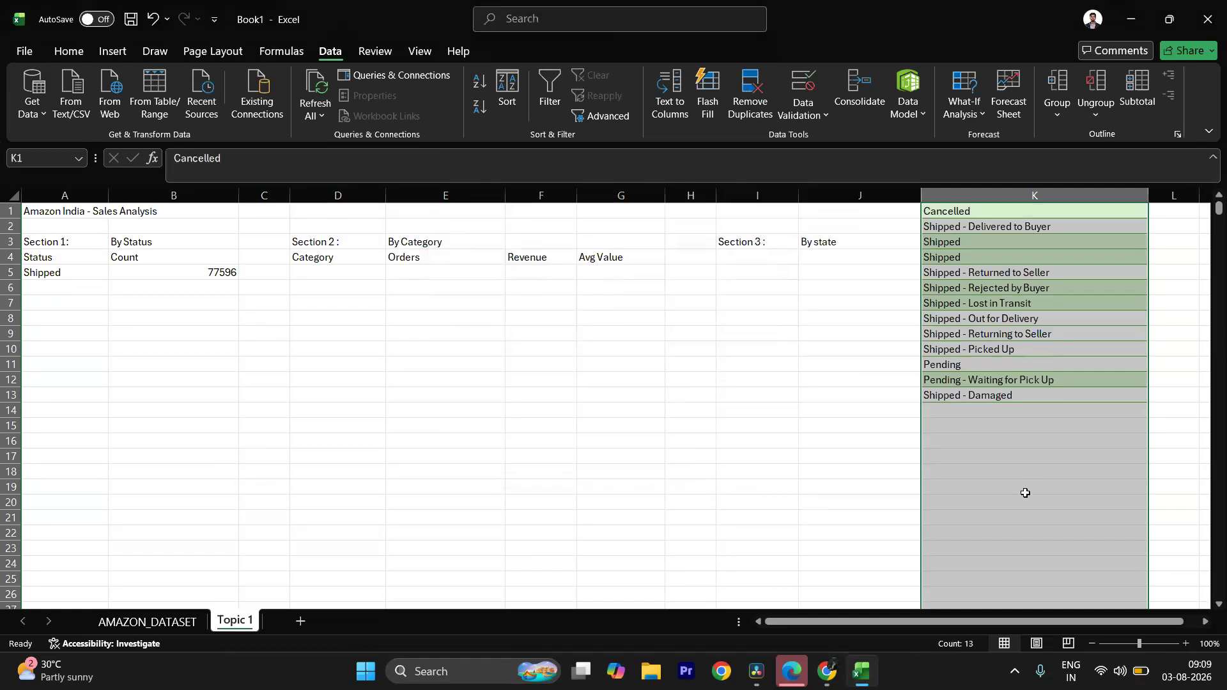
Step: Remove the repeated Shipped entry from K1:K13, continuing with the current selection only and treating the first row as a header
{"action": "left_click", "coordinate": [1009, 476]}
{"action": "left_click", "coordinate": [1004, 396]}
{"action": "left_click", "coordinate": [990, 257]}
{"action": "left_click", "coordinate": [989, 227]}
{"action": "left_click", "coordinate": [989, 213]}
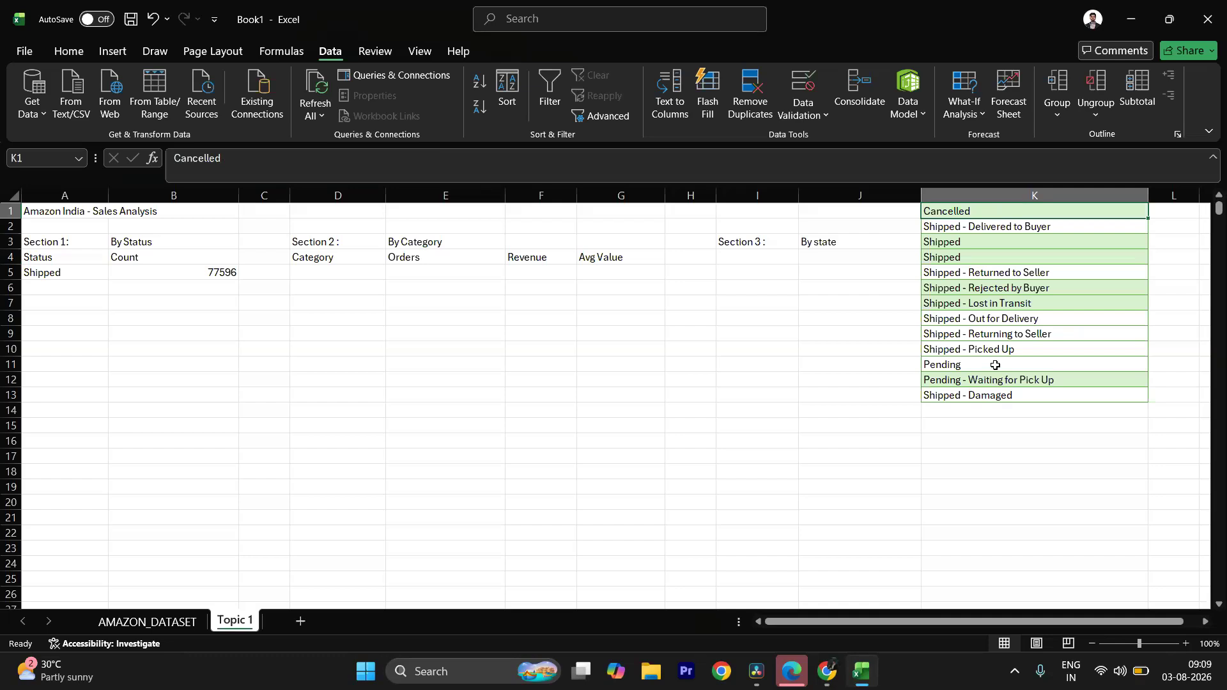
{"action": "left_click", "coordinate": [993, 261]}
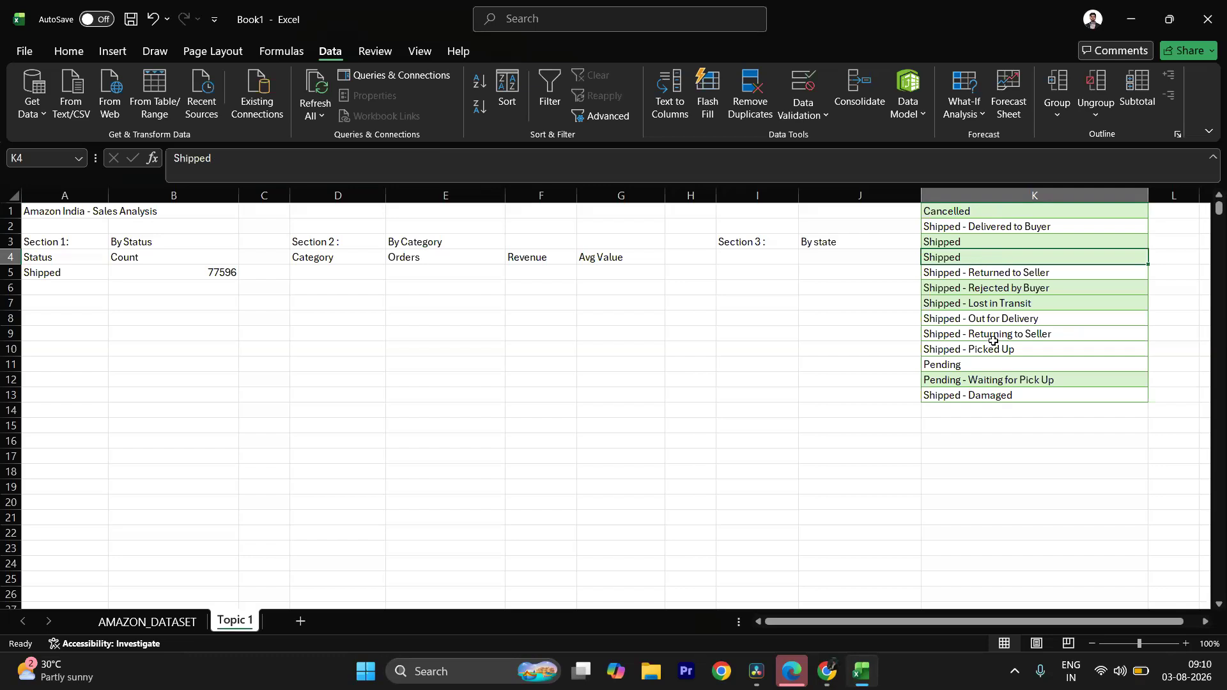
{"action": "left_click_drag", "start_coordinate": [1005, 214], "coordinate": [1003, 392]}
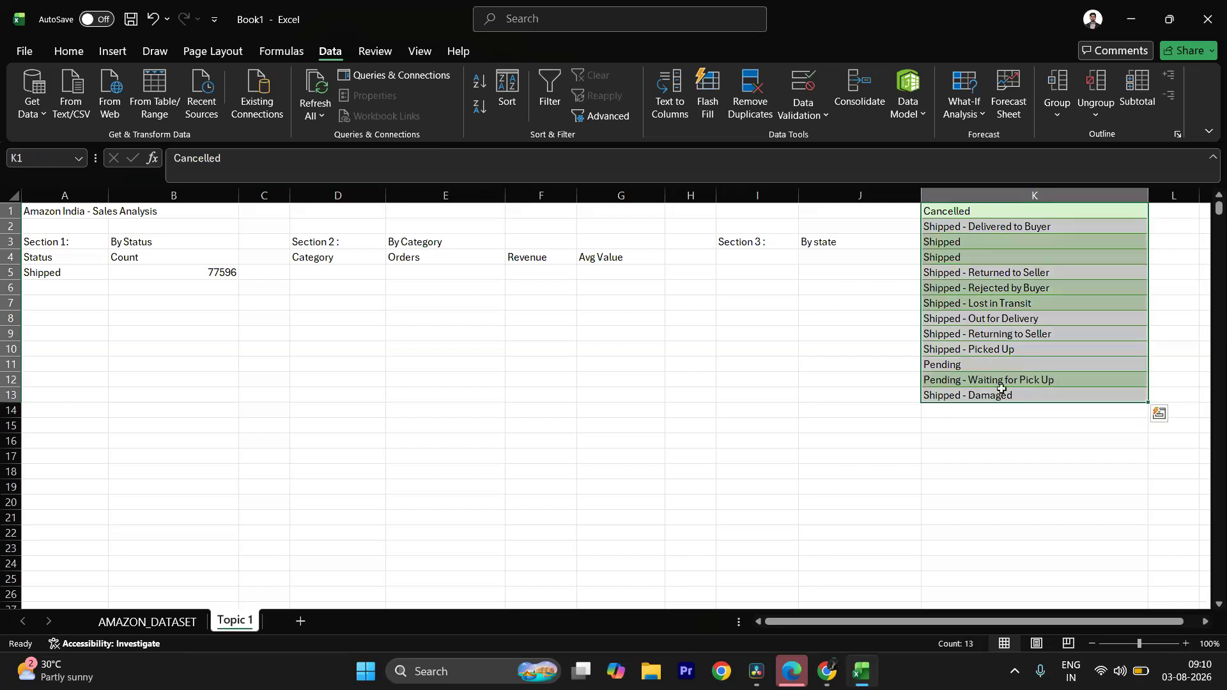
{"action": "left_click", "coordinate": [759, 100]}
{"action": "left_click", "coordinate": [544, 324]}
{"action": "left_click", "coordinate": [668, 356]}
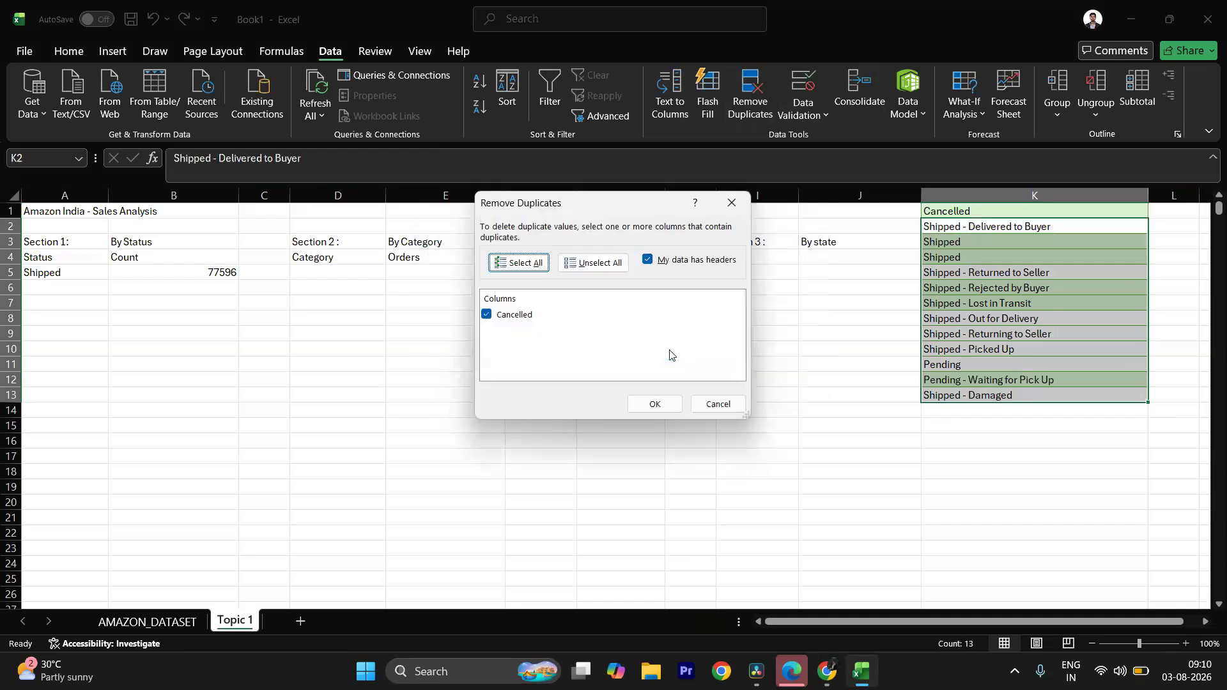
{"action": "left_click", "coordinate": [654, 405]}
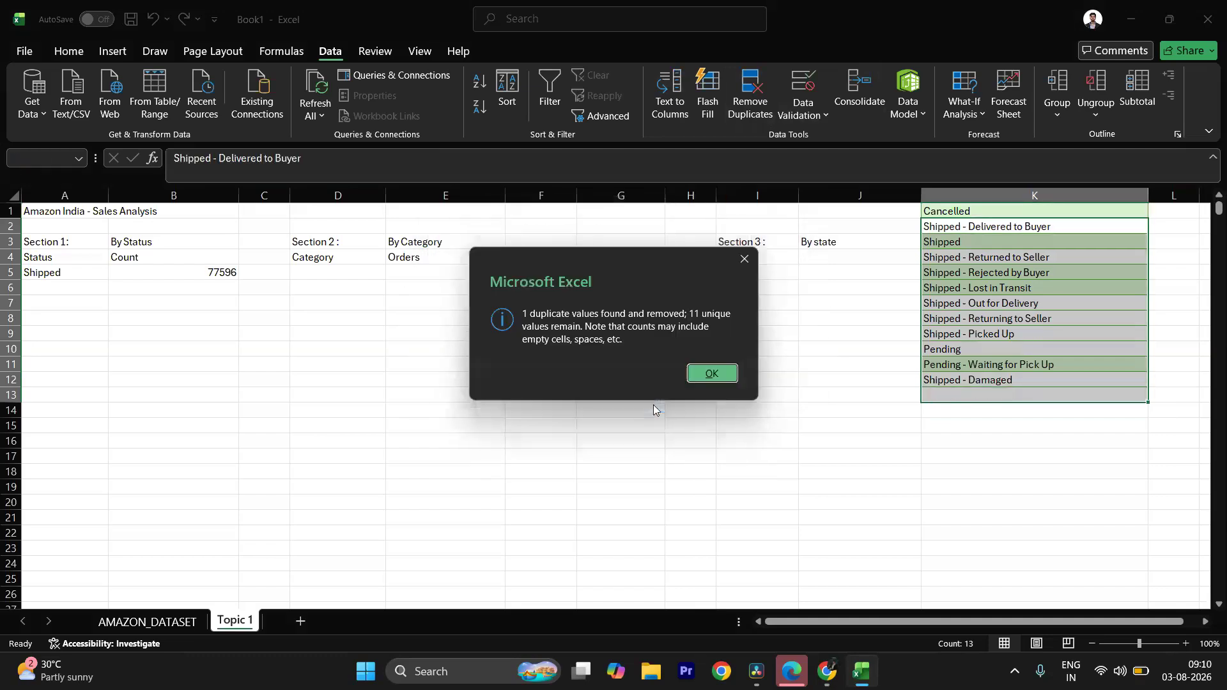
{"action": "left_click", "coordinate": [699, 374]}
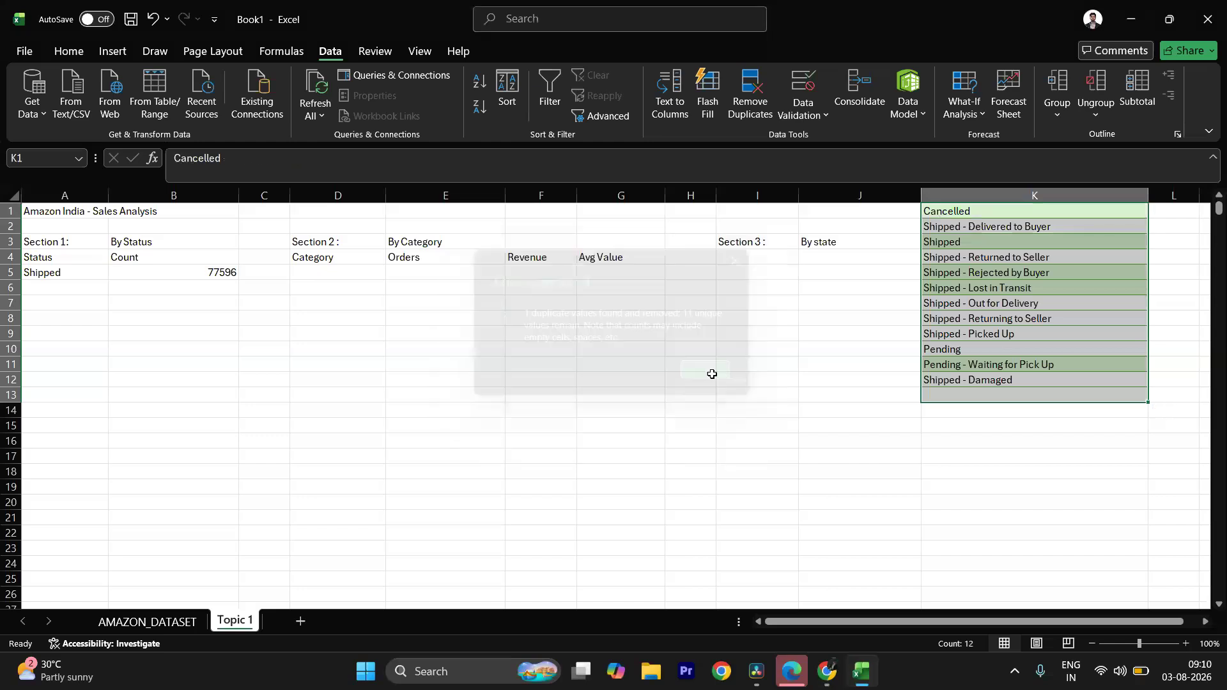
Step: Copy the unique status list in K1:K12 to A6 and widen column A to fit the entries
{"action": "left_click", "coordinate": [934, 348]}
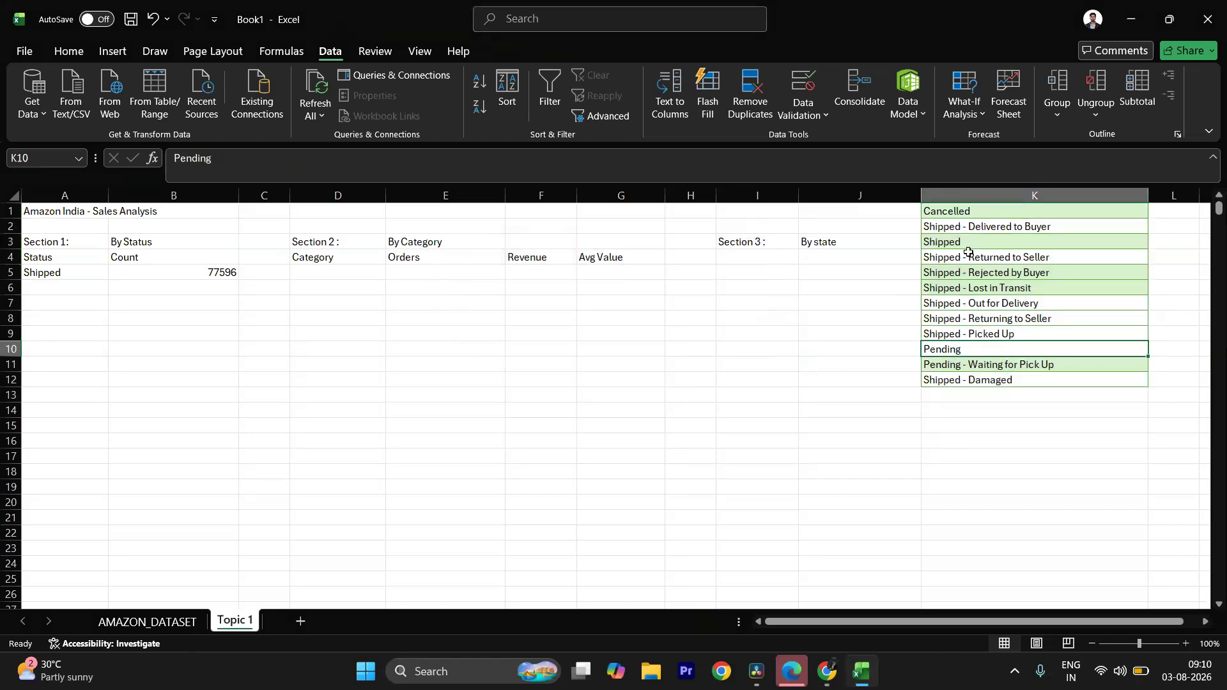
{"action": "left_click", "coordinate": [1010, 390]}
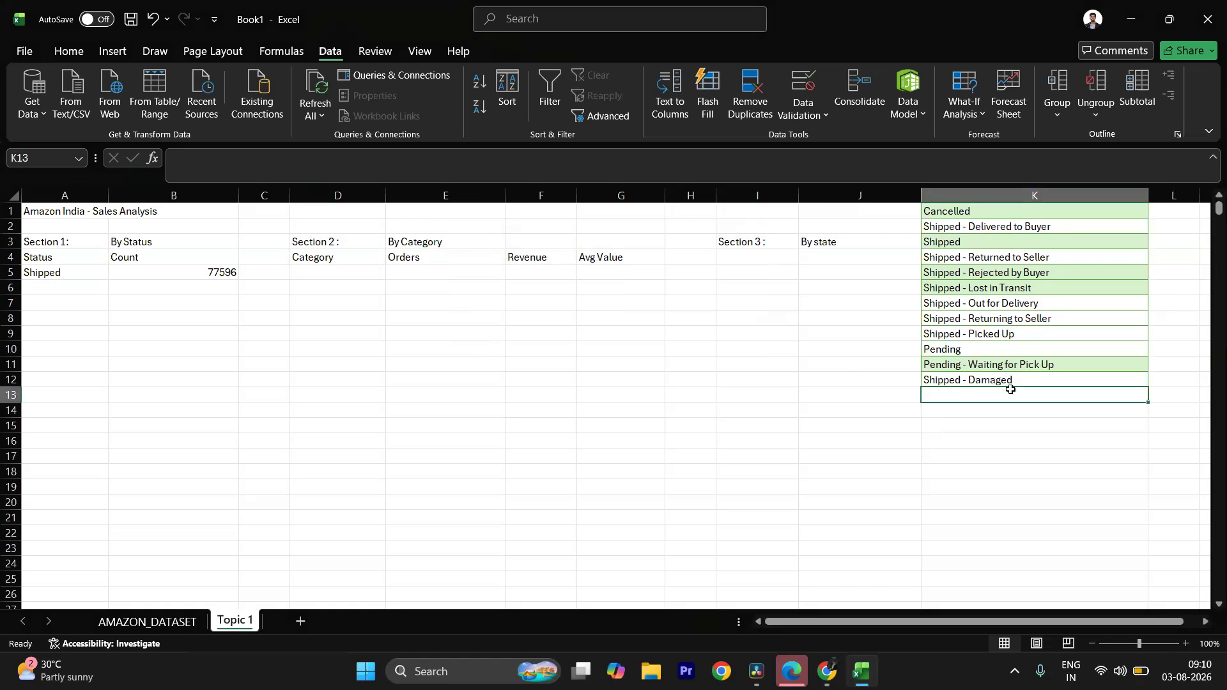
{"action": "left_click", "coordinate": [1009, 380]}
{"action": "left_click_drag", "start_coordinate": [1010, 379], "coordinate": [1015, 211]}
{"action": "key", "text": "ctrl+c"}
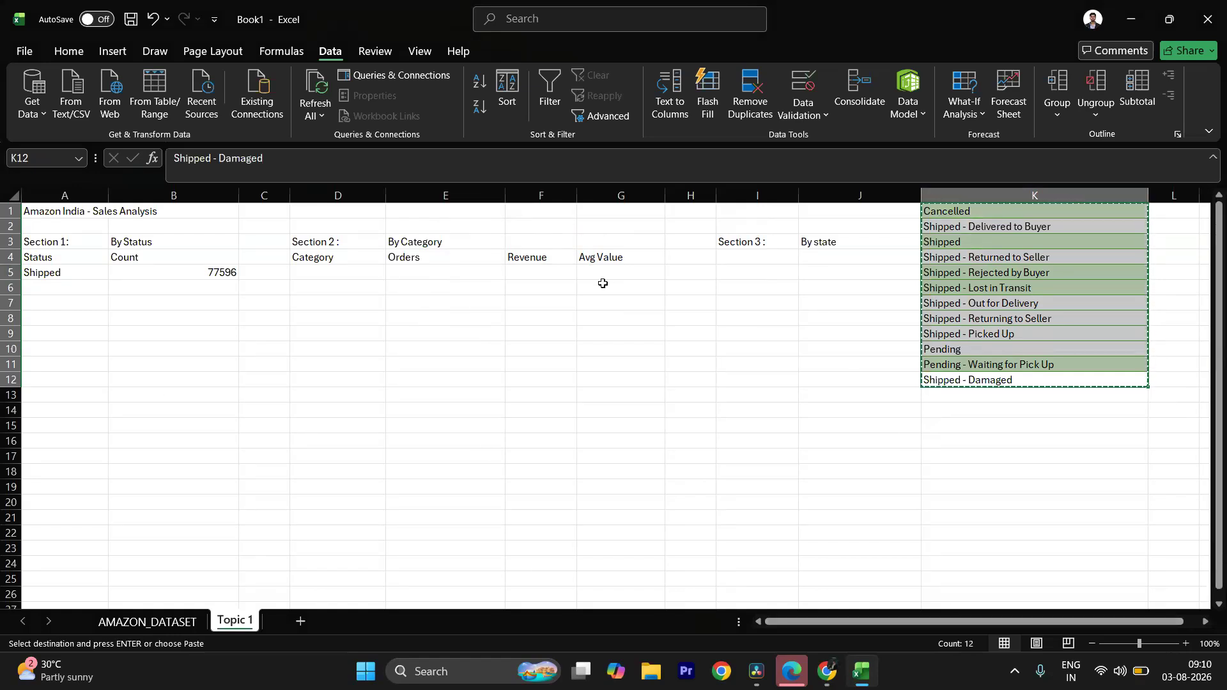
{"action": "left_click", "coordinate": [67, 288]}
{"action": "key", "text": "ctrl+v"}
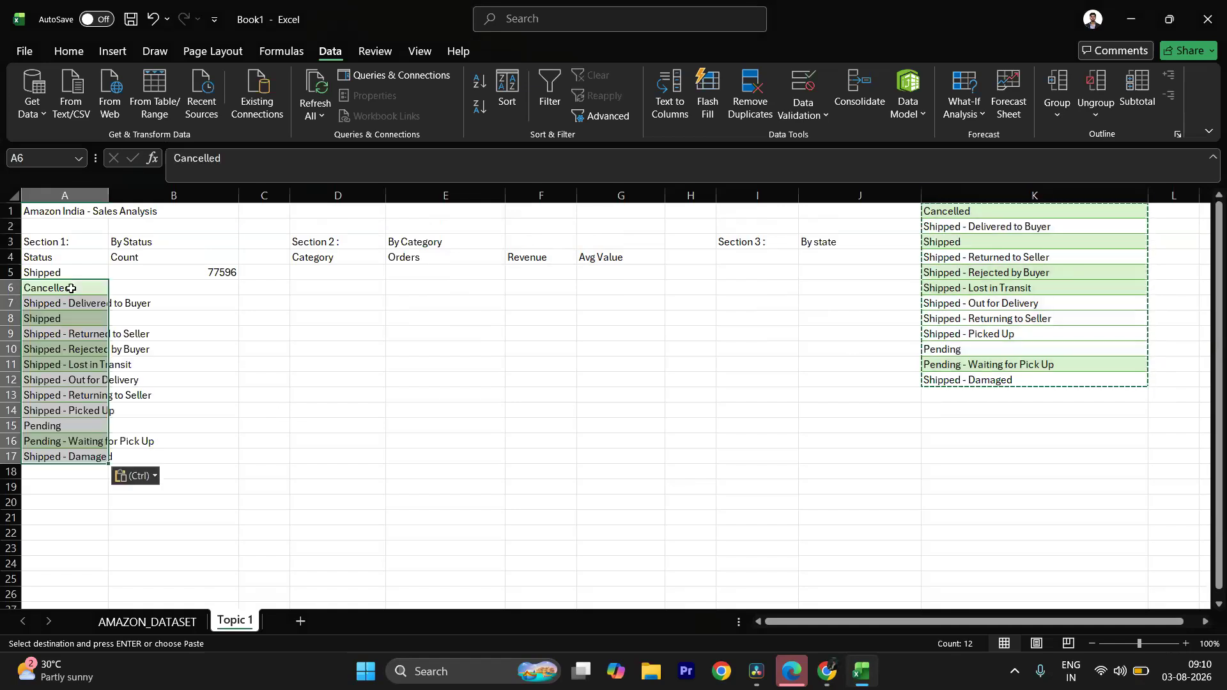
{"action": "left_click_drag", "start_coordinate": [108, 195], "coordinate": [188, 186]}
{"action": "left_click", "coordinate": [238, 339]}
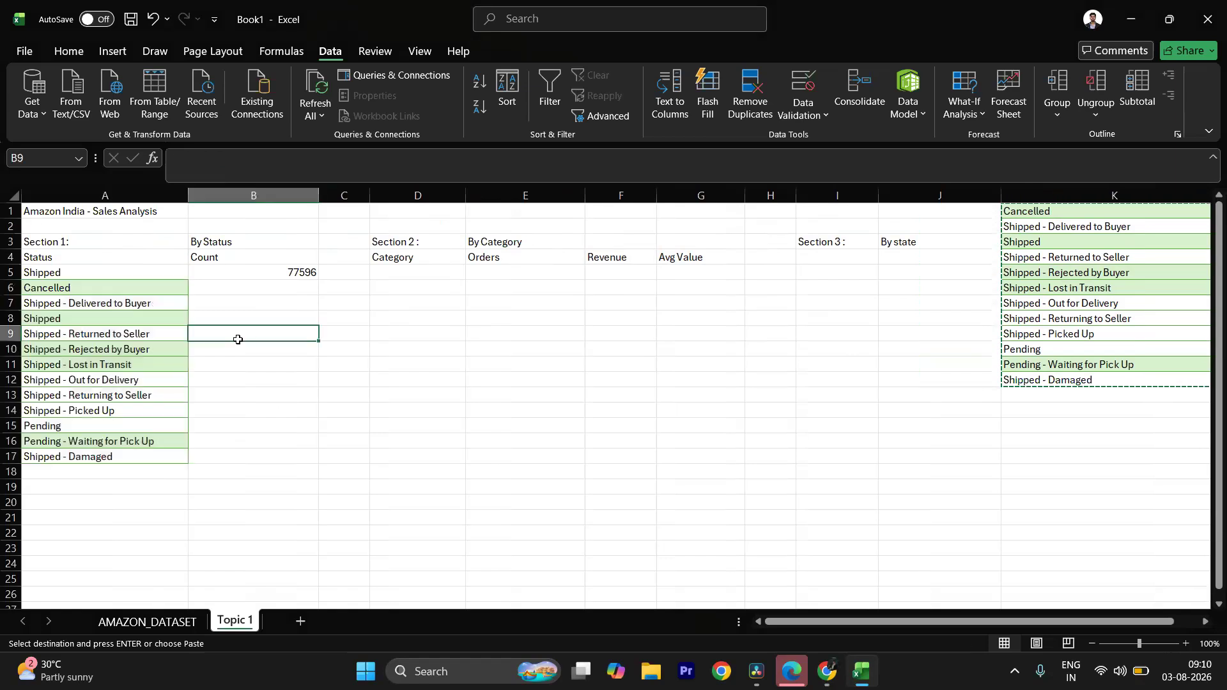
{"action": "left_click", "coordinate": [31, 52]}
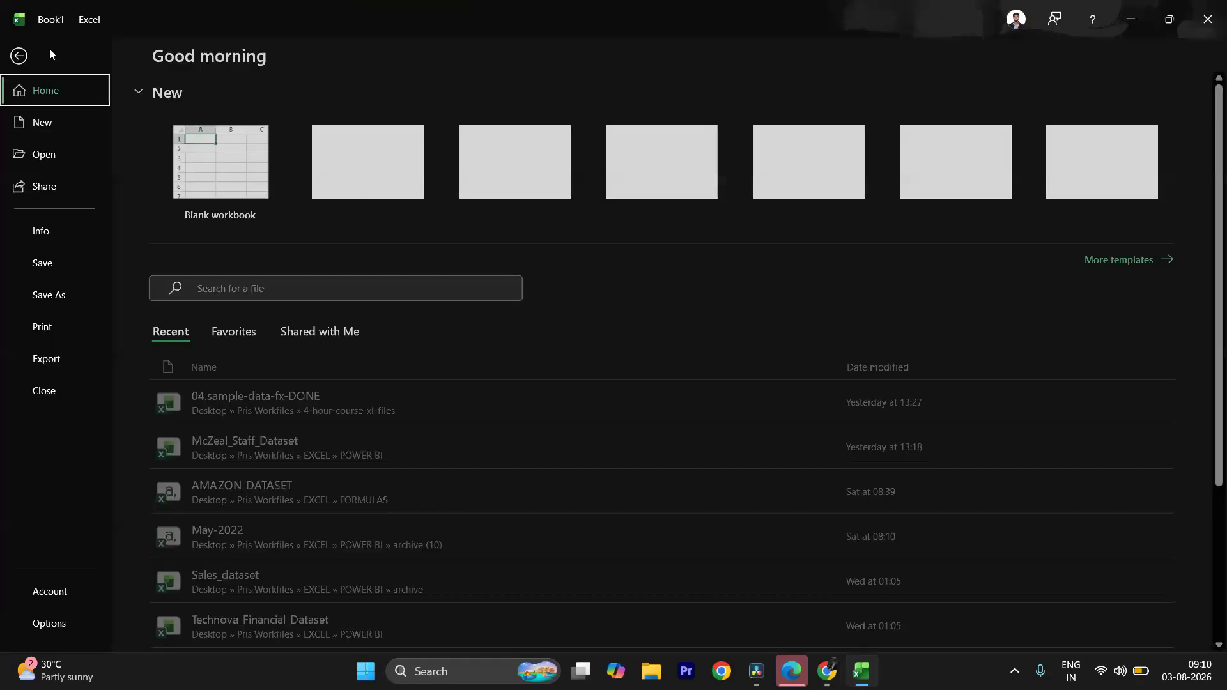
{"action": "left_click", "coordinate": [18, 55]}
{"action": "left_click", "coordinate": [70, 51]}
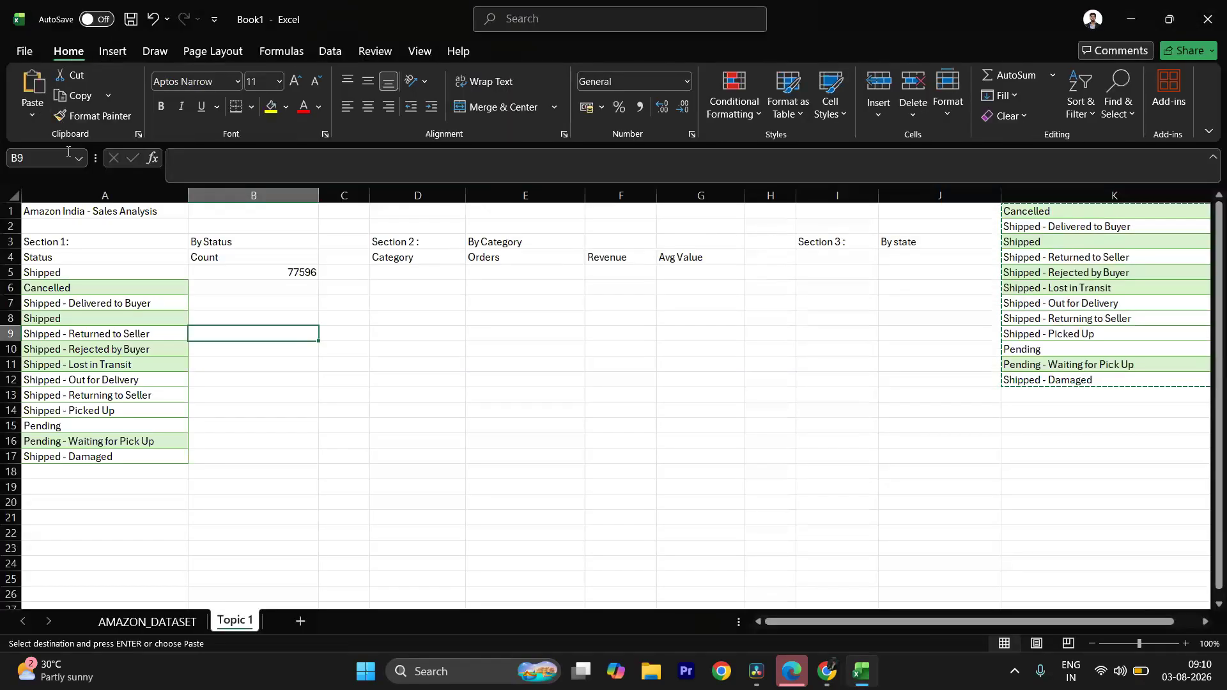
Step: Copy the plain formatting of cell B9 onto the status list in A6:A17 with Format Painter
{"action": "left_click", "coordinate": [95, 116]}
{"action": "left_click", "coordinate": [102, 293]}
{"action": "left_click_drag", "start_coordinate": [102, 292], "coordinate": [103, 456]}
{"action": "left_click", "coordinate": [204, 410]}
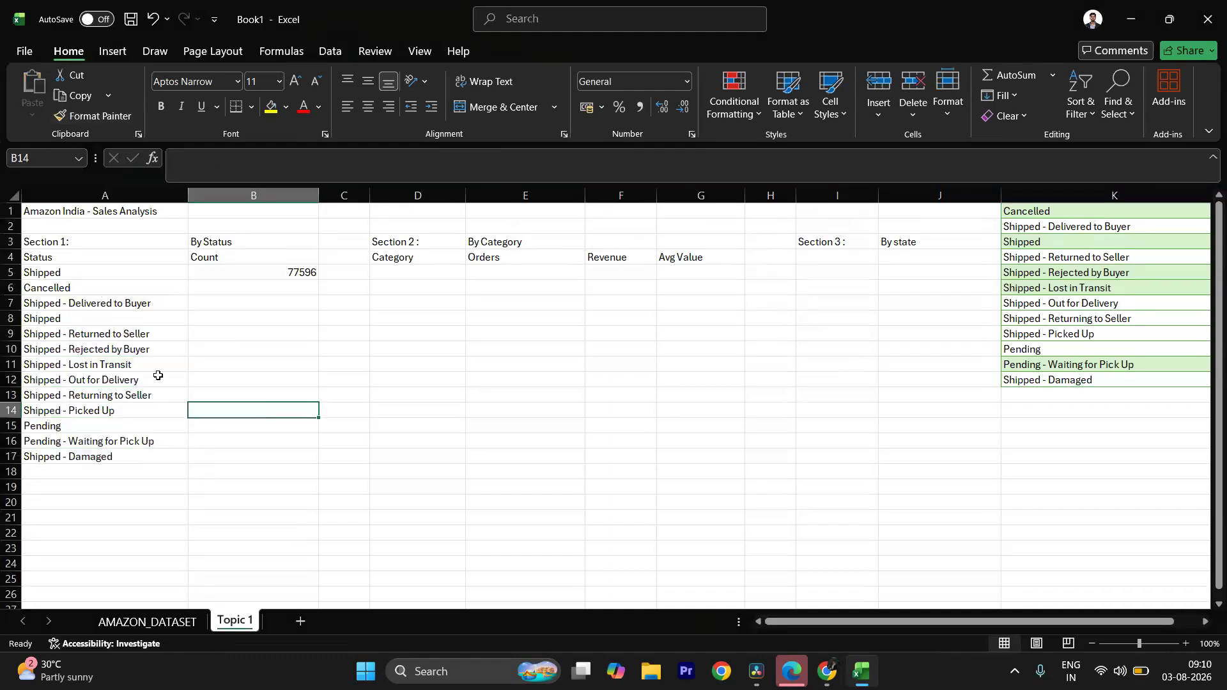
Step: Clear the repeated Shipped entry in A8 and move the statuses in A9:A17 up to start at A8
{"action": "left_click", "coordinate": [111, 322]}
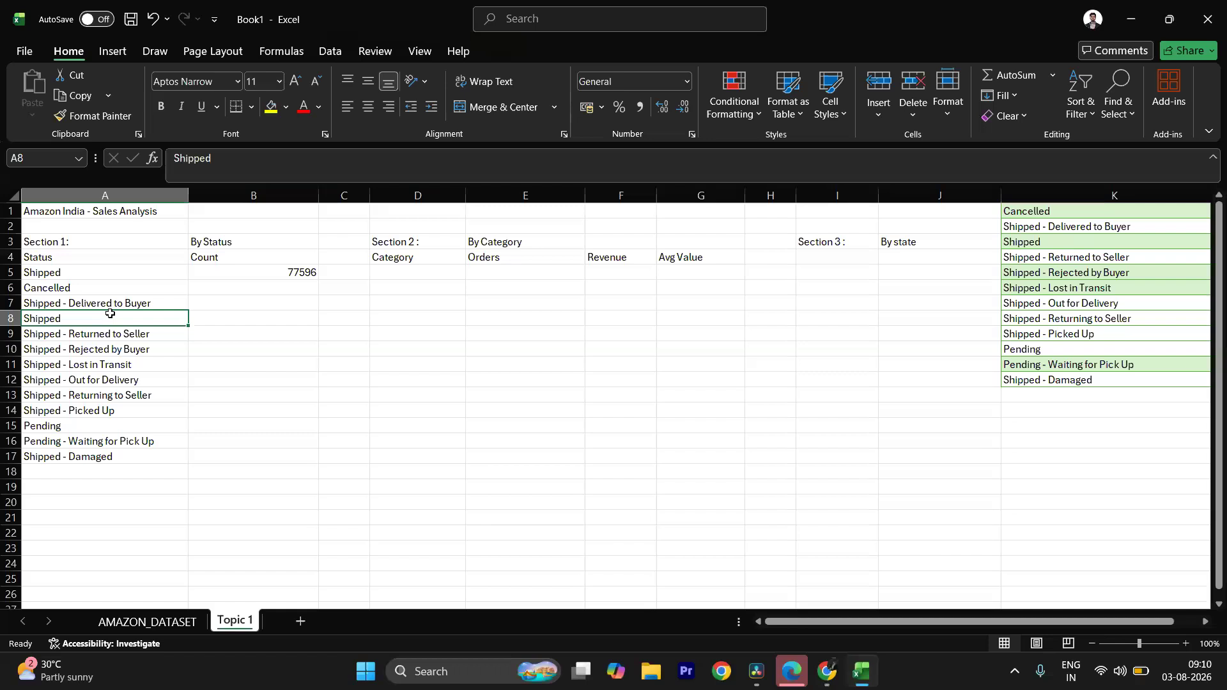
{"action": "key", "text": "Delete"}
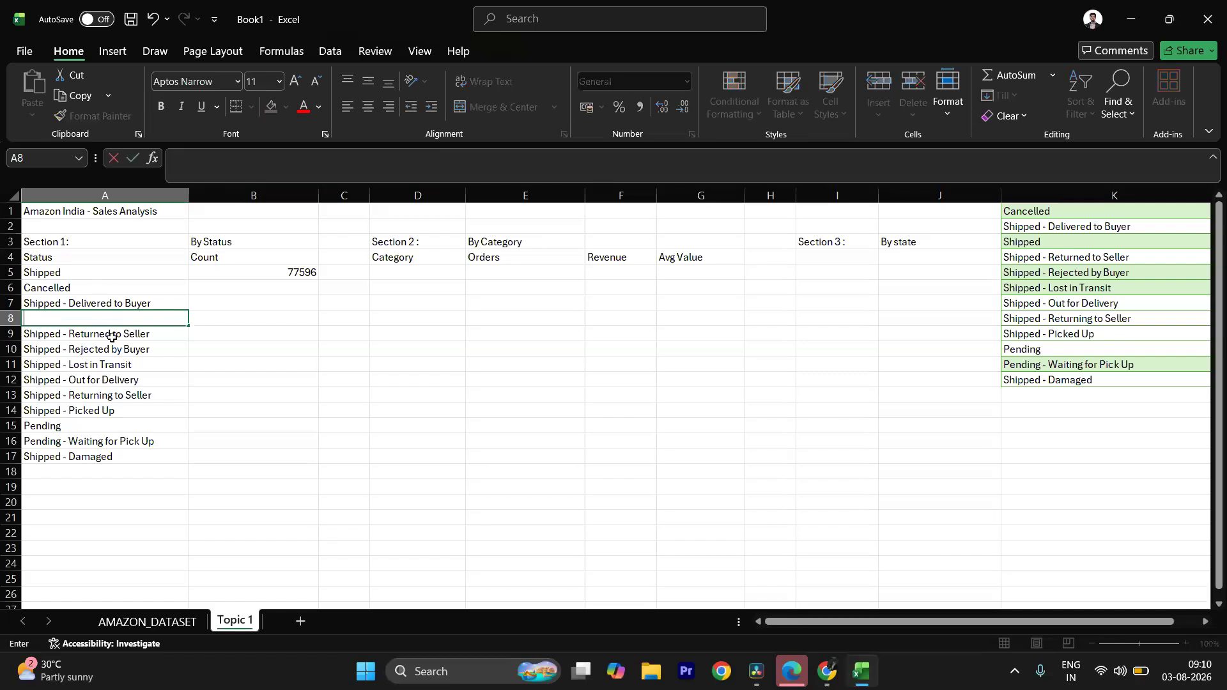
{"action": "left_click", "coordinate": [193, 379]}
{"action": "left_click_drag", "start_coordinate": [69, 334], "coordinate": [82, 451]}
{"action": "key", "text": "ctrl+x"}
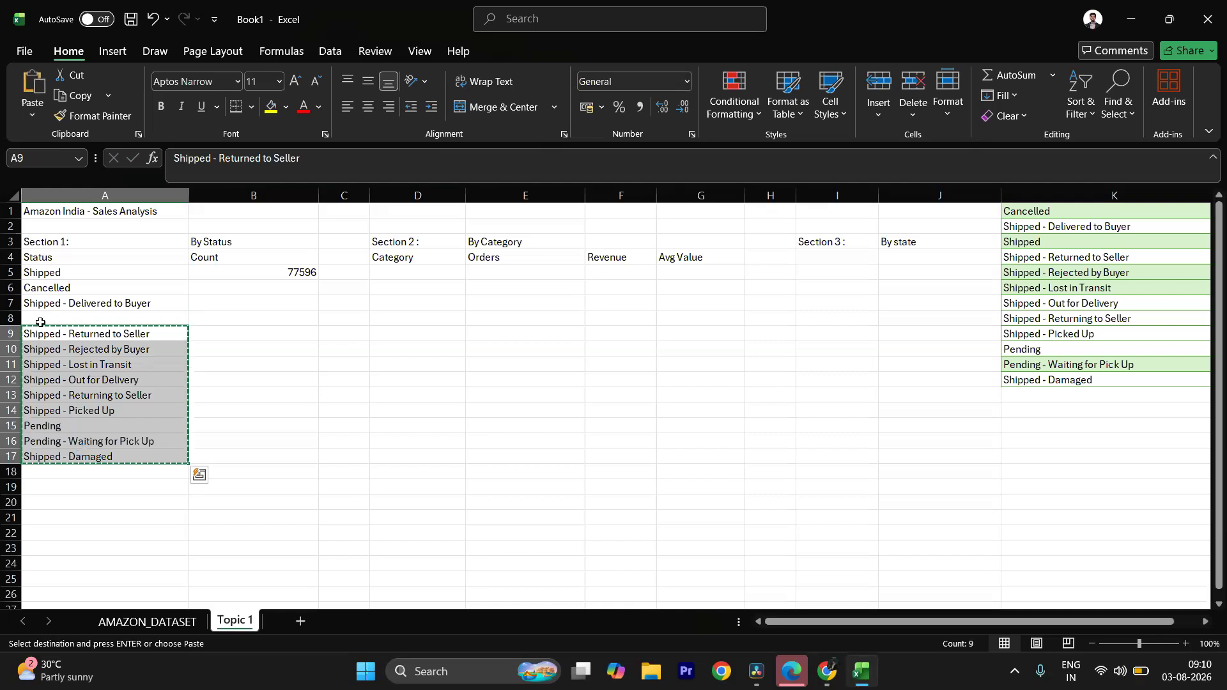
{"action": "left_click", "coordinate": [39, 318]}
{"action": "key", "text": "ctrl+v"}
{"action": "left_click", "coordinate": [80, 346]}
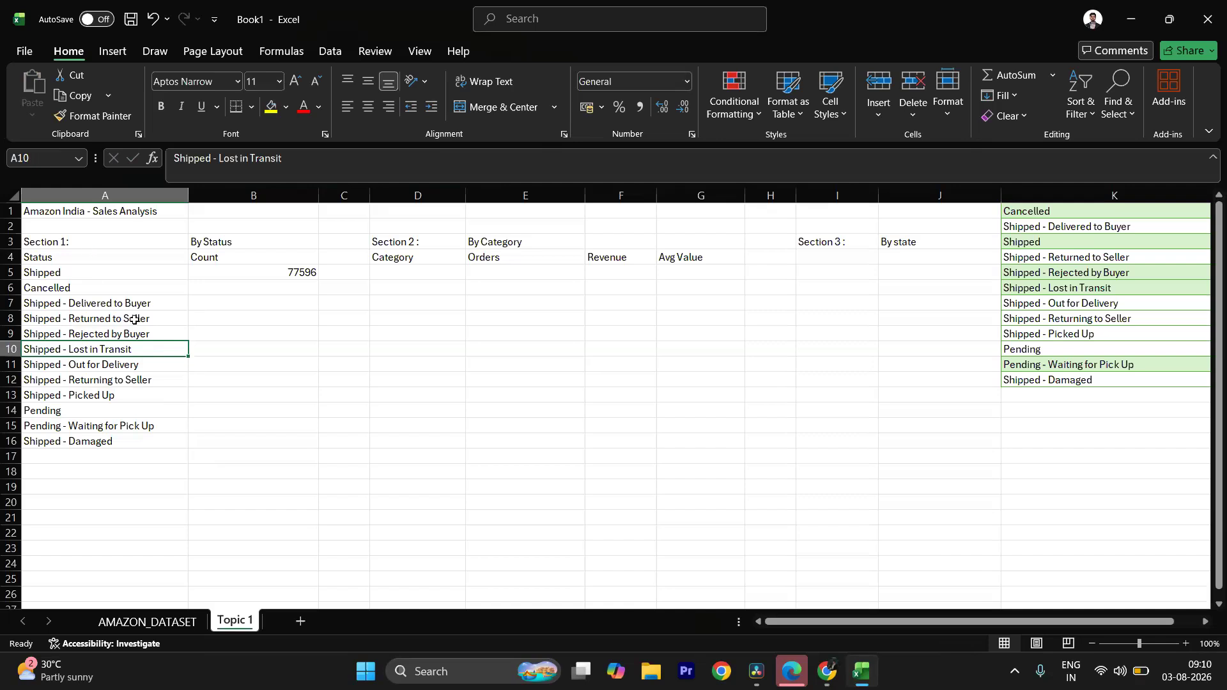
Step: Fill the COUNTIFS formula in B5 down through B16 to count every listed status
{"action": "left_click_drag", "start_coordinate": [1129, 211], "coordinate": [1122, 378]}
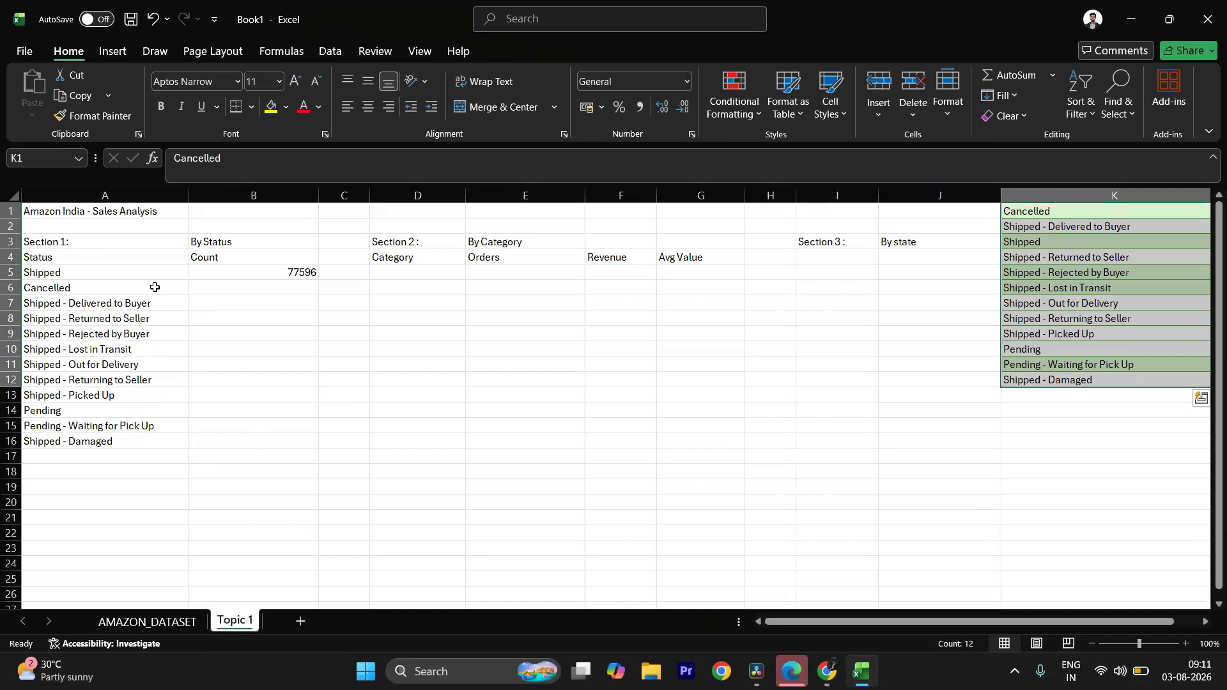
{"action": "left_click", "coordinate": [246, 274]}
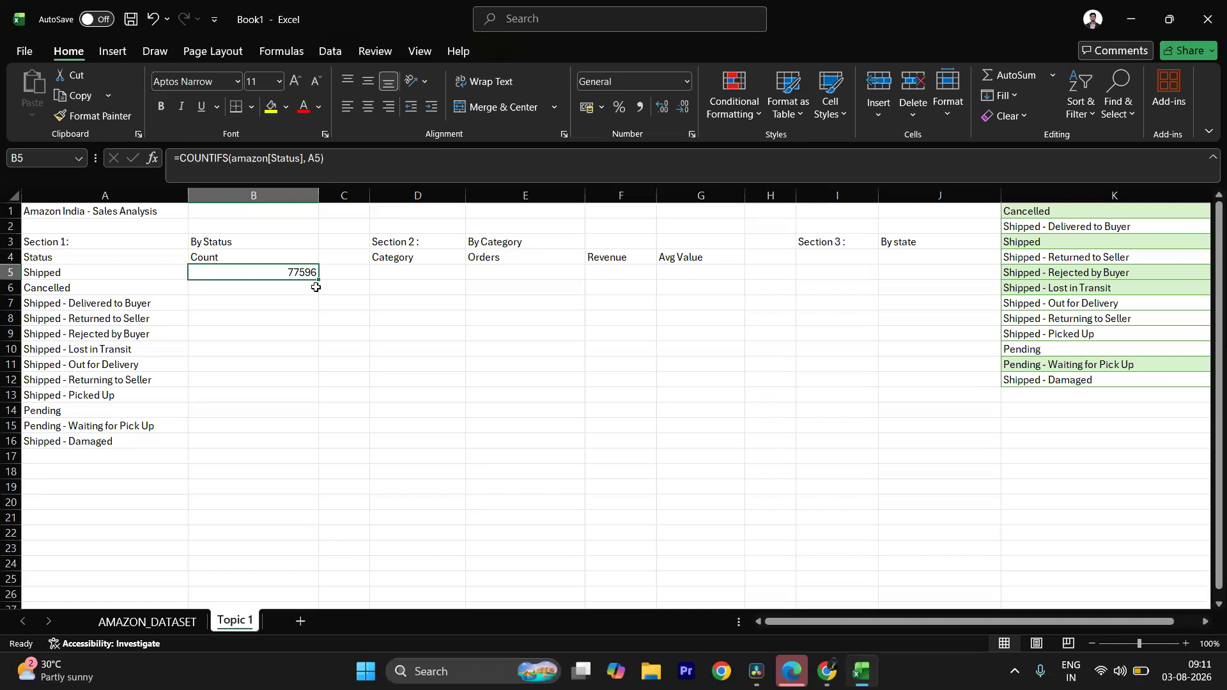
{"action": "left_click_drag", "start_coordinate": [320, 280], "coordinate": [306, 449]}
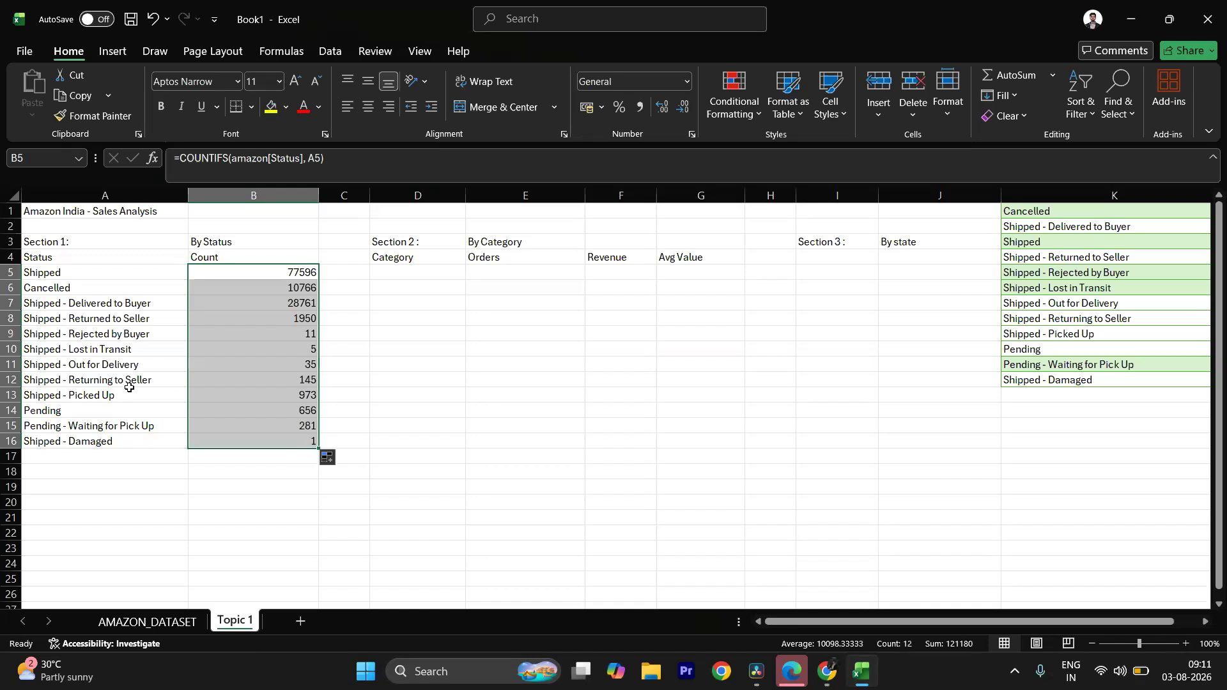
{"action": "left_click", "coordinate": [358, 421]}
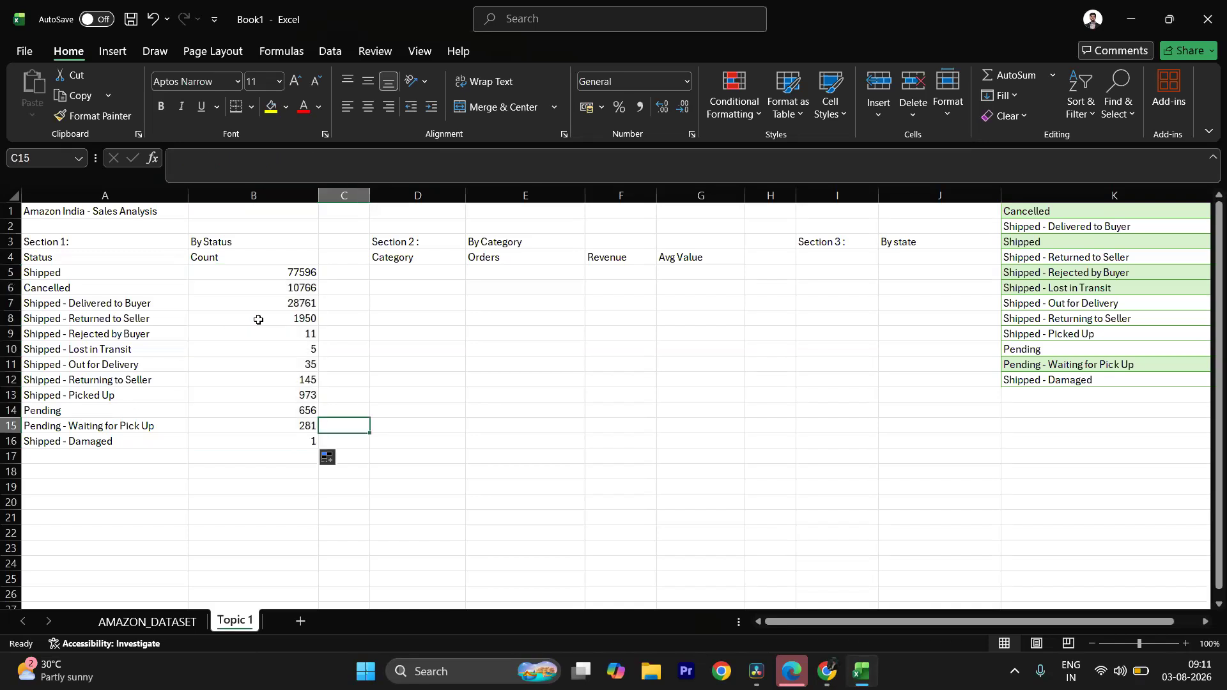
Step: Check the filled COUNTIFS formulas in the Count column against their matching statuses in column A
{"action": "left_click", "coordinate": [291, 292]}
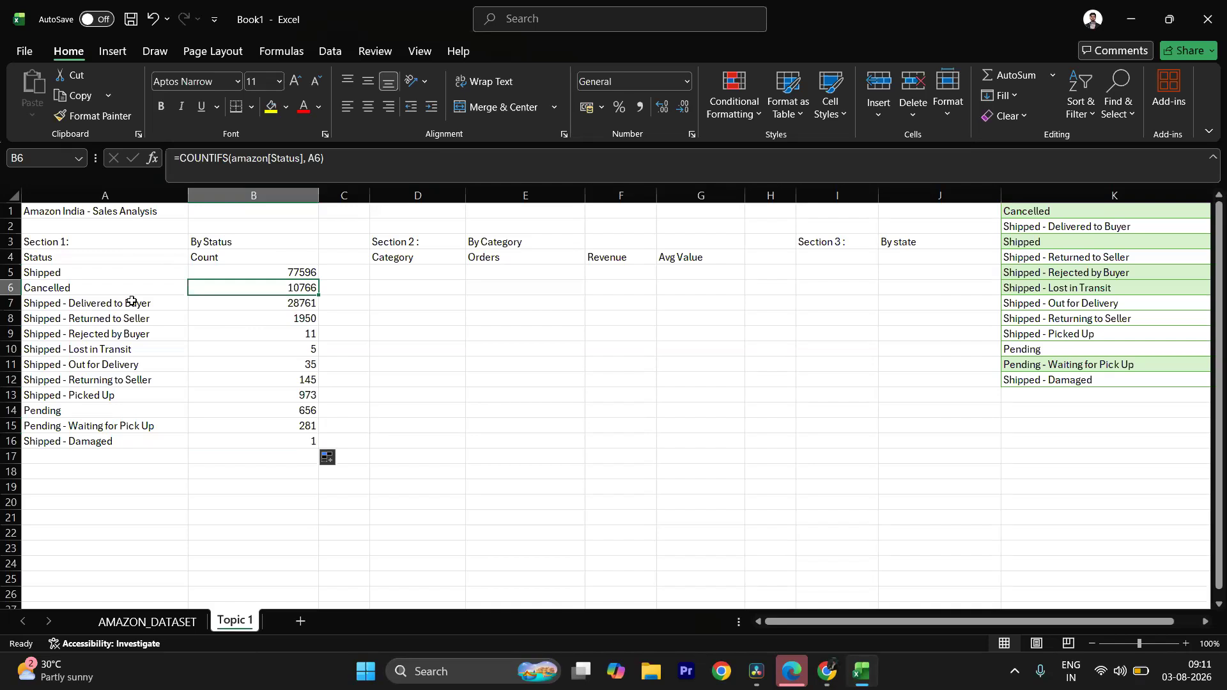
{"action": "left_click", "coordinate": [103, 288]}
{"action": "left_click", "coordinate": [207, 289]}
{"action": "left_click", "coordinate": [269, 303]}
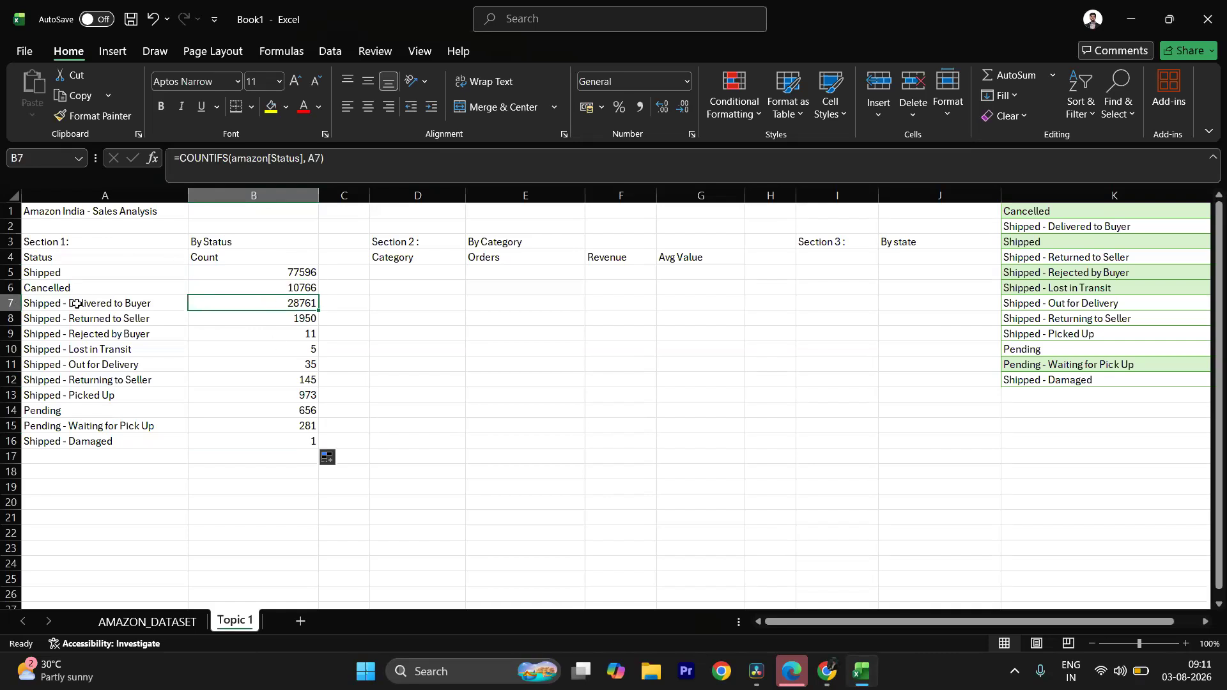
{"action": "left_click", "coordinate": [207, 317]}
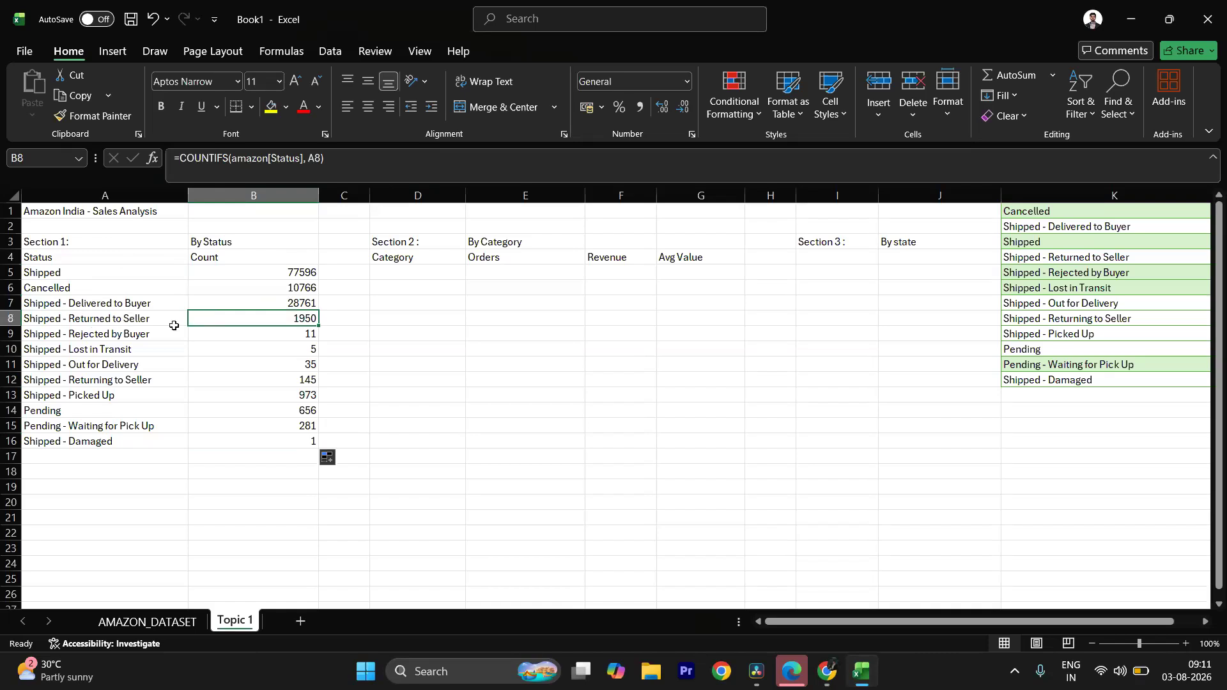
{"action": "left_click", "coordinate": [260, 270]}
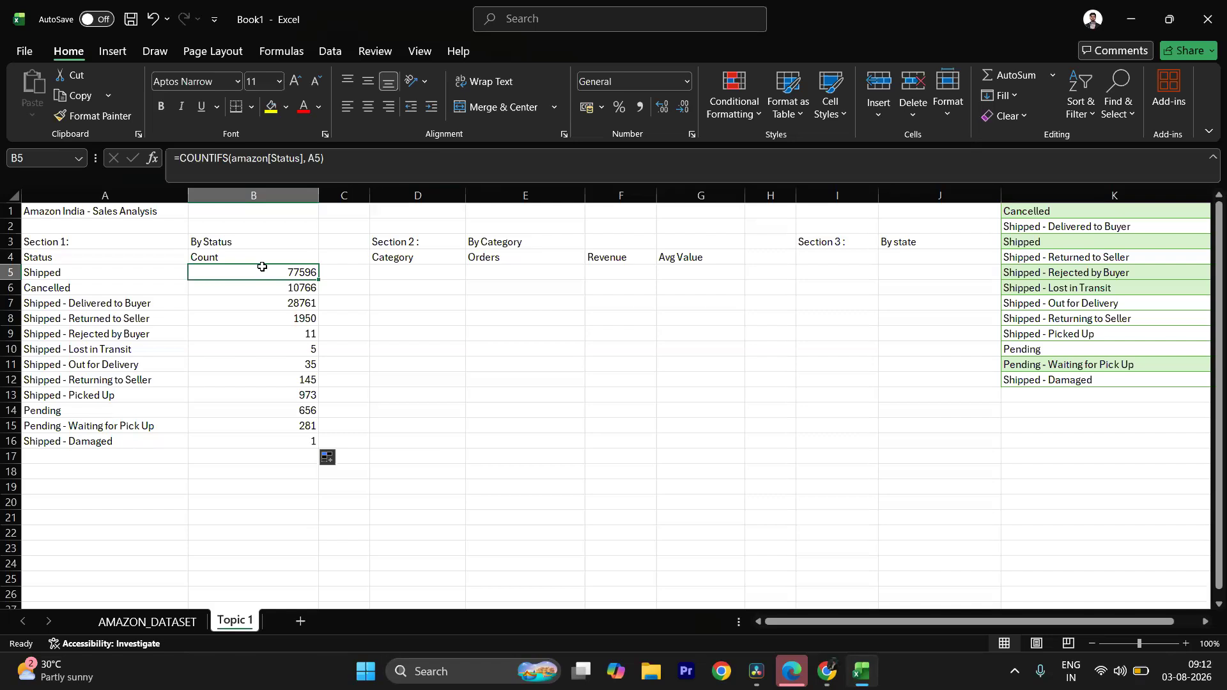
{"action": "left_click", "coordinate": [80, 460]}
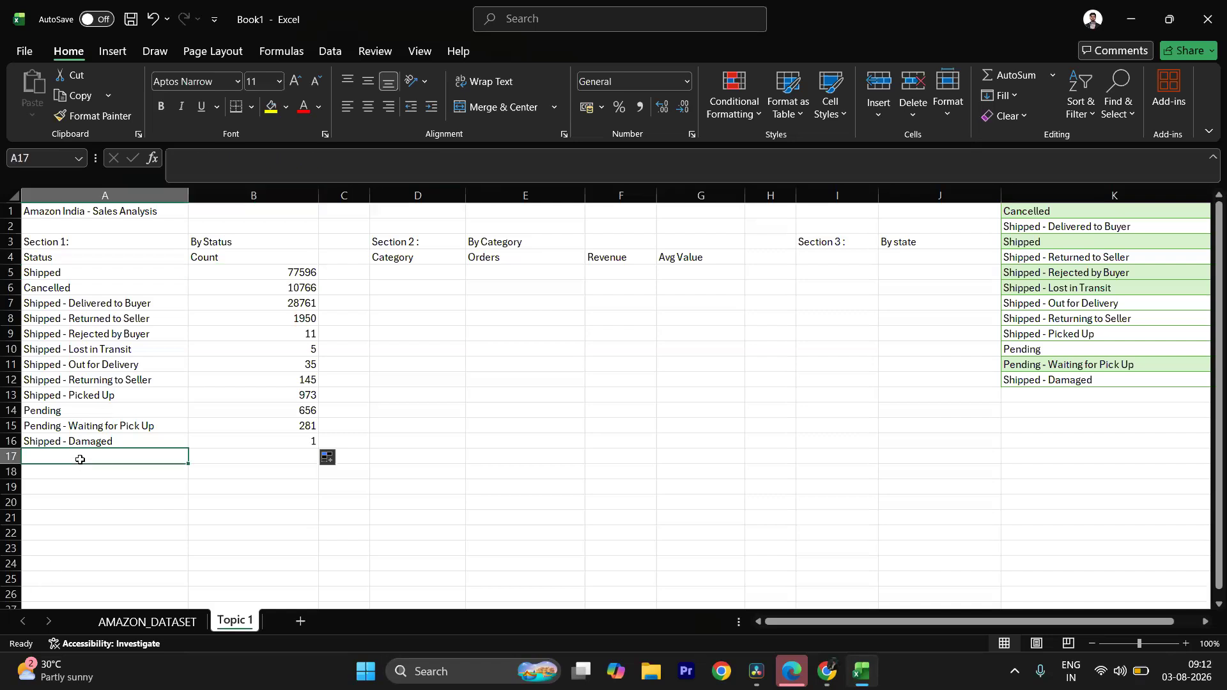
{"action": "left_click", "coordinate": [230, 454]}
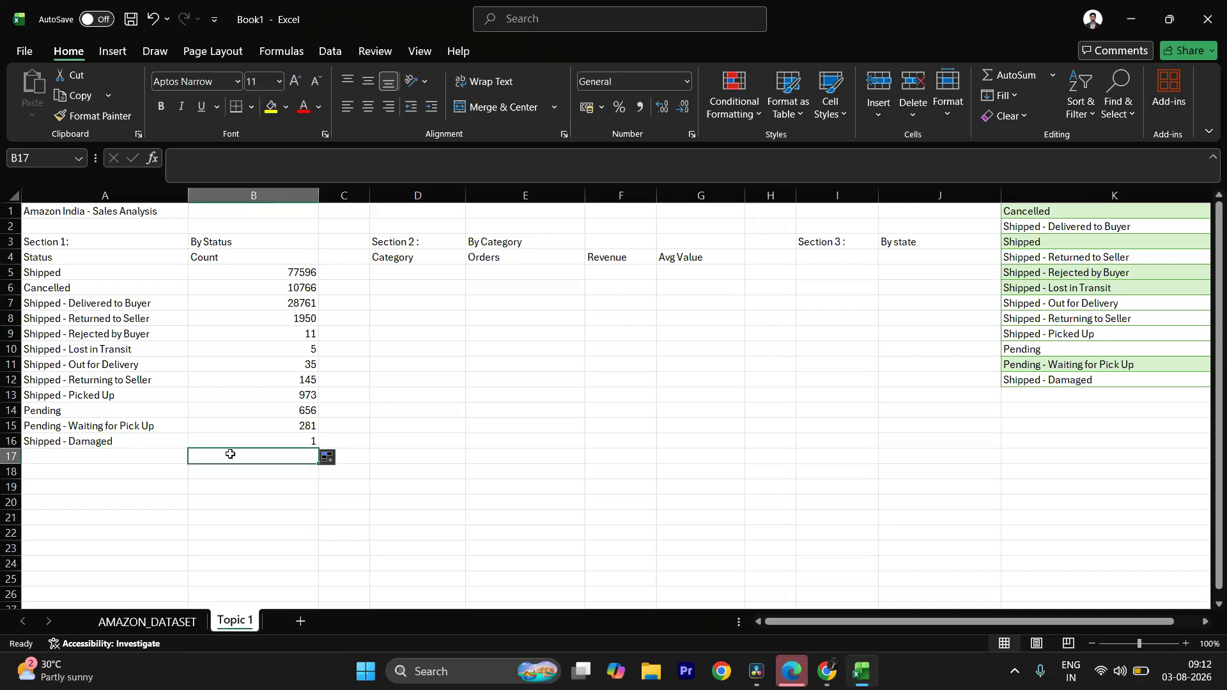
Step: Widen column C and insert a new blank column before it
{"action": "left_click_drag", "start_coordinate": [370, 194], "coordinate": [435, 182]}
{"action": "left_click", "coordinate": [385, 271]}
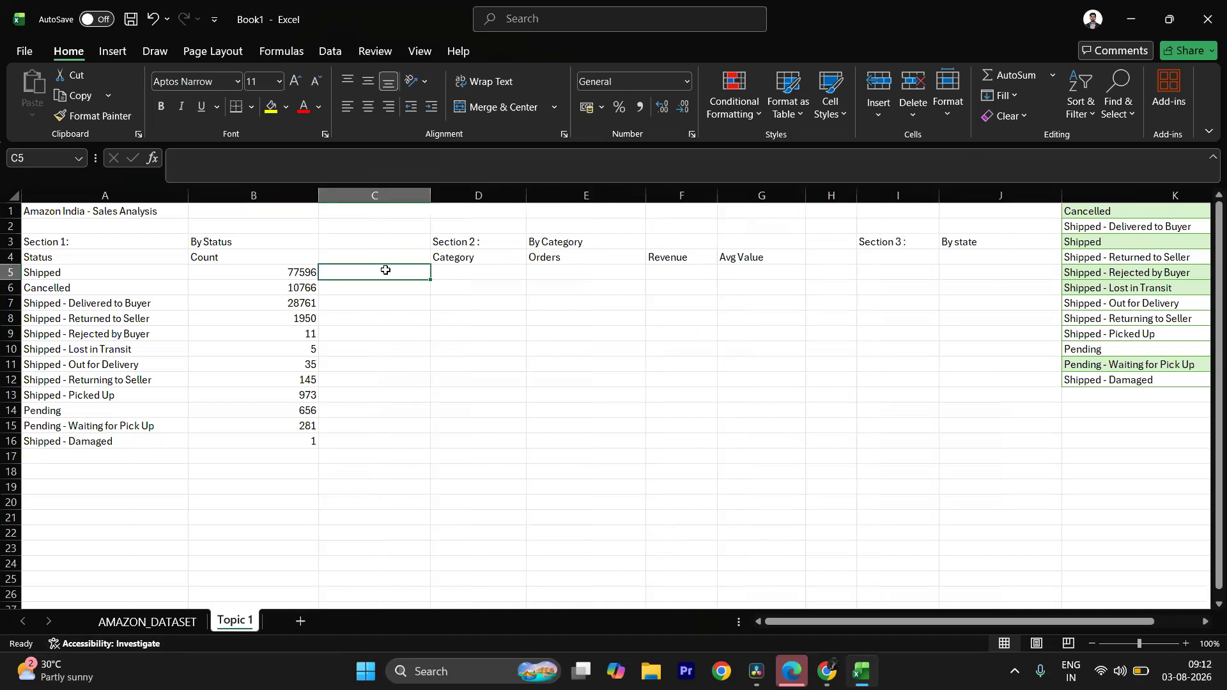
{"action": "right_click", "coordinate": [374, 200]}
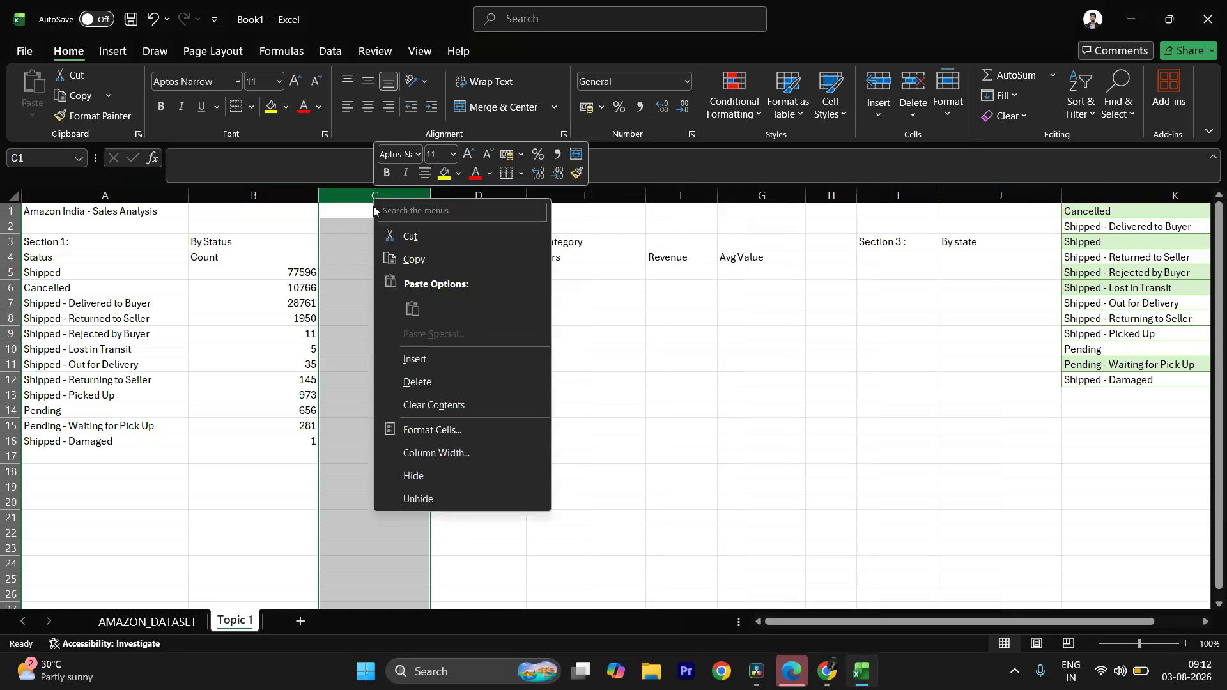
{"action": "left_click", "coordinate": [404, 359]}
Step: Start a COUNTIFS formula in C5 with amazon[Status] as the first criteria range and A5 as its criterion
{"action": "left_click", "coordinate": [427, 274]}
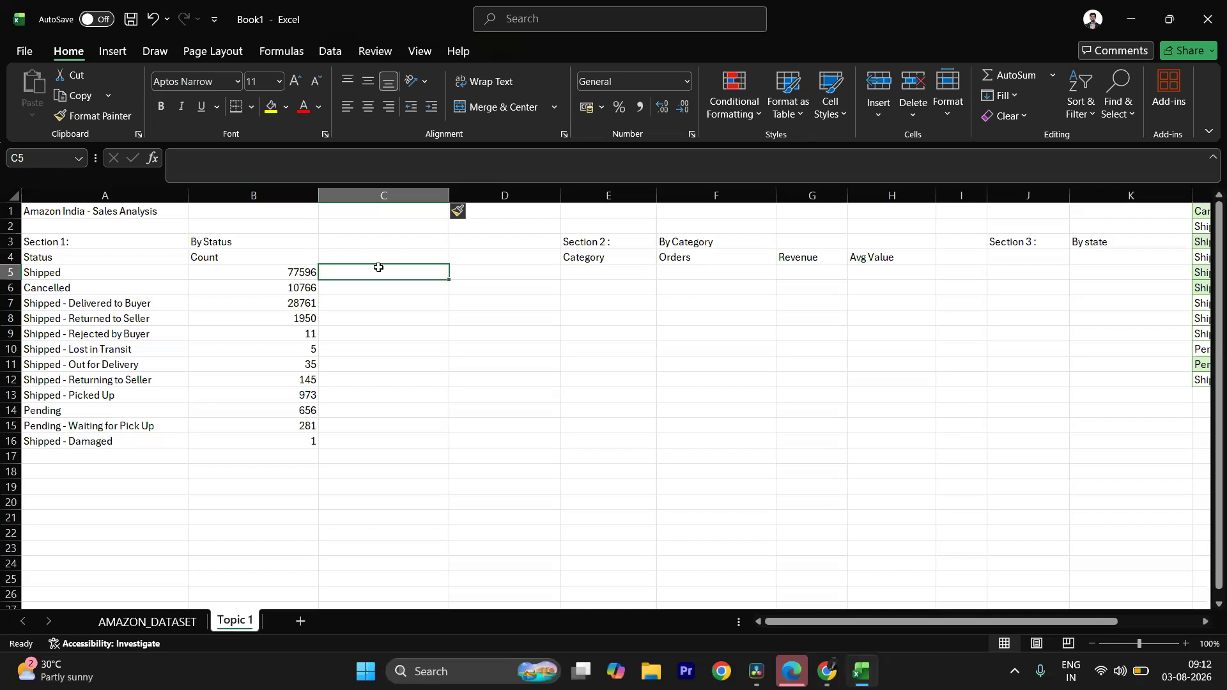
{"action": "type", "text": "="}
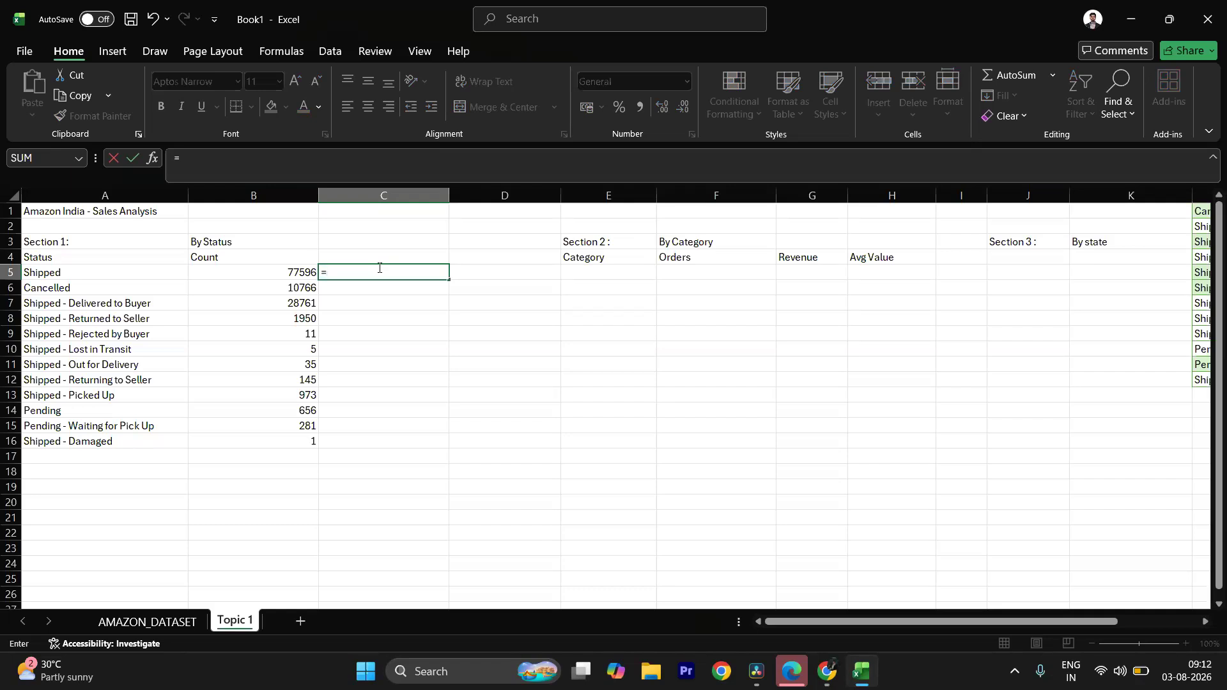
{"action": "type", "text": "co"}
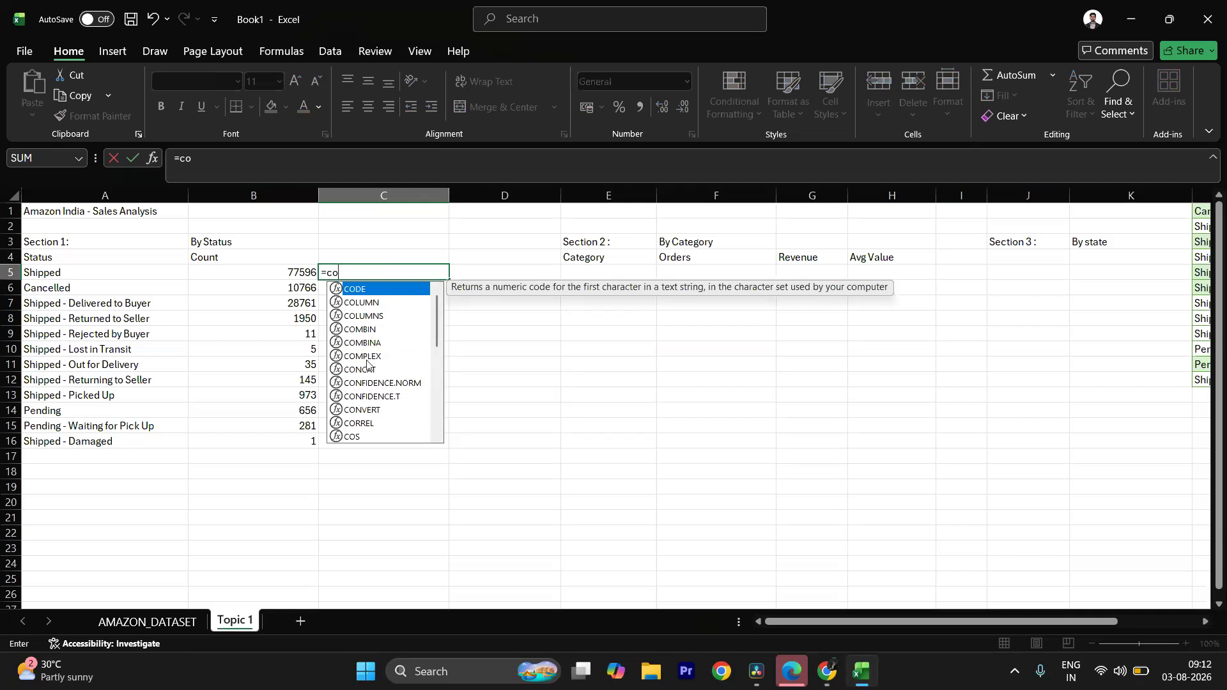
{"action": "type", "text": "un"}
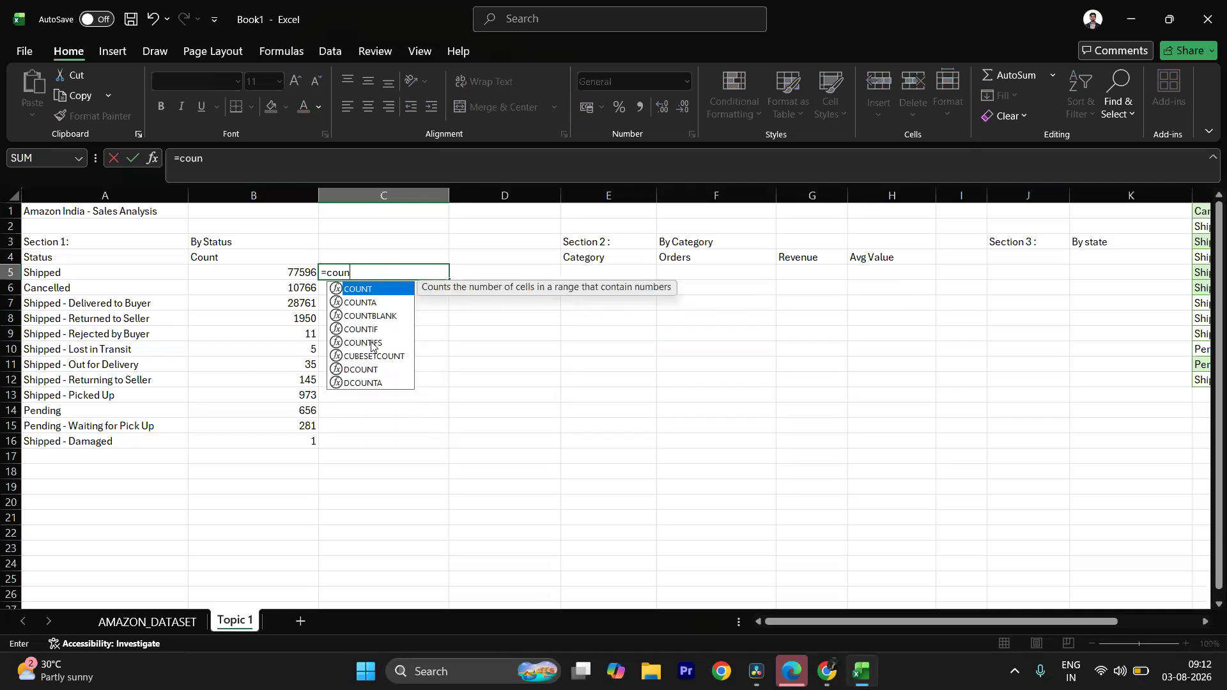
{"action": "left_click", "coordinate": [372, 344]}
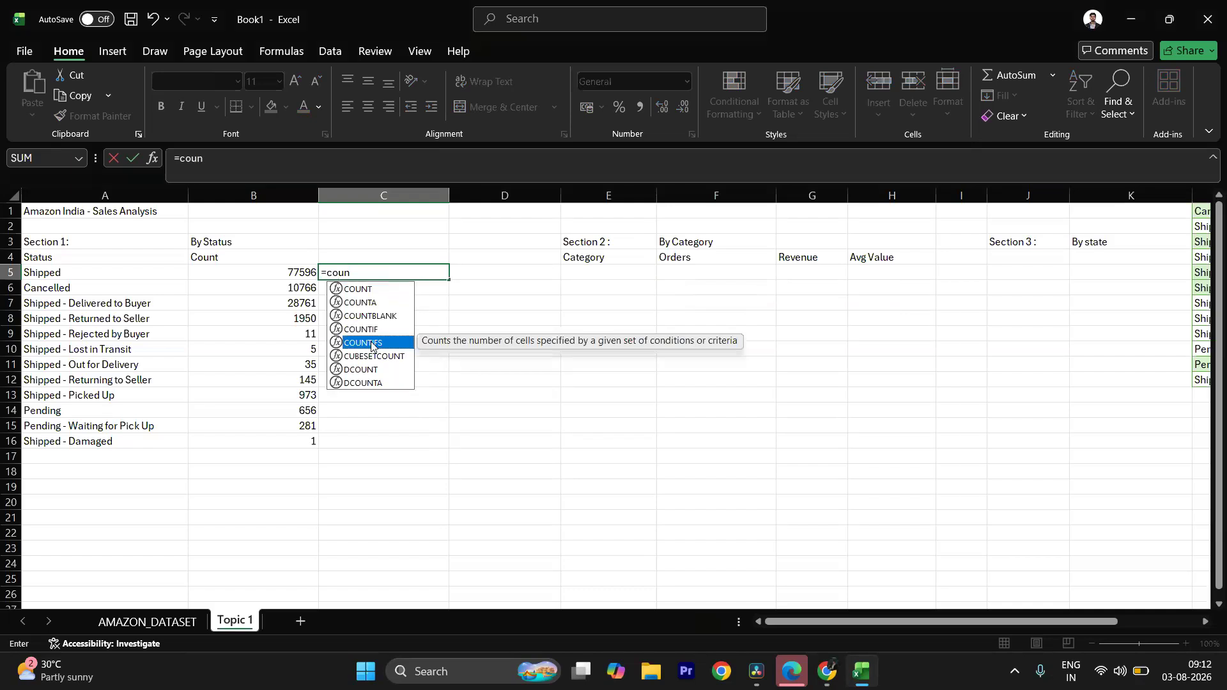
{"action": "double_click", "coordinate": [372, 343]}
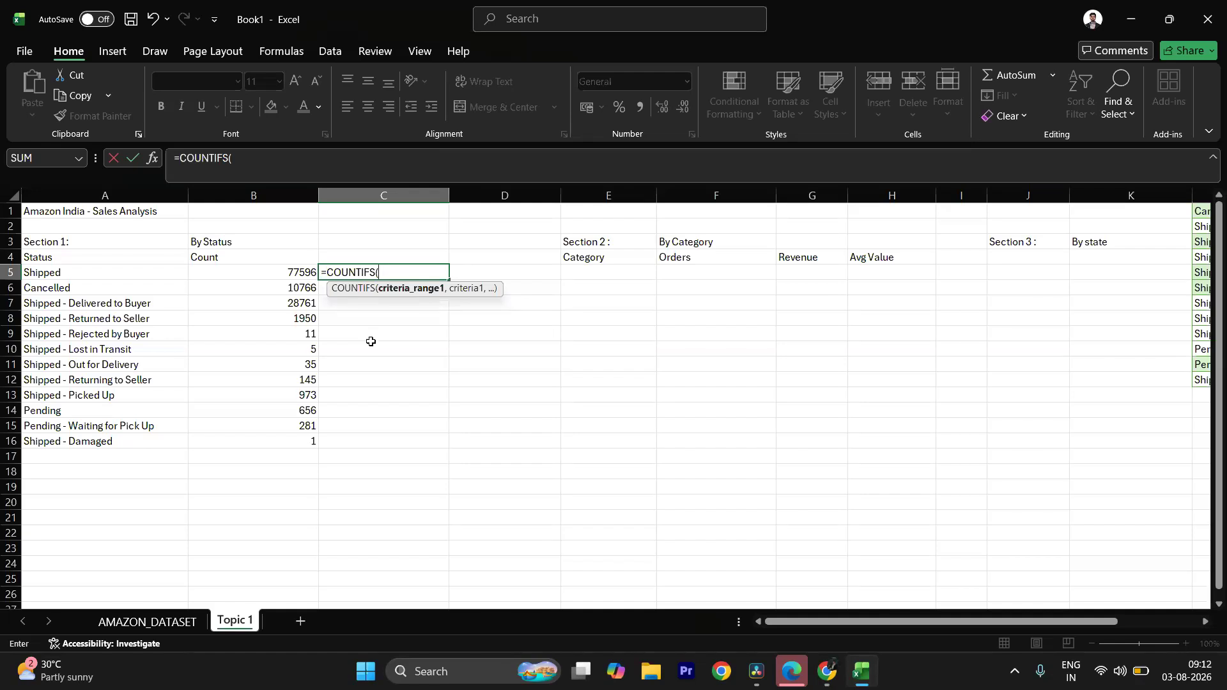
{"action": "type", "text": "am"}
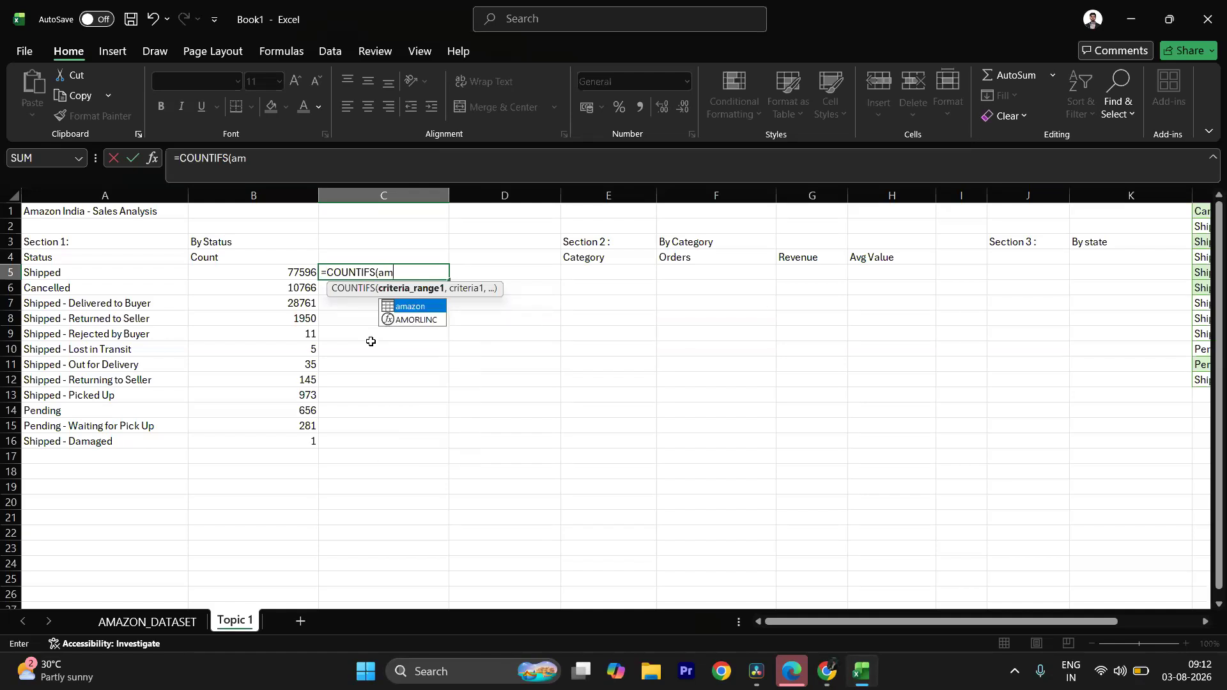
{"action": "double_click", "coordinate": [394, 307]}
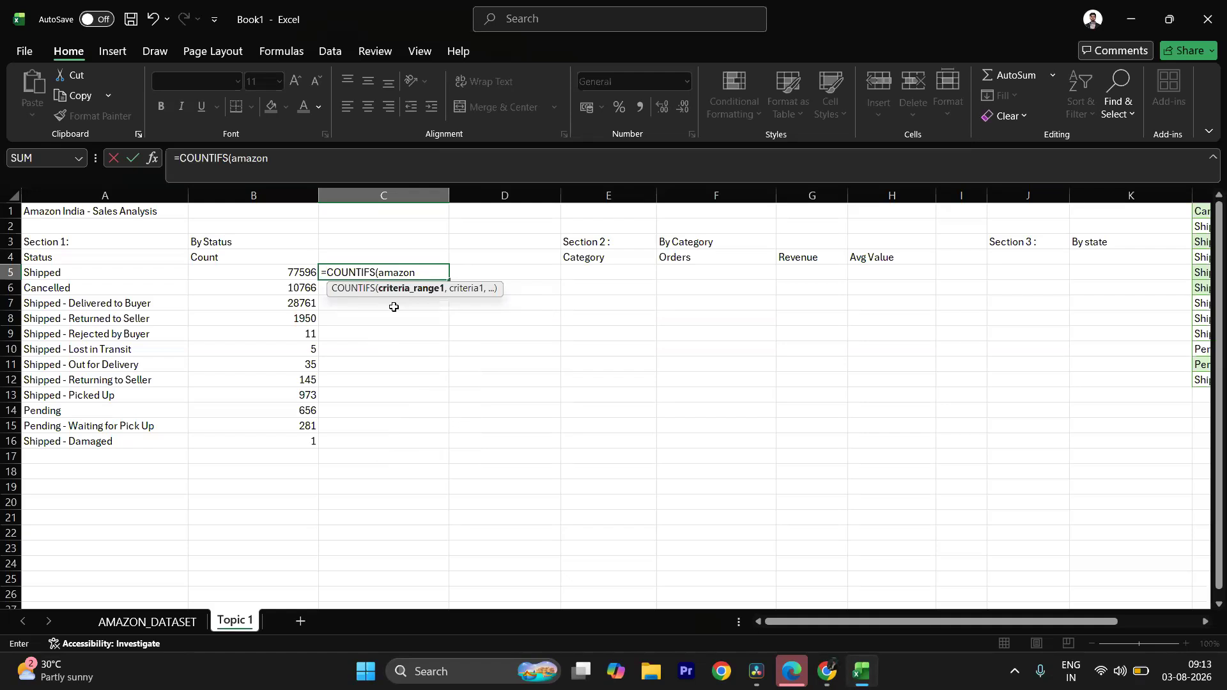
{"action": "type", "text": "[st"}
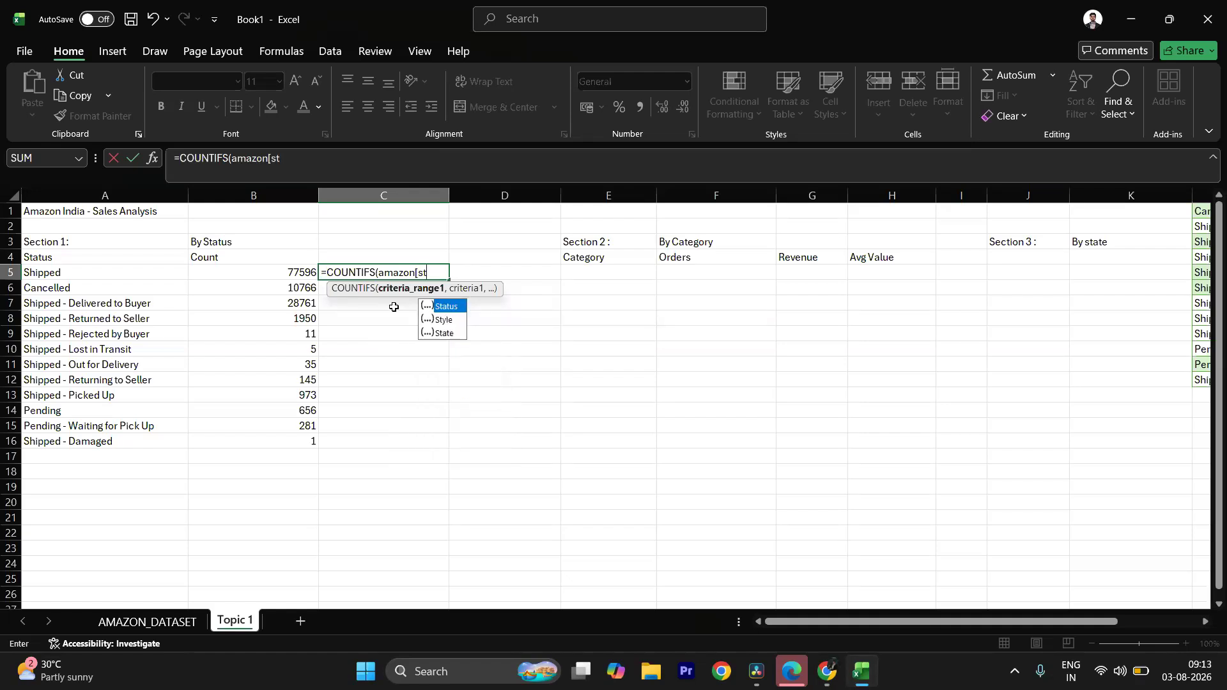
{"action": "double_click", "coordinate": [461, 312]}
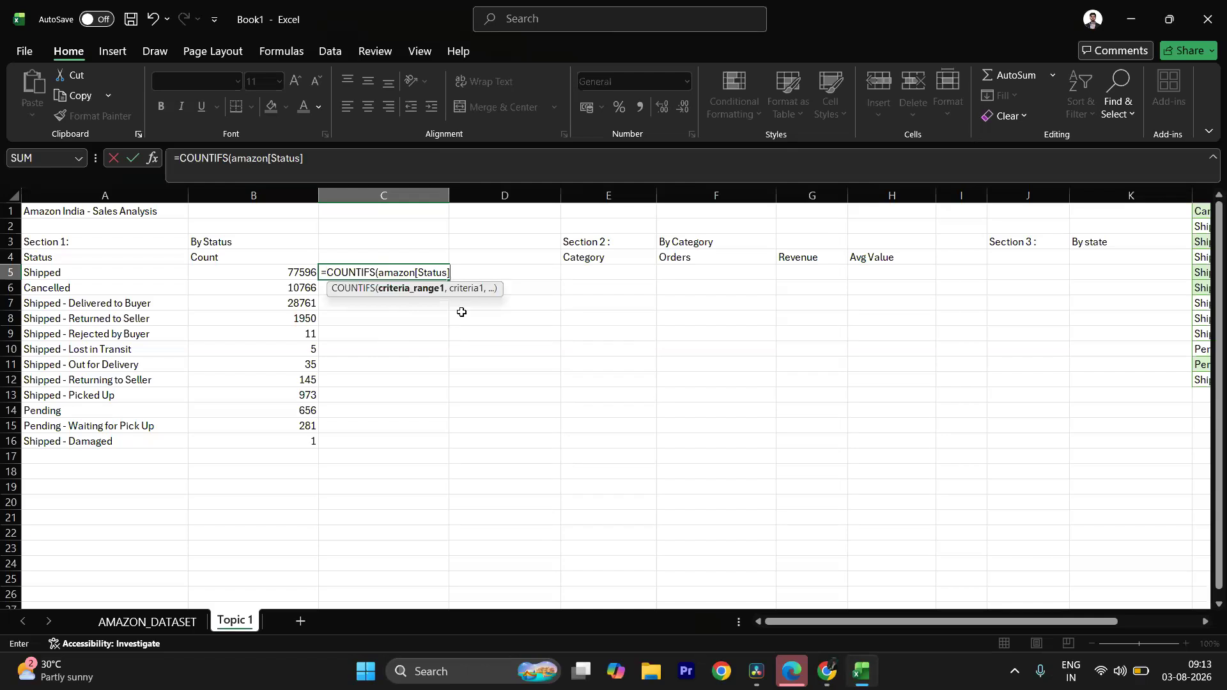
{"action": "type", "text": ","}
{"action": "left_click", "coordinate": [160, 272]}
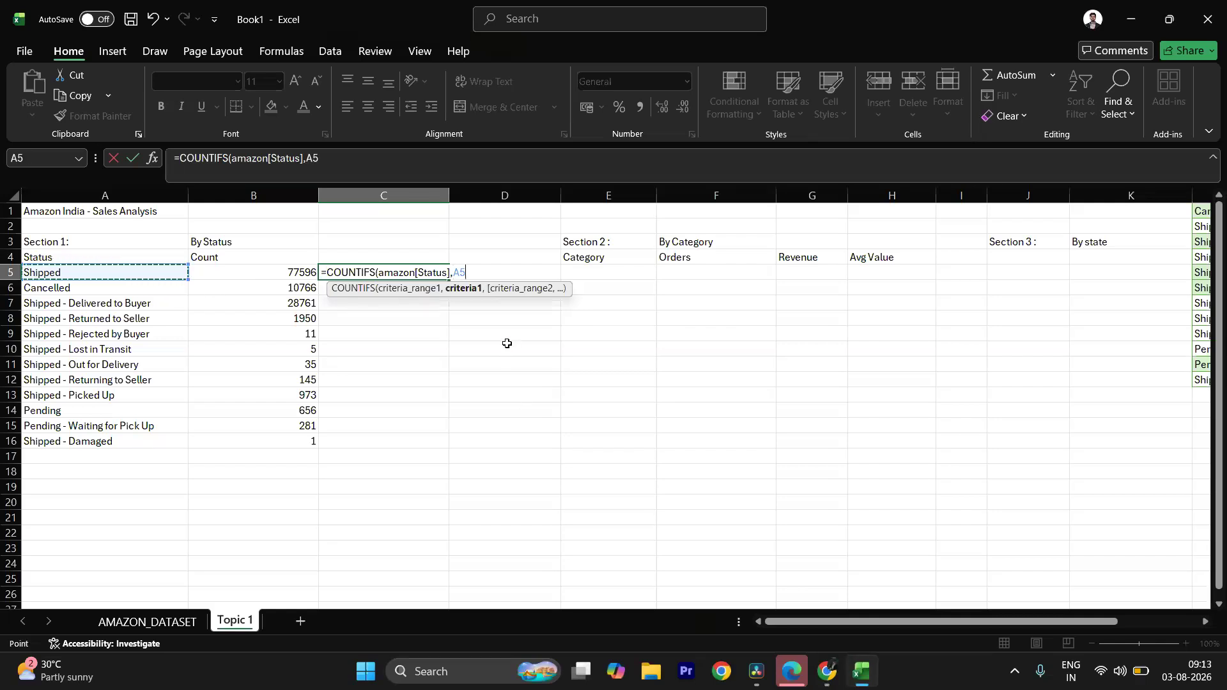
Step: Extend the COUNTIFS formula in C5 with amazon[State] as the second criteria range
{"action": "type", "text": ","}
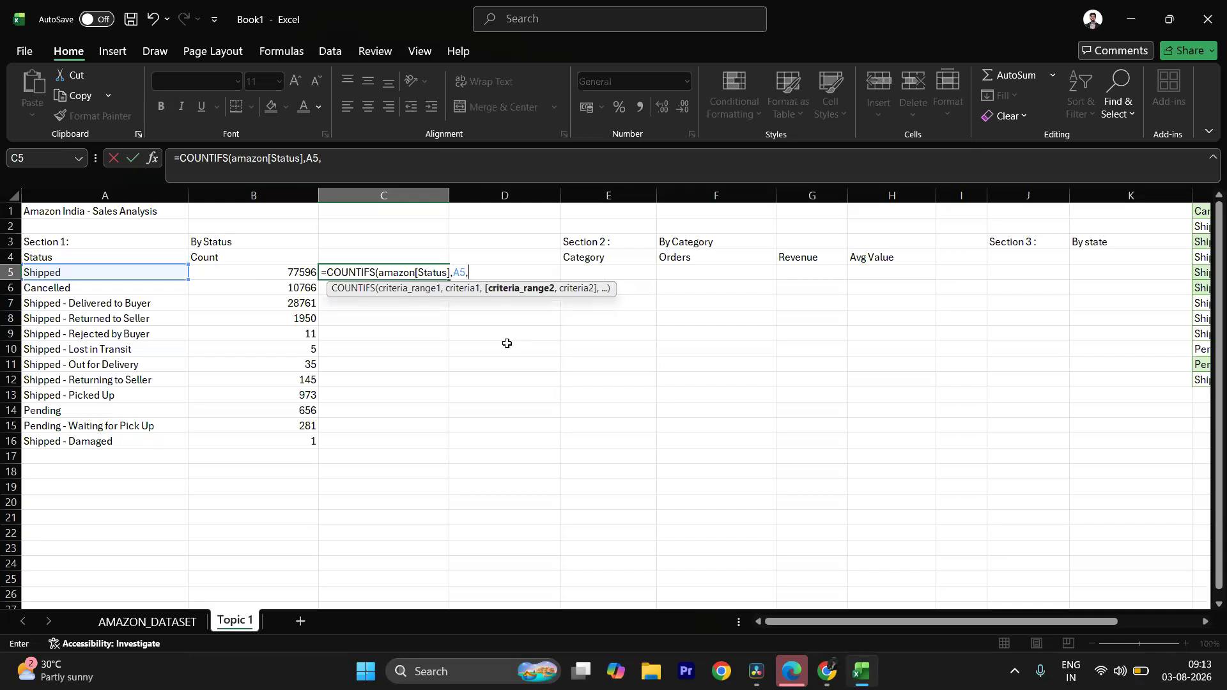
{"action": "type", "text": "ama"}
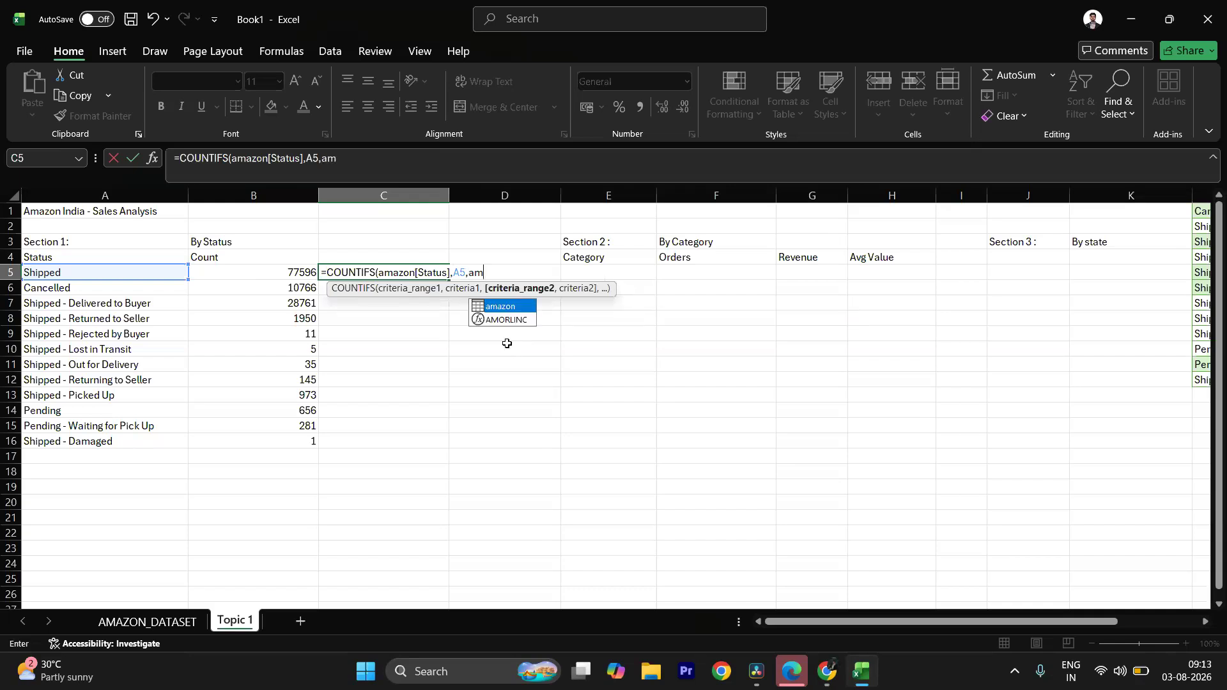
{"action": "double_click", "coordinate": [494, 308]}
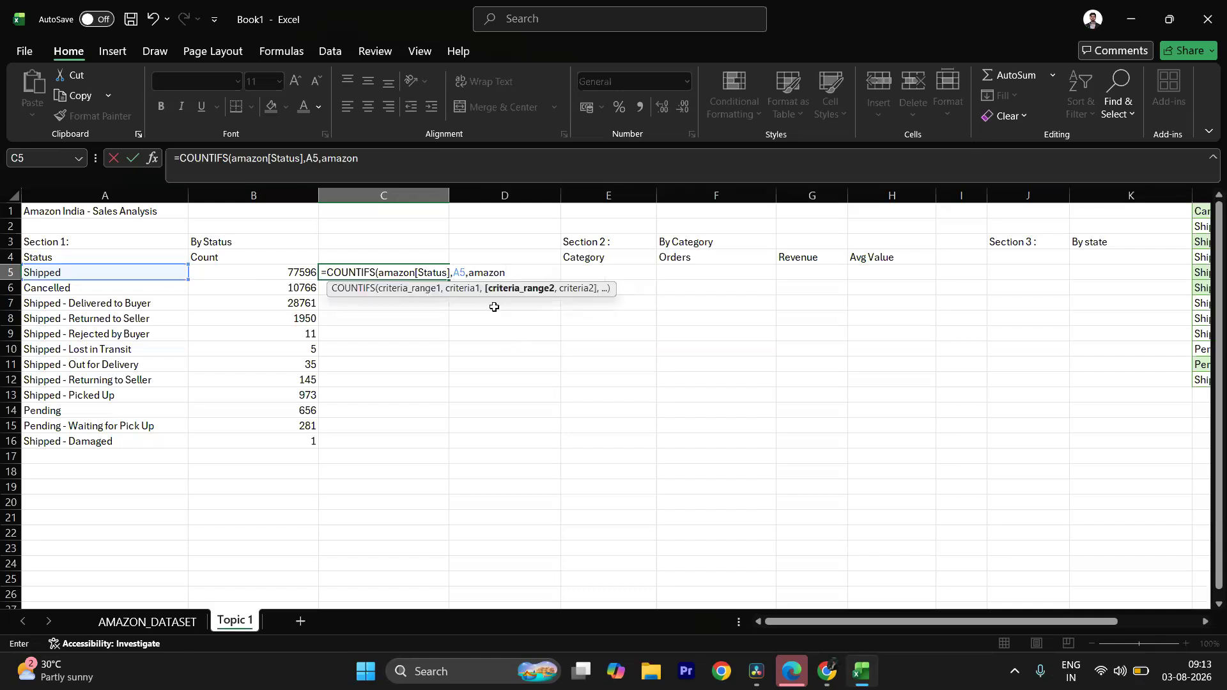
{"action": "type", "text": "["}
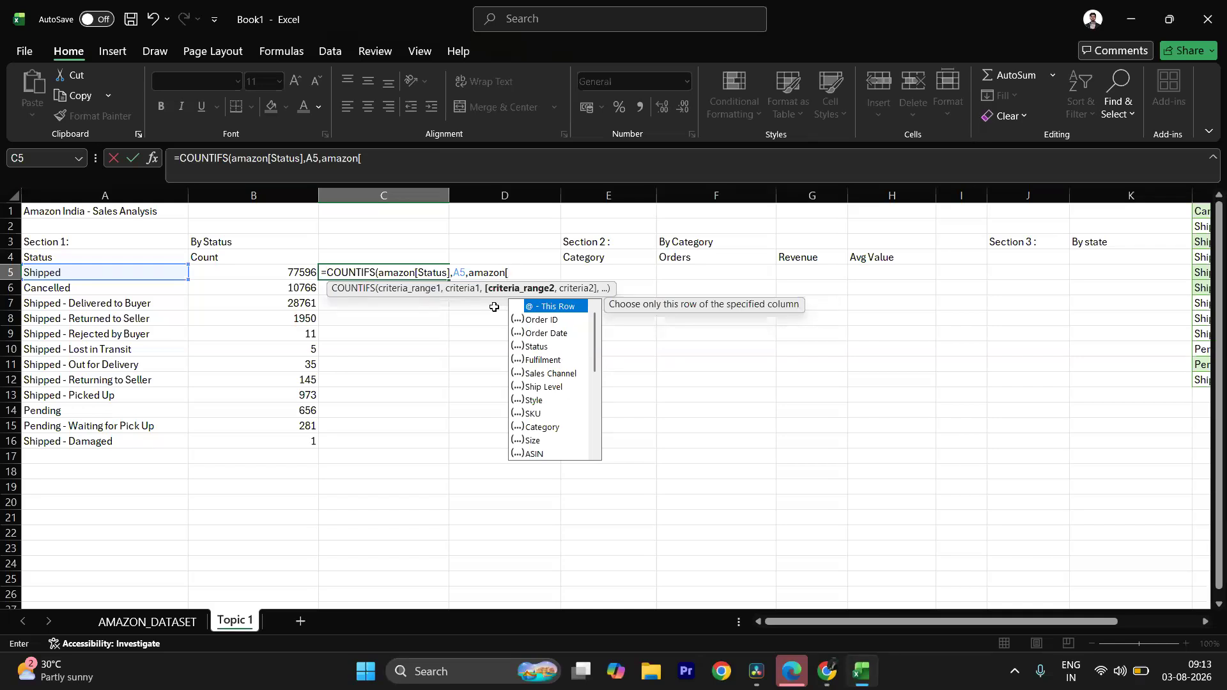
{"action": "type", "text": "s"}
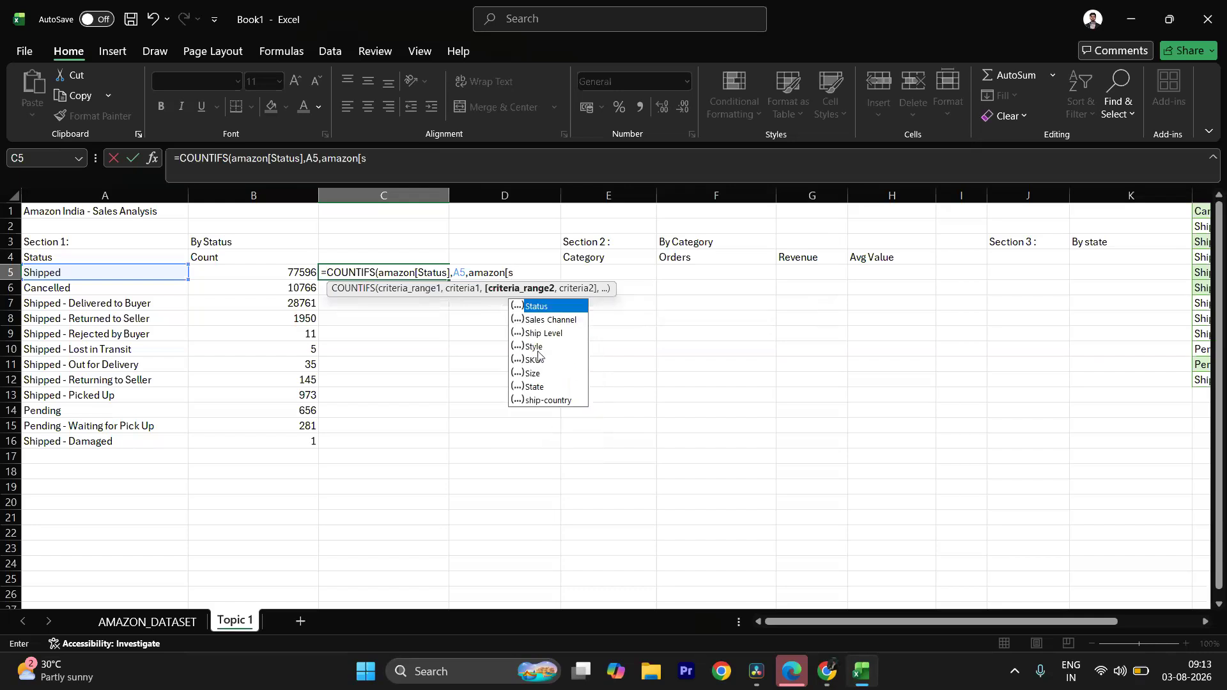
{"action": "double_click", "coordinate": [534, 386]}
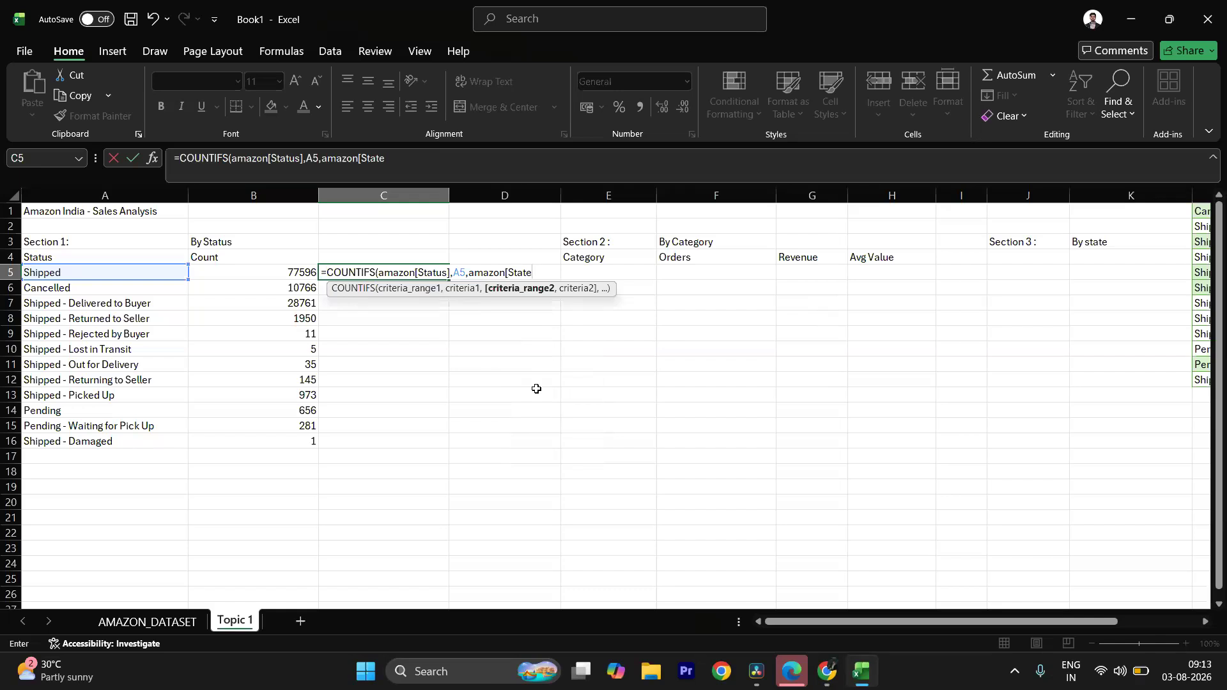
Step: Complete the C5 formula with "MAHARASHTRA" as the state criterion and check the entered formula
{"action": "type", "text": "],"}
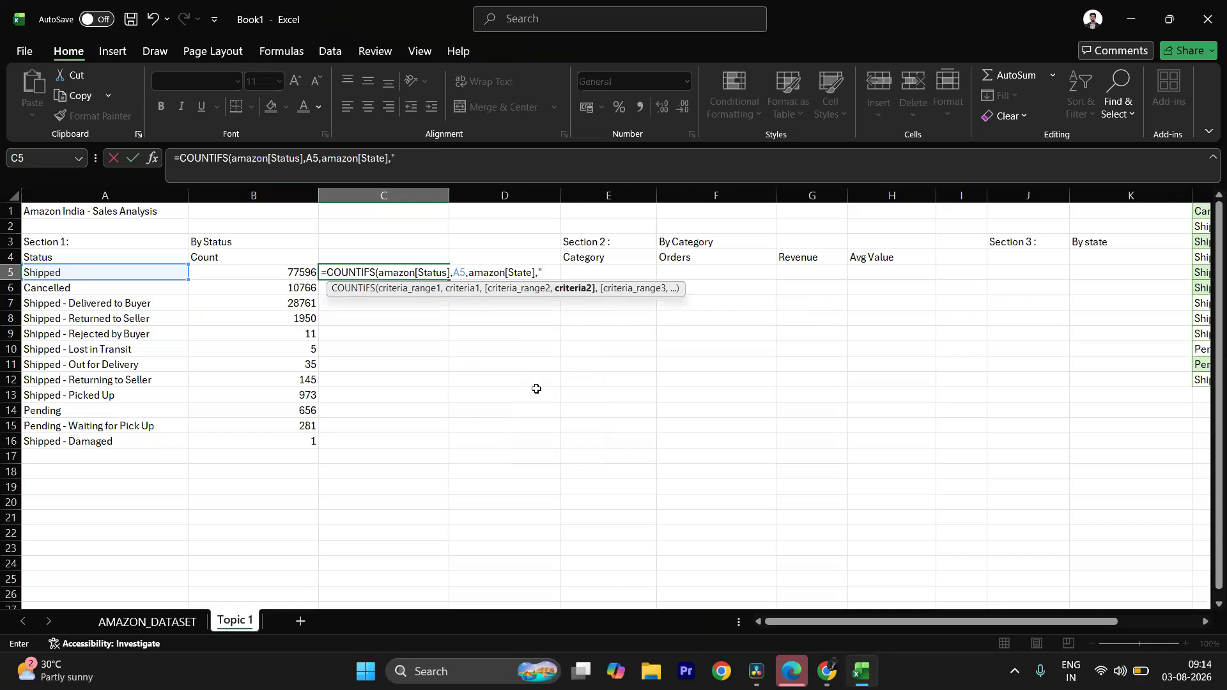
{"action": "type", "text": "\"MAHARASHTRA"}
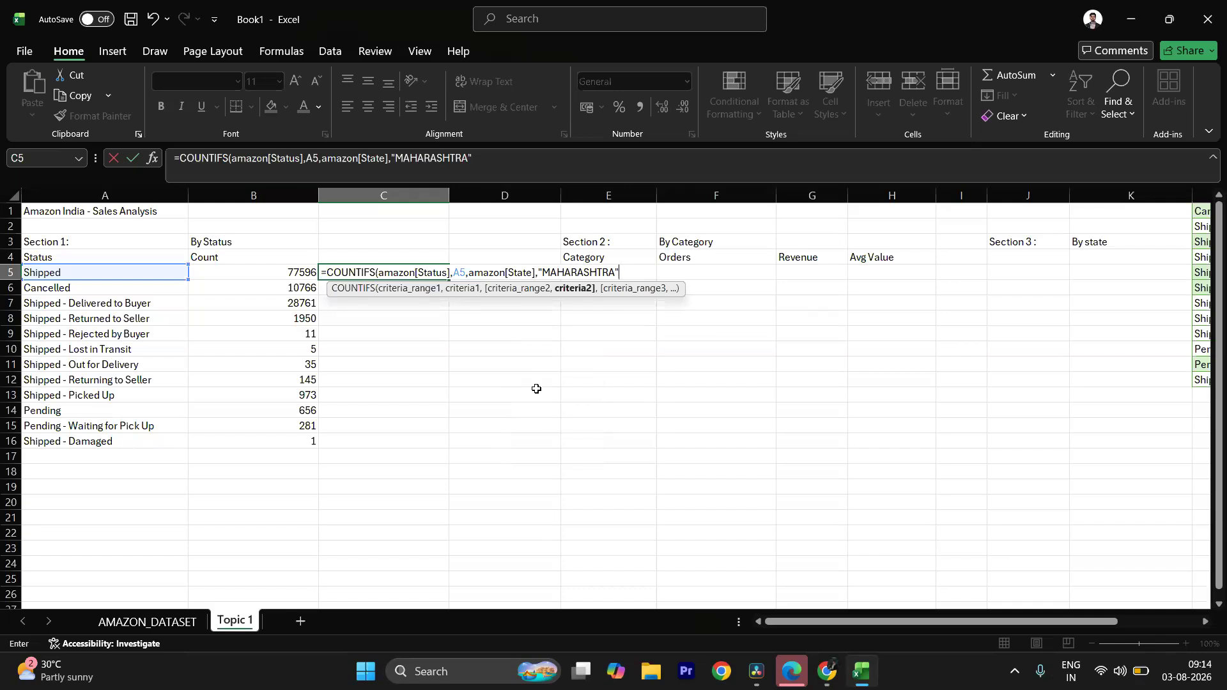
{"action": "type", "text": "\")"}
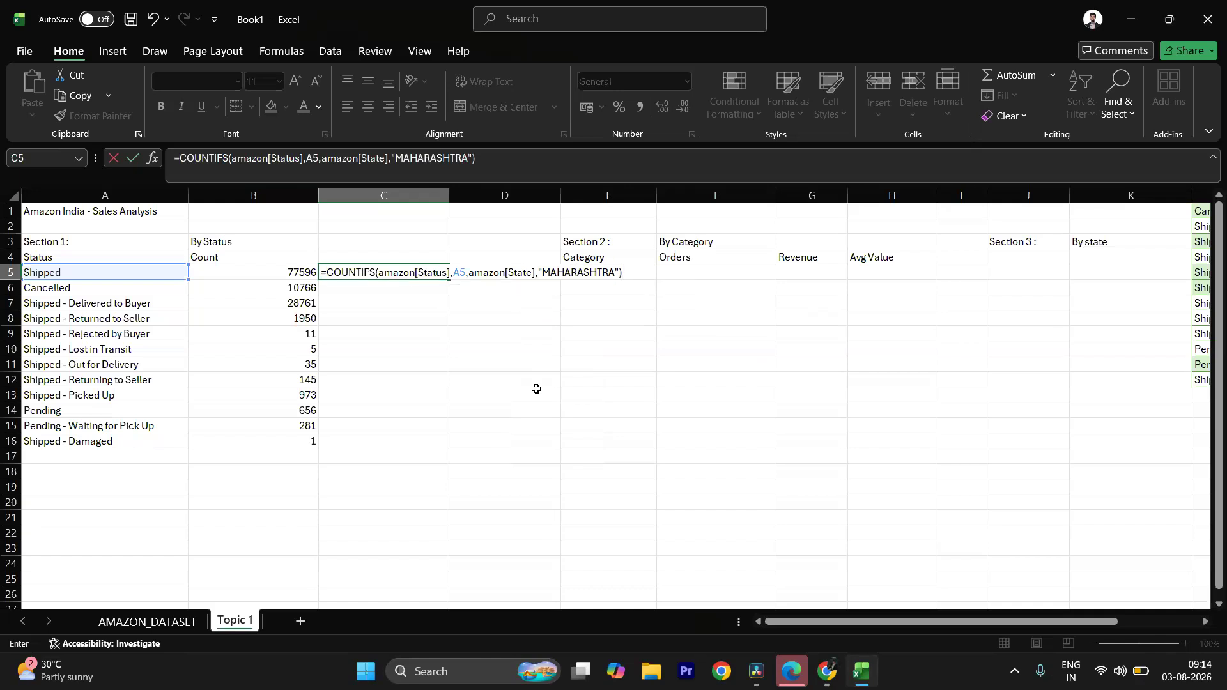
{"action": "key", "text": "Return"}
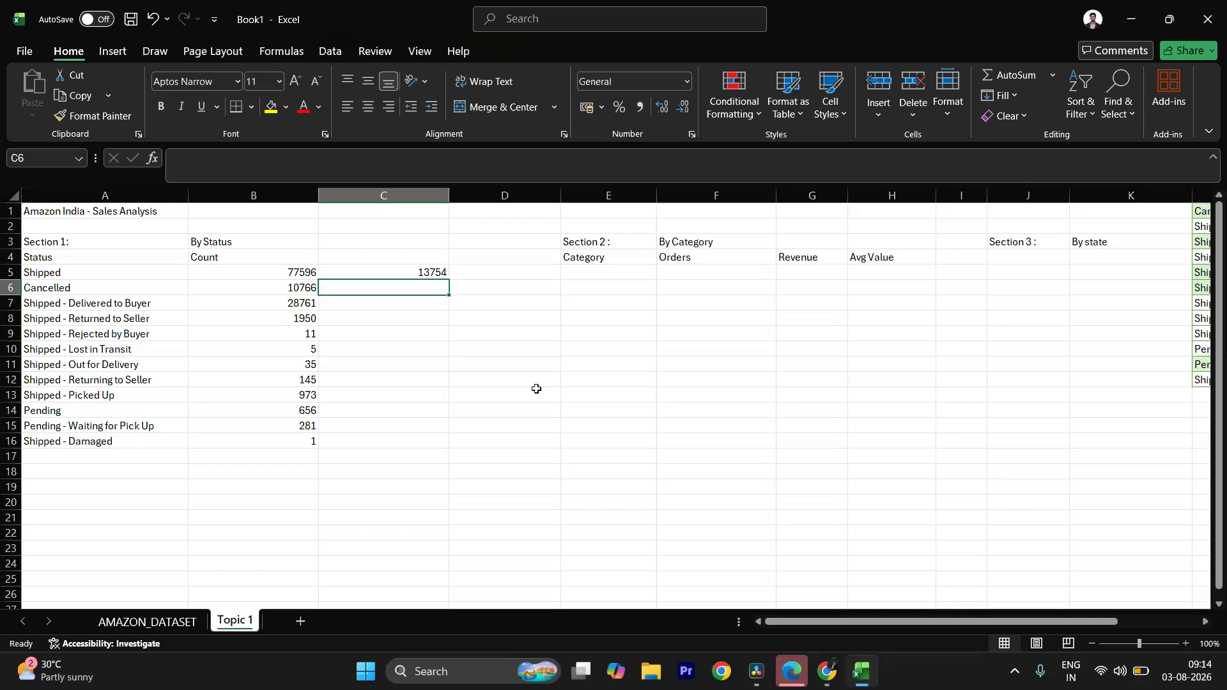
{"action": "left_click", "coordinate": [408, 271]}
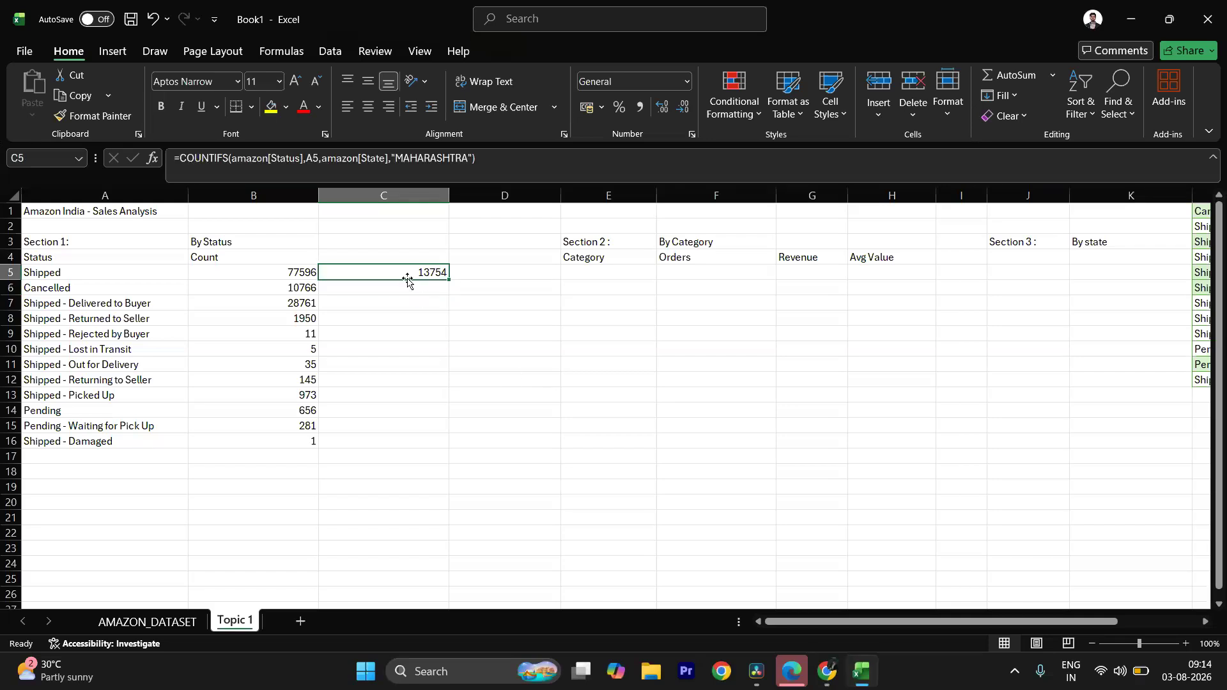
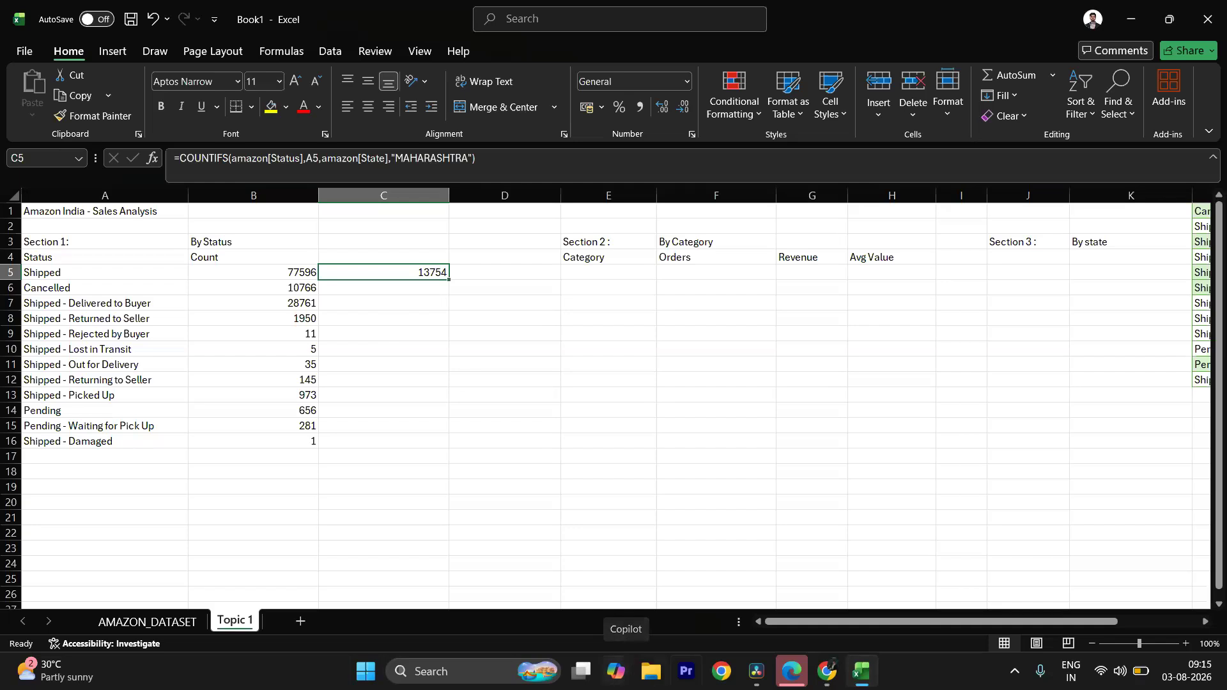
{"action": "left_click", "coordinate": [829, 673]}
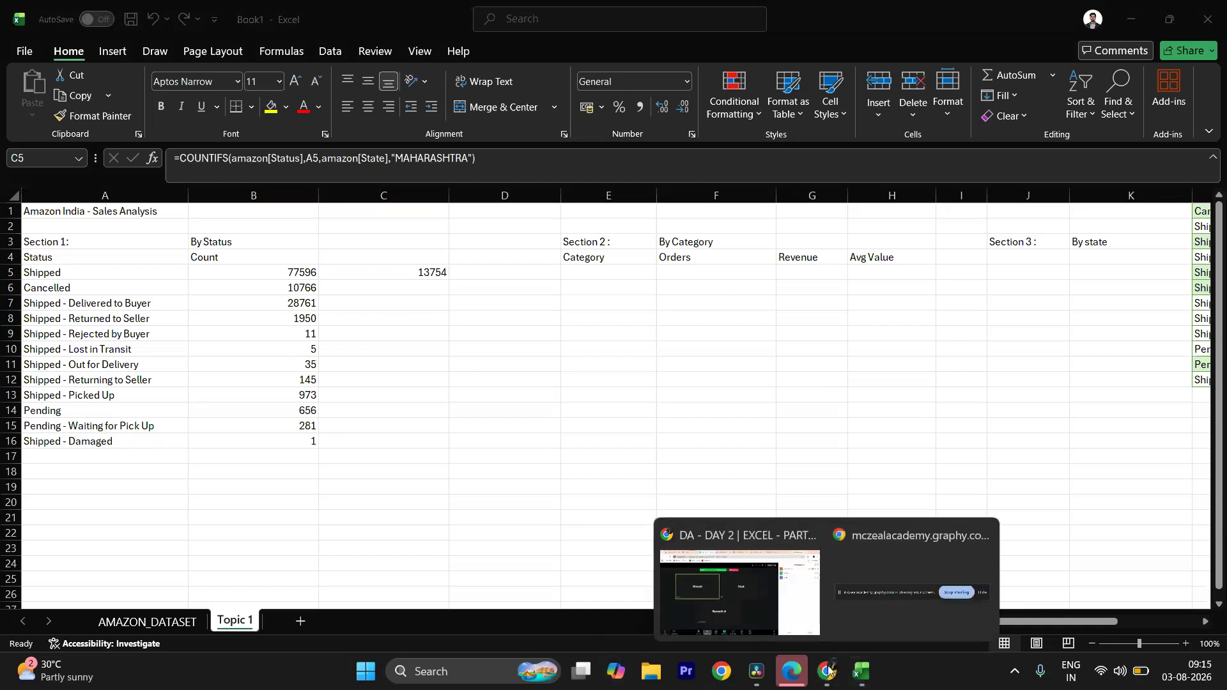
{"action": "mouse_move", "coordinate": [720, 606]}
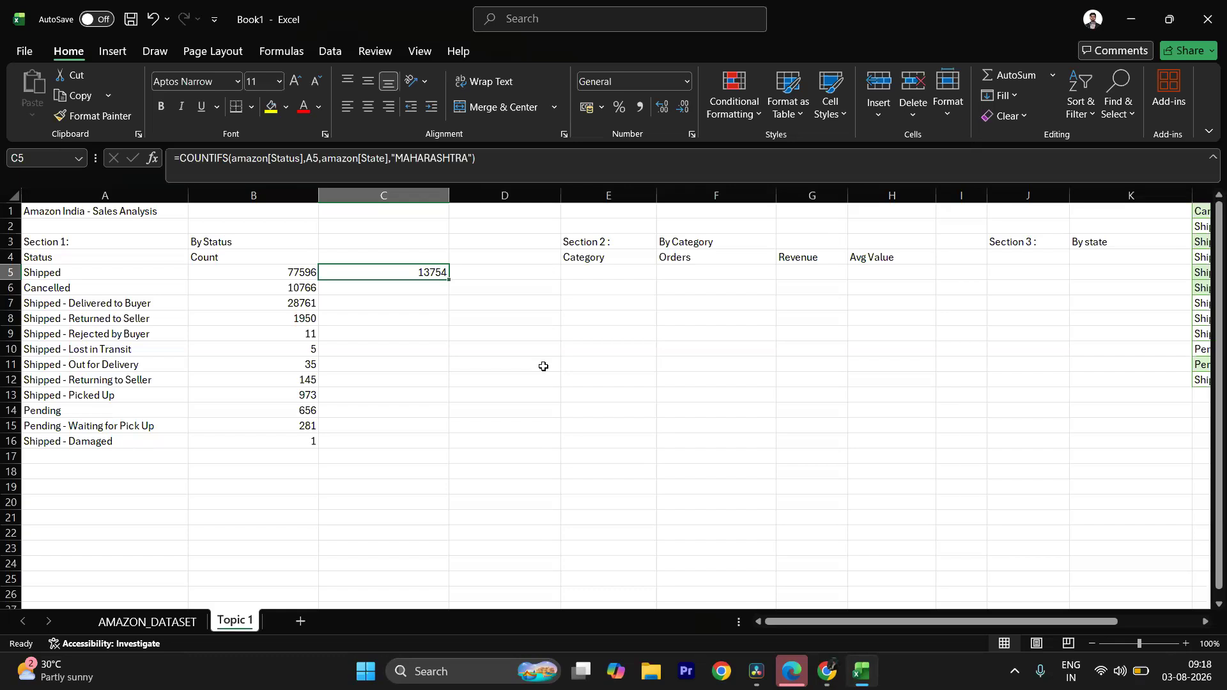
Step: Copy the whole Category column data from the AMAZON_DATASET sheet and return to the helper lists on Topic 1
{"action": "left_click", "coordinate": [621, 273]}
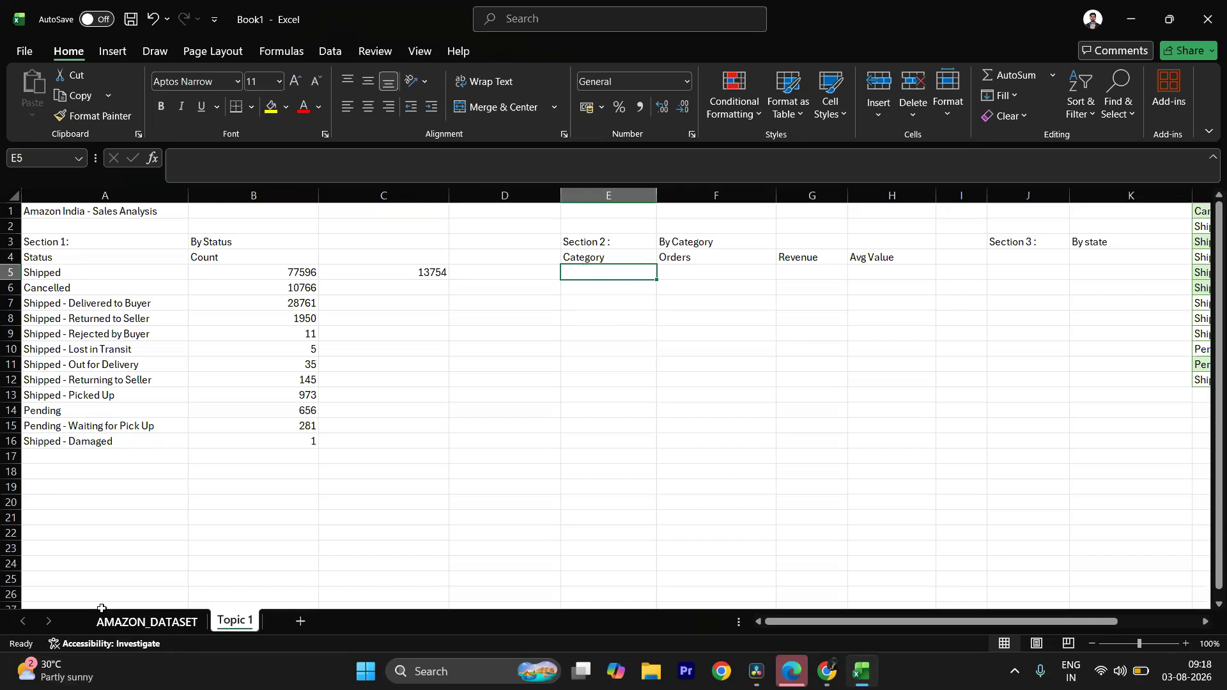
{"action": "left_click", "coordinate": [126, 624]}
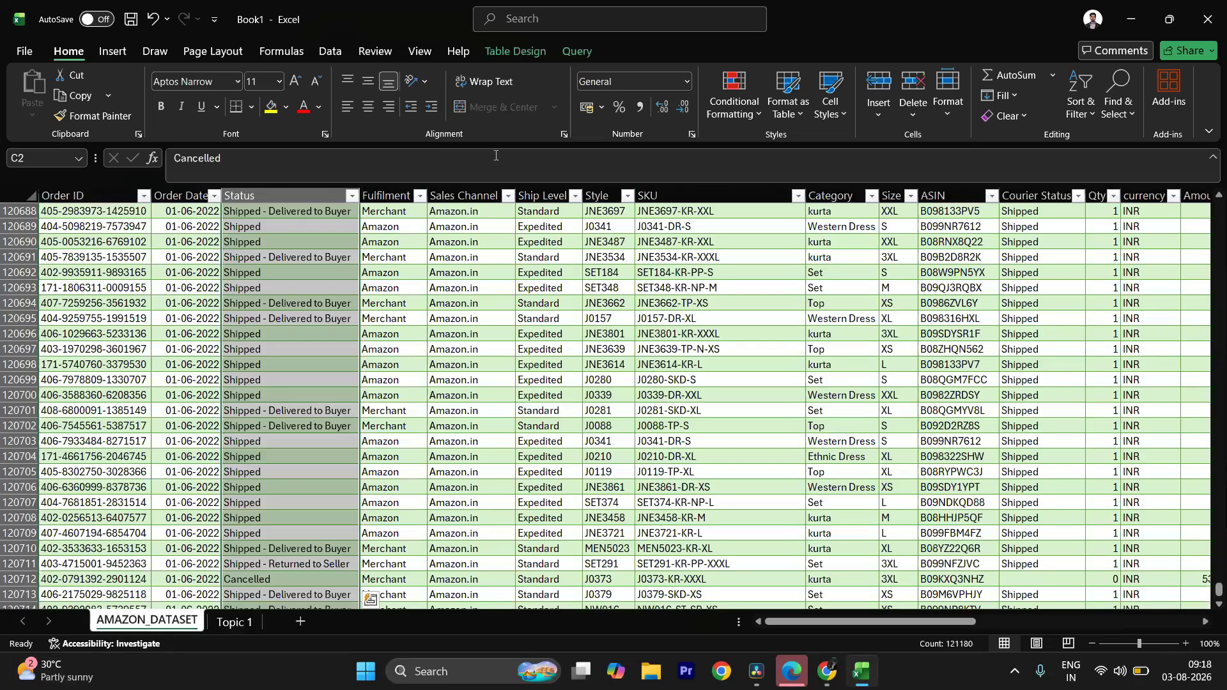
{"action": "left_click", "coordinate": [831, 193]}
{"action": "key", "text": "ctrl+c"}
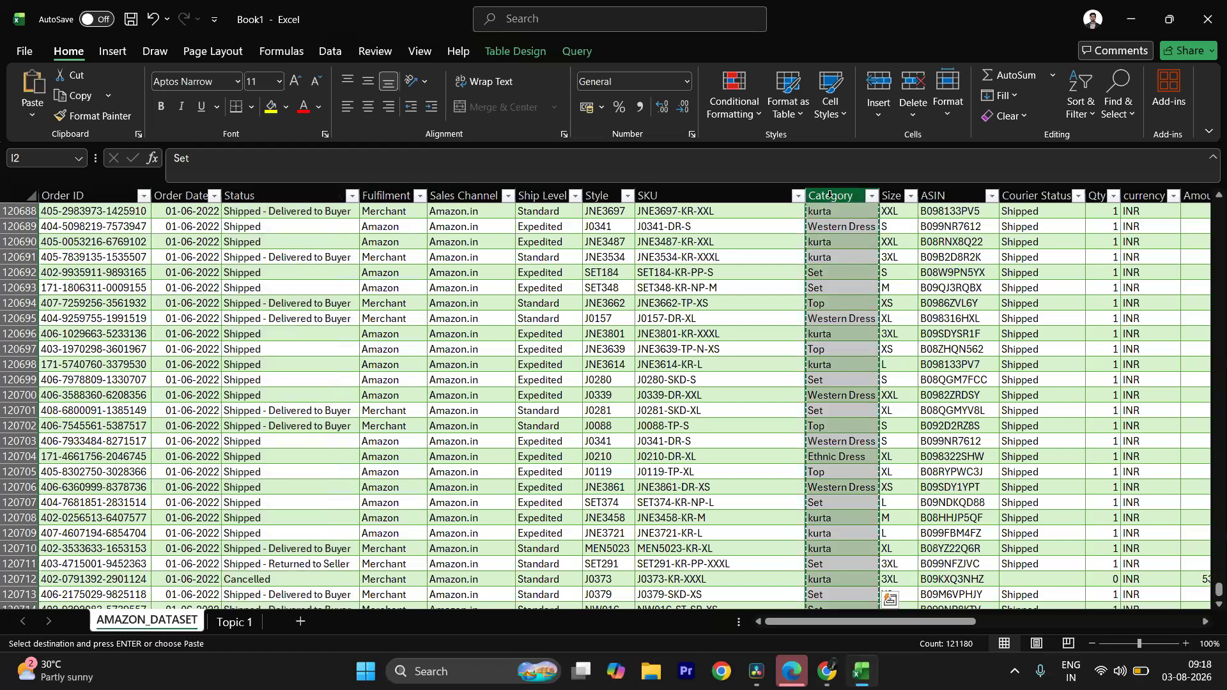
{"action": "left_click", "coordinate": [232, 623]}
{"action": "left_click_drag", "start_coordinate": [767, 623], "coordinate": [848, 623]}
{"action": "left_click", "coordinate": [1004, 397]}
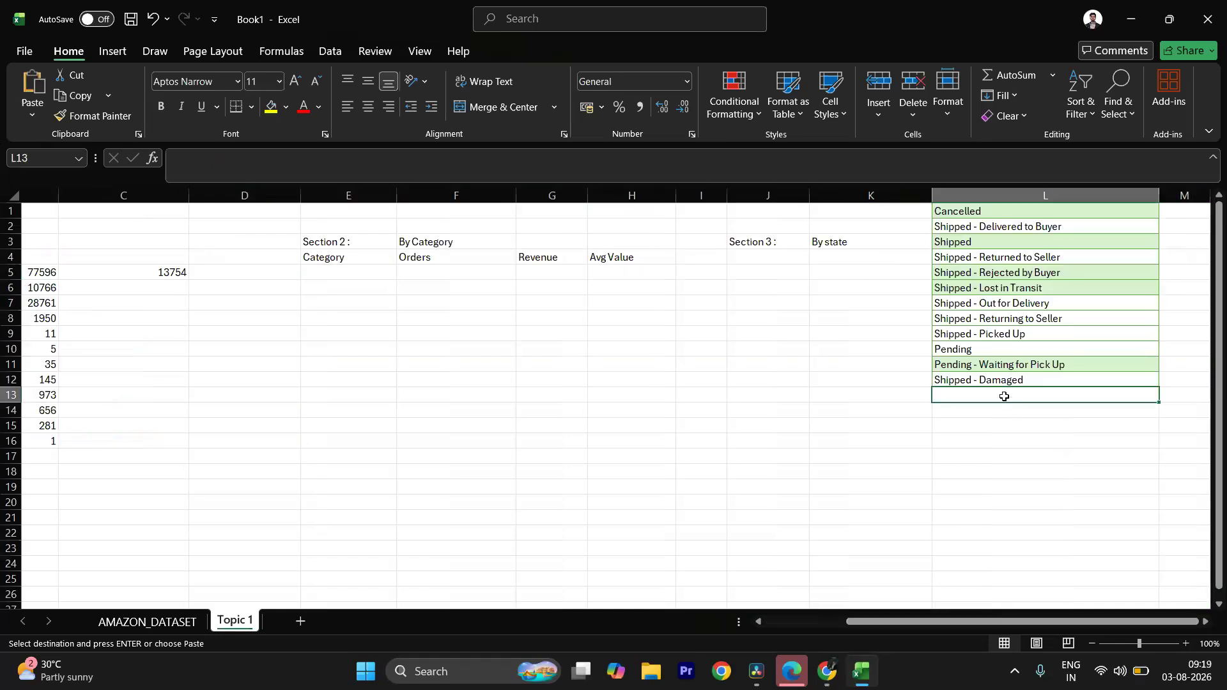
{"action": "key", "text": "ctrl+v"}
{"action": "key", "text": "ctrl+z"}
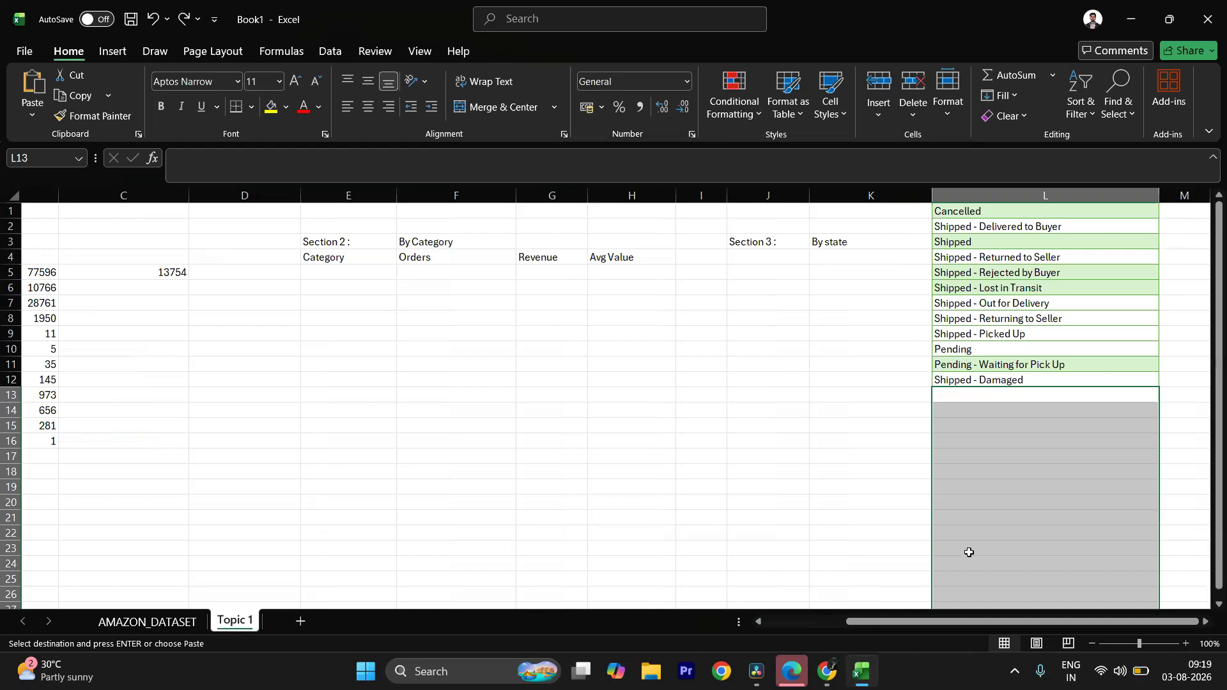
Step: Paste the copied Category data into column M beside the status list and widen the column to fit
{"action": "left_click", "coordinate": [1206, 622]}
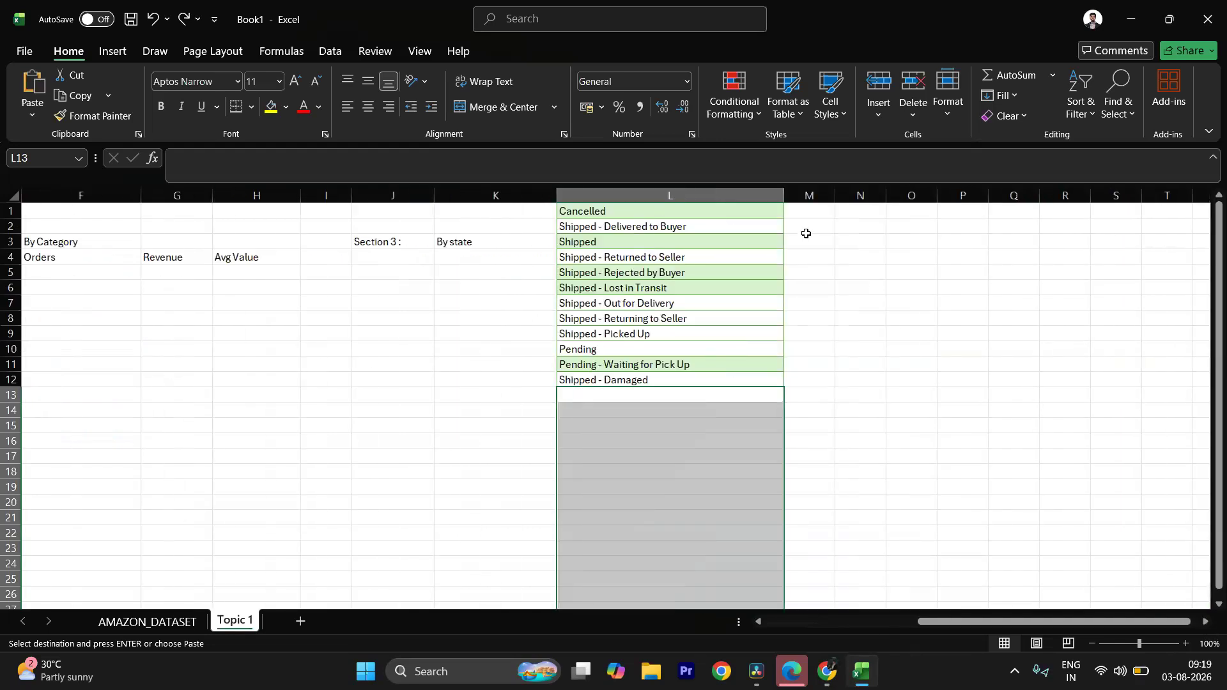
{"action": "left_click", "coordinate": [810, 212]}
{"action": "key", "text": "ctrl+space"}
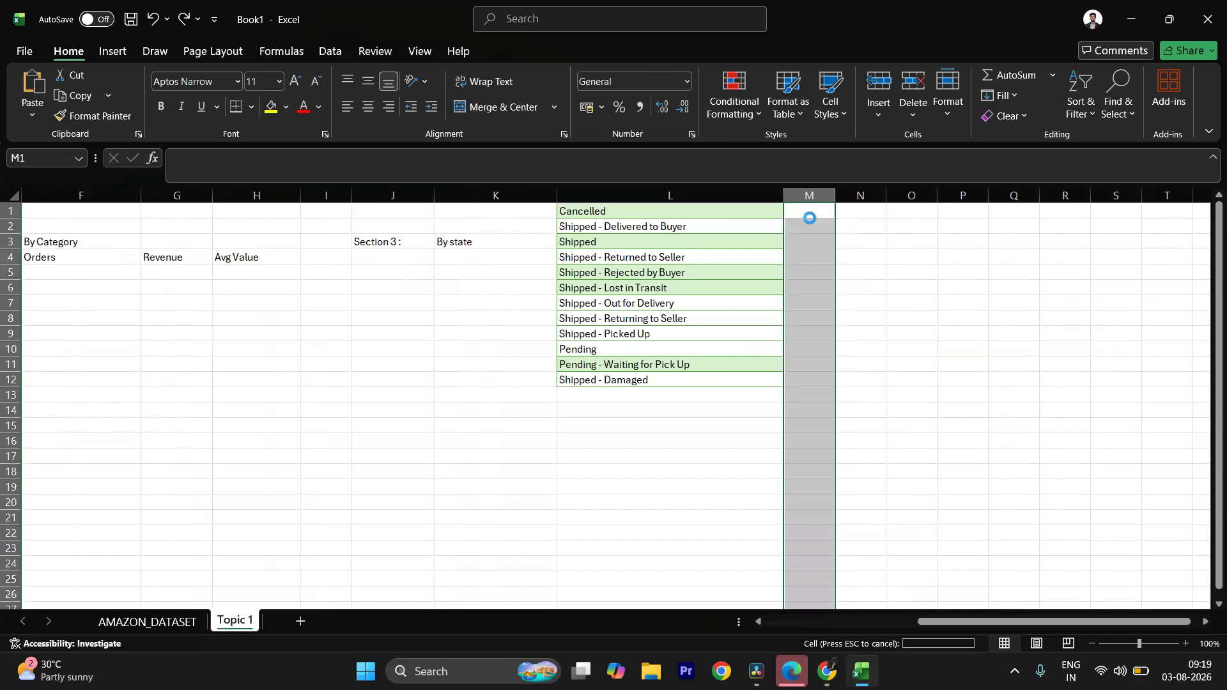
{"action": "key", "text": "ctrl+v"}
{"action": "left_click_drag", "start_coordinate": [836, 192], "coordinate": [948, 187]}
{"action": "left_click", "coordinate": [979, 241]}
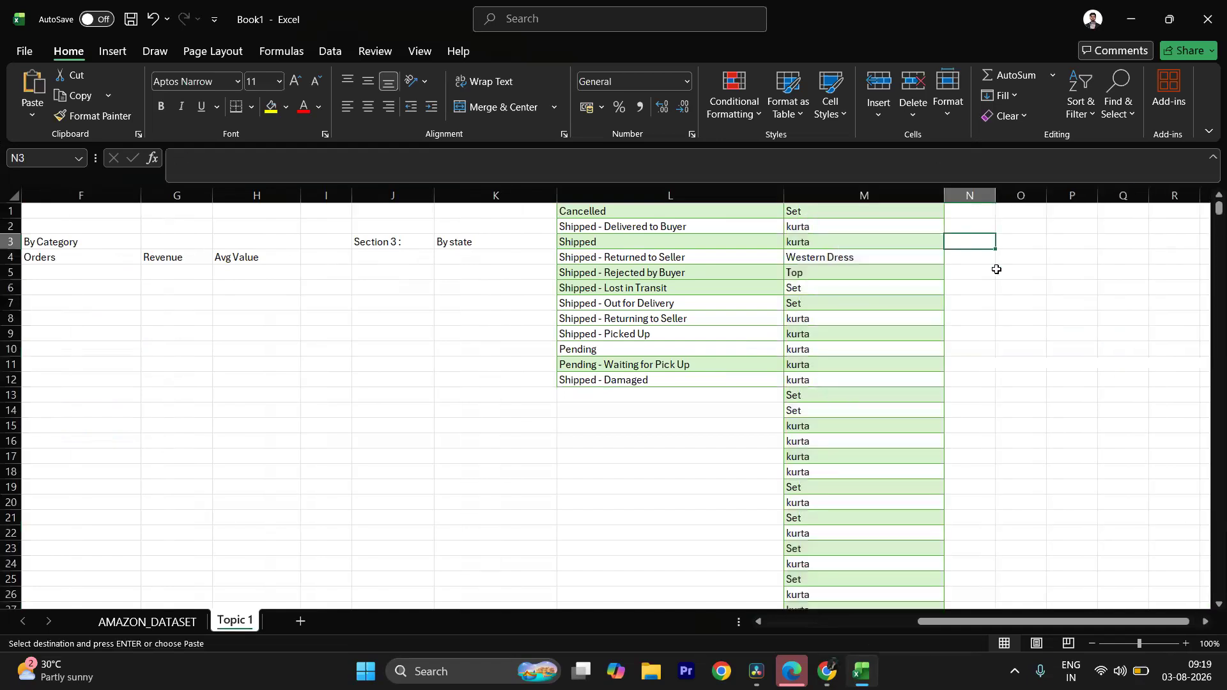
Step: Remove duplicates from column M only, continuing with the current selection and keeping the first row as header
{"action": "left_click", "coordinate": [914, 211]}
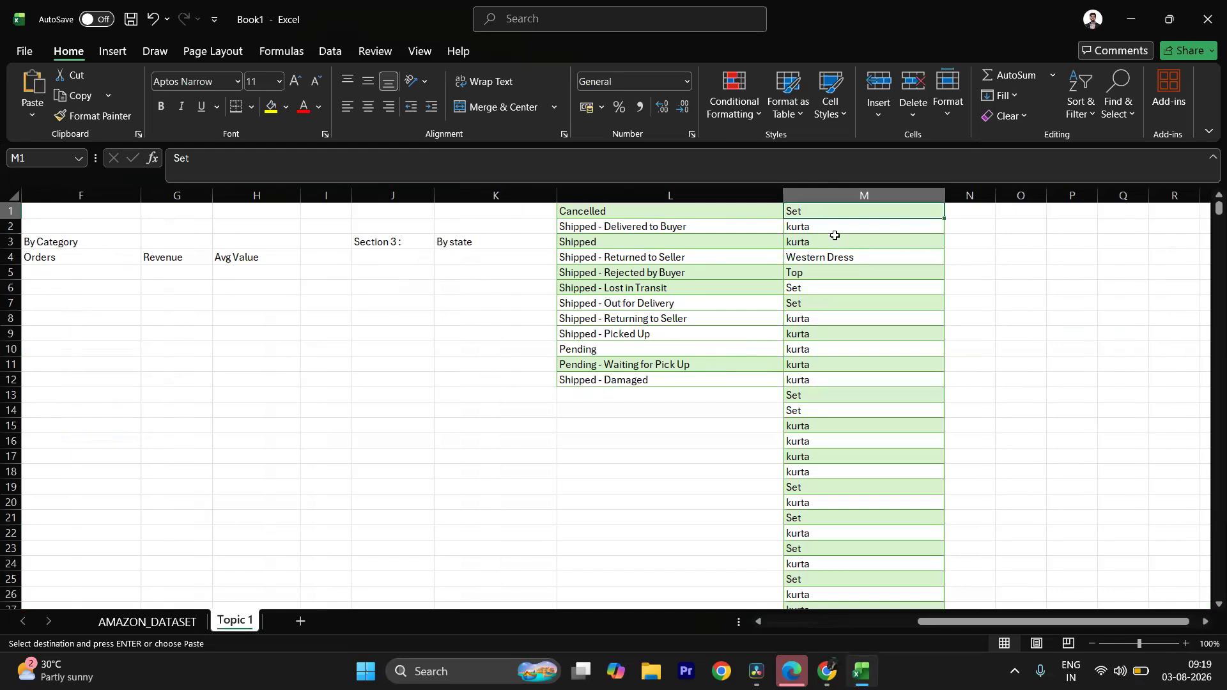
{"action": "left_click", "coordinate": [826, 191]}
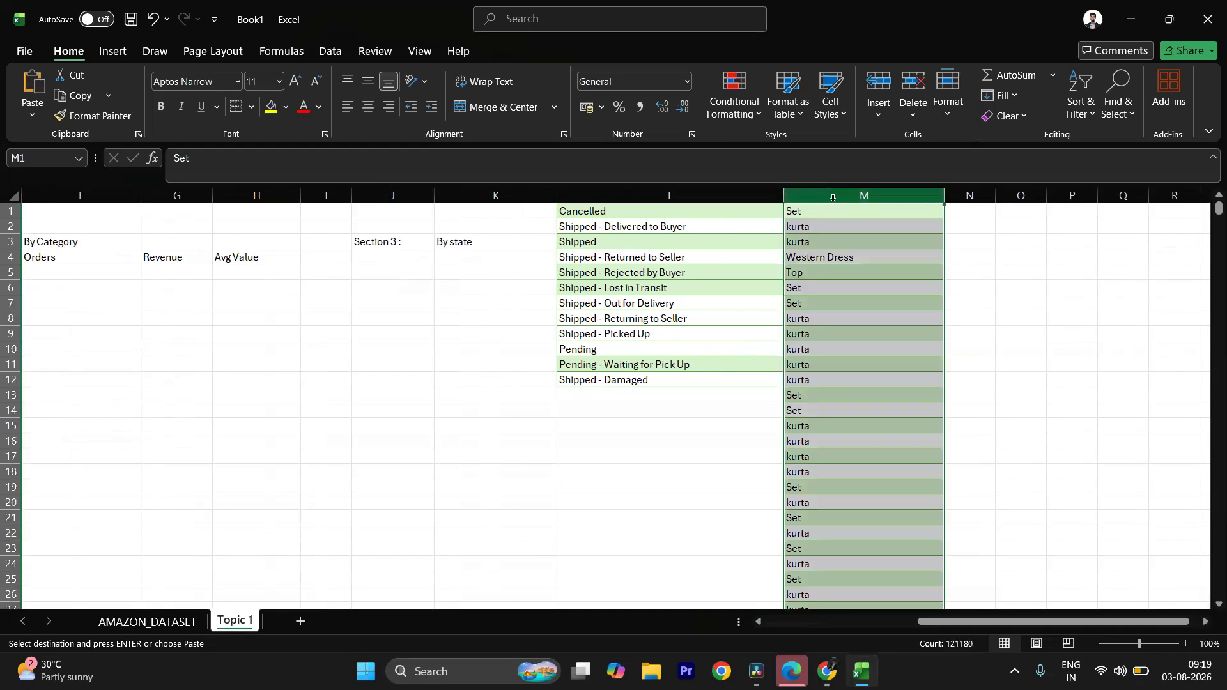
{"action": "left_click", "coordinate": [330, 52]}
{"action": "left_click", "coordinate": [744, 92]}
{"action": "left_click", "coordinate": [504, 324]}
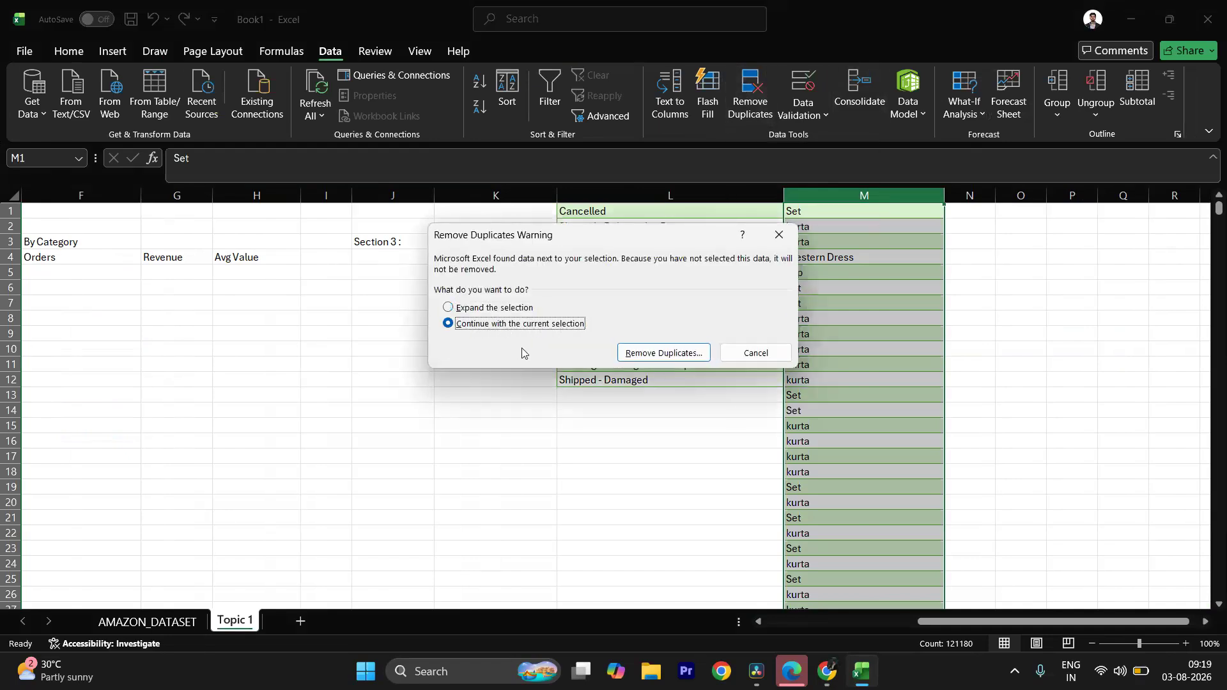
{"action": "left_click", "coordinate": [678, 355]}
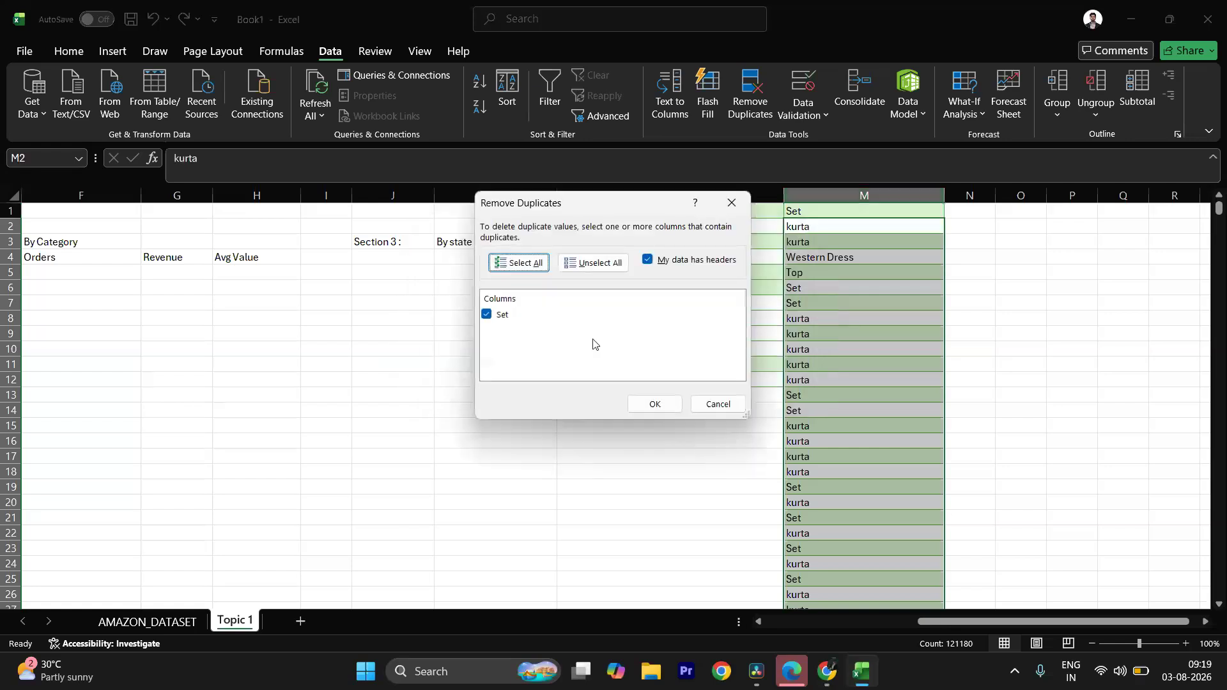
{"action": "left_click", "coordinate": [665, 406]}
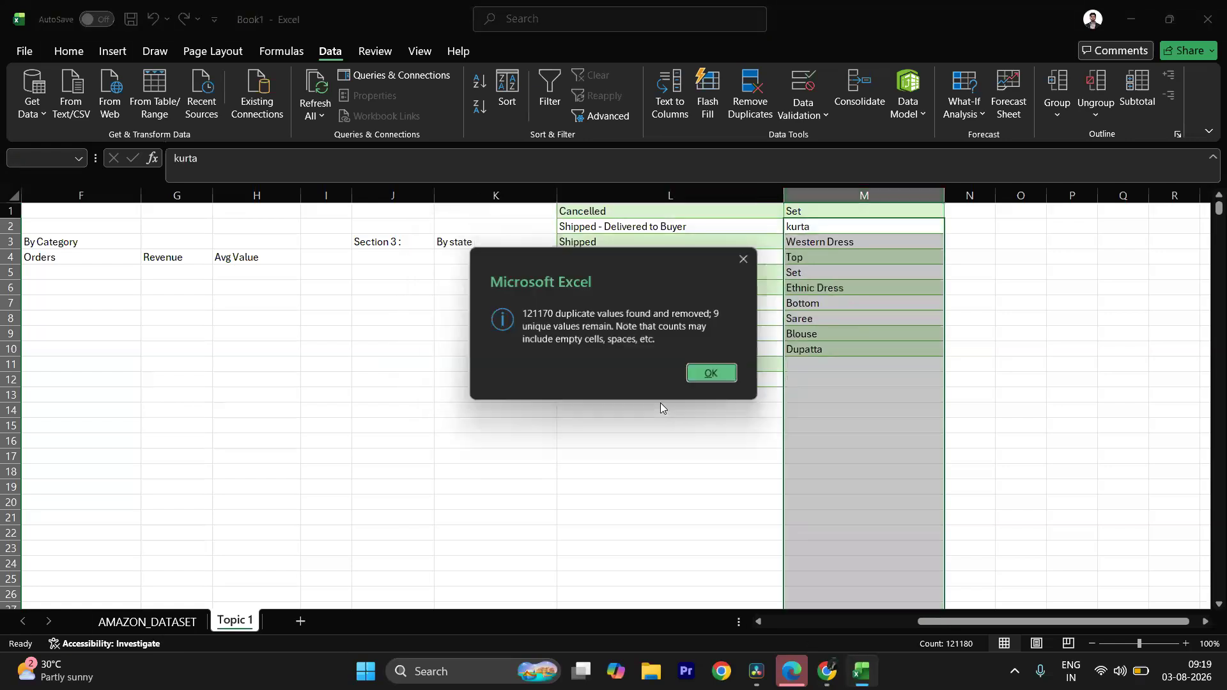
{"action": "left_click", "coordinate": [711, 374]}
{"action": "left_click", "coordinate": [958, 279]}
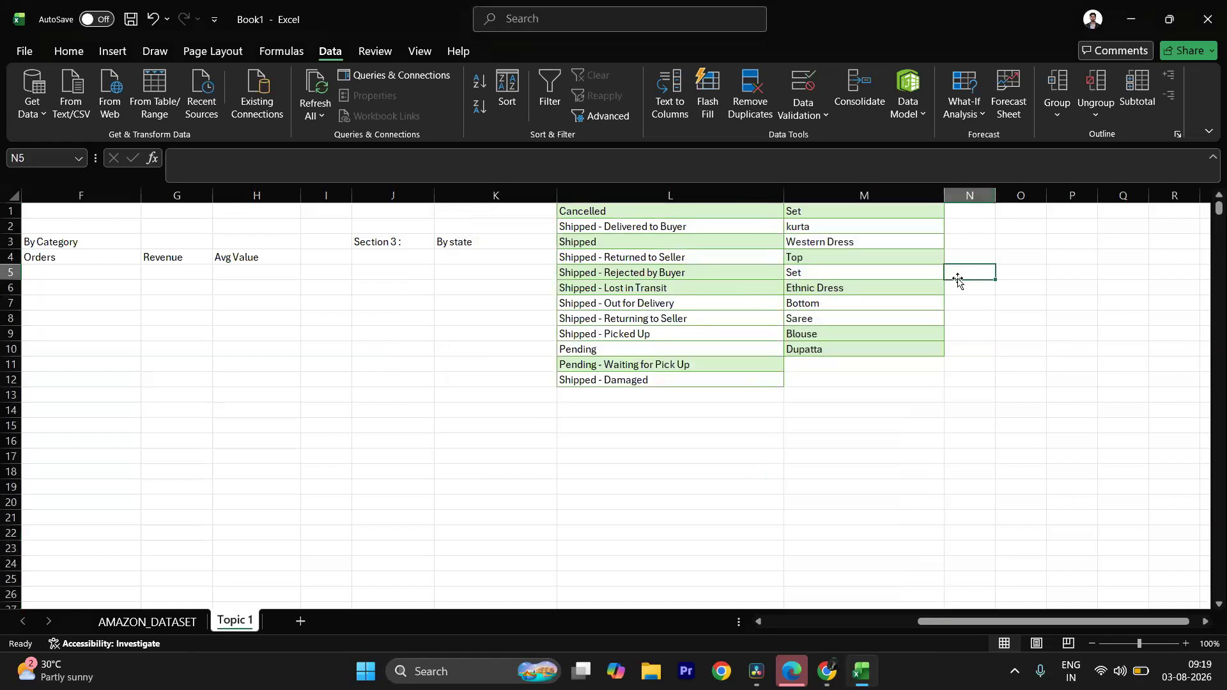
Step: Copy the unique categories in M2:M10 and paste them under the Category heading starting at E5
{"action": "left_click_drag", "start_coordinate": [909, 232], "coordinate": [905, 353]}
{"action": "key", "text": "ctrl+c"}
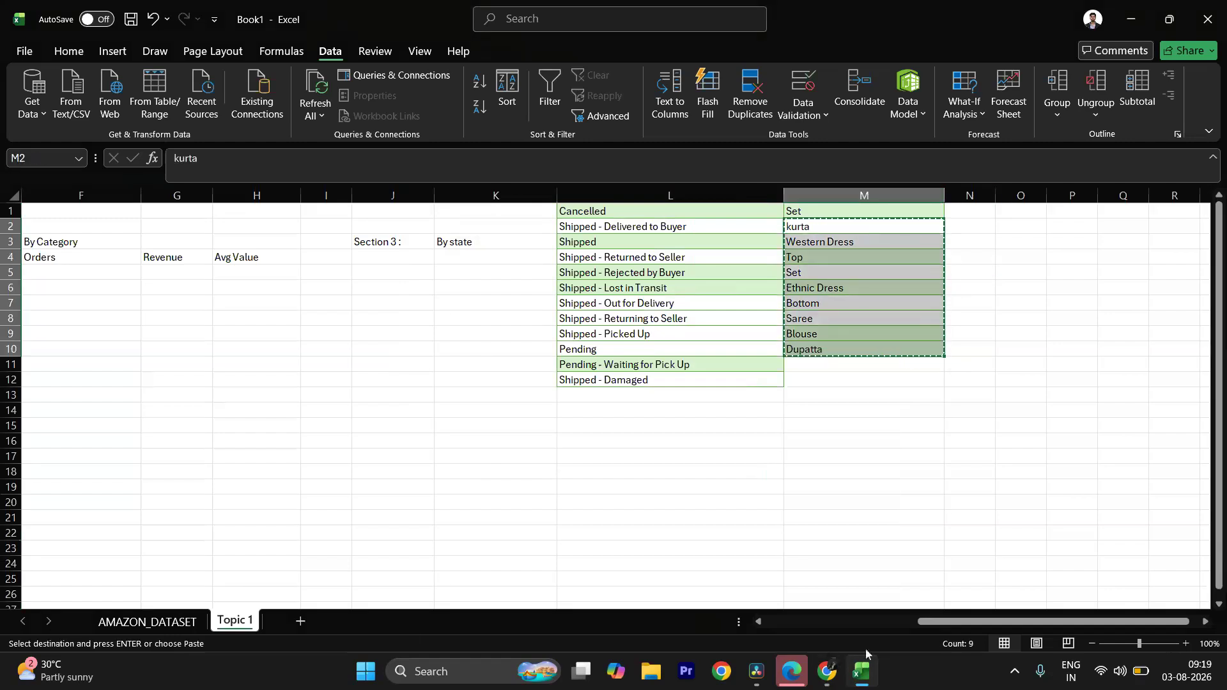
{"action": "left_click_drag", "start_coordinate": [921, 621], "coordinate": [786, 620]}
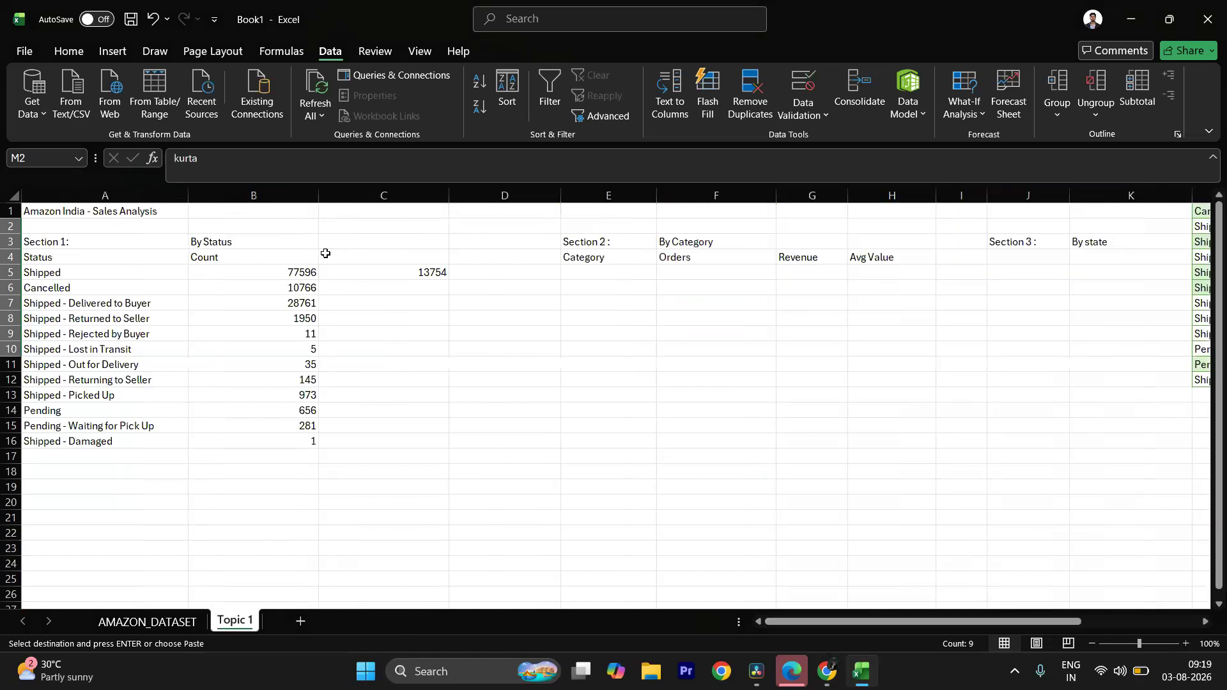
{"action": "left_click", "coordinate": [582, 276]}
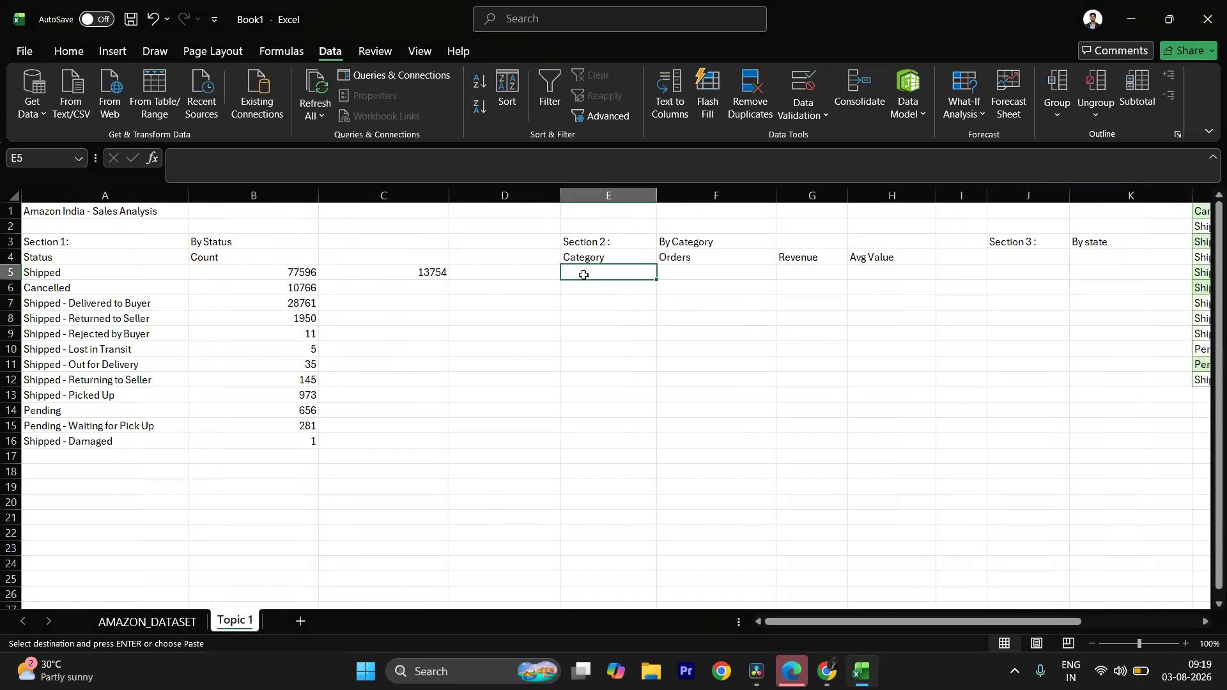
{"action": "key", "text": "ctrl+v"}
Step: Strip the table fill and borders from E5:E13 by applying blank cell E17's format with Format Painter
{"action": "left_click", "coordinate": [589, 456]}
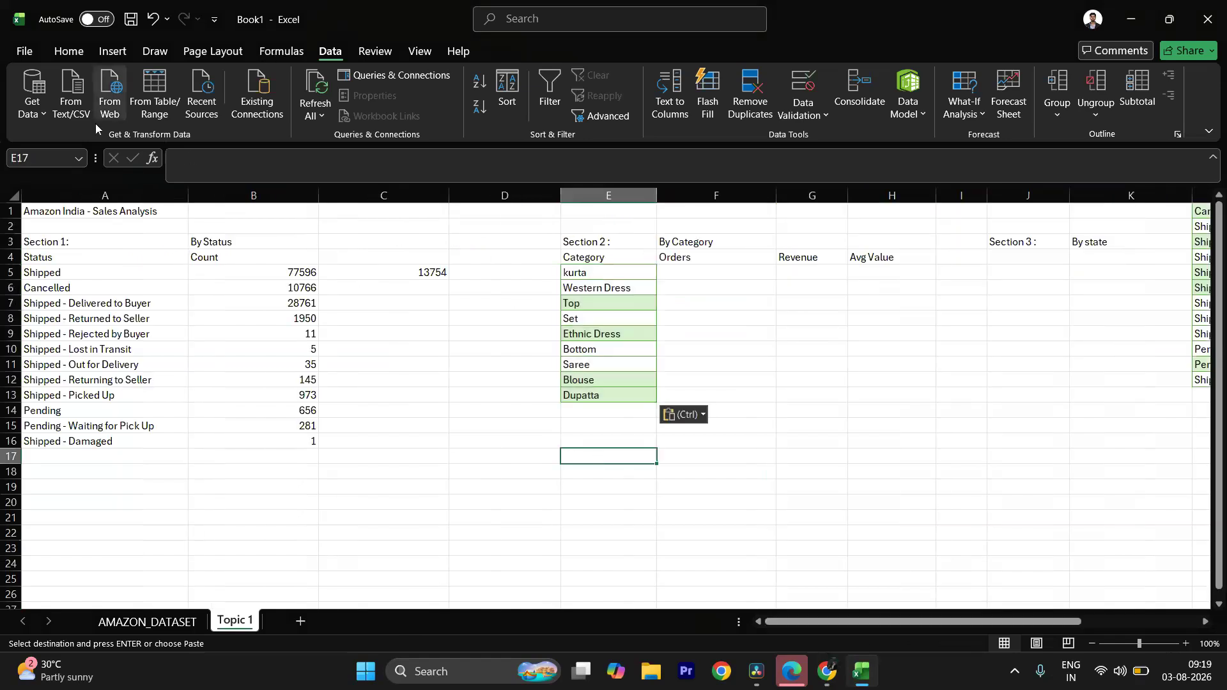
{"action": "left_click", "coordinate": [68, 51]}
{"action": "left_click", "coordinate": [96, 116]}
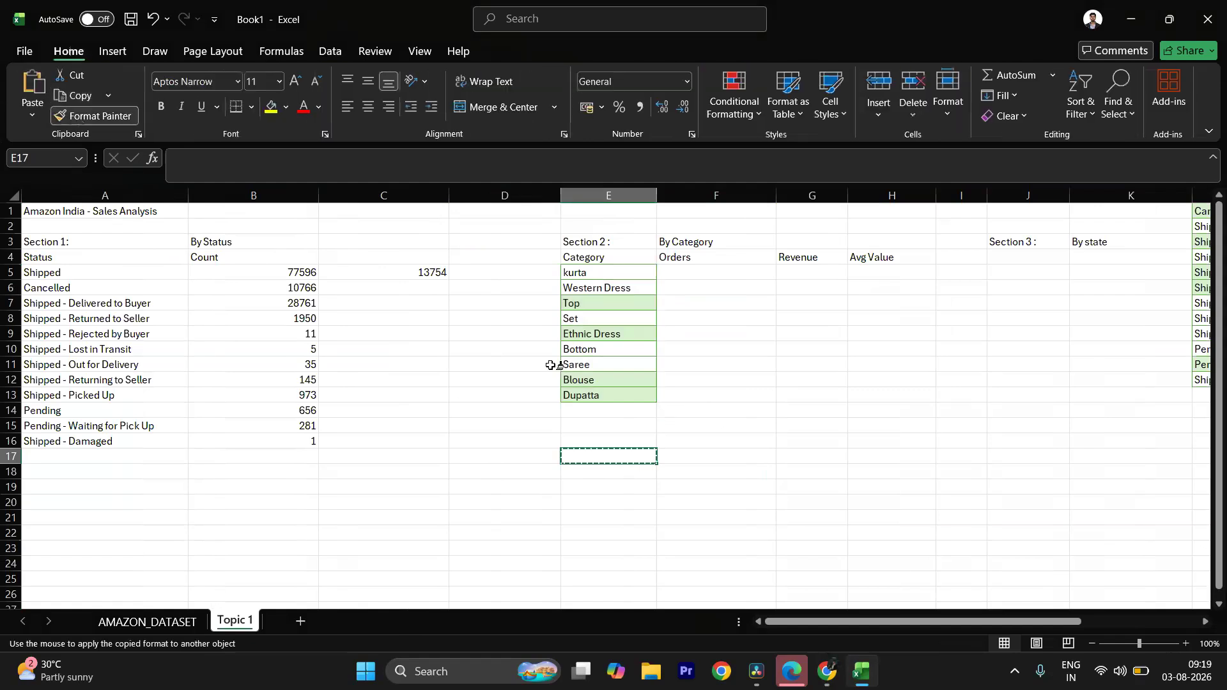
{"action": "left_click_drag", "start_coordinate": [608, 274], "coordinate": [604, 395]}
{"action": "left_click", "coordinate": [664, 397]}
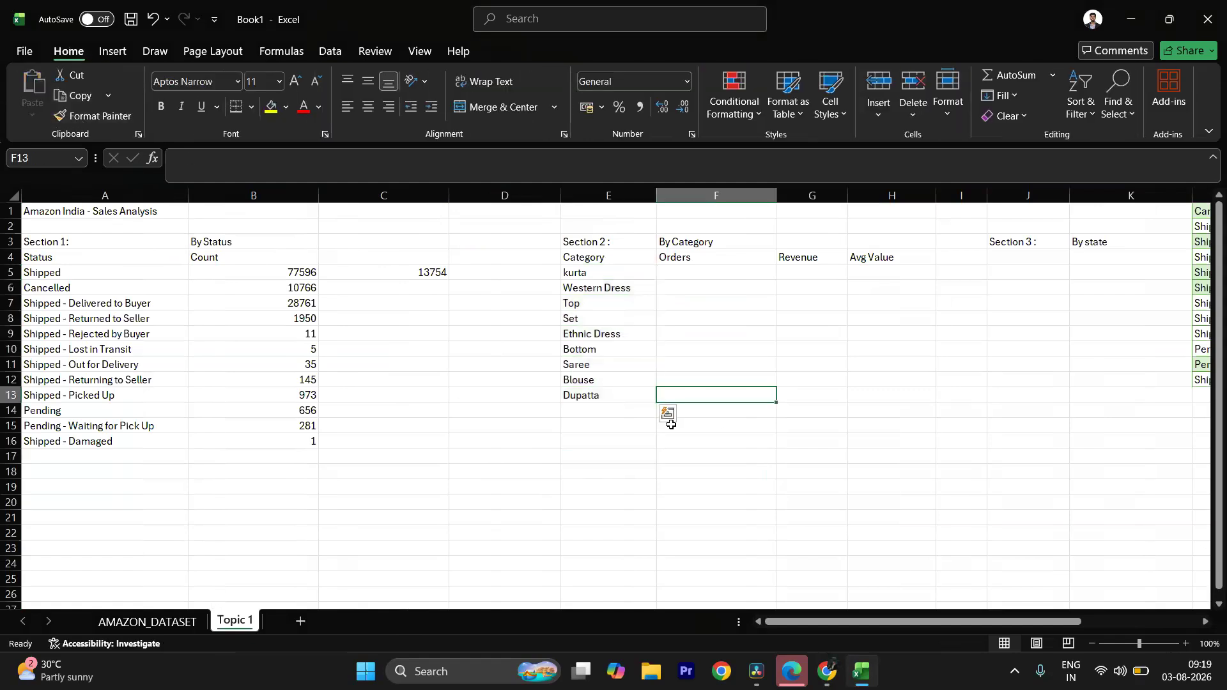
Step: Fill the title row A1:K1 with light green
{"action": "left_click", "coordinate": [42, 209]}
{"action": "left_click", "coordinate": [200, 225]}
{"action": "left_click_drag", "start_coordinate": [114, 211], "coordinate": [1134, 215]}
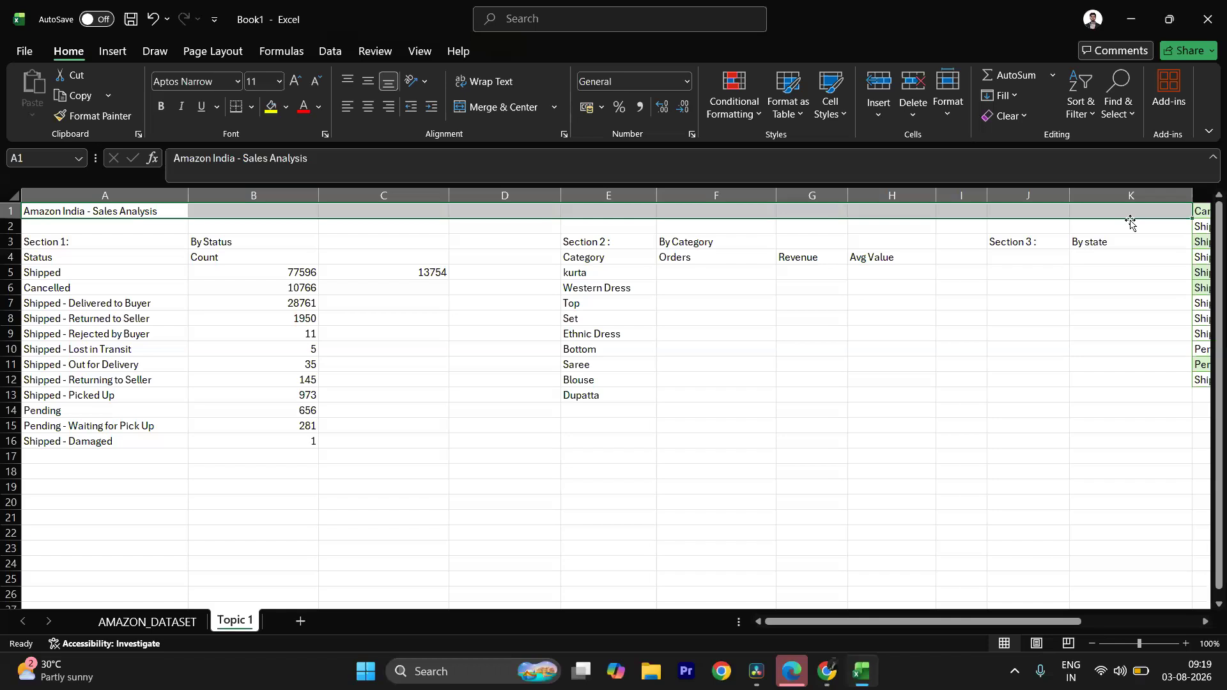
{"action": "left_click", "coordinate": [285, 107]}
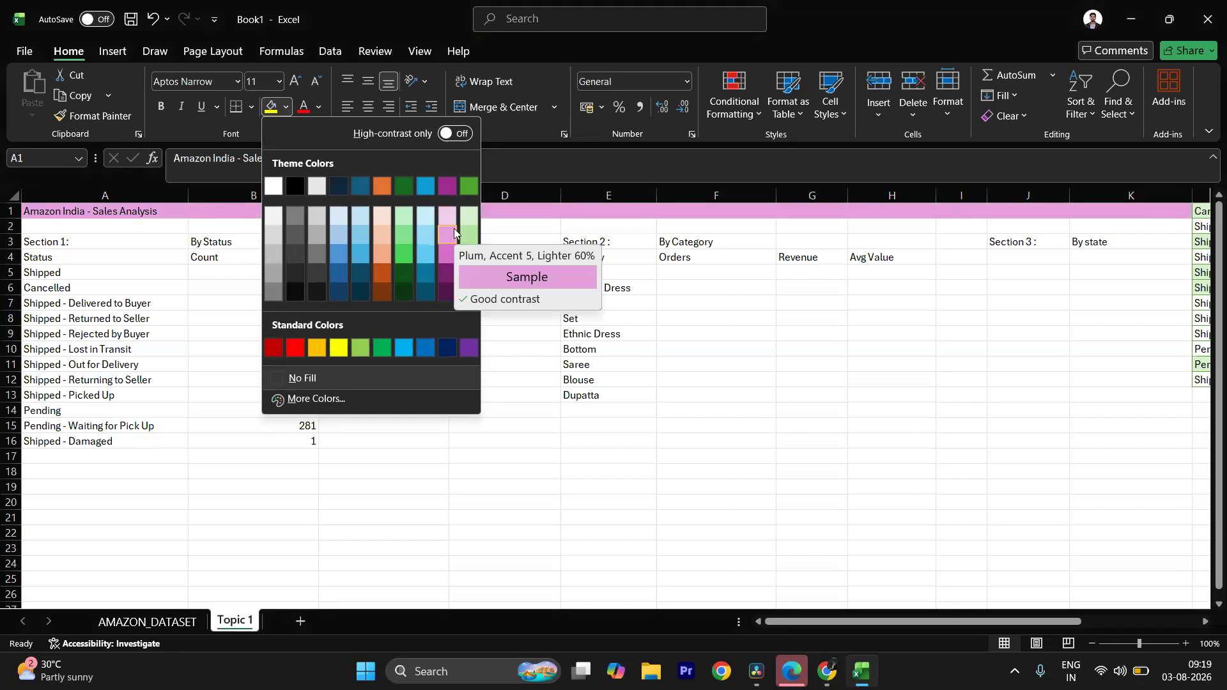
{"action": "left_click", "coordinate": [415, 218]}
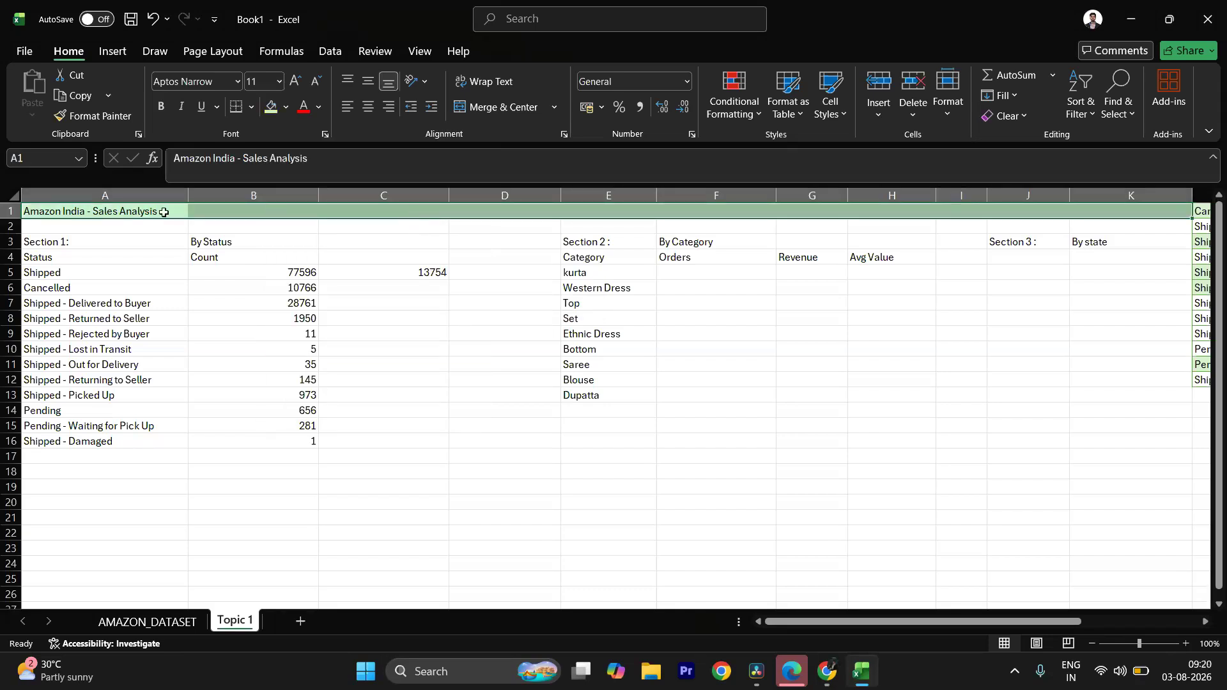
Step: Format the title row A1:K1 text as bold dark green Arial Black, size 12
{"action": "left_click", "coordinate": [318, 107]}
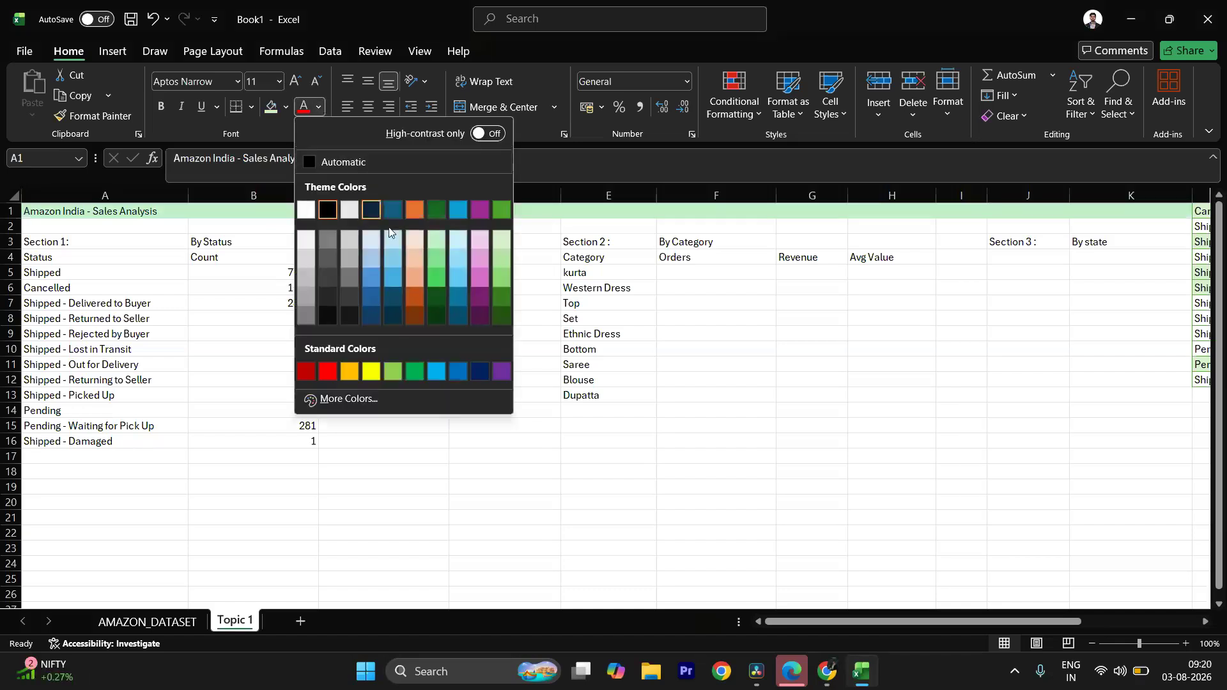
{"action": "left_click", "coordinate": [437, 318]}
{"action": "left_click", "coordinate": [161, 107]}
{"action": "left_click", "coordinate": [237, 82]}
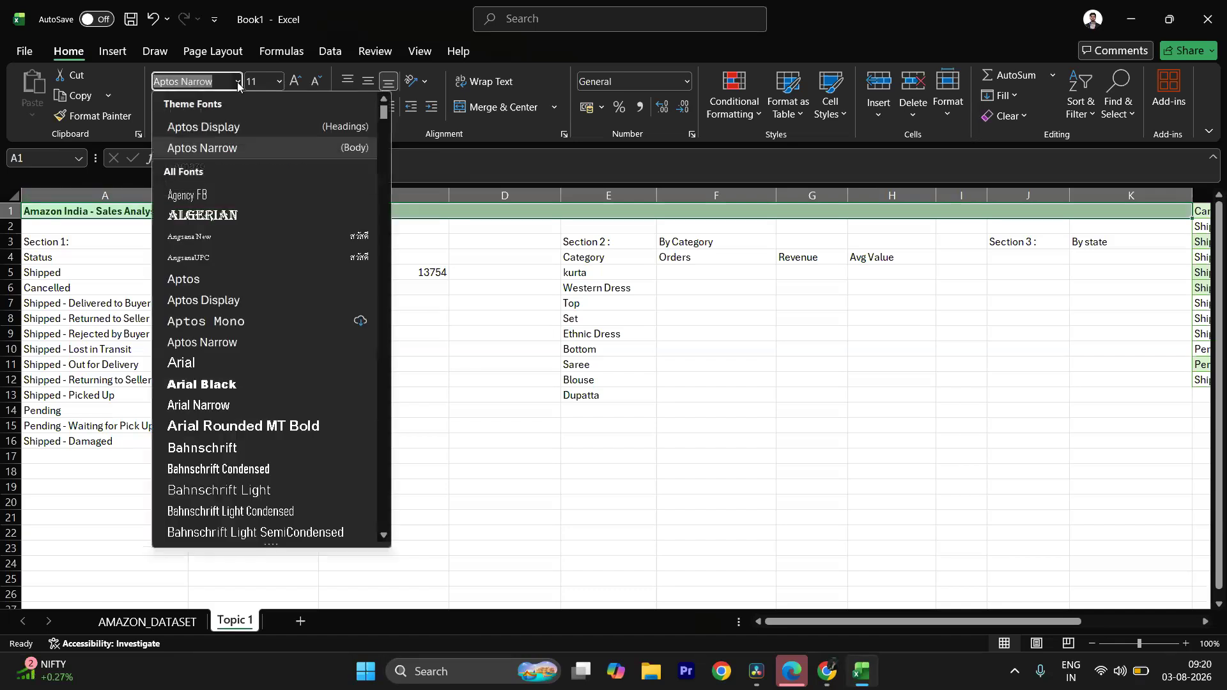
{"action": "left_click", "coordinate": [259, 380]}
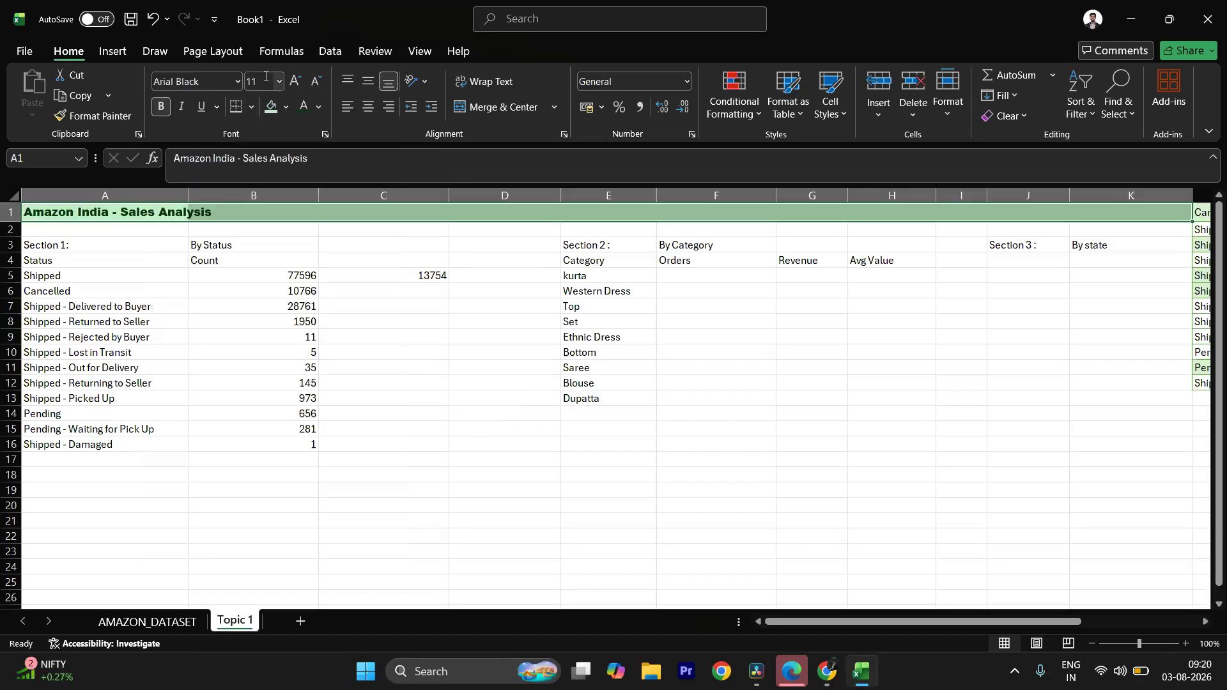
{"action": "left_click", "coordinate": [296, 82]}
{"action": "left_click", "coordinate": [183, 277]}
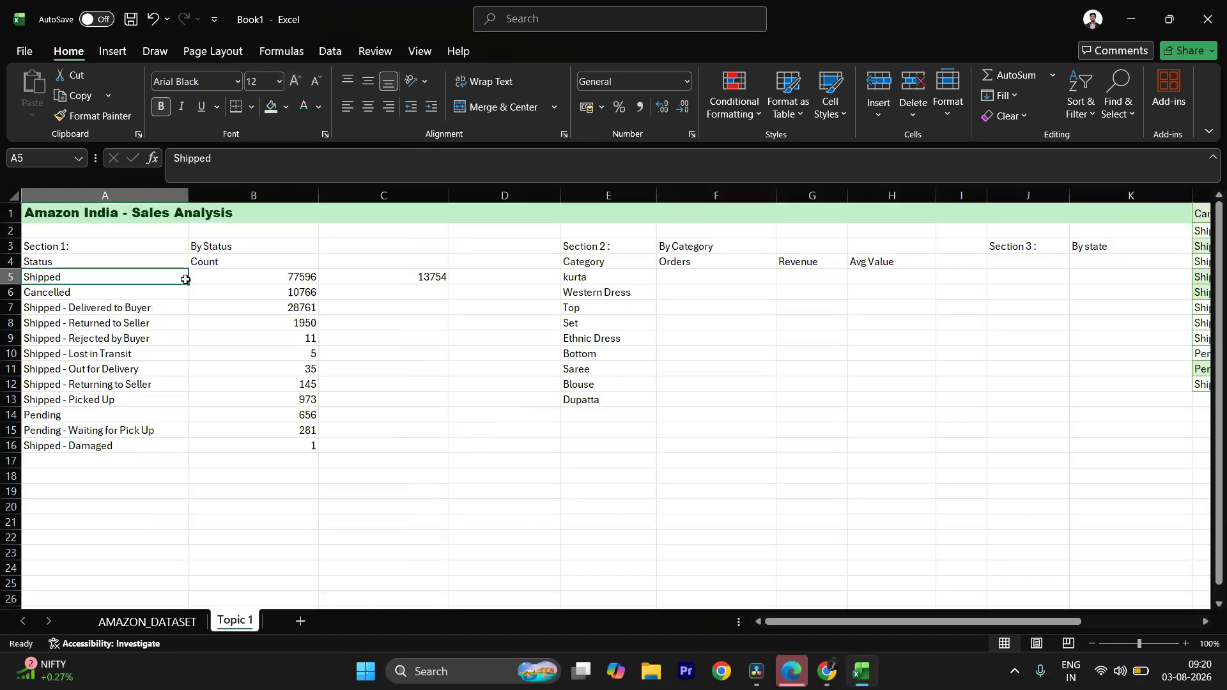
Step: Give the section and heading rows A3:K4 a dark green fill with bold white text
{"action": "left_click_drag", "start_coordinate": [64, 247], "coordinate": [1119, 261]}
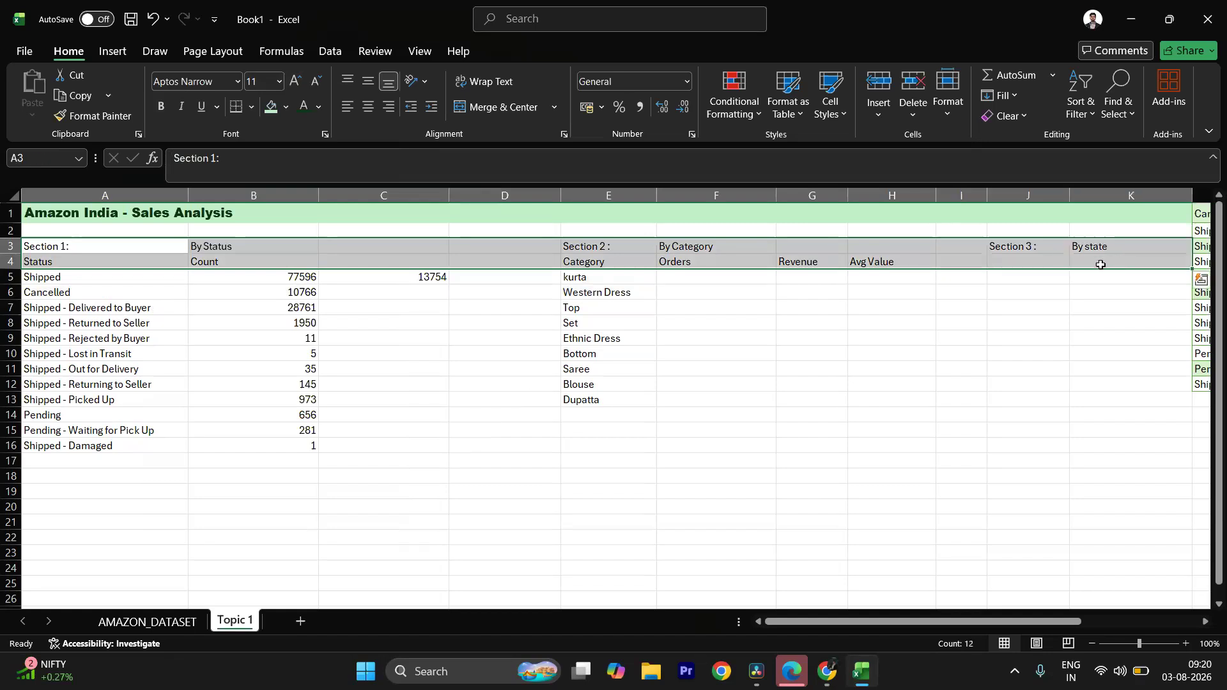
{"action": "left_click", "coordinate": [271, 108]}
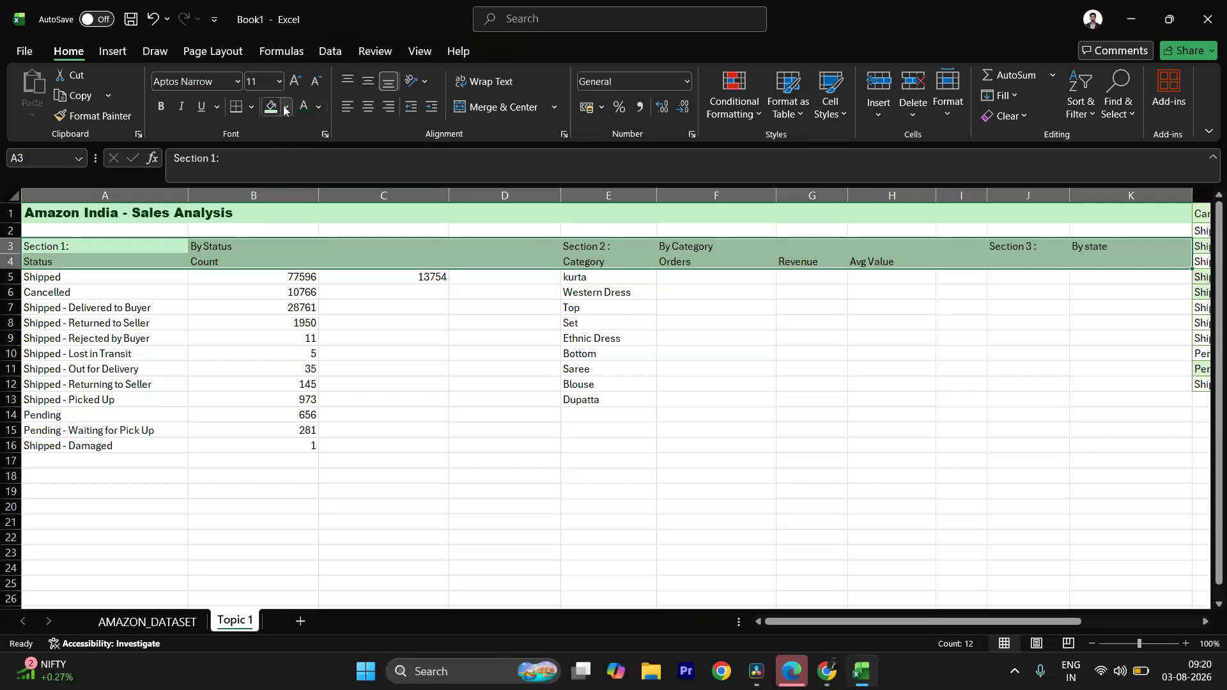
{"action": "left_click", "coordinate": [287, 108]}
{"action": "left_click", "coordinate": [405, 281]}
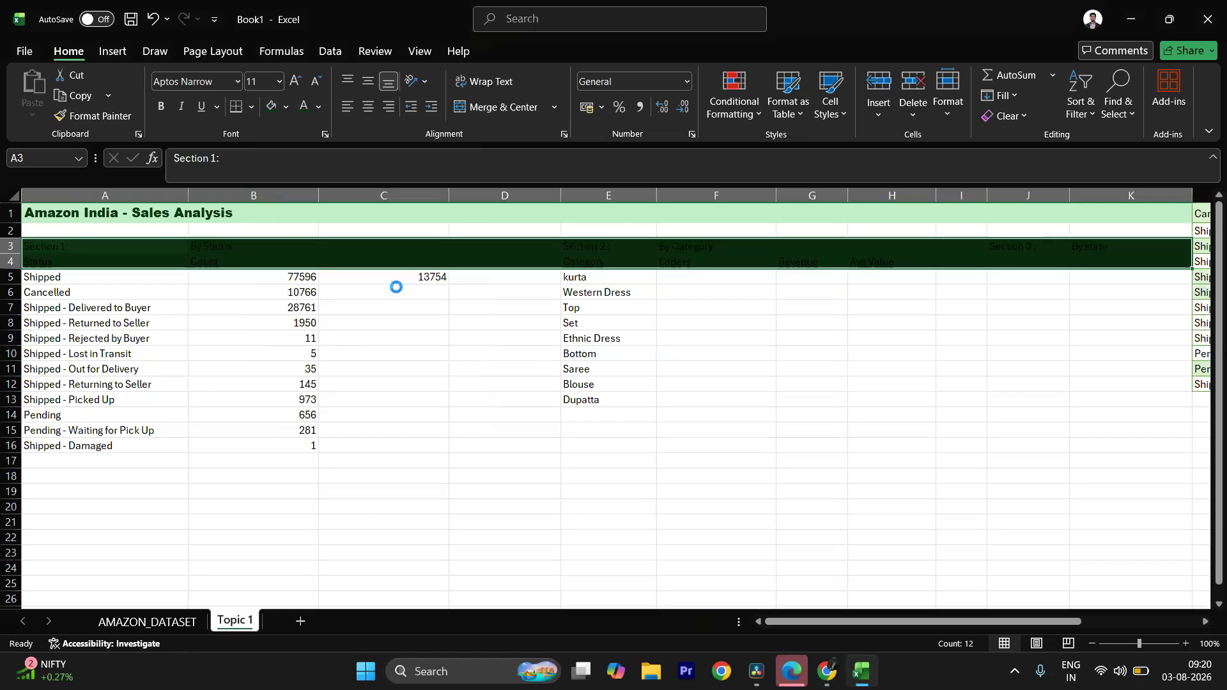
{"action": "left_click", "coordinate": [318, 107]}
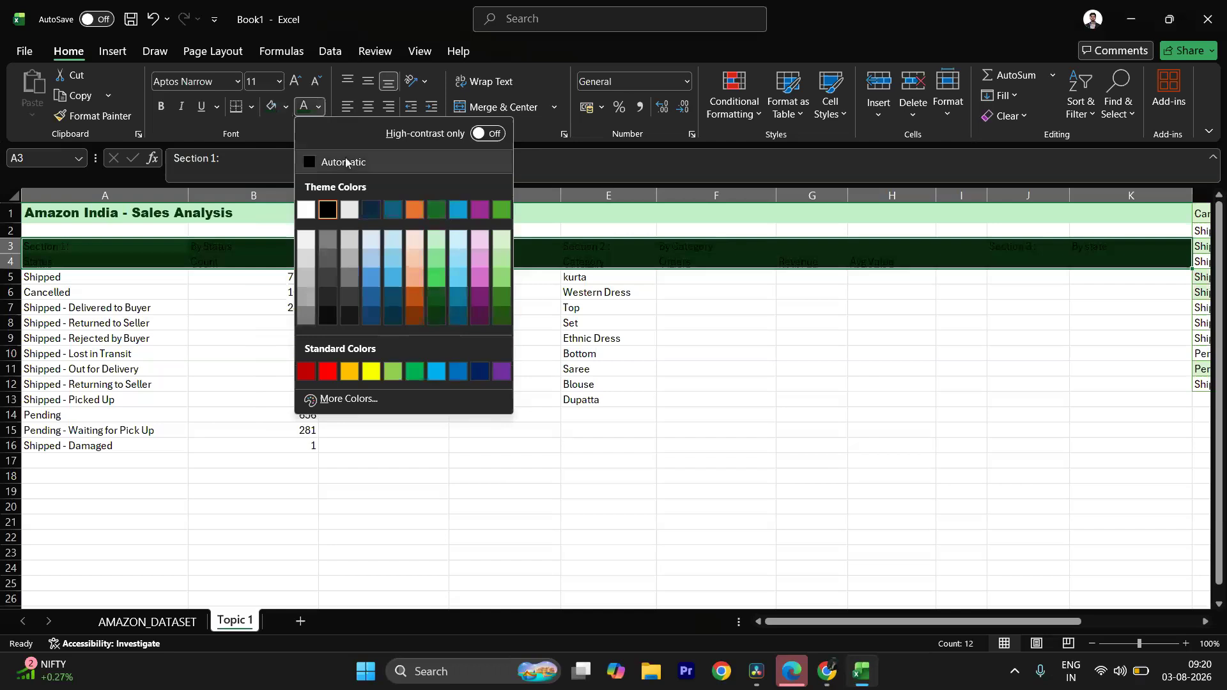
{"action": "left_click", "coordinate": [306, 209]}
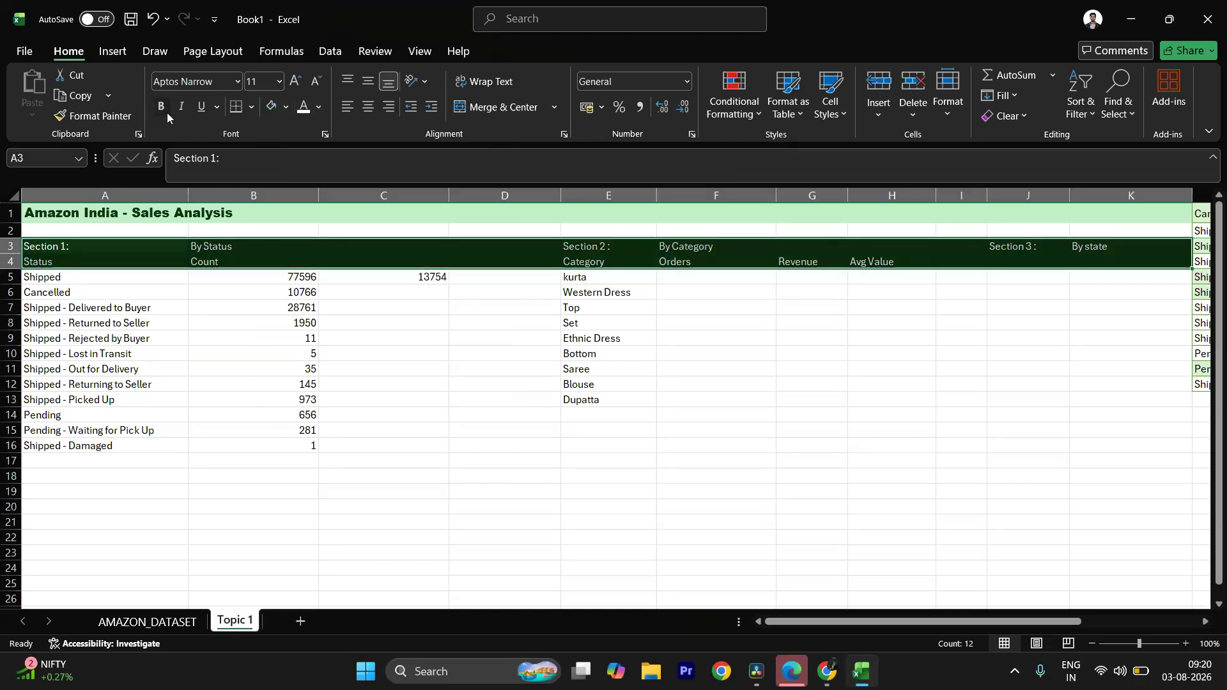
{"action": "left_click", "coordinate": [127, 290]}
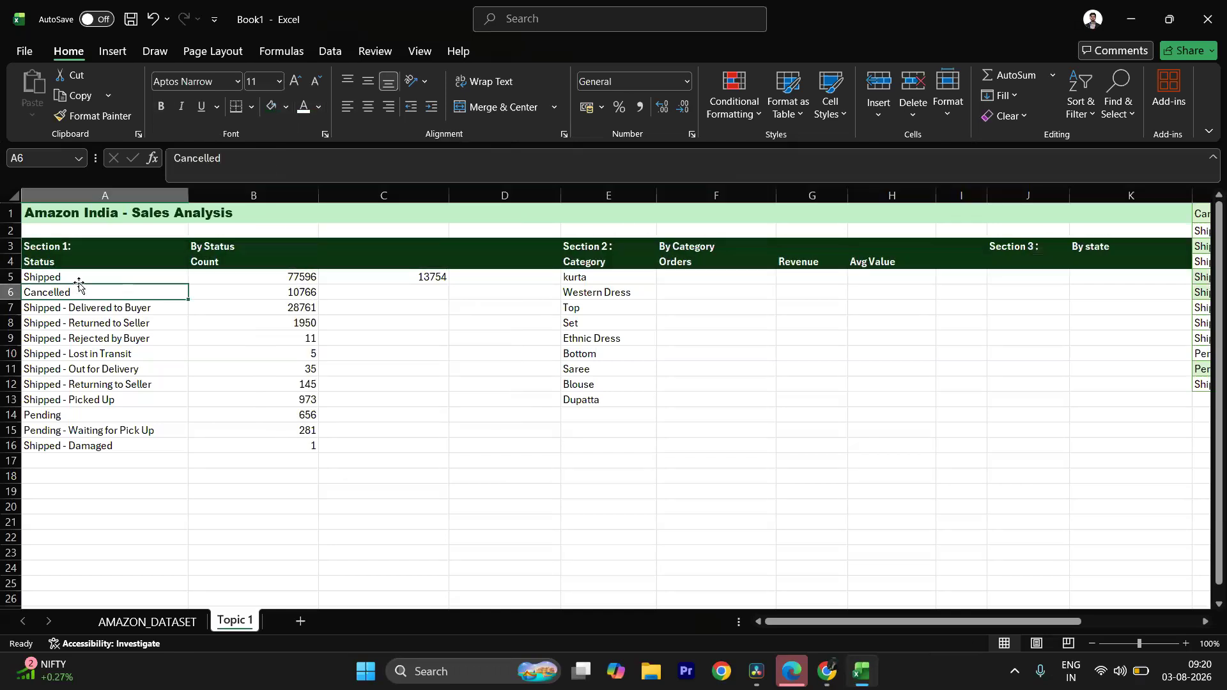
Step: Recolour the column heading row A4:K4 with a light green fill and dark green text
{"action": "left_click_drag", "start_coordinate": [56, 262], "coordinate": [1129, 262]}
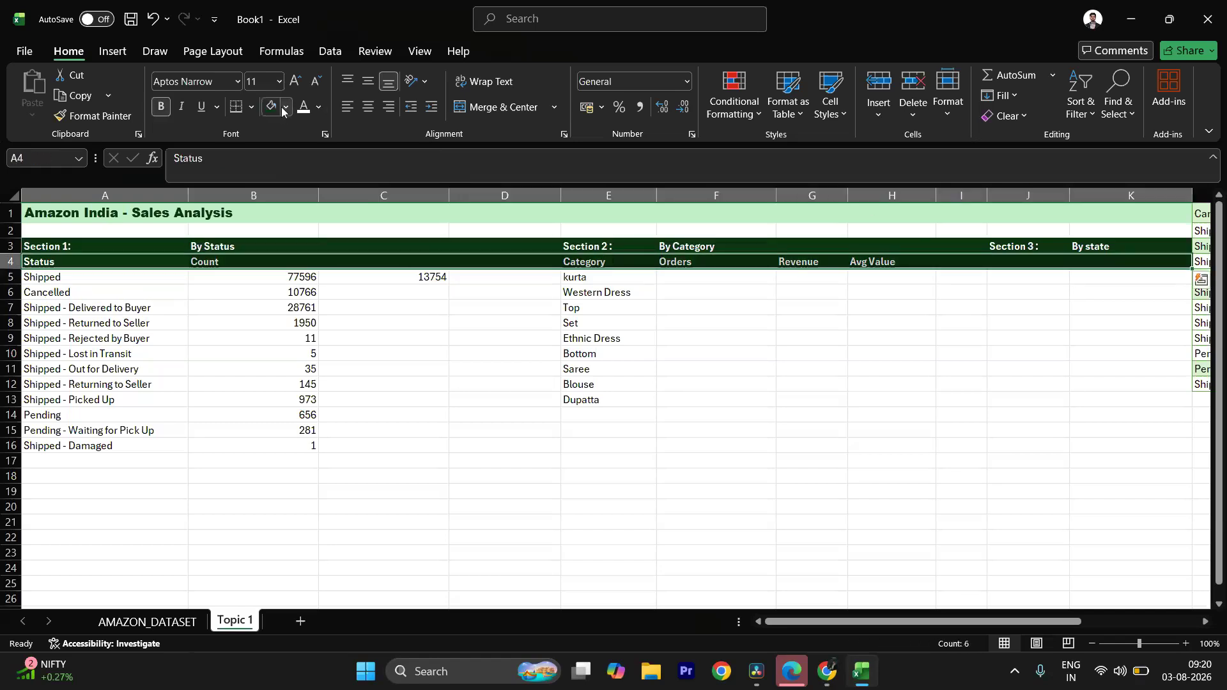
{"action": "left_click", "coordinate": [285, 108]}
{"action": "left_click", "coordinate": [398, 267]}
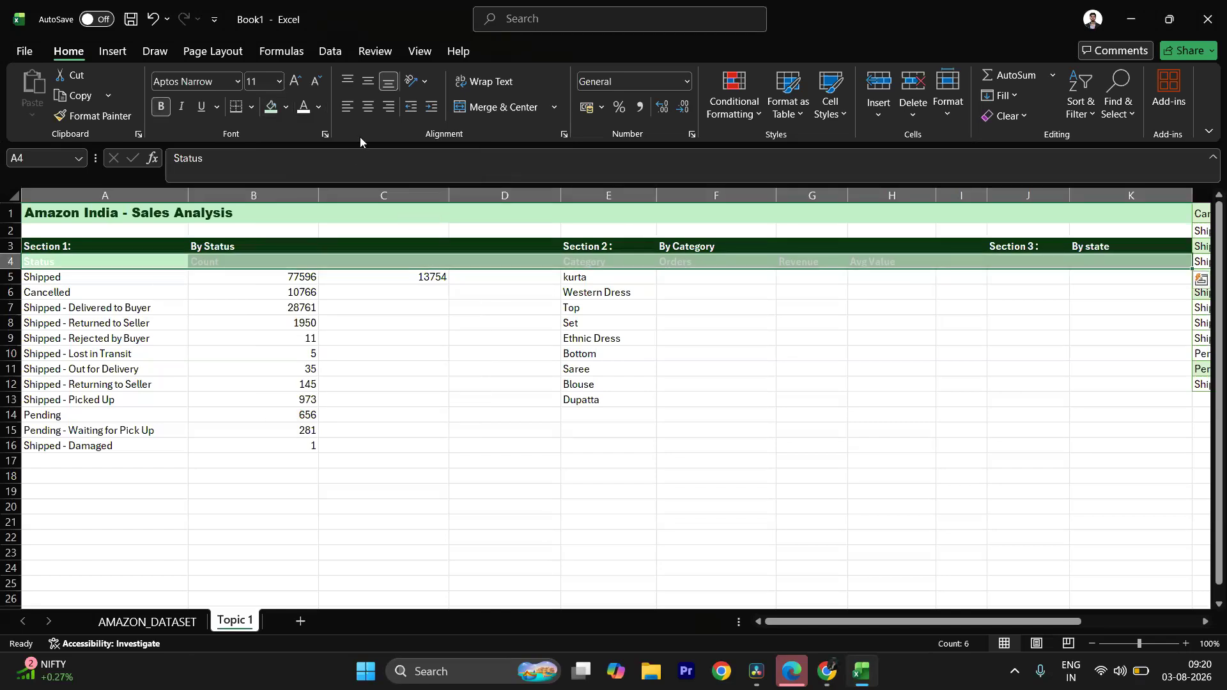
{"action": "left_click", "coordinate": [318, 108]}
{"action": "left_click", "coordinate": [431, 316]}
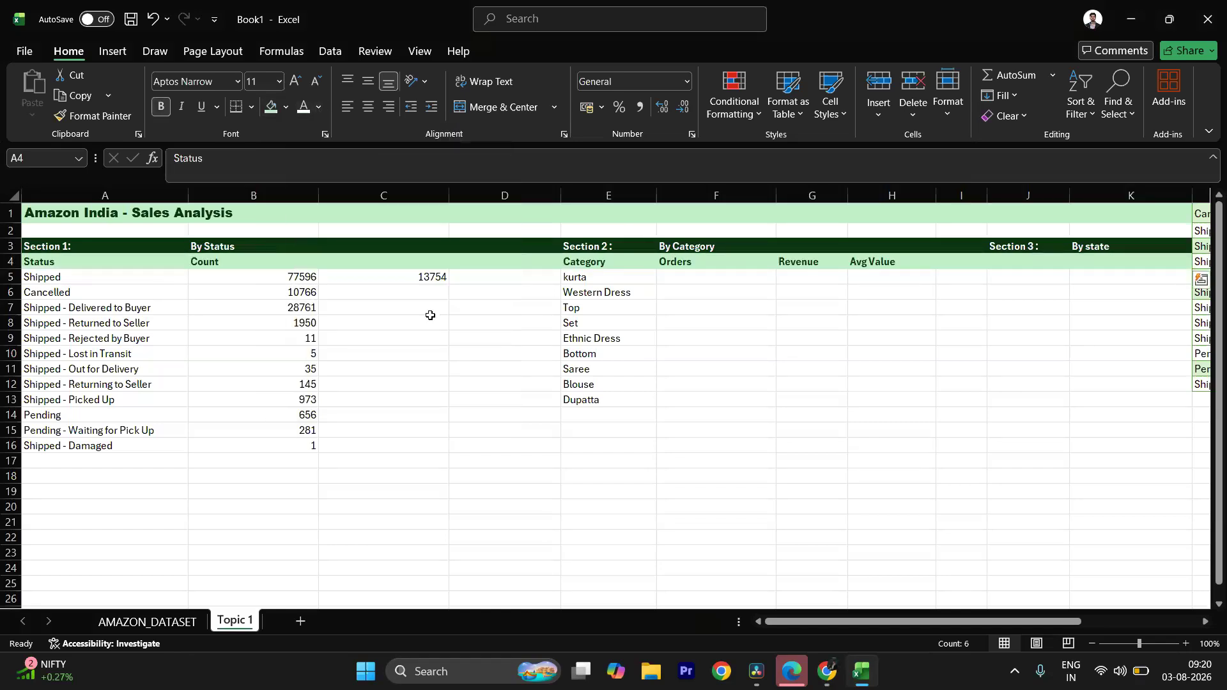
Step: Set the font of the section and heading rows A3:K4 to Poppins, size 9
{"action": "left_click_drag", "start_coordinate": [54, 251], "coordinate": [1088, 253]}
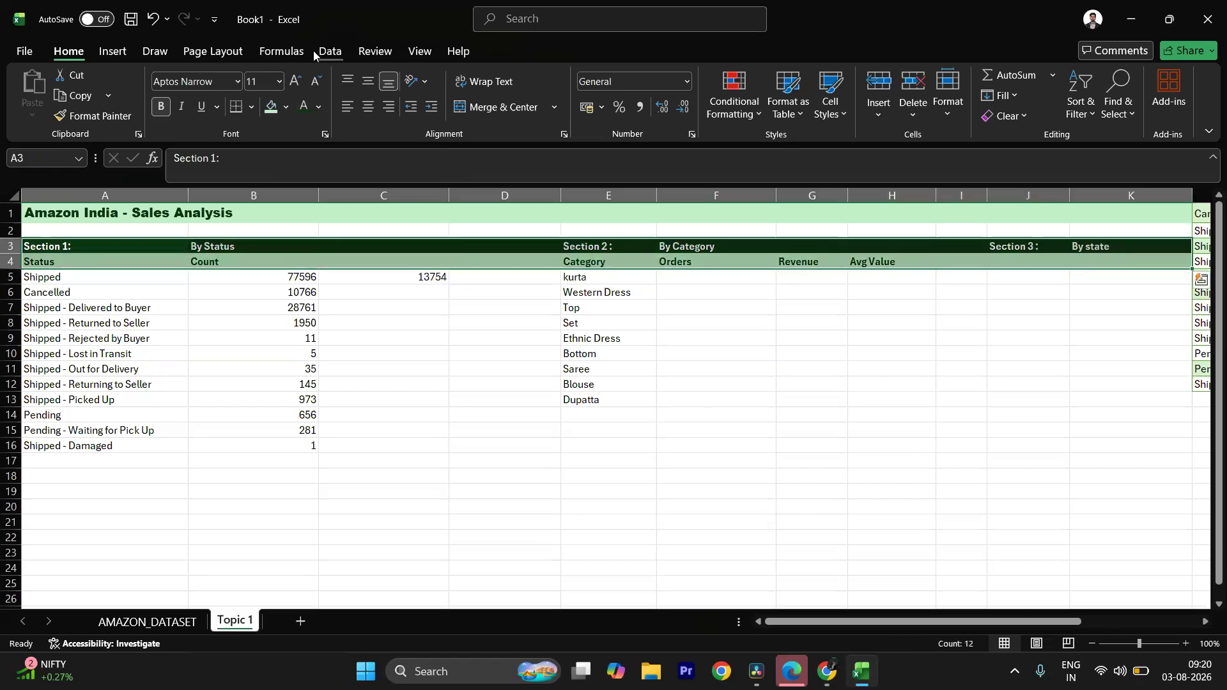
{"action": "left_click", "coordinate": [237, 81]}
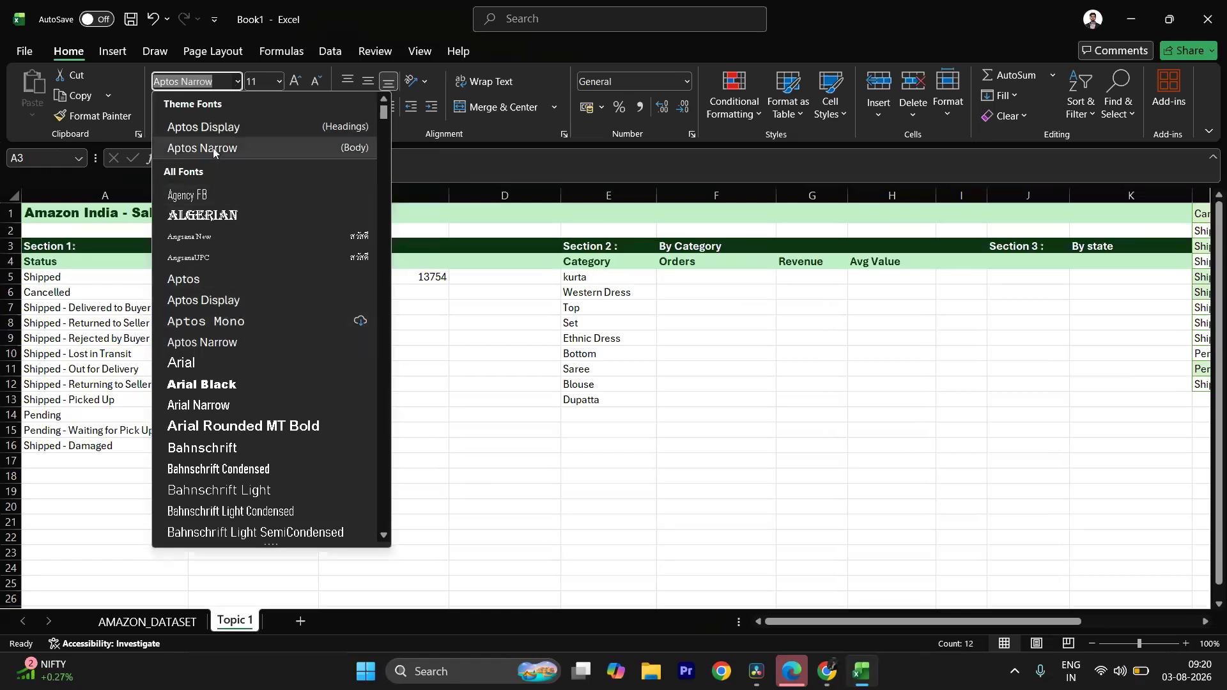
{"action": "type", "text": "Poppins"}
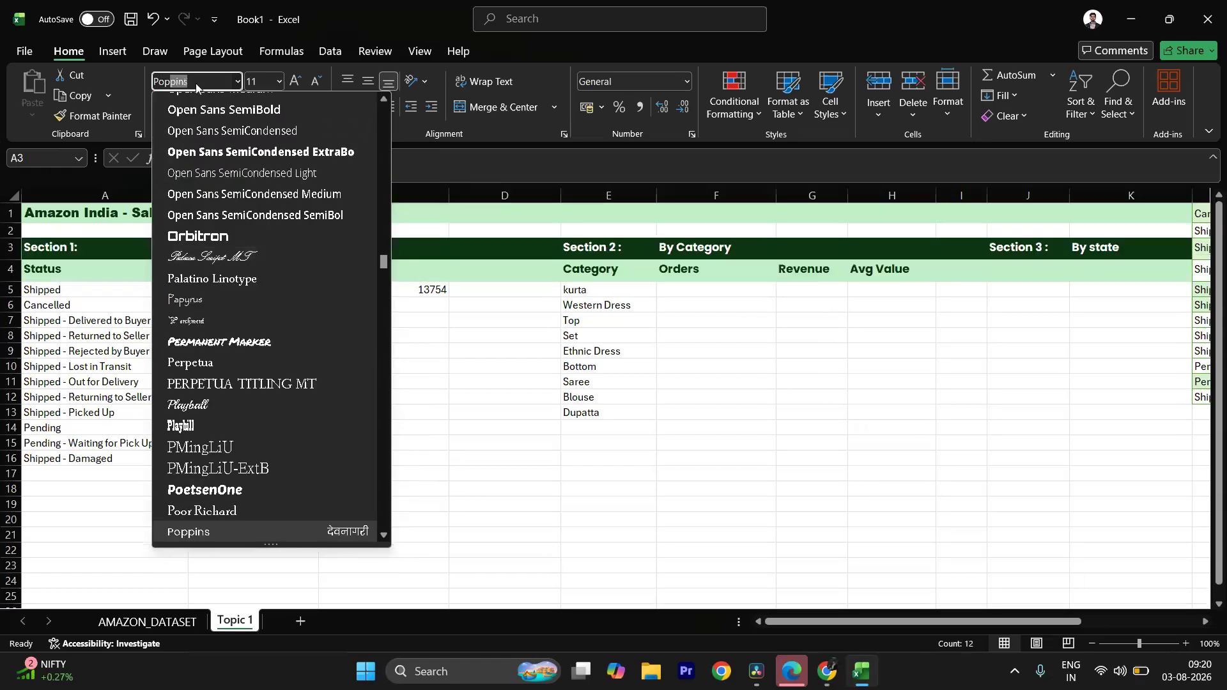
{"action": "key", "text": "Return"}
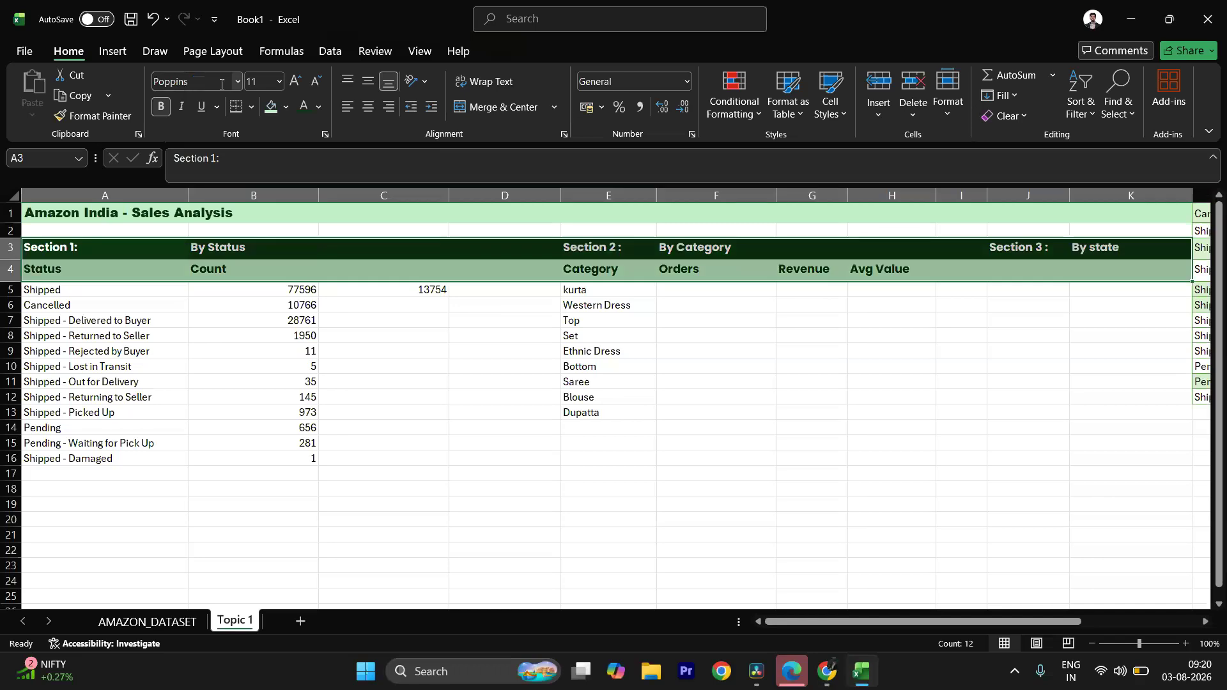
{"action": "left_click", "coordinate": [318, 82]}
{"action": "left_click", "coordinate": [466, 335]}
{"action": "left_click_drag", "start_coordinate": [69, 248], "coordinate": [1138, 262]}
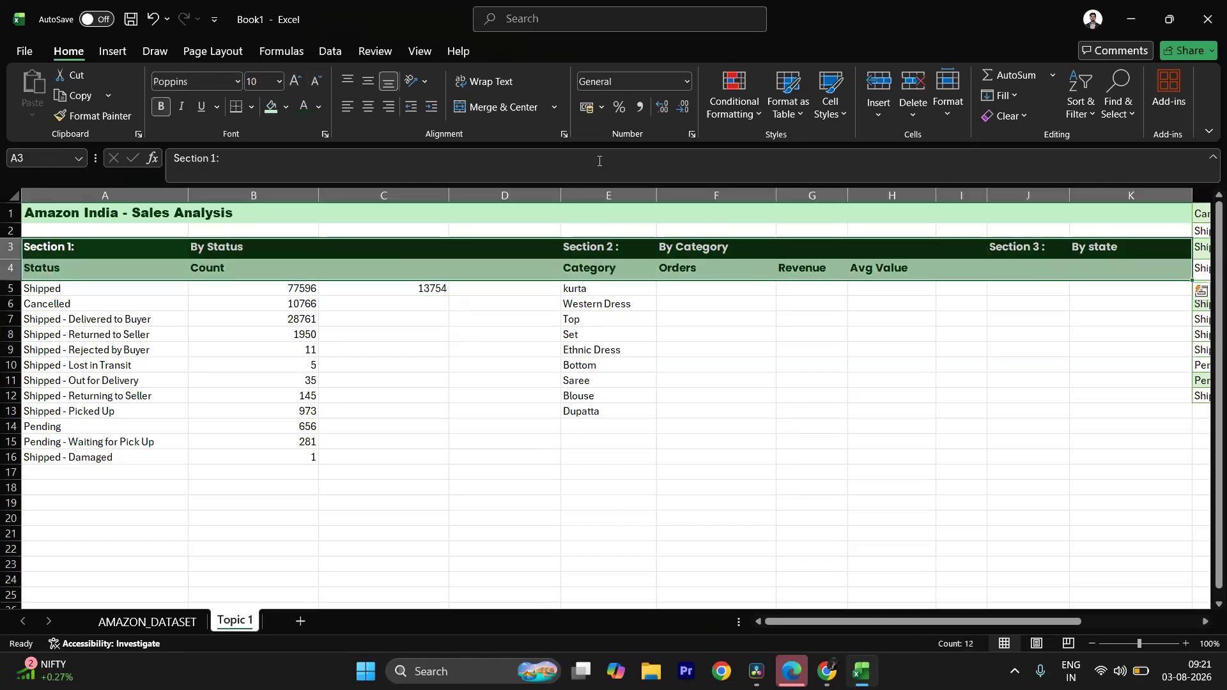
{"action": "left_click", "coordinate": [323, 82]}
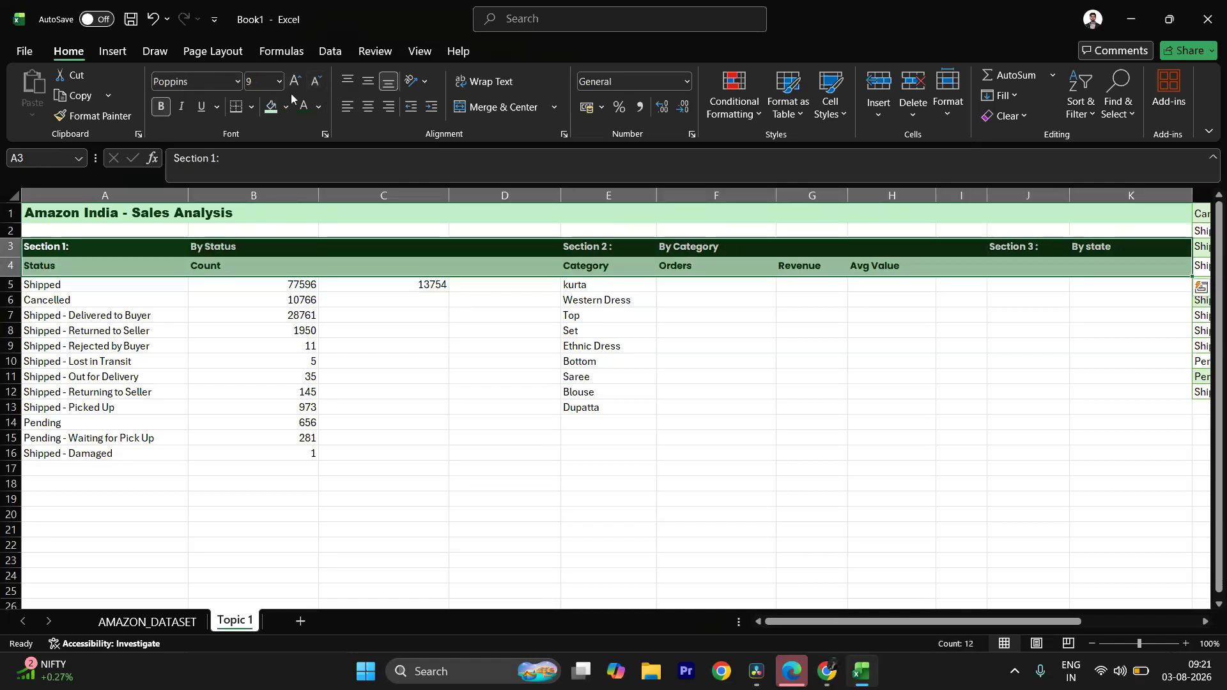
{"action": "left_click", "coordinate": [337, 316]}
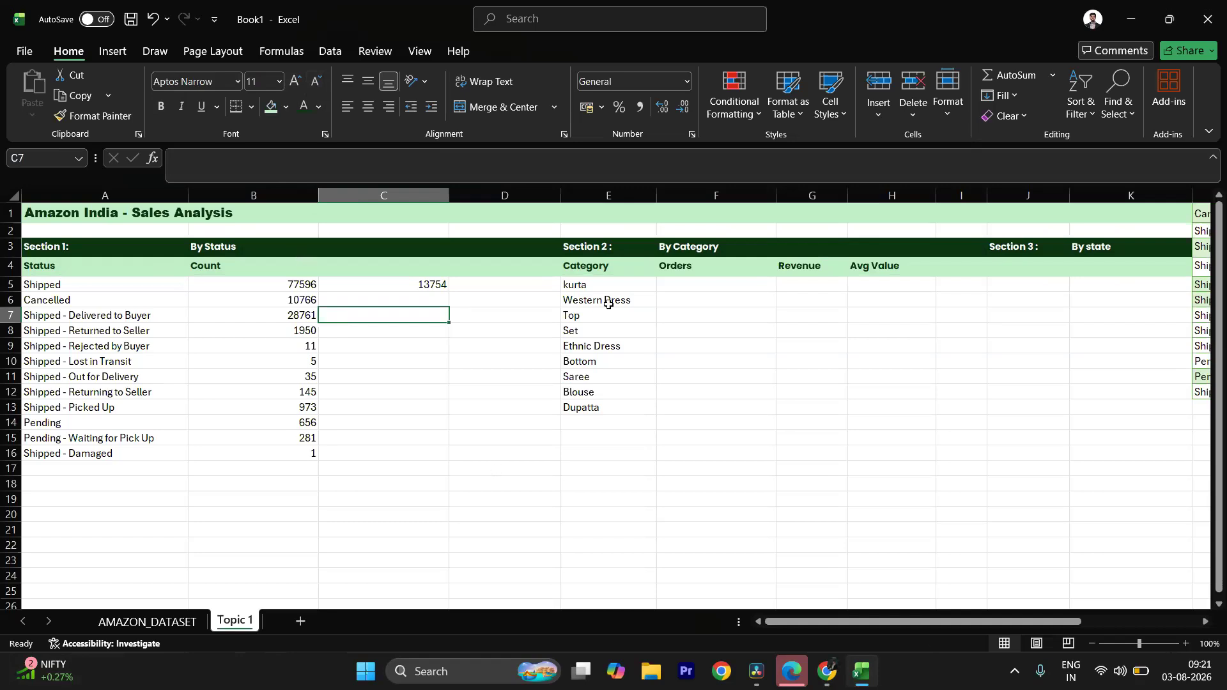
{"action": "left_click", "coordinate": [591, 286]}
{"action": "left_click_drag", "start_coordinate": [591, 286], "coordinate": [602, 407]}
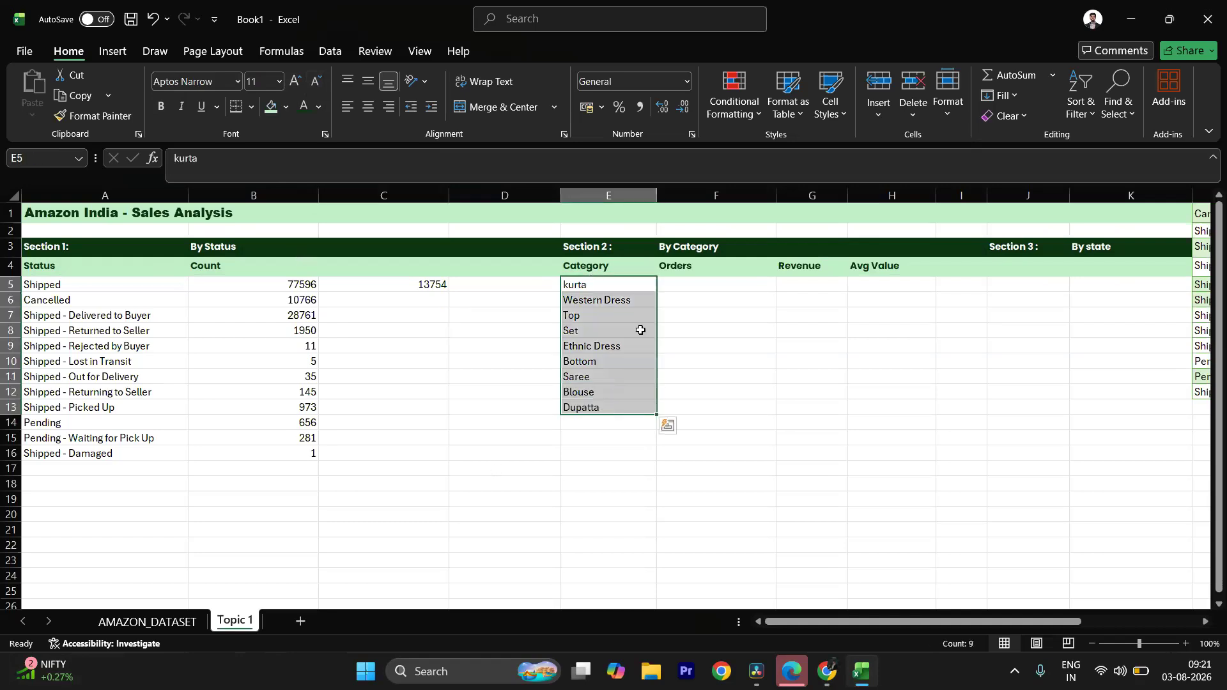
{"action": "left_click", "coordinate": [695, 284]}
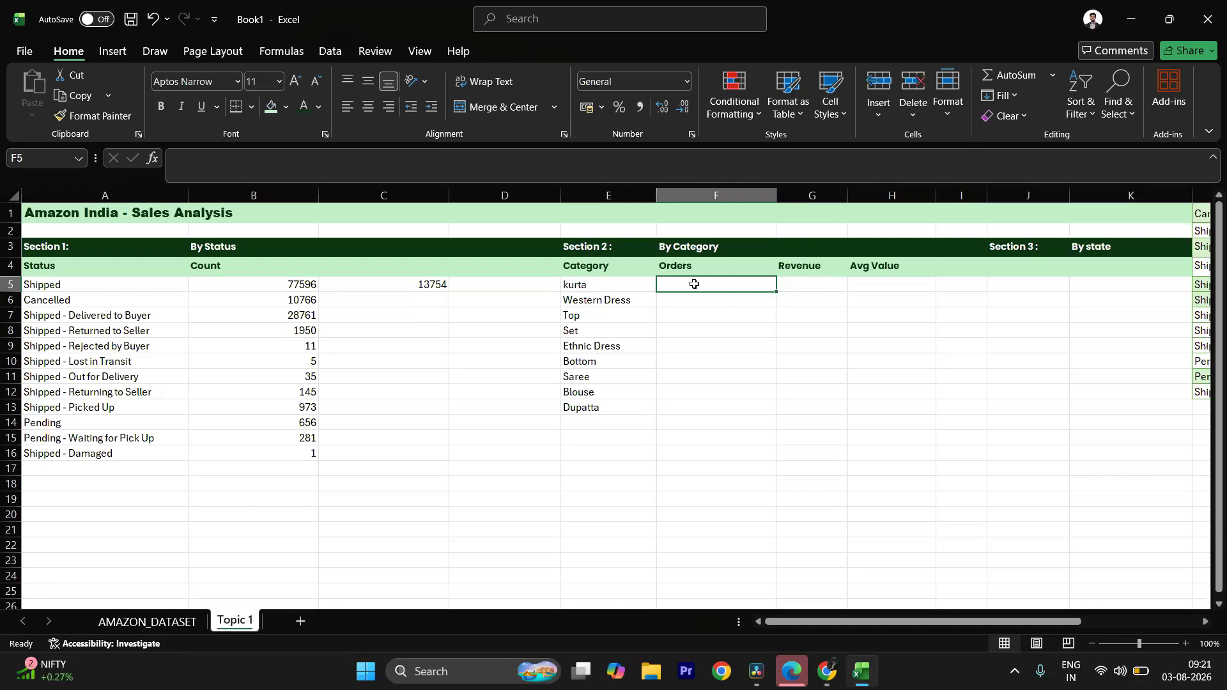
{"action": "left_click_drag", "start_coordinate": [692, 290], "coordinate": [717, 416]}
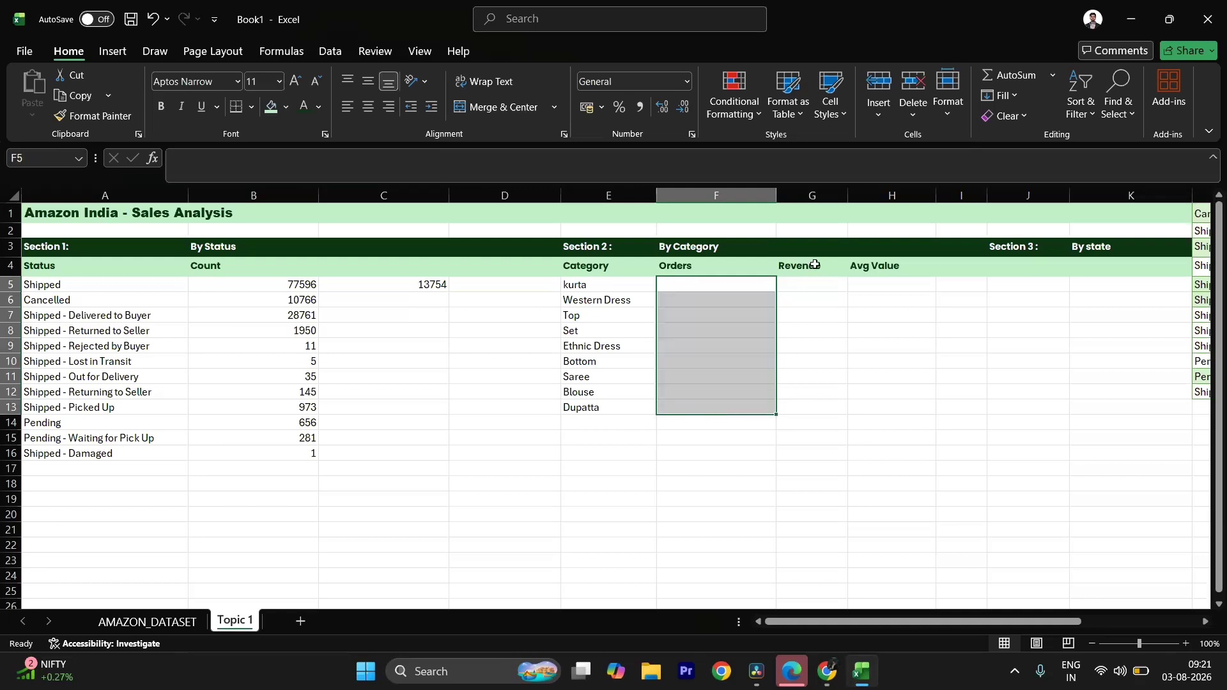
Step: Widen the Revenue column G and the Orders column F
{"action": "left_click_drag", "start_coordinate": [842, 192], "coordinate": [901, 188]}
{"action": "left_click_drag", "start_coordinate": [776, 189], "coordinate": [803, 187]}
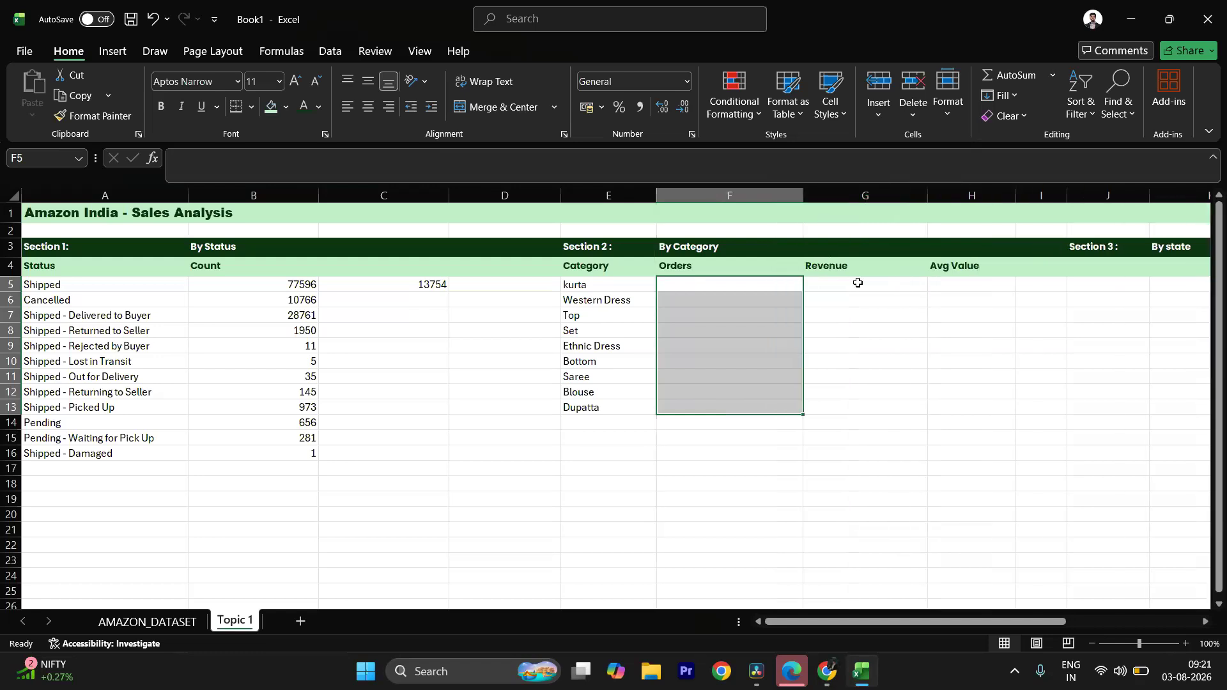
{"action": "left_click", "coordinate": [857, 282]}
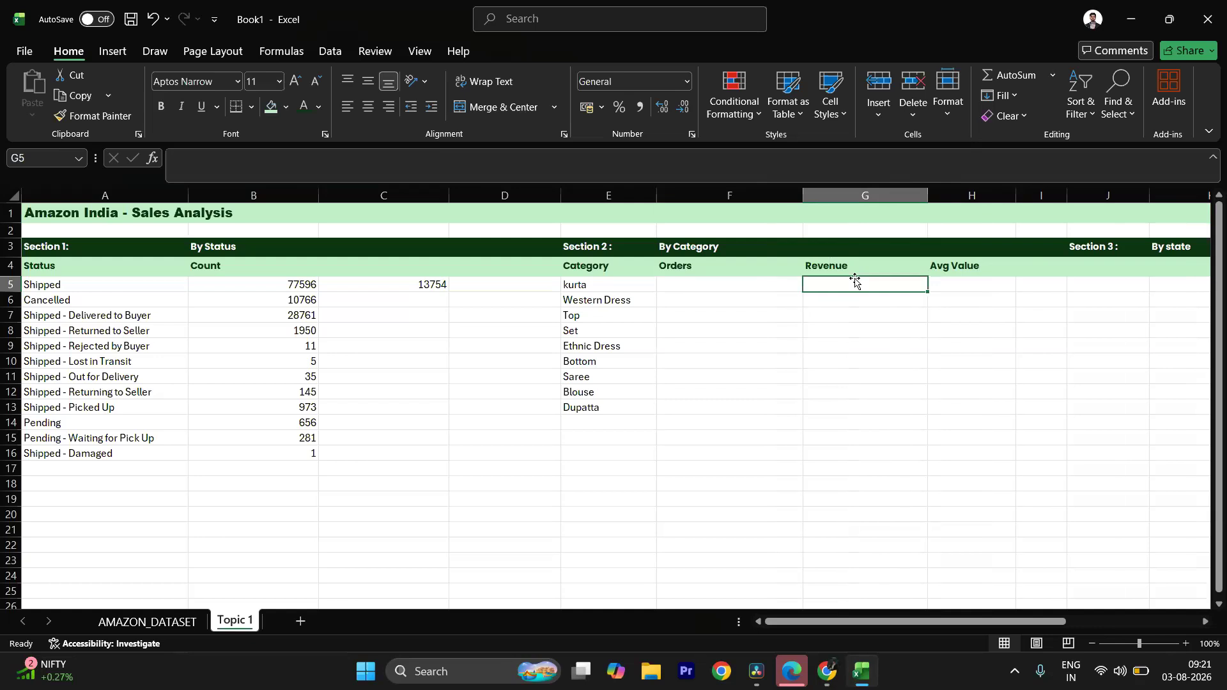
{"action": "type", "text": "="}
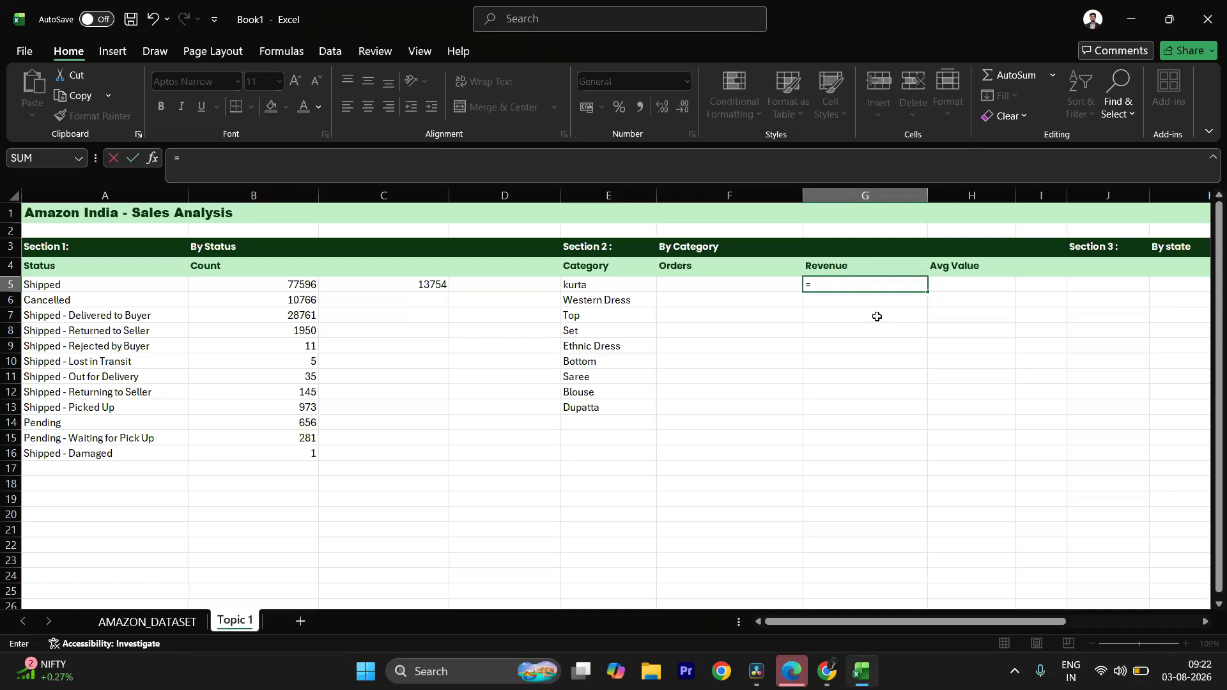
{"action": "key", "text": "Escape"}
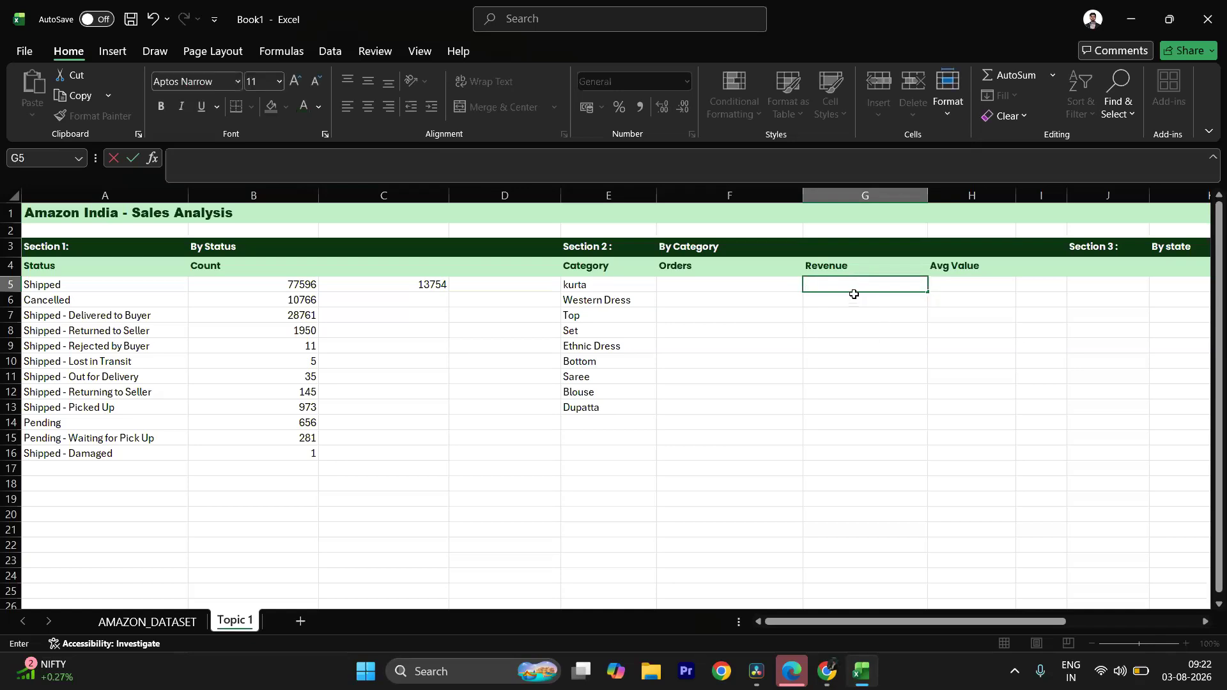
{"action": "left_click", "coordinate": [604, 329]}
Step: Start a SUMIFS formula in G8, the Revenue cell for the Set category
{"action": "left_click", "coordinate": [828, 336]}
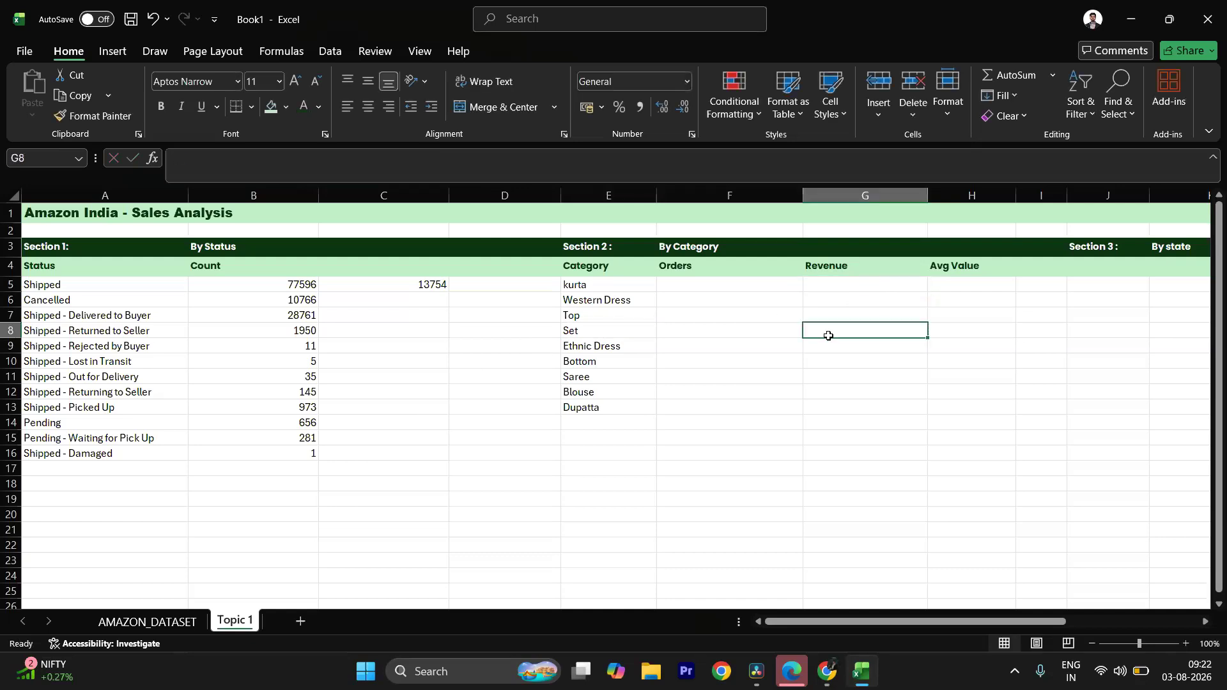
{"action": "type", "text": "="}
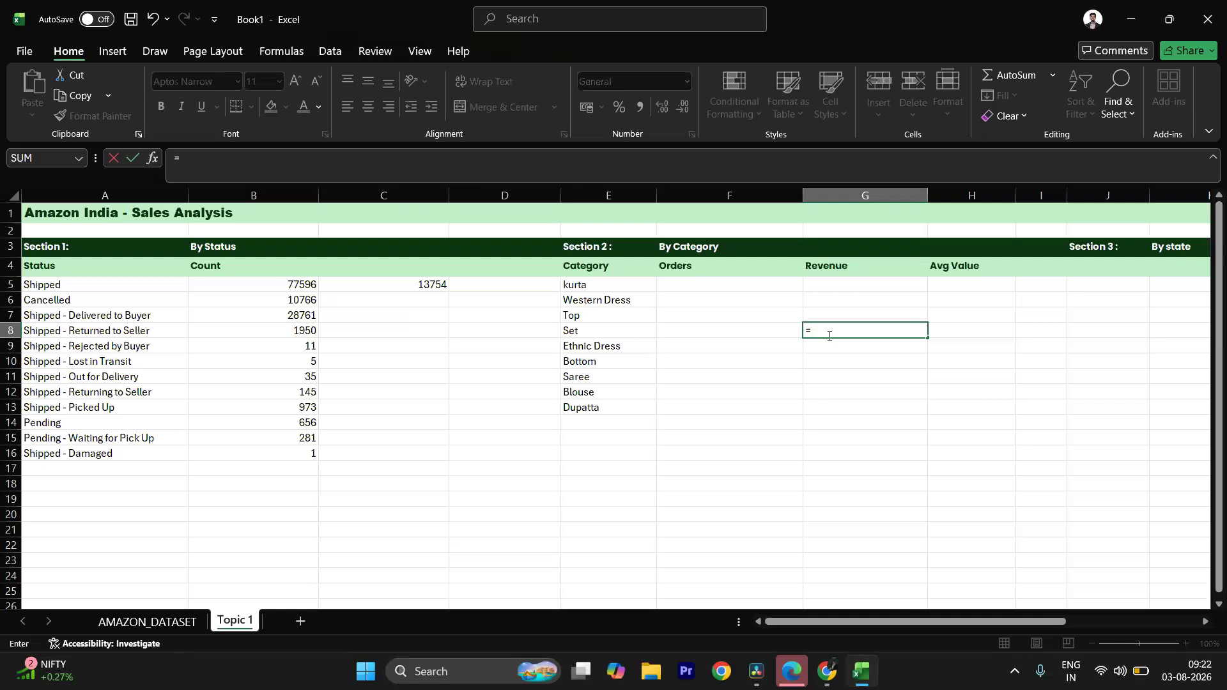
{"action": "type", "text": "SUMIF"}
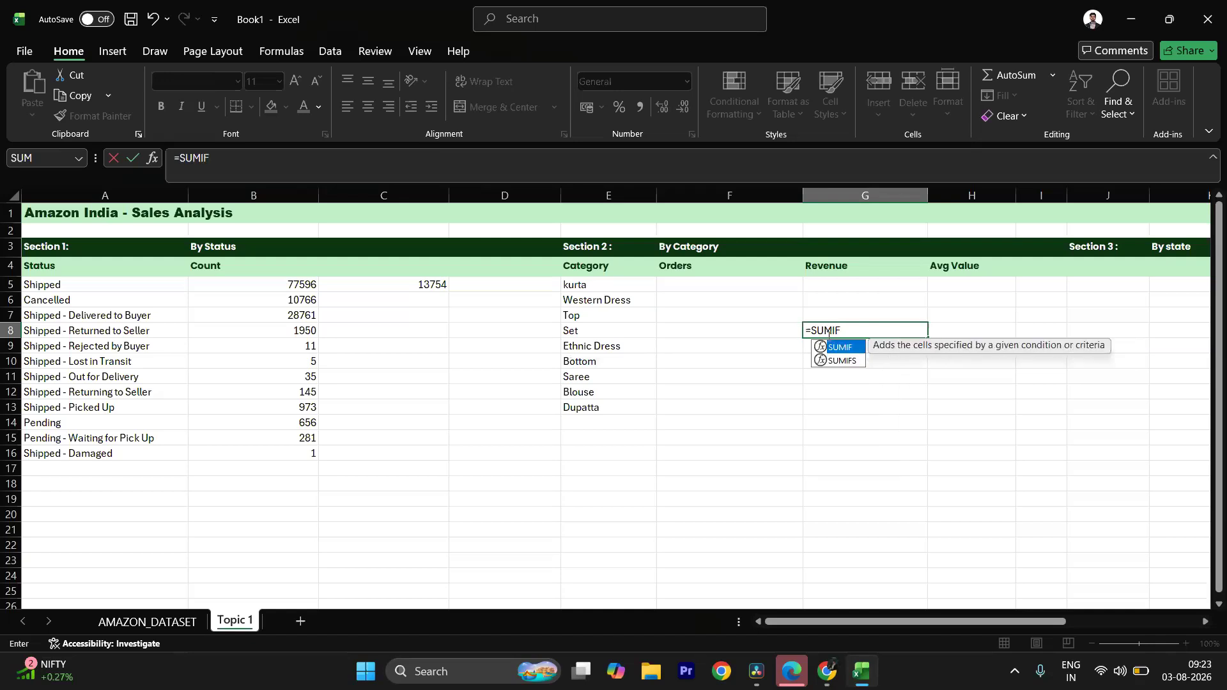
{"action": "double_click", "coordinate": [855, 360]}
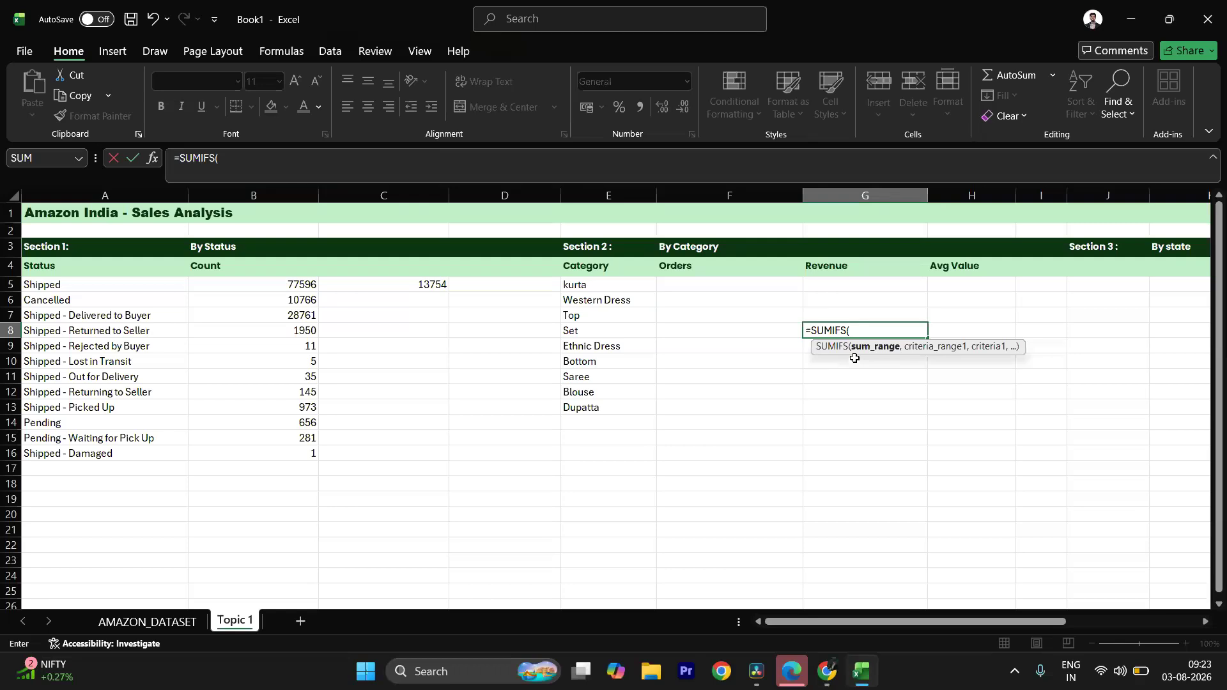
Step: Set the sum range of the SUMIFS formula in G8 to the Amount column, amazon[Amount]
{"action": "type", "text": "AMA"}
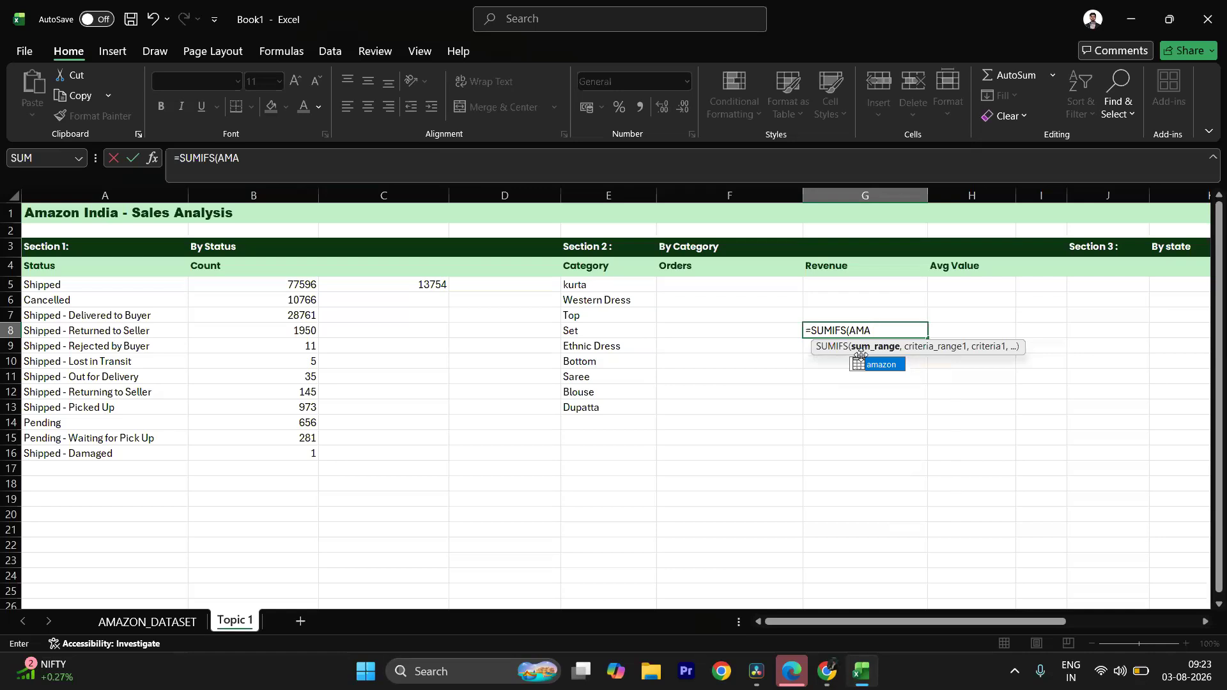
{"action": "double_click", "coordinate": [887, 366]}
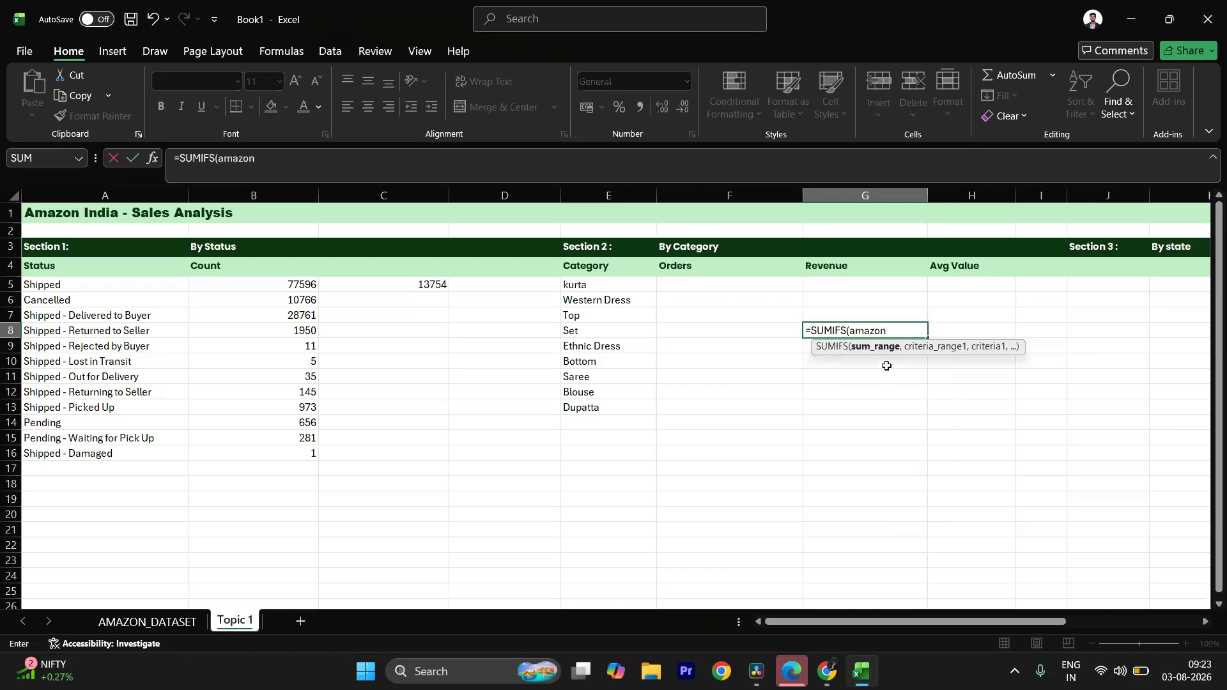
{"action": "type", "text": "["}
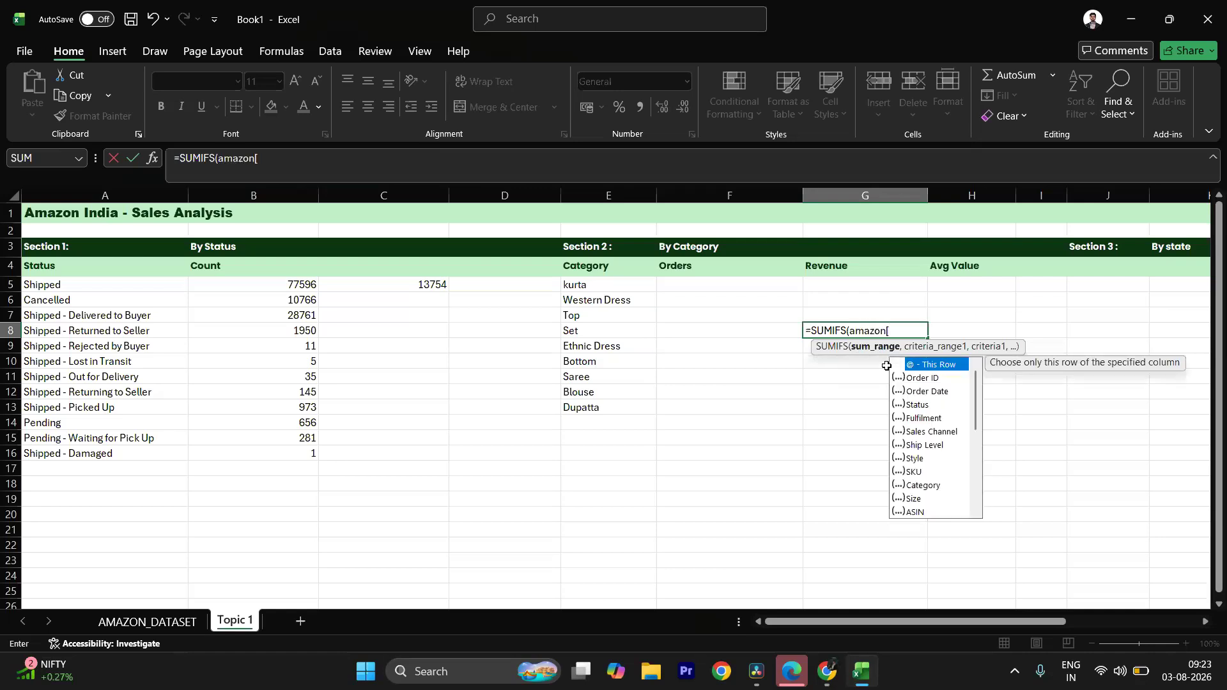
{"action": "type", "text": "AM"}
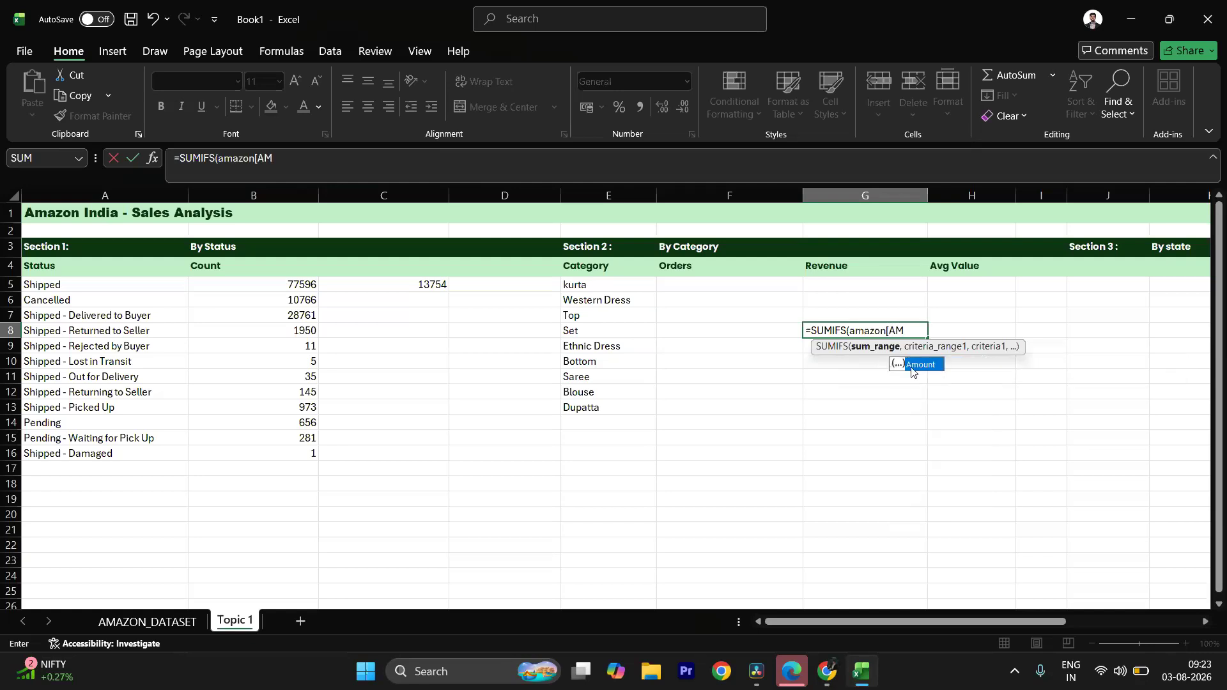
{"action": "double_click", "coordinate": [918, 365]}
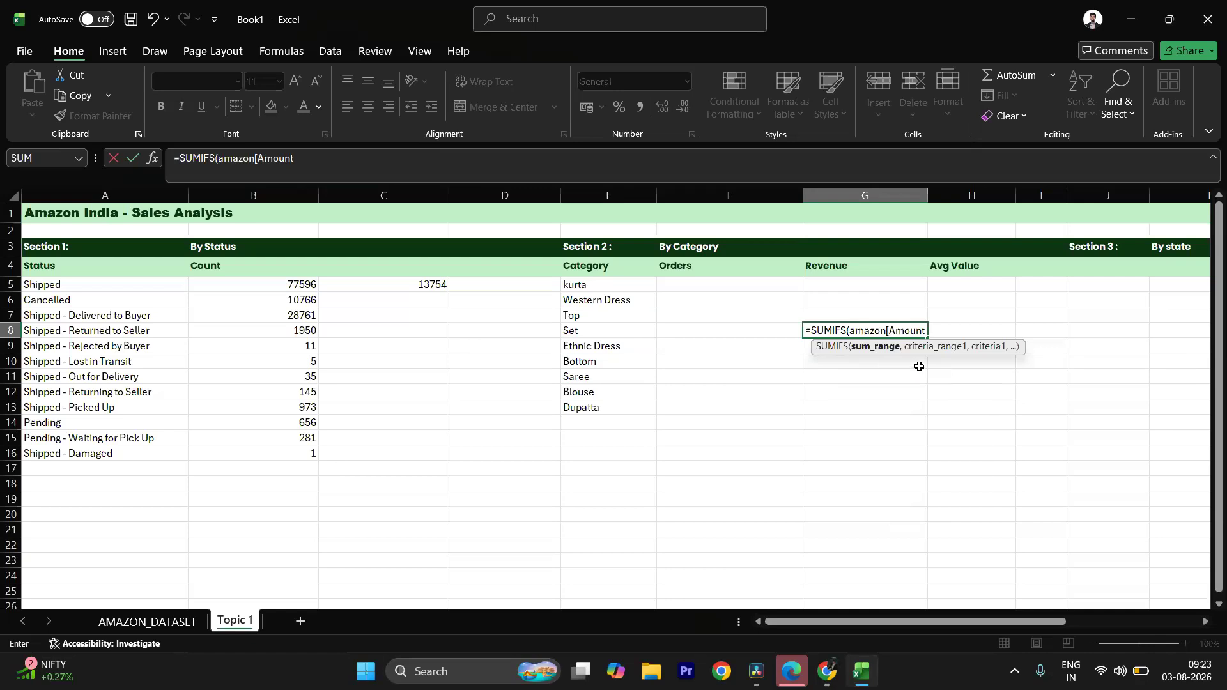
{"action": "type", "text": "],"}
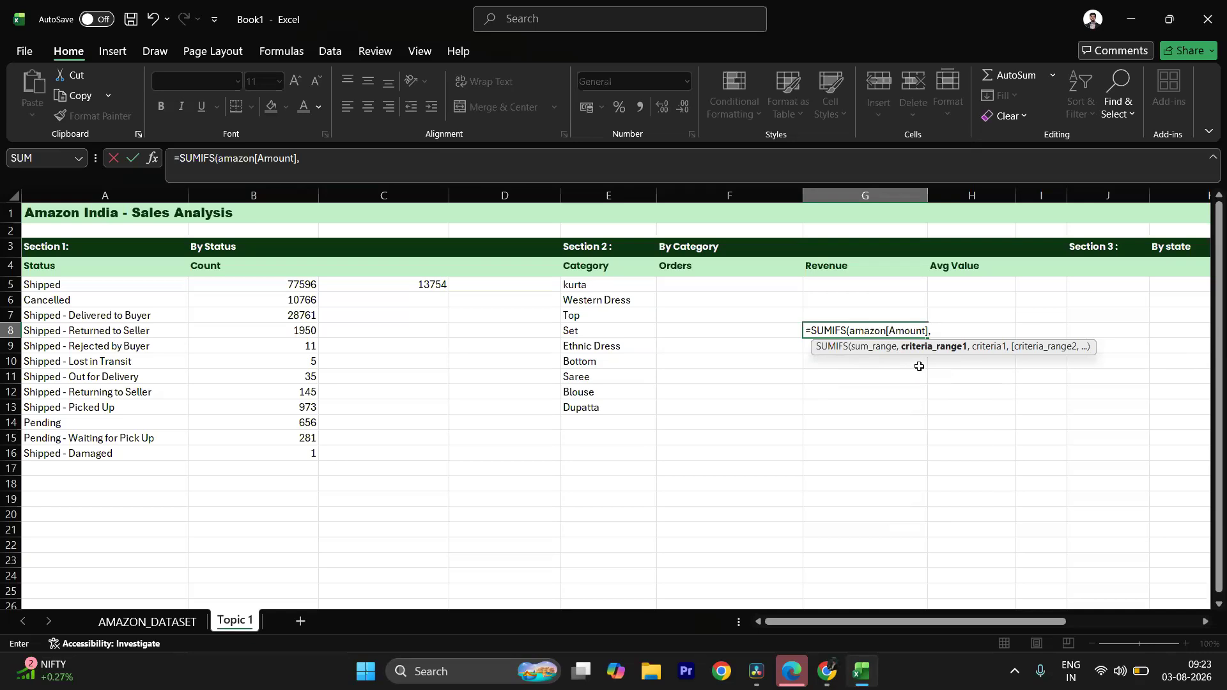
Step: Complete the SUMIFS formula in G8 with amazon[Category] as the criteria range and E8 as the criterion
{"action": "type", "text": "AMA"}
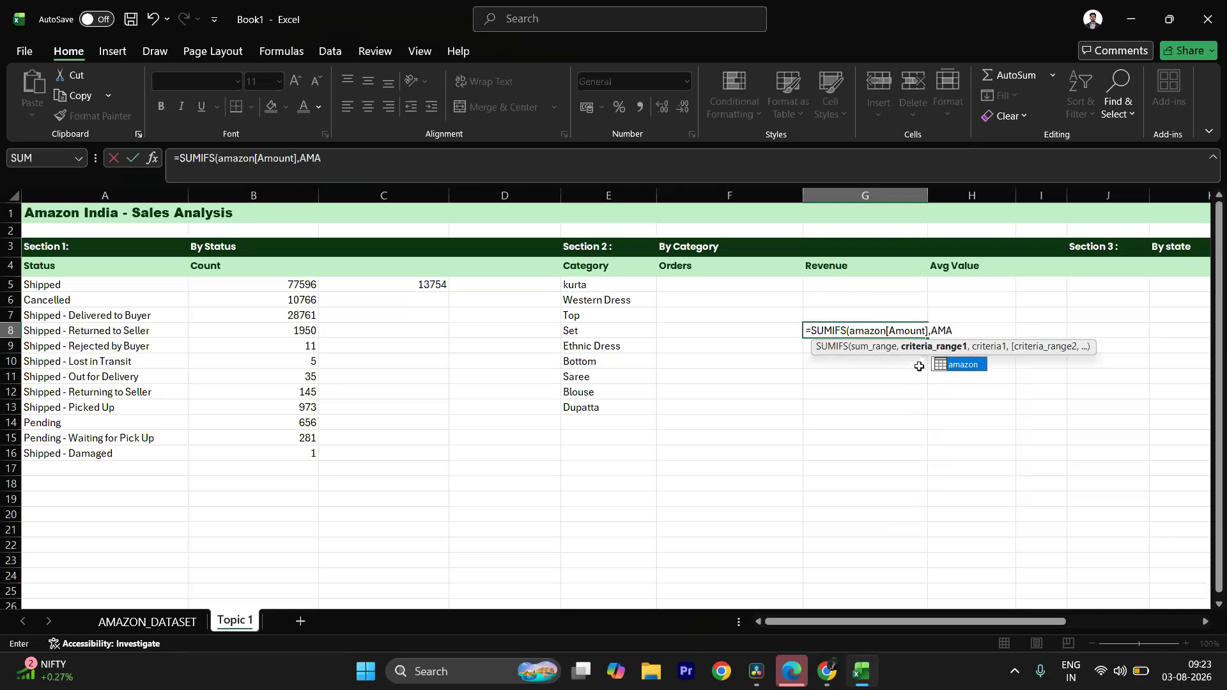
{"action": "double_click", "coordinate": [951, 362]}
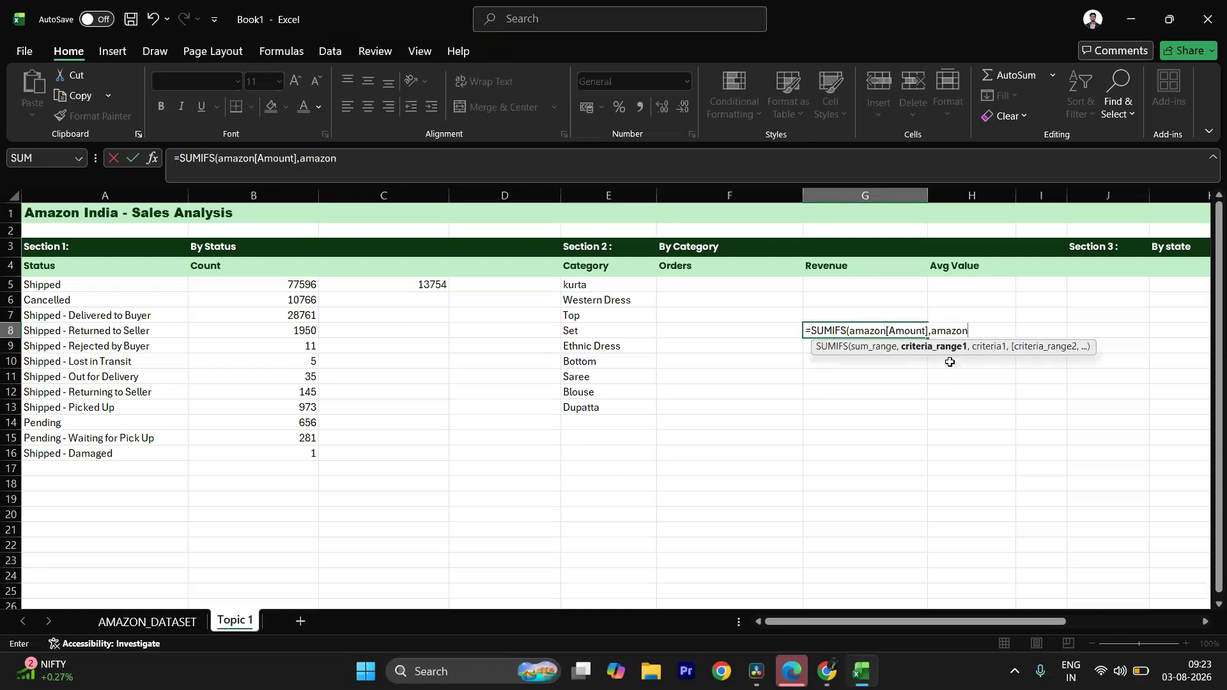
{"action": "type", "text": "[CAT"}
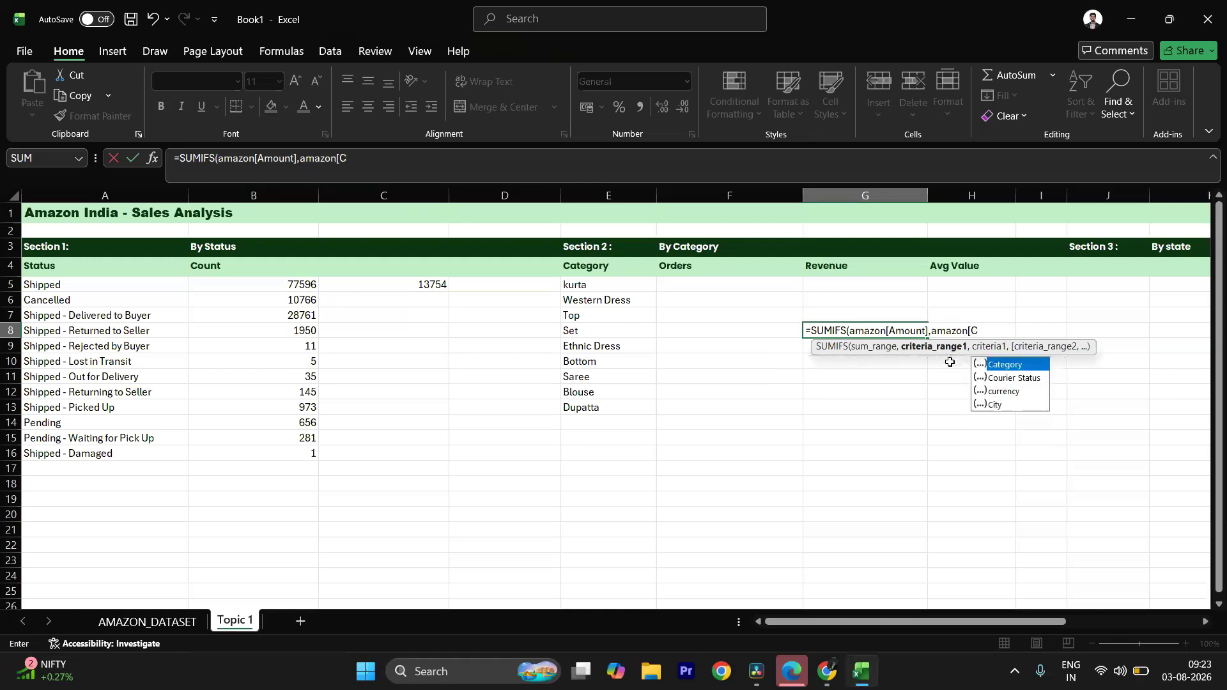
{"action": "double_click", "coordinate": [1000, 365]}
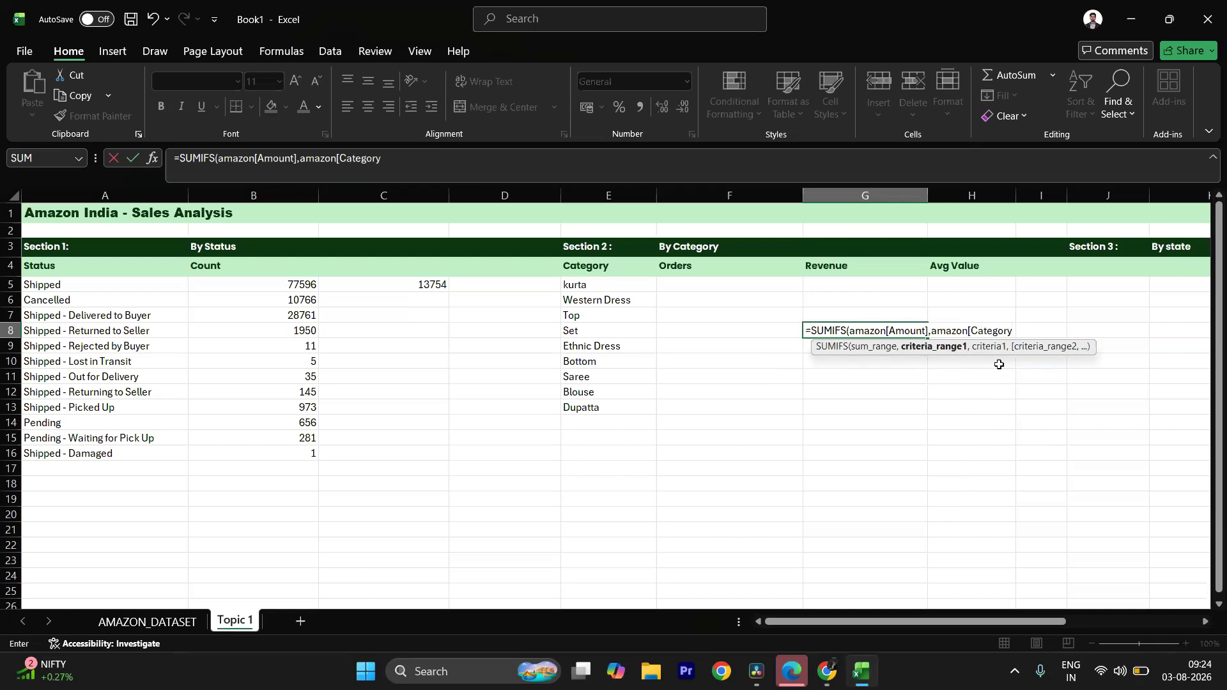
{"action": "type", "text": "]"}
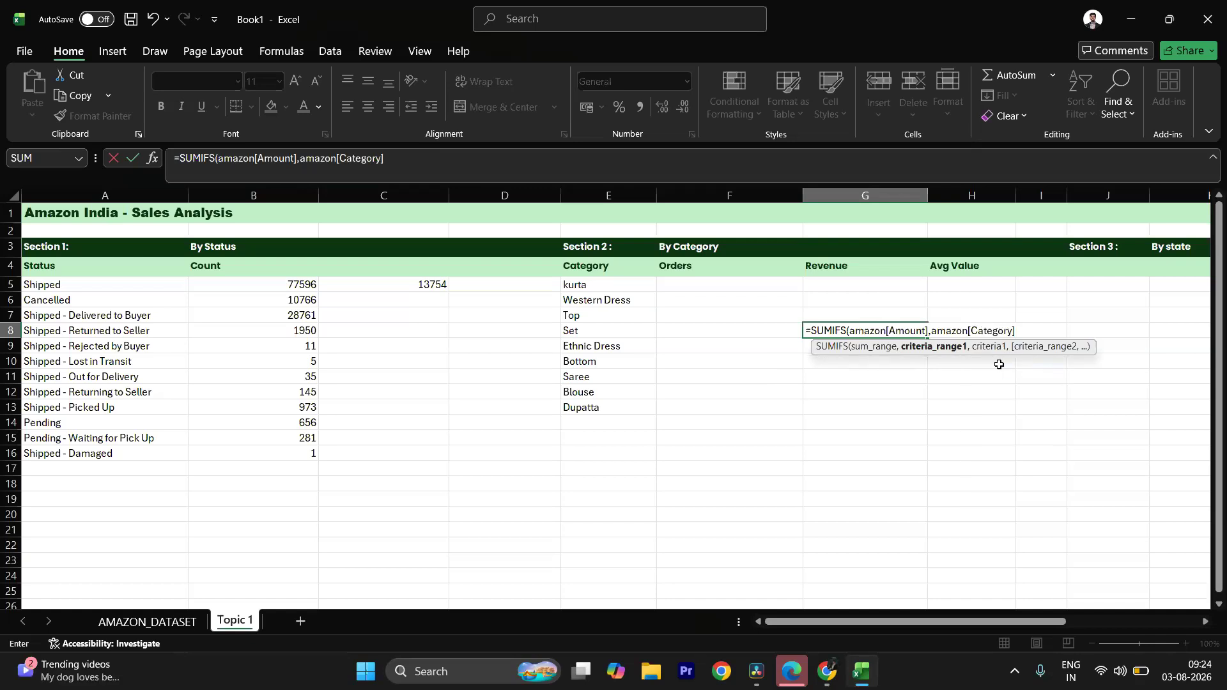
{"action": "type", "text": ","}
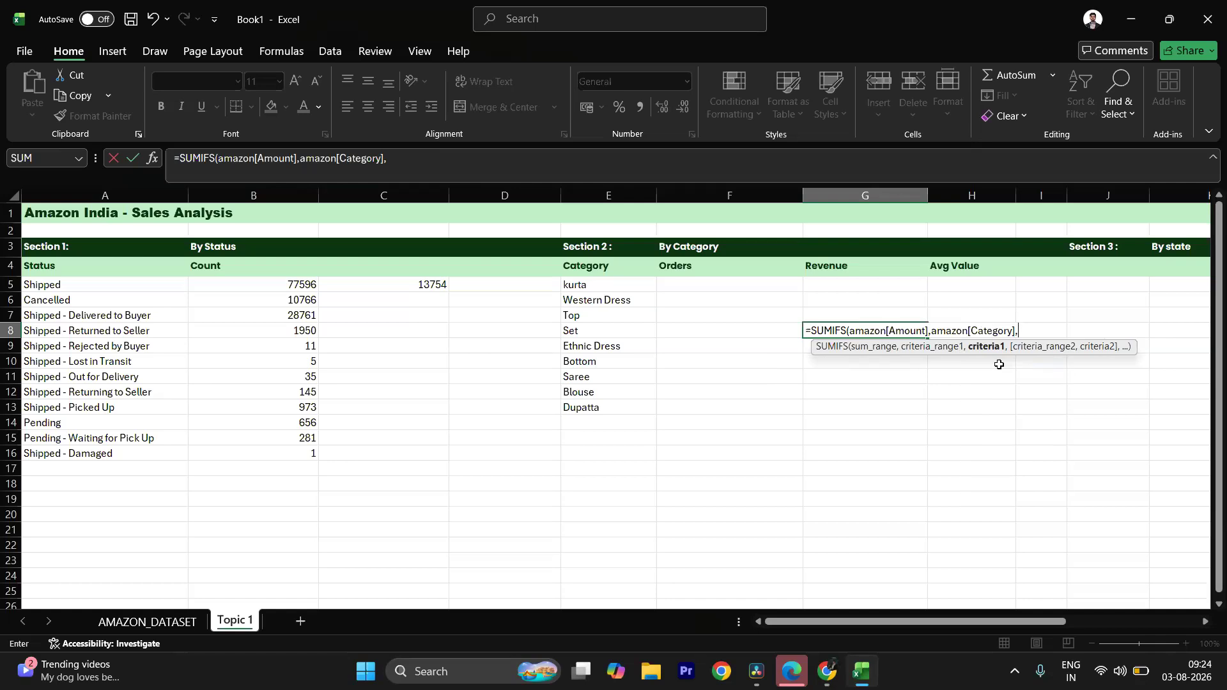
{"action": "left_click", "coordinate": [631, 330]}
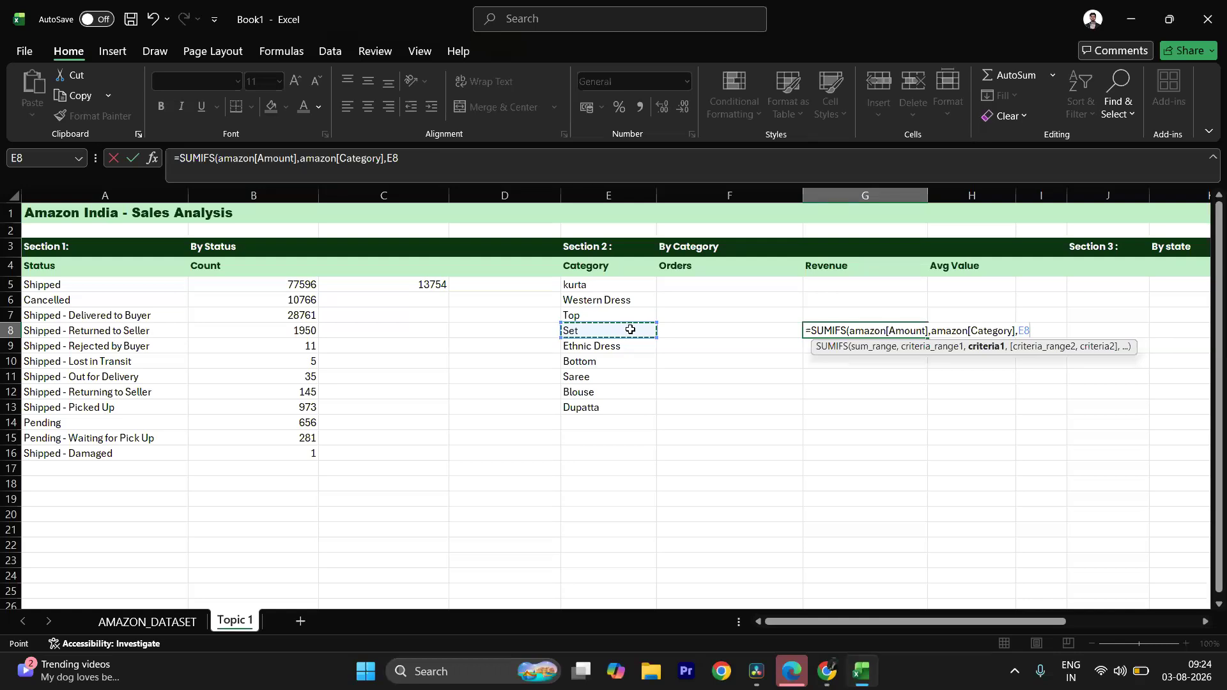
{"action": "type", "text": ")"}
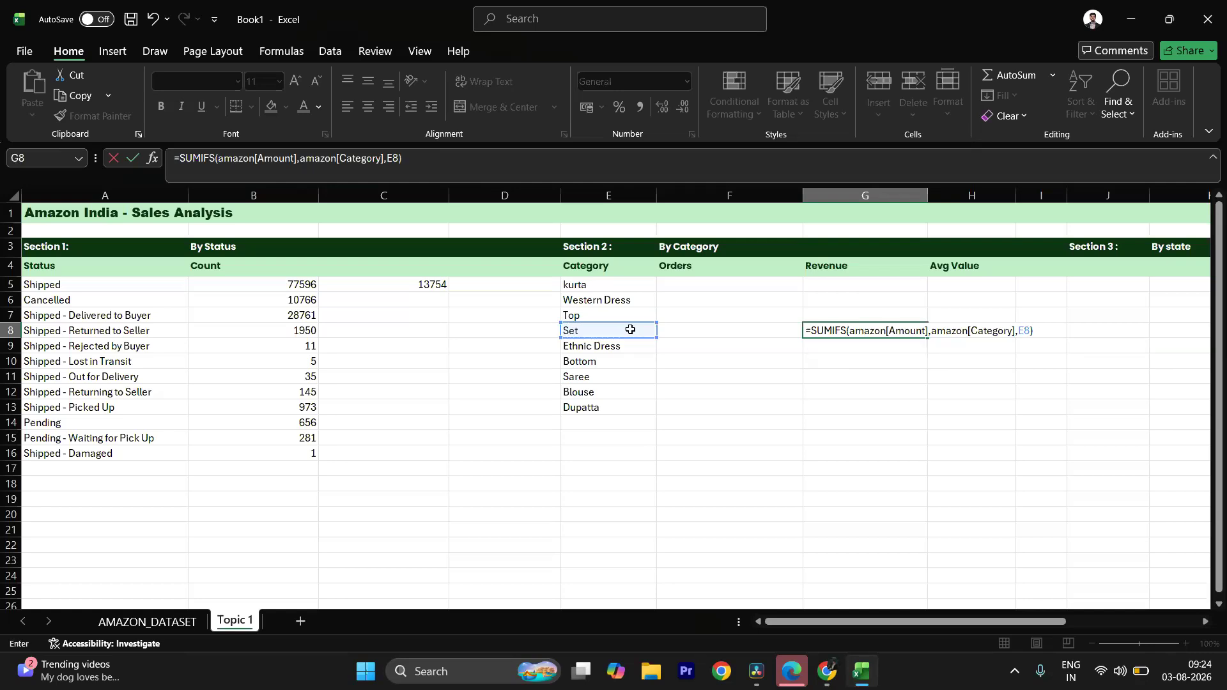
{"action": "key", "text": "Return"}
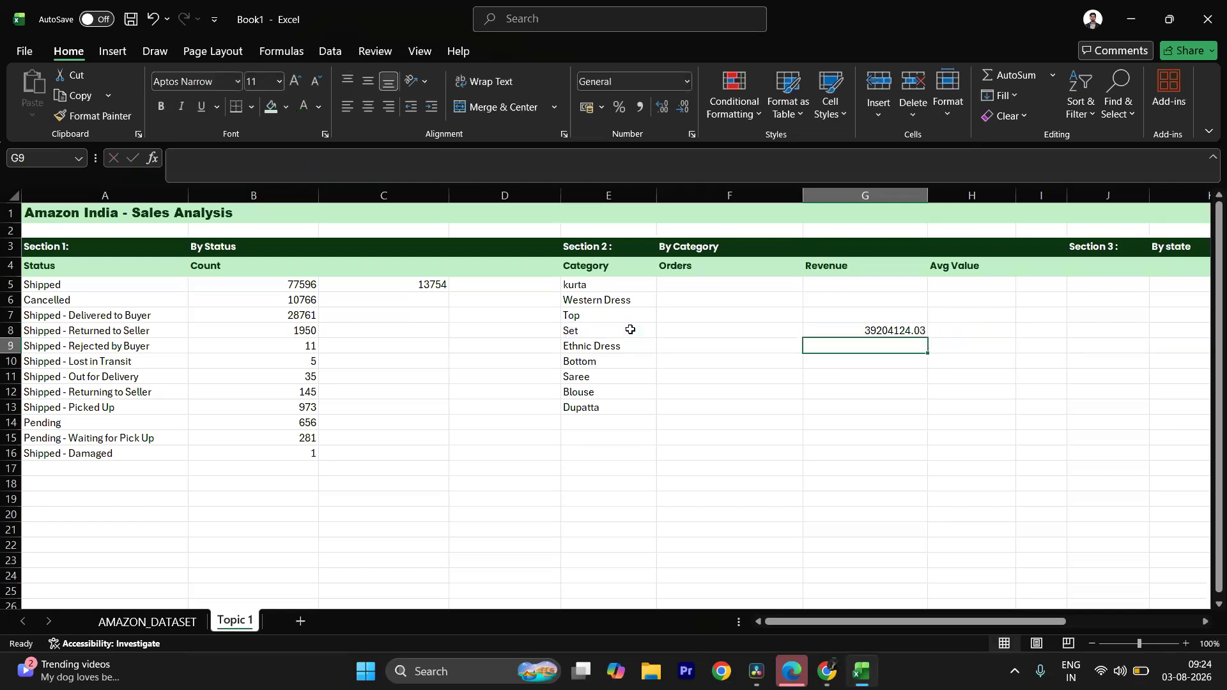
Step: Format the Set category's revenue in G8 as Currency with no decimal places
{"action": "left_click", "coordinate": [810, 332]}
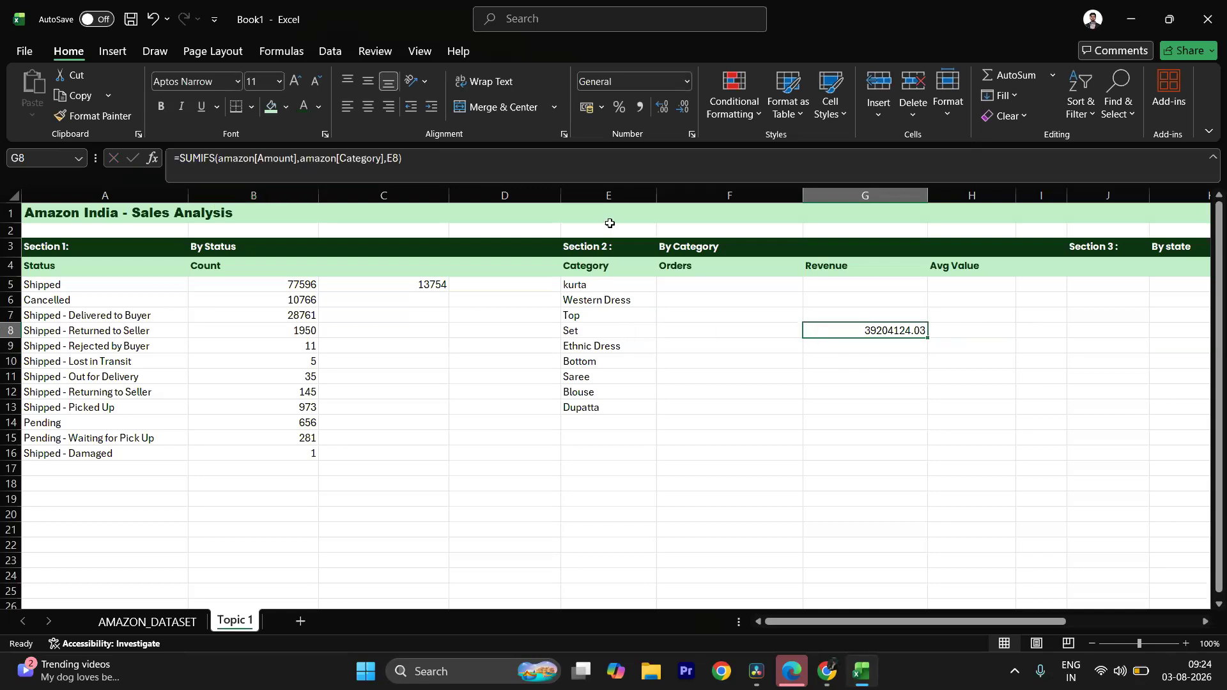
{"action": "left_click", "coordinate": [604, 110]}
{"action": "left_click", "coordinate": [603, 110]}
{"action": "left_click", "coordinate": [687, 82]}
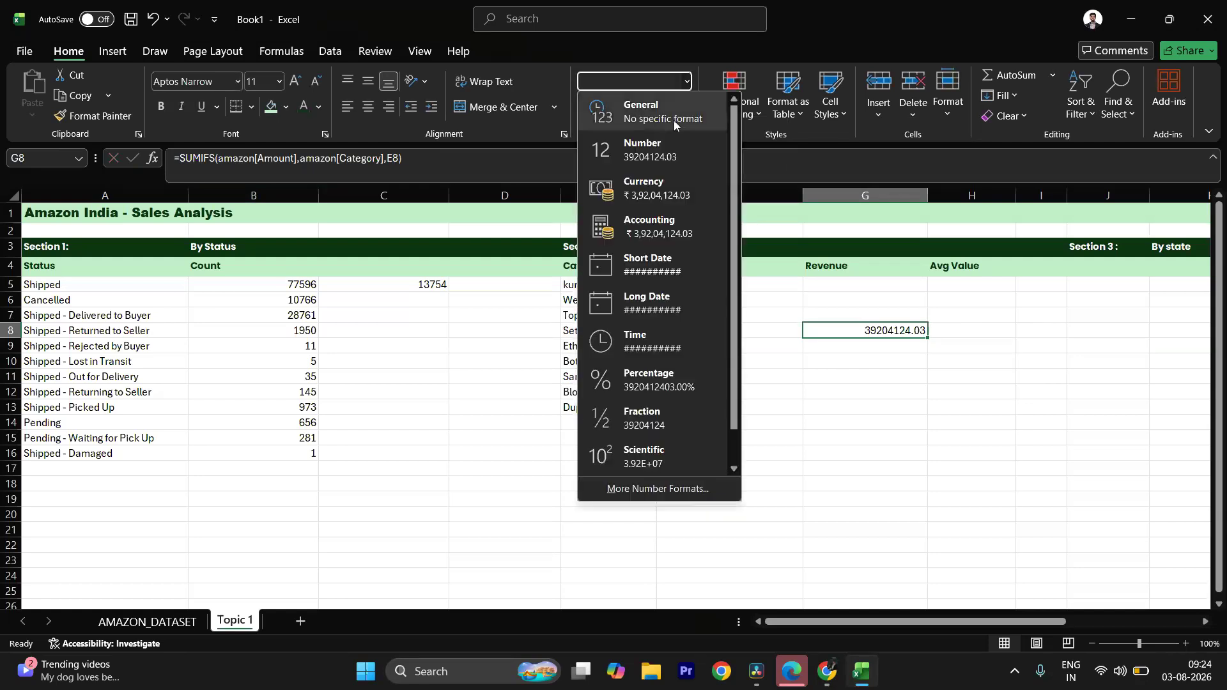
{"action": "left_click", "coordinate": [663, 191]}
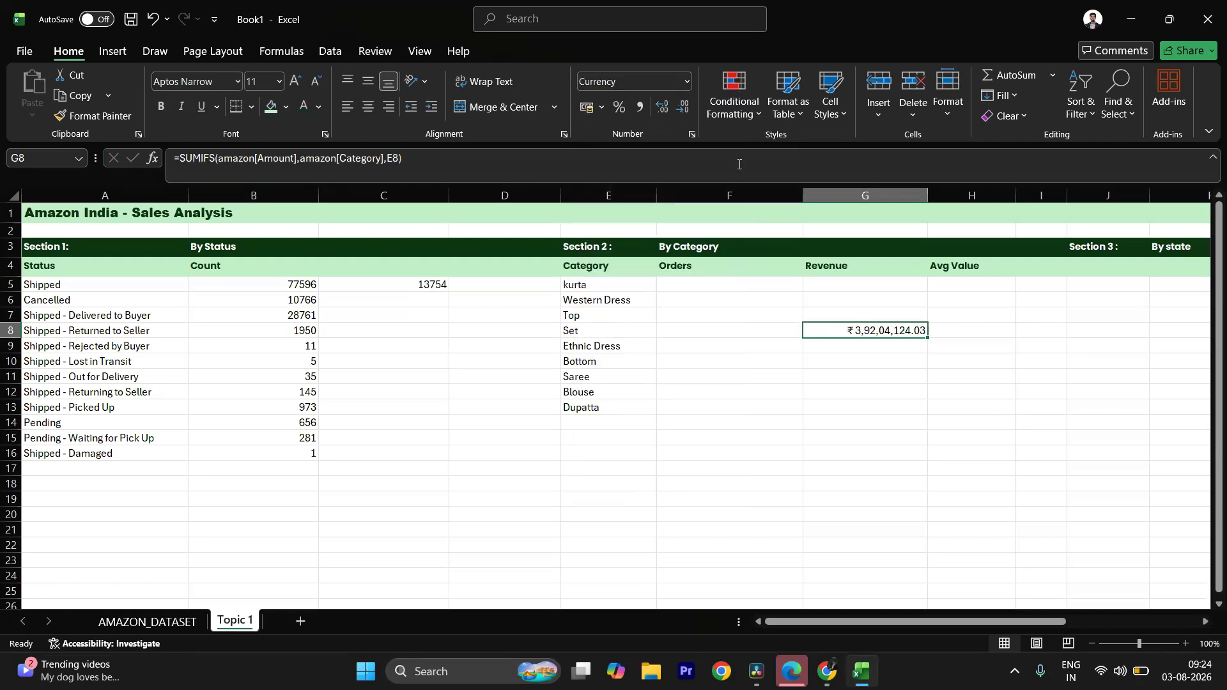
{"action": "left_click", "coordinate": [684, 108]}
{"action": "left_click", "coordinate": [684, 107]}
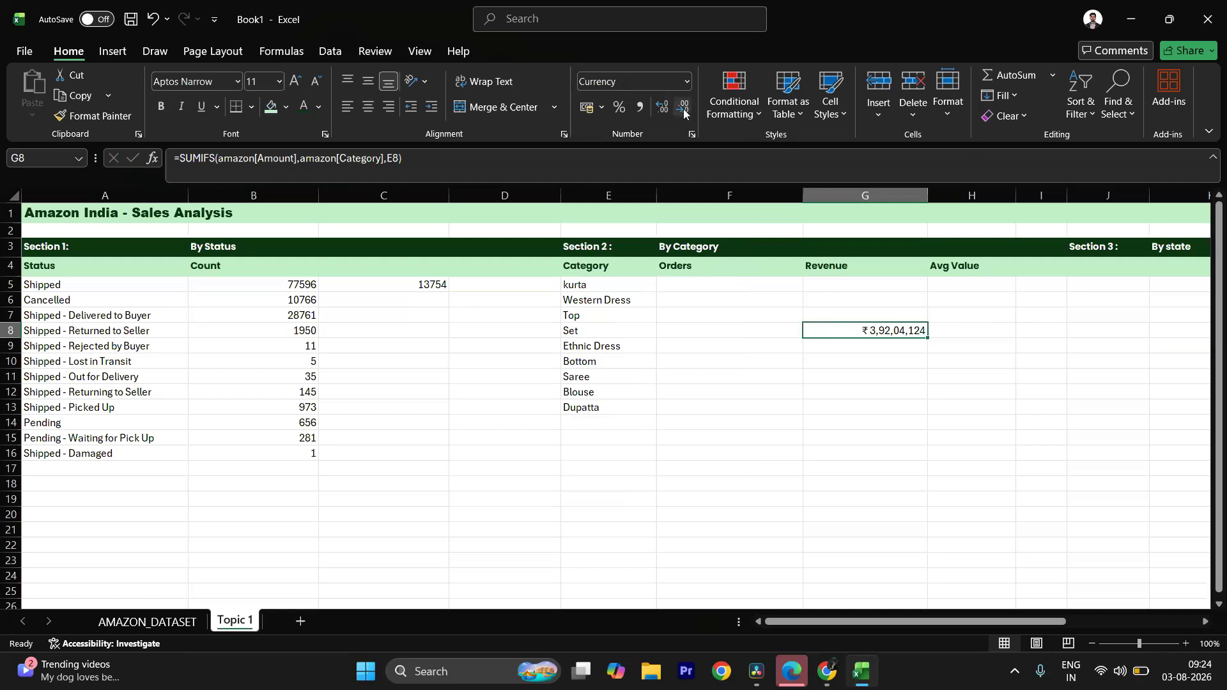
{"action": "left_click", "coordinate": [850, 387]}
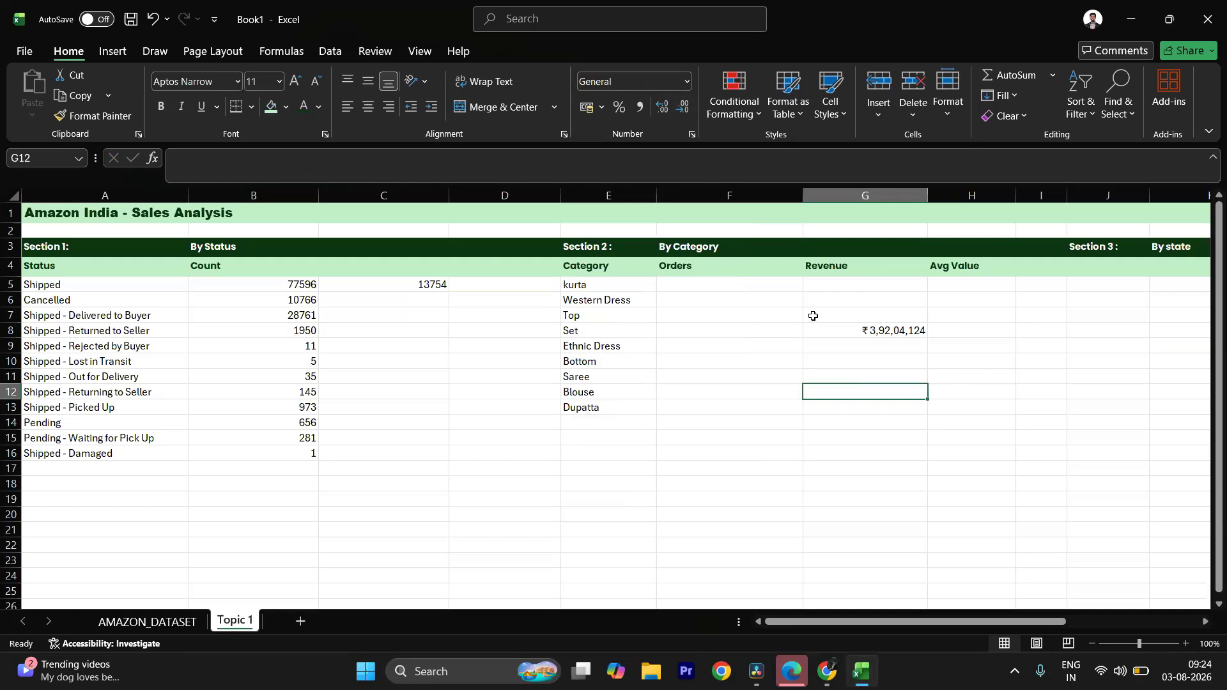
Step: Fill the revenue formula from G8 down to G13 and up to G5 to cover every category
{"action": "left_click", "coordinate": [847, 334]}
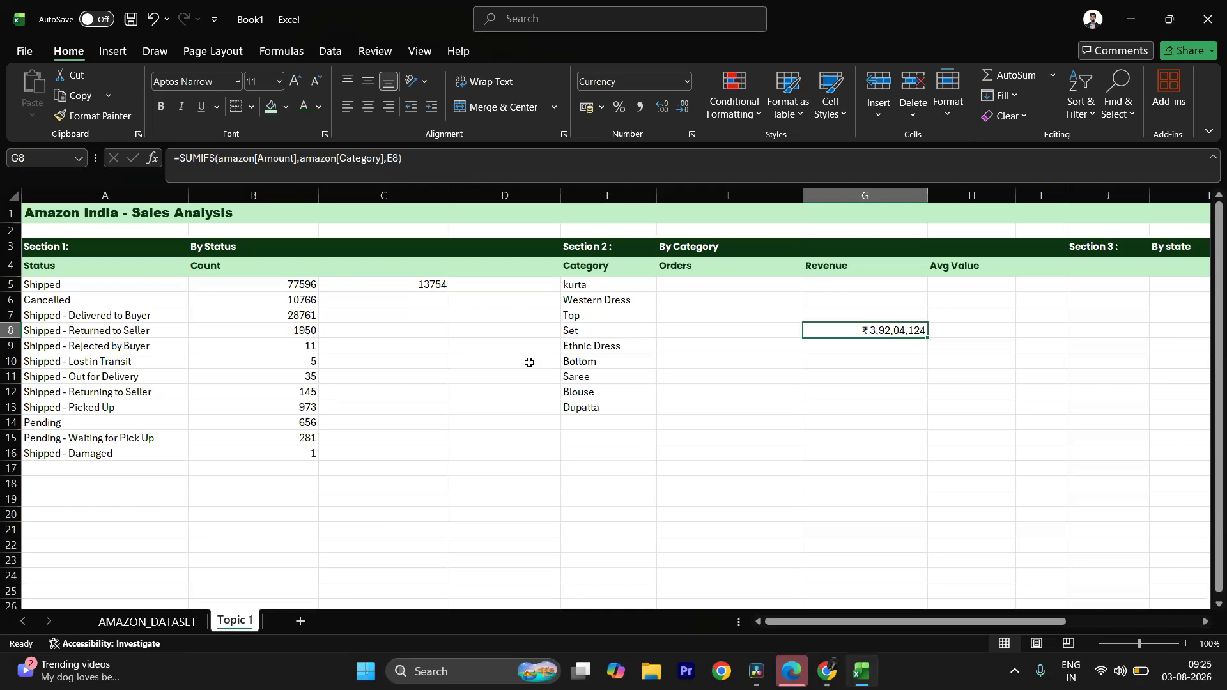
{"action": "left_click", "coordinate": [597, 332]}
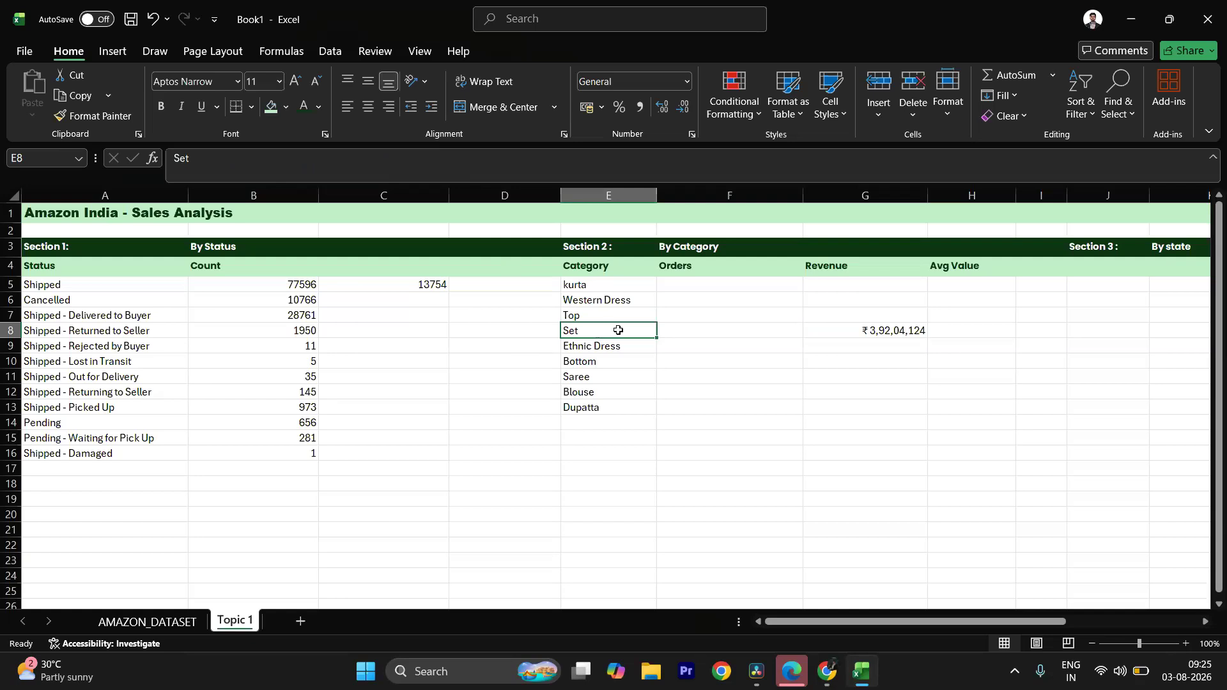
{"action": "left_click", "coordinate": [925, 336]}
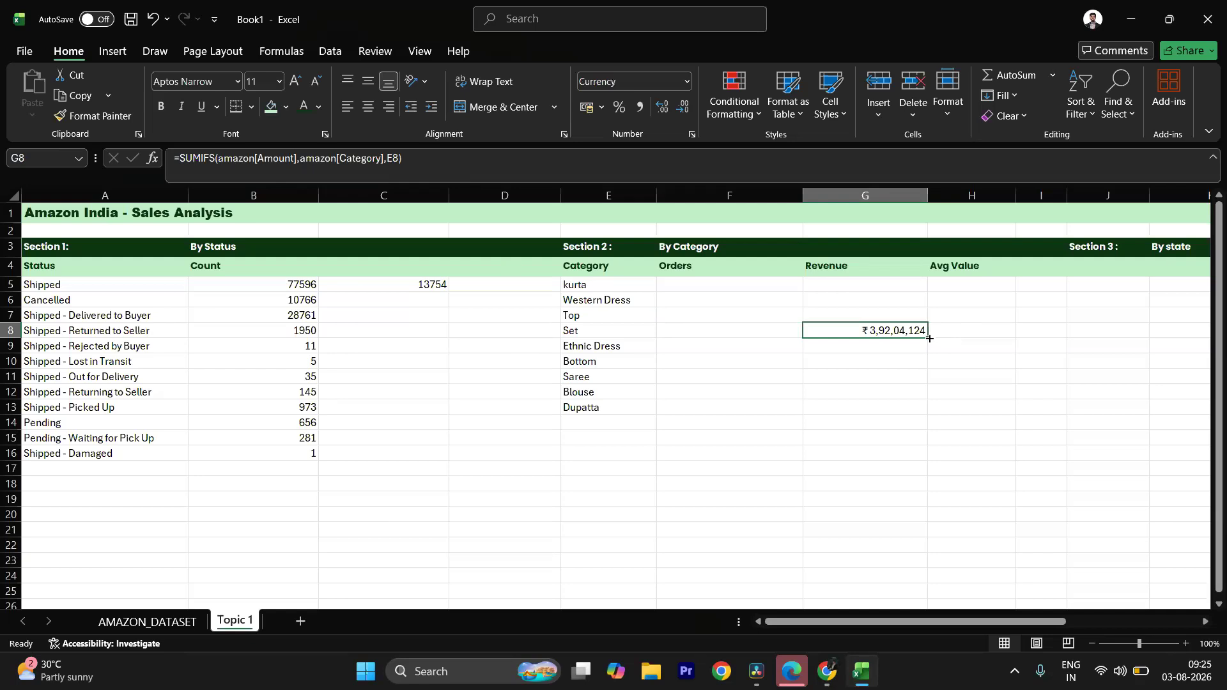
{"action": "left_click_drag", "start_coordinate": [929, 338], "coordinate": [929, 414]}
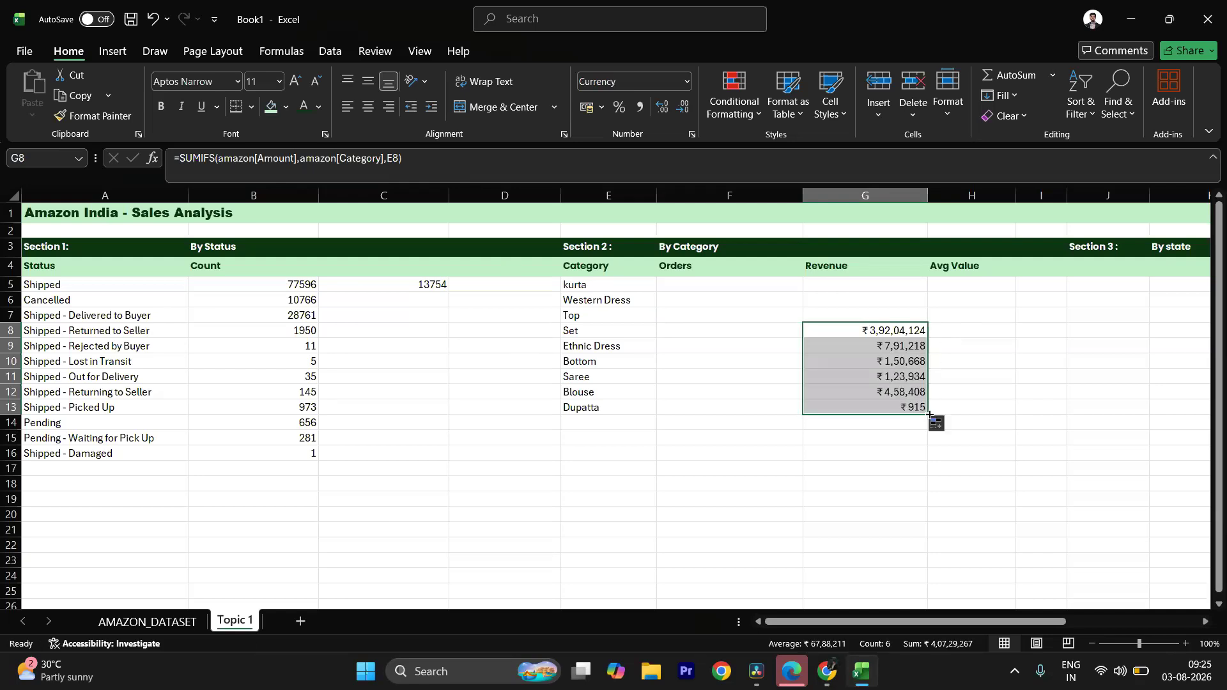
{"action": "left_click", "coordinate": [881, 394]}
{"action": "left_click", "coordinate": [908, 329]}
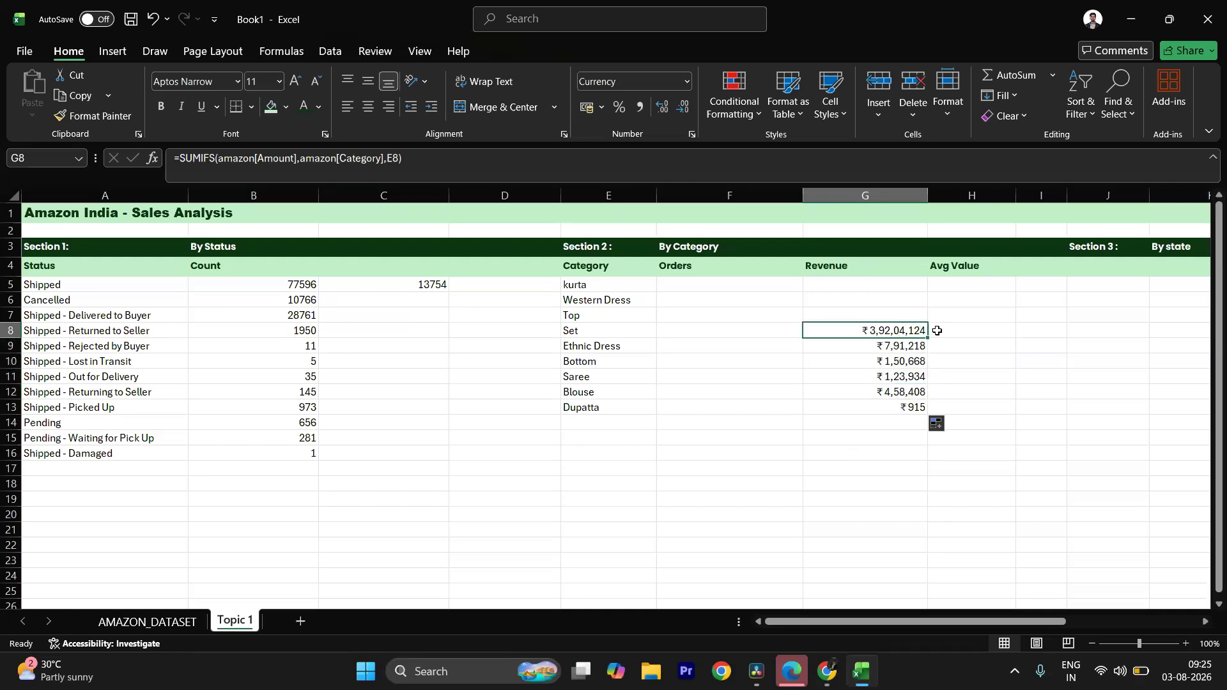
{"action": "left_click_drag", "start_coordinate": [928, 339], "coordinate": [928, 284]}
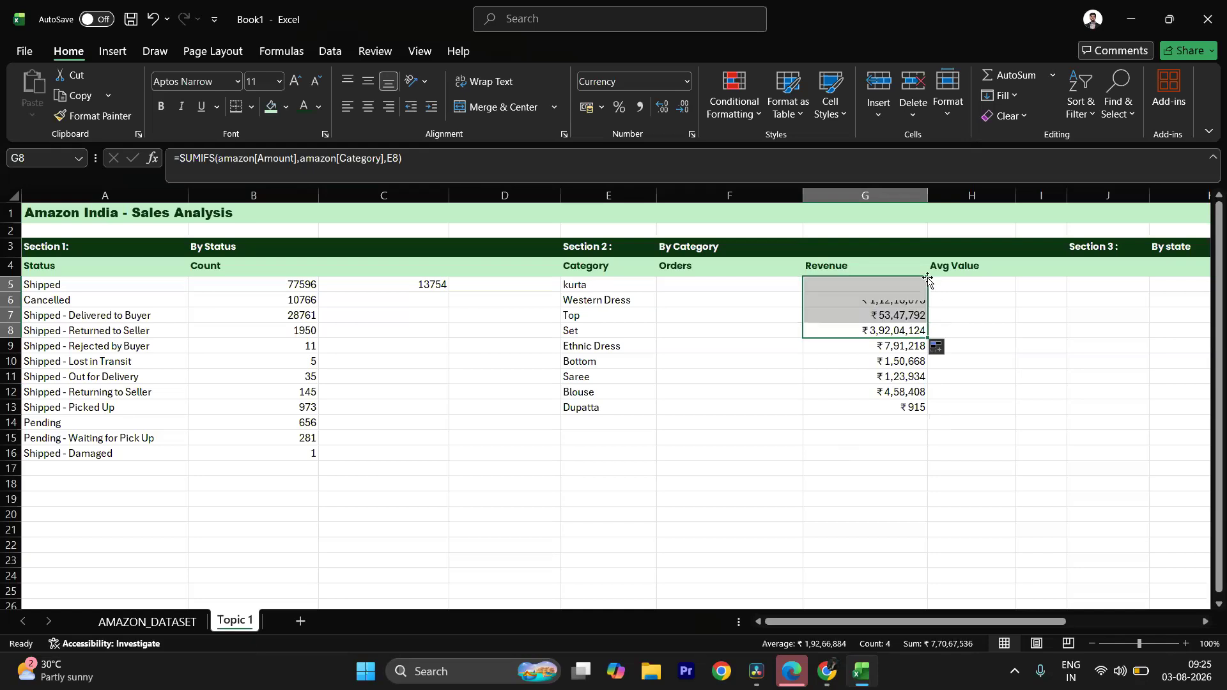
{"action": "left_click", "coordinate": [992, 318]}
{"action": "left_click", "coordinate": [921, 285]}
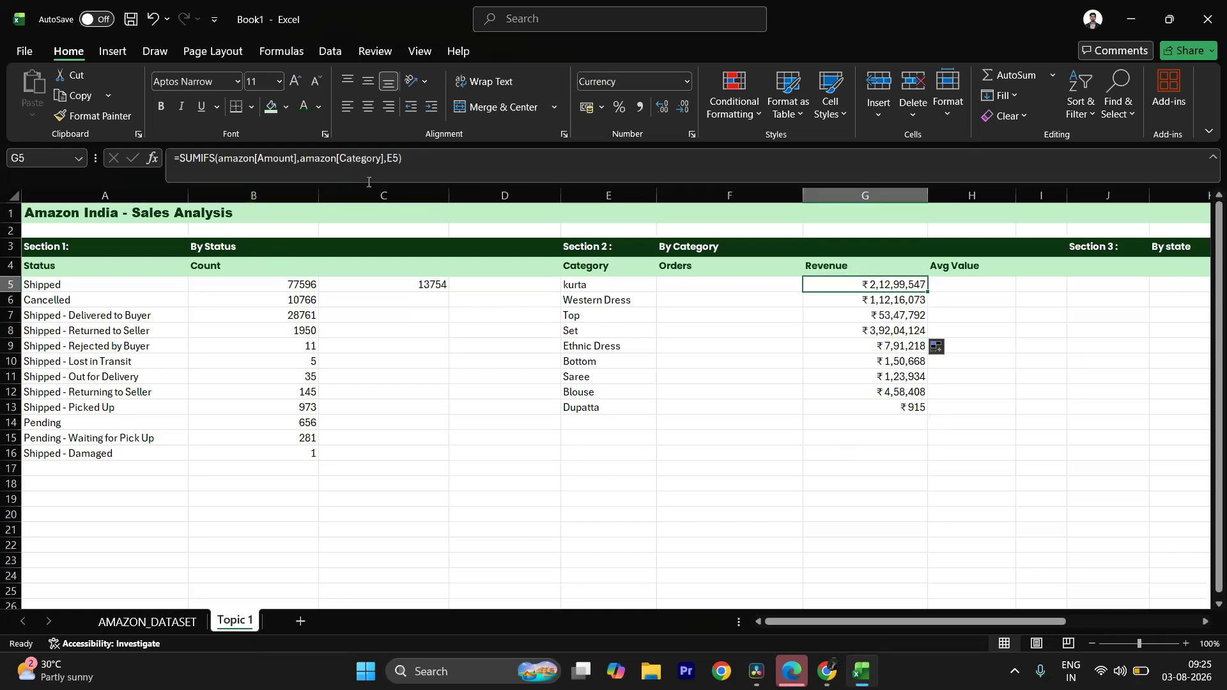
{"action": "left_click", "coordinate": [569, 285]}
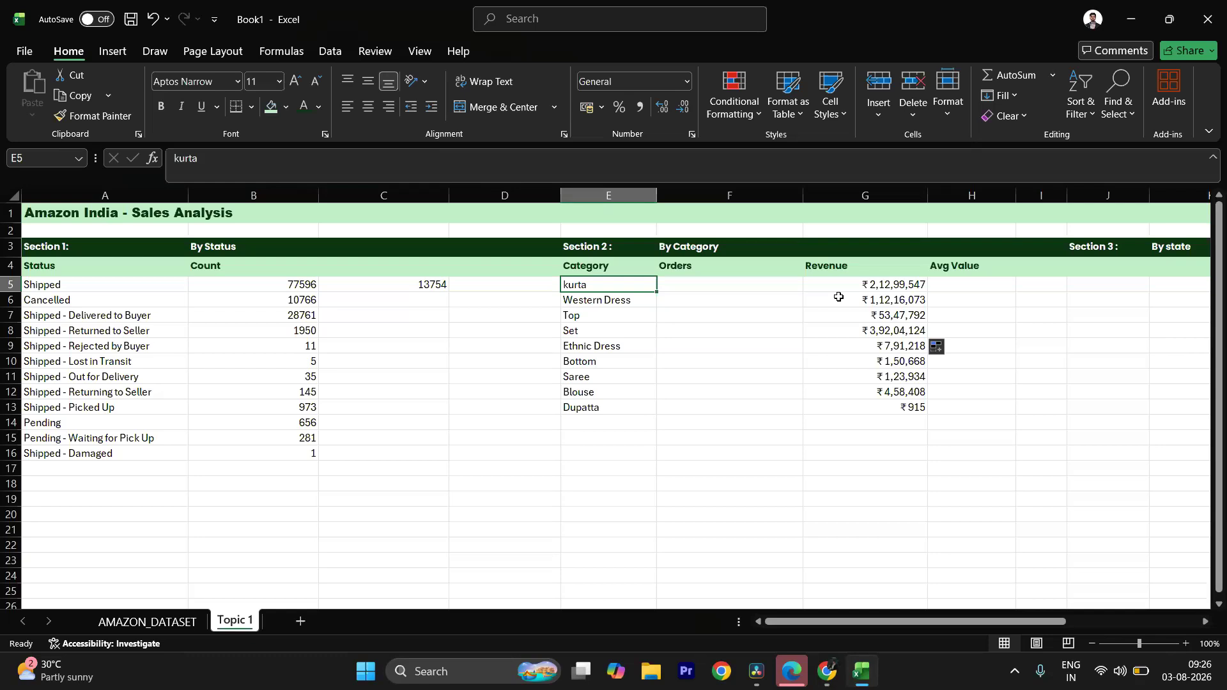
{"action": "left_click", "coordinate": [995, 283]}
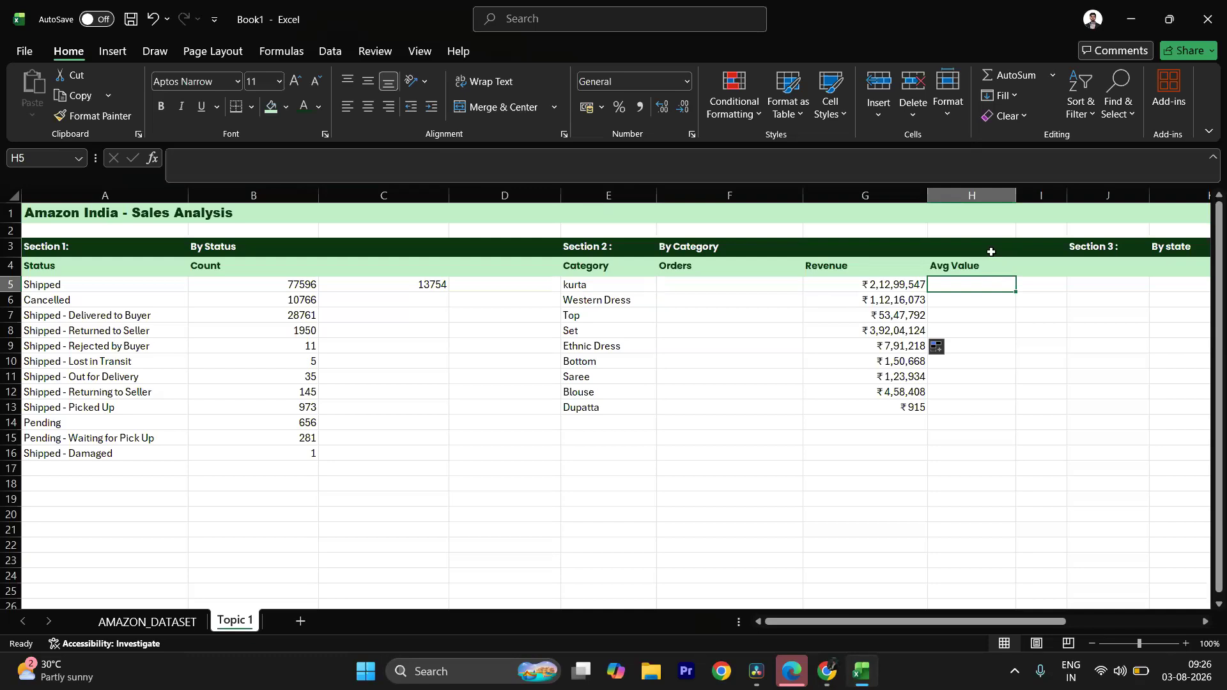
{"action": "type", "text": "=AVA"}
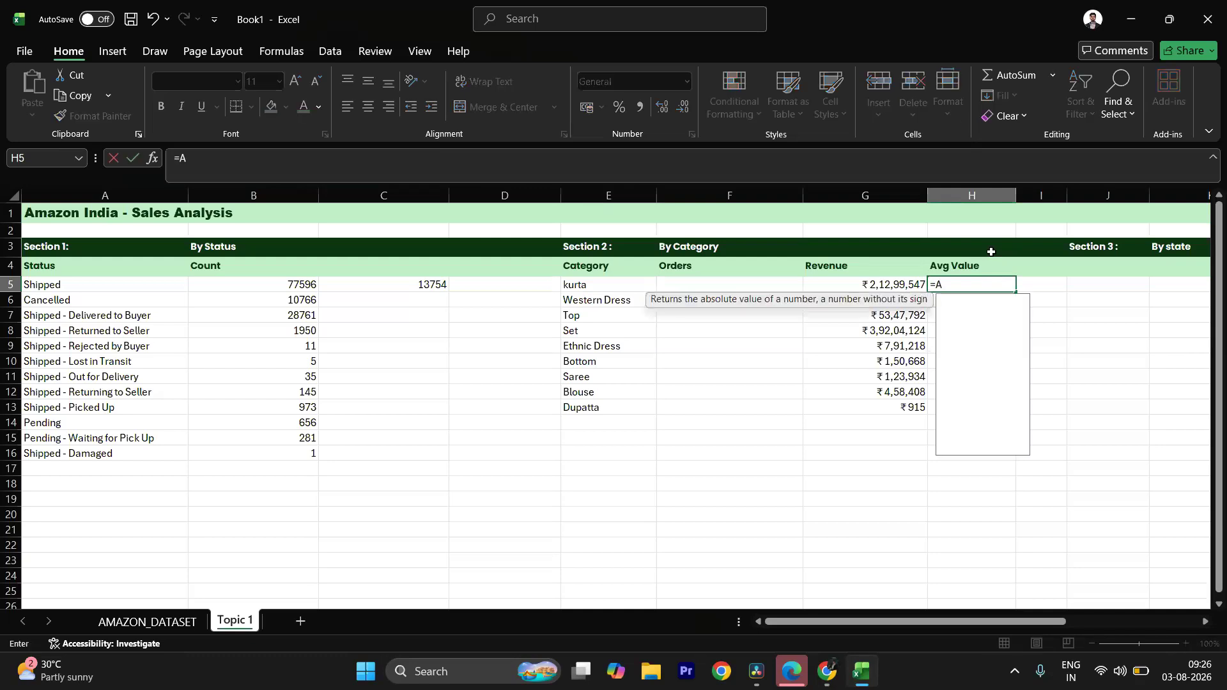
{"action": "key", "text": "BackSpace"}
{"action": "key", "text": "BackSpace"}
{"action": "key", "text": "BackSpace"}
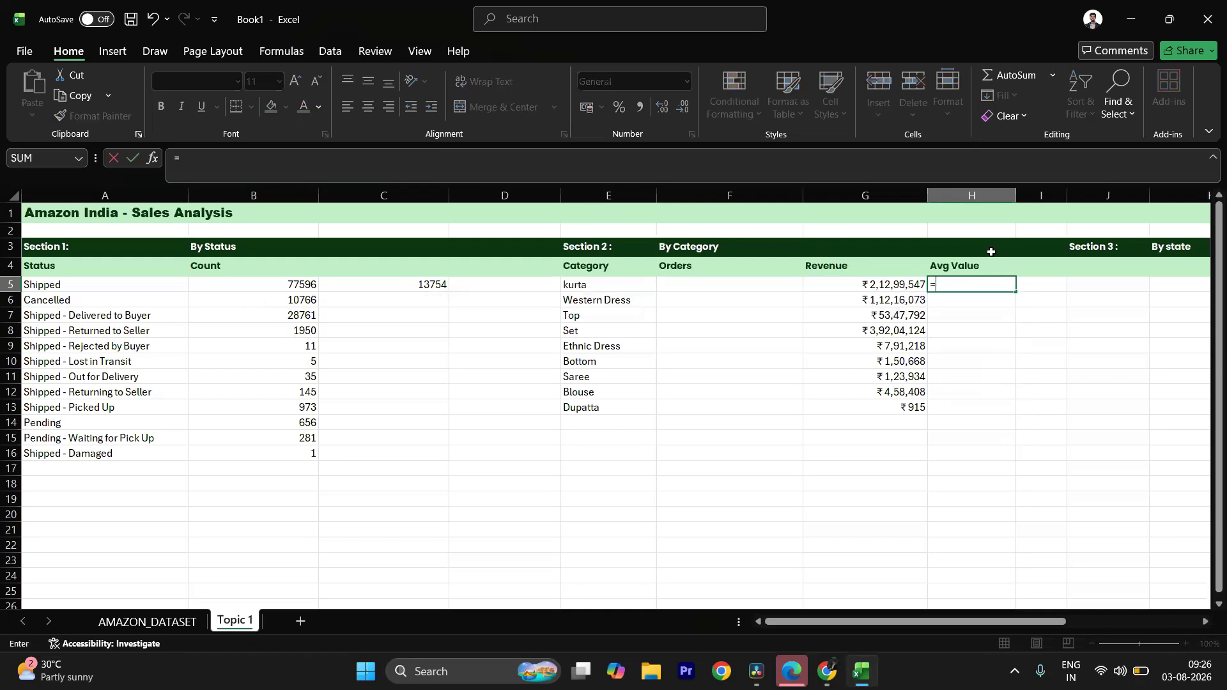
{"action": "key", "text": "BackSpace"}
{"action": "key", "text": "Return"}
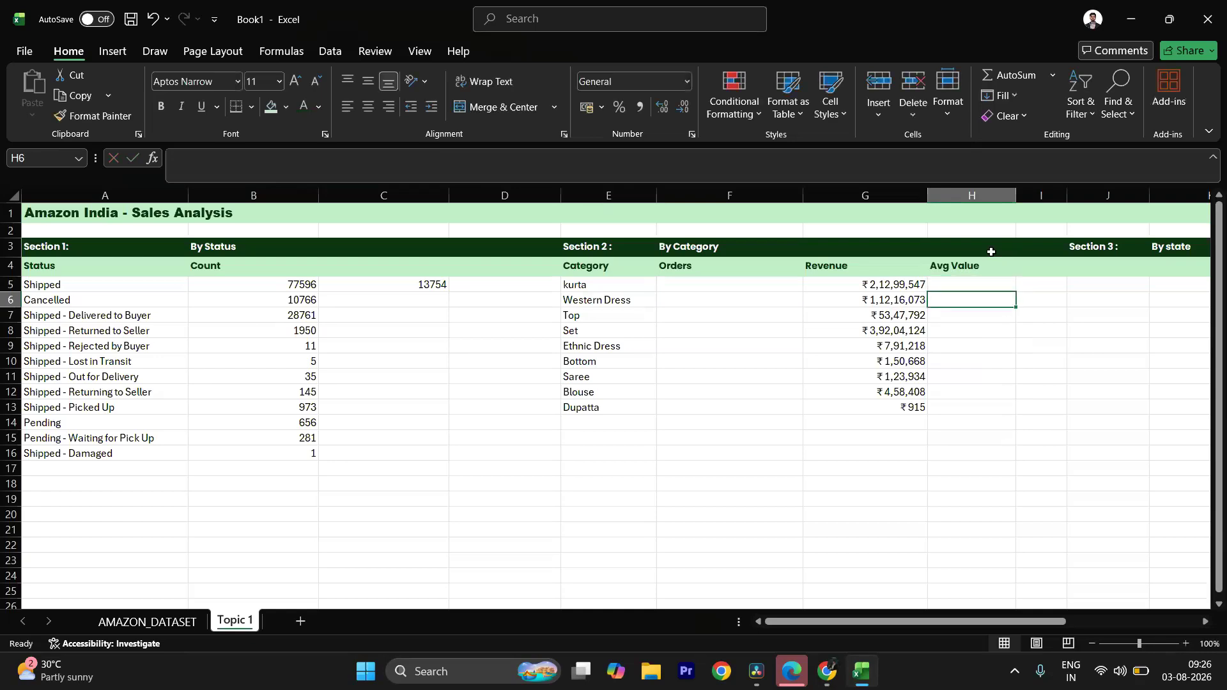
Step: Start an AVERAGEIFS formula in H8 for the Set category's average value
{"action": "key", "text": "Down"}
{"action": "key", "text": "Down"}
{"action": "key", "text": "Down"}
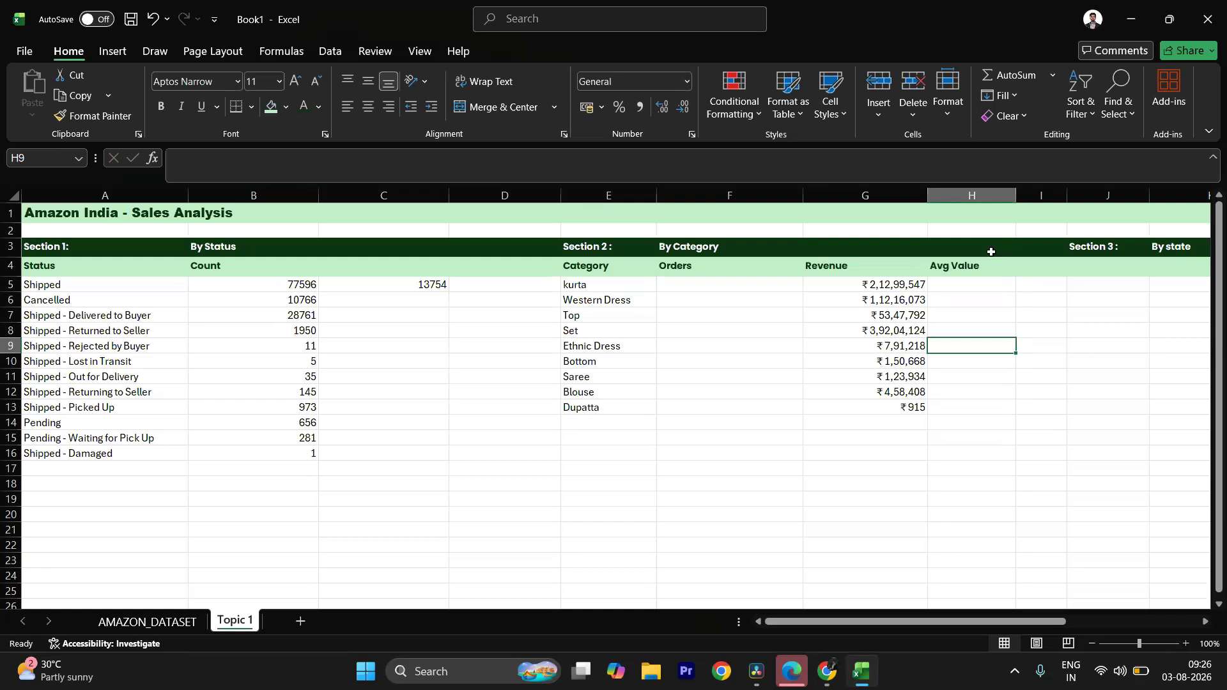
{"action": "key", "text": "Up"}
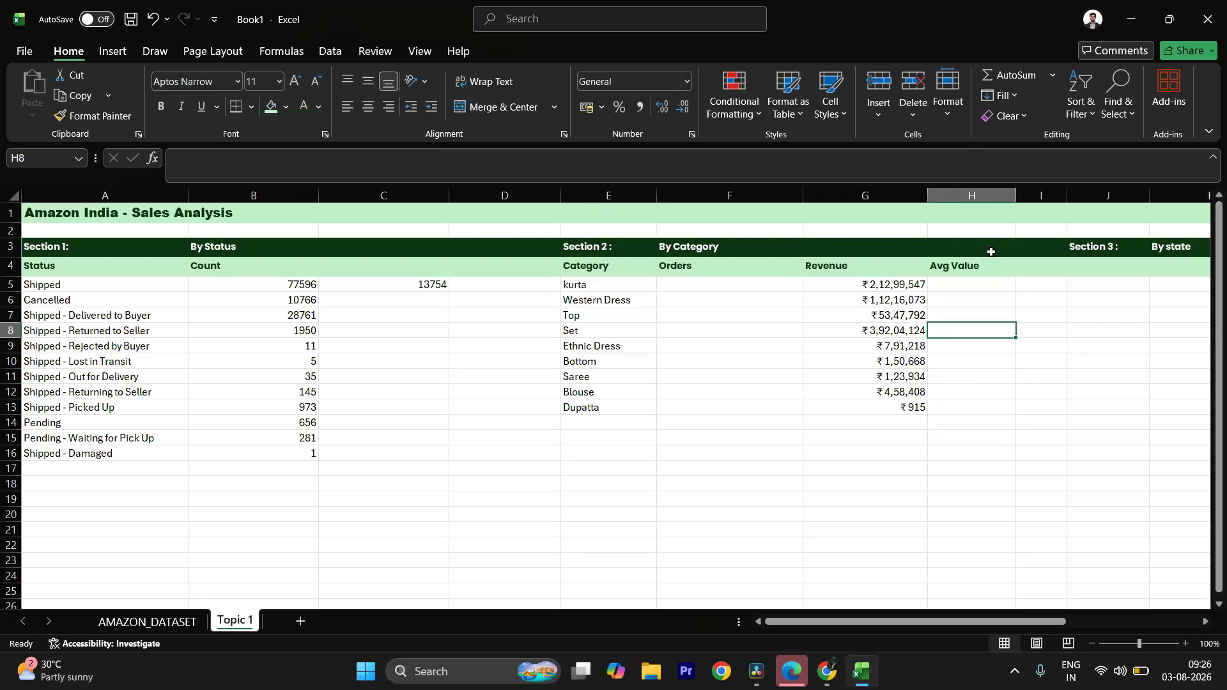
{"action": "type", "text": "=AVA"}
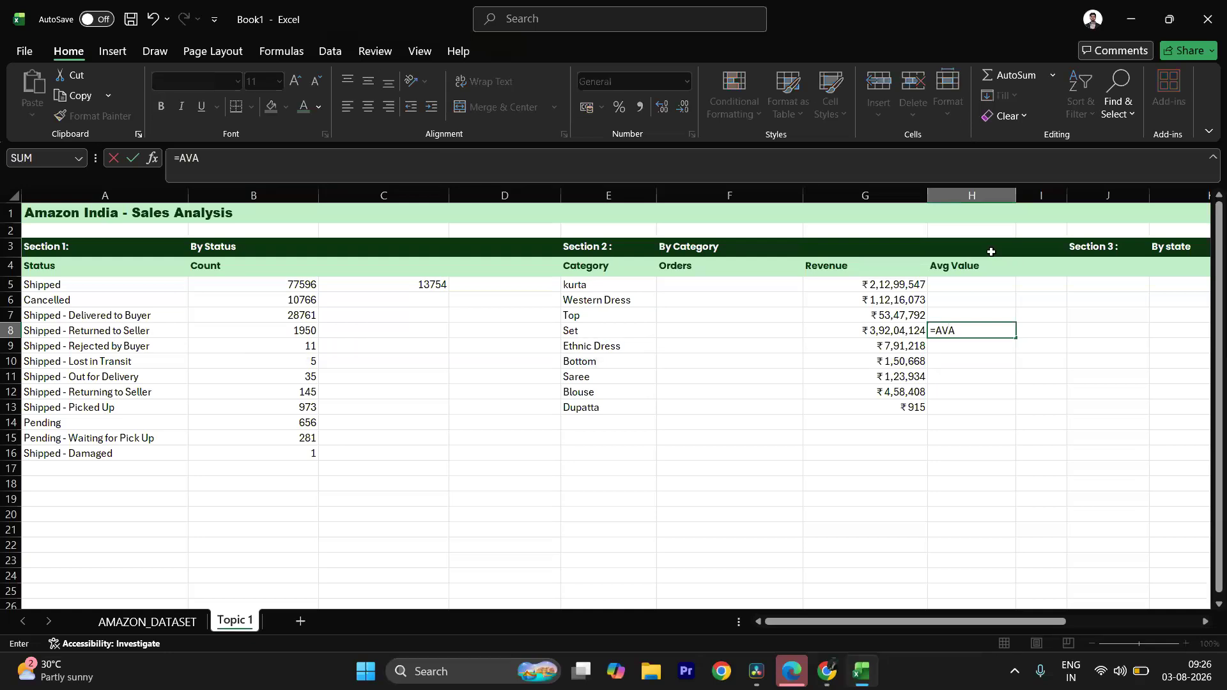
{"action": "key", "text": "BackSpace"}
{"action": "key", "text": "BackSpace"}
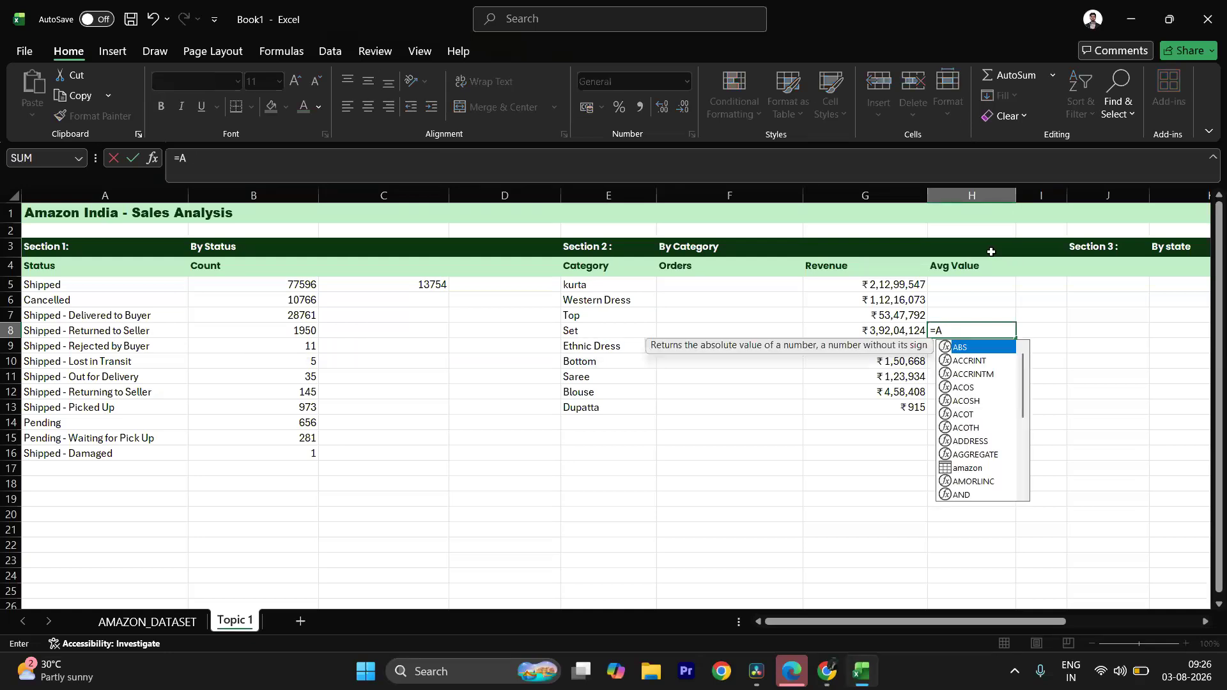
{"action": "type", "text": "VE"}
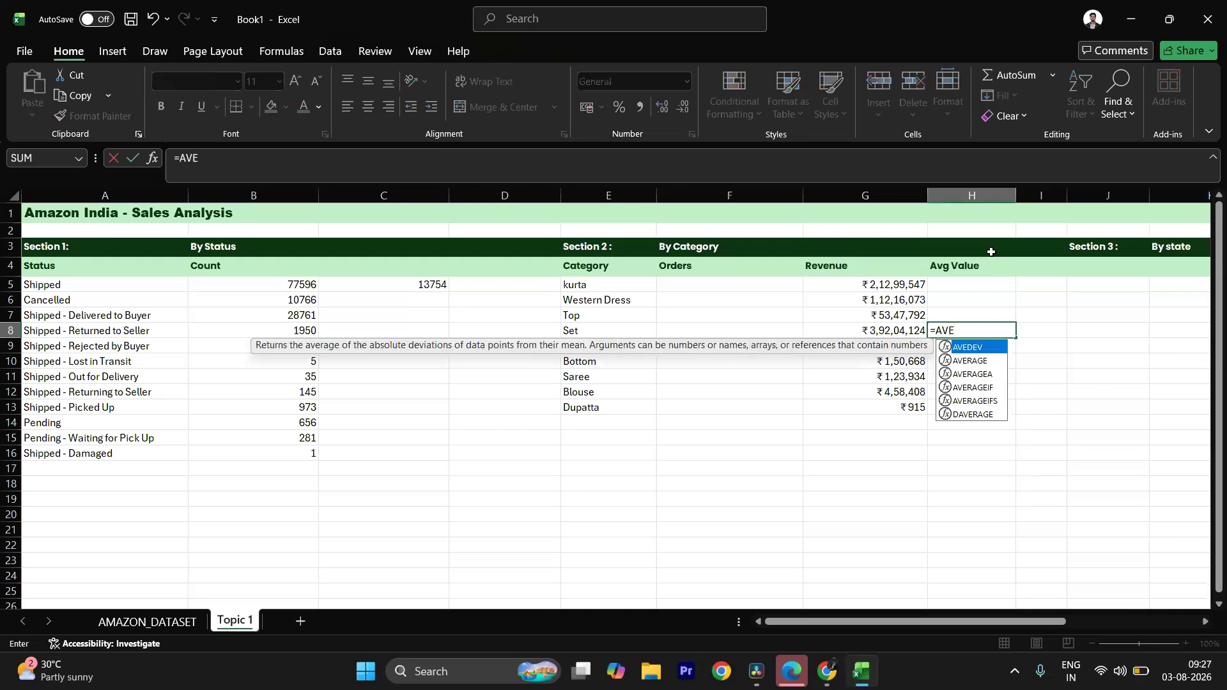
{"action": "double_click", "coordinate": [996, 395]}
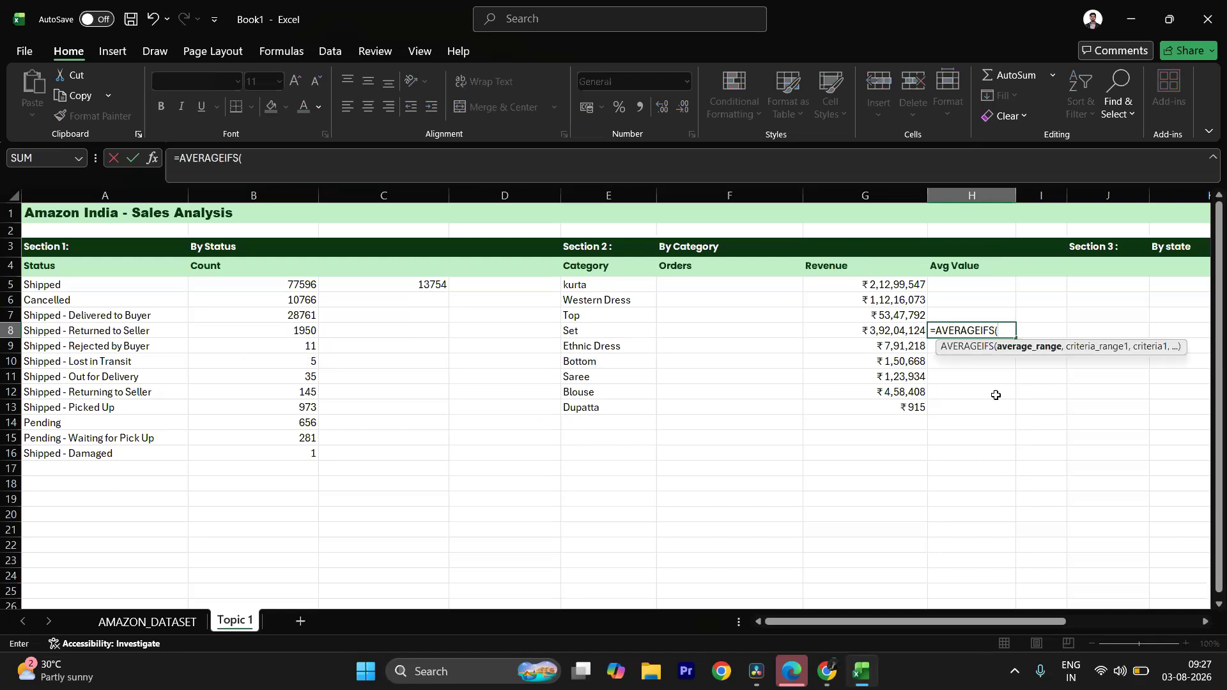
Step: Set the average range of the AVERAGEIFS formula in H8 to the Amount column, amazon[Amount]
{"action": "type", "text": "AM"}
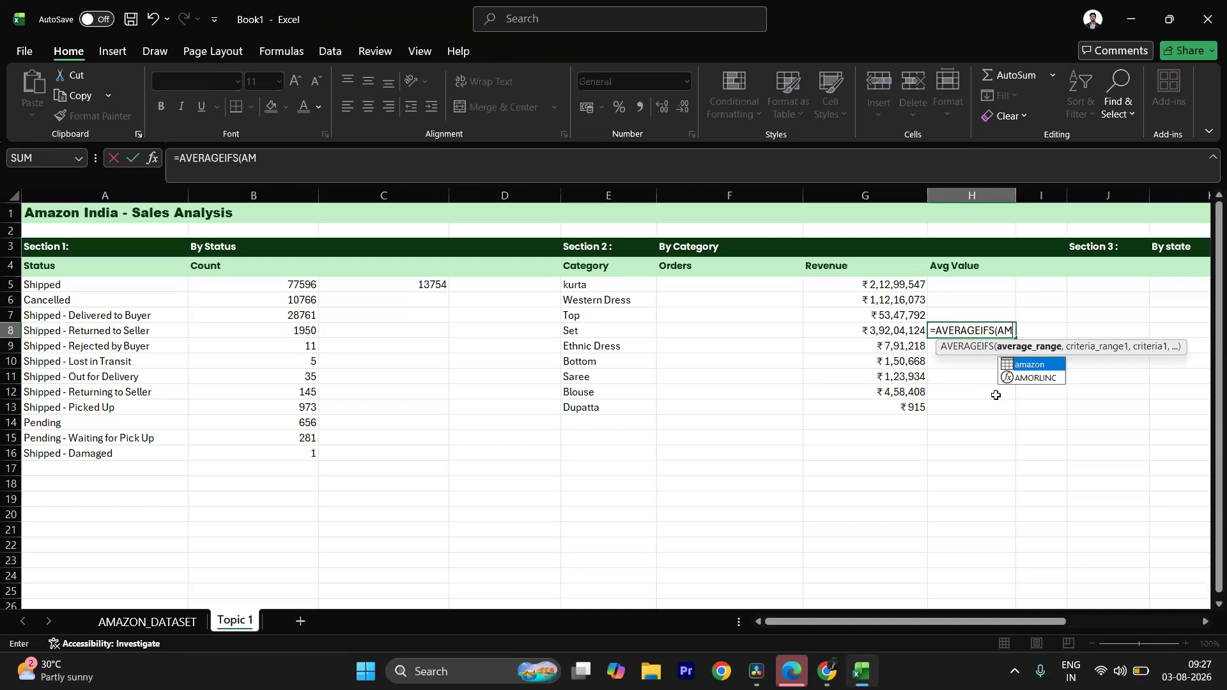
{"action": "double_click", "coordinate": [1044, 362]}
{"action": "type", "text": "[S"}
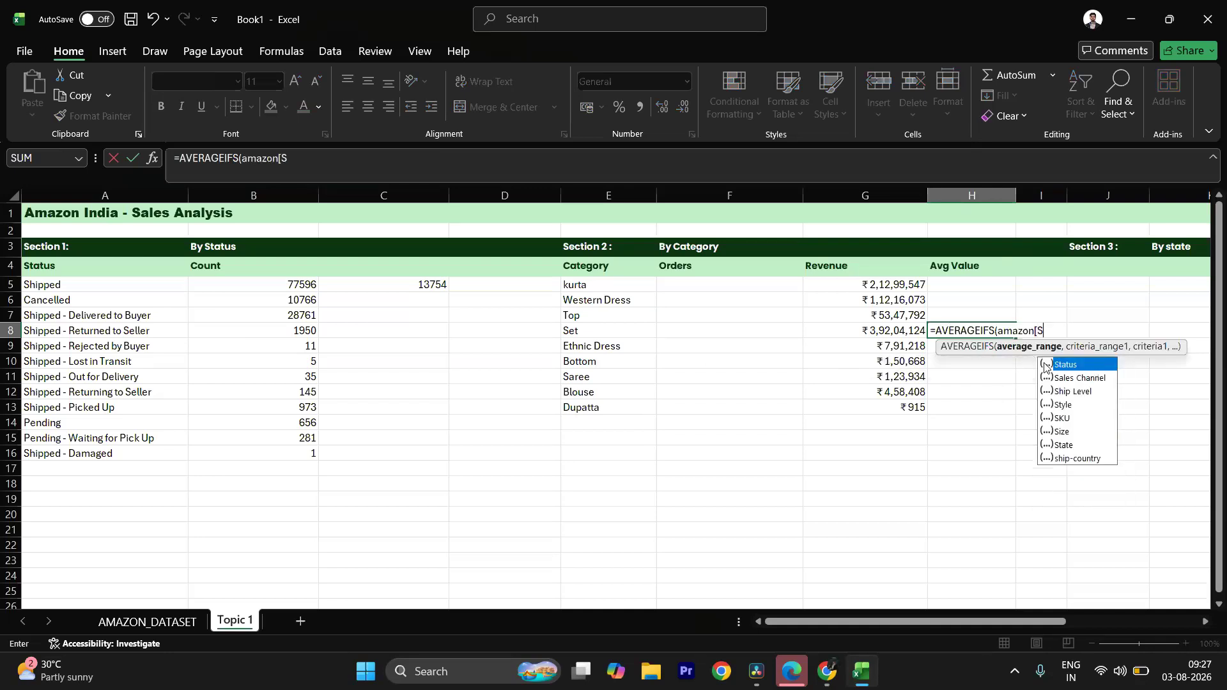
{"action": "key", "text": "BackSpace"}
{"action": "type", "text": "AMA"}
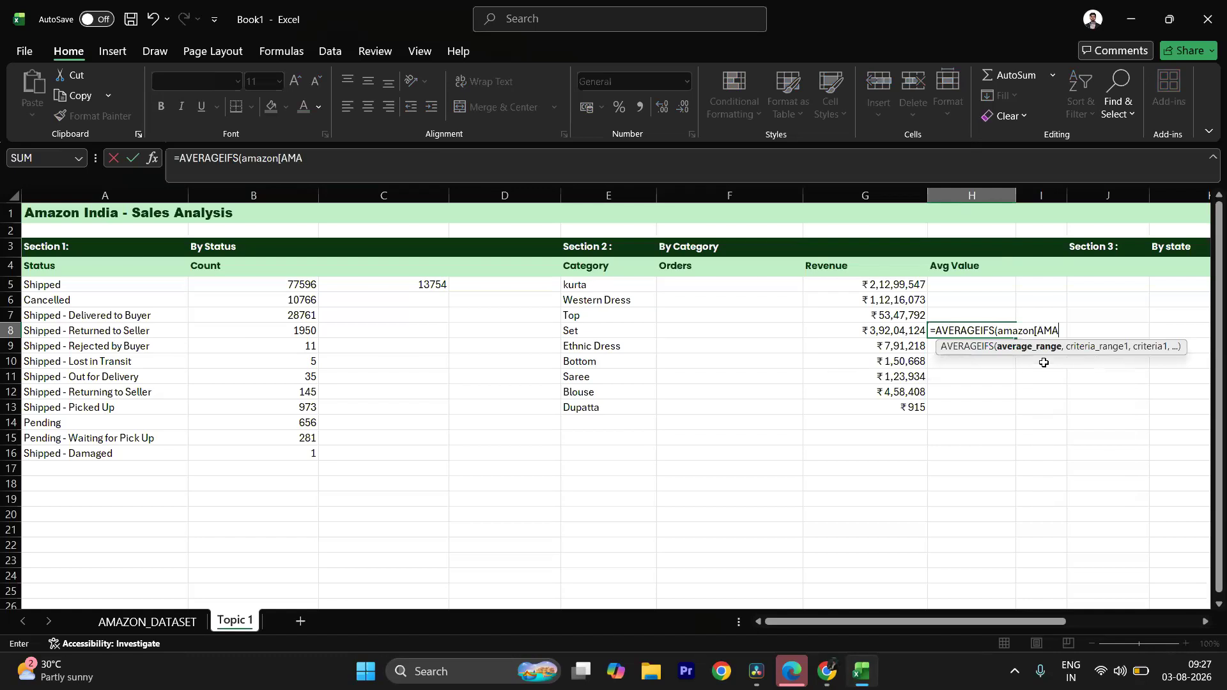
{"action": "key", "text": "BackSpace"}
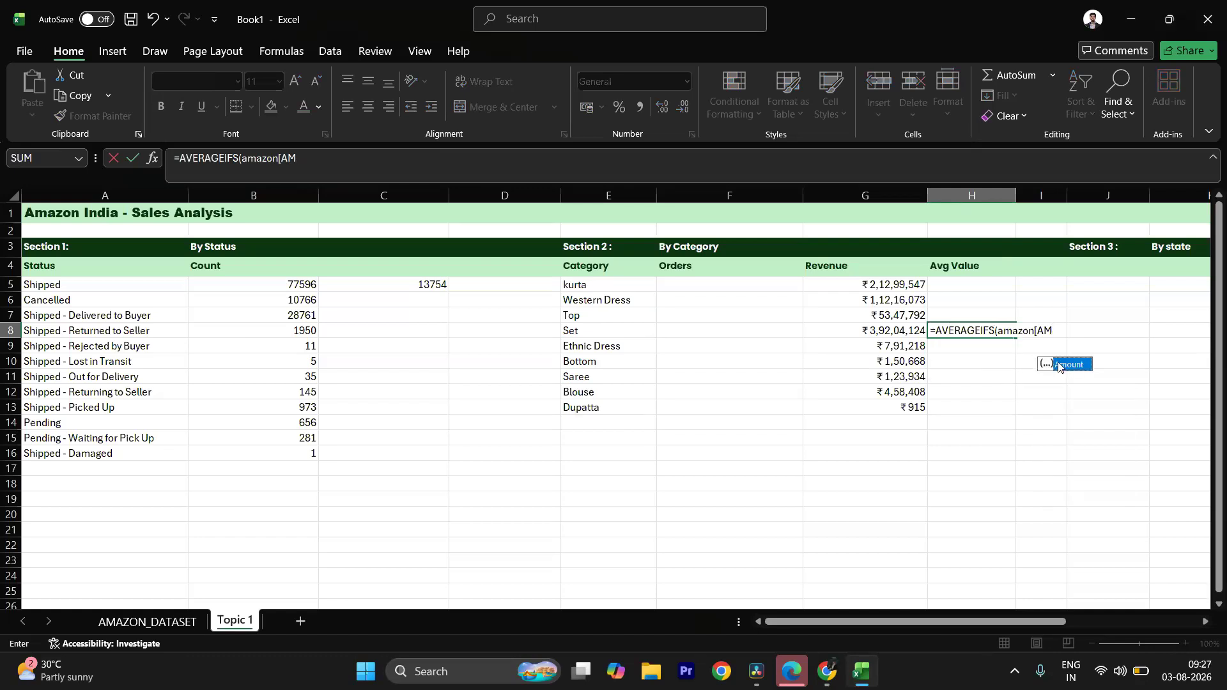
{"action": "double_click", "coordinate": [1058, 362]}
{"action": "type", "text": "],"}
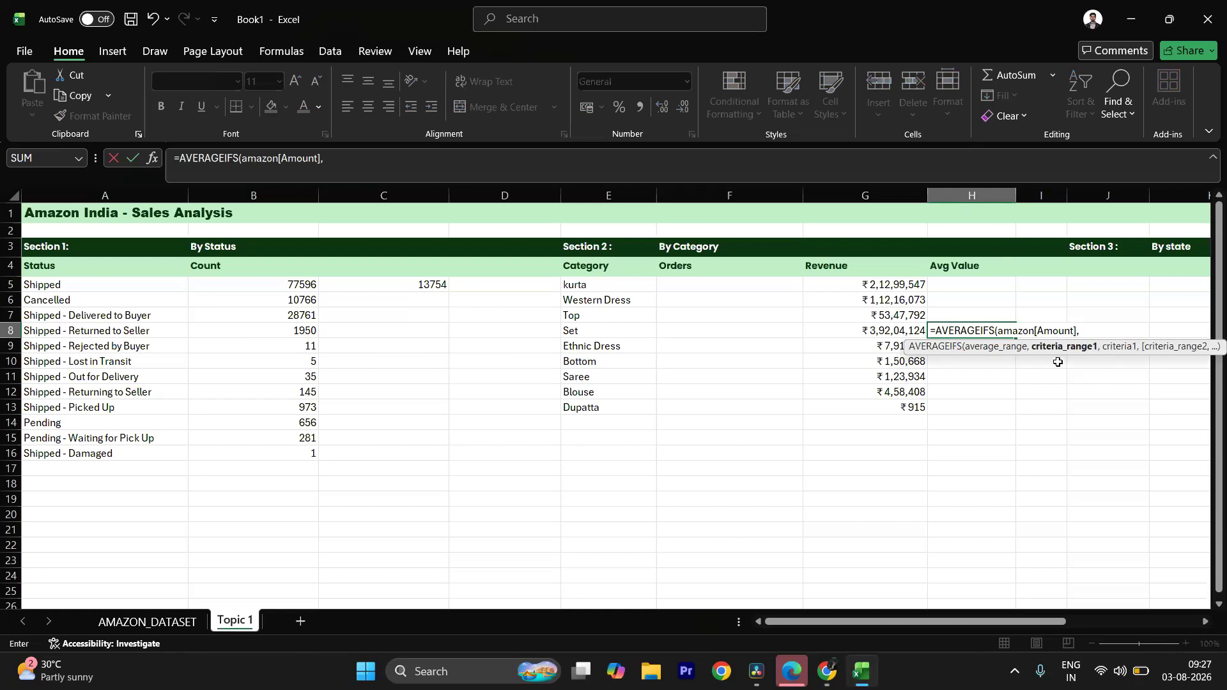
Step: Complete the AVERAGEIFS formula in H8 with amazon[Category] as the criteria range and E8 as the criterion
{"action": "type", "text": "AMA"}
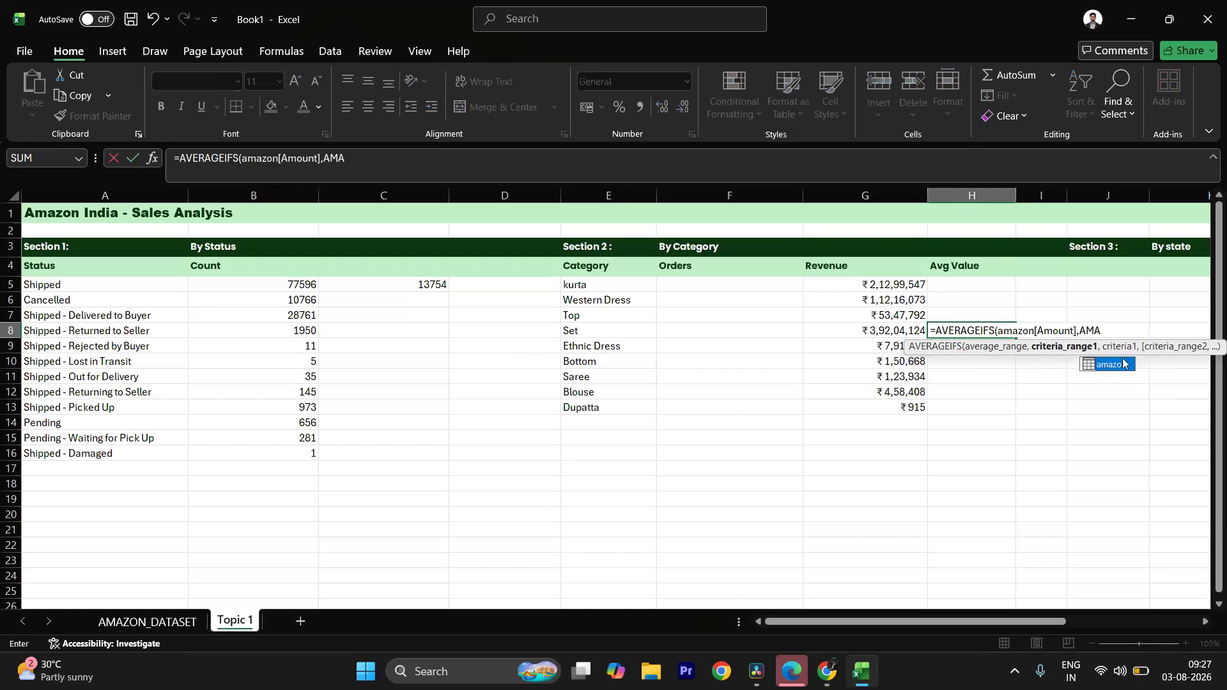
{"action": "double_click", "coordinate": [1123, 364]}
{"action": "type", "text": "[CATE"}
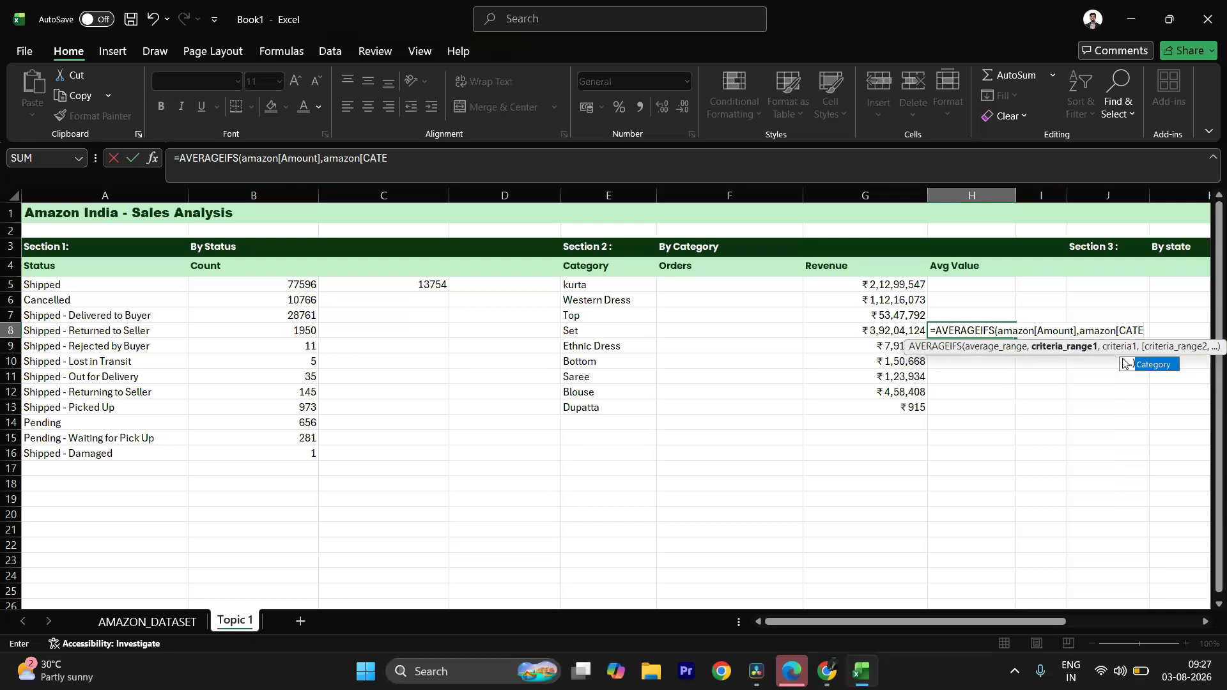
{"action": "double_click", "coordinate": [1145, 365]}
{"action": "type", "text": "]"}
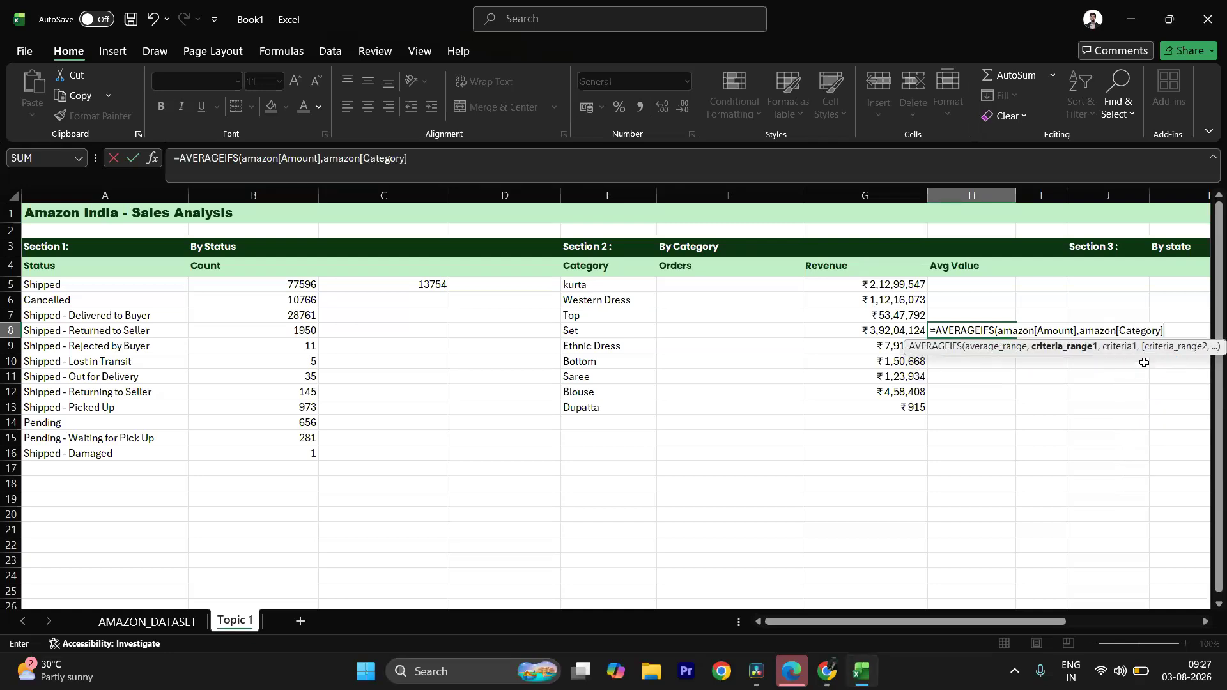
{"action": "type", "text": ","}
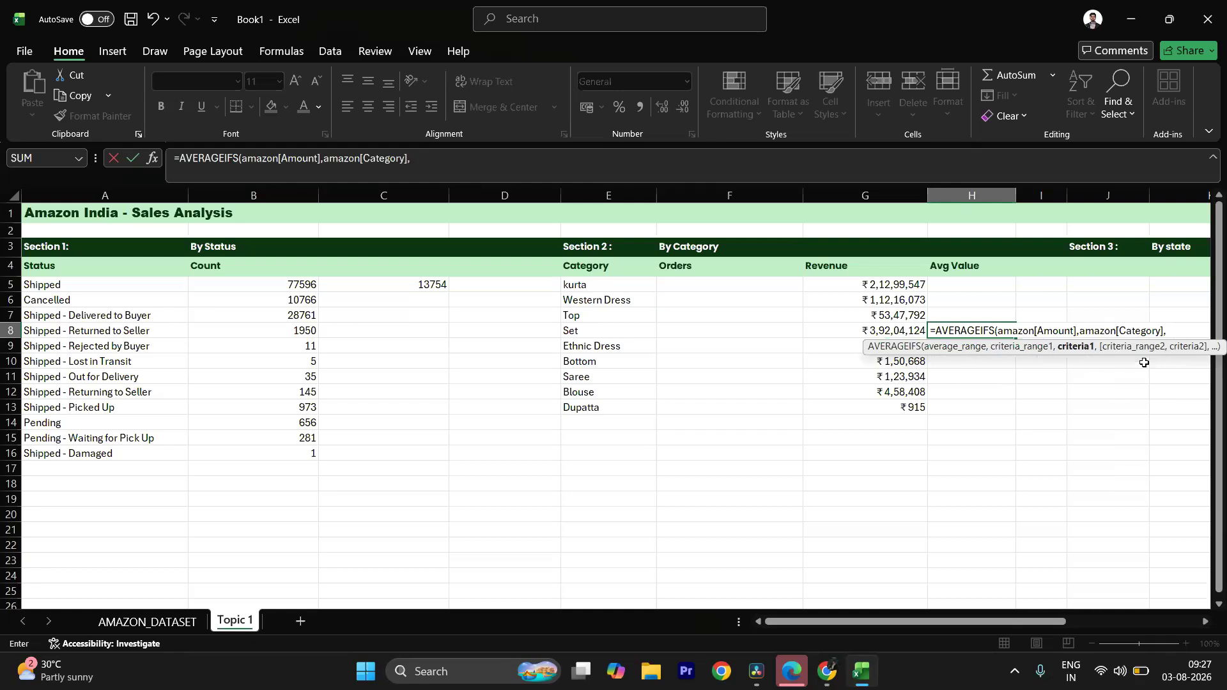
{"action": "left_click", "coordinate": [633, 333]}
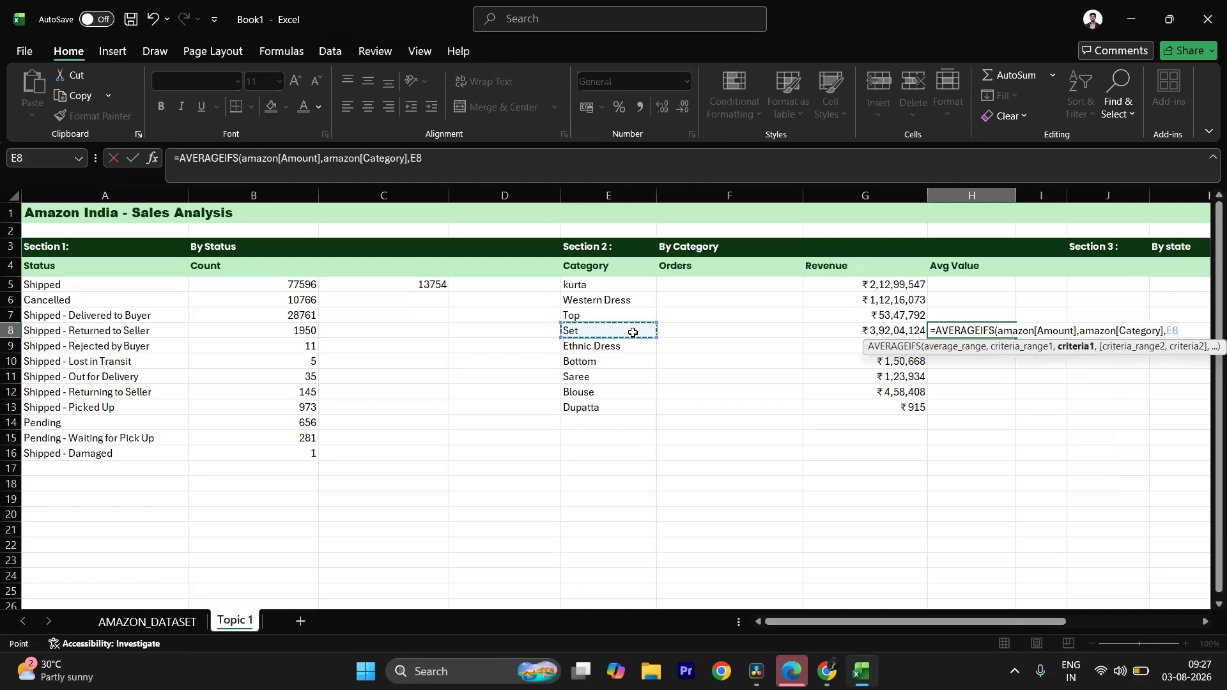
{"action": "type", "text": ")"}
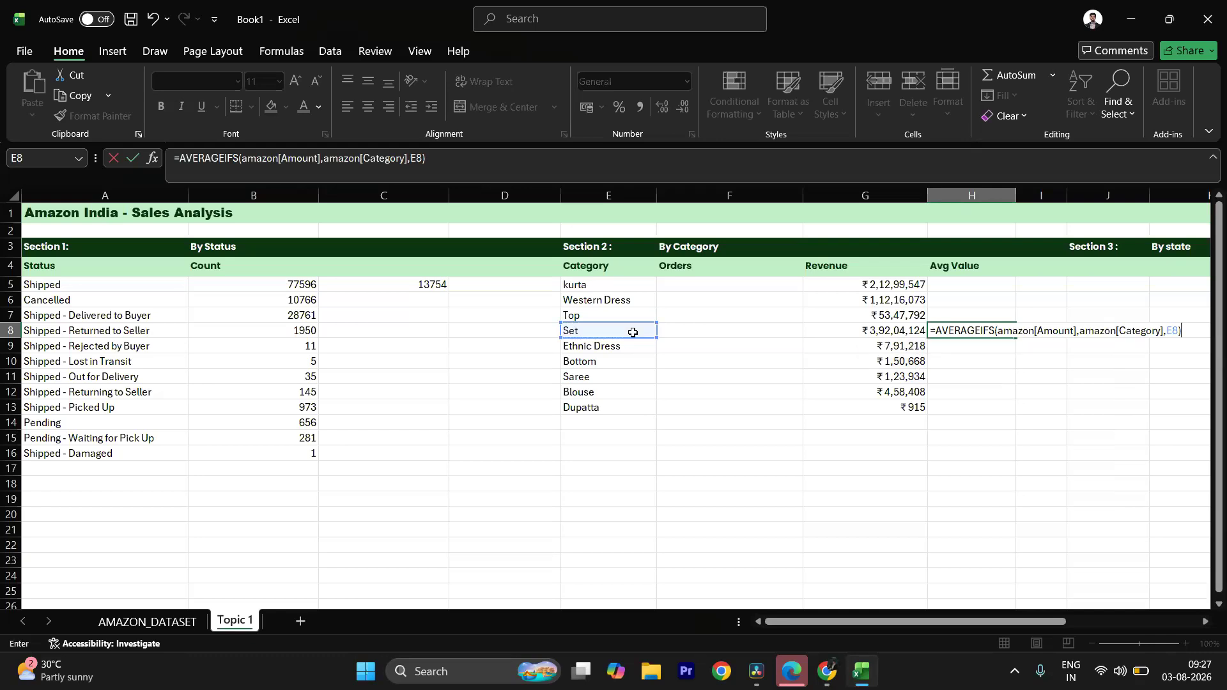
{"action": "key", "text": "Return"}
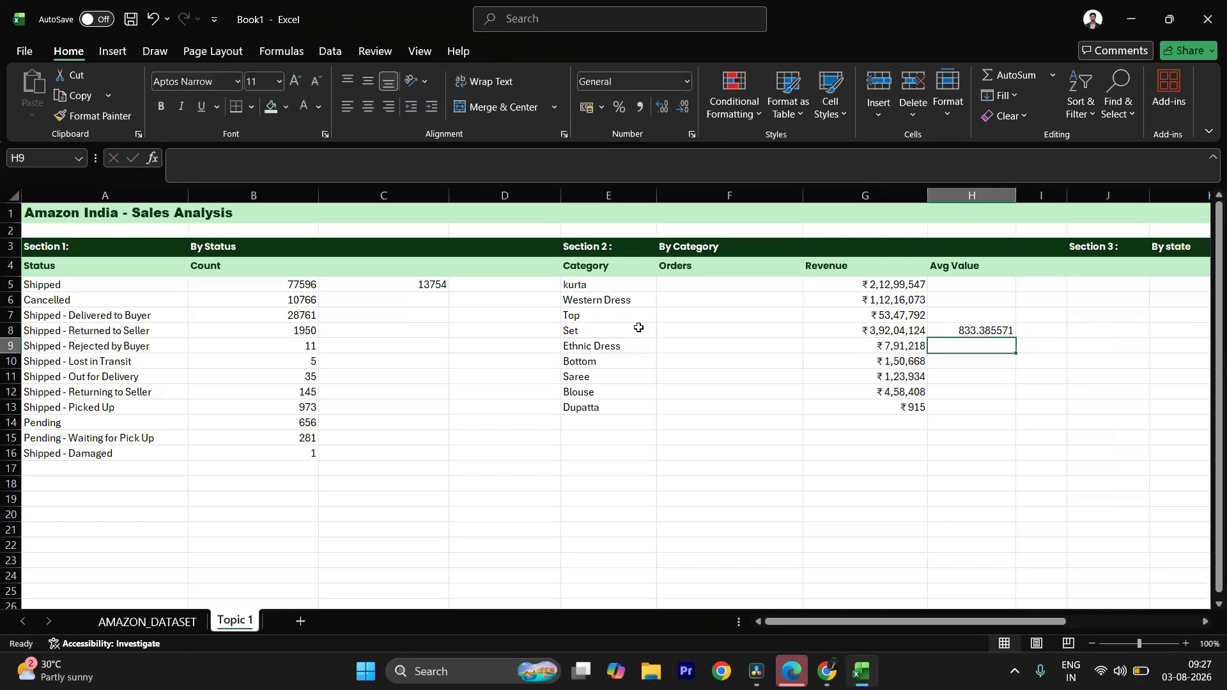
Step: Fill the average value formula from H8 down to H13 and up to H5 to cover every category
{"action": "left_click", "coordinate": [1007, 331]}
{"action": "left_click_drag", "start_coordinate": [1011, 332], "coordinate": [1015, 410]}
{"action": "left_click", "coordinate": [1002, 343]}
{"action": "left_click", "coordinate": [1008, 333]}
{"action": "left_click_drag", "start_coordinate": [1017, 337], "coordinate": [1012, 281]}
{"action": "left_click", "coordinate": [1069, 335]}
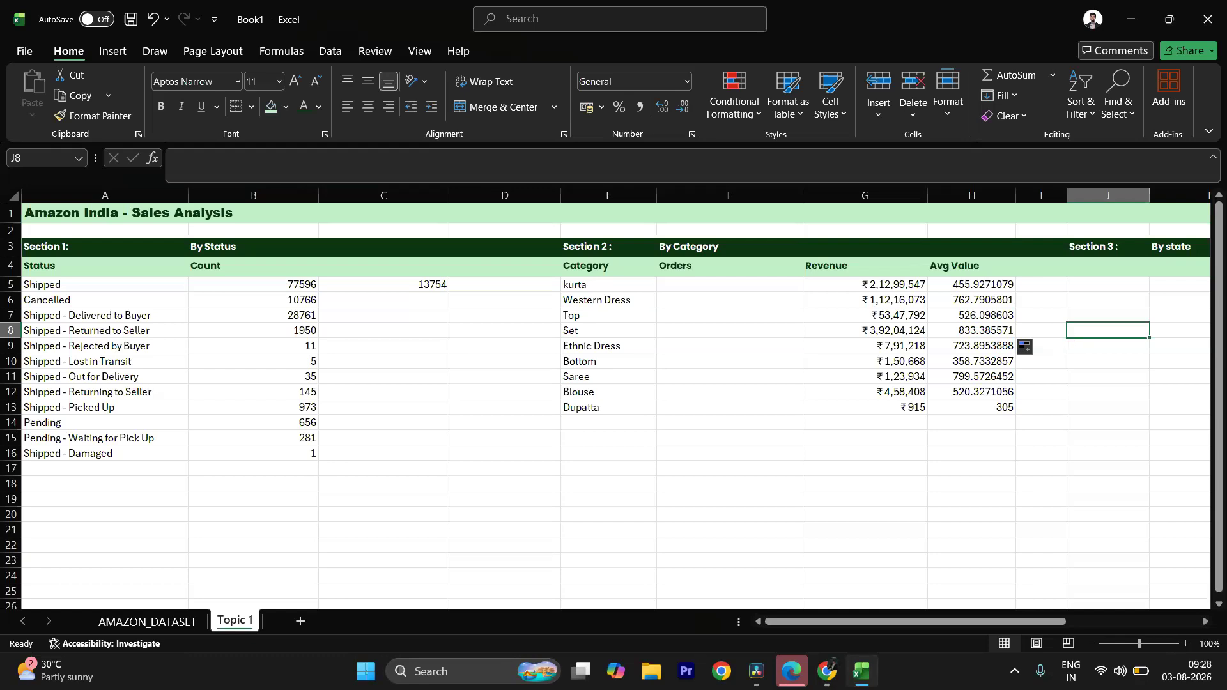
Step: Switch to the live class meeting in Chrome
{"action": "left_click", "coordinate": [828, 672]}
{"action": "left_click", "coordinate": [789, 592]}
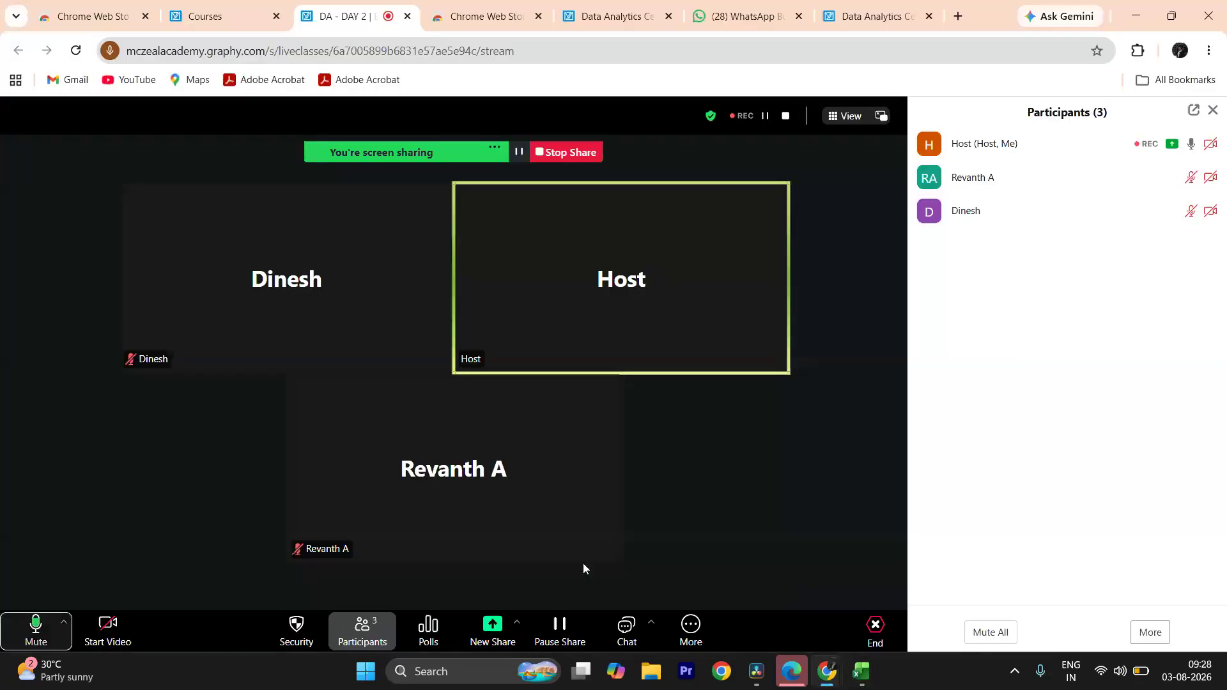
{"action": "double_click", "coordinate": [531, 179]}
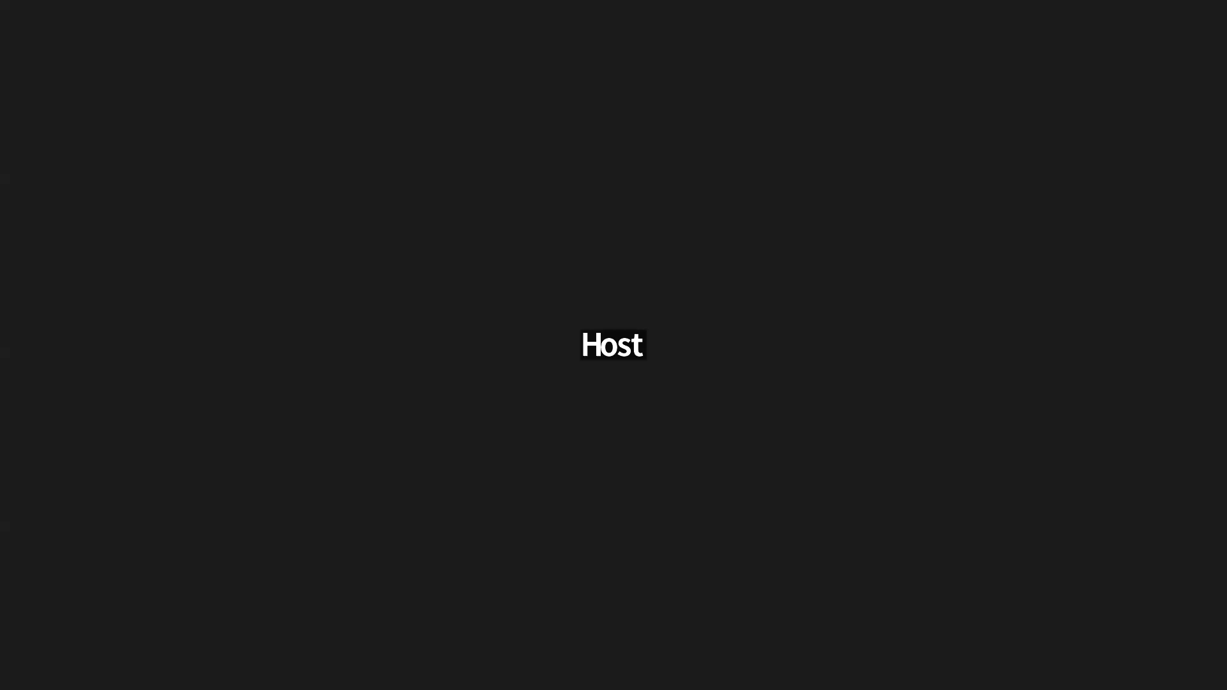
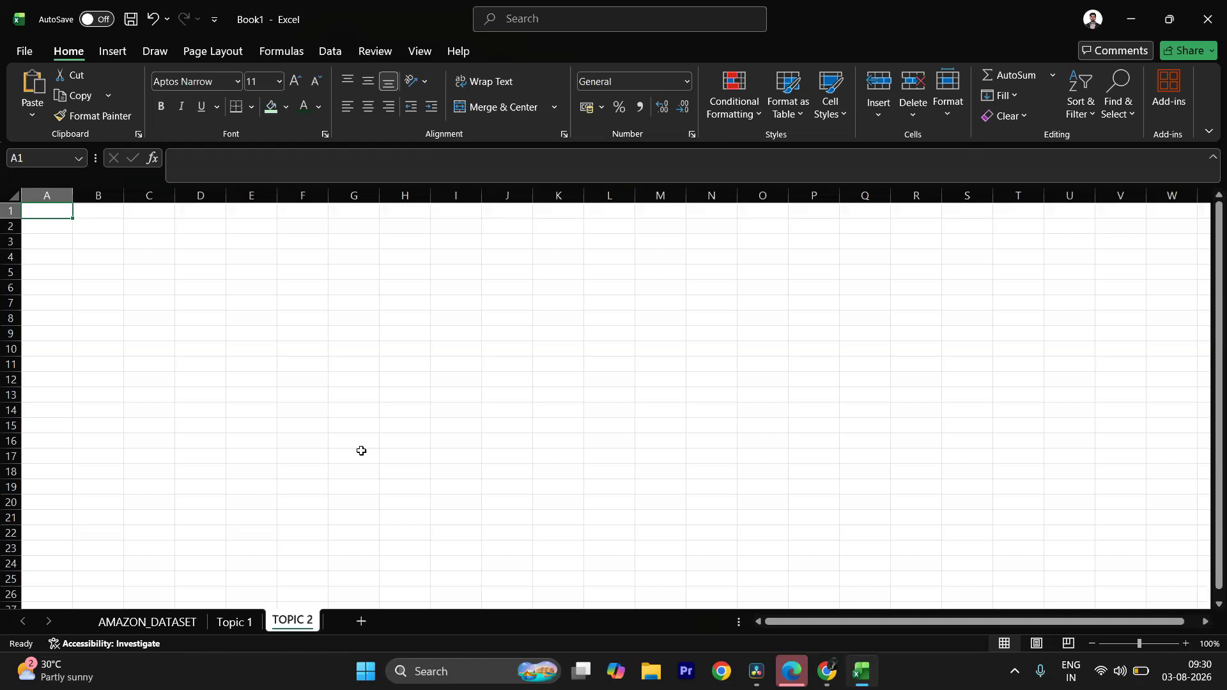
Step: Filter the Status column of the AMAZON_DATASET sheet to Cancelled orders only and clear that filter again
{"action": "left_click", "coordinate": [123, 623]}
{"action": "left_click", "coordinate": [352, 196]}
{"action": "scroll", "coordinate": [217, 456], "scroll_direction": "down", "scroll_amount": 2}
{"action": "scroll", "coordinate": [217, 454], "scroll_direction": "up", "scroll_amount": 2}
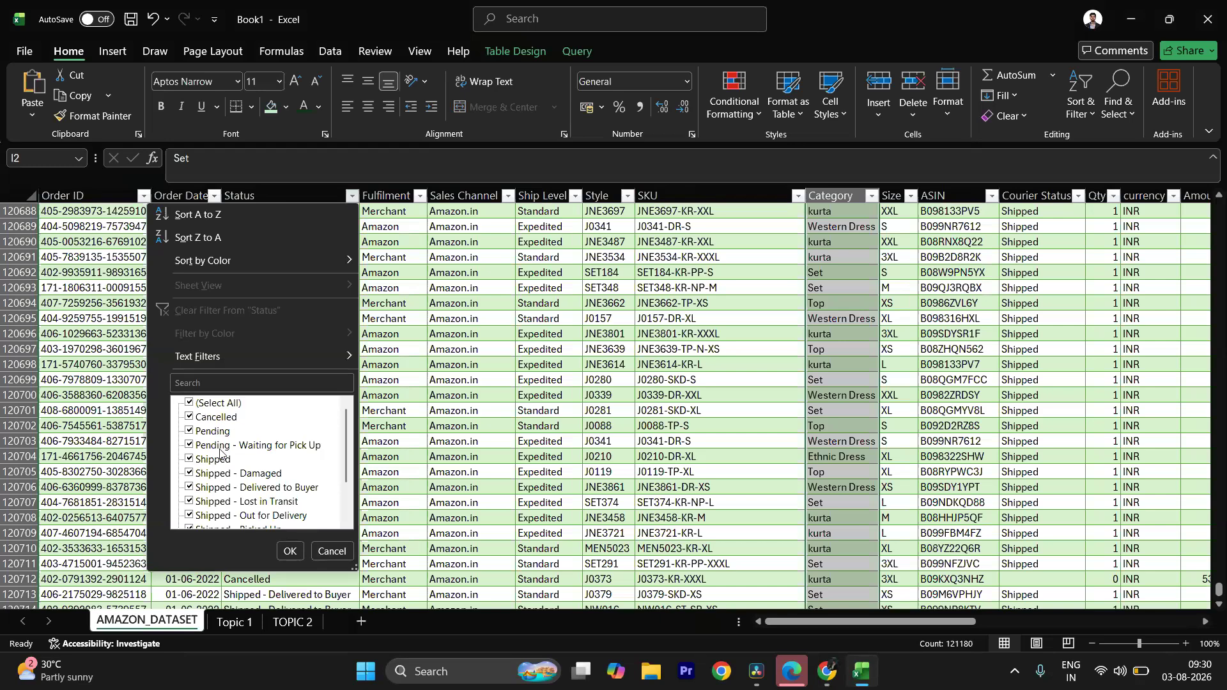
{"action": "left_click", "coordinate": [189, 403]}
{"action": "left_click", "coordinate": [189, 417]}
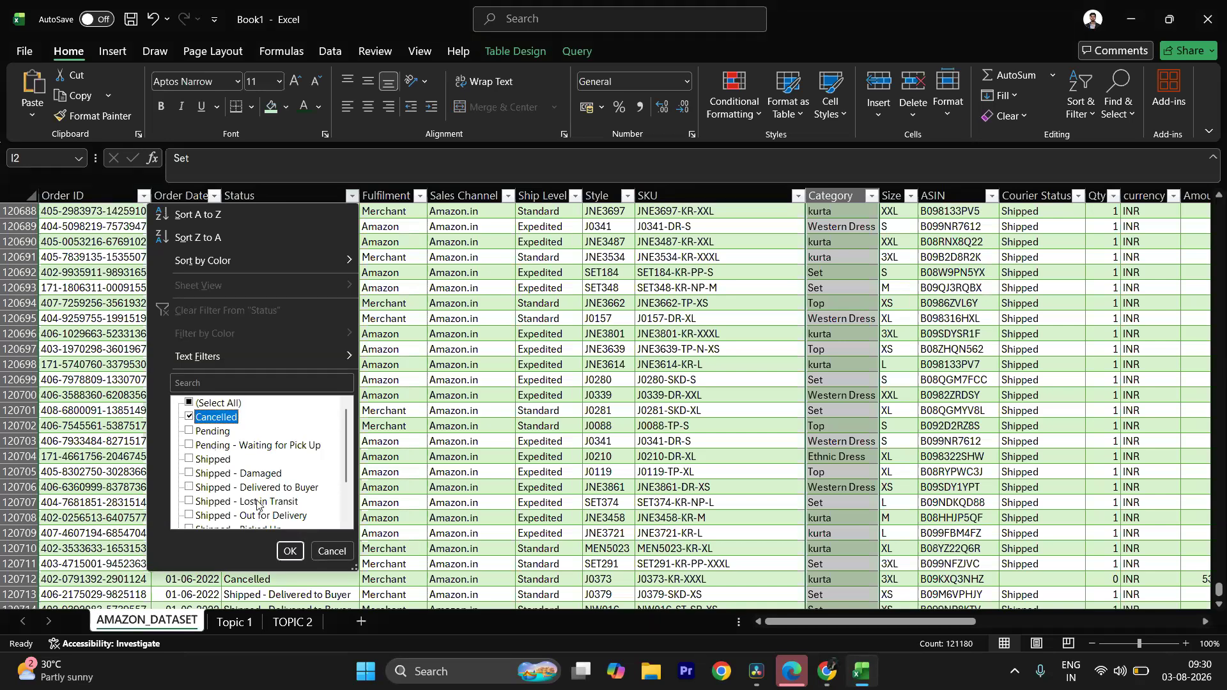
{"action": "left_click", "coordinate": [291, 551]}
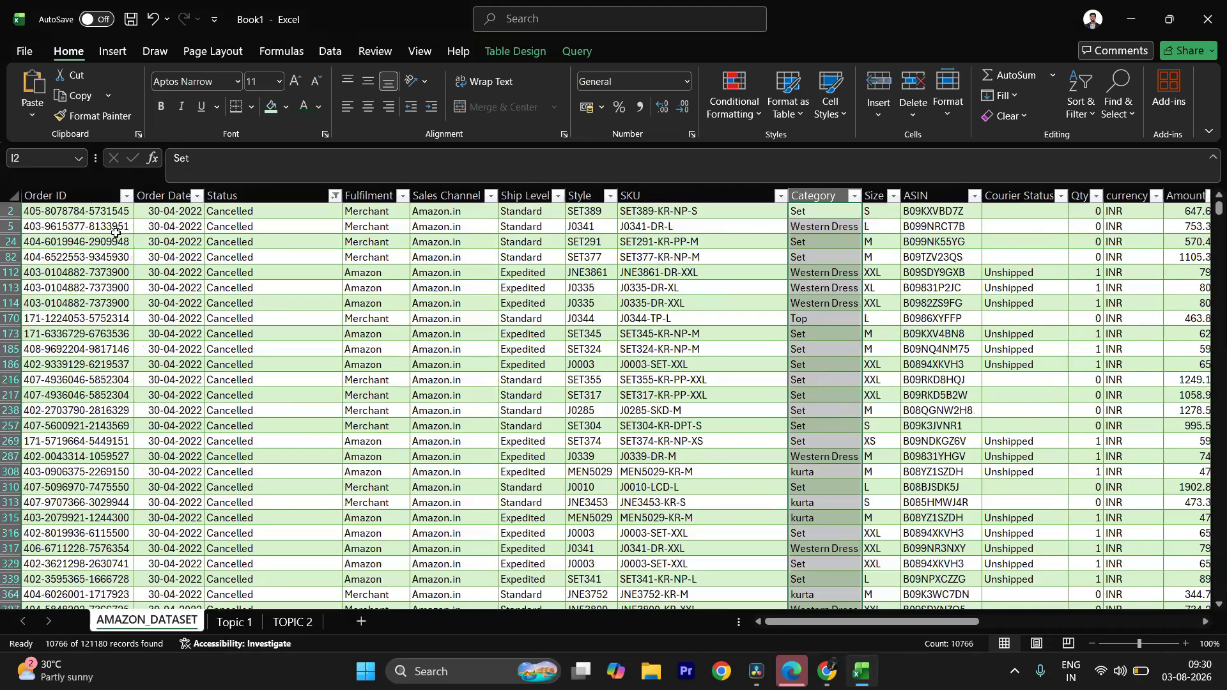
{"action": "left_click", "coordinate": [335, 195]}
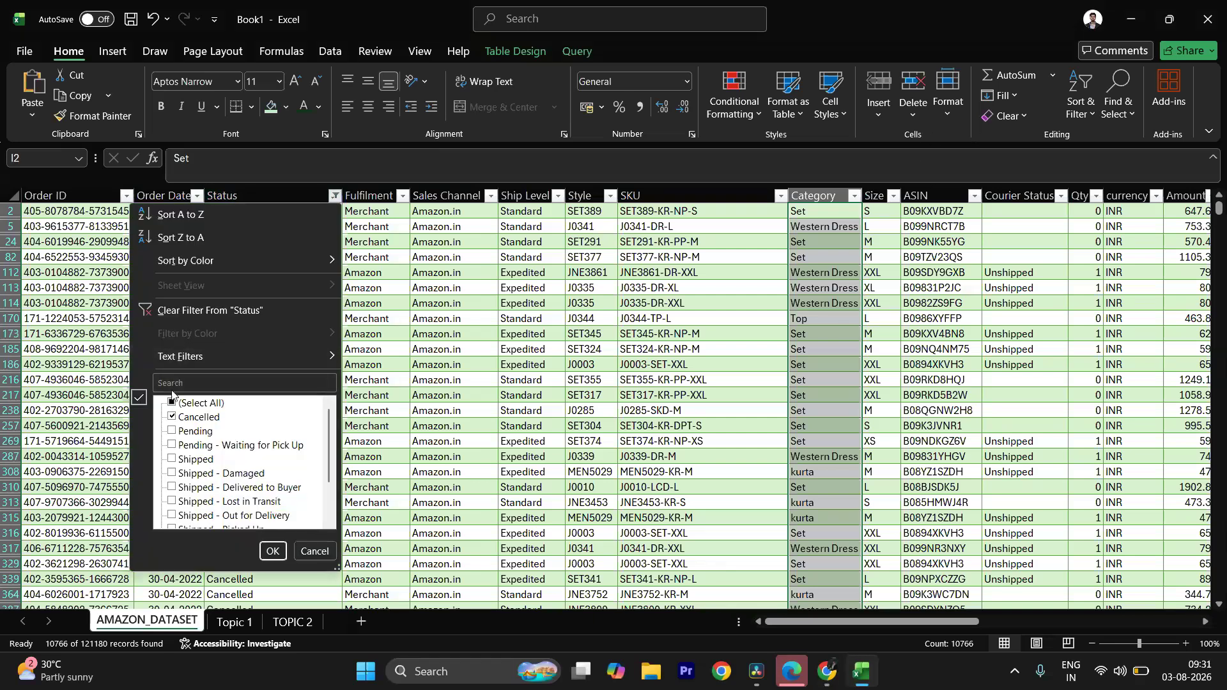
{"action": "left_click", "coordinate": [217, 312]}
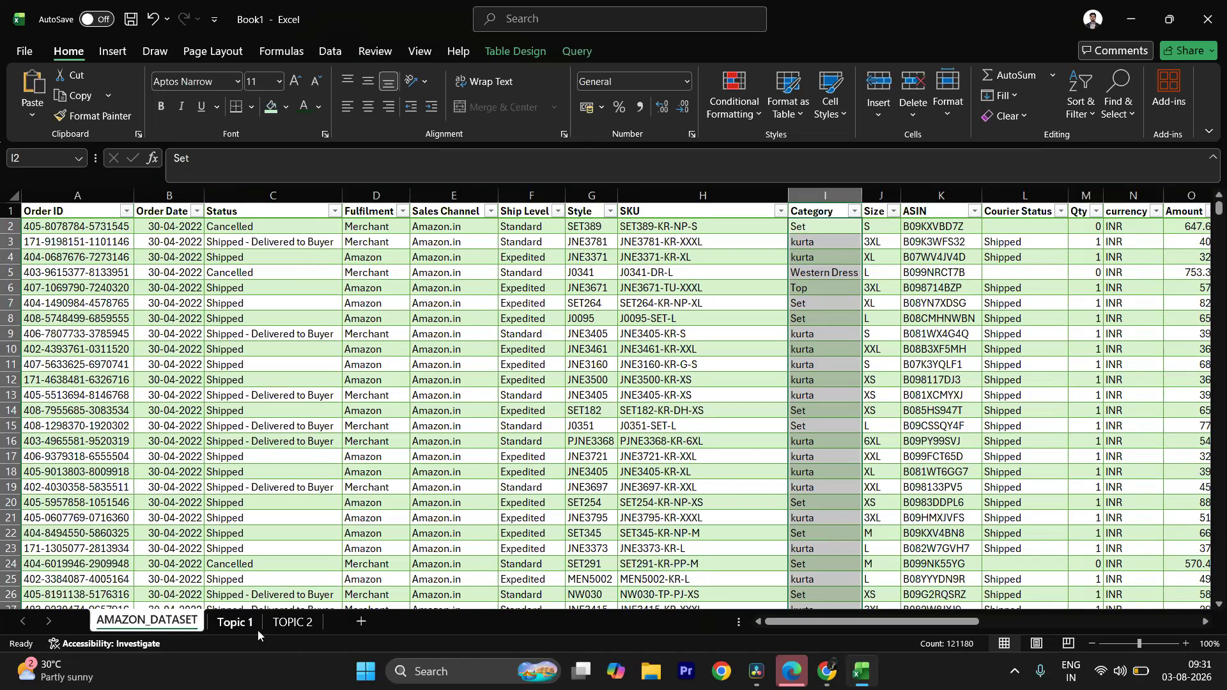
Step: Enter the title "Amazon Filter Report" in A1 of the TOPIC 2 sheet and widen column A to about 28.11
{"action": "left_click", "coordinate": [288, 624]}
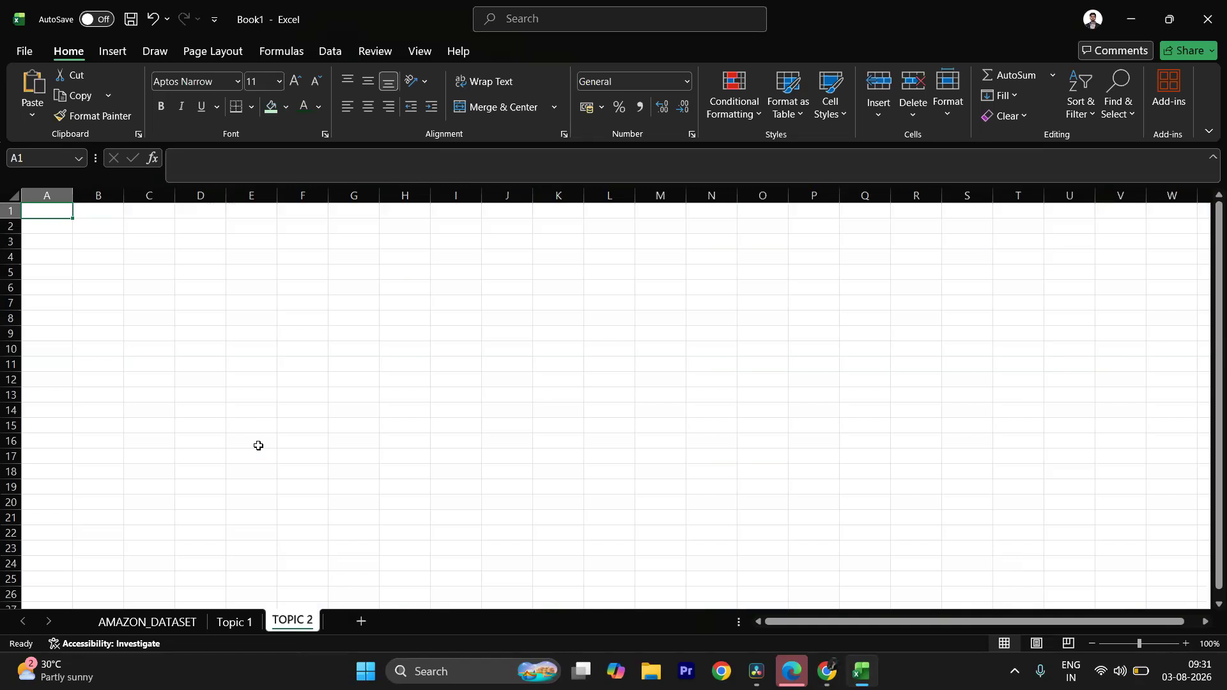
{"action": "type", "text": "Amazon Filte"}
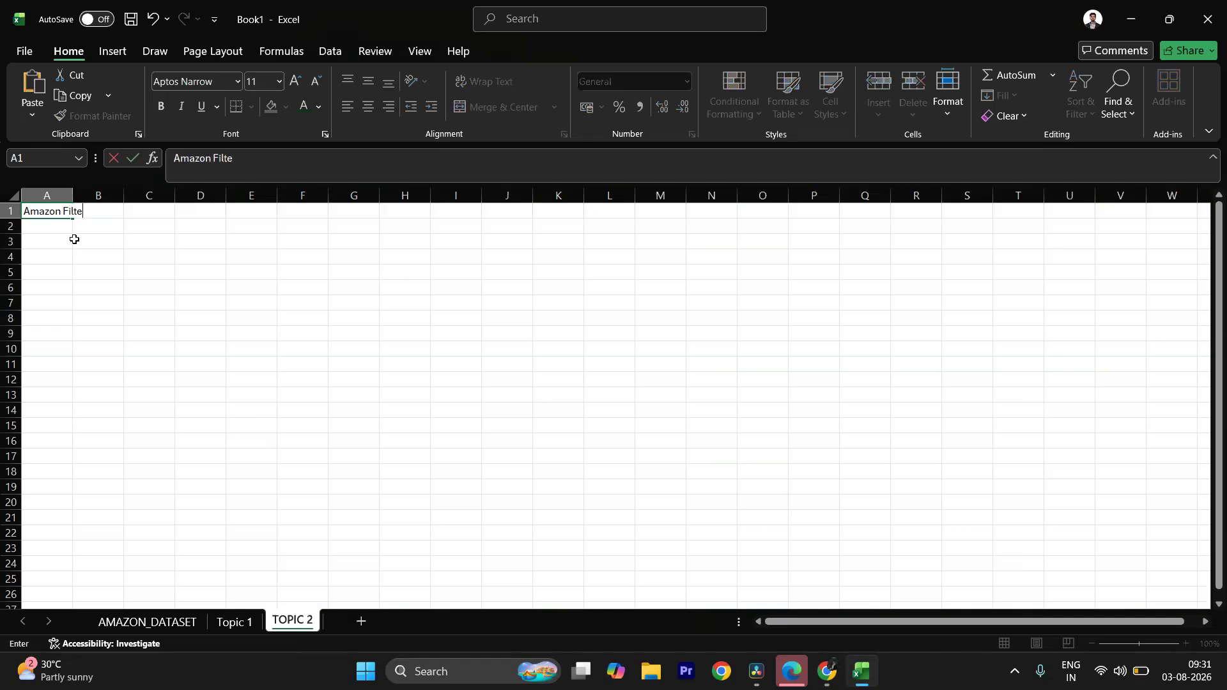
{"action": "type", "text": "r Report"}
{"action": "key", "text": "Return"}
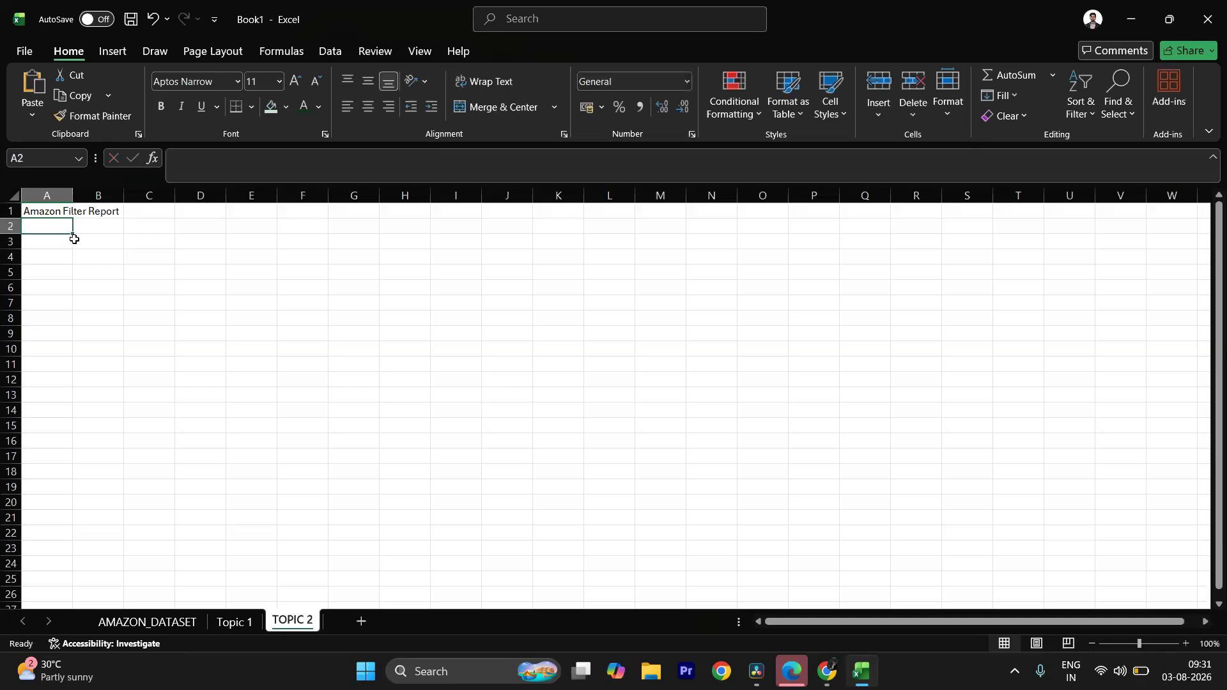
{"action": "left_click_drag", "start_coordinate": [73, 193], "coordinate": [187, 193]}
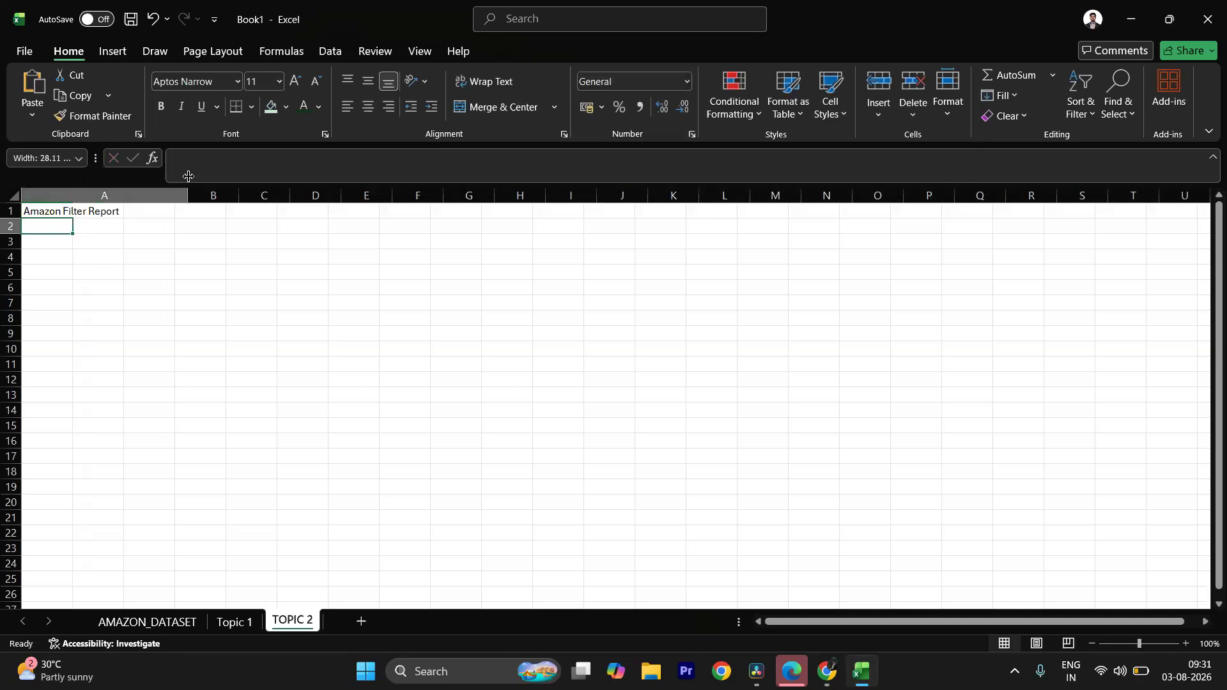
Step: Enter the label "Status:" in A3 and the criterion "Shipped" in B3 of the TOPIC 2 sheet
{"action": "left_click", "coordinate": [195, 242]}
{"action": "left_click", "coordinate": [145, 241]}
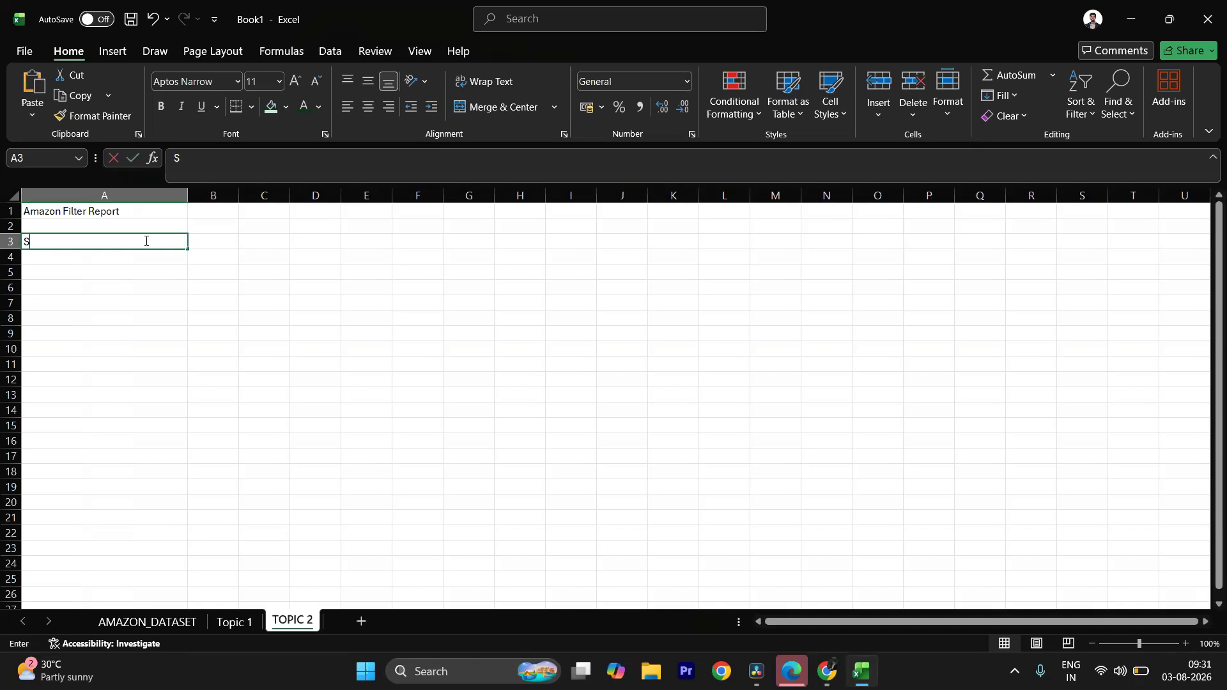
{"action": "type", "text": "Status"}
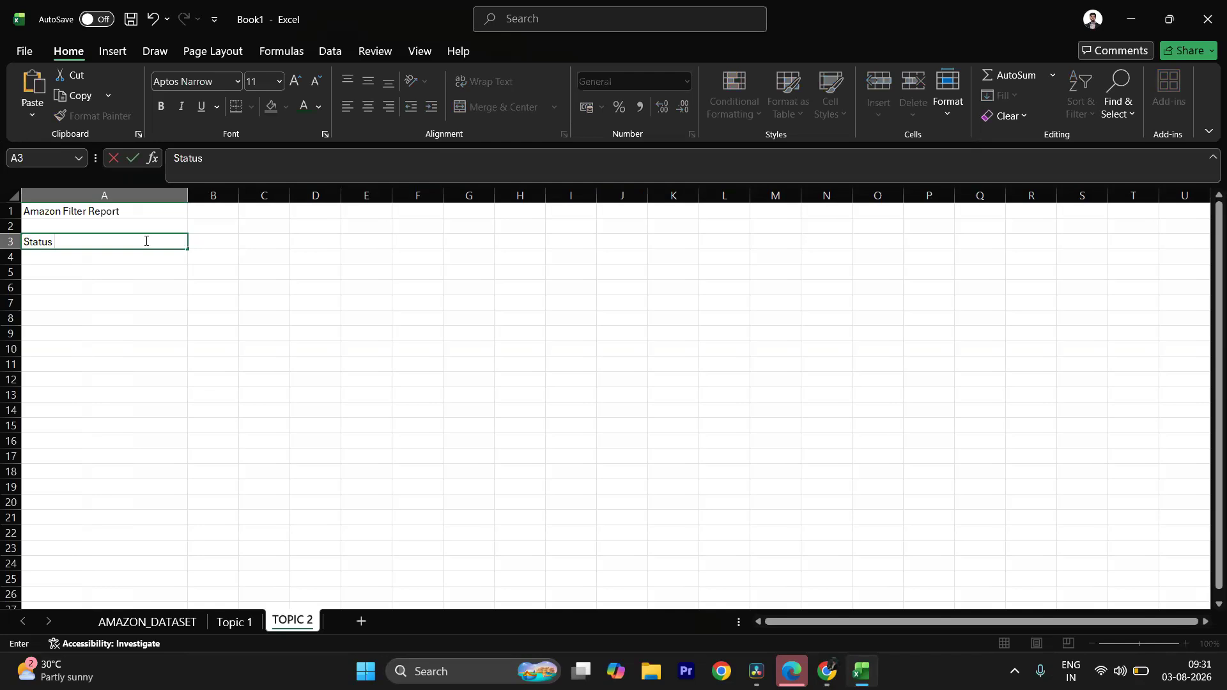
{"action": "type", "text": ":"}
{"action": "key", "text": "Tab"}
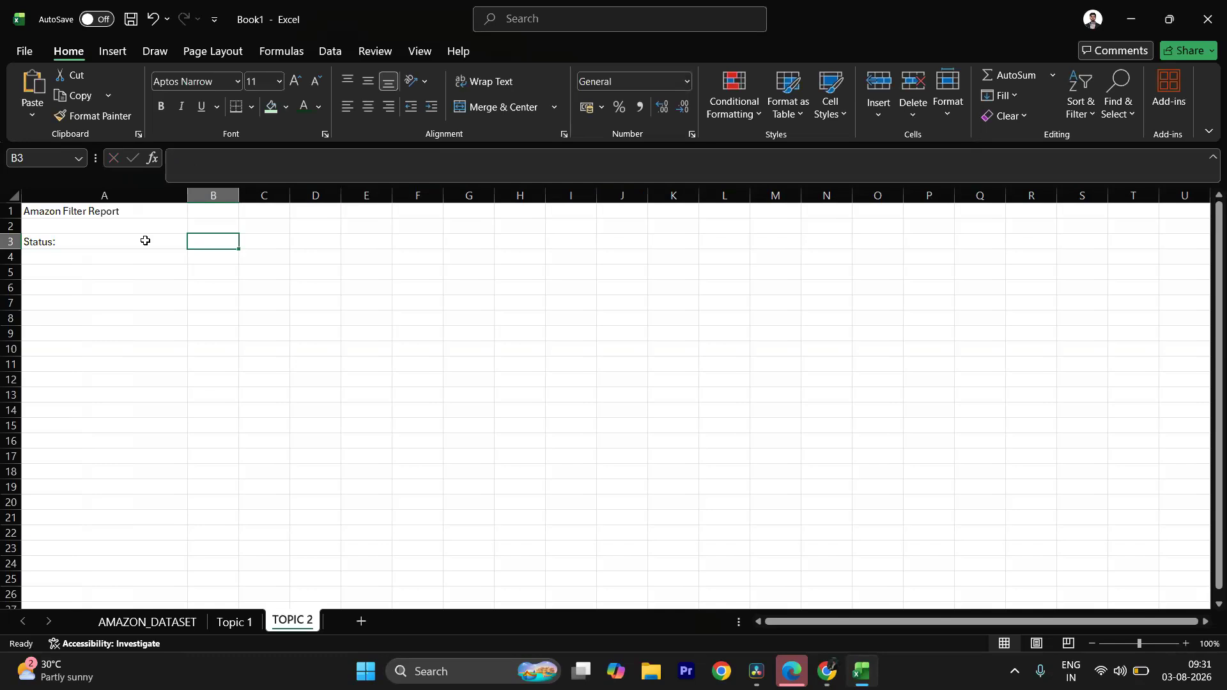
{"action": "type", "text": "Shipped"}
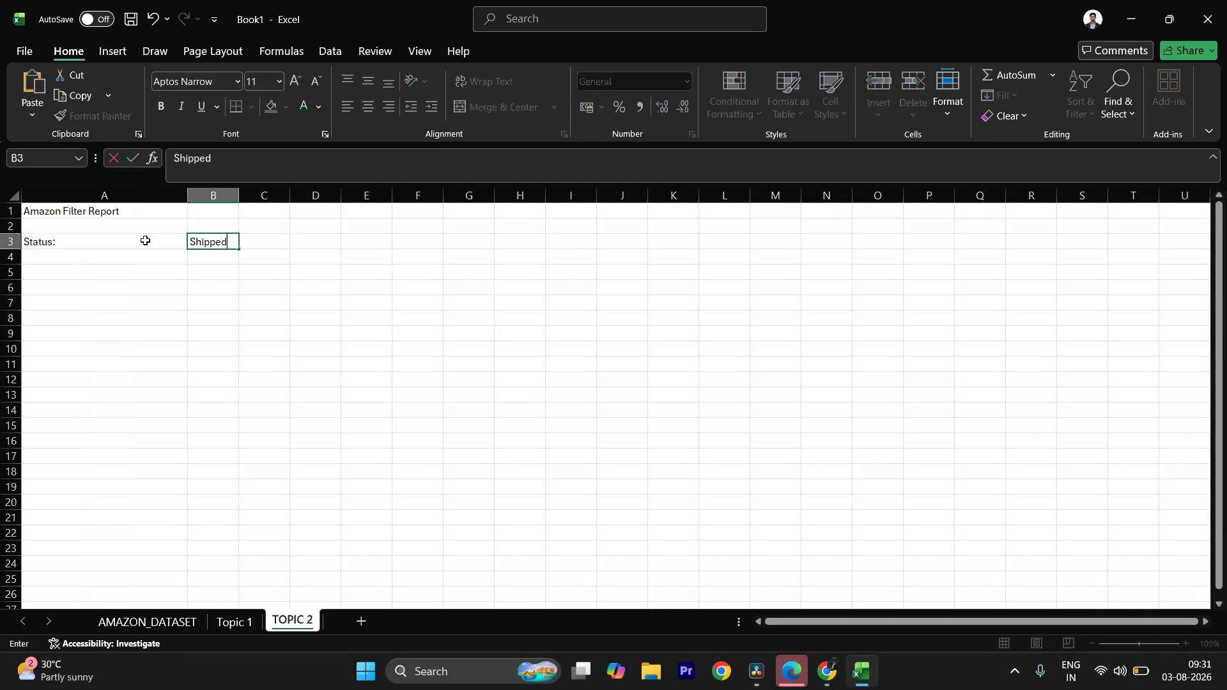
{"action": "key", "text": "Return"}
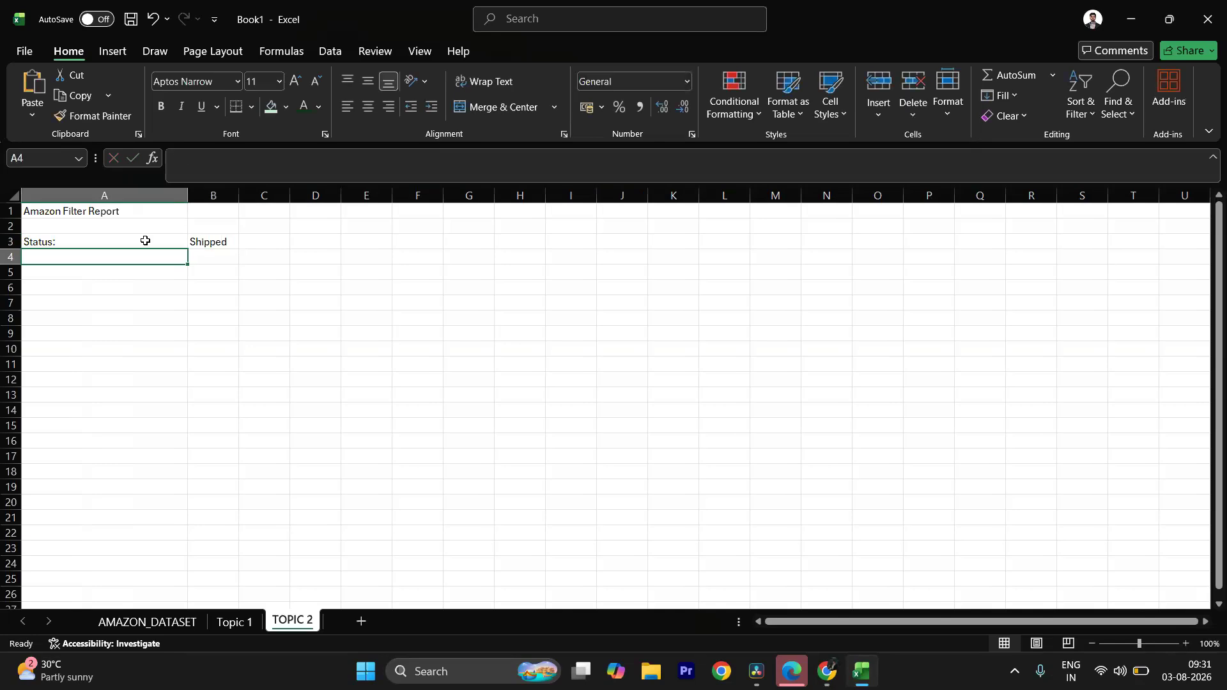
Step: Label A4 as "State" and bring up the State column of the AMAZON_DATASET sheet
{"action": "type", "text": "State"}
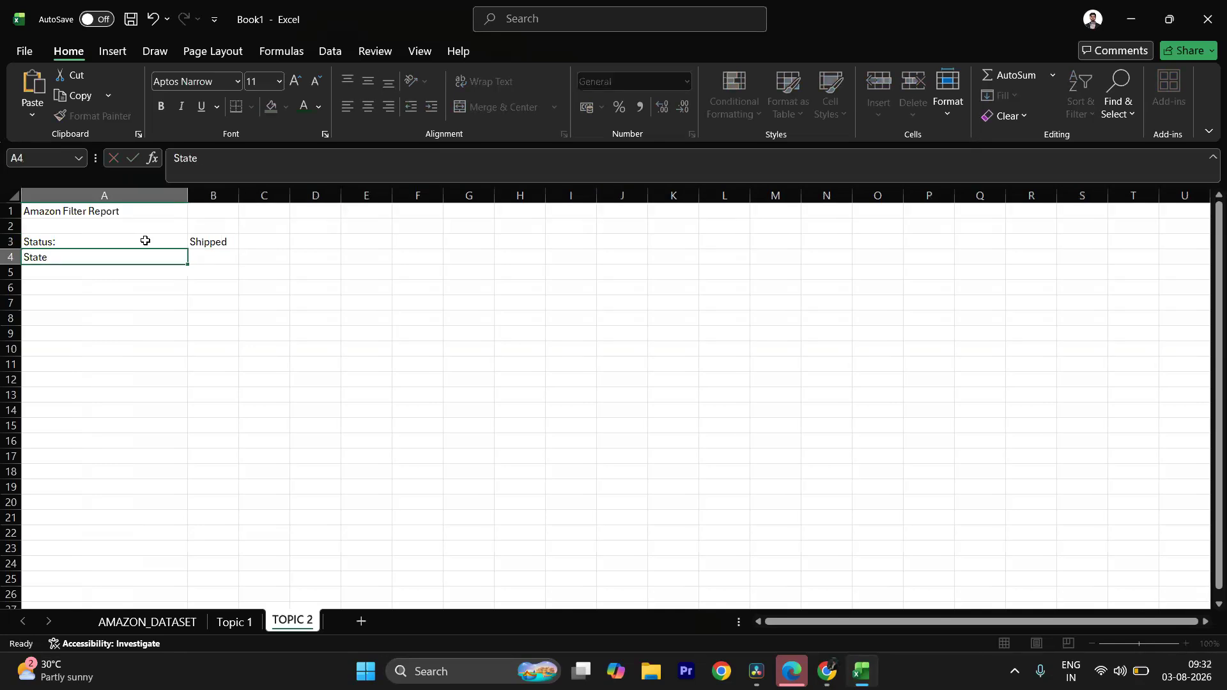
{"action": "key", "text": "Tab"}
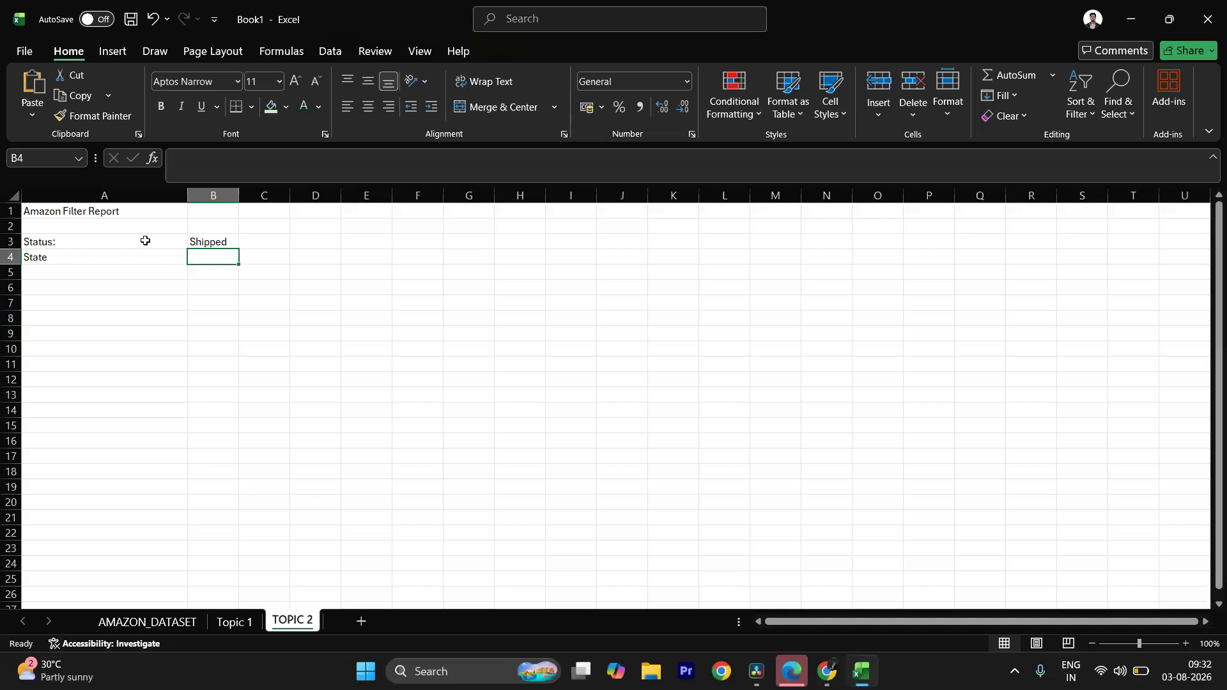
{"action": "left_click", "coordinate": [180, 631]}
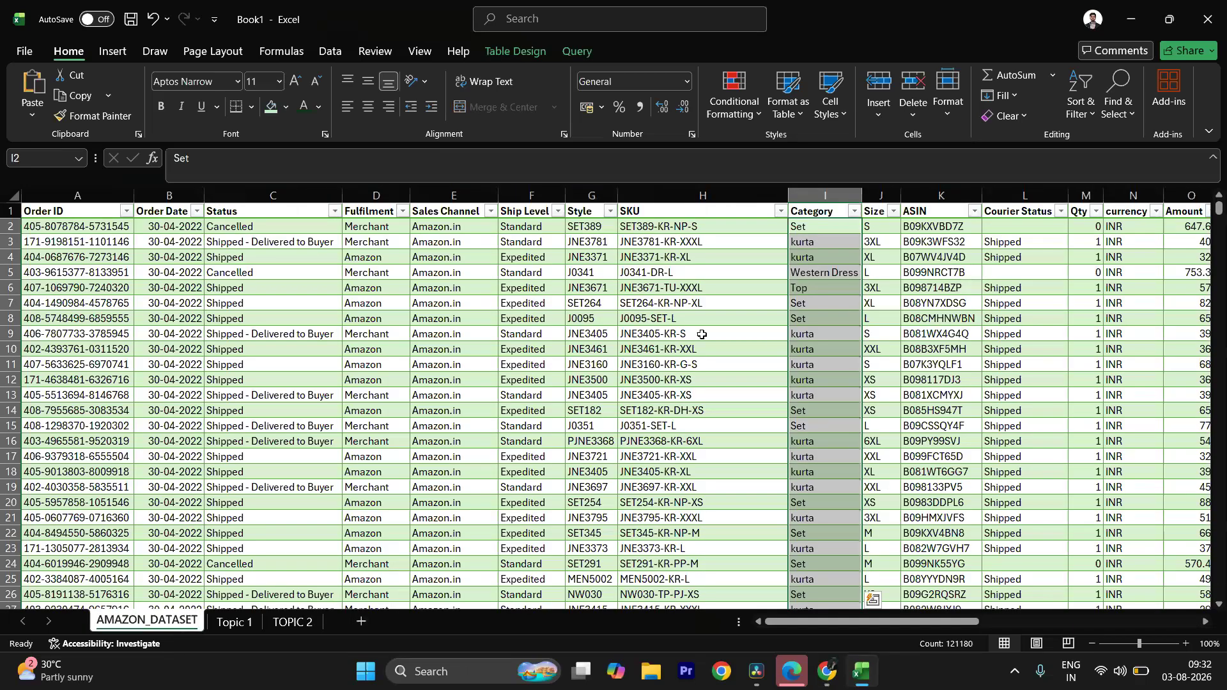
{"action": "left_click_drag", "start_coordinate": [864, 623], "coordinate": [991, 623]}
{"action": "left_click", "coordinate": [916, 225]}
{"action": "double_click", "coordinate": [916, 220]}
{"action": "double_click", "coordinate": [916, 219], "text": "shift"}
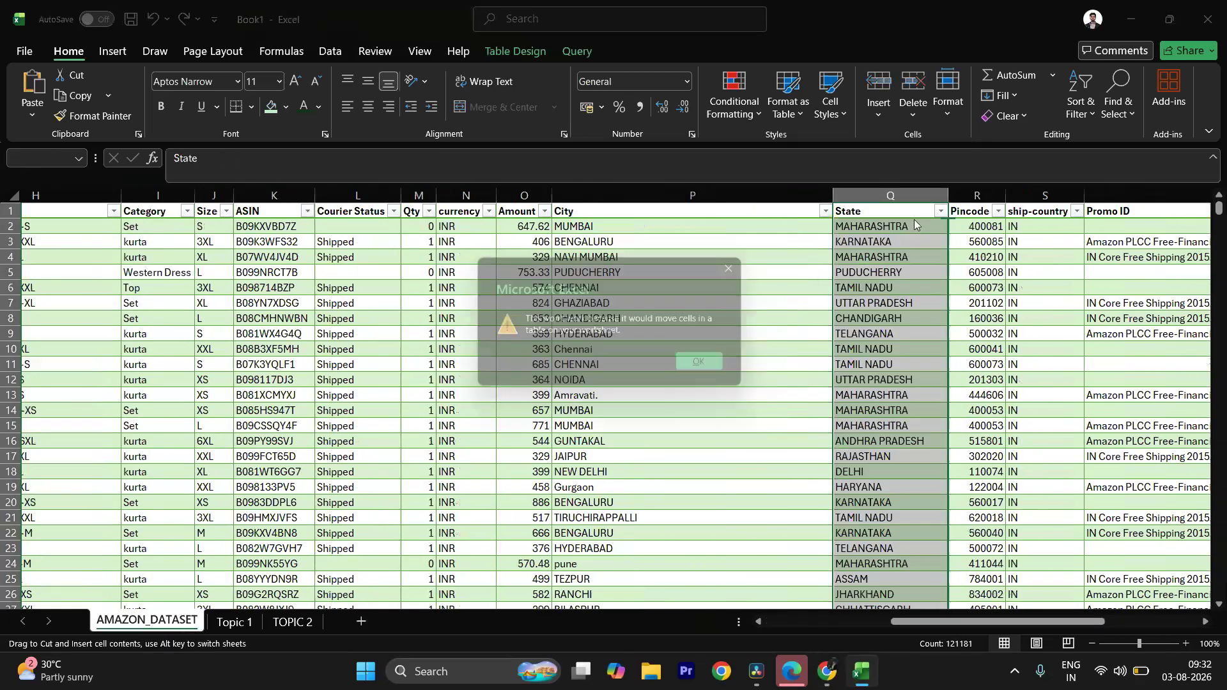
{"action": "left_click", "coordinate": [745, 265]}
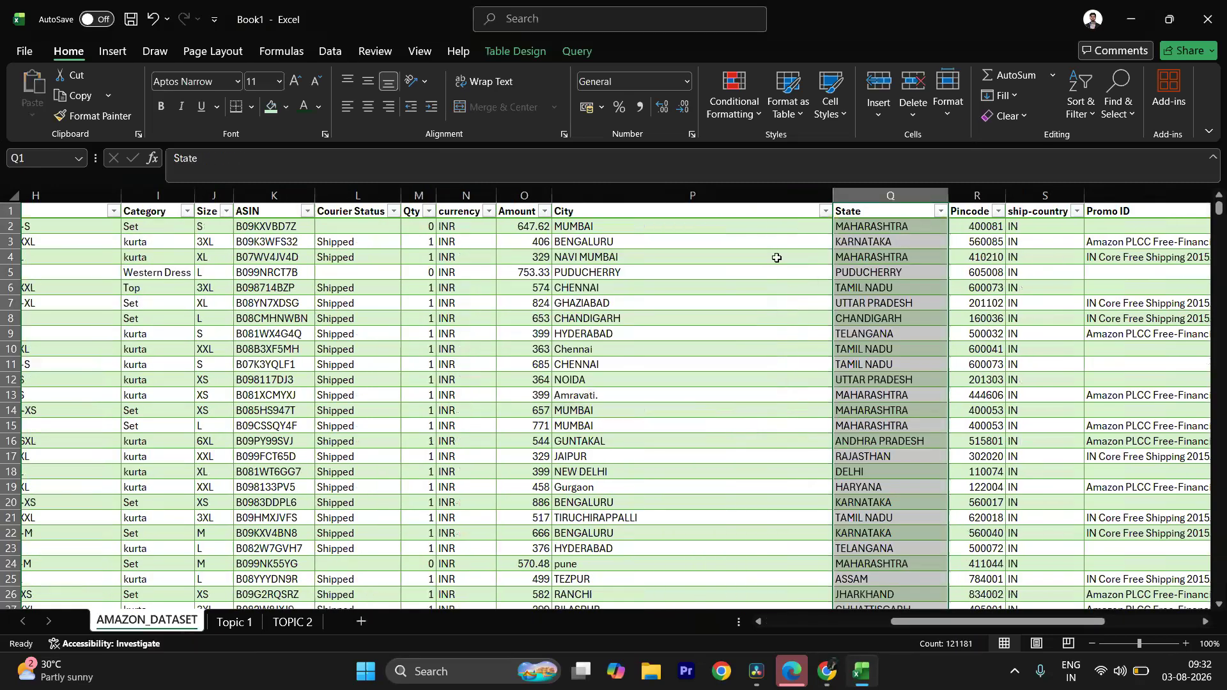
Step: Copy MAHARASHTRA from Q2 of AMAZON_DATASET into B4 of TOPIC 2 and autofit the width of column B
{"action": "double_click", "coordinate": [908, 228]}
{"action": "double_click", "coordinate": [908, 227]}
{"action": "key", "text": "ctrl+c"}
{"action": "left_click", "coordinate": [283, 623]}
{"action": "key", "text": "ctrl+v"}
{"action": "double_click", "coordinate": [238, 192]}
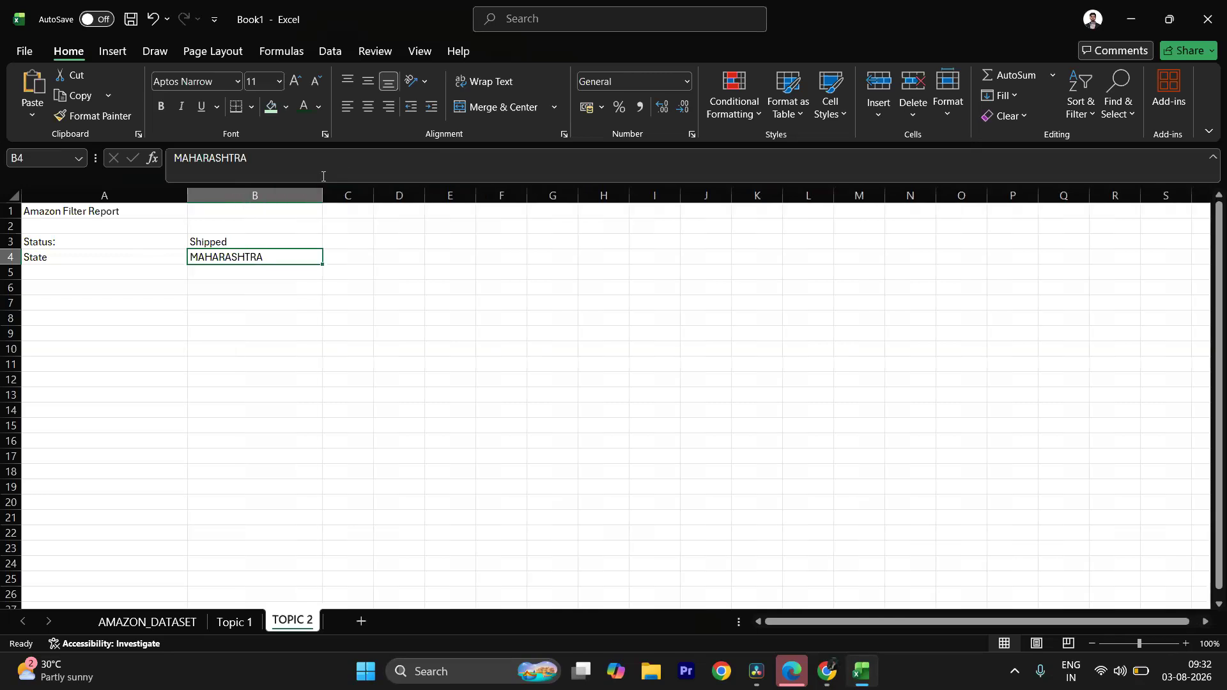
Step: Enter the label "Min Amount" in A5 and the value 500 in B5
{"action": "left_click", "coordinate": [167, 275]}
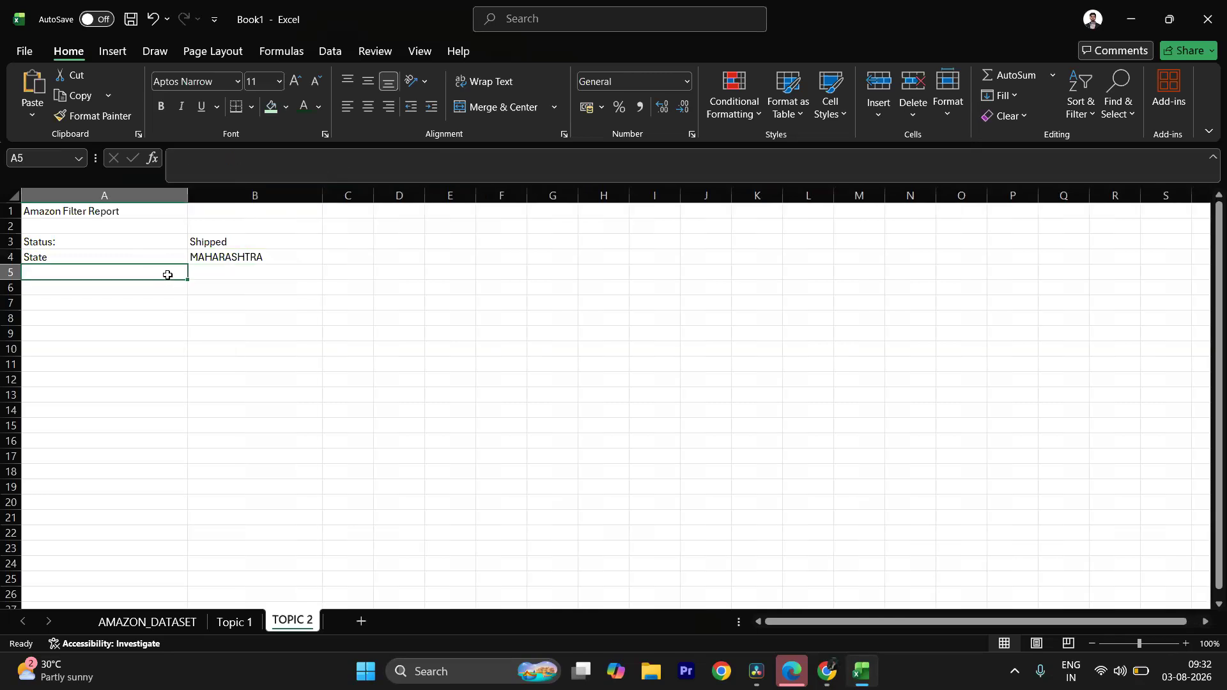
{"action": "type", "text": "Mi"}
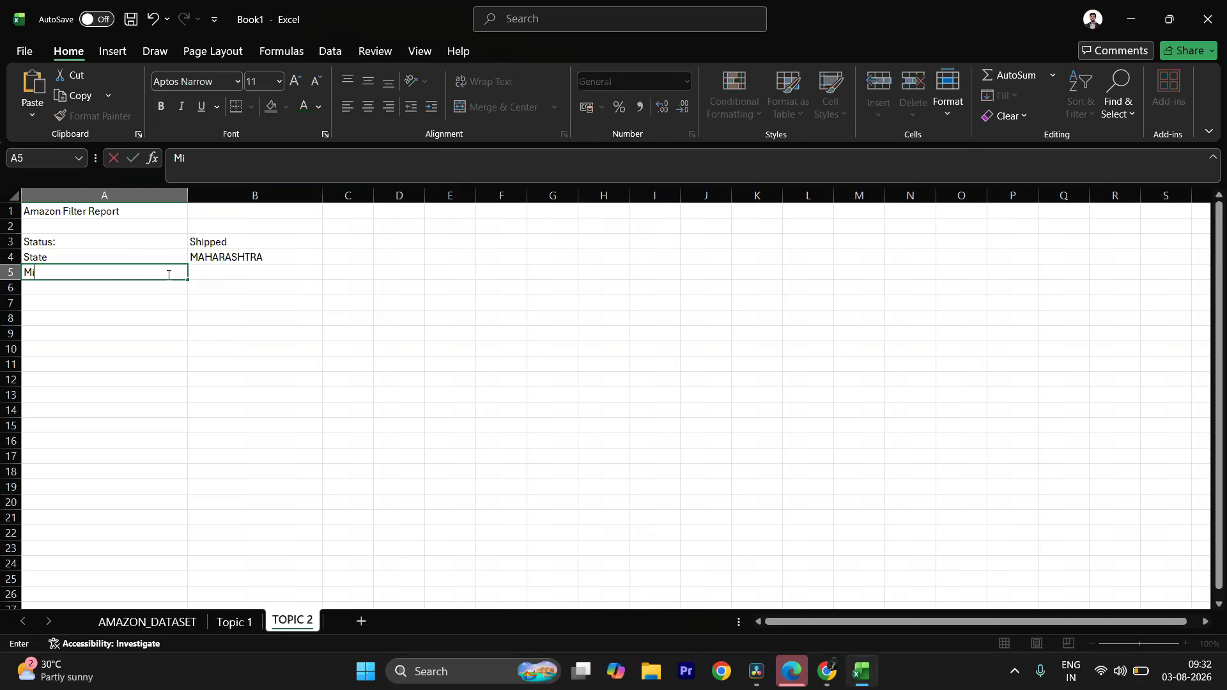
{"action": "type", "text": "n Amount"}
{"action": "key", "text": "Tab"}
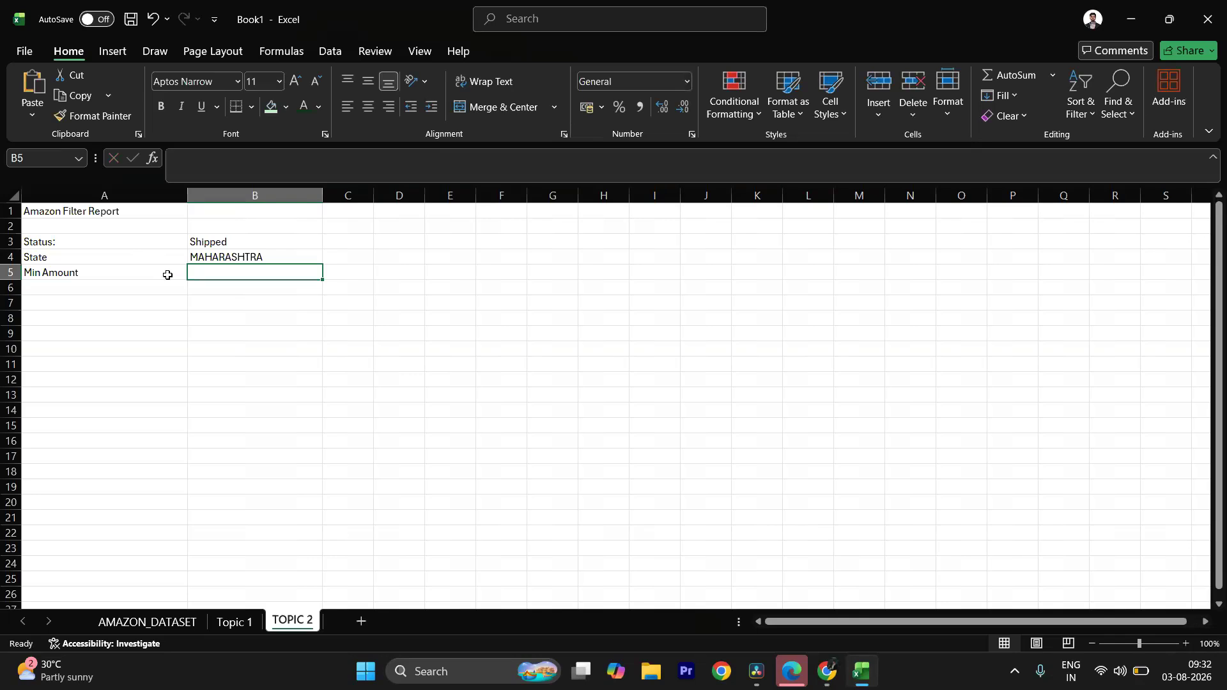
{"action": "key", "text": "Num_Lock"}
{"action": "type", "text": "500"}
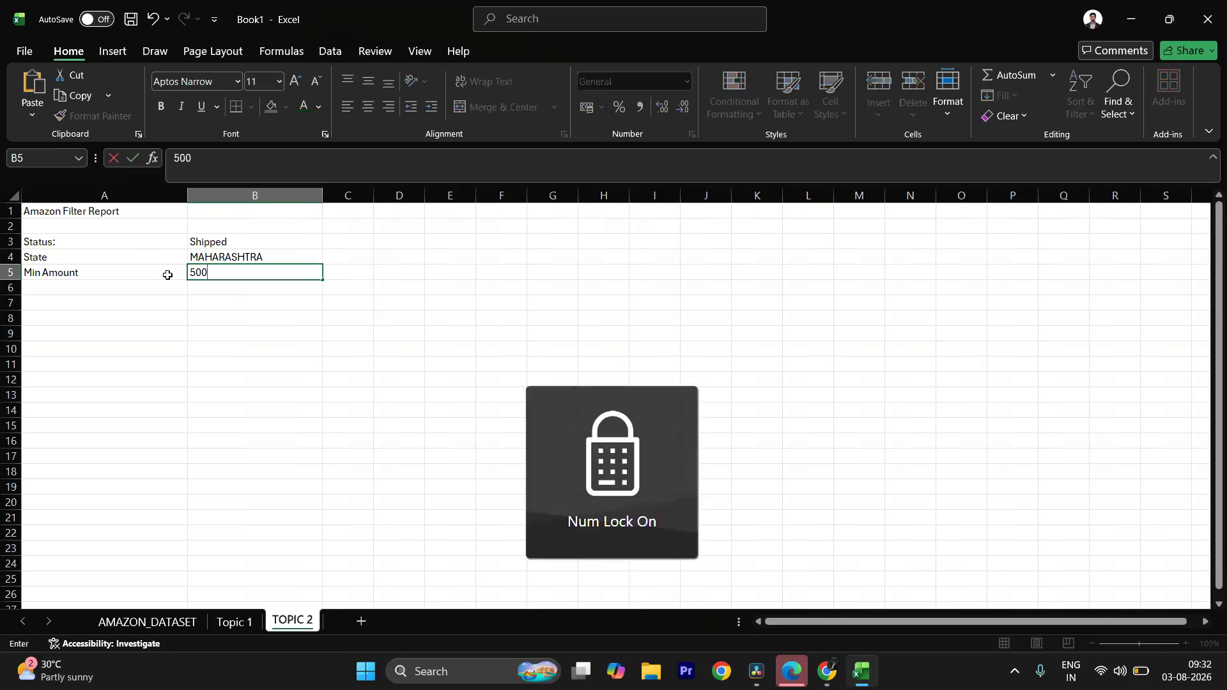
{"action": "key", "text": "Return"}
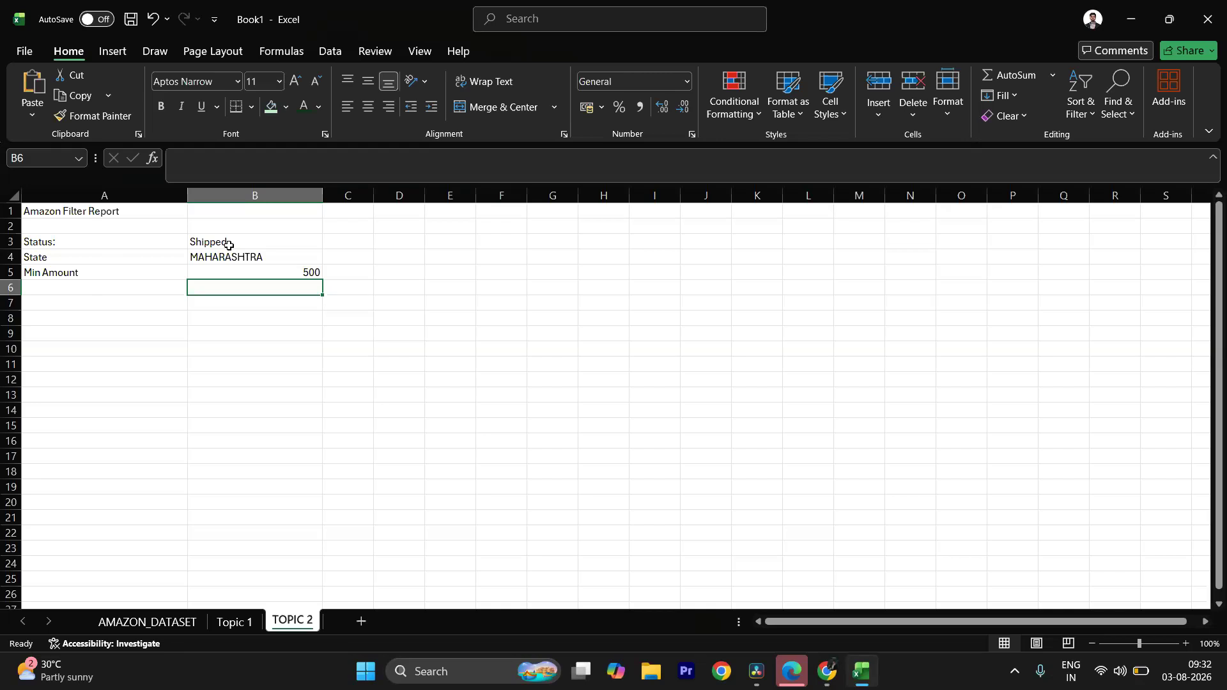
Step: Start a FILTER formula in A8 with the amazon table as the array and as the beginning of the include argument
{"action": "left_click", "coordinate": [227, 245]}
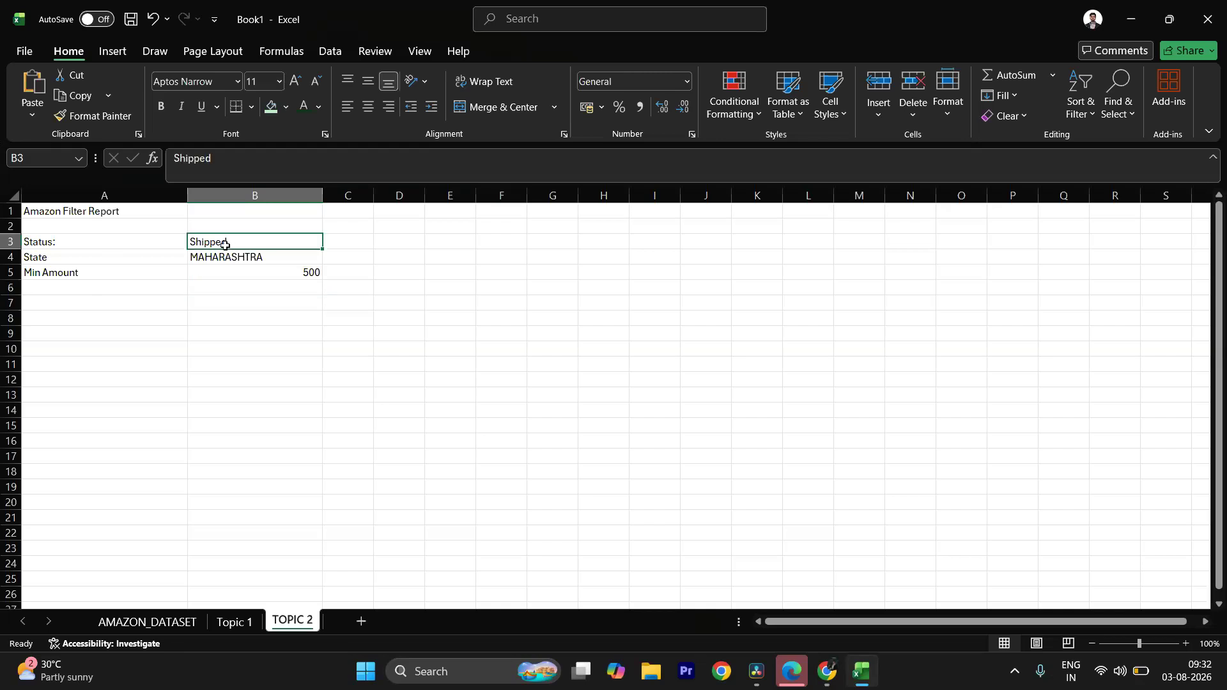
{"action": "left_click", "coordinate": [90, 321]}
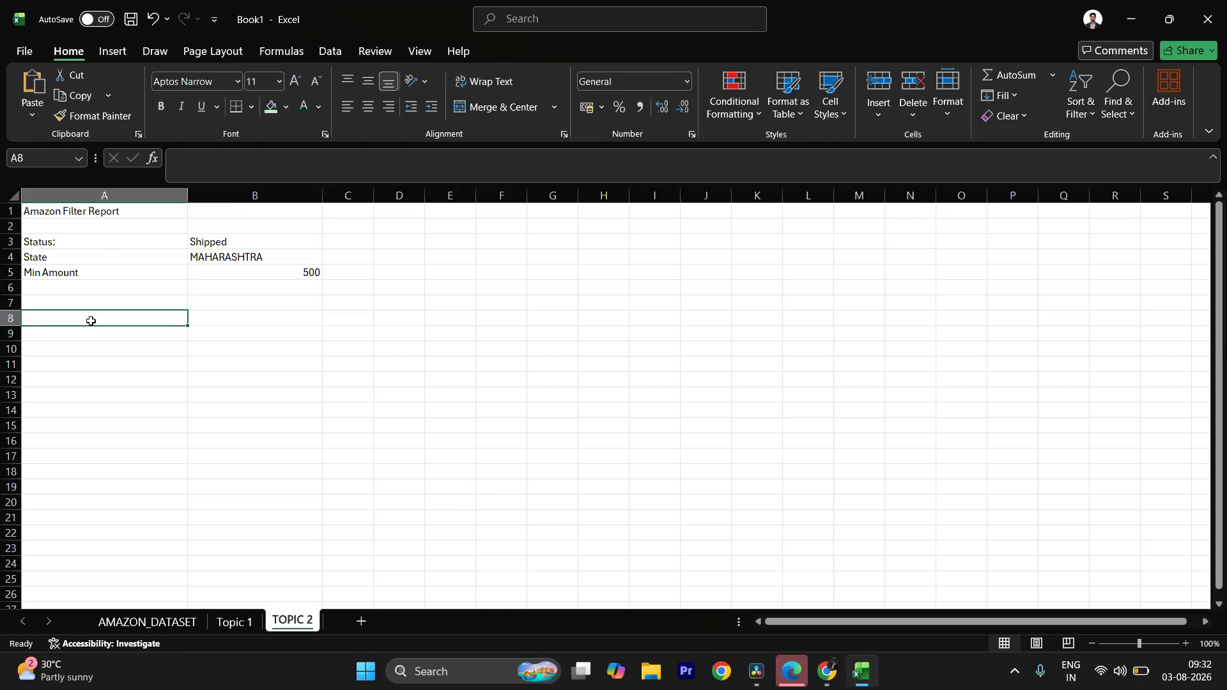
{"action": "type", "text": "=fil"}
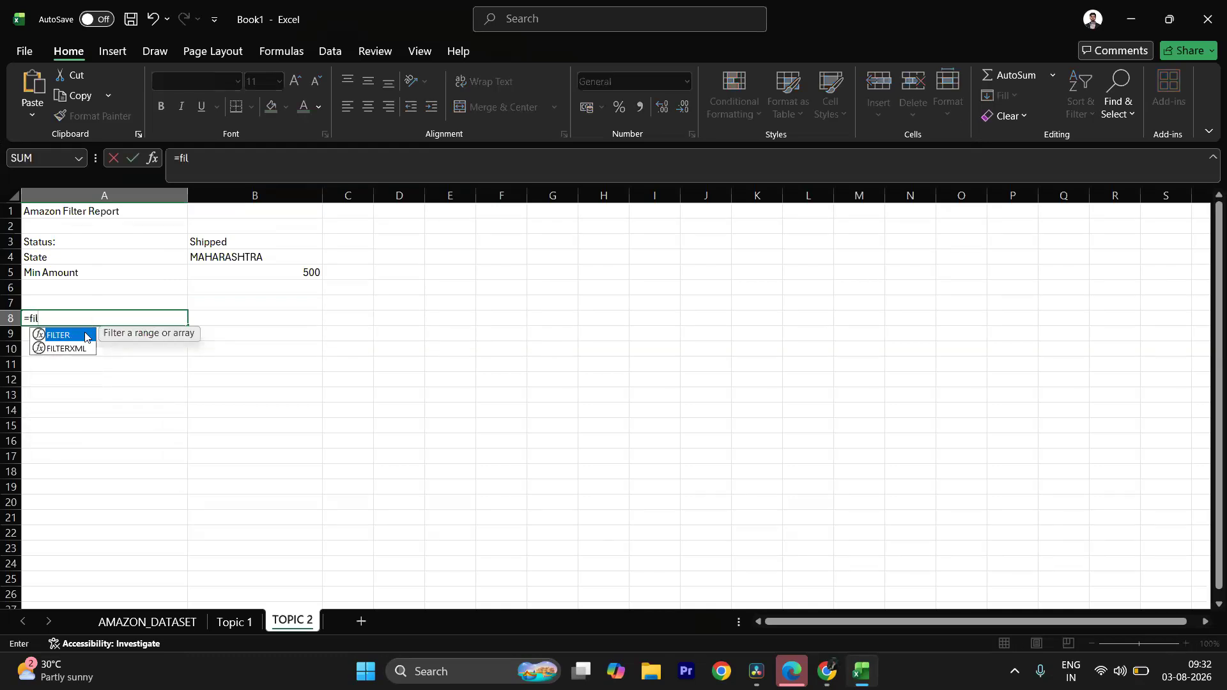
{"action": "double_click", "coordinate": [86, 335]}
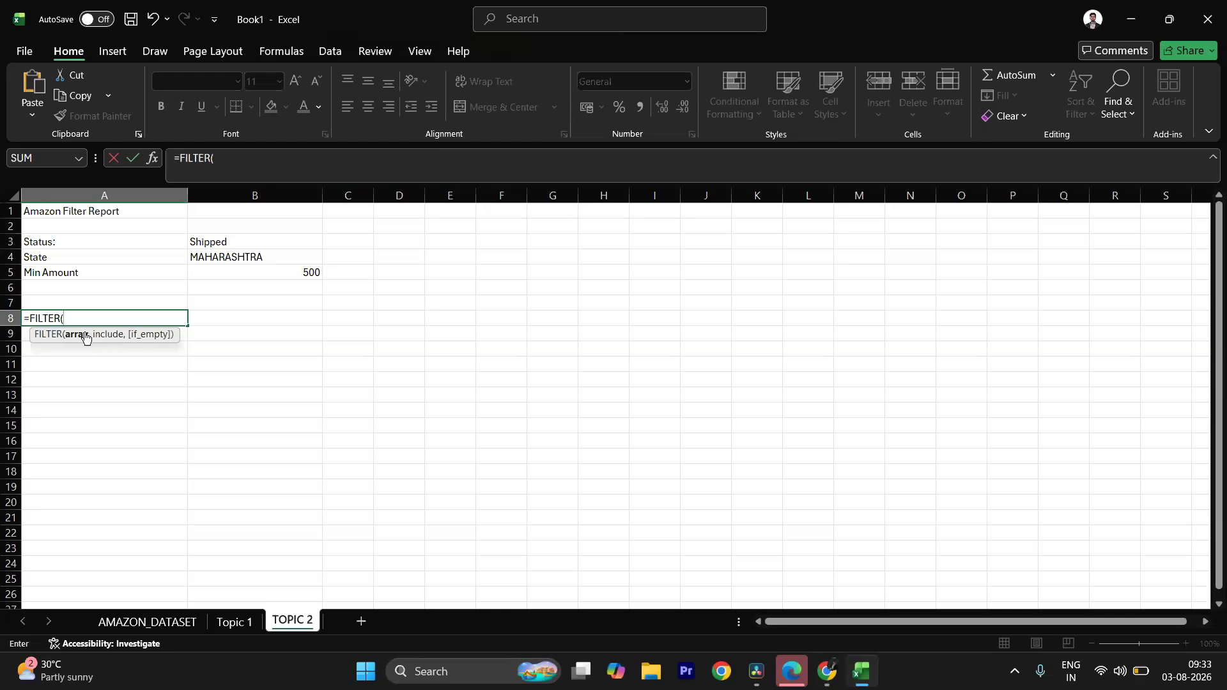
{"action": "type", "text": "ama"}
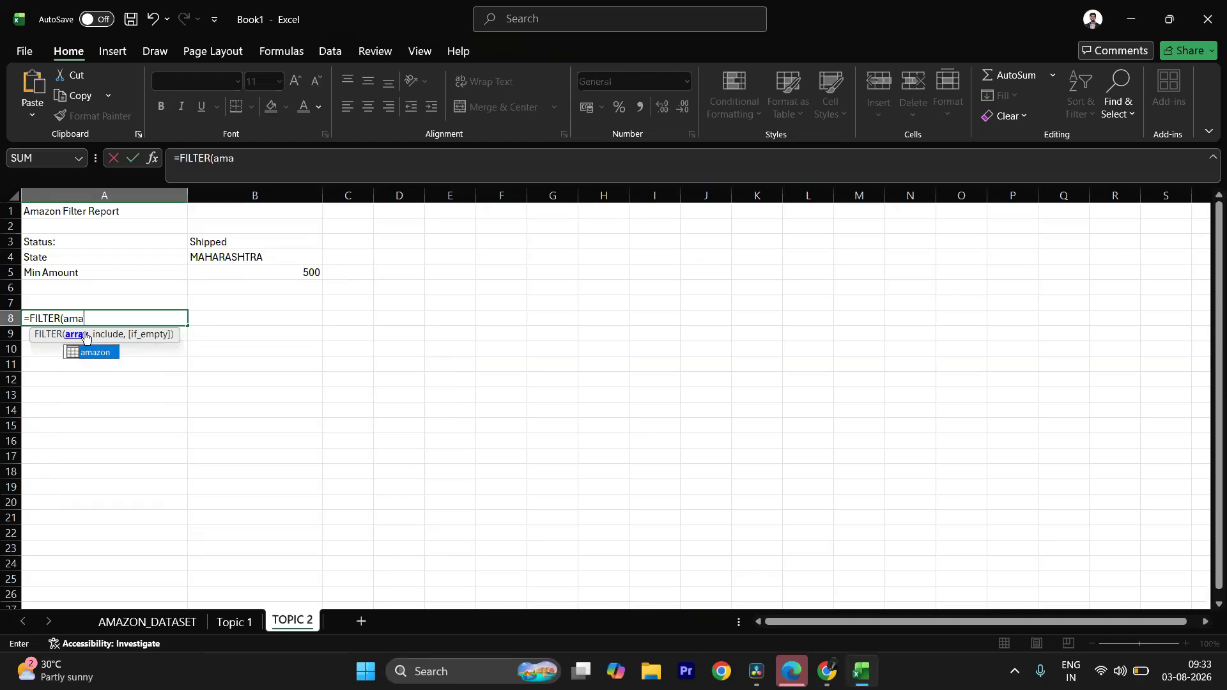
{"action": "double_click", "coordinate": [110, 351]}
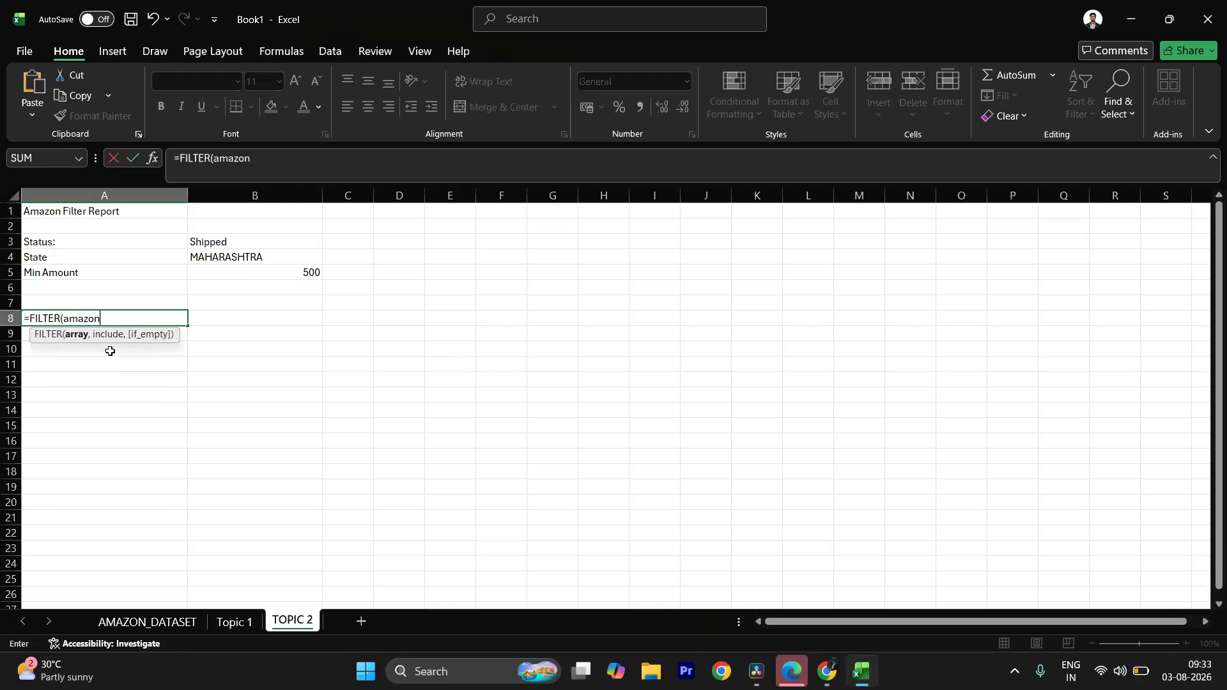
{"action": "type", "text": ",ama"}
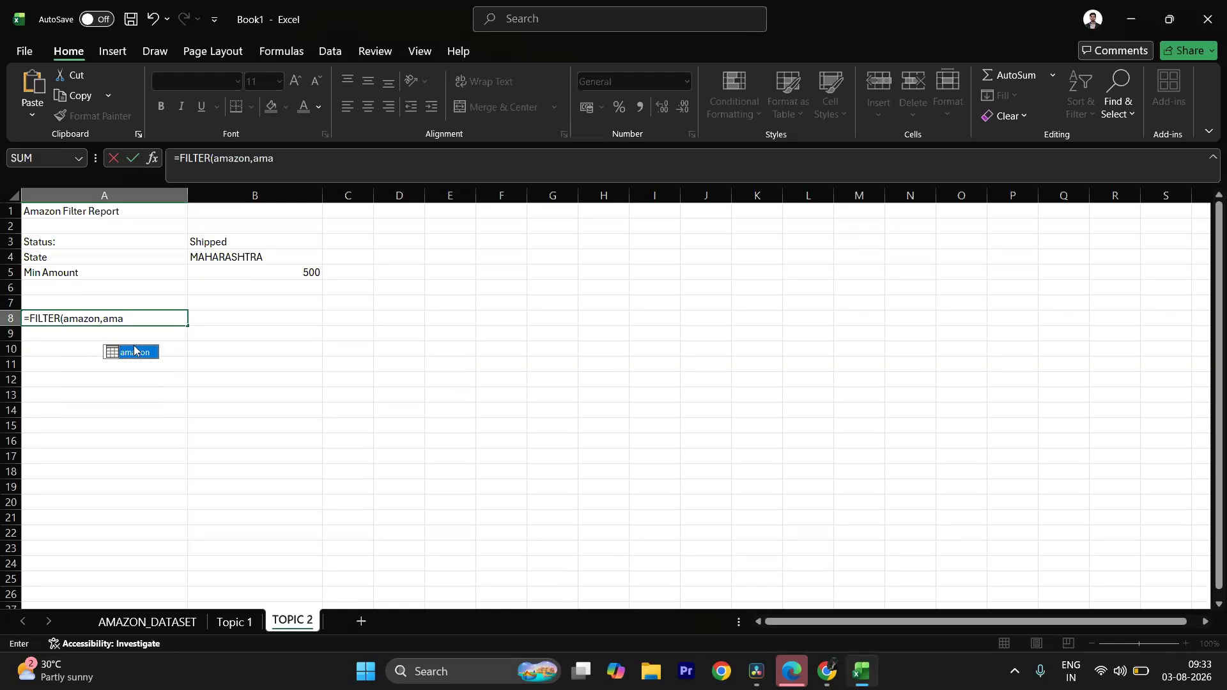
{"action": "double_click", "coordinate": [136, 351]}
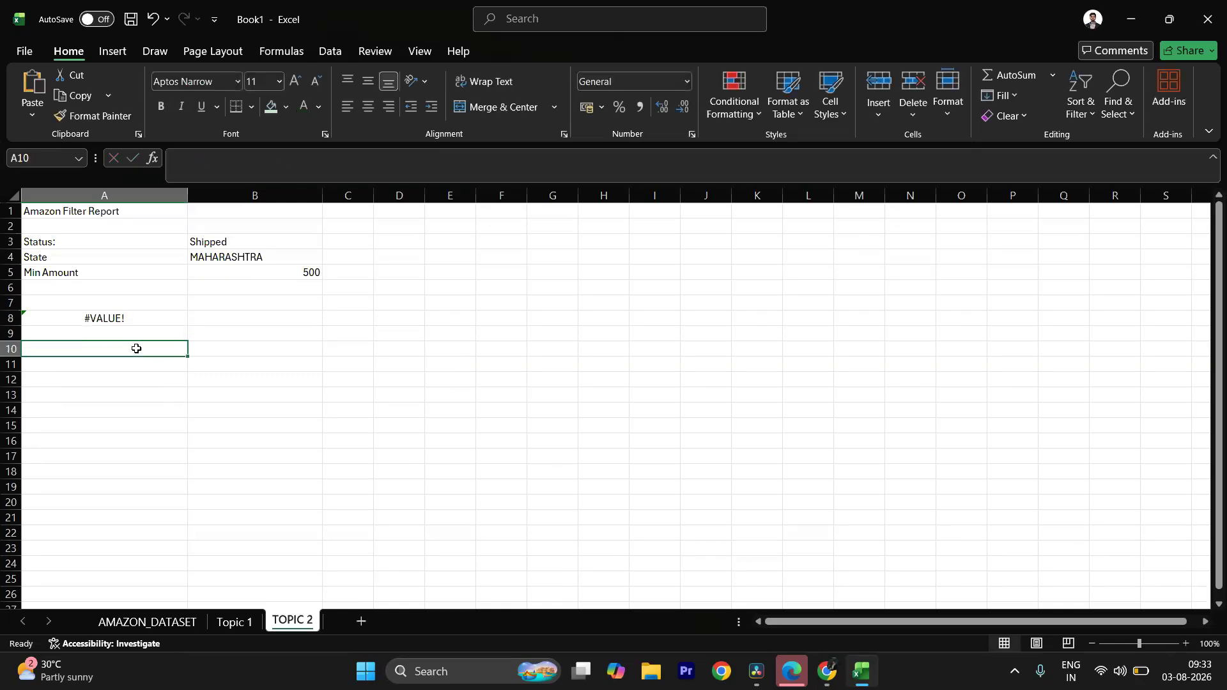
Step: Complete the formula in A8 as =FILTER(amazon,amazon[Status]="Shipped")
{"action": "left_click", "coordinate": [147, 320]}
{"action": "double_click", "coordinate": [147, 318]}
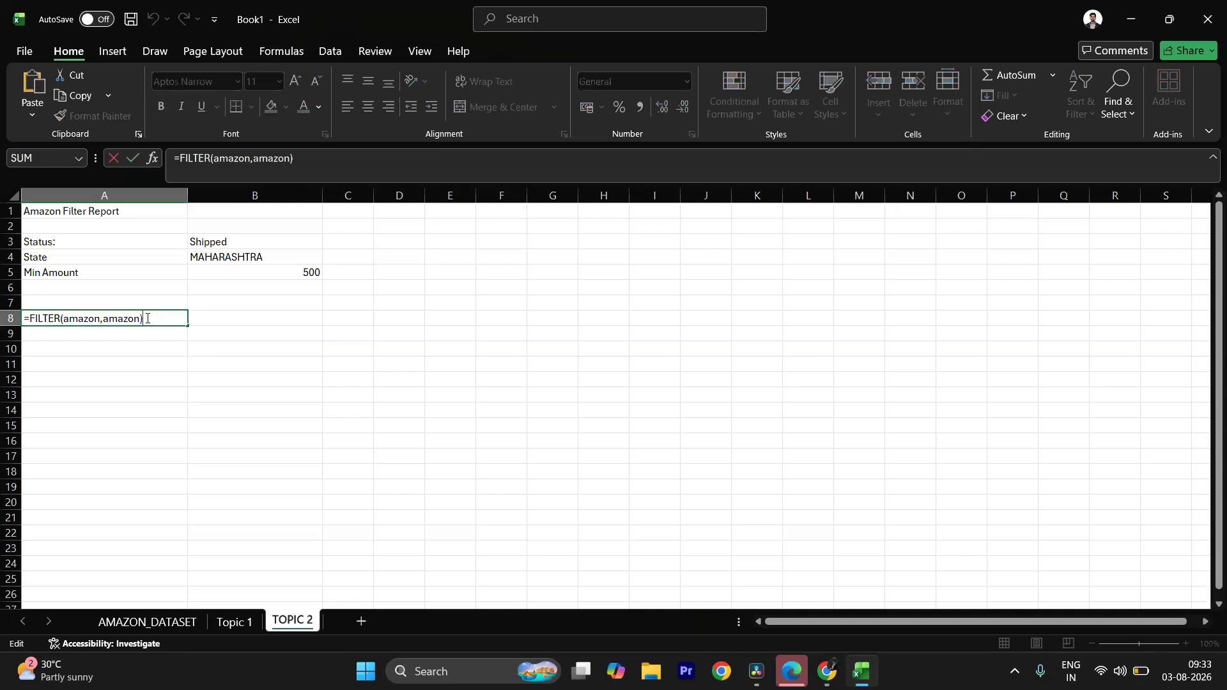
{"action": "key", "text": "BackSpace"}
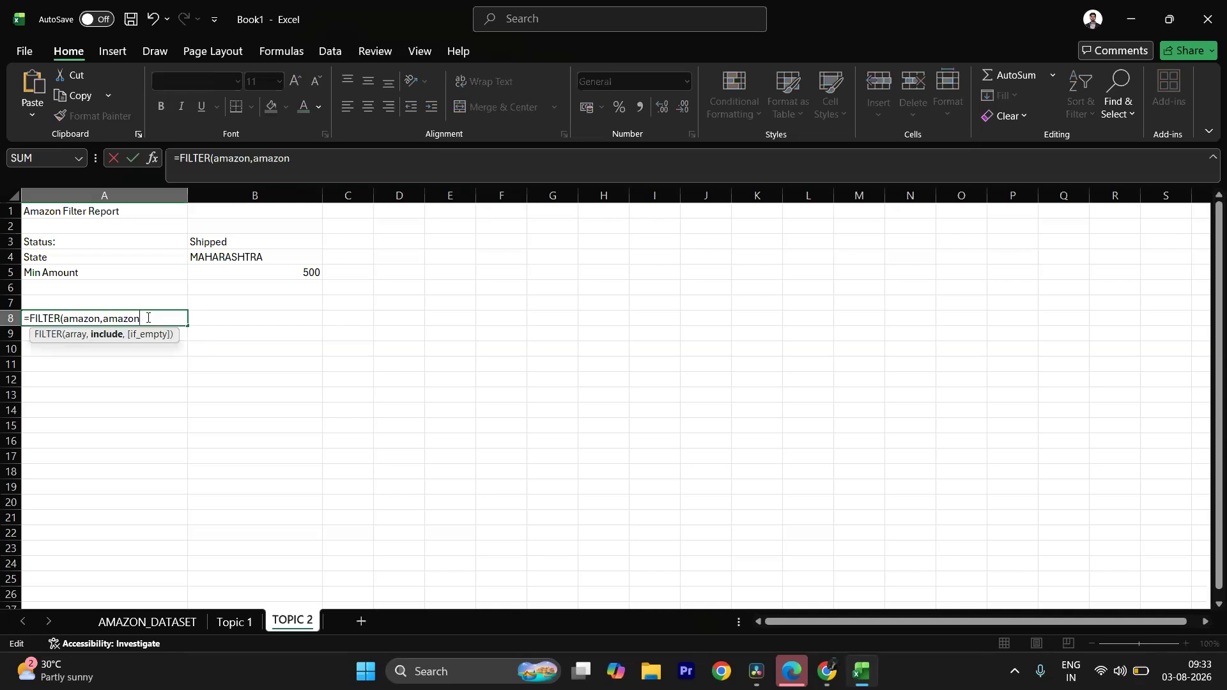
{"action": "type", "text": "["}
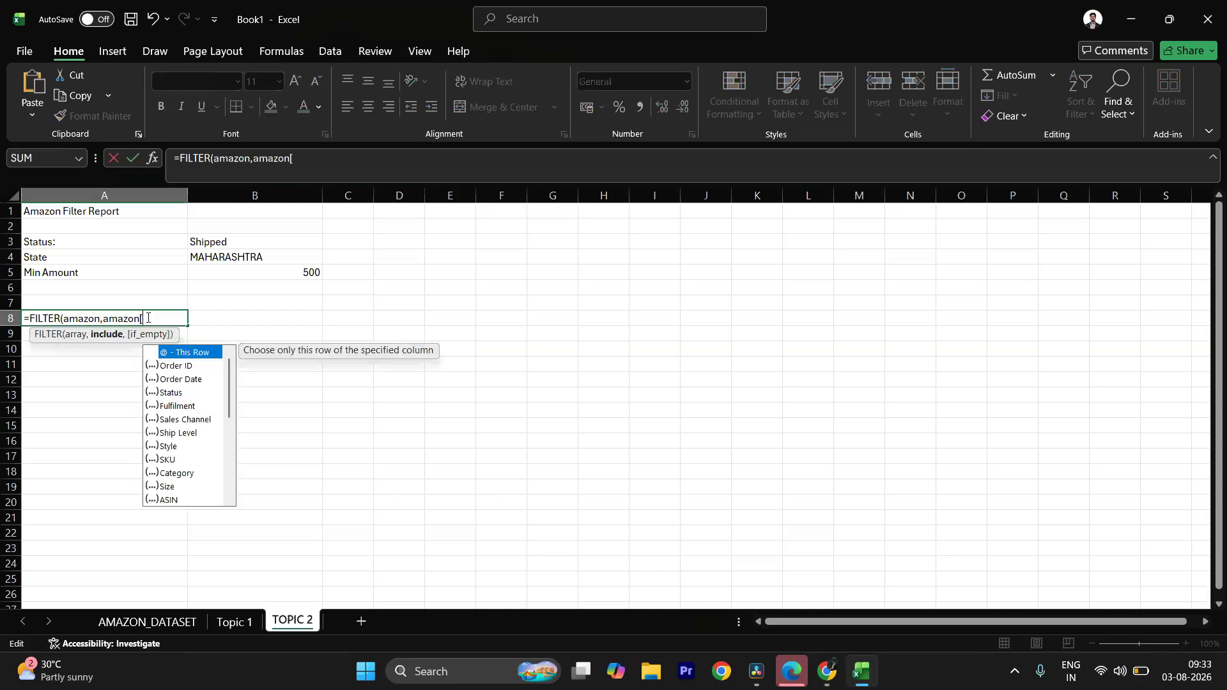
{"action": "double_click", "coordinate": [181, 393]}
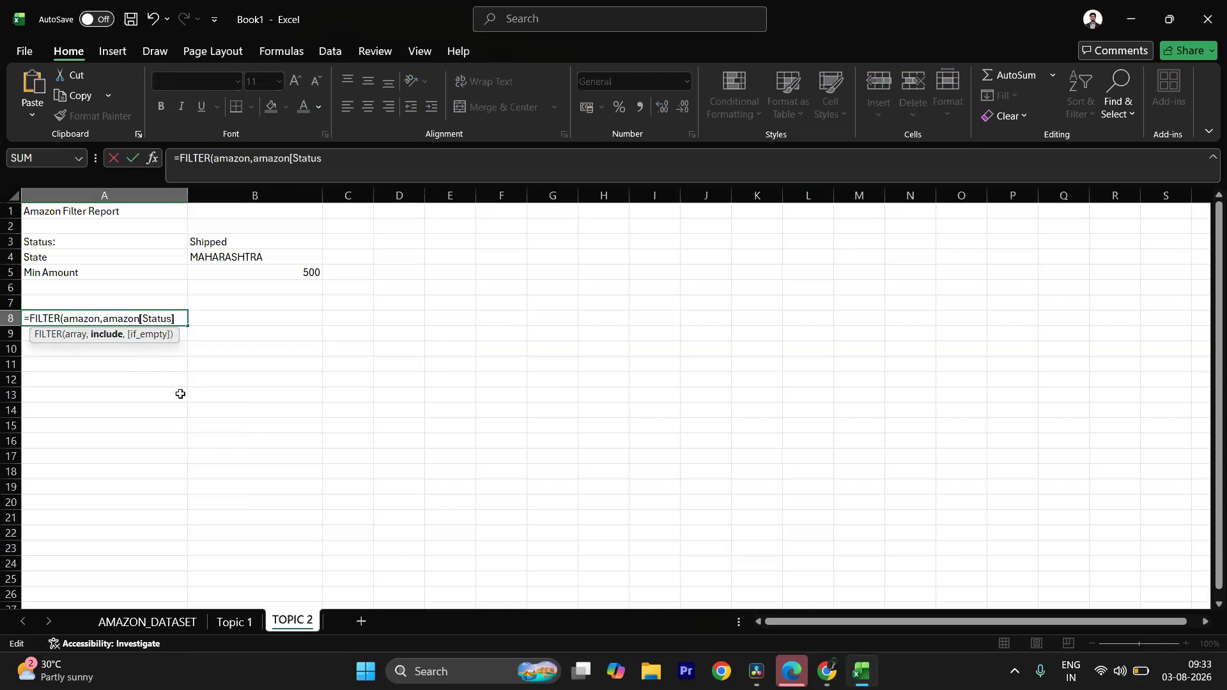
{"action": "type", "text": "]=\"Shipped\")"}
{"action": "key", "text": "Return"}
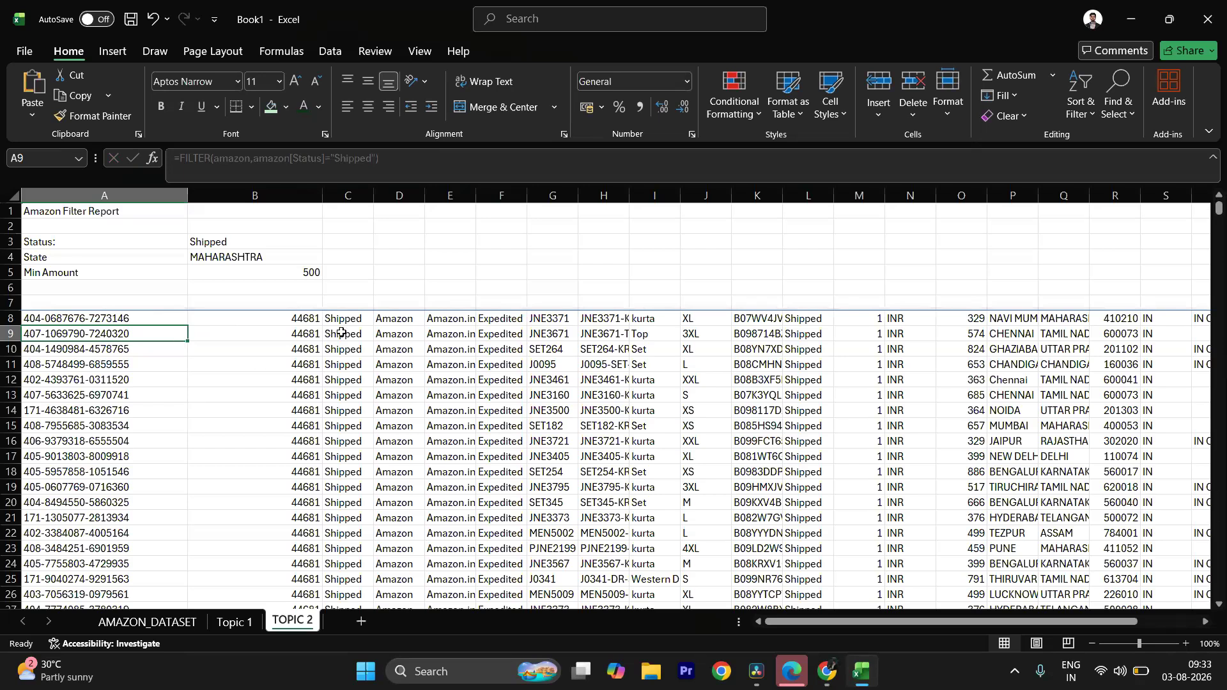
Step: Check the Status values in column C of the filtered results against the FILTER formula in A8
{"action": "left_click_drag", "start_coordinate": [343, 319], "coordinate": [350, 639]}
{"action": "scroll", "coordinate": [326, 523], "scroll_direction": "down", "scroll_amount": 10}
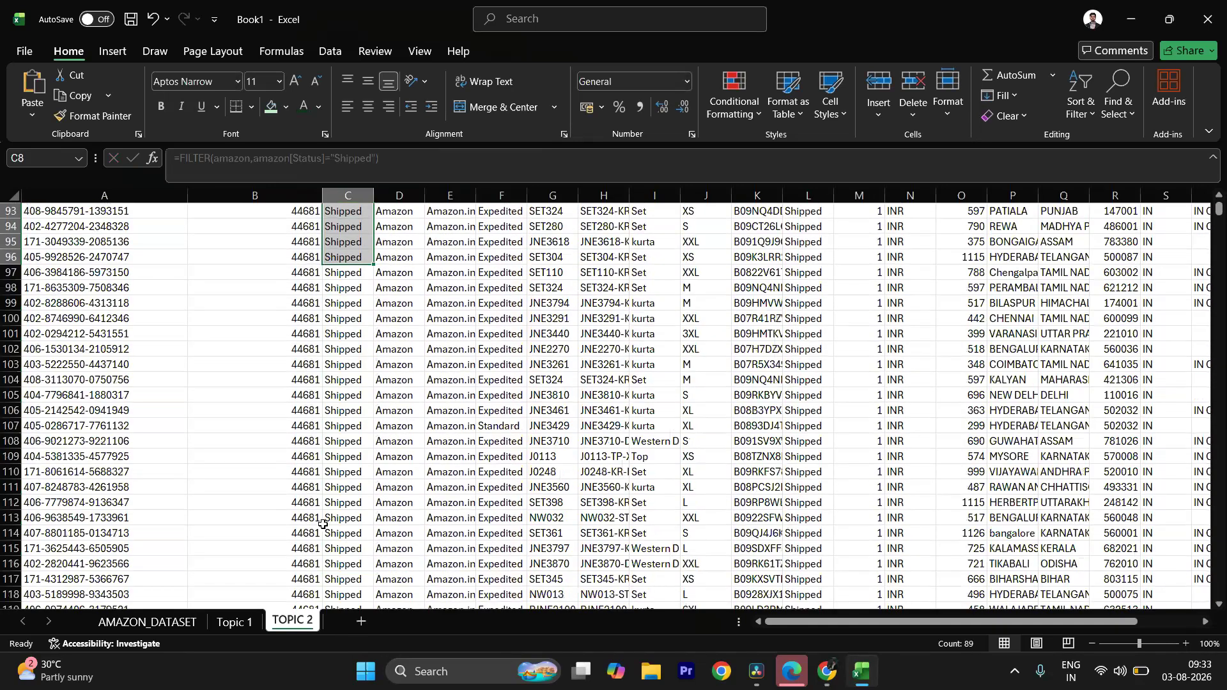
{"action": "scroll", "coordinate": [330, 522], "scroll_direction": "up", "scroll_amount": 13}
{"action": "scroll", "coordinate": [331, 523], "scroll_direction": "up", "scroll_amount": 20}
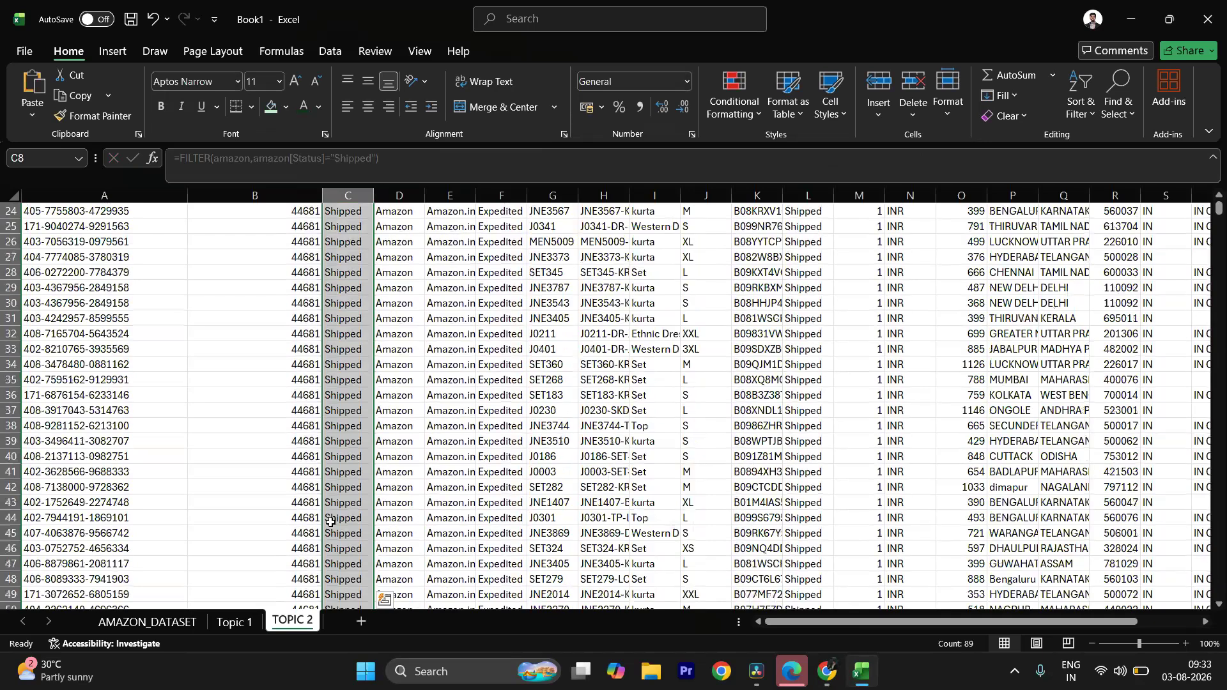
{"action": "left_click", "coordinate": [330, 457]}
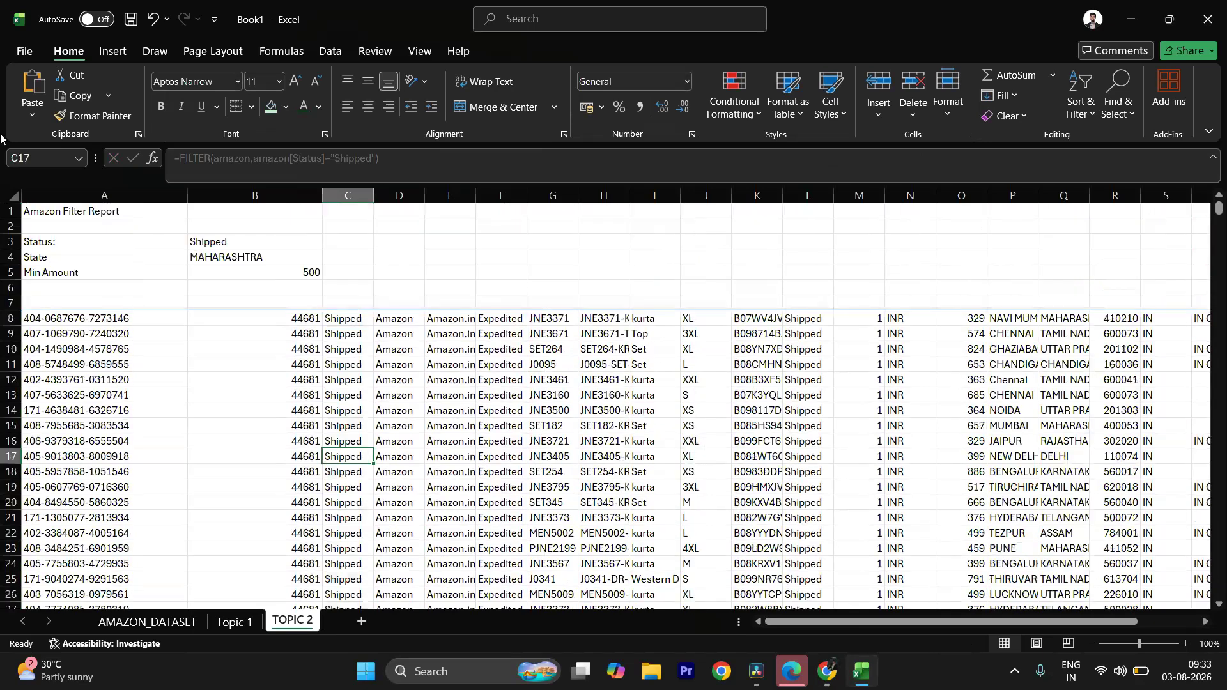
{"action": "left_click", "coordinate": [55, 318]}
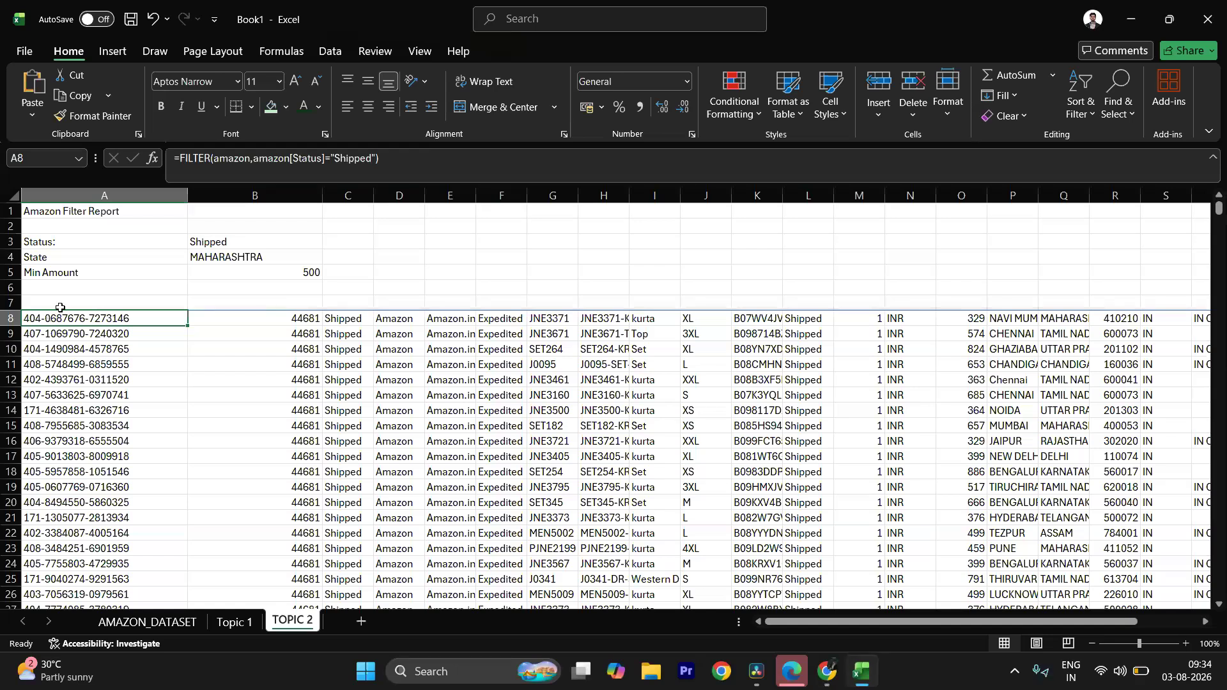
{"action": "left_click_drag", "start_coordinate": [350, 320], "coordinate": [403, 578]}
{"action": "left_click", "coordinate": [378, 486]}
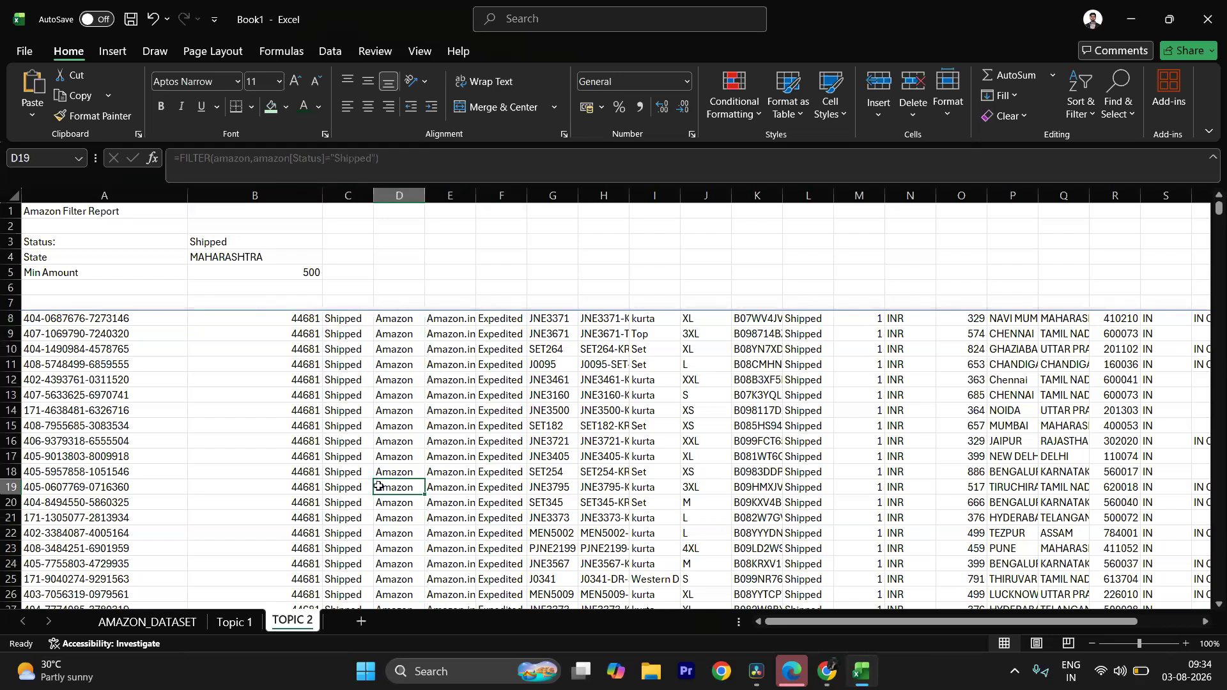
{"action": "left_click", "coordinate": [142, 320]}
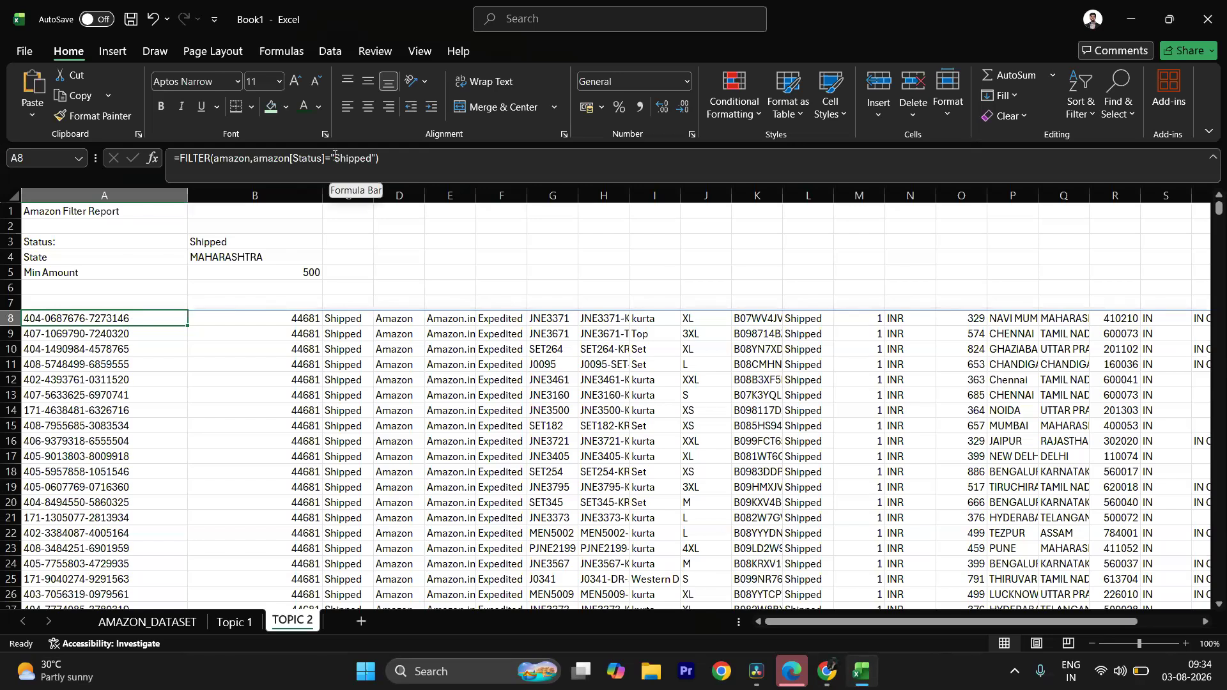
Step: Replace the "Shipped" text in the A8 FILTER formula with a reference to the status cell B3
{"action": "left_click_drag", "start_coordinate": [331, 158], "coordinate": [372, 156]}
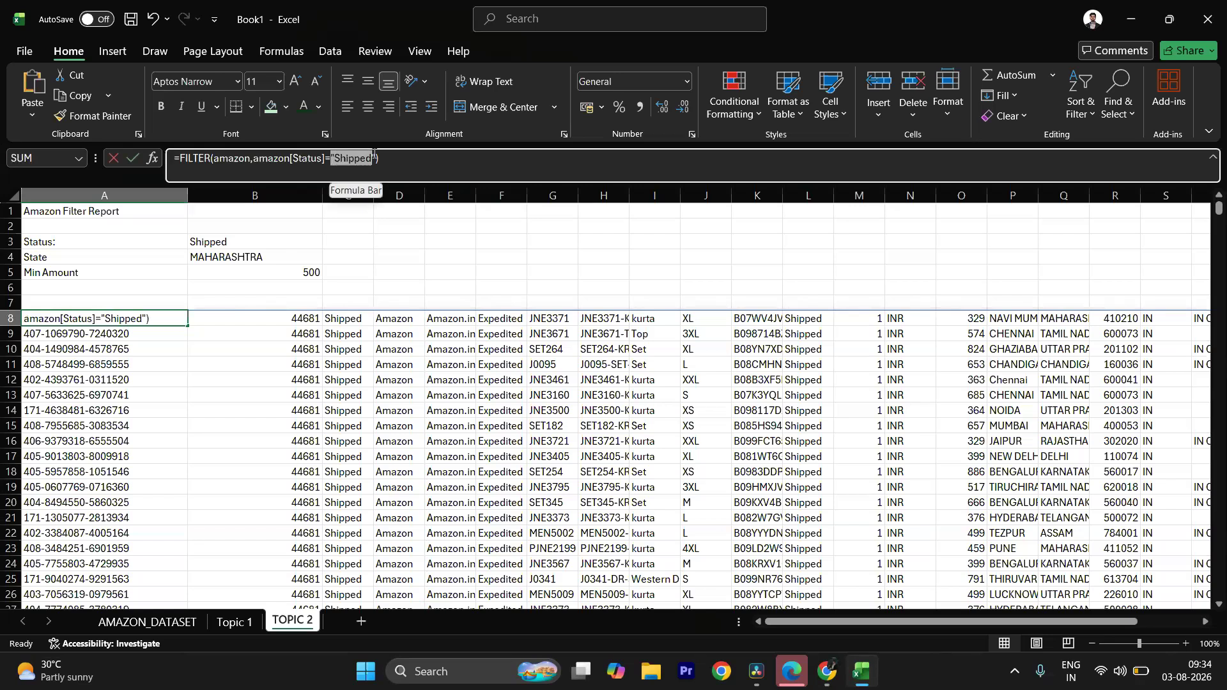
{"action": "key", "text": "BackSpace"}
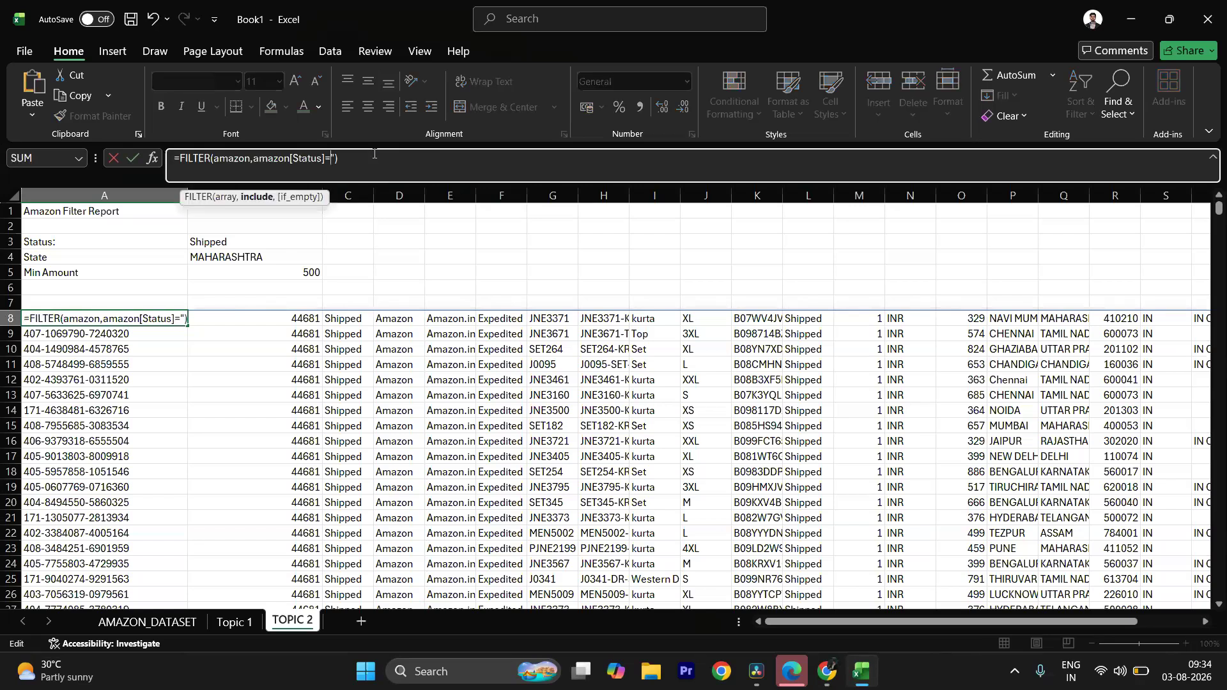
{"action": "key", "text": "Delete"}
{"action": "left_click", "coordinate": [222, 239]}
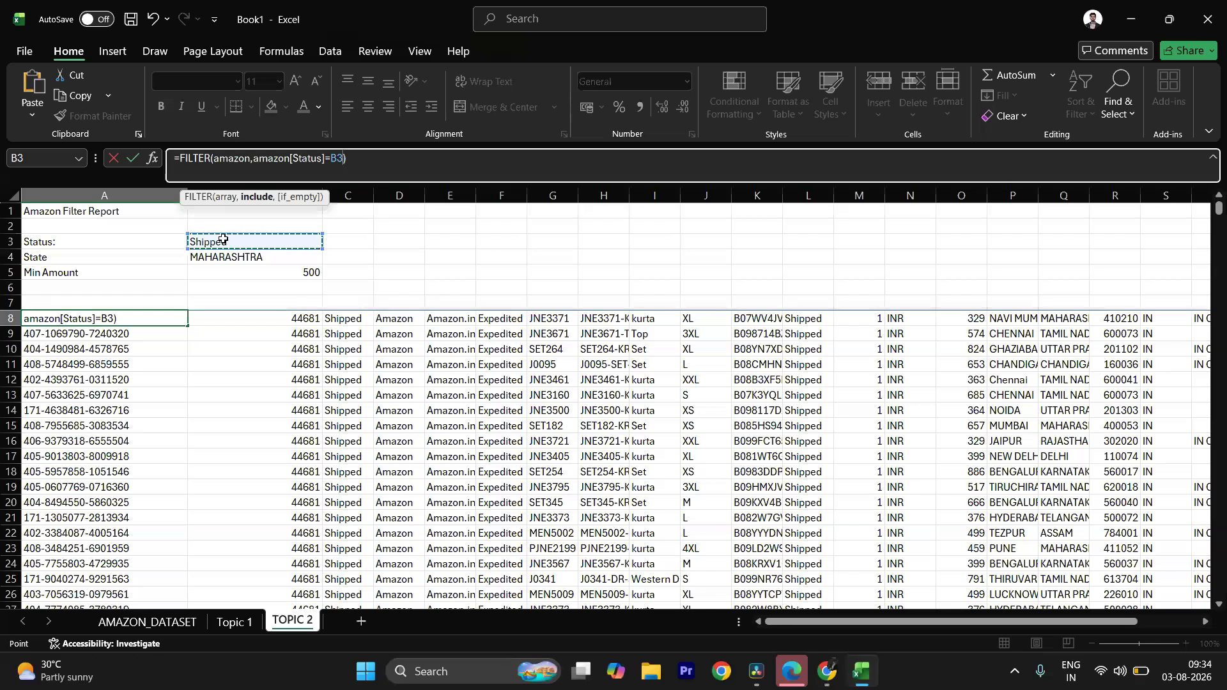
{"action": "key", "text": "Return"}
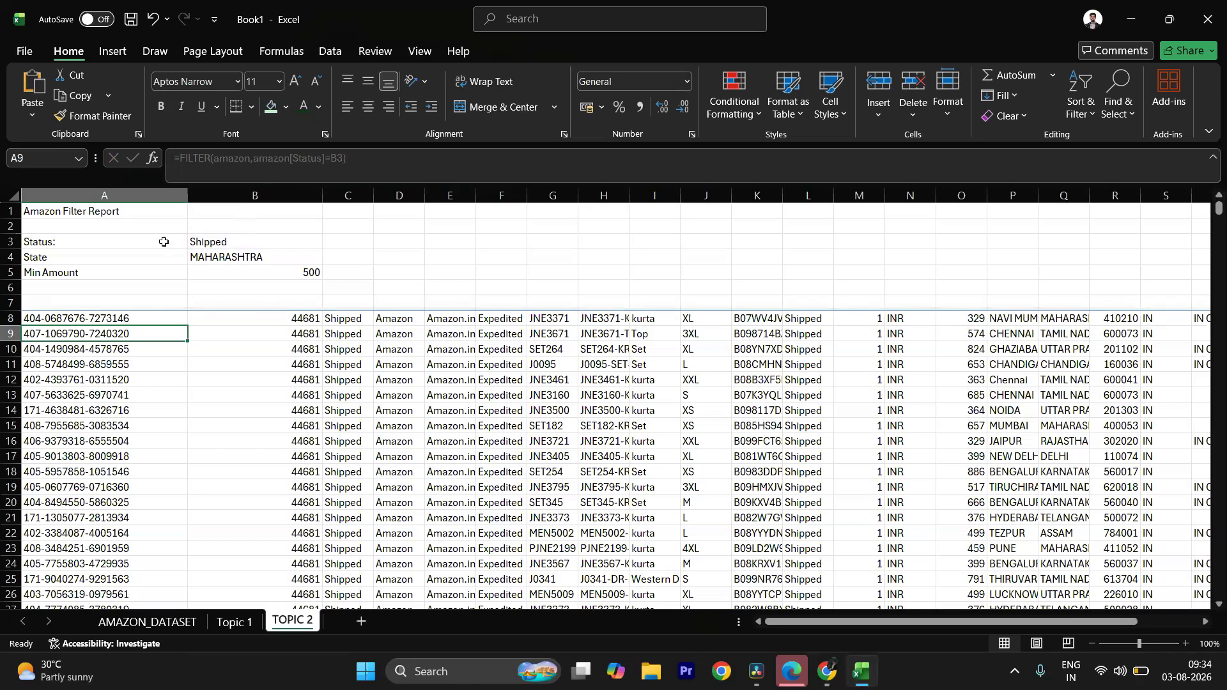
Step: Extend the A8 formula with a state condition: =FILTER(amazon,(amazon[Status]=B3)*(amazon[State]=B4))
{"action": "double_click", "coordinate": [150, 319]}
{"action": "double_click", "coordinate": [150, 319]}
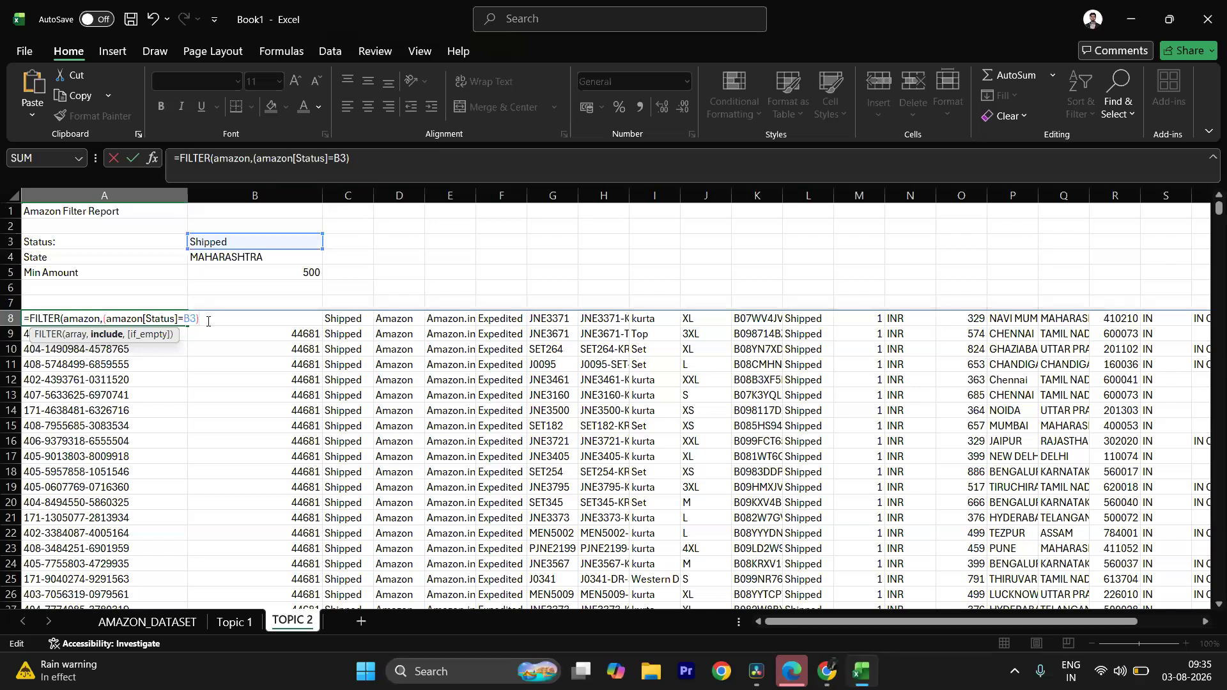
{"action": "type", "text": "*(ama"}
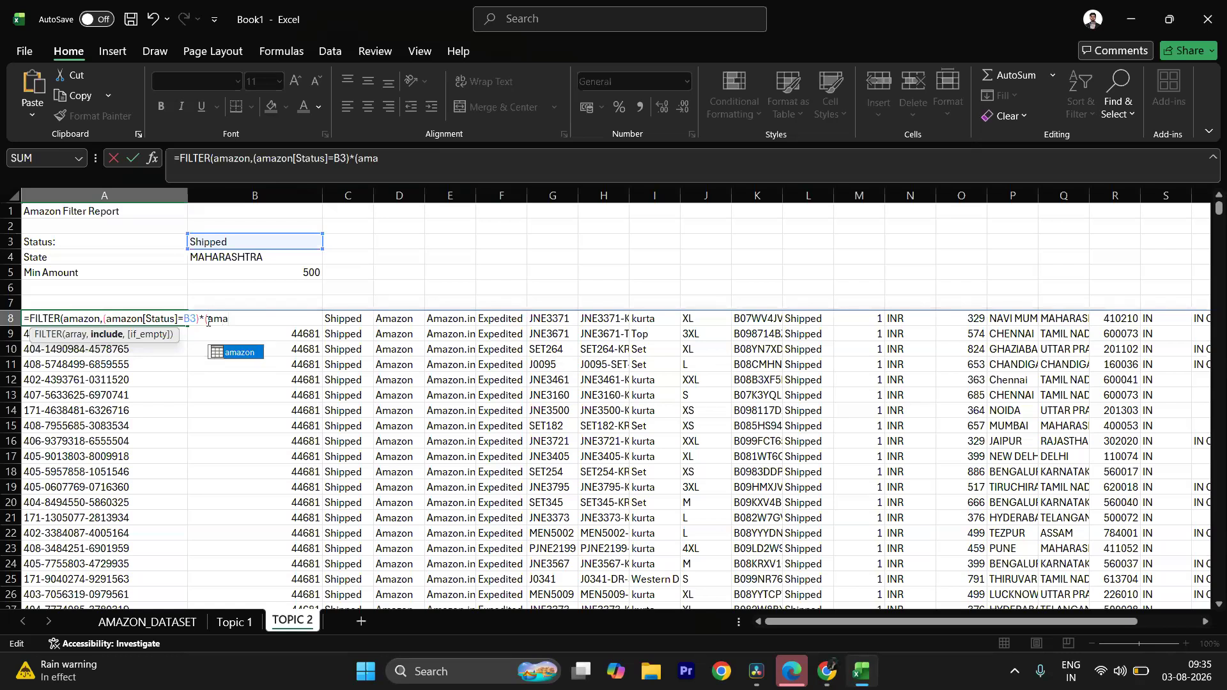
{"action": "double_click", "coordinate": [235, 353]}
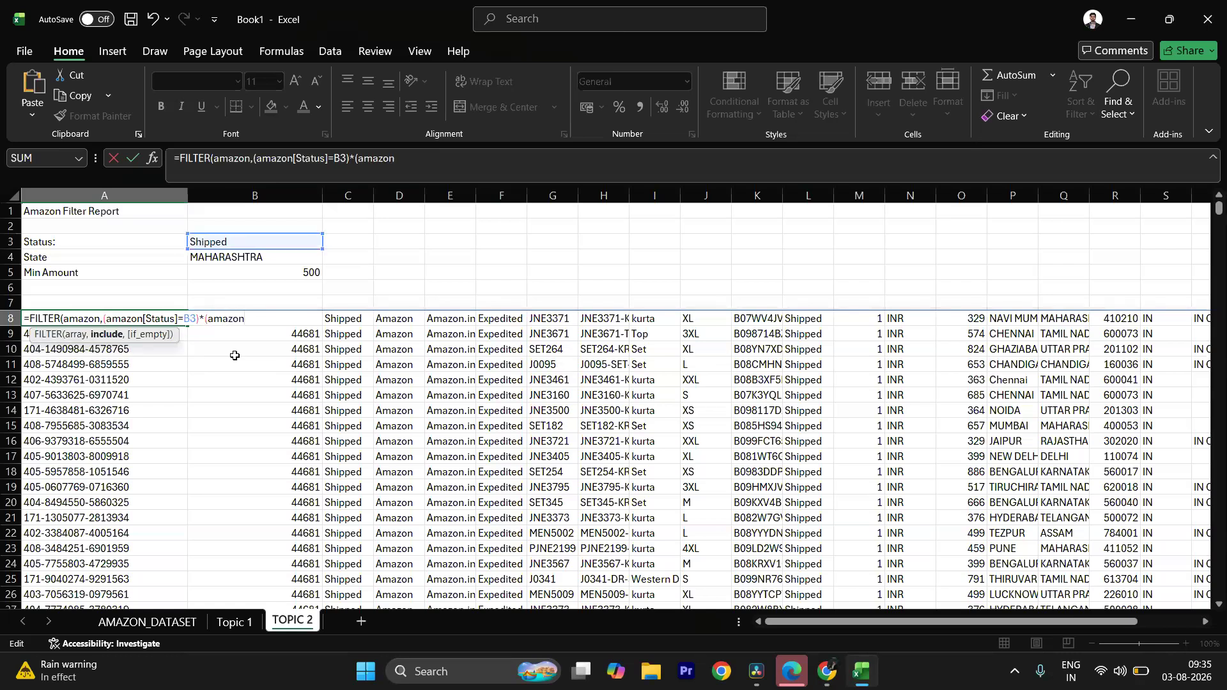
{"action": "type", "text": "["}
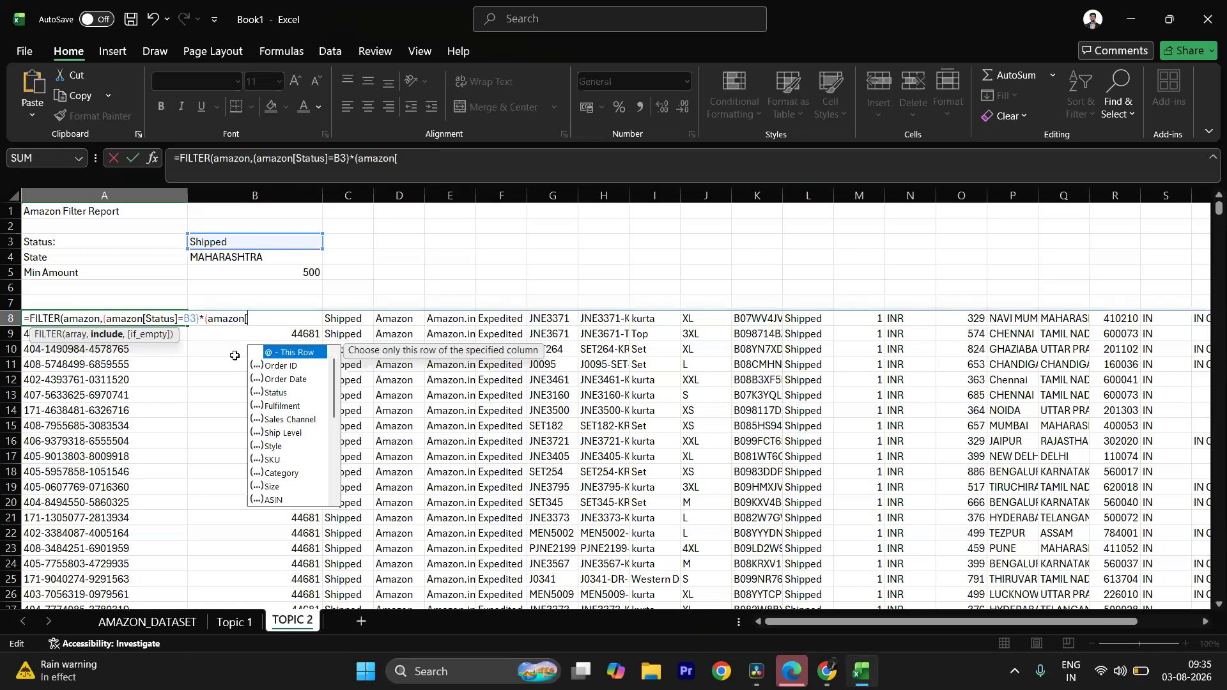
{"action": "type", "text": "state"}
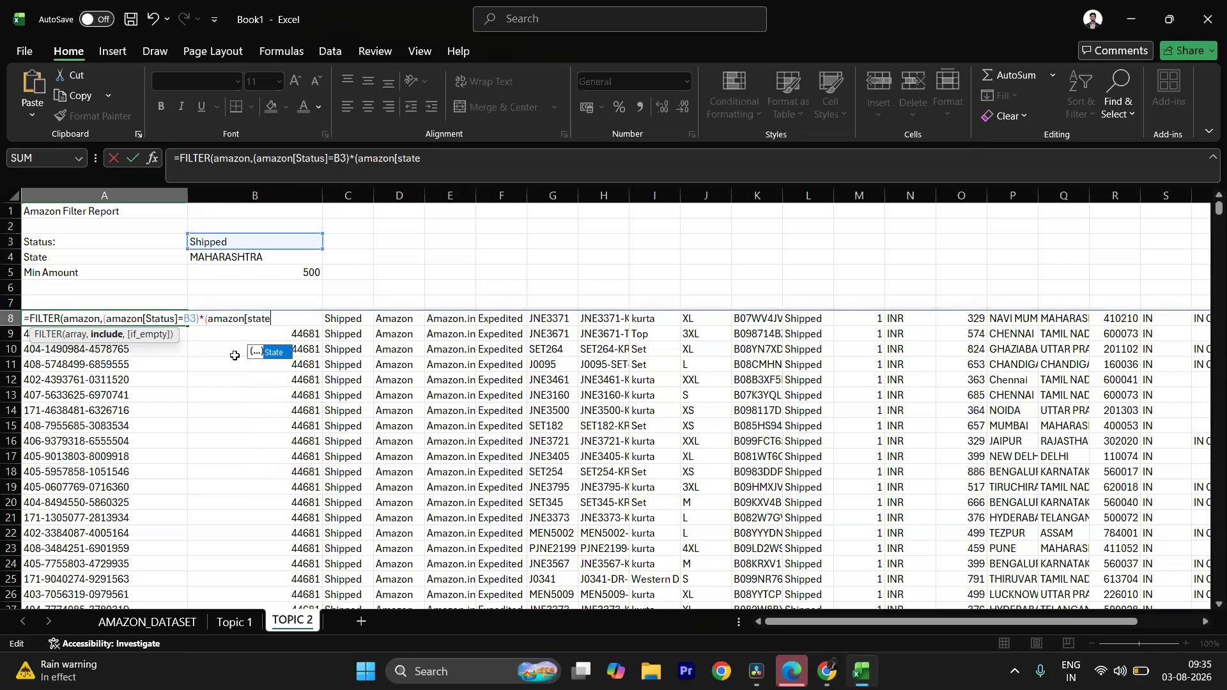
{"action": "type", "text": "]="}
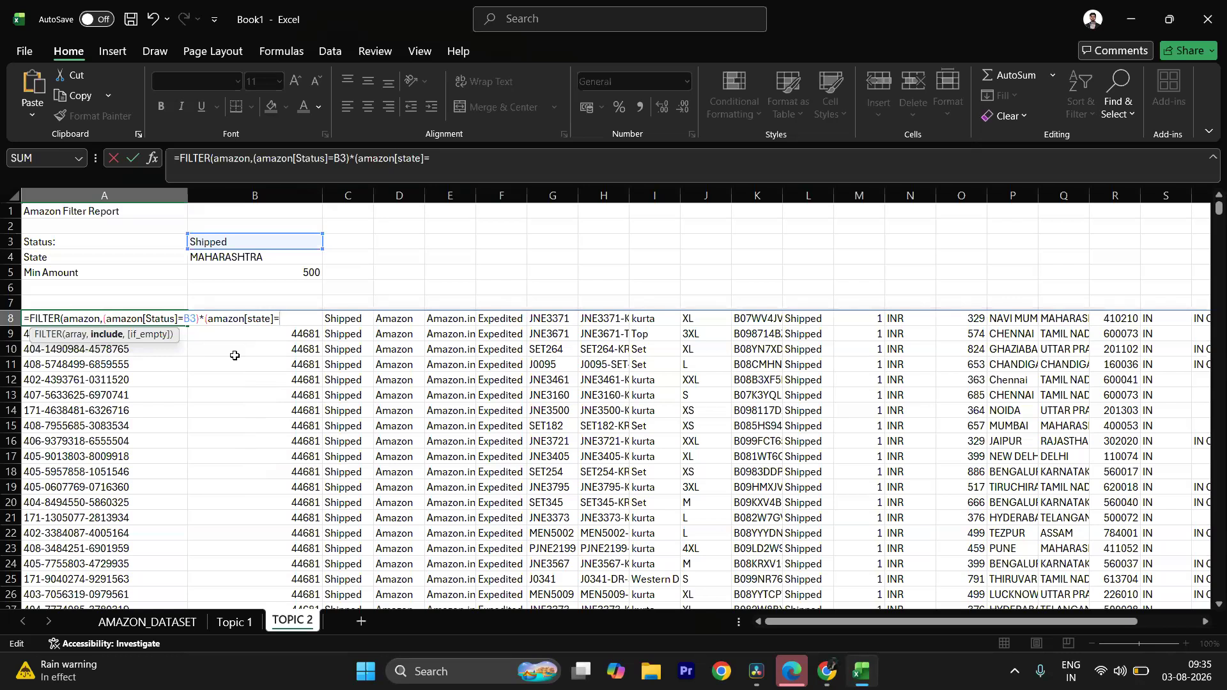
{"action": "left_click", "coordinate": [236, 261]}
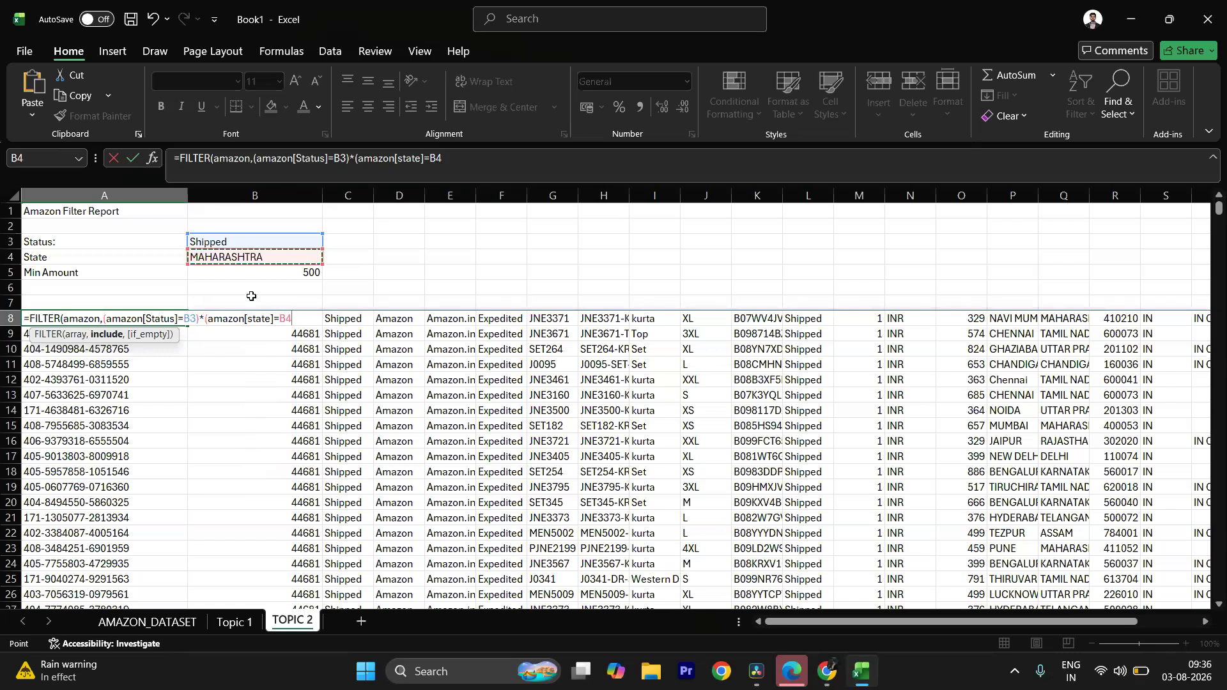
{"action": "type", "text": ")"}
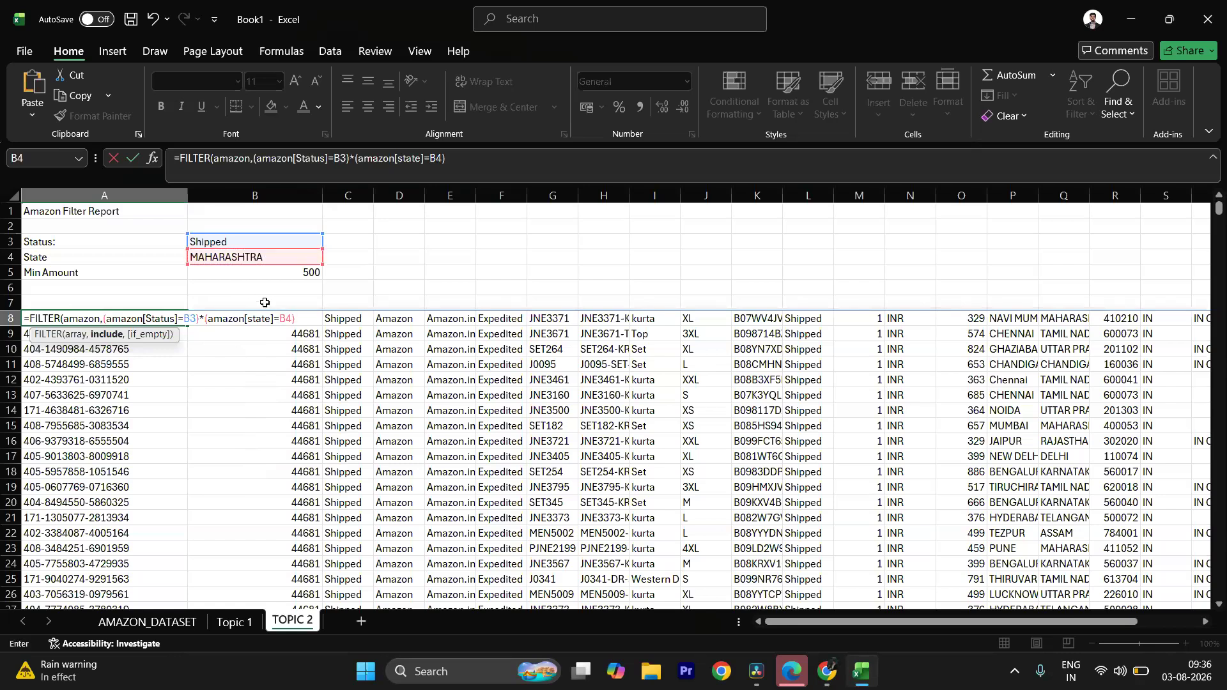
{"action": "type", "text": ")"}
{"action": "key", "text": "Return"}
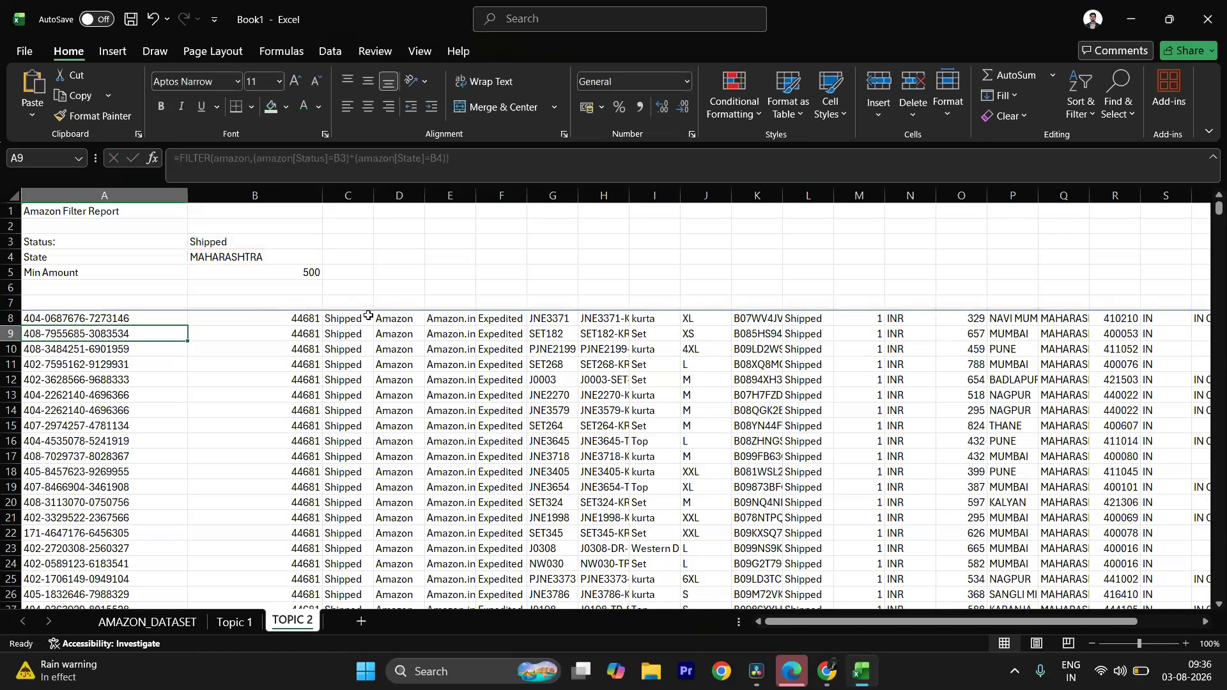
Step: Widen column Q to show the full state names in the filtered results
{"action": "left_click", "coordinate": [141, 316]}
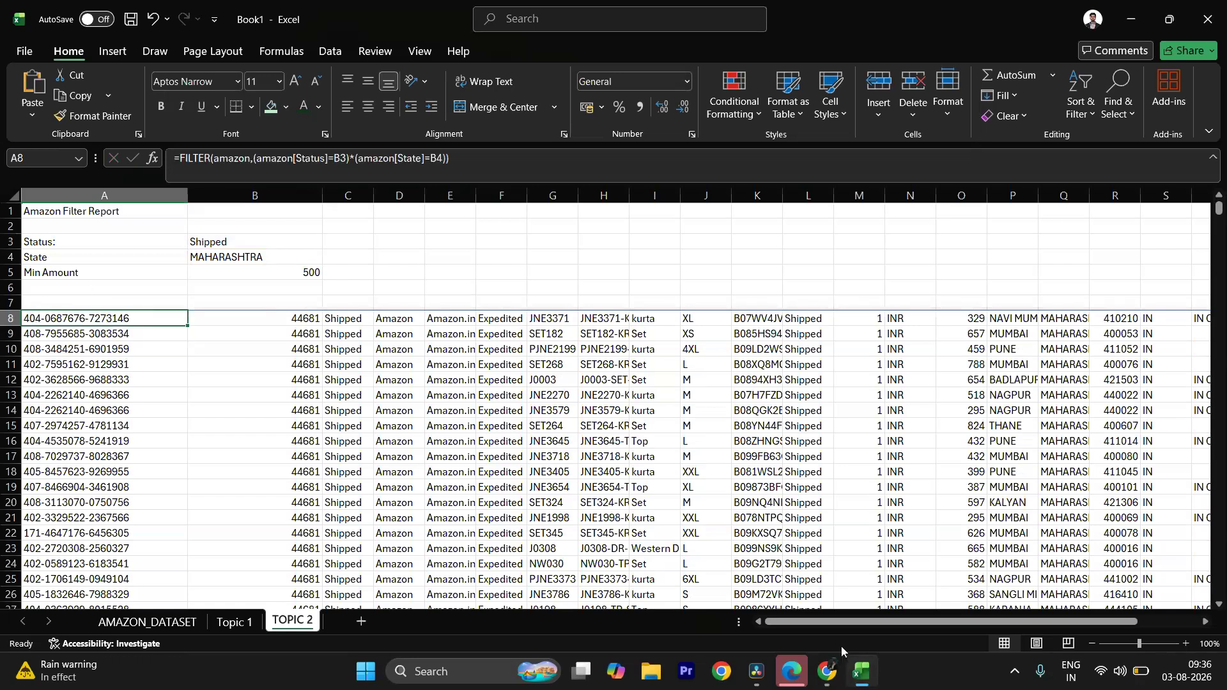
{"action": "left_click_drag", "start_coordinate": [827, 628], "coordinate": [888, 628]}
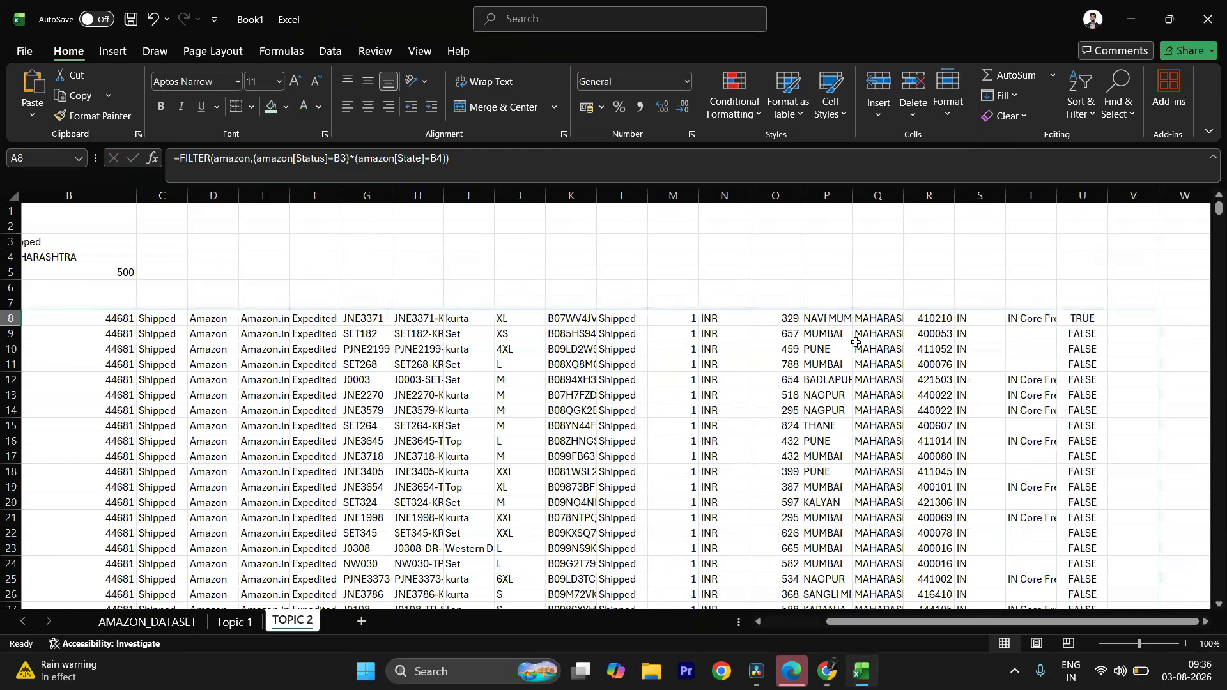
{"action": "left_click_drag", "start_coordinate": [903, 190], "coordinate": [975, 190]}
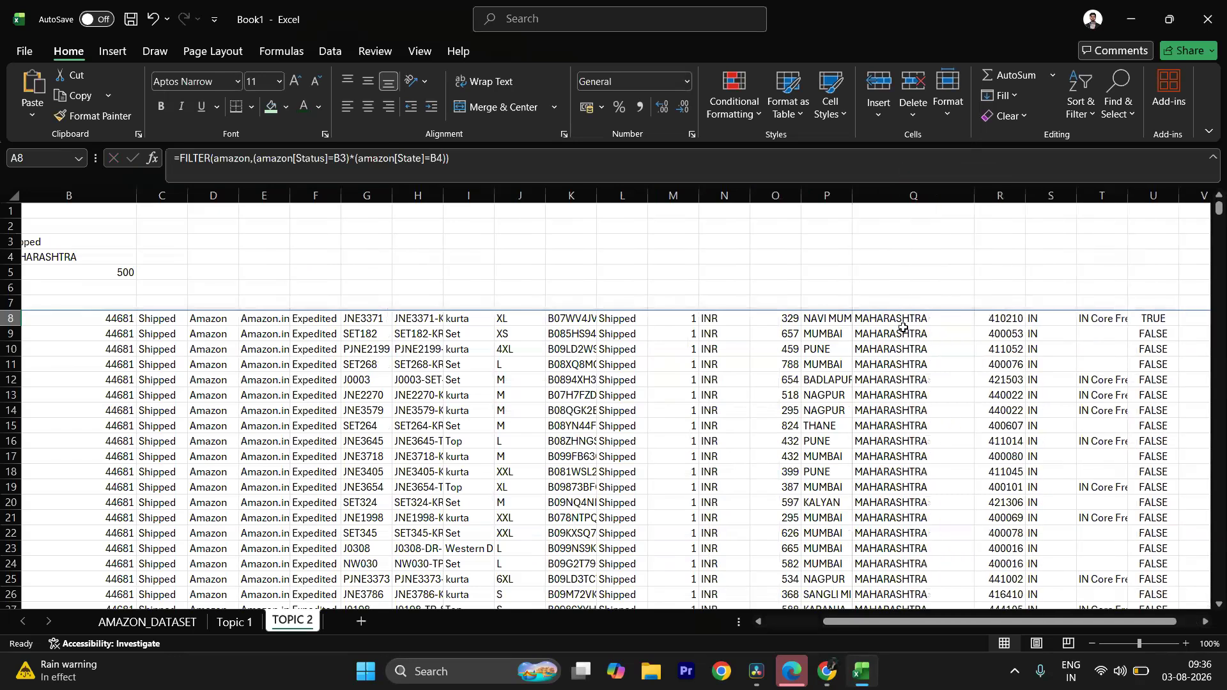
{"action": "left_click_drag", "start_coordinate": [935, 621], "coordinate": [850, 627]}
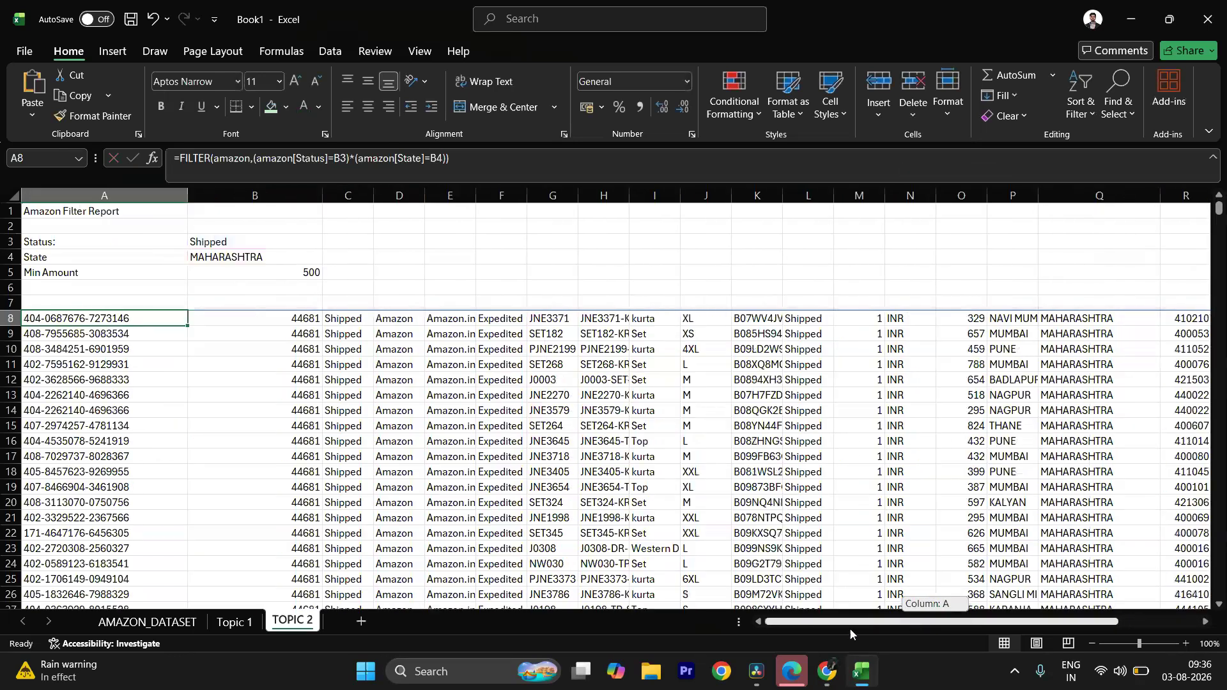
Step: Add the third condition *(amazon[Amount]>500) to the include argument of the FILTER formula in A8
{"action": "double_click", "coordinate": [150, 323]}
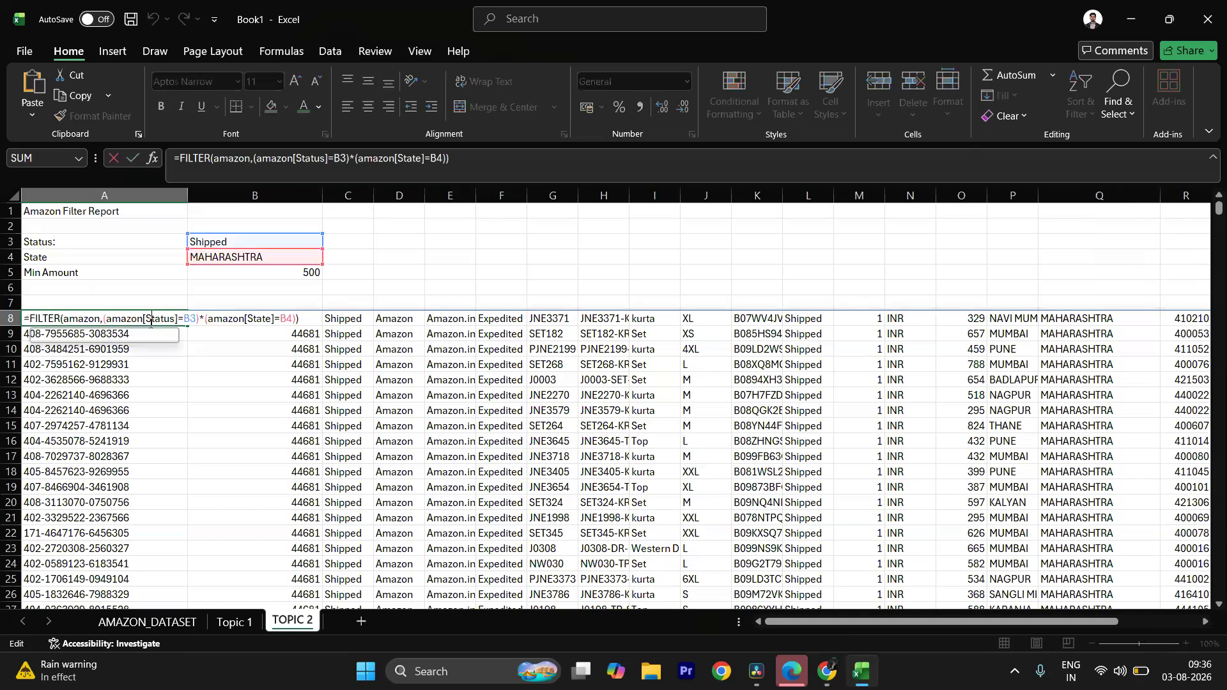
{"action": "left_click", "coordinate": [296, 319]}
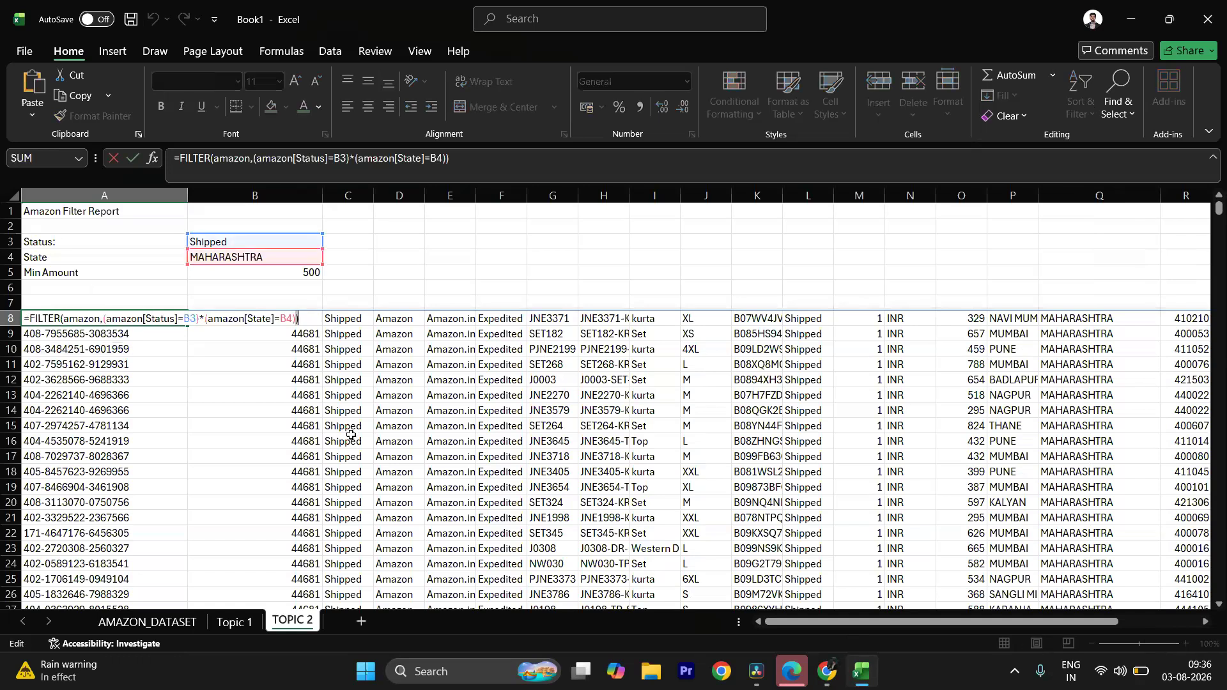
{"action": "left_click", "coordinate": [294, 323]}
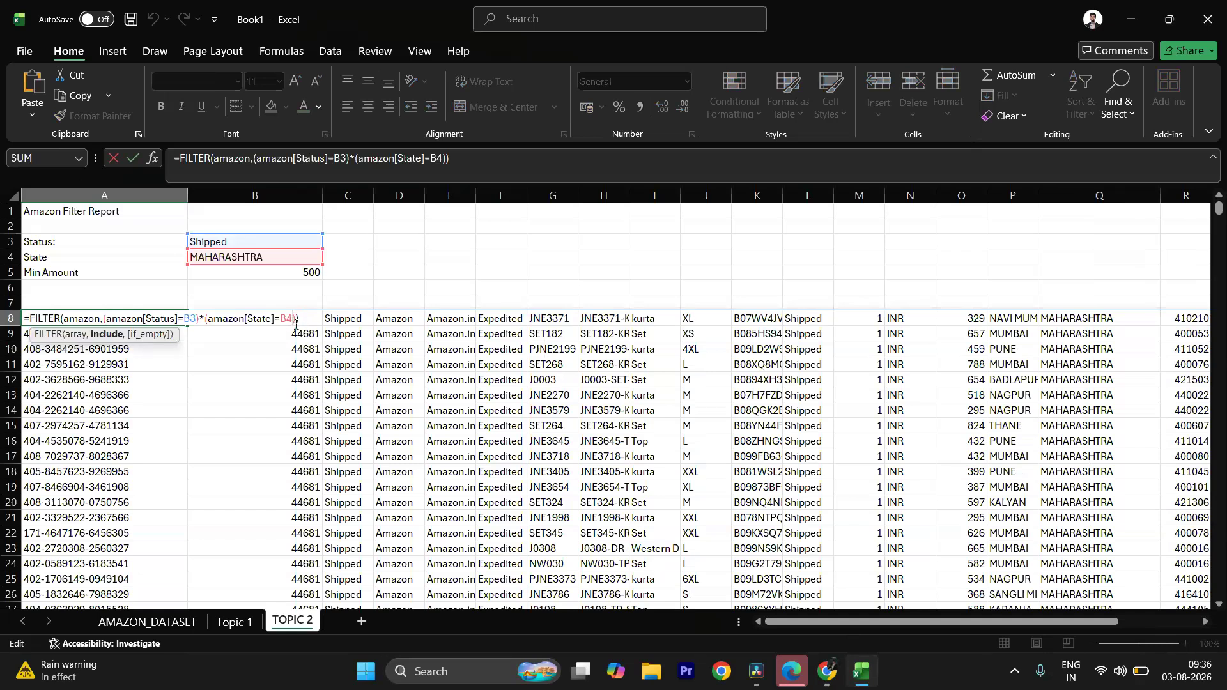
{"action": "type", "text": "*"}
{"action": "type", "text": "(ama"}
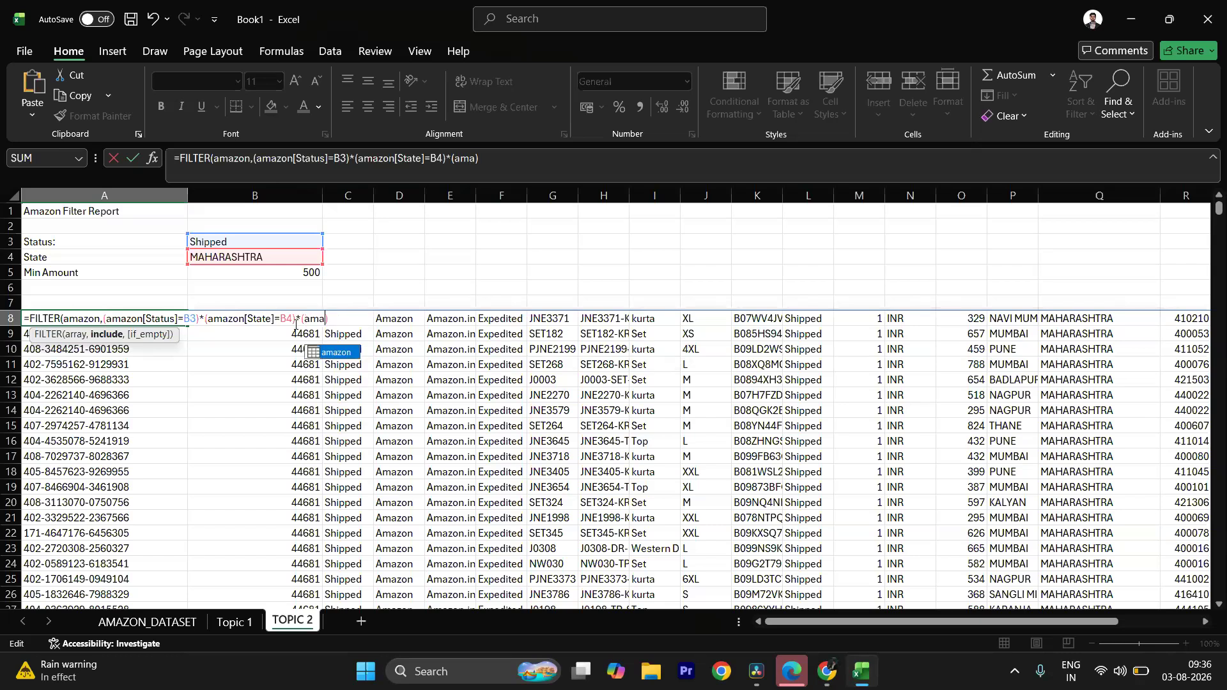
{"action": "type", "text": "zon["}
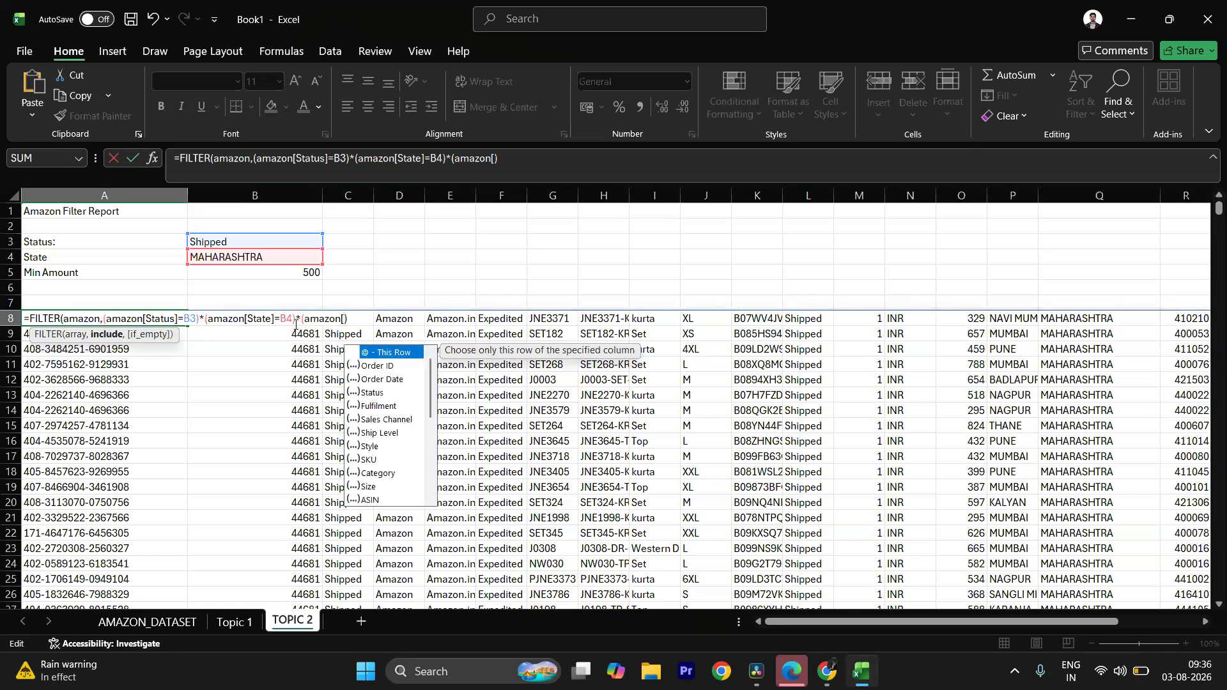
{"action": "type", "text": "am"}
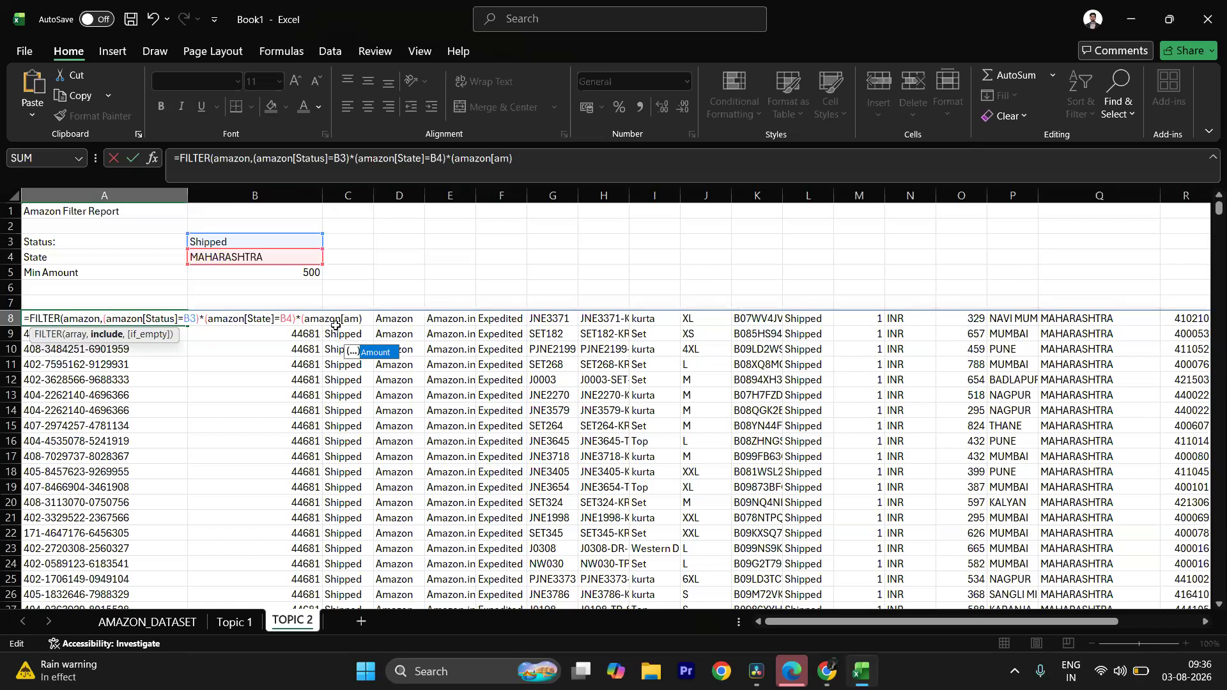
{"action": "double_click", "coordinate": [362, 353]}
{"action": "type", "text": "])"}
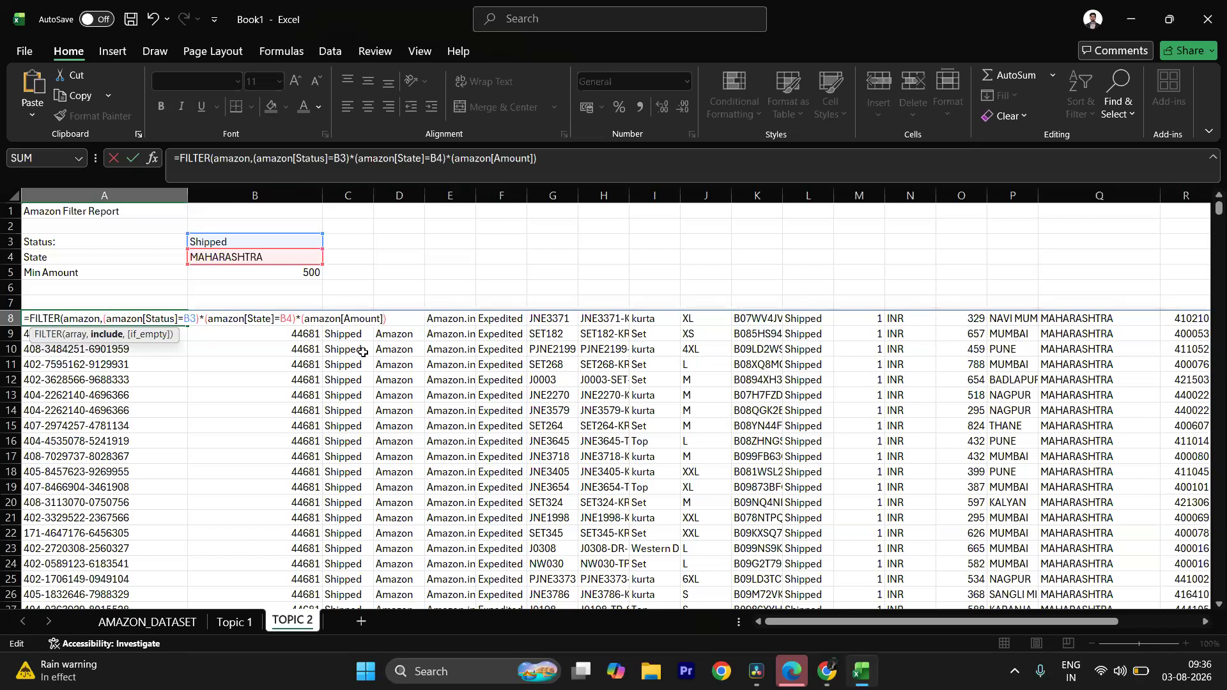
{"action": "type", "text": ">500)"}
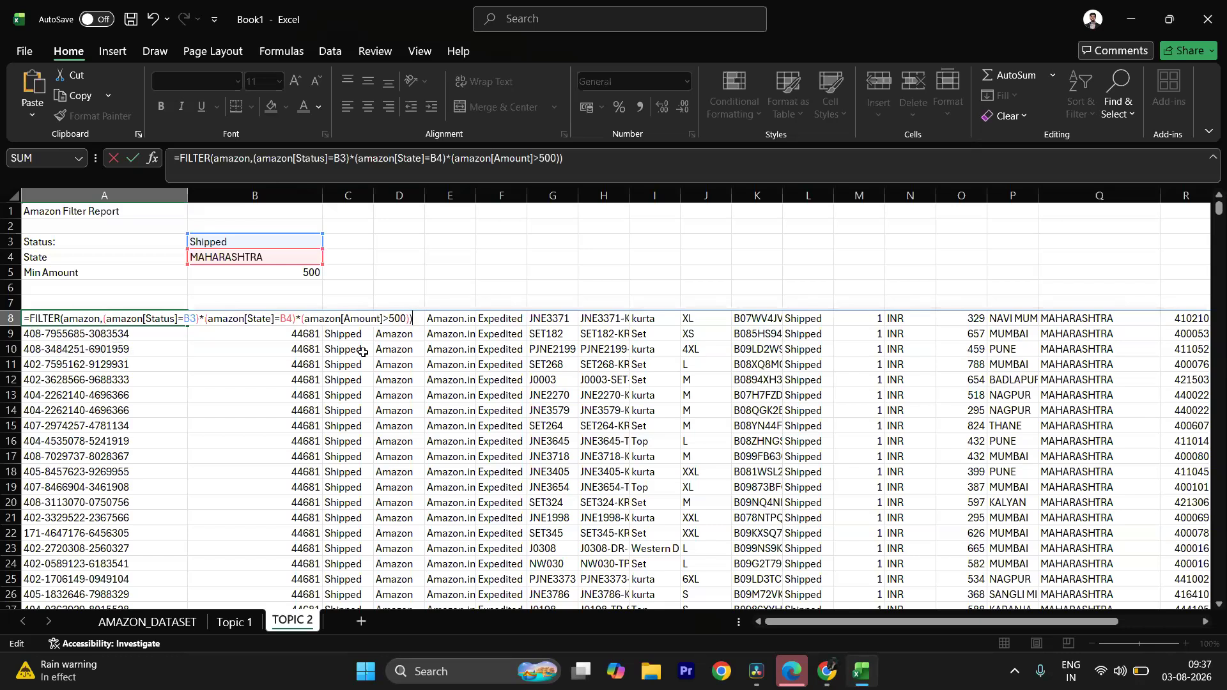
{"action": "key", "text": "Return"}
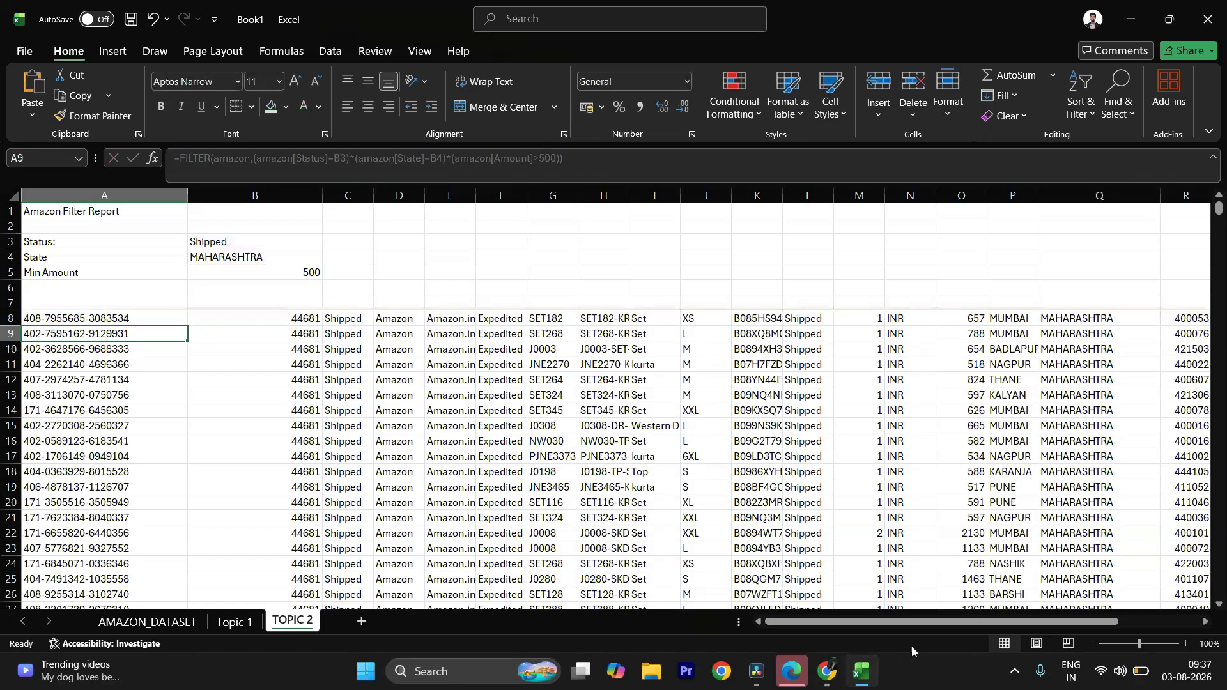
Step: Check the Amount values in column O of the filtered results against the minimum amount
{"action": "left_click_drag", "start_coordinate": [895, 626], "coordinate": [985, 623]}
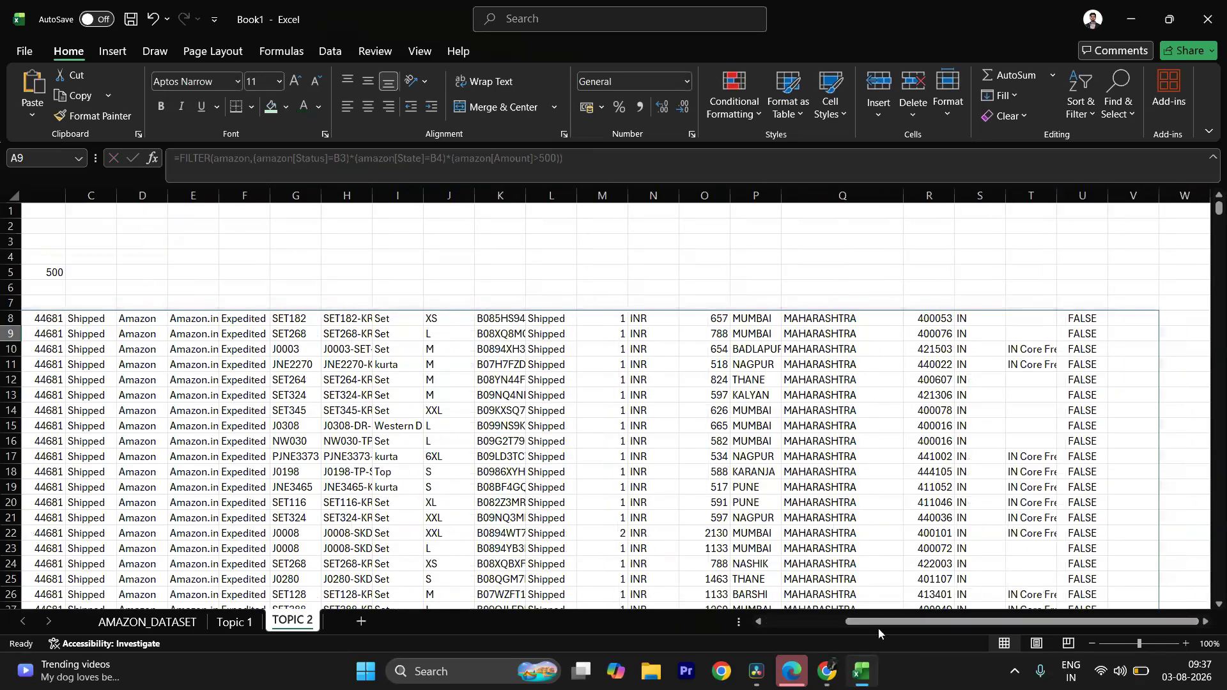
{"action": "scroll", "coordinate": [792, 374], "scroll_direction": "left", "scroll_amount": 1}
{"action": "left_click", "coordinate": [760, 322]}
{"action": "left_click_drag", "start_coordinate": [759, 322], "coordinate": [760, 555]}
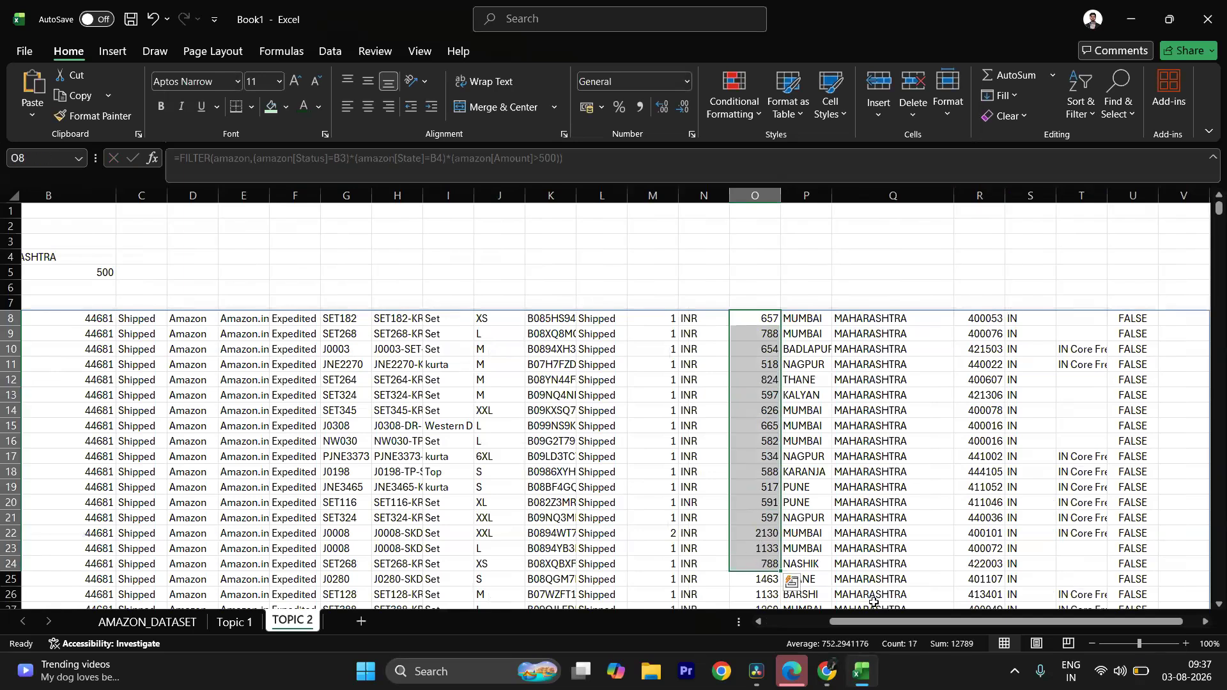
{"action": "left_click_drag", "start_coordinate": [872, 624], "coordinate": [807, 625]}
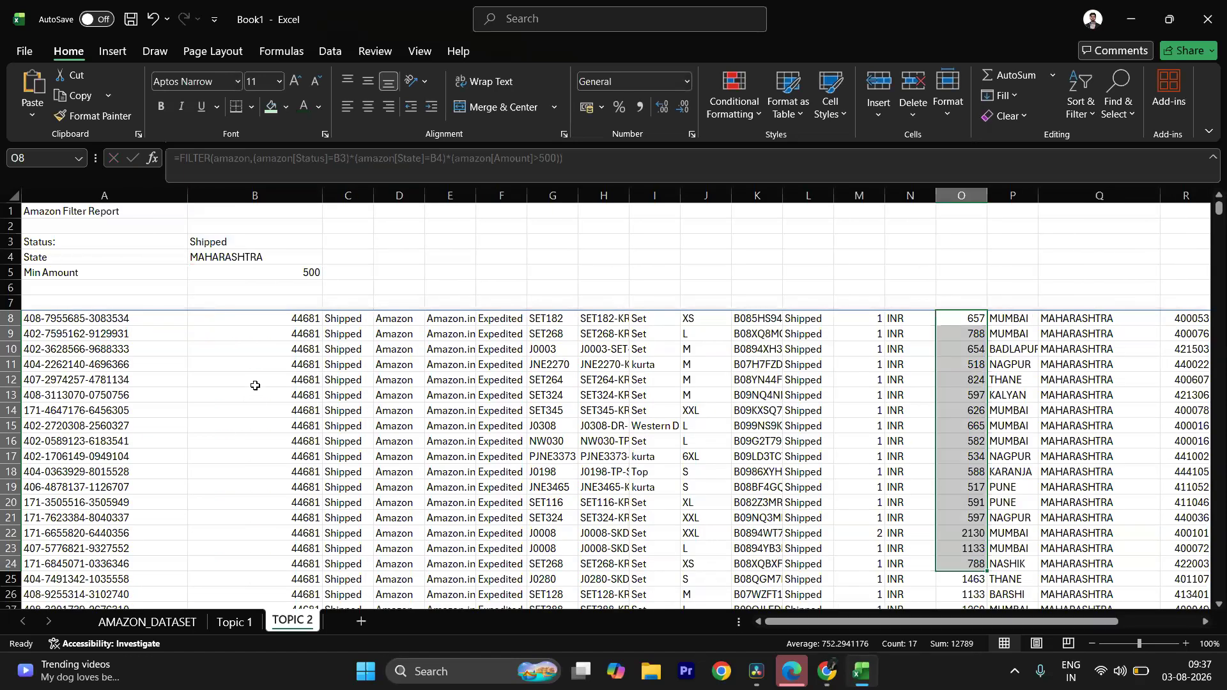
Step: Replace the fixed 500 in the Amount condition of the A8 formula with a reference to B5
{"action": "left_click", "coordinate": [288, 322]}
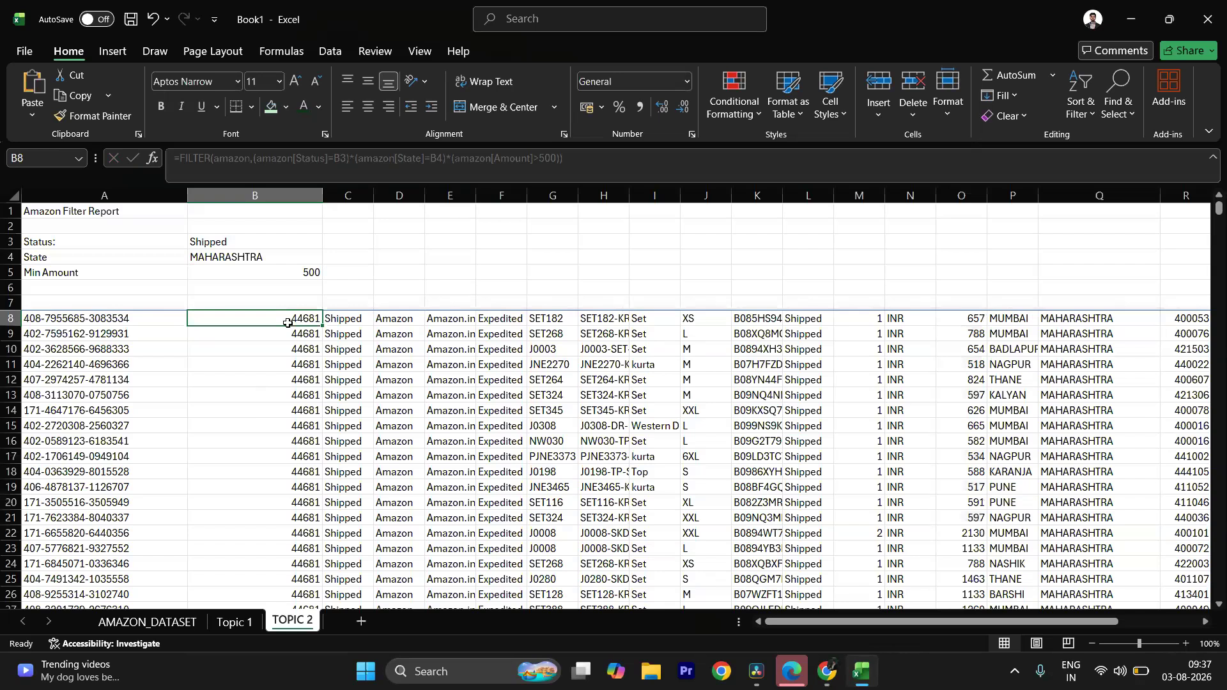
{"action": "left_click", "coordinate": [169, 323]}
{"action": "double_click", "coordinate": [170, 323]}
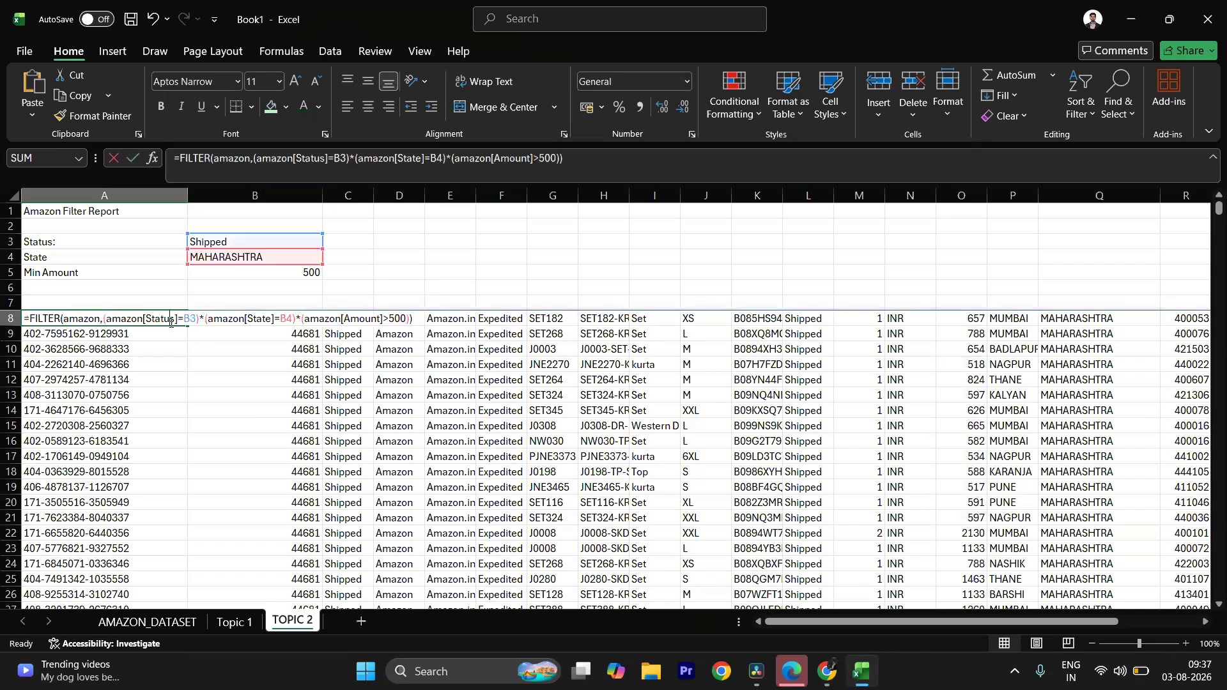
{"action": "left_click_drag", "start_coordinate": [390, 319], "coordinate": [407, 317]}
{"action": "key", "text": "BackSpace"}
{"action": "left_click", "coordinate": [304, 274]}
{"action": "key", "text": "Return"}
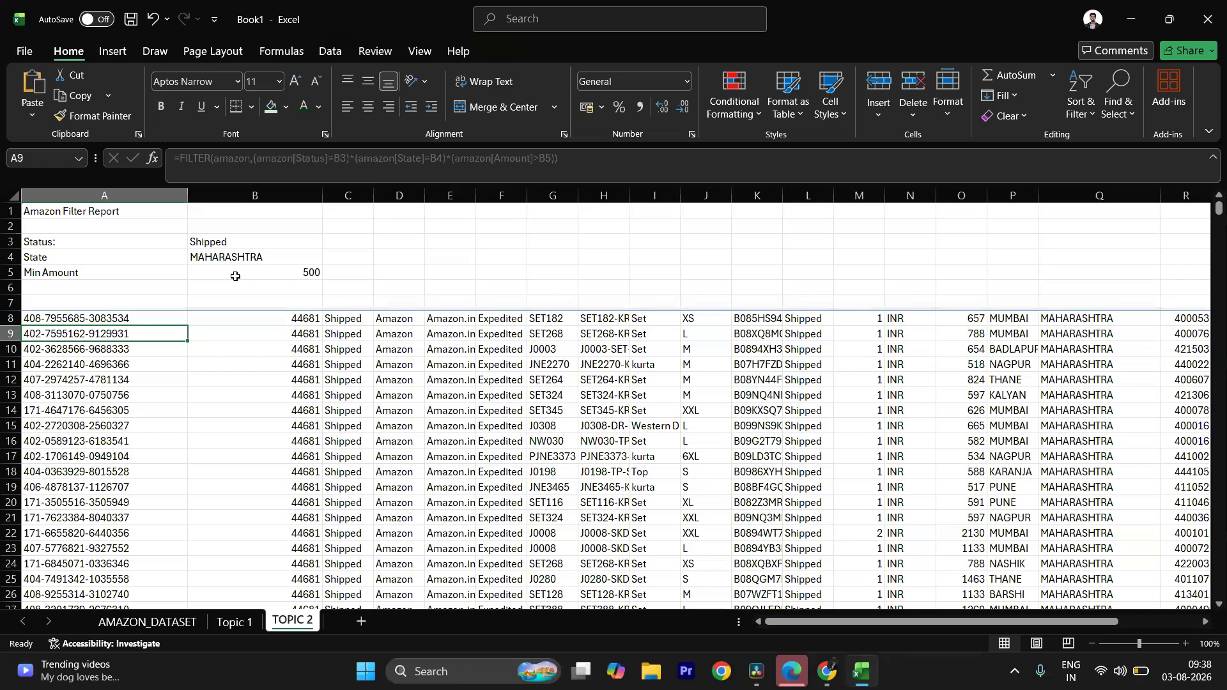
Step: Review which criteria cells the FILTER formula in A8 refers to
{"action": "double_click", "coordinate": [171, 320]}
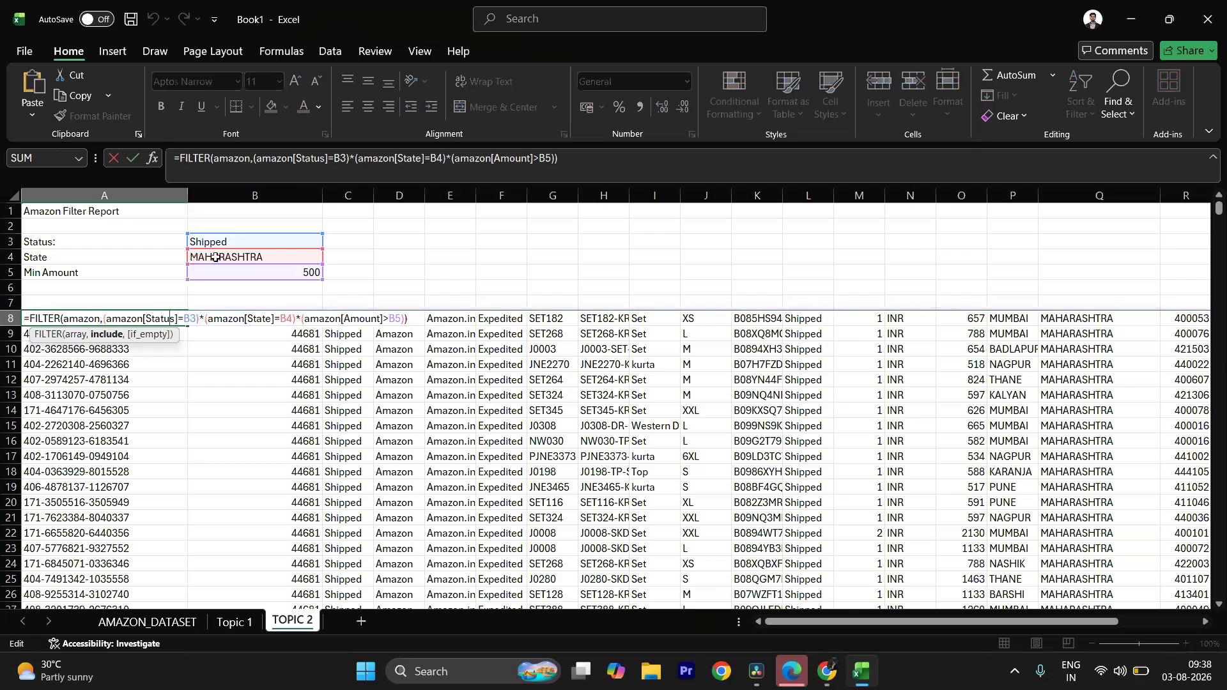
{"action": "left_click", "coordinate": [253, 256]}
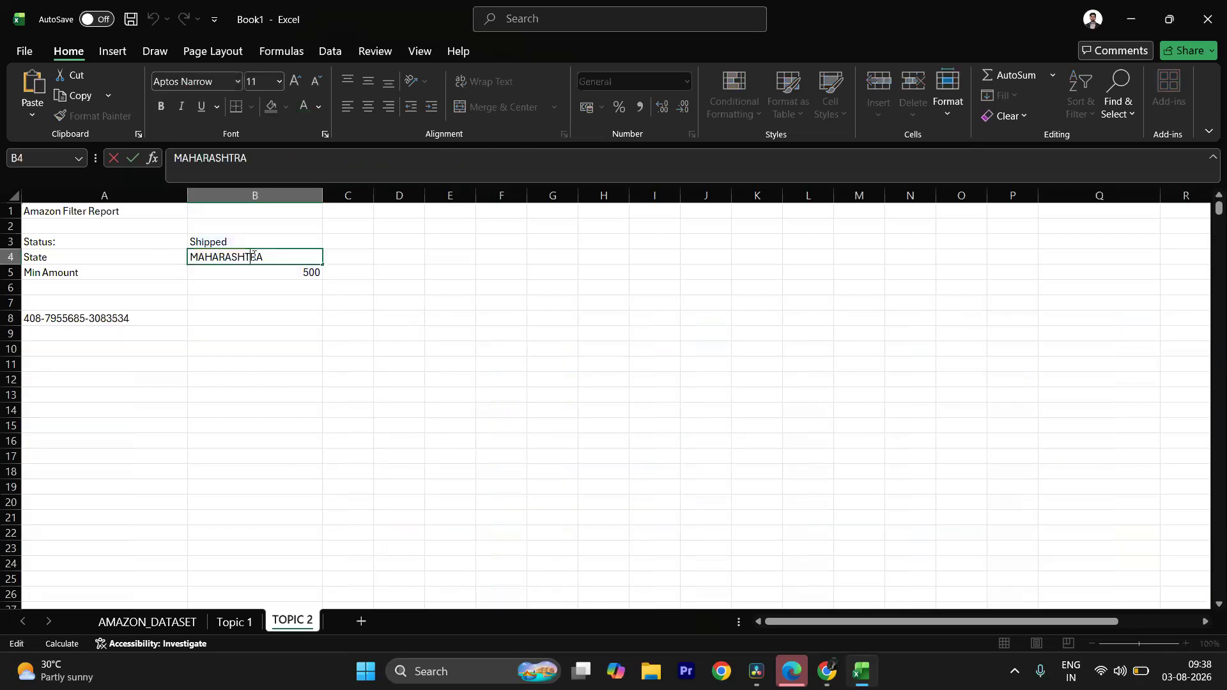
{"action": "left_click", "coordinate": [146, 318]}
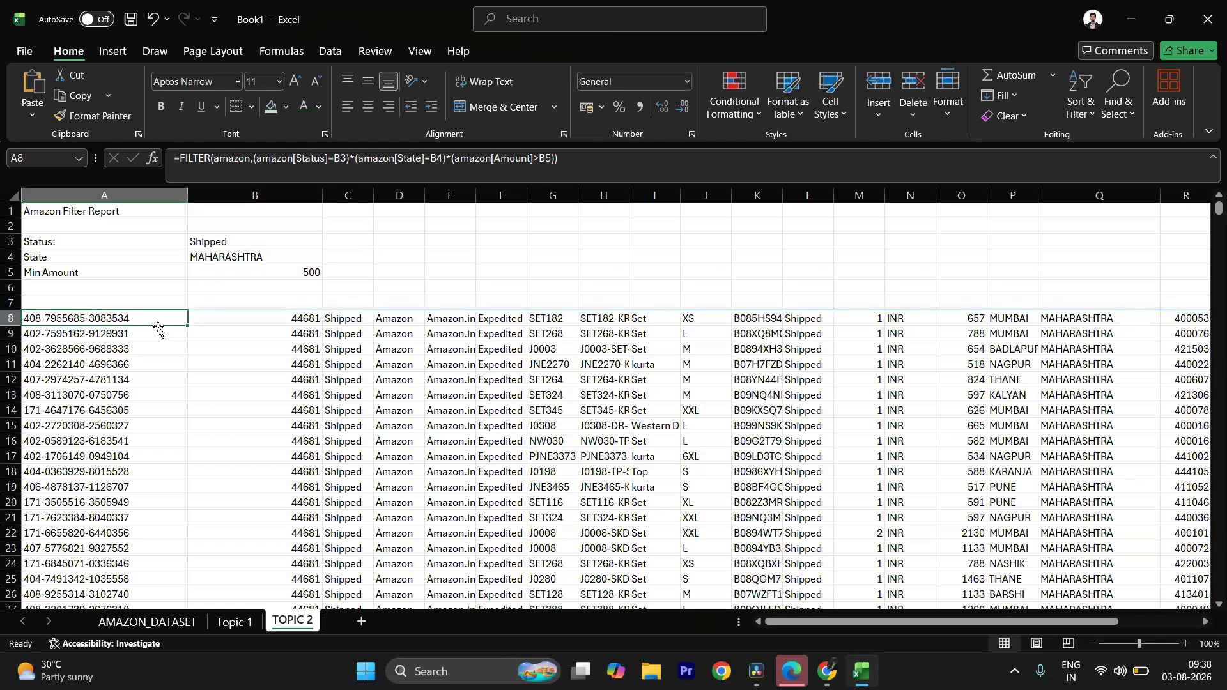
Step: Copy the state name in B4, then replace it with China to test a state with no orders
{"action": "double_click", "coordinate": [228, 258]}
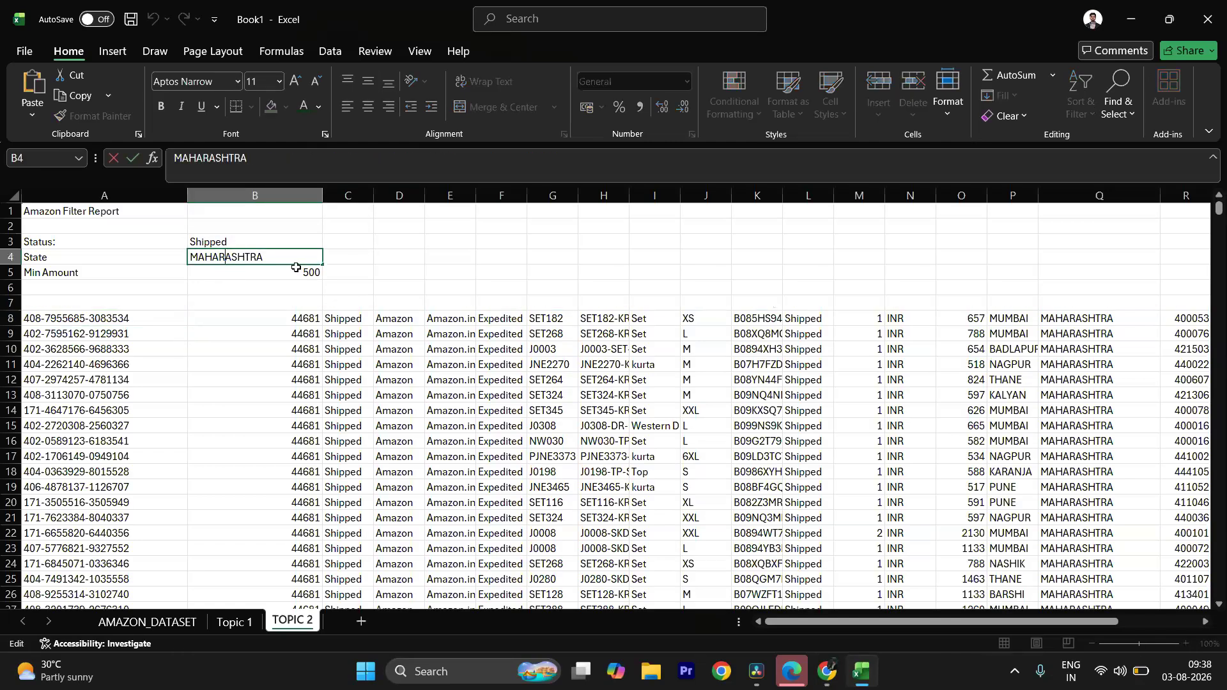
{"action": "left_click_drag", "start_coordinate": [272, 257], "coordinate": [192, 259]}
{"action": "key", "text": "ctrl+c"}
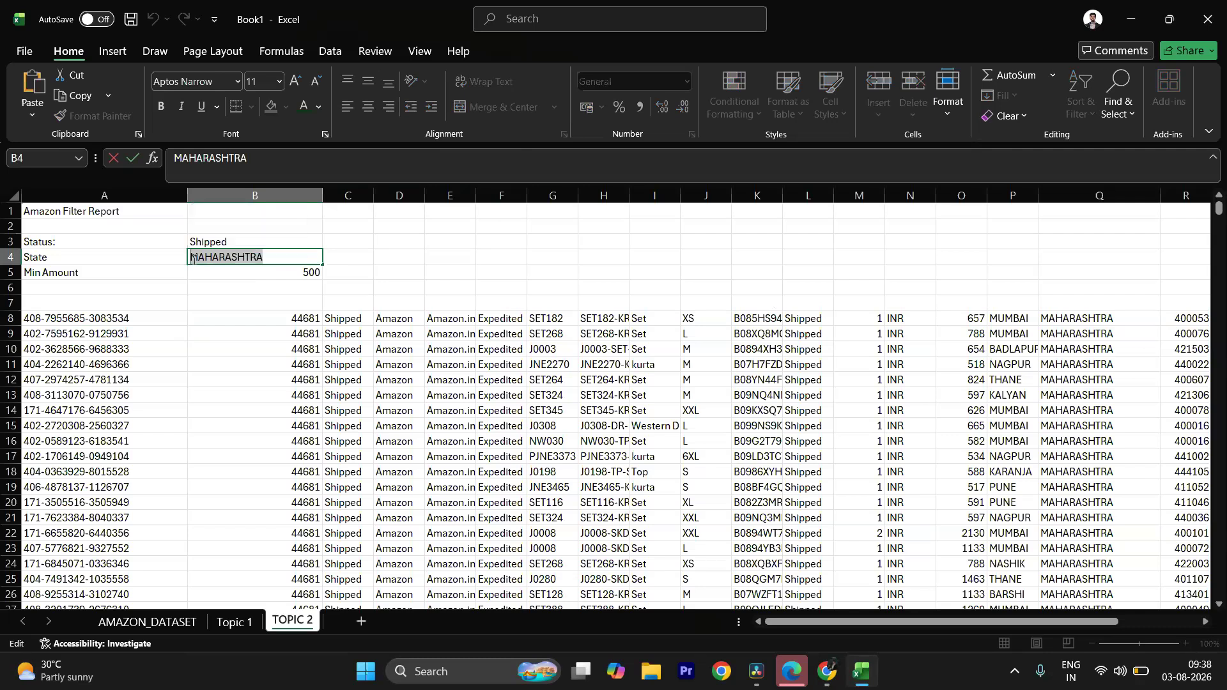
{"action": "type", "text": "C"}
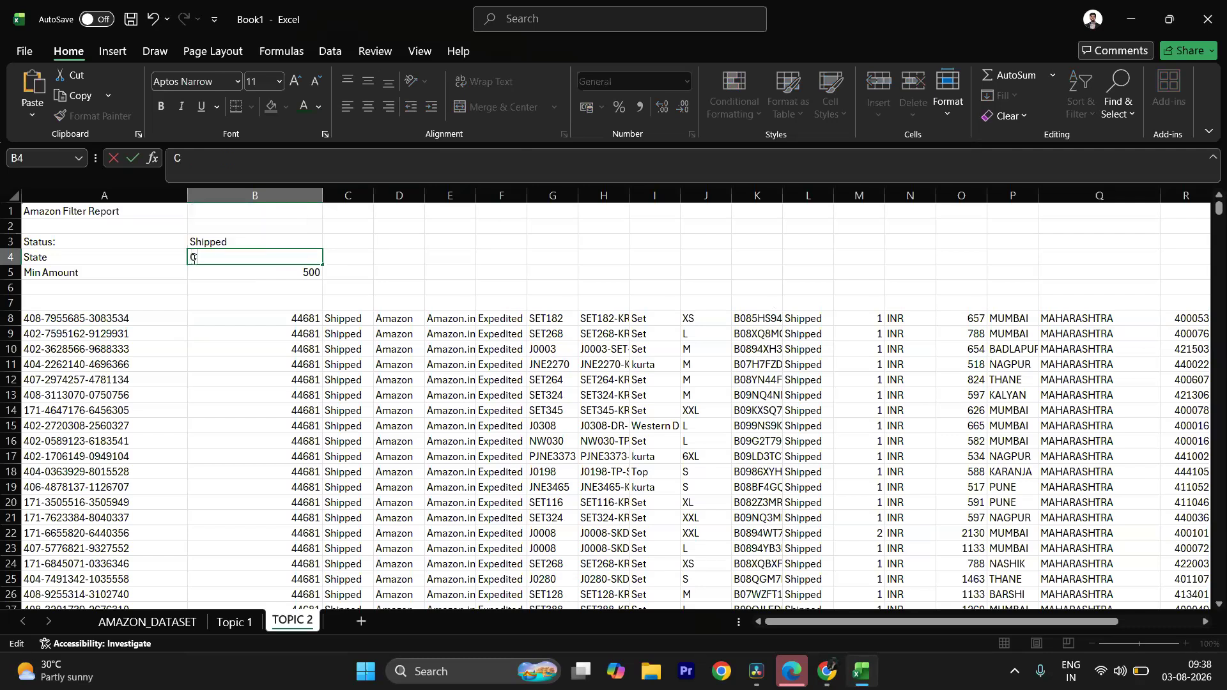
{"action": "type", "text": "hina"}
{"action": "key", "text": "Return"}
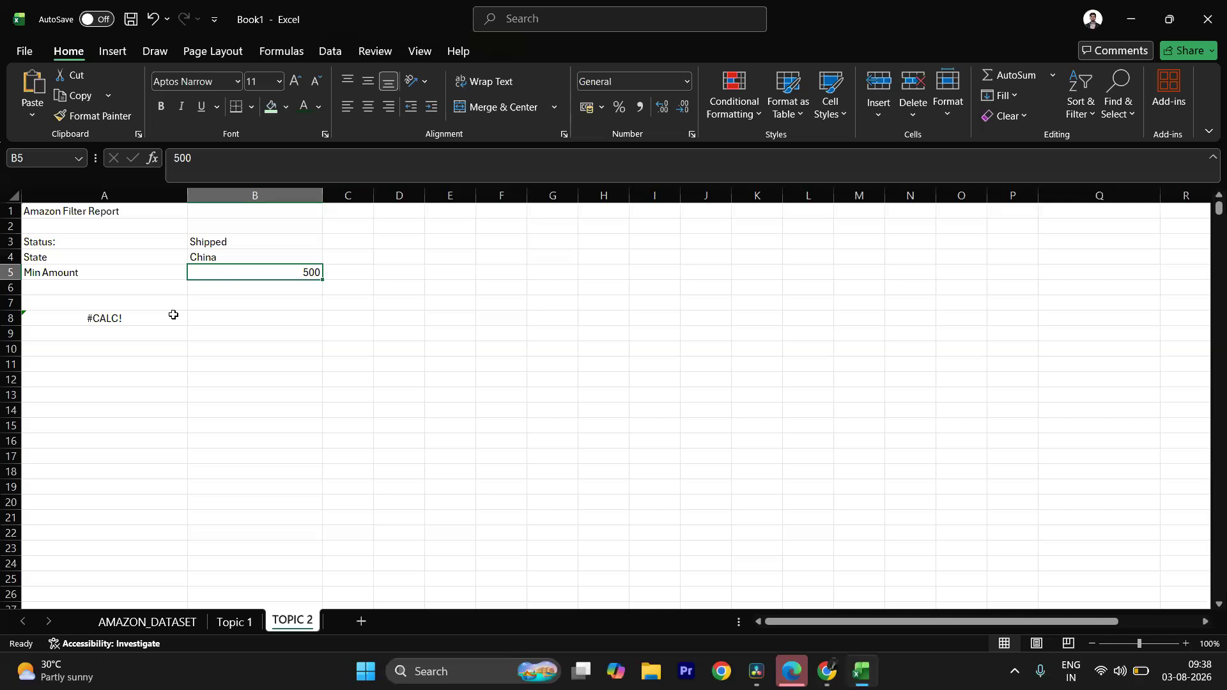
Step: Restore the state in B4 to MAHARASHTRA from the copied text
{"action": "key", "text": "Up"}
{"action": "key", "text": "Up"}
{"action": "double_click", "coordinate": [229, 259]}
{"action": "key", "text": "ctrl+v"}
{"action": "key", "text": "Return"}
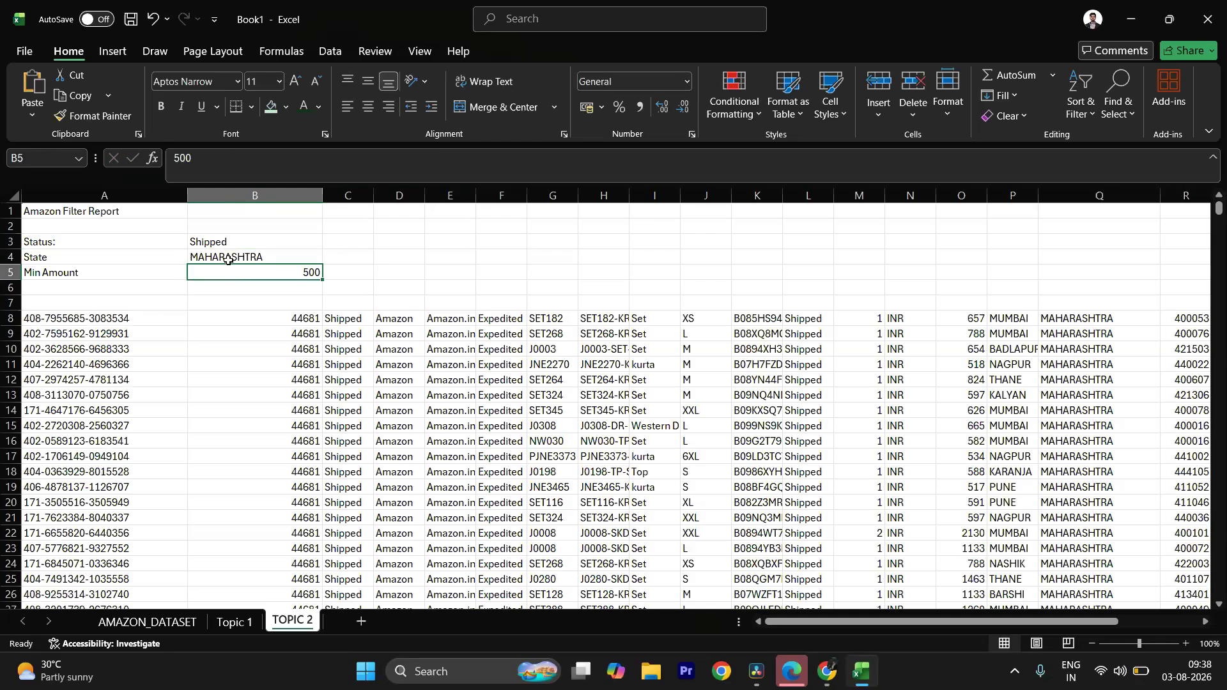
Step: Wrap the FILTER formula in A8 in IFERROR with the fallback text "NO ORDERS FOUND FOR THIS SECTION"
{"action": "double_click", "coordinate": [136, 318]}
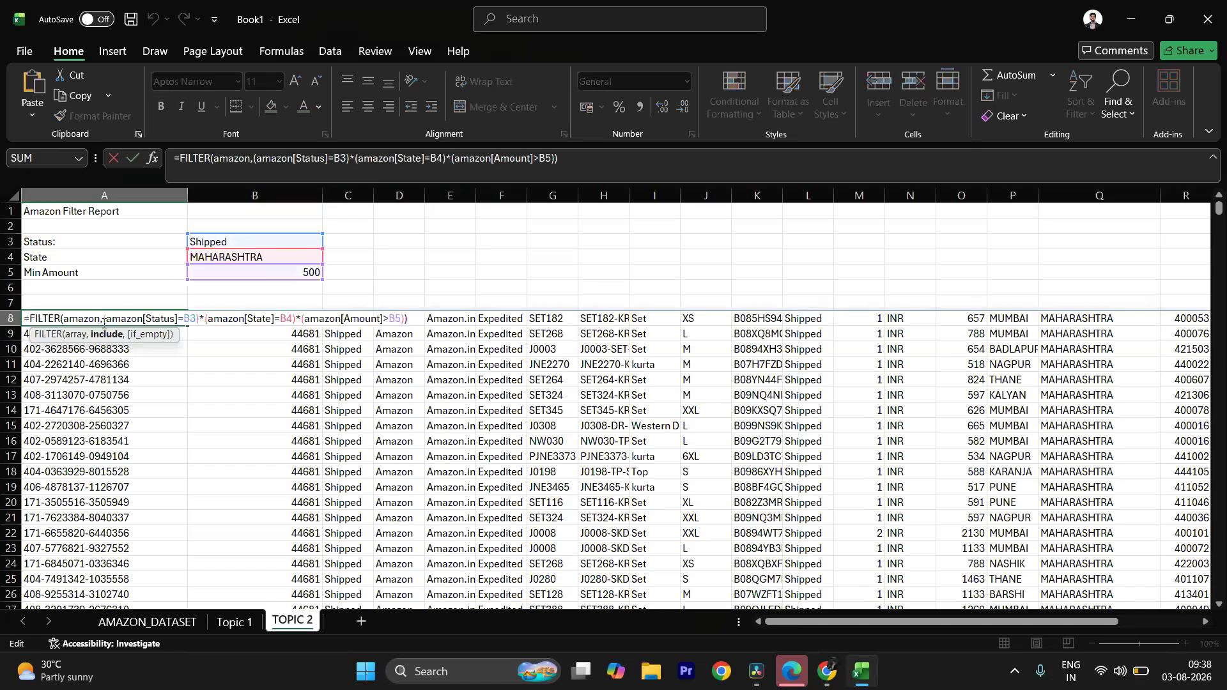
{"action": "left_click", "coordinate": [26, 317]}
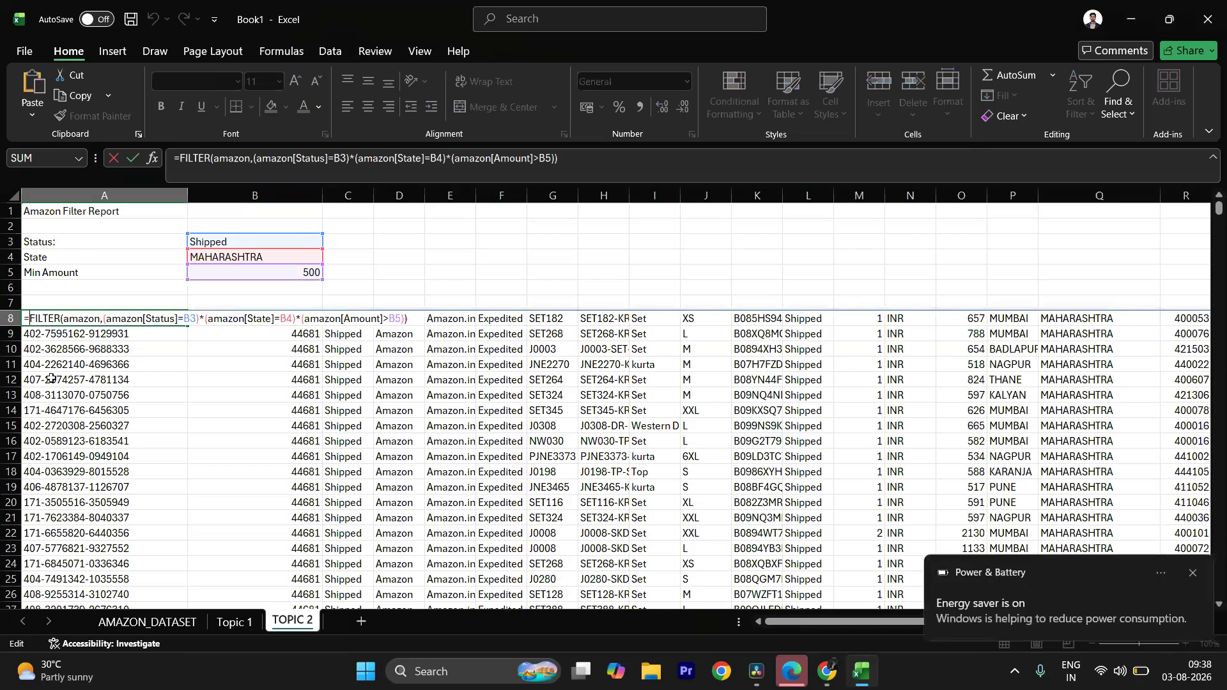
{"action": "type", "text": "IF"}
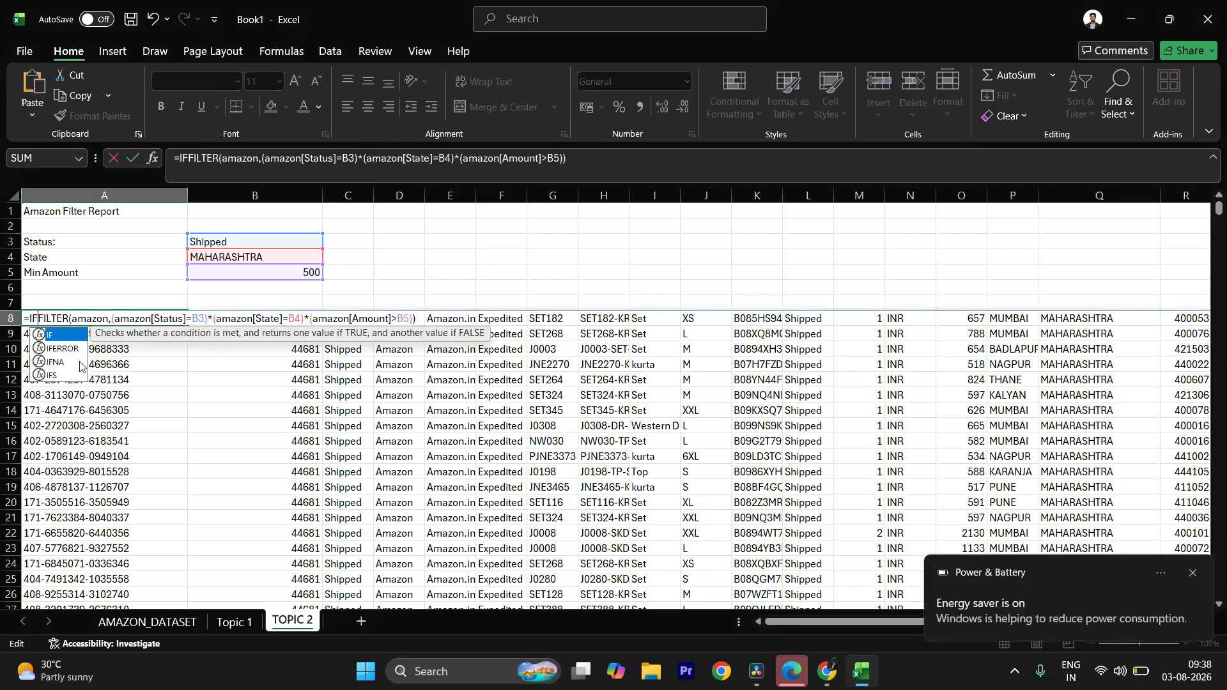
{"action": "double_click", "coordinate": [78, 350]}
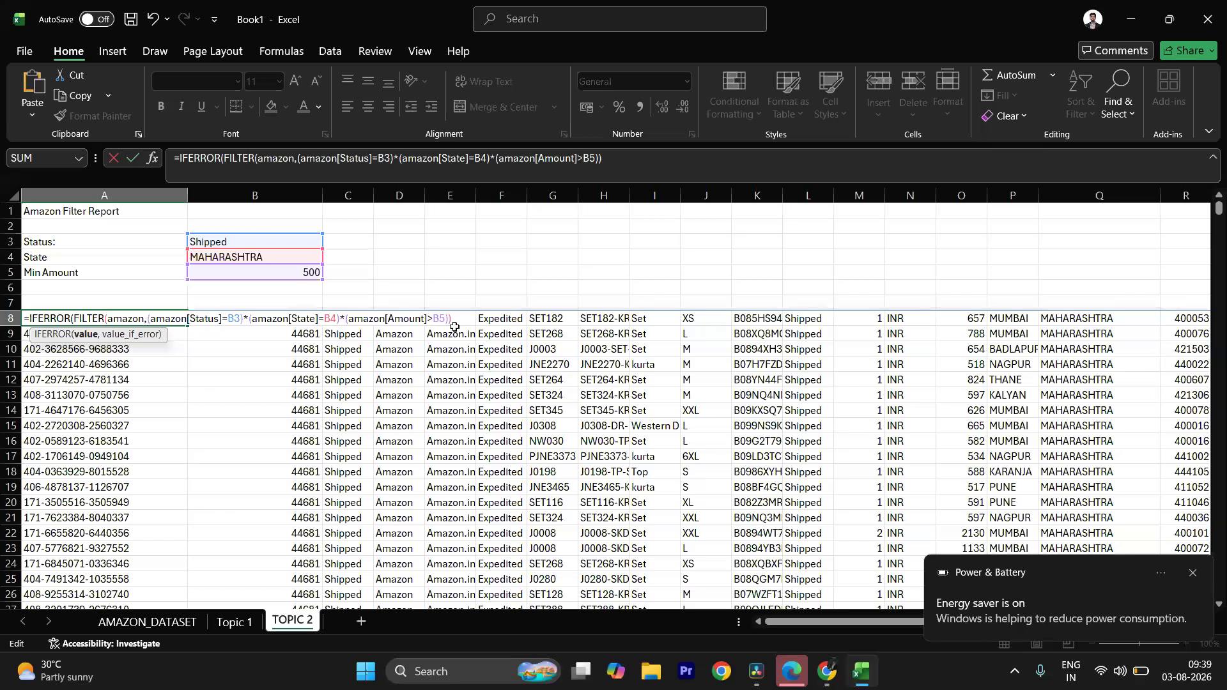
{"action": "type", "text": ","}
{"action": "type", "text": "\"N"}
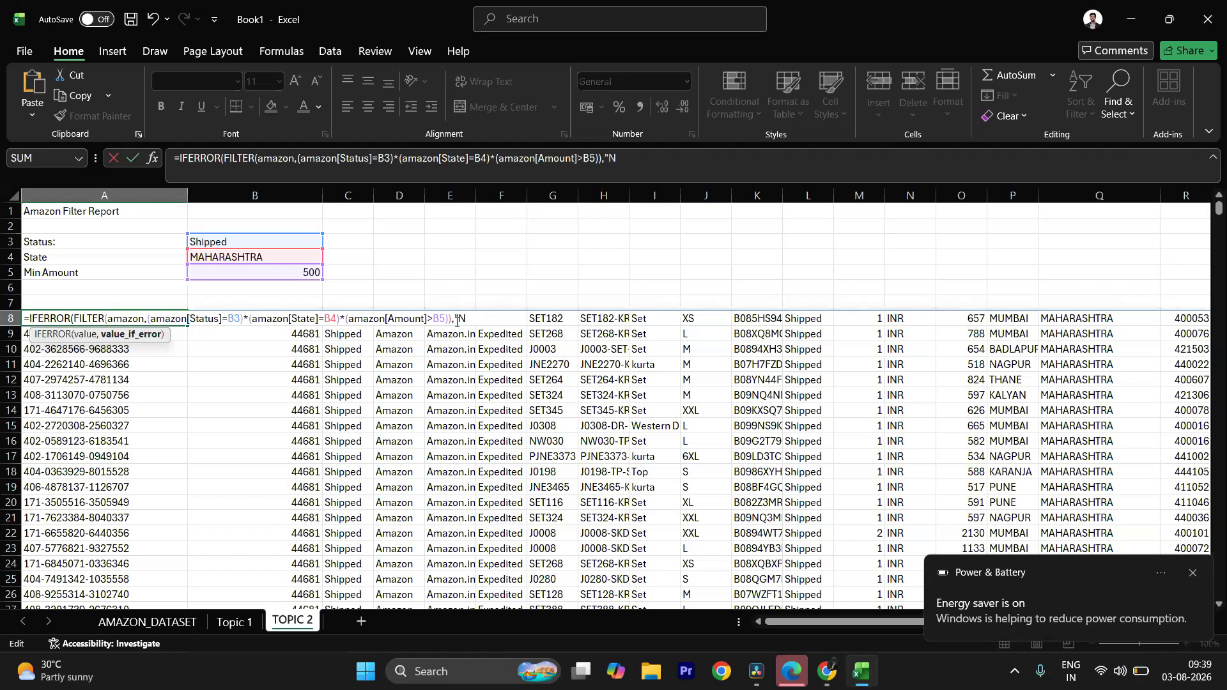
{"action": "type", "text": "O ORDERS FOUND FOR THIS SECT"}
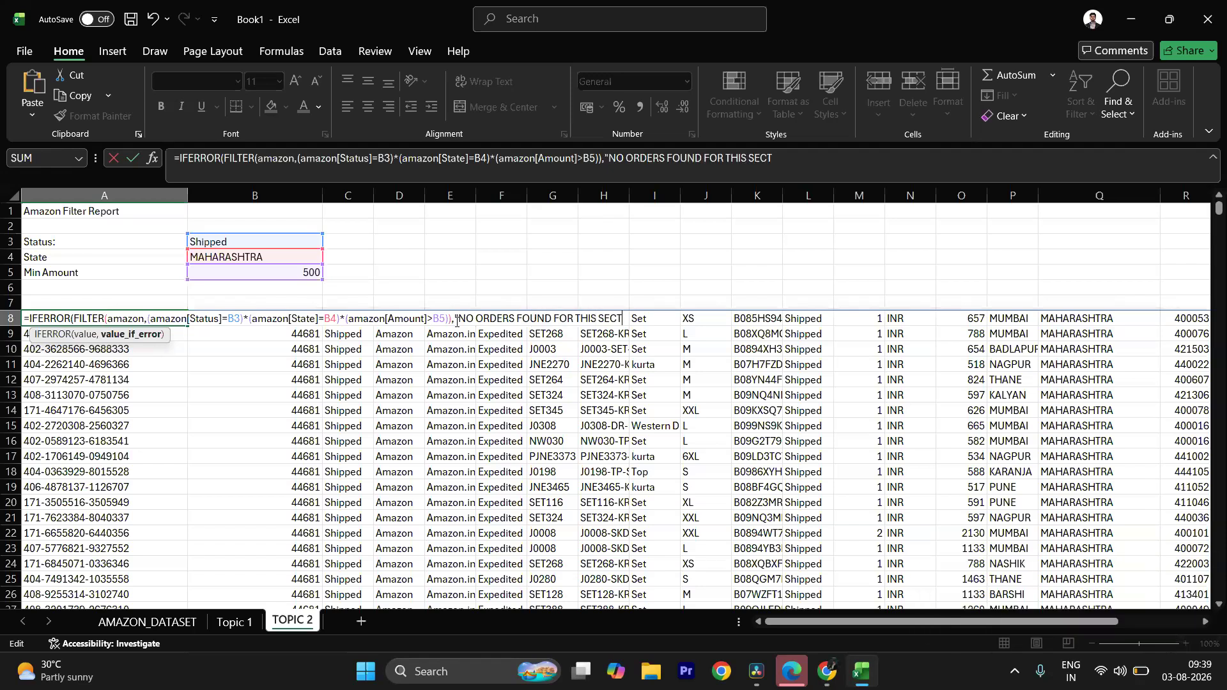
{"action": "type", "text": "ION\""}
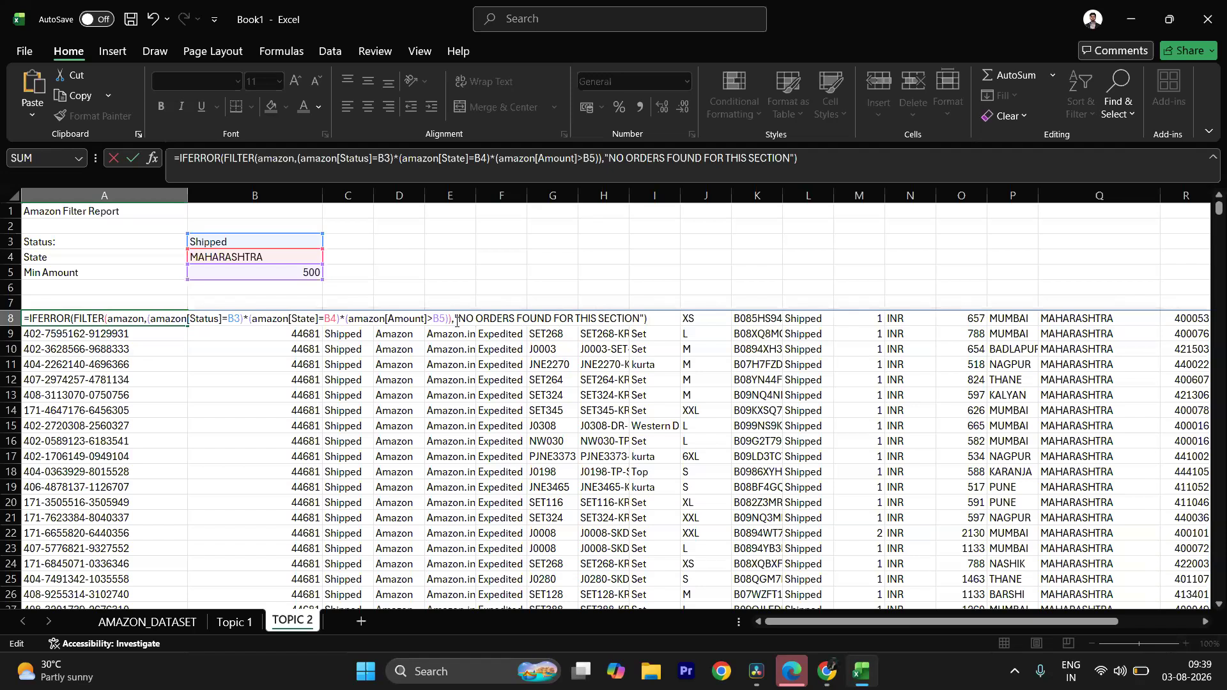
{"action": "key", "text": "Return"}
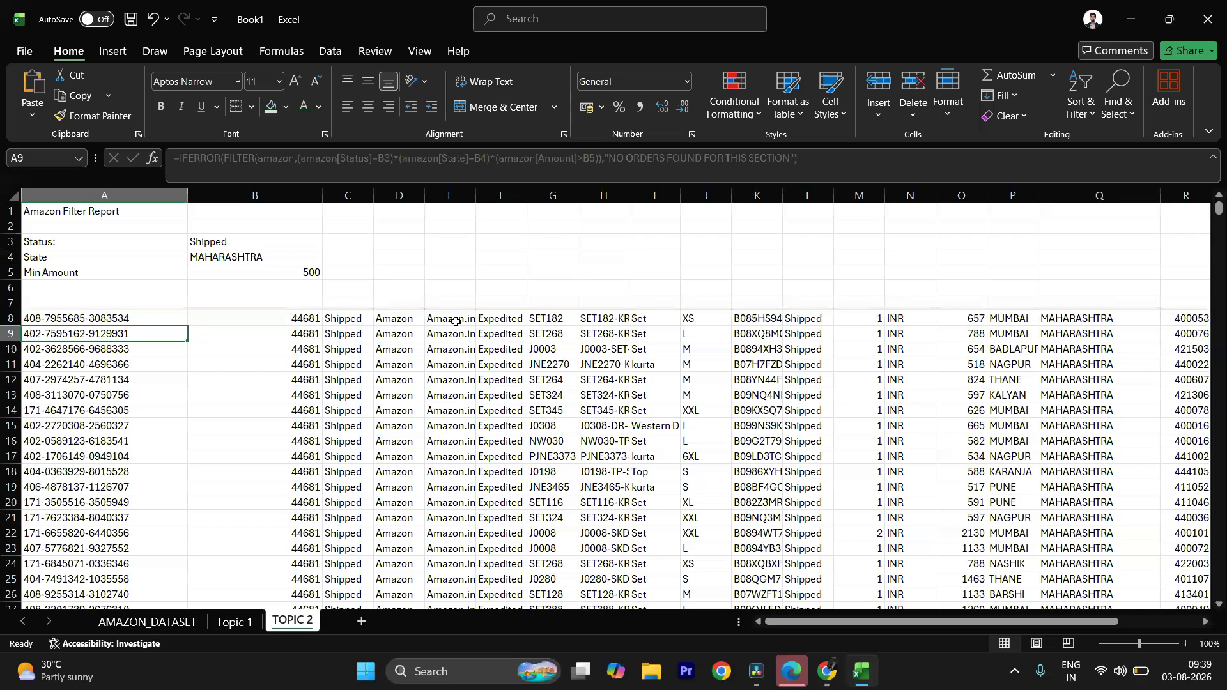
Step: Set the state in B4 to CHINA to test the IFERROR fallback text
{"action": "double_click", "coordinate": [272, 255]}
{"action": "double_click", "coordinate": [272, 256]}
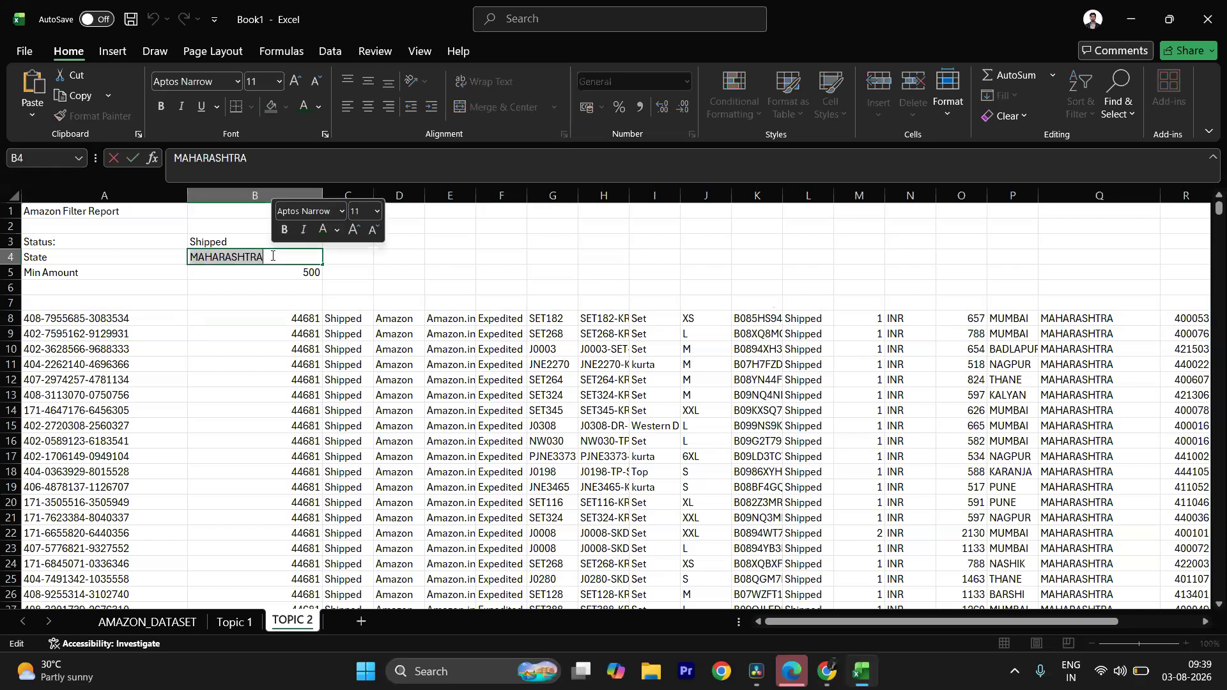
{"action": "type", "text": "CHINA"}
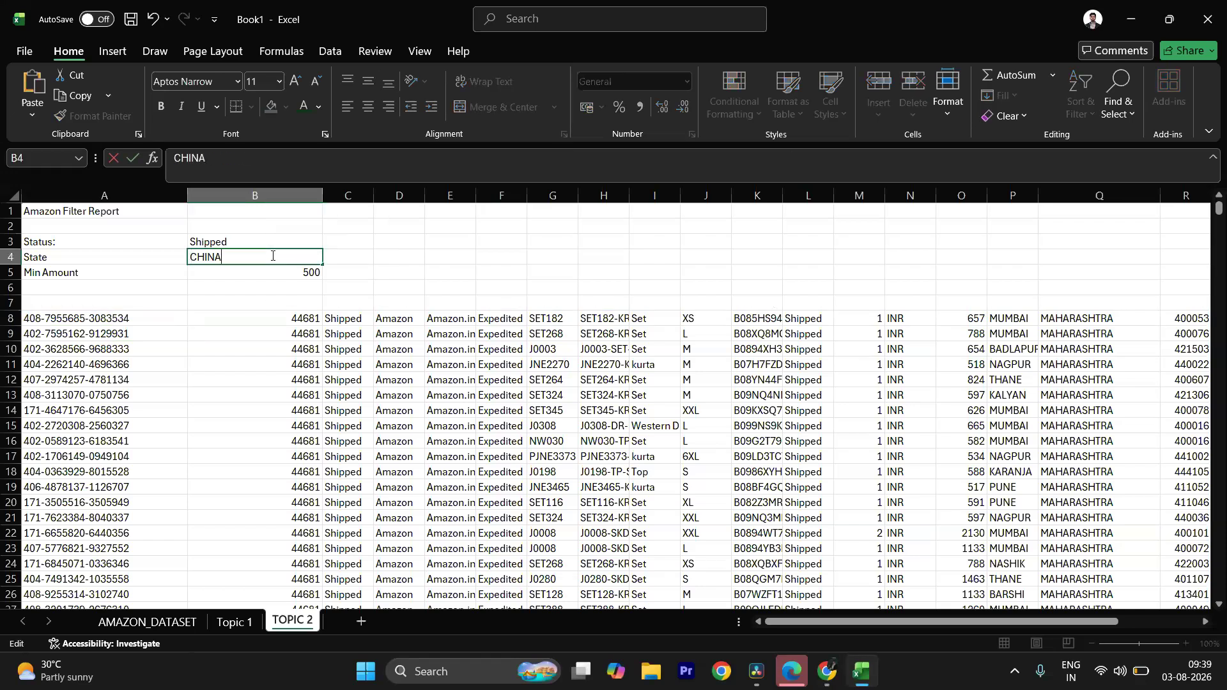
{"action": "key", "text": "Return"}
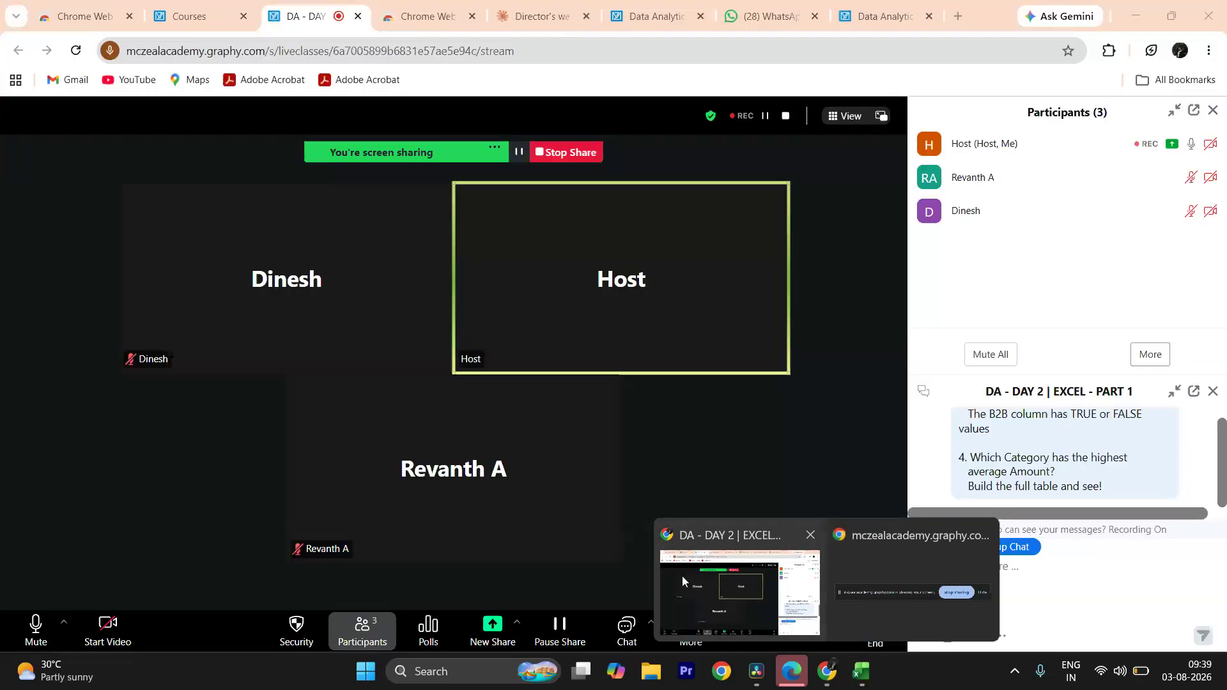
{"action": "left_click", "coordinate": [683, 581]}
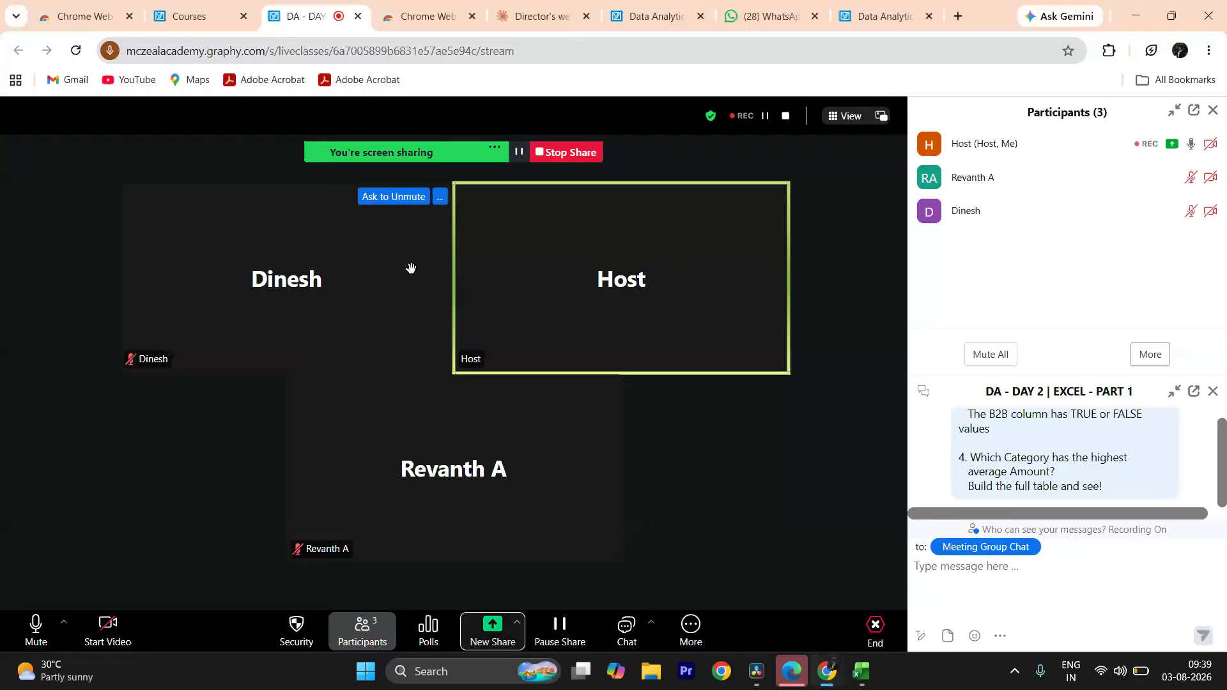
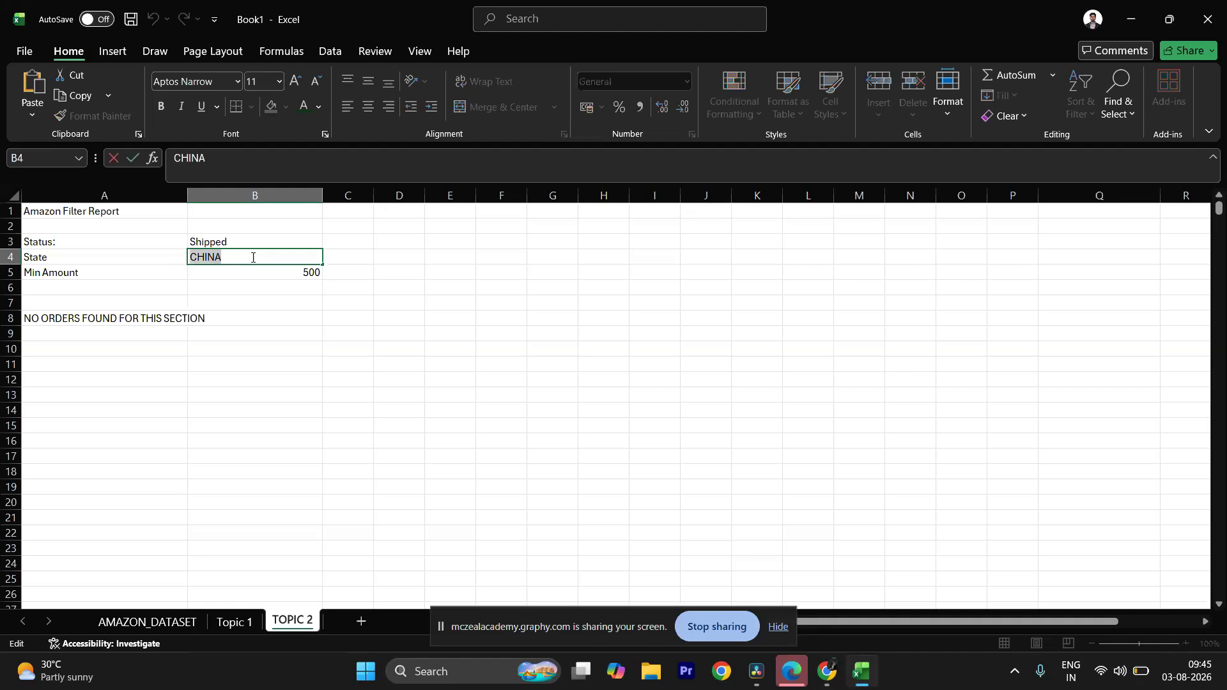
{"action": "key", "text": "ctrl+v"}
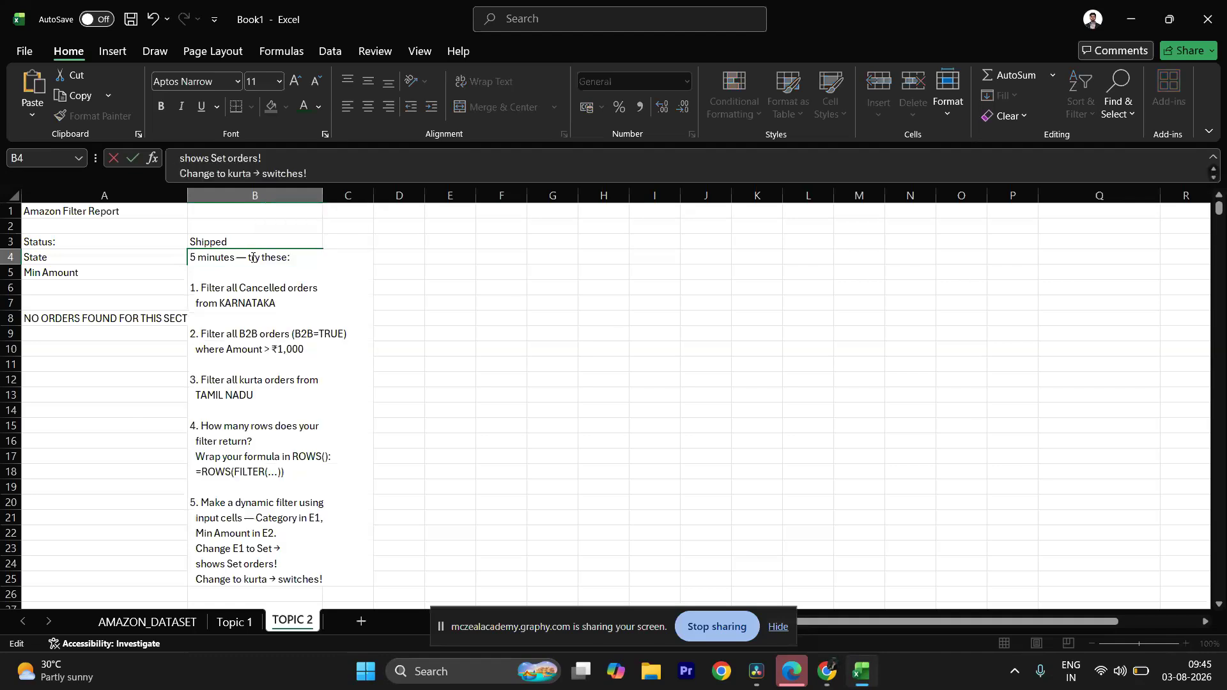
{"action": "key", "text": "ctrl+z"}
{"action": "left_click", "coordinate": [256, 409]}
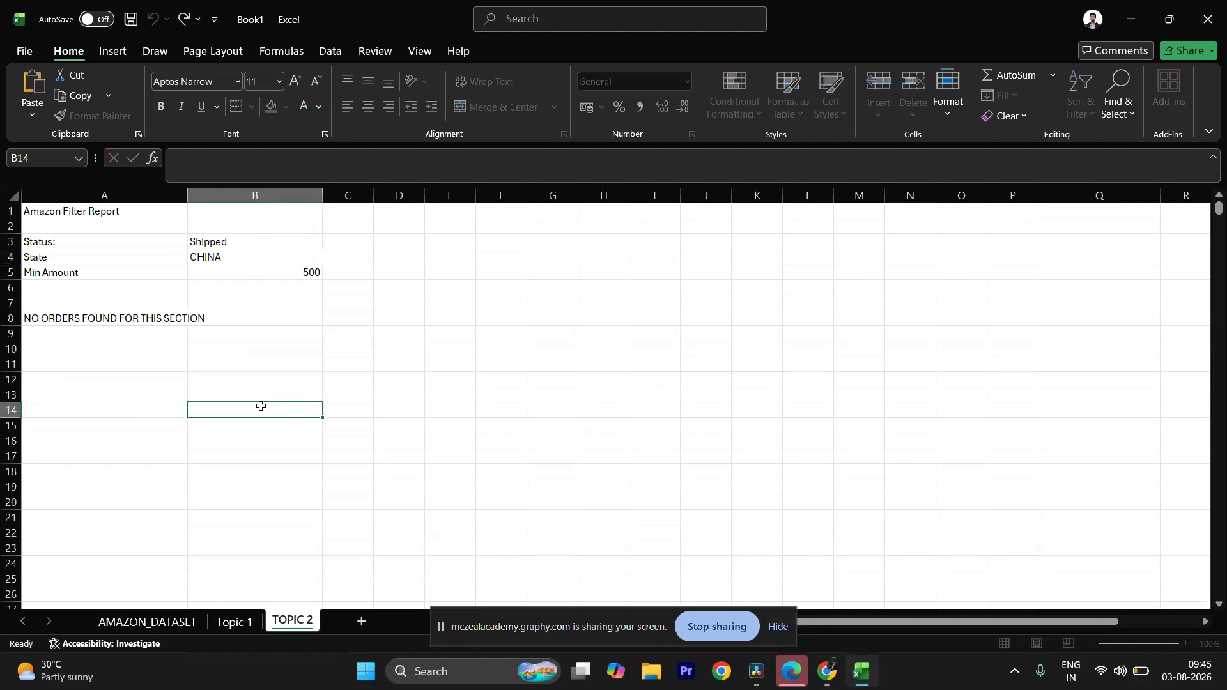
Step: Copy MAHARASHTRA from Q2 on the AMAZON_DATASET sheet and use it to replace the state in B4 on TOPIC 2
{"action": "left_click", "coordinate": [147, 622]}
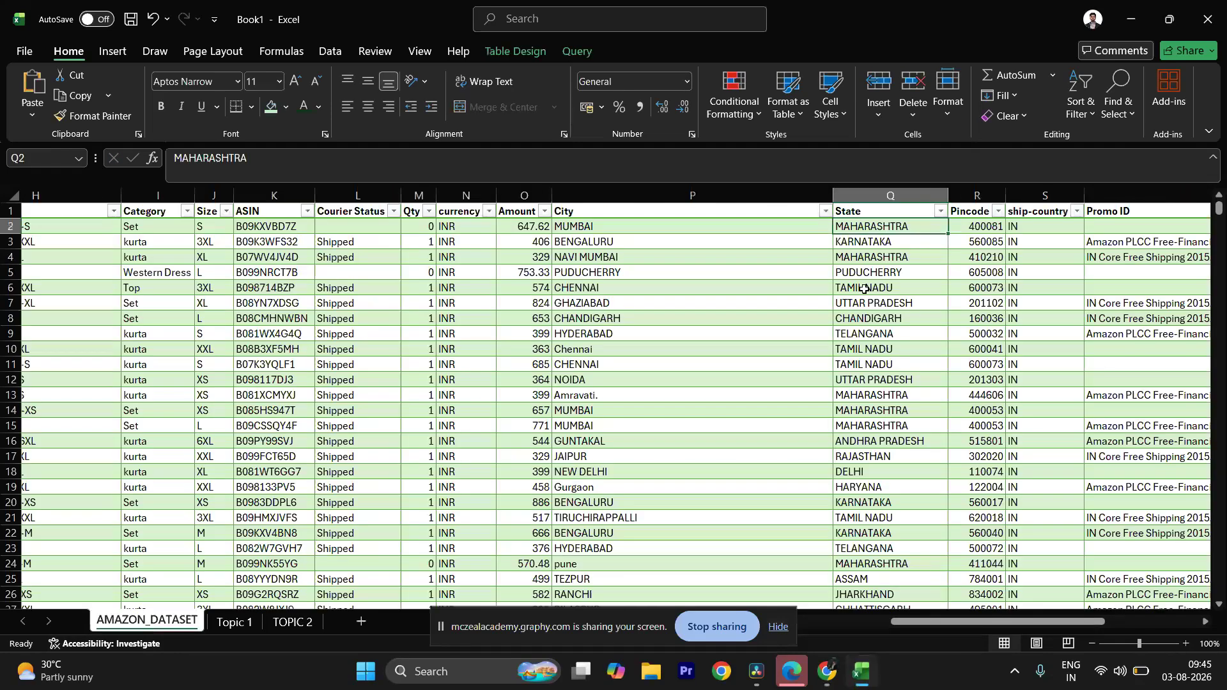
{"action": "double_click", "coordinate": [917, 224]}
{"action": "double_click", "coordinate": [915, 227]}
{"action": "key", "text": "ctrl+c"}
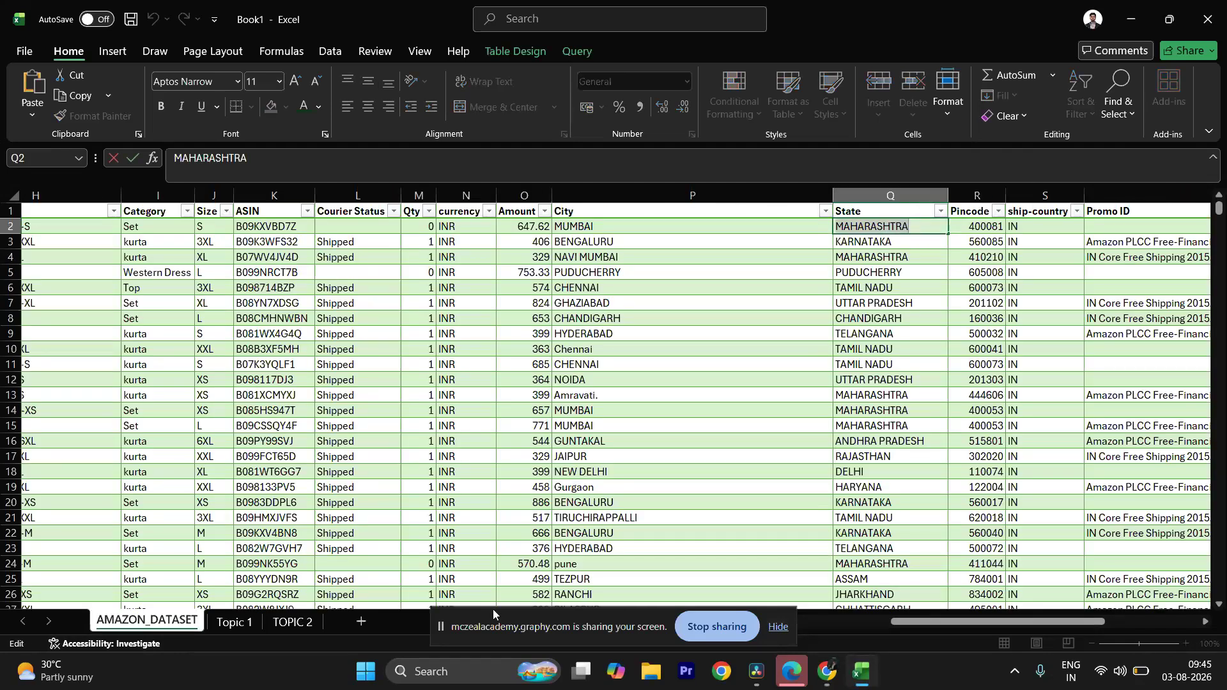
{"action": "left_click", "coordinate": [282, 623]}
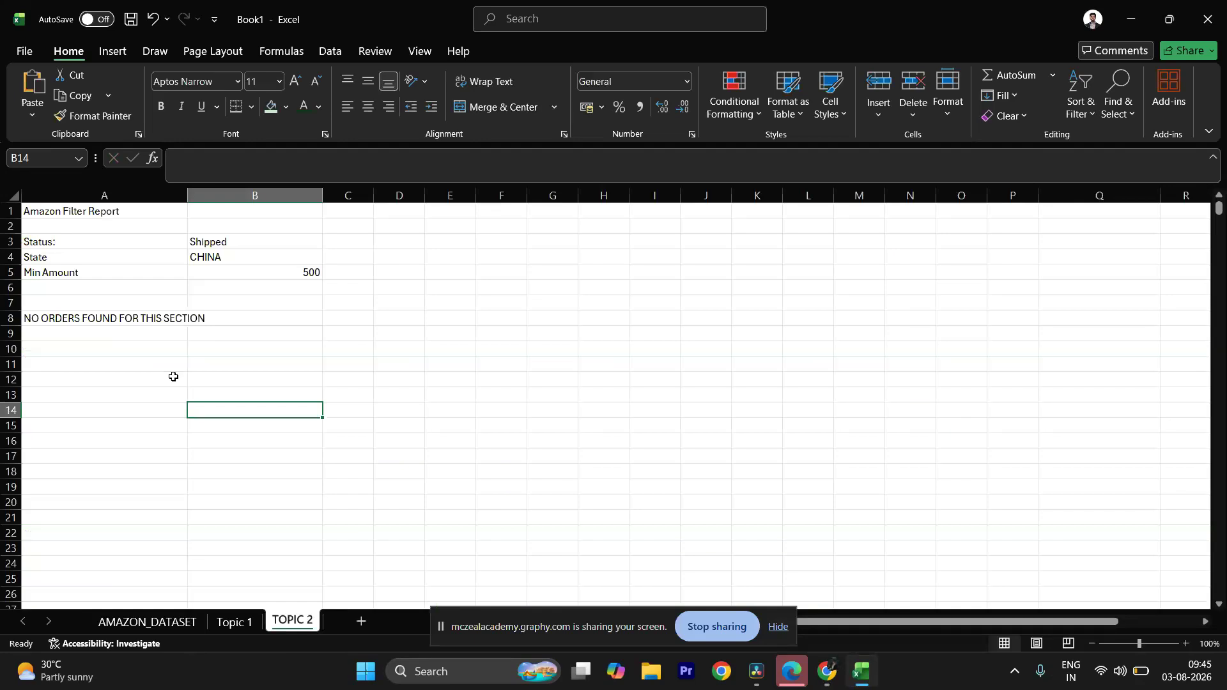
{"action": "left_click", "coordinate": [275, 256]}
{"action": "double_click", "coordinate": [275, 256]}
{"action": "key", "text": "ctrl+v"}
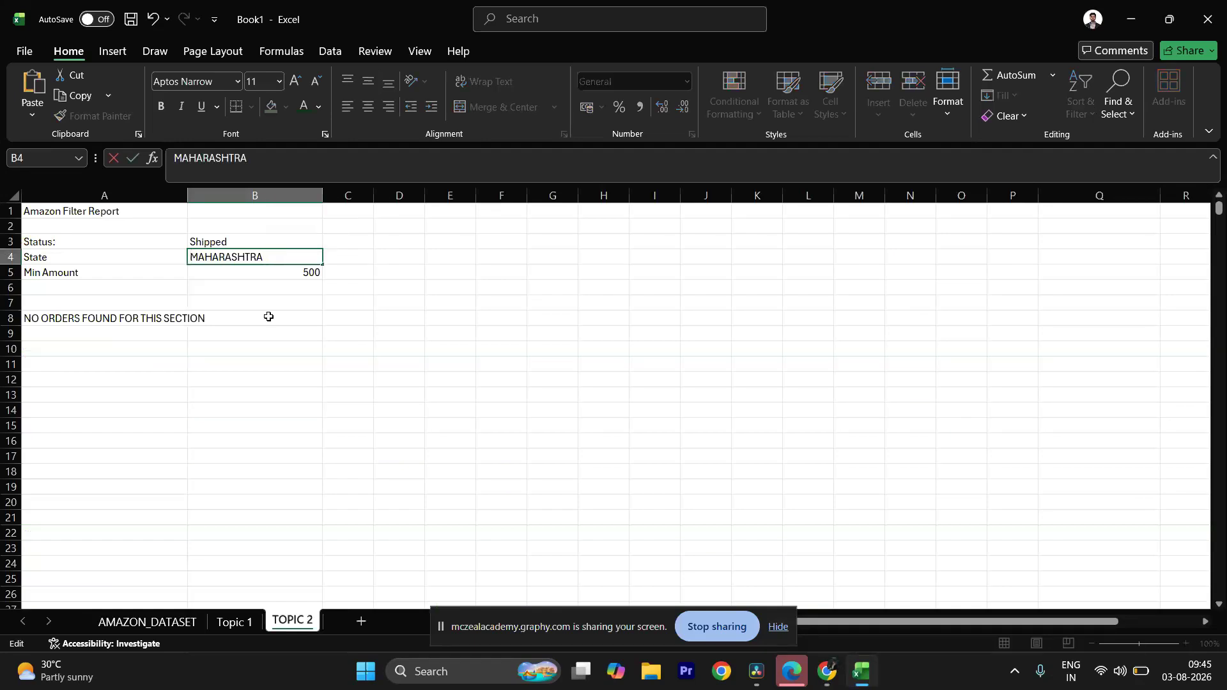
{"action": "left_click", "coordinate": [260, 351]}
{"action": "left_click", "coordinate": [42, 322]}
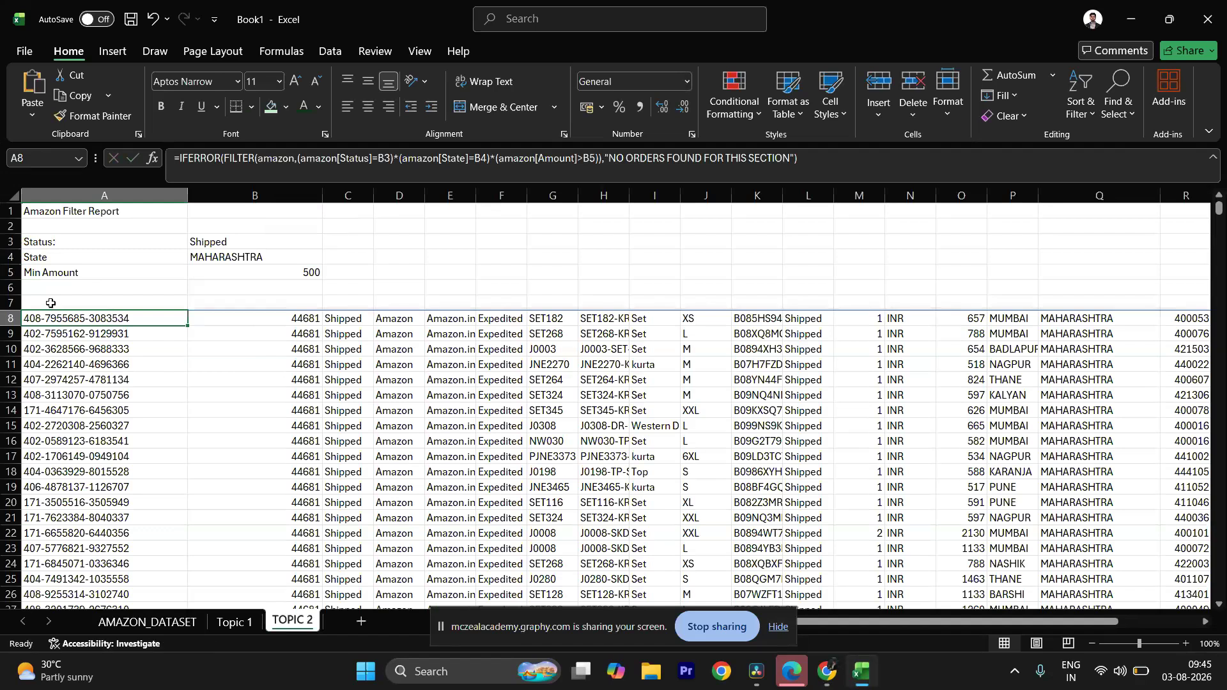
Step: Add the amazon table's column headers above the filtered results by entering =amazon[#Headers] in A7
{"action": "left_click", "coordinate": [51, 303]}
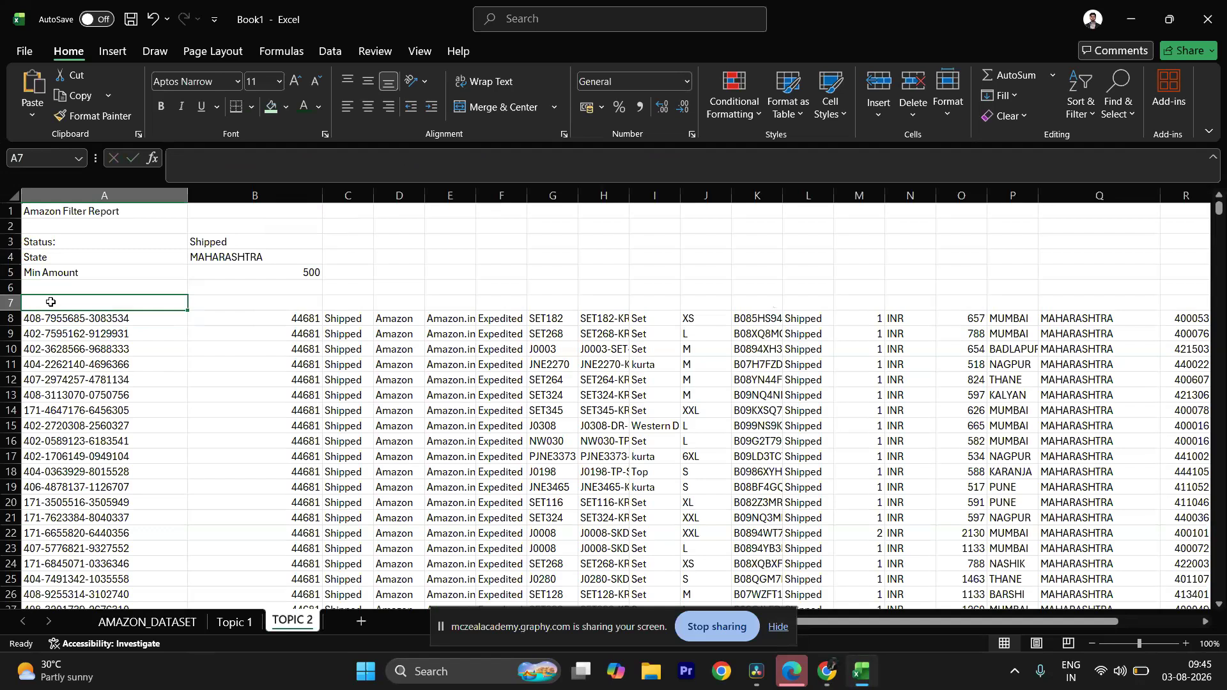
{"action": "type", "text": "="}
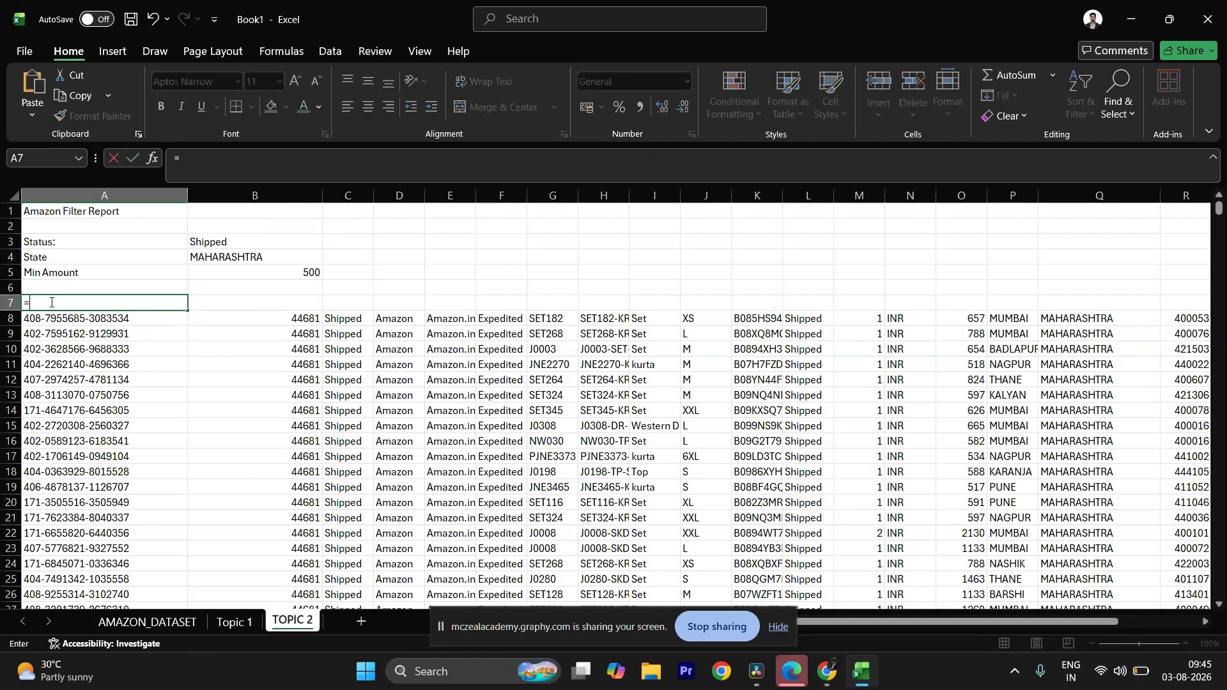
{"action": "type", "text": "AMA"}
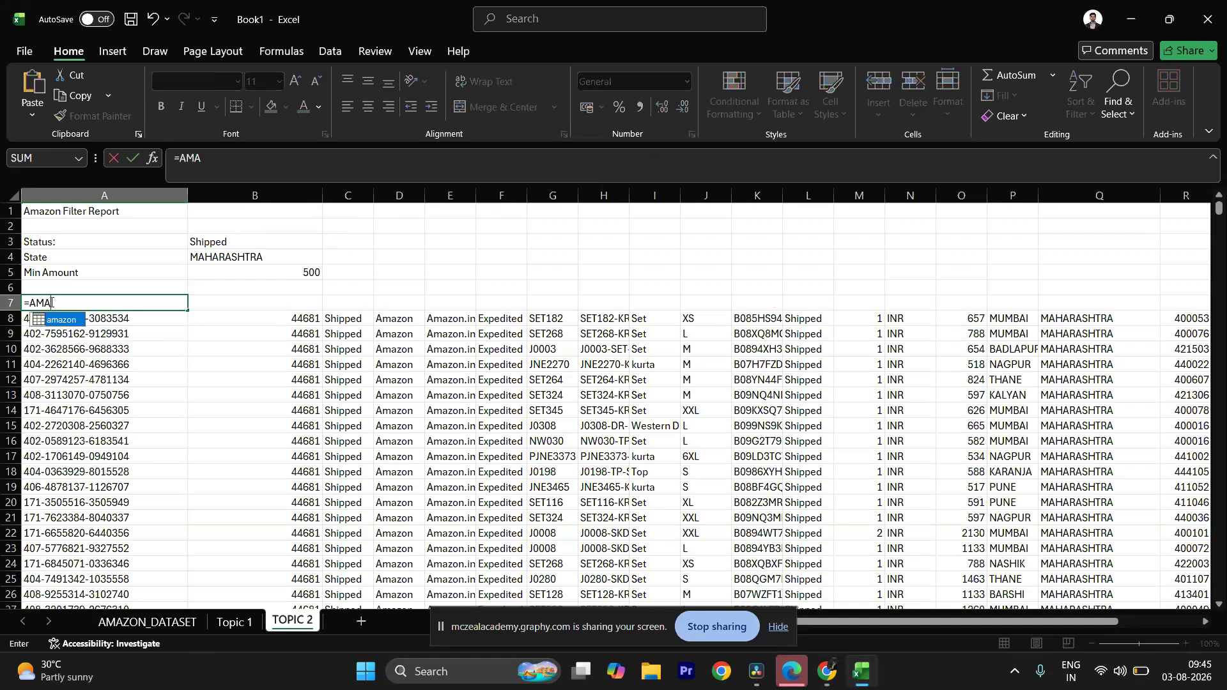
{"action": "double_click", "coordinate": [47, 321]}
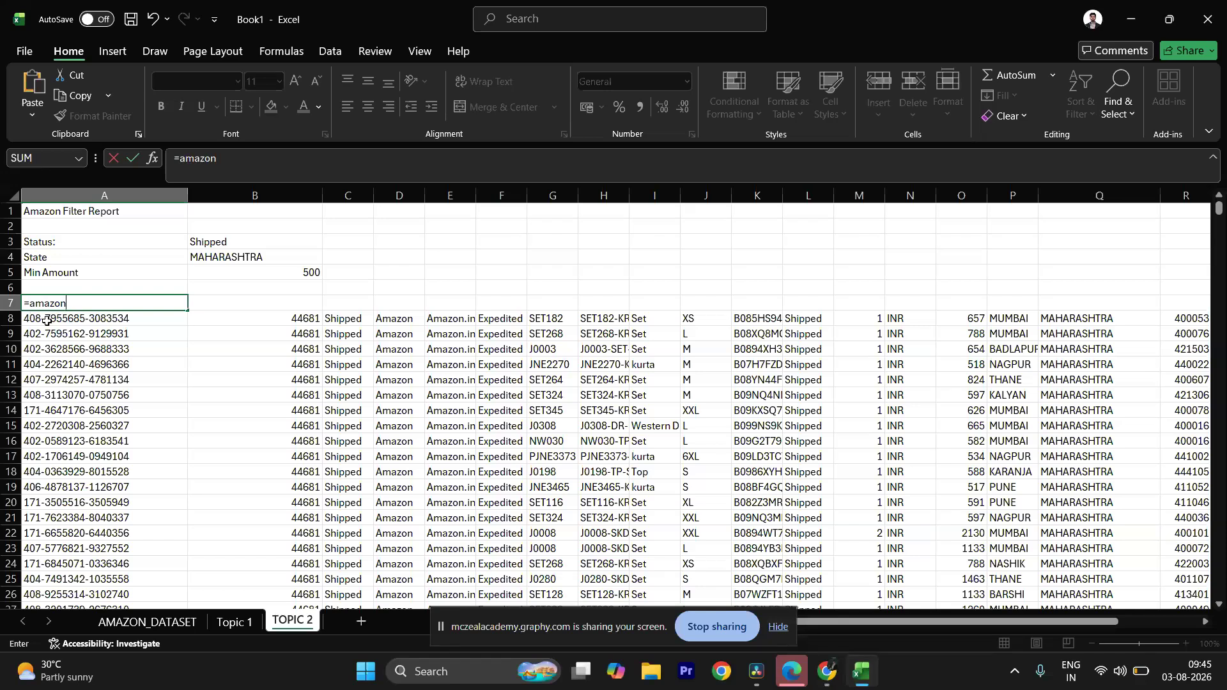
{"action": "type", "text": "["}
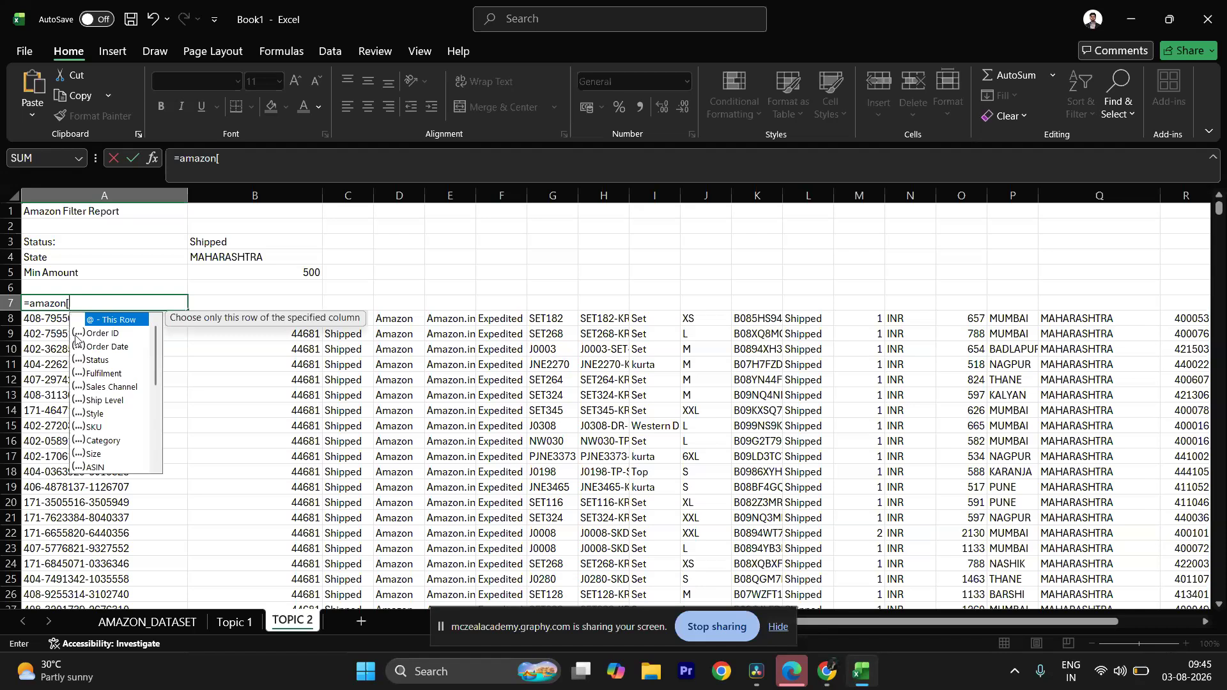
{"action": "scroll", "coordinate": [158, 357], "scroll_direction": "down", "scroll_amount": 7}
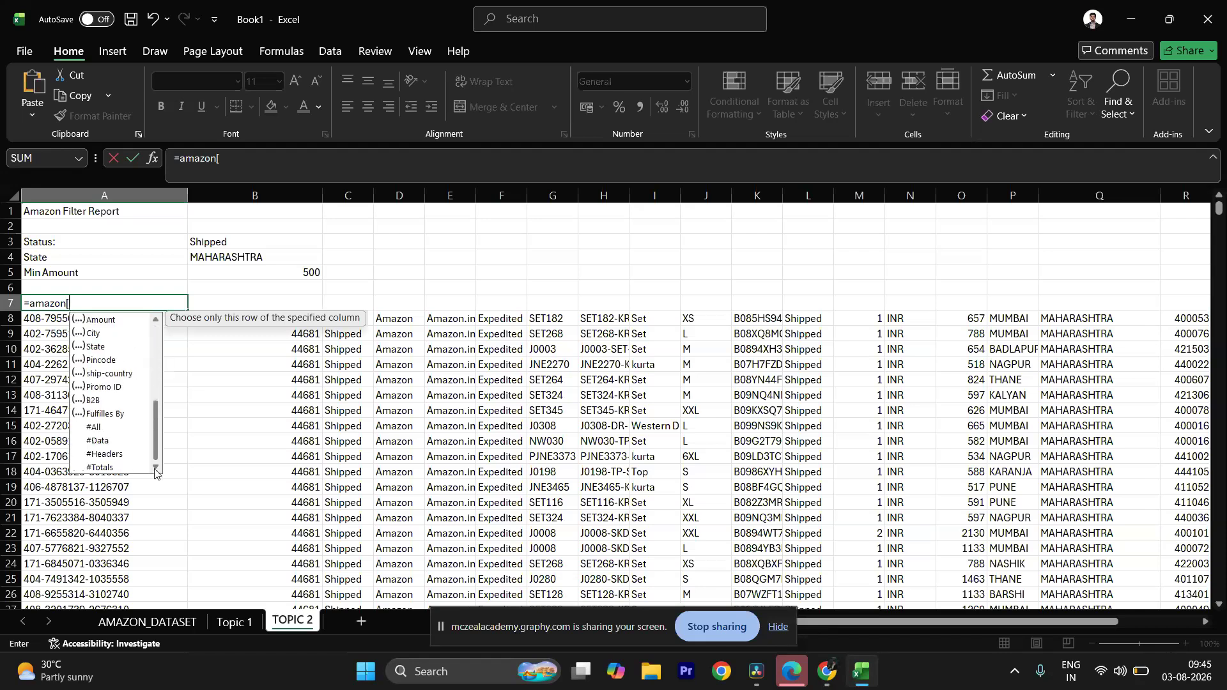
{"action": "double_click", "coordinate": [114, 454]}
{"action": "type", "text": "]"}
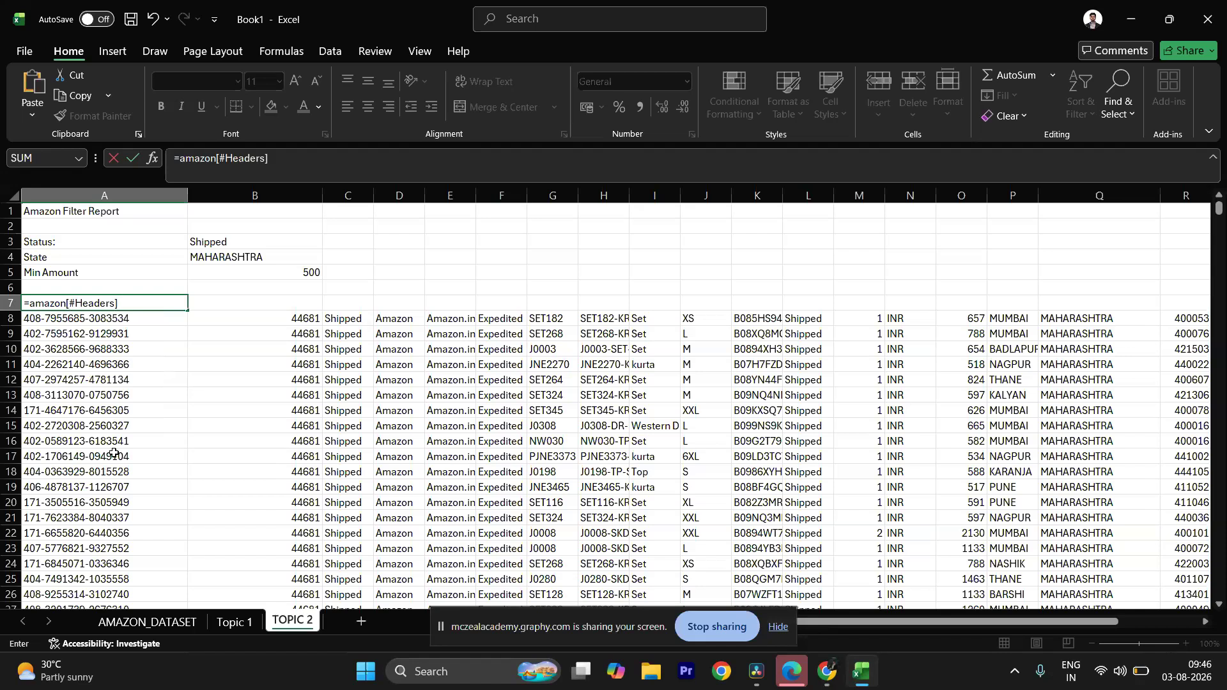
{"action": "key", "text": "Return"}
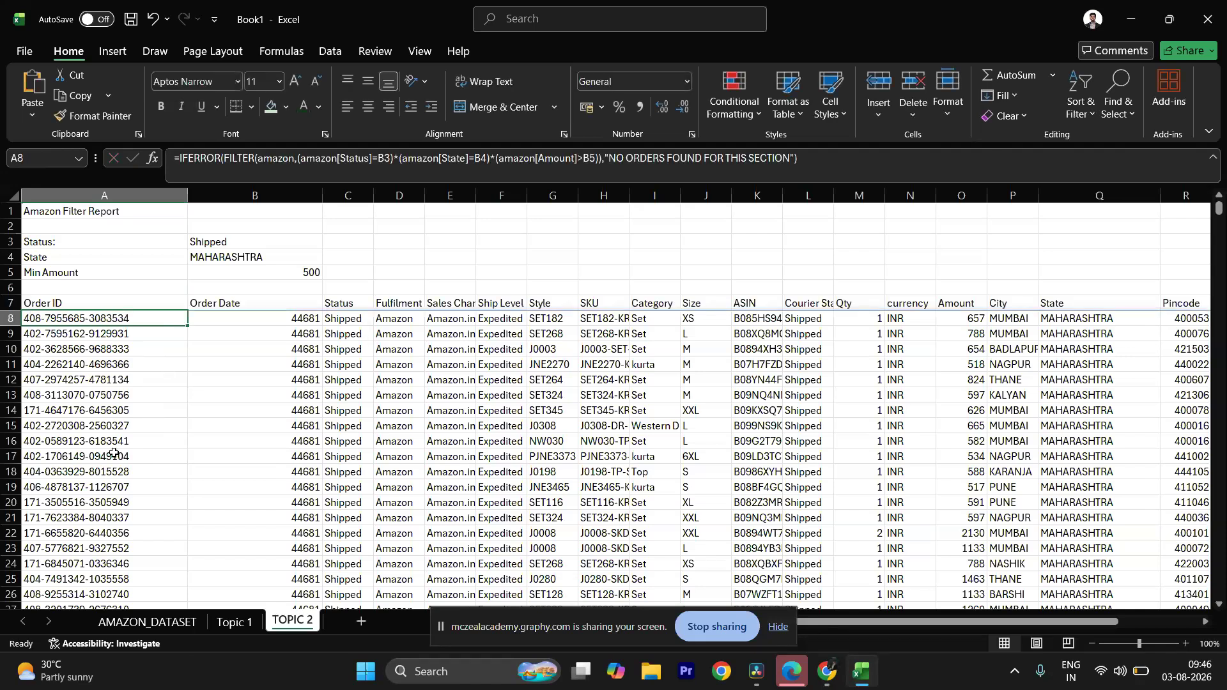
{"action": "left_click", "coordinate": [88, 306]}
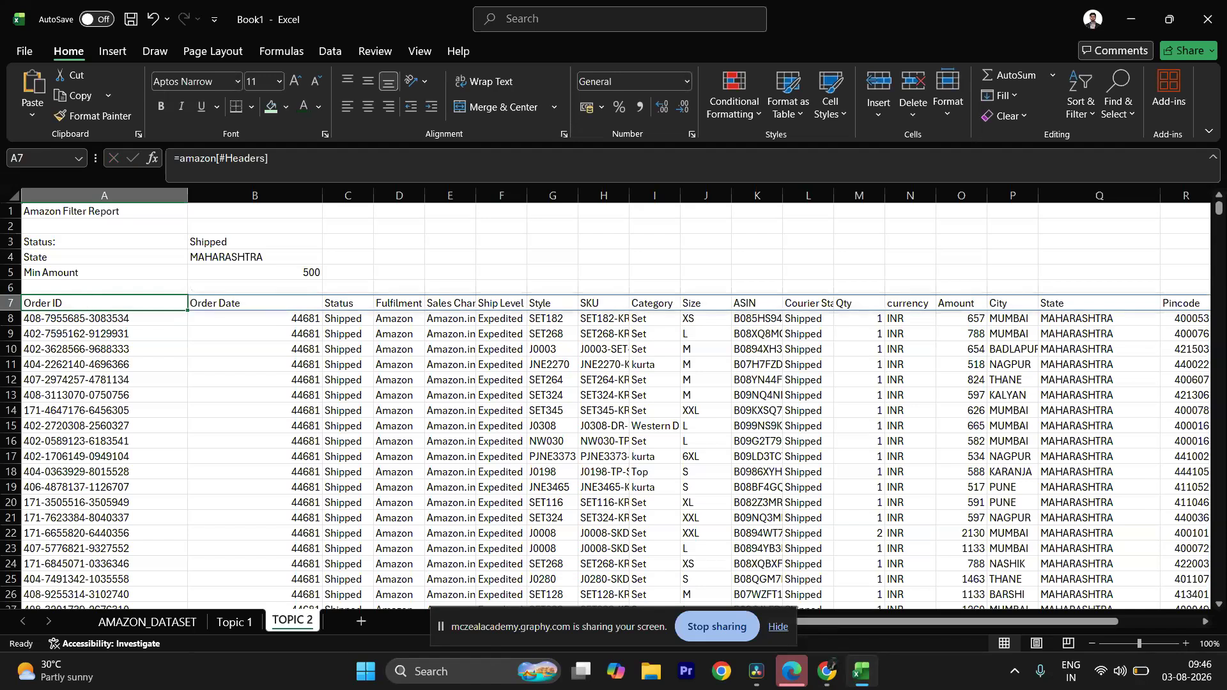
{"action": "left_click", "coordinate": [782, 627]}
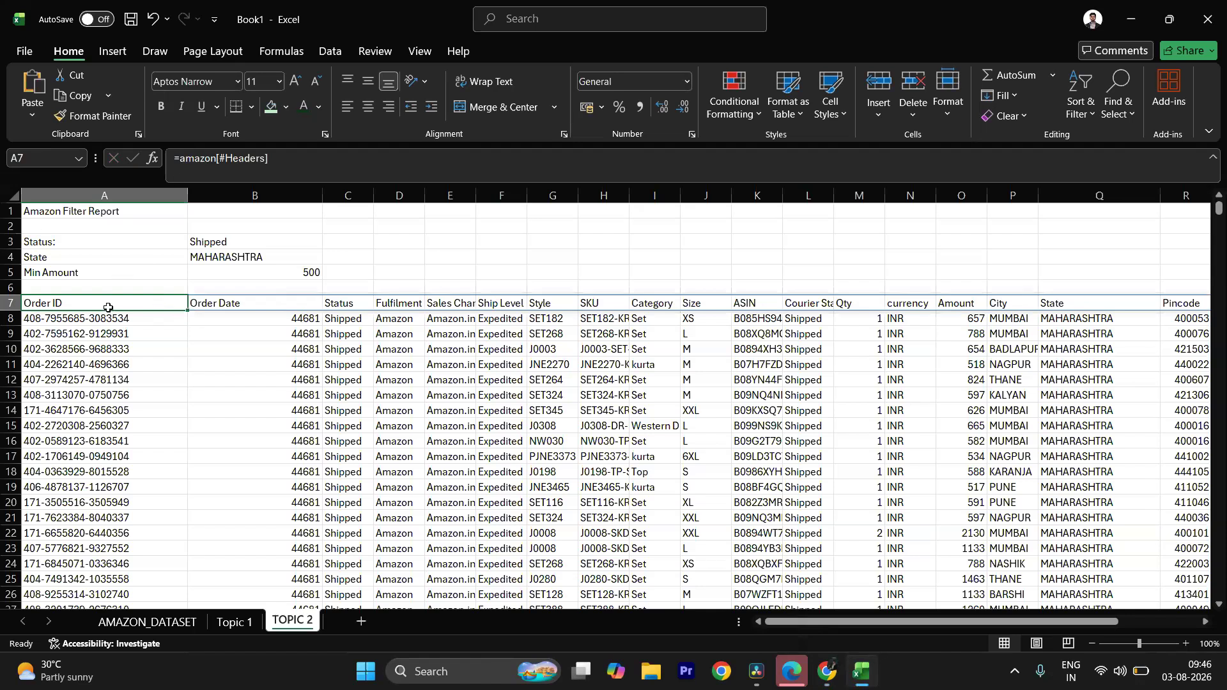
{"action": "left_click", "coordinate": [125, 337]}
{"action": "left_click", "coordinate": [112, 323]}
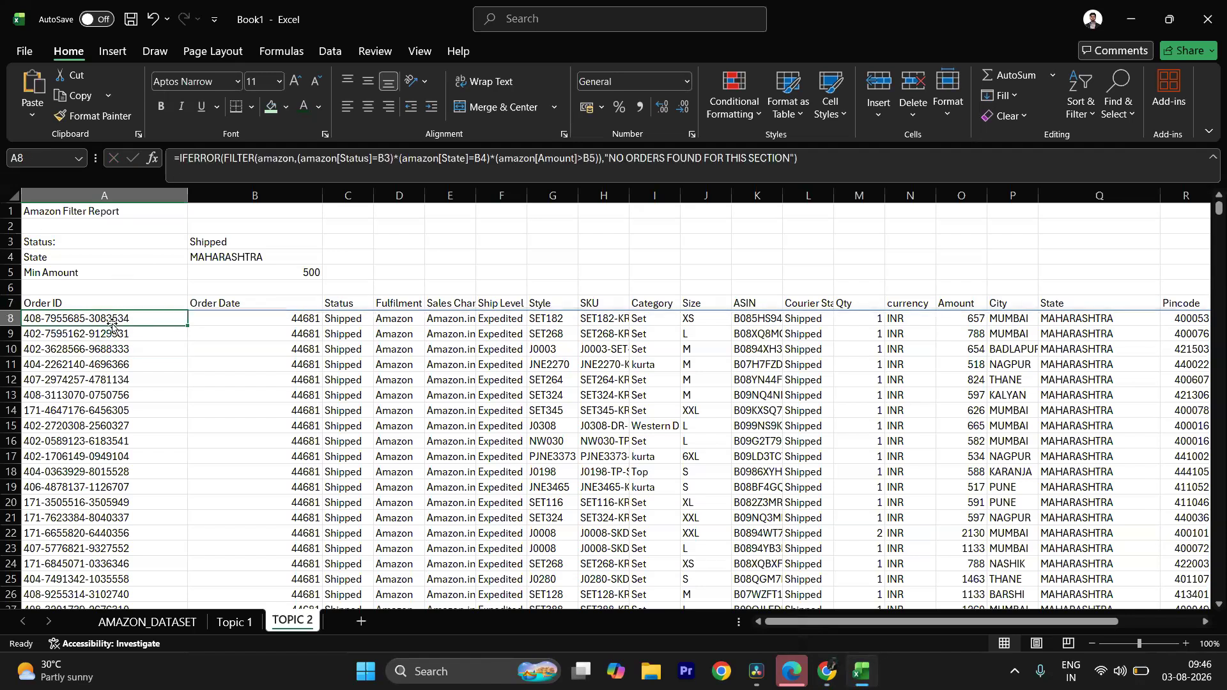
{"action": "left_click", "coordinate": [97, 305]}
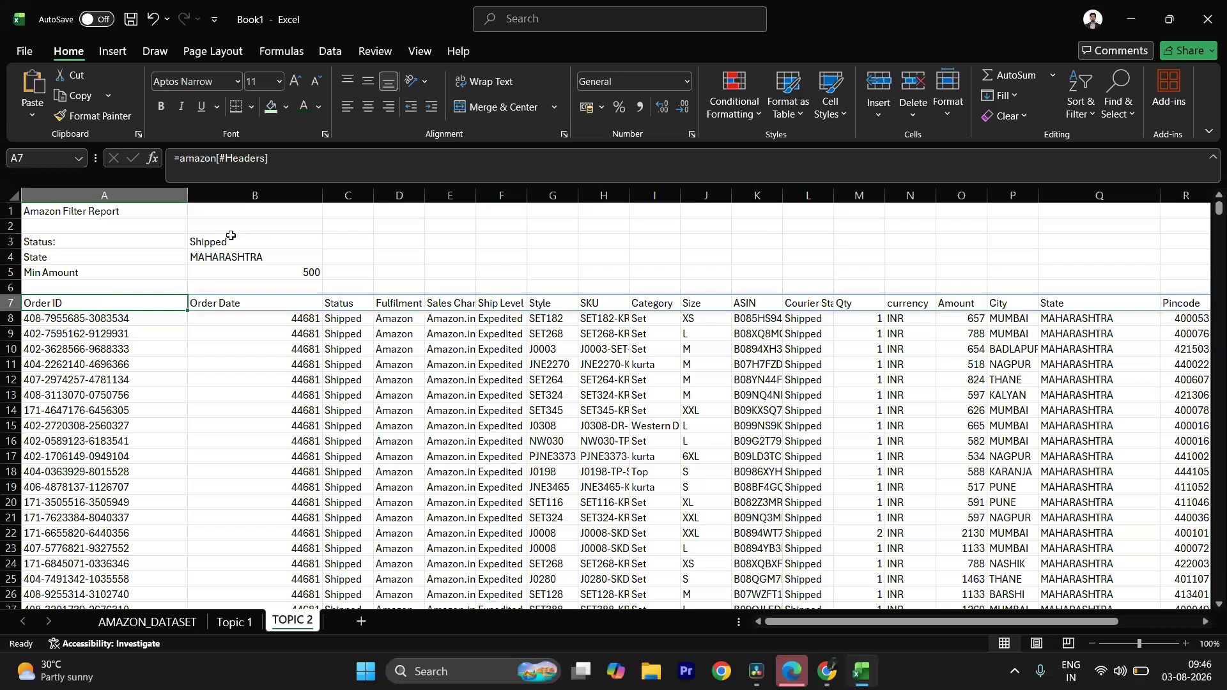
{"action": "double_click", "coordinate": [71, 312]}
{"action": "scroll", "coordinate": [115, 295], "scroll_direction": "up", "scroll_amount": 4}
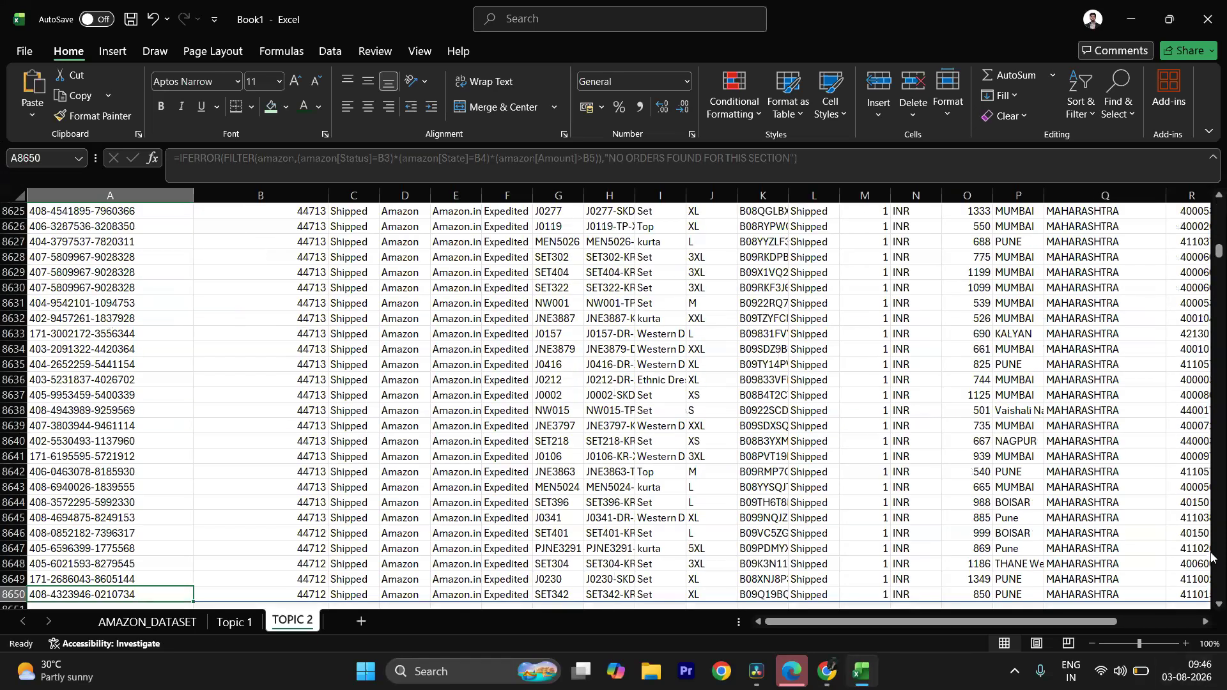
{"action": "left_click_drag", "start_coordinate": [1220, 250], "coordinate": [1220, 206]}
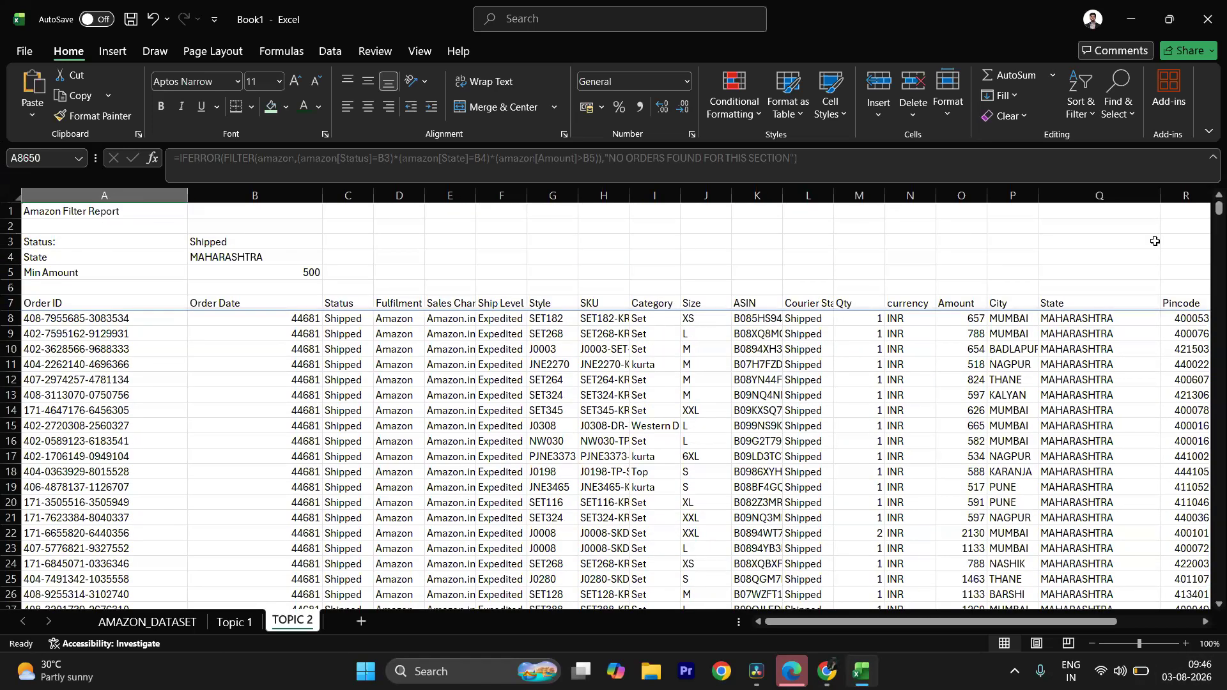
Step: Re-enter the header reference in A7 as =amazon[#Headers], picking #Headers from the amazon table's suggestions
{"action": "double_click", "coordinate": [145, 305]}
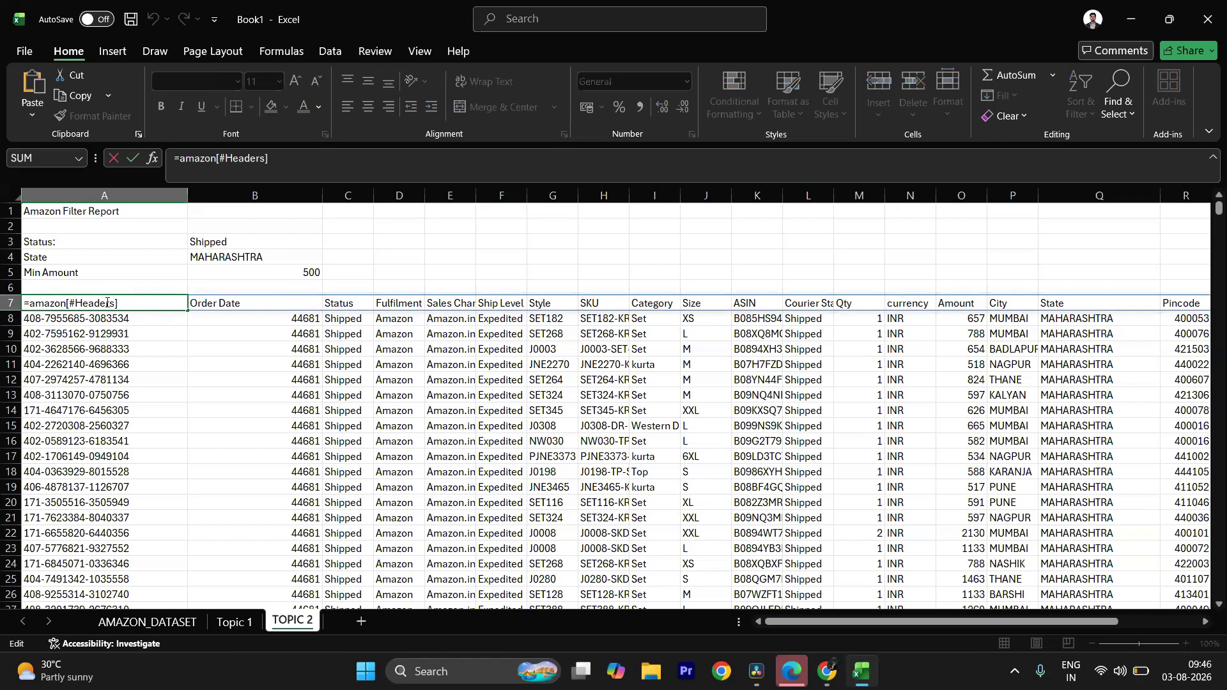
{"action": "left_click_drag", "start_coordinate": [119, 303], "coordinate": [71, 307]}
{"action": "key", "text": "BackSpace"}
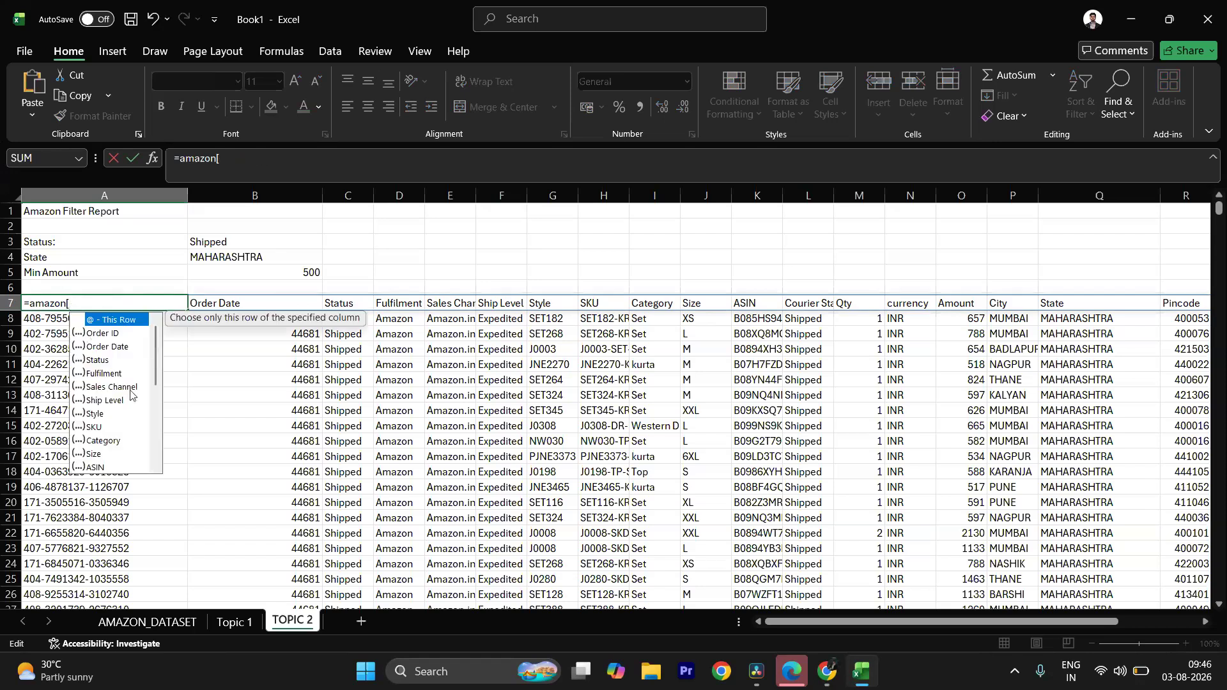
{"action": "scroll", "coordinate": [109, 448], "scroll_direction": "down", "scroll_amount": 5}
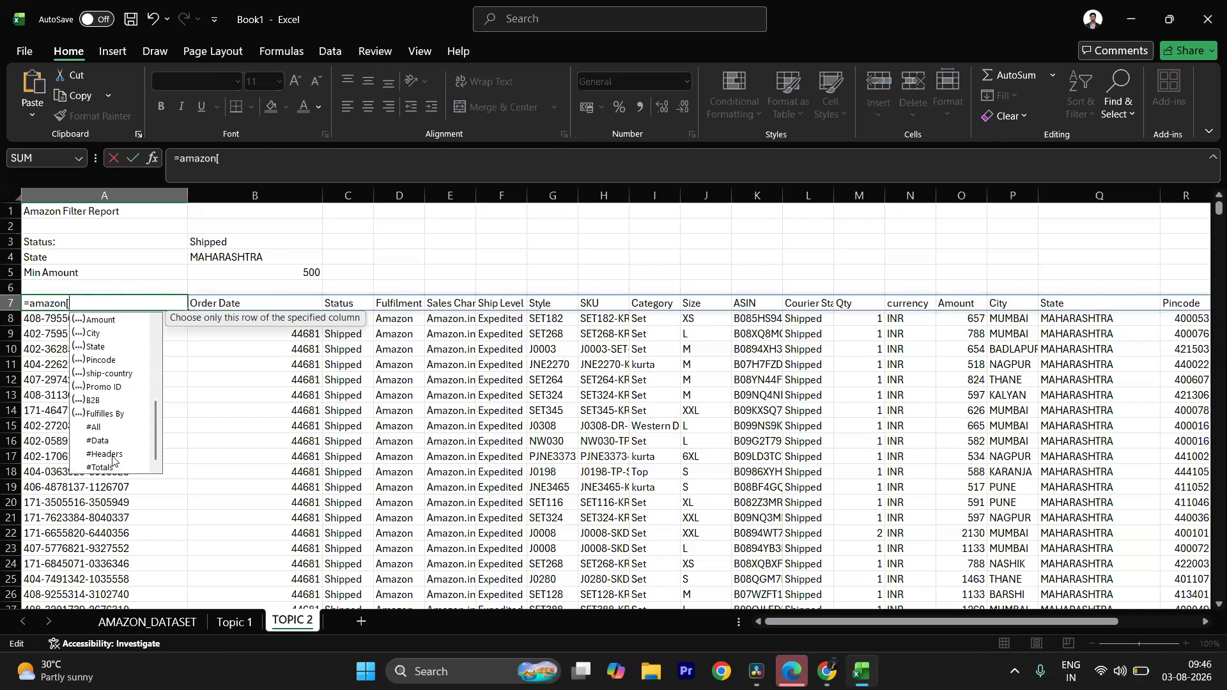
{"action": "double_click", "coordinate": [108, 454]}
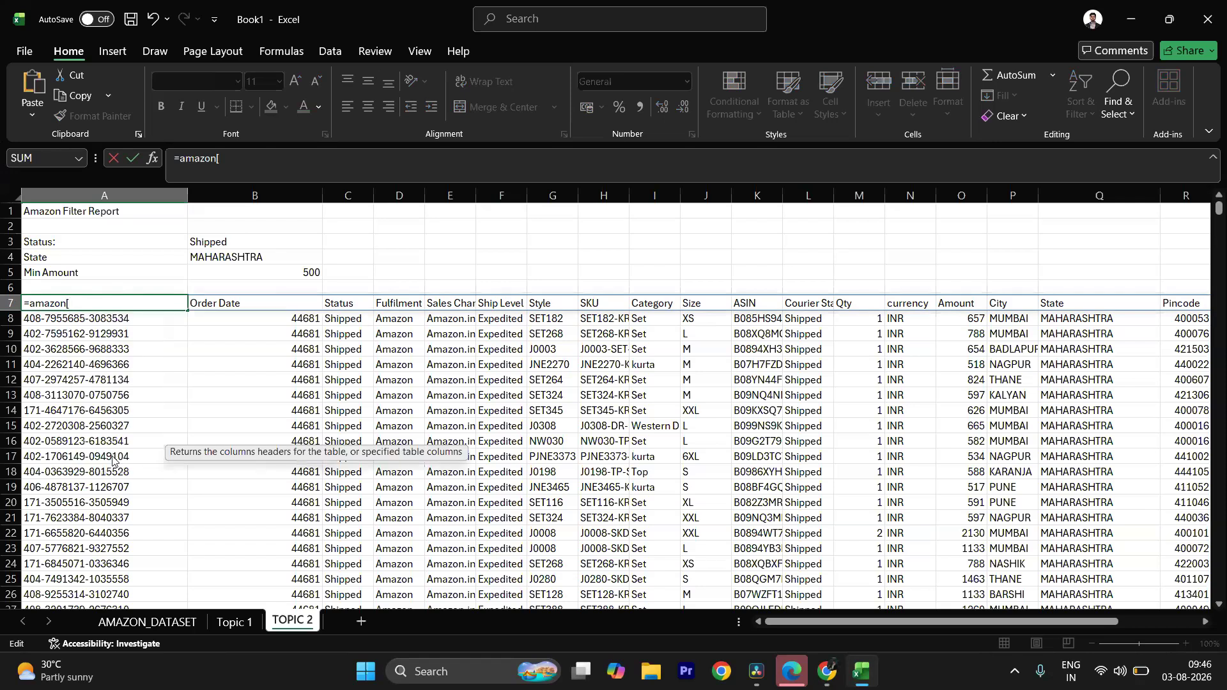
{"action": "type", "text": "]"}
{"action": "key", "text": "Return"}
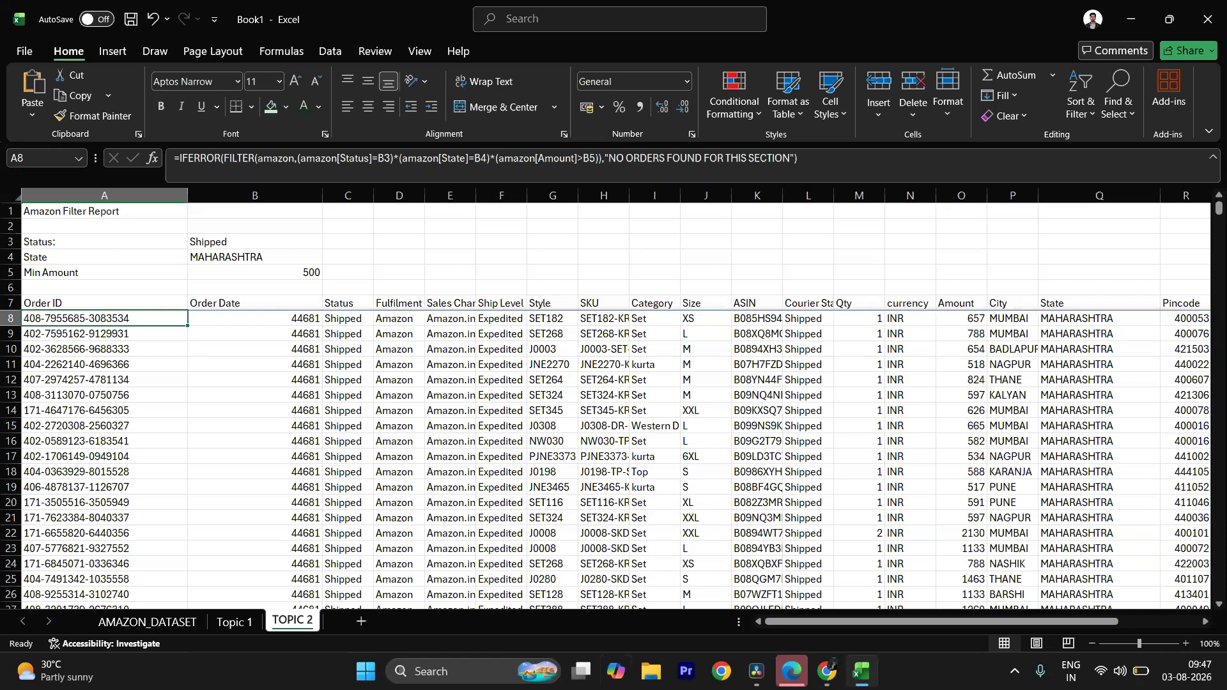
{"action": "mouse_move", "coordinate": [834, 672]}
{"action": "left_click", "coordinate": [761, 579]}
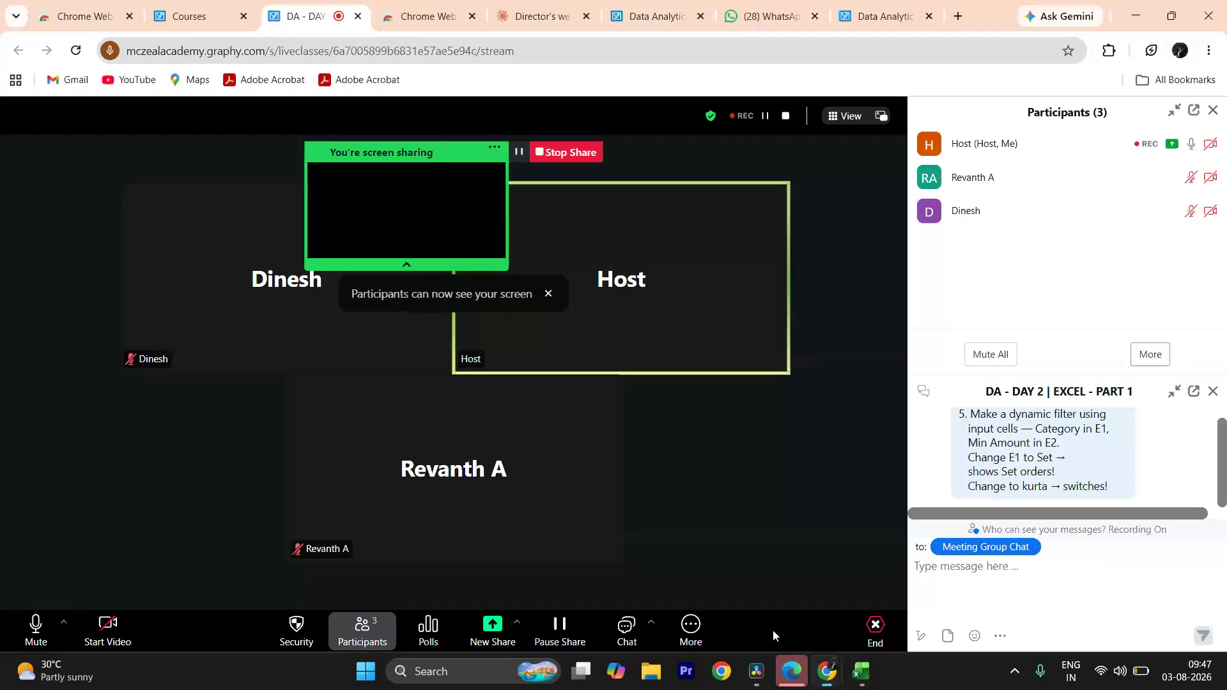
{"action": "double_click", "coordinate": [571, 202]}
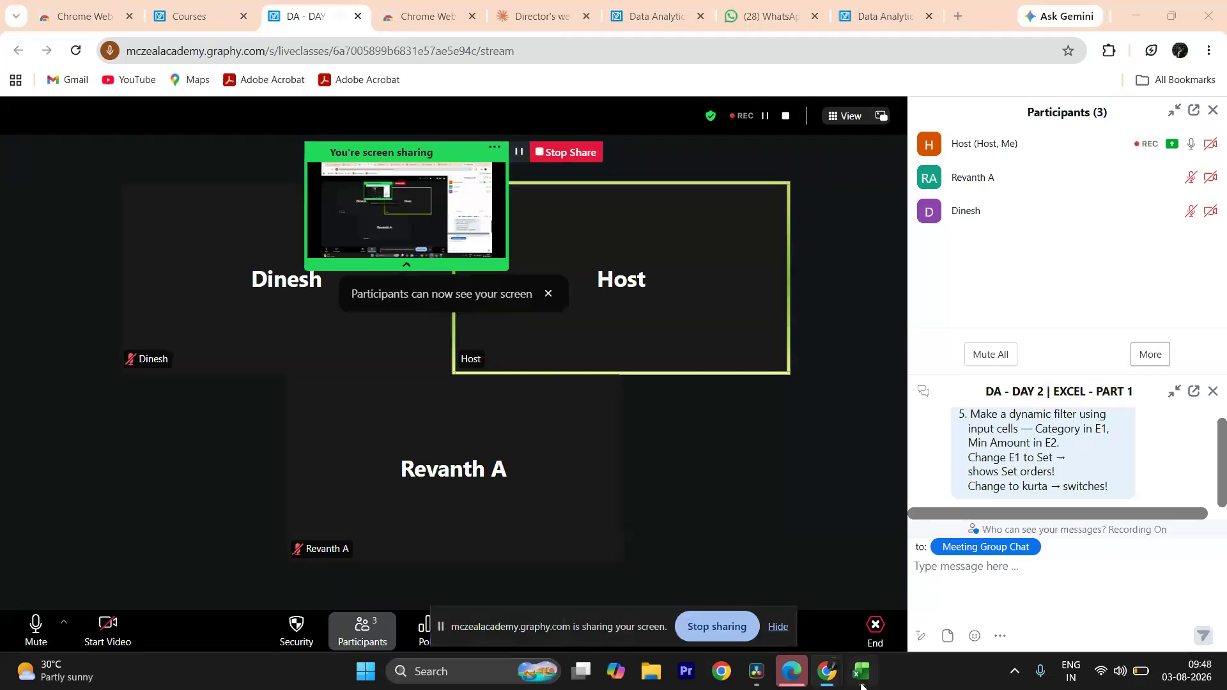
{"action": "left_click", "coordinate": [860, 679]}
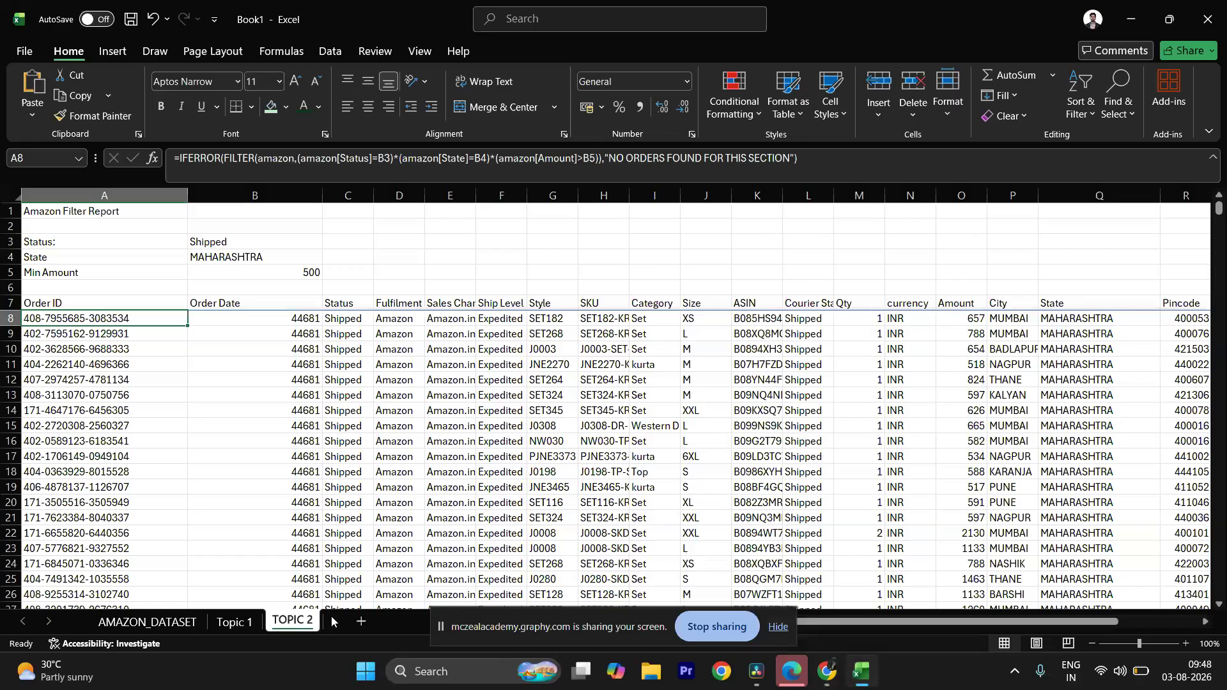
Step: Add a new sheet, paste the list of 22 numbered column names starting at T1, and widen column T
{"action": "left_click", "coordinate": [359, 622]}
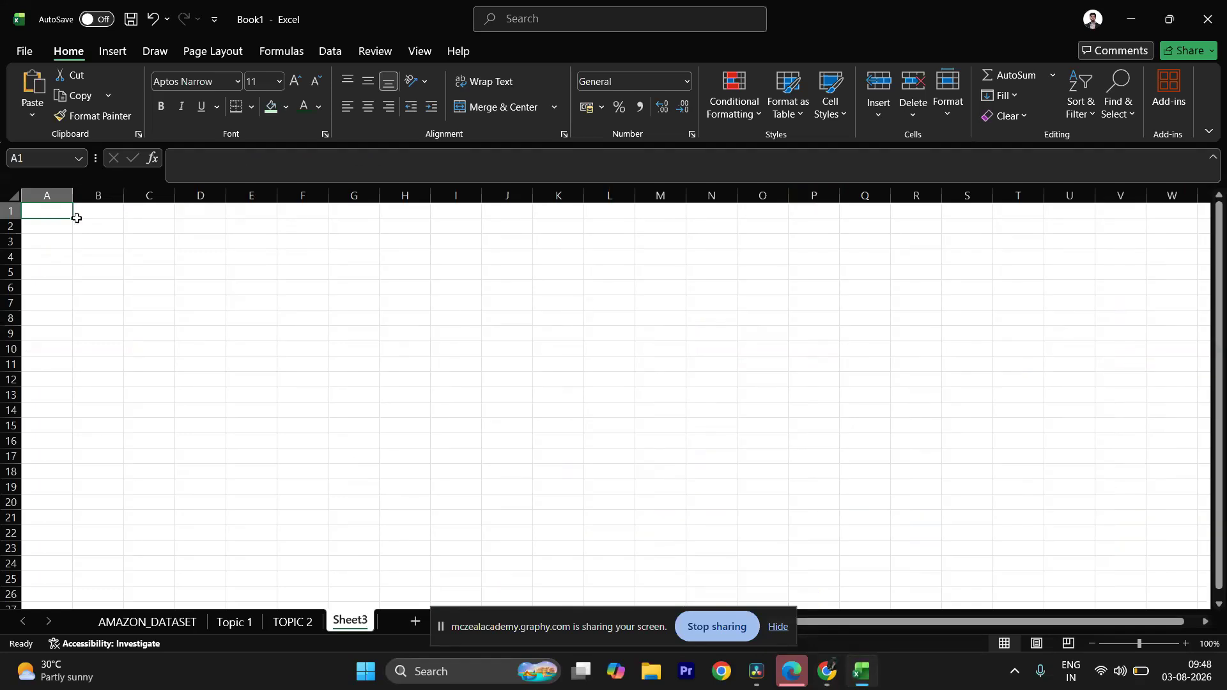
{"action": "left_click", "coordinate": [1019, 210]}
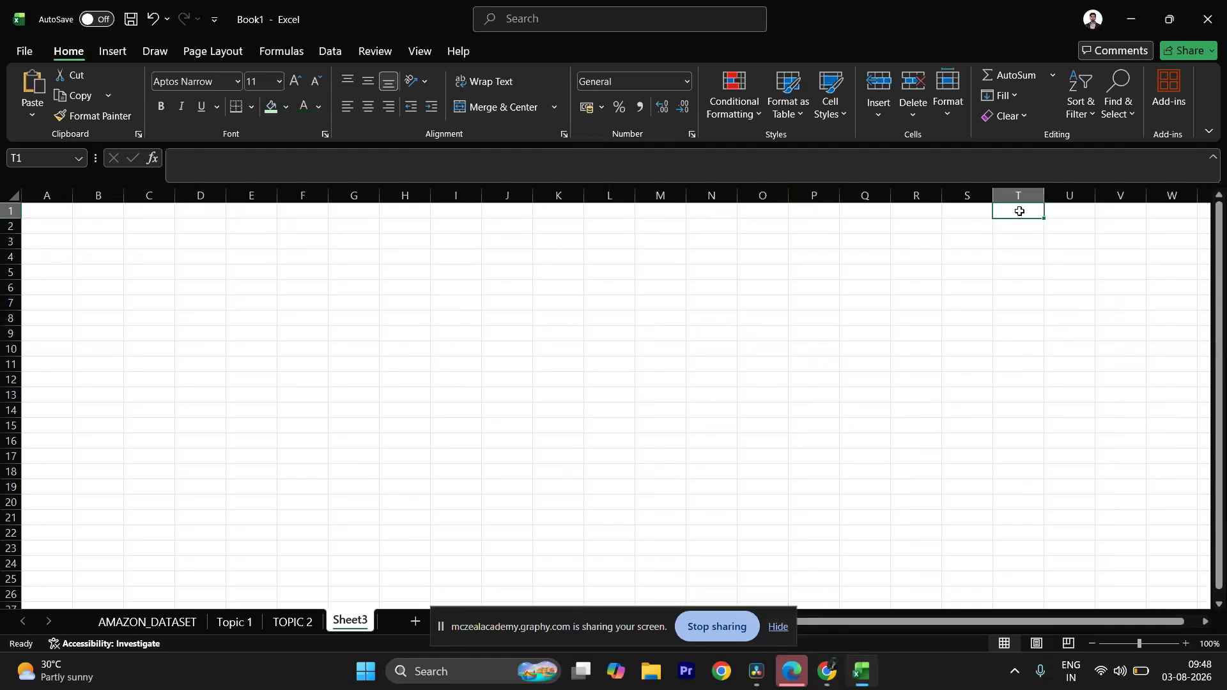
{"action": "type", "text": "Column 1 → Order ID Column 2 → Date (or Order Date) Column 3 → Status Column 4 → Fulfilment Column 5 → Sales Channel Column 6 → Ship Level Column 7 → Style Column 8 → SKU Column 9 → Category Column 10 → Size Column 11 → ASIN Column 12 → Courier Status Column 13 → Qty Column 14 → currency Column 15 → Amount Column 16 → City Column 17 → State Column 18 → Pincode Column 19 → Country Column 20 → Promo ID Column 21 → B2B Column 22 → Fulfilled By"}
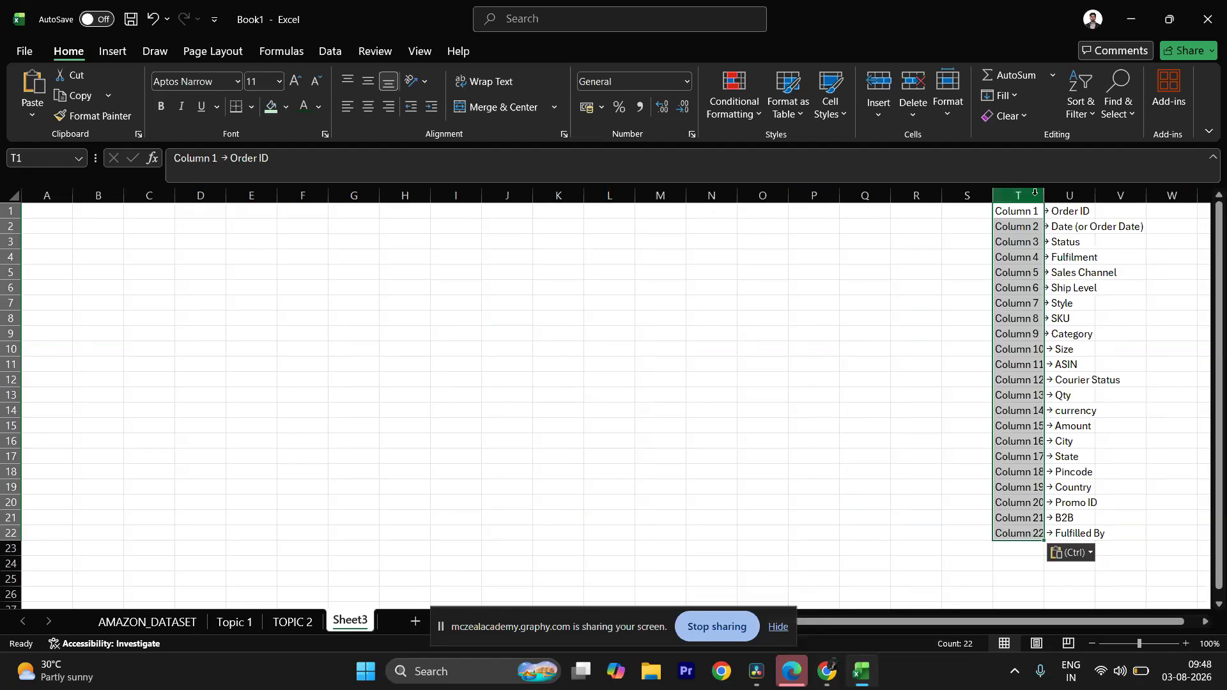
{"action": "left_click_drag", "start_coordinate": [1043, 195], "coordinate": [1135, 194]}
{"action": "left_click", "coordinate": [1109, 301]}
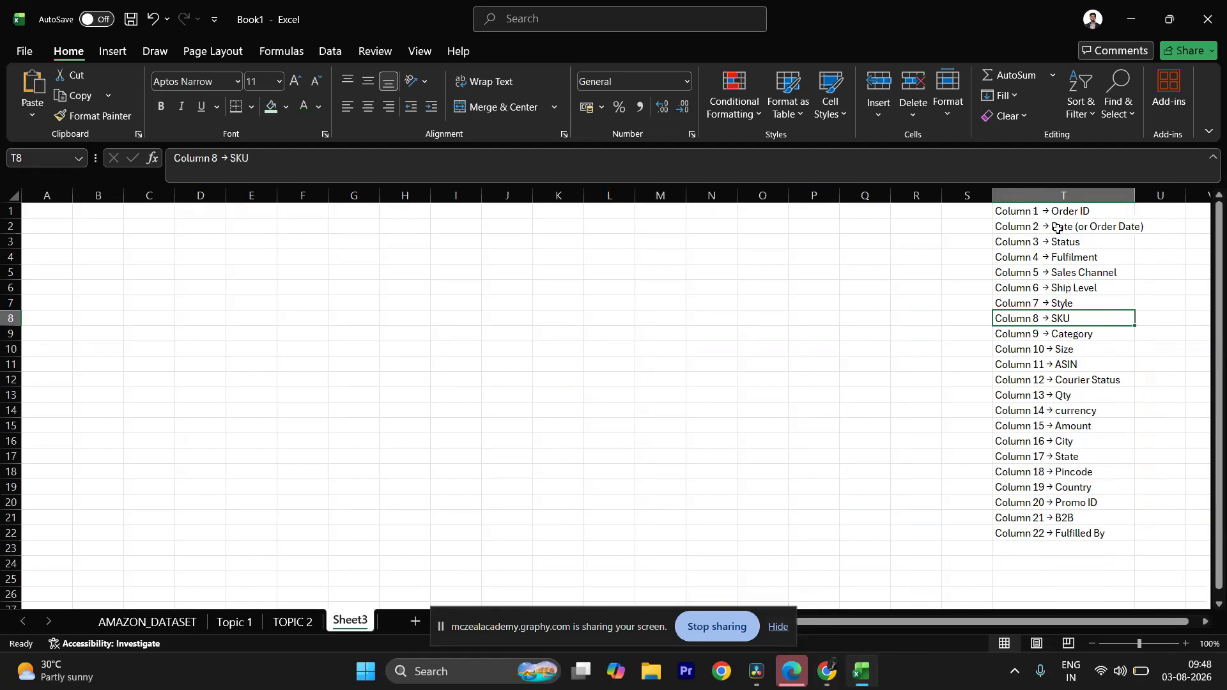
Step: Review the column numbers listed for Order ID, Category, Amount, City and State
{"action": "left_click", "coordinate": [1077, 212]}
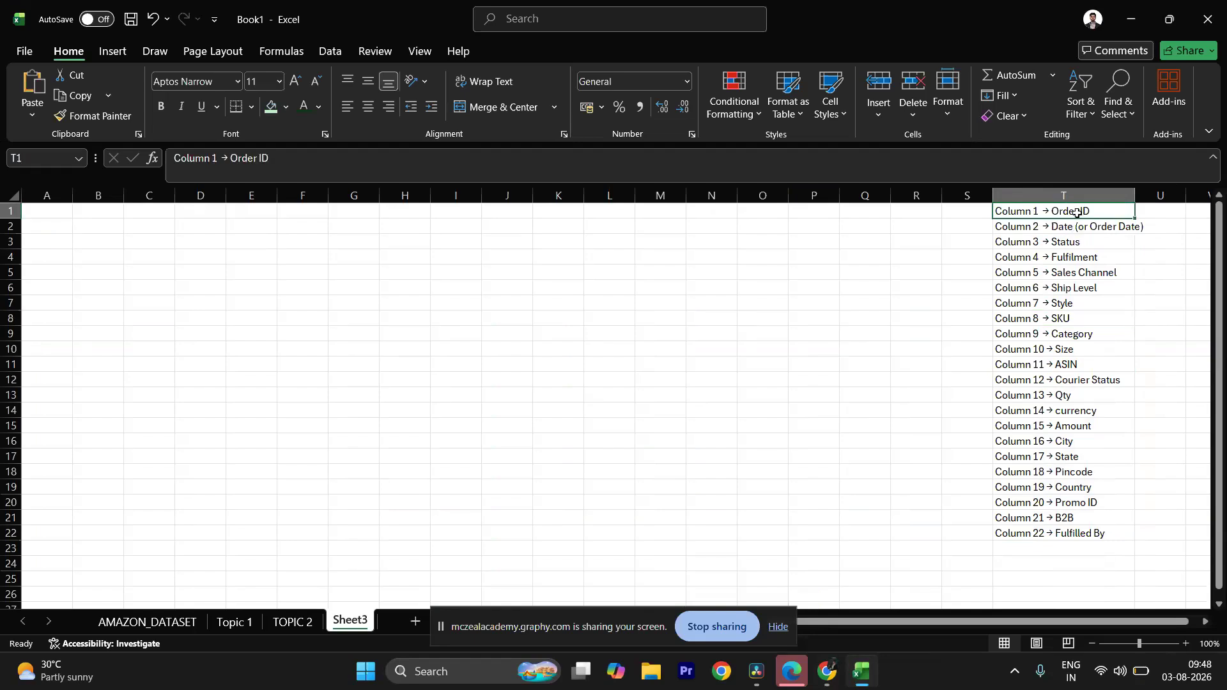
{"action": "left_click", "coordinate": [1080, 335]}
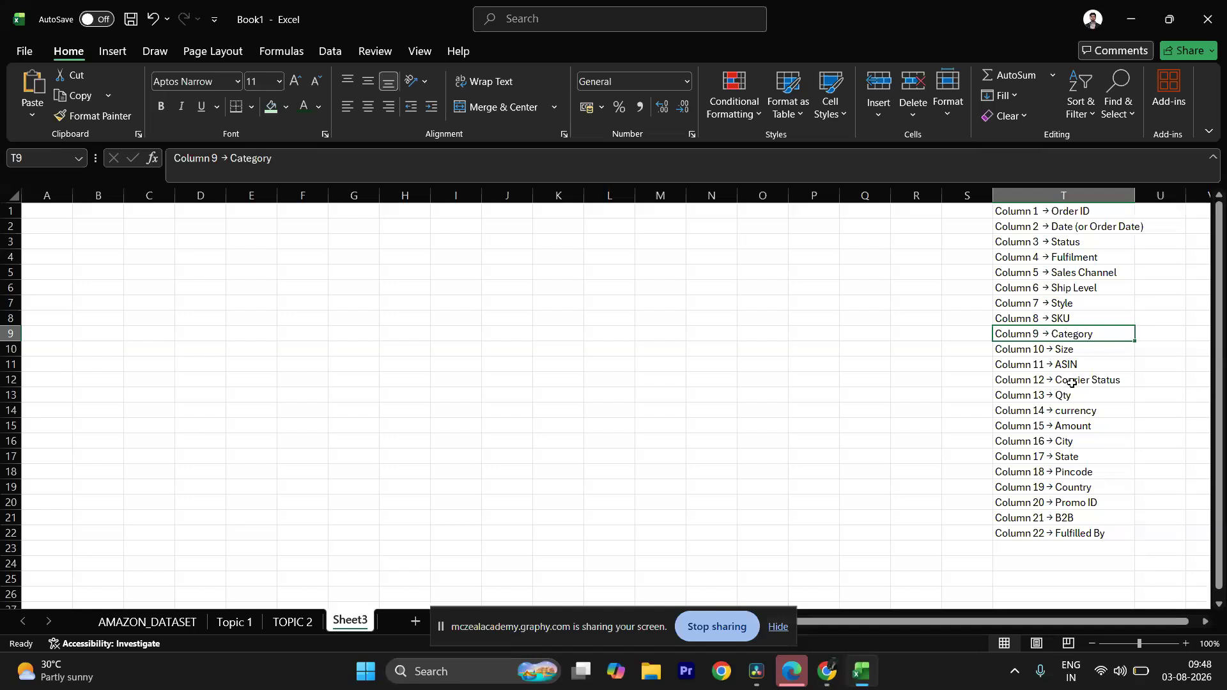
{"action": "left_click", "coordinate": [1065, 425]}
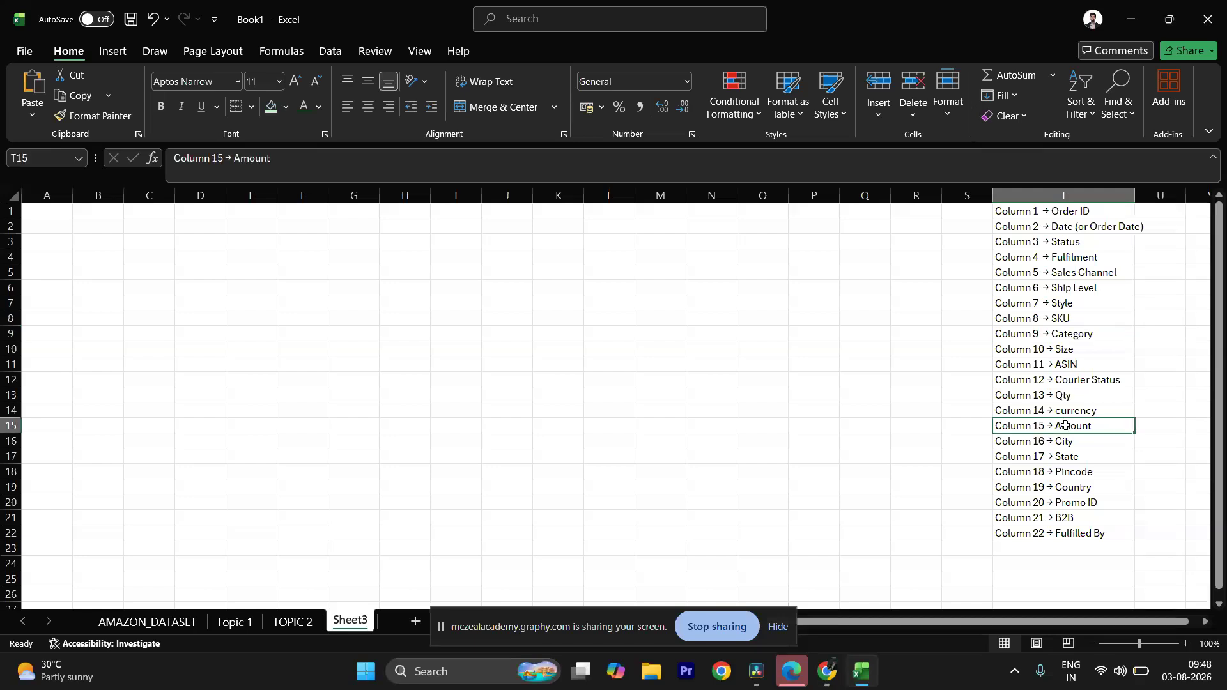
{"action": "left_click", "coordinate": [1068, 441]}
{"action": "left_click", "coordinate": [1077, 457]}
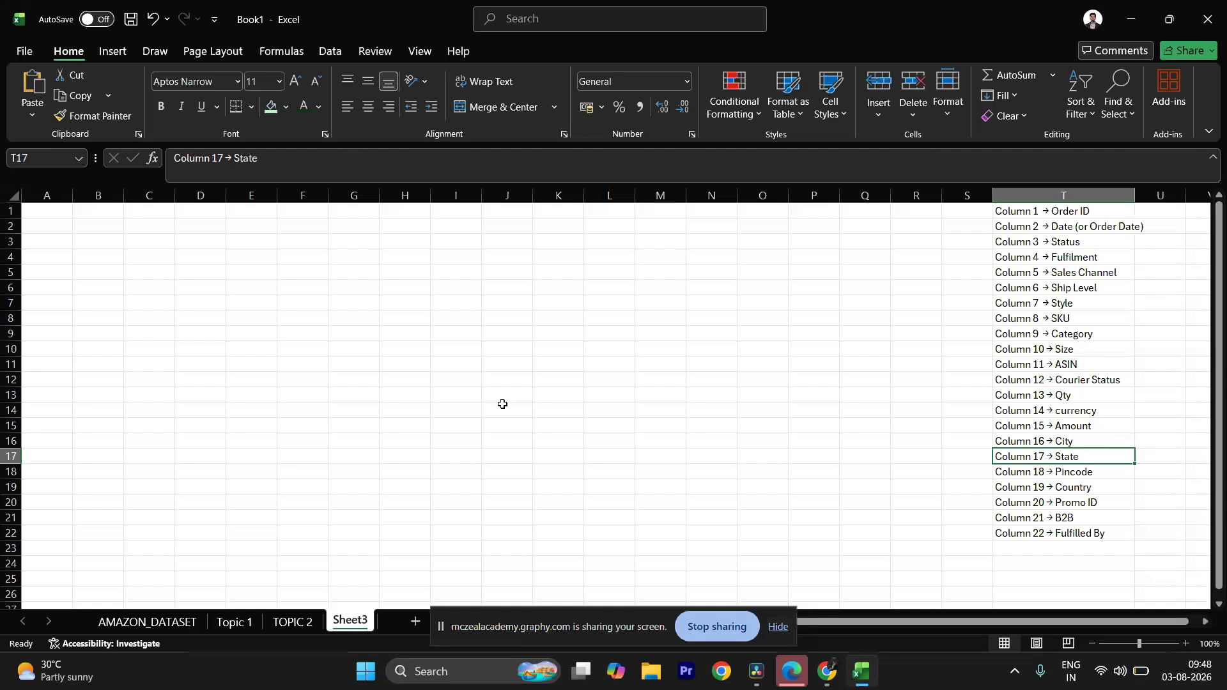
Step: Copy the Status, State and Min Amount criteria from A3:B5 on TOPIC 2 to A1 of the new sheet and widen columns A and B
{"action": "left_click", "coordinate": [293, 621]}
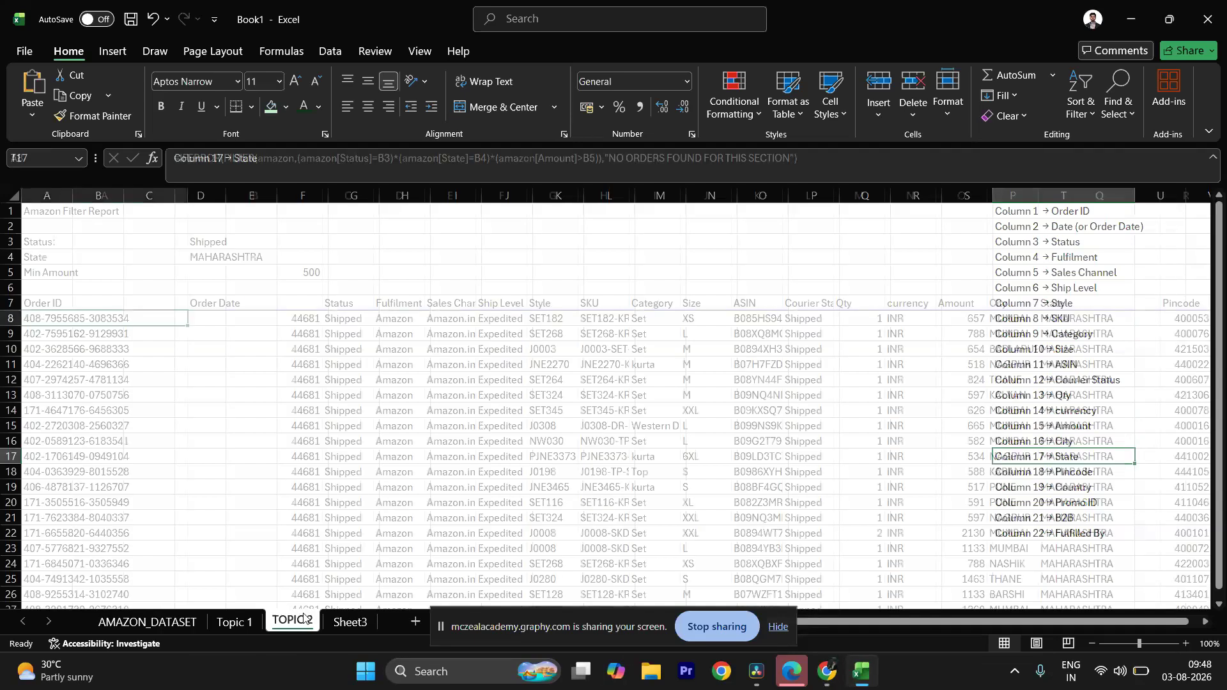
{"action": "scroll", "coordinate": [213, 383], "scroll_direction": "down", "scroll_amount": 1}
{"action": "scroll", "coordinate": [213, 383], "scroll_direction": "up", "scroll_amount": 1}
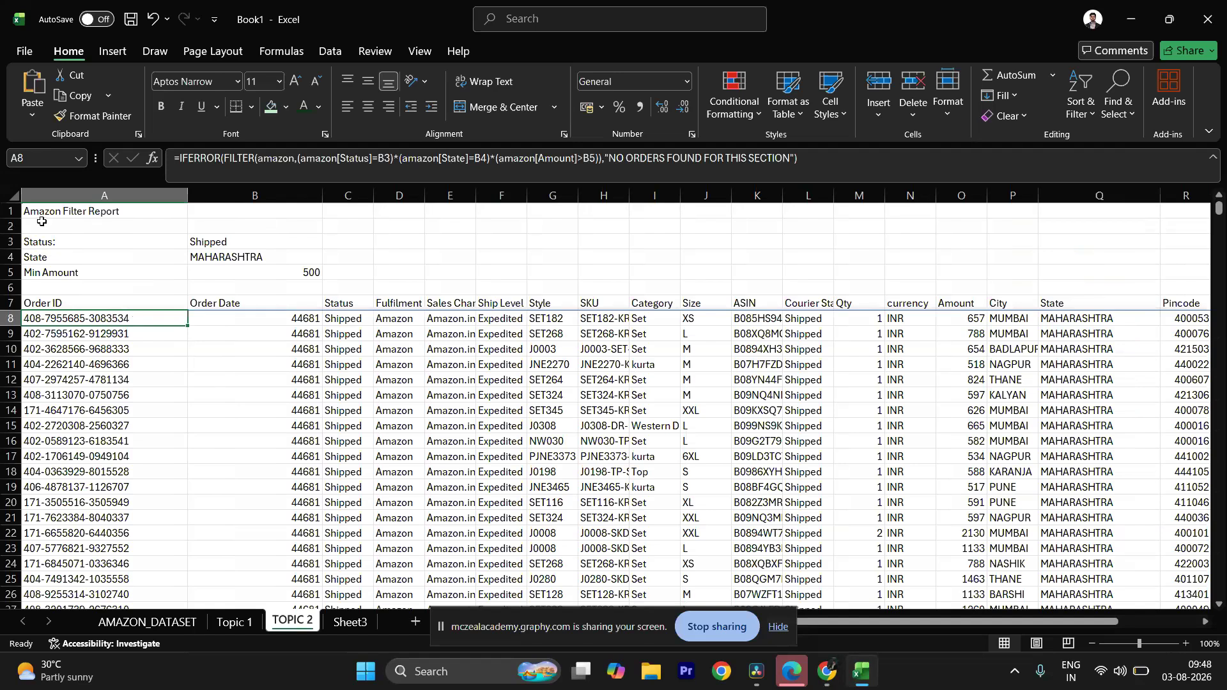
{"action": "left_click_drag", "start_coordinate": [27, 242], "coordinate": [287, 270]}
{"action": "key", "text": "ctrl+c"}
{"action": "left_click", "coordinate": [337, 625]}
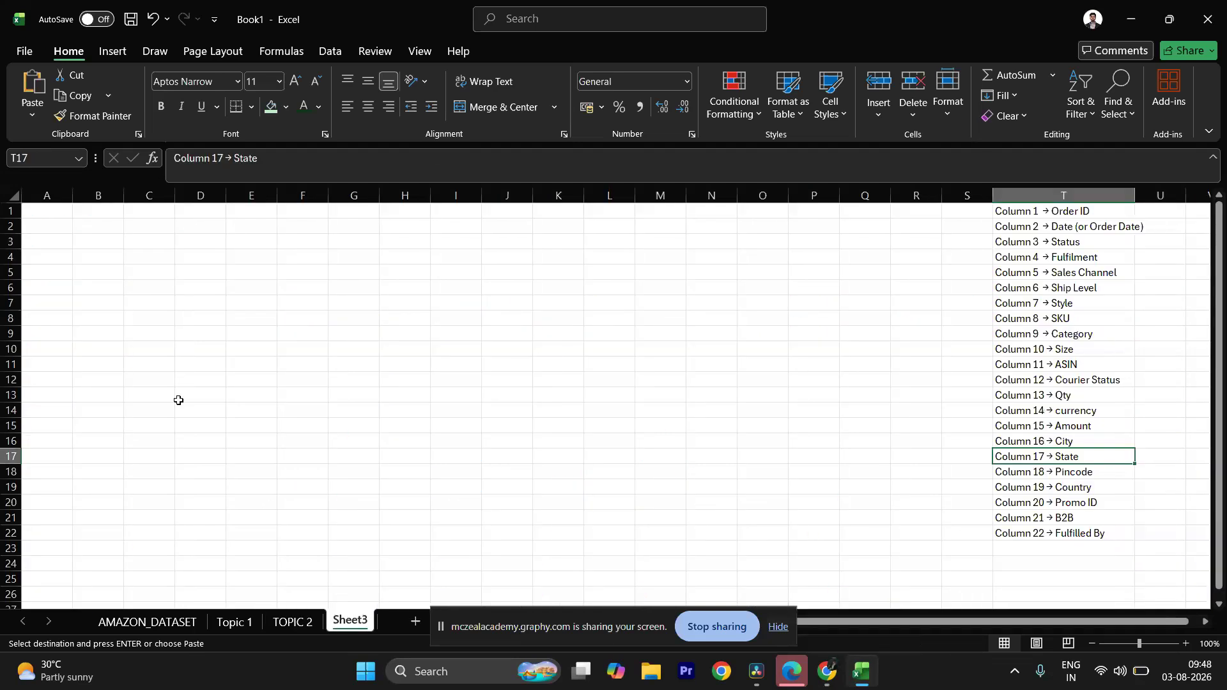
{"action": "left_click", "coordinate": [46, 213]}
{"action": "key", "text": "ctrl+v"}
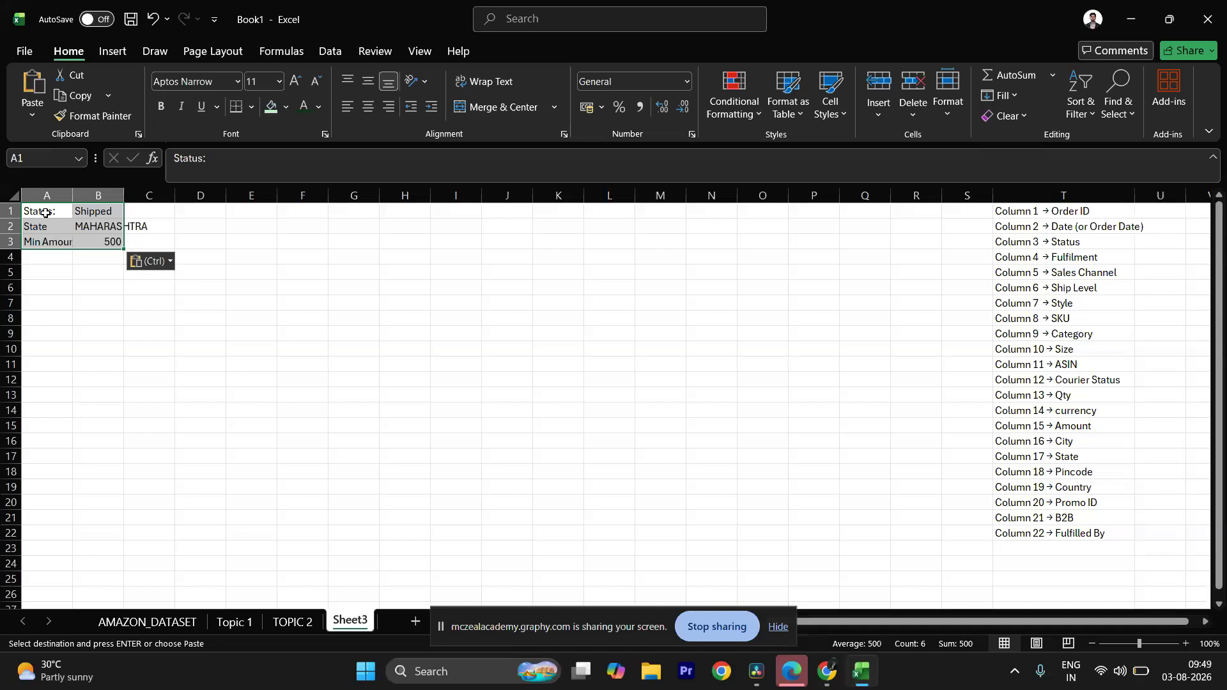
{"action": "left_click_drag", "start_coordinate": [72, 195], "coordinate": [221, 192]}
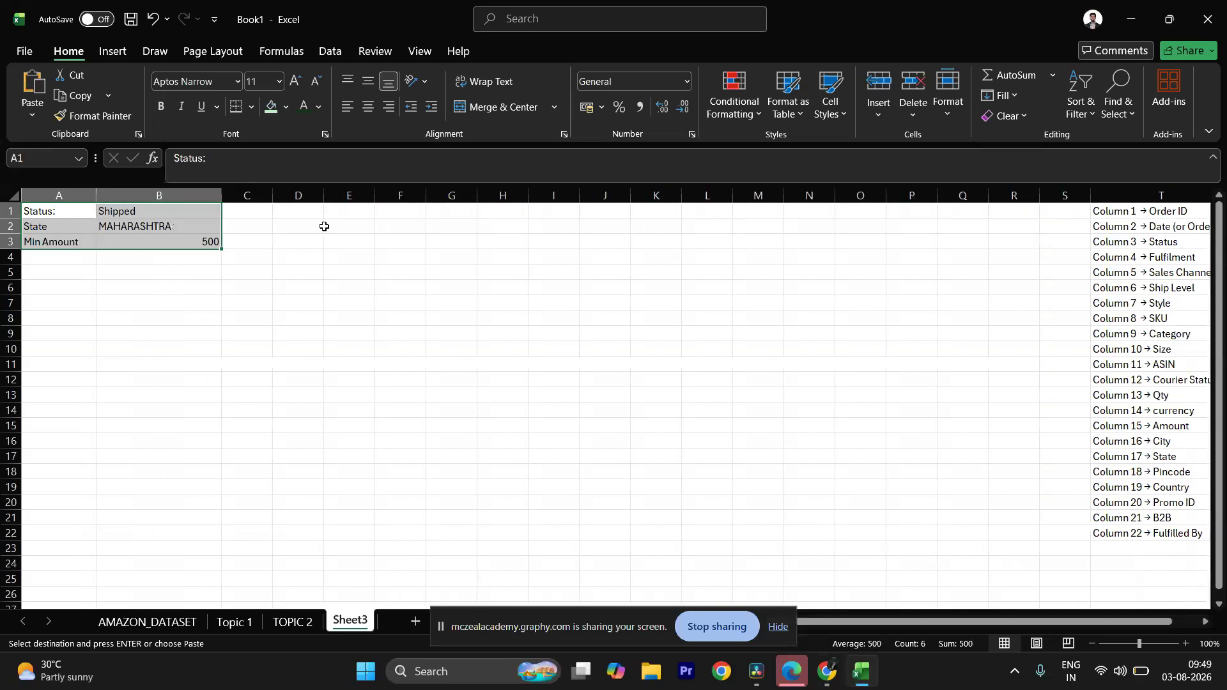
{"action": "left_click", "coordinate": [396, 257]}
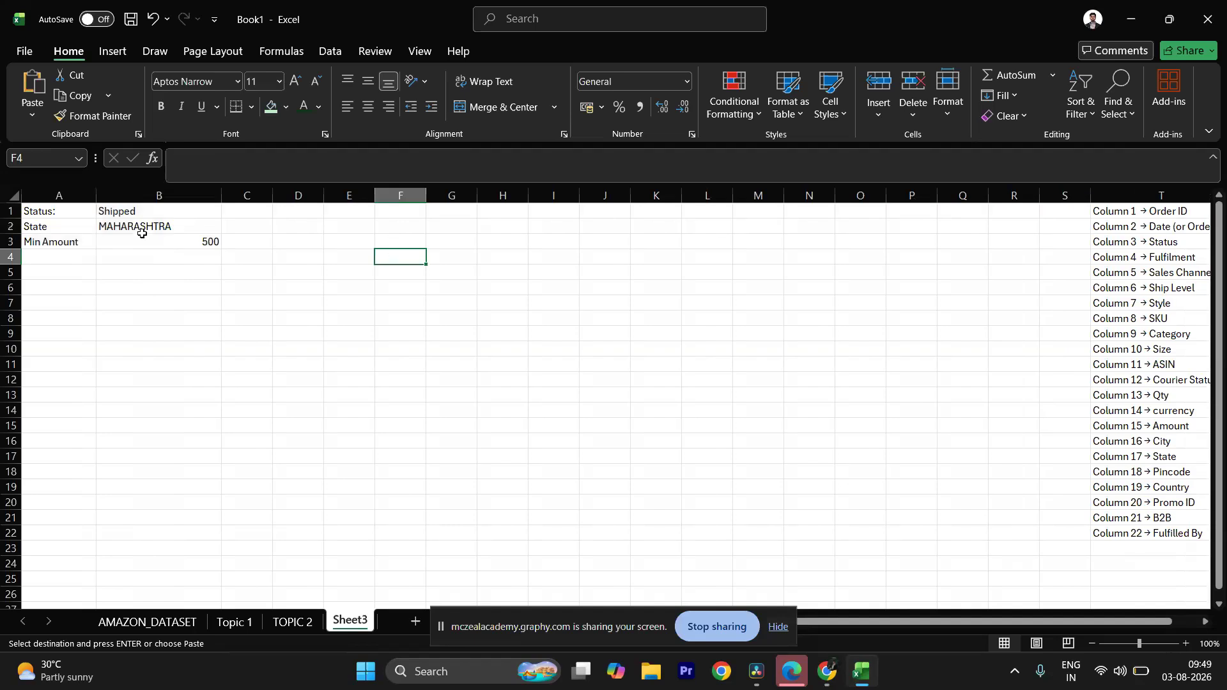
Step: Rename the new sheet TOPIC 3
{"action": "double_click", "coordinate": [335, 621]}
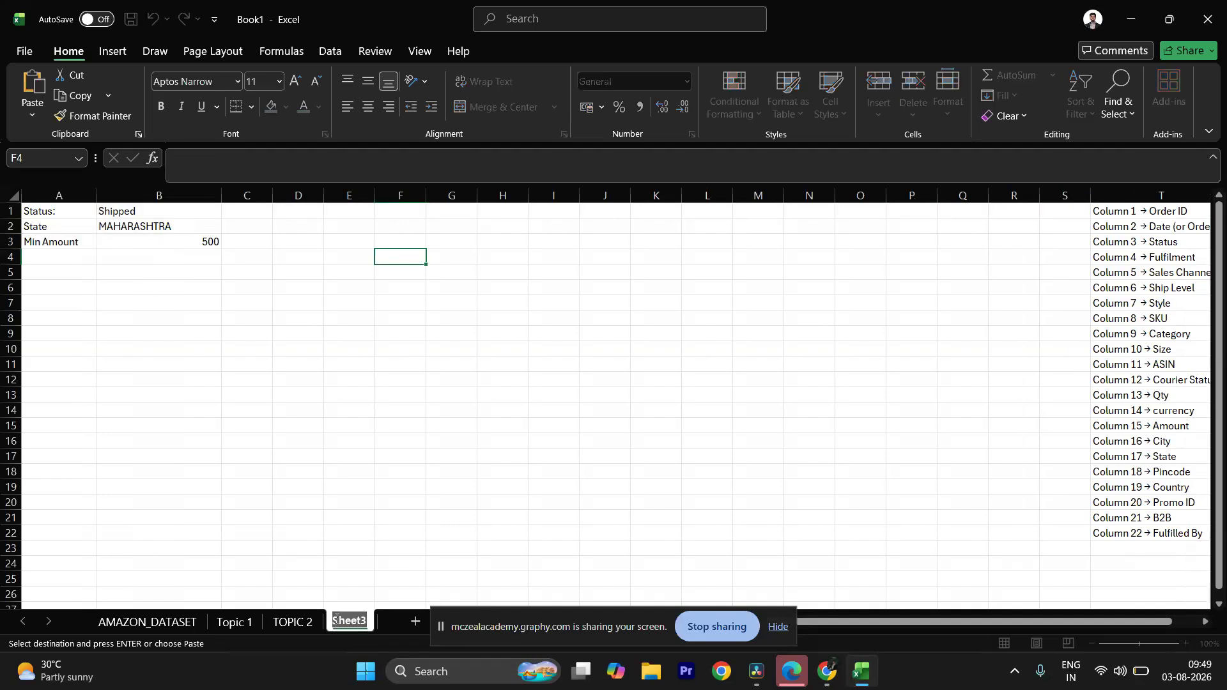
{"action": "type", "text": "TOPIC 3"}
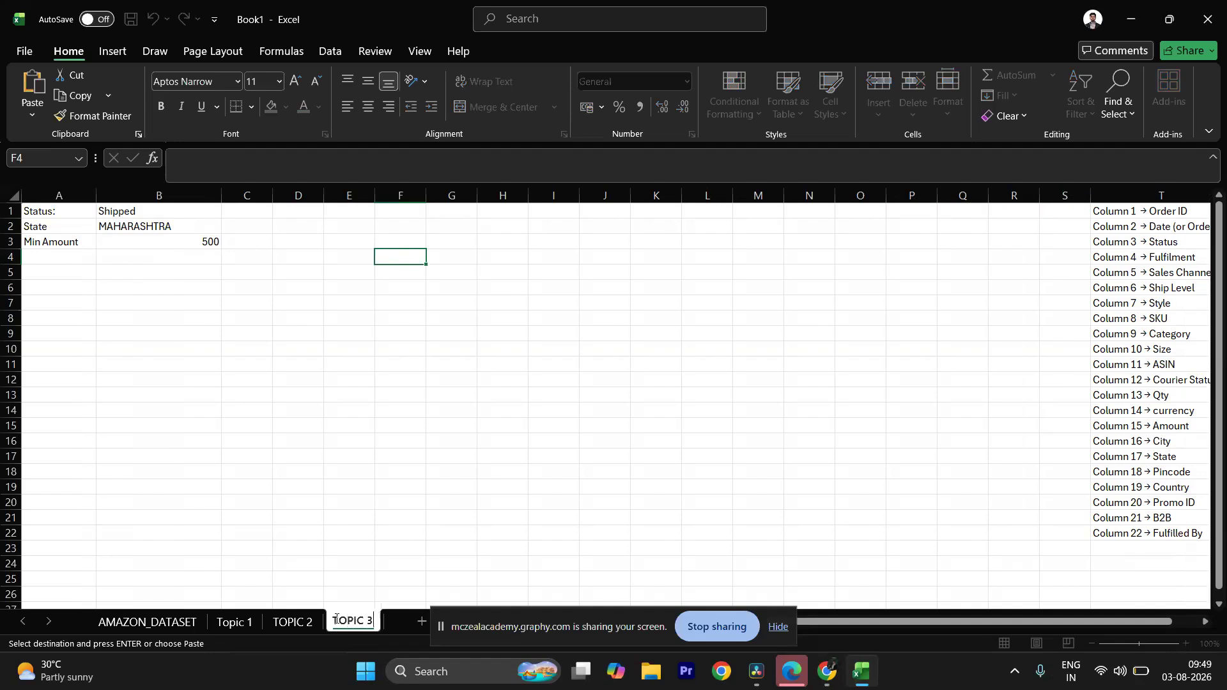
{"action": "key", "text": "Return"}
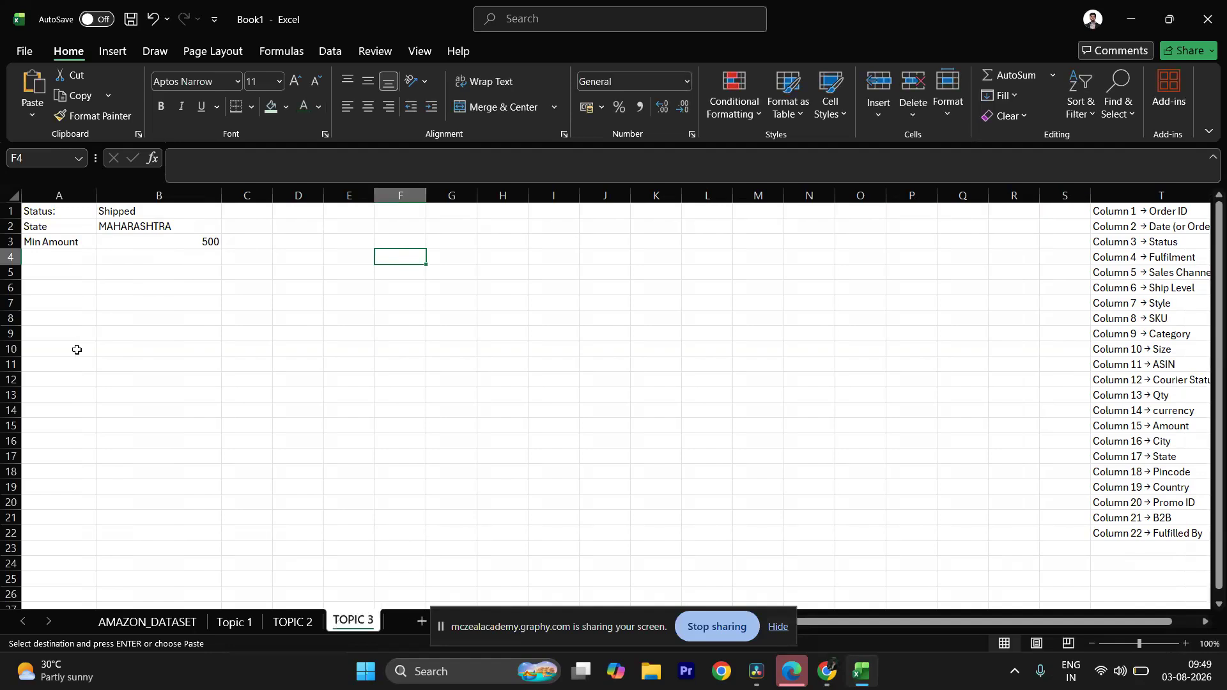
{"action": "left_click", "coordinate": [37, 274]}
{"action": "left_click", "coordinate": [44, 289]}
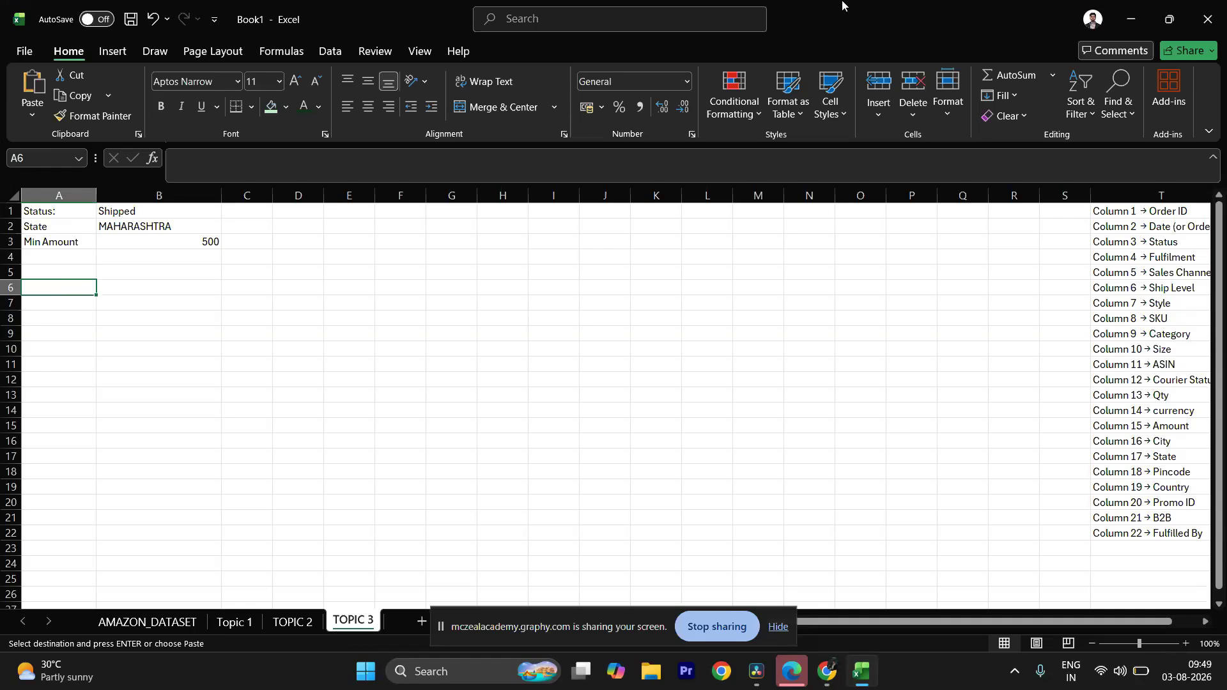
Step: Highlight the Order ID, Category, Amount, City and State entries in column T with a light green fill
{"action": "left_click", "coordinate": [1126, 211]}
{"action": "left_click", "coordinate": [271, 106]}
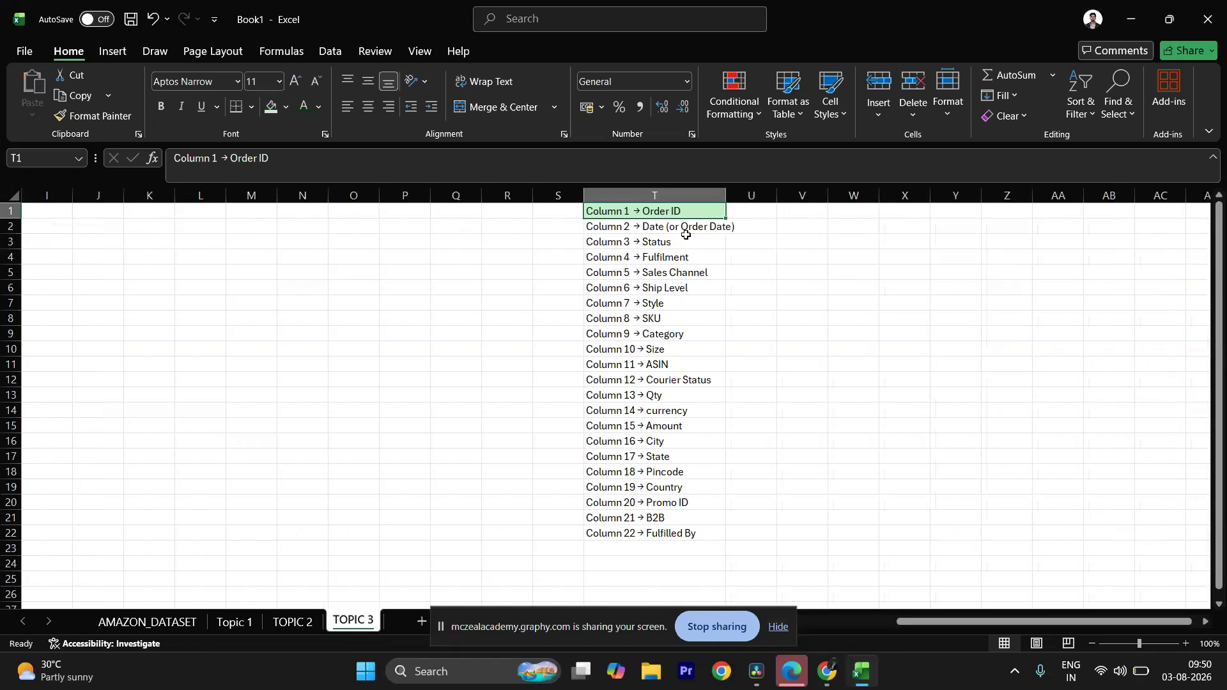
{"action": "left_click", "coordinate": [644, 333]}
{"action": "left_click", "coordinate": [272, 110]}
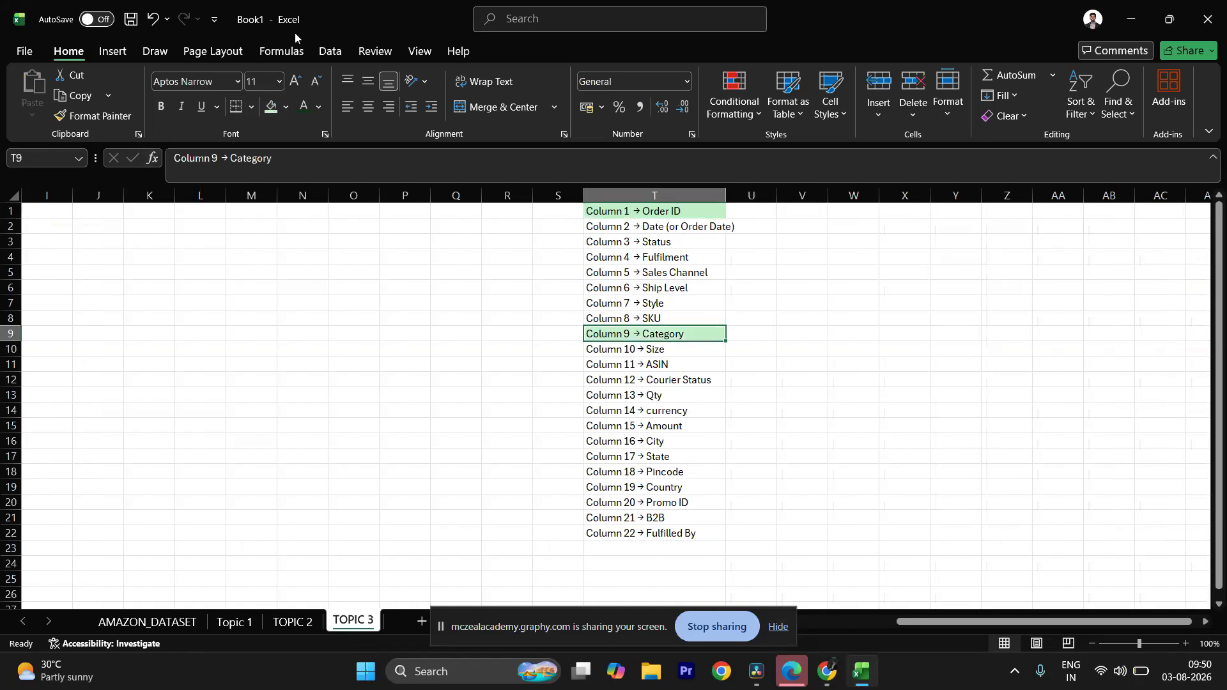
{"action": "left_click", "coordinate": [601, 427]}
{"action": "left_click_drag", "start_coordinate": [600, 428], "coordinate": [604, 455]}
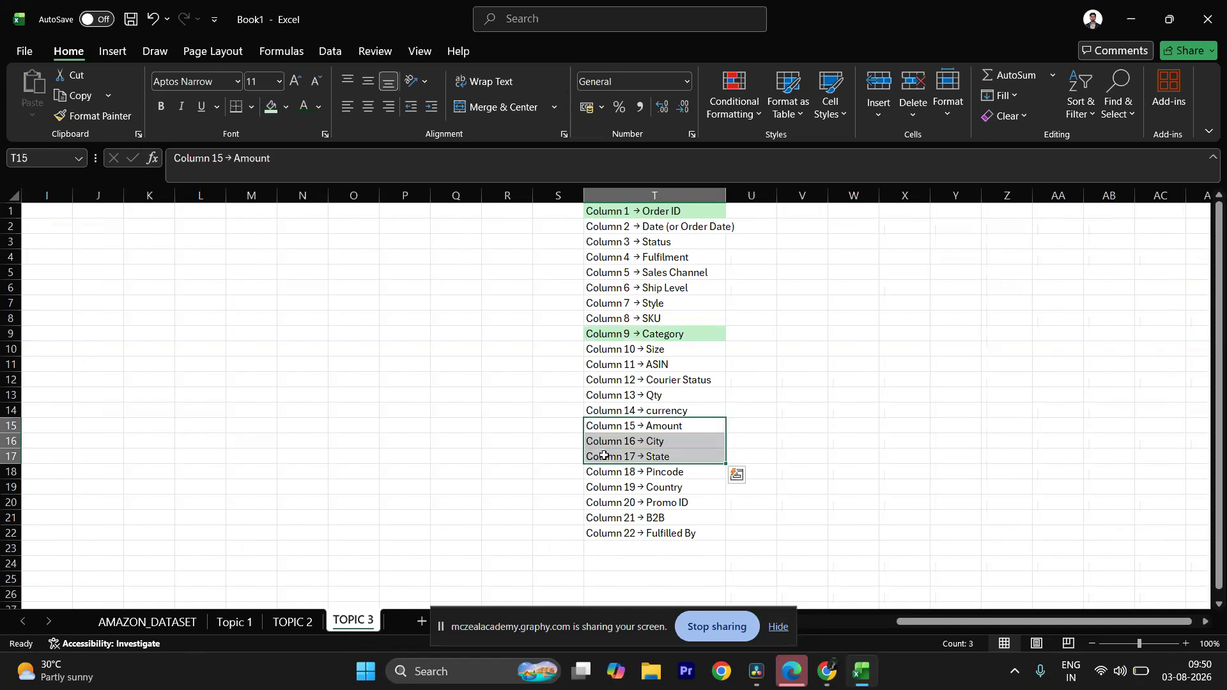
{"action": "left_click", "coordinate": [270, 113]}
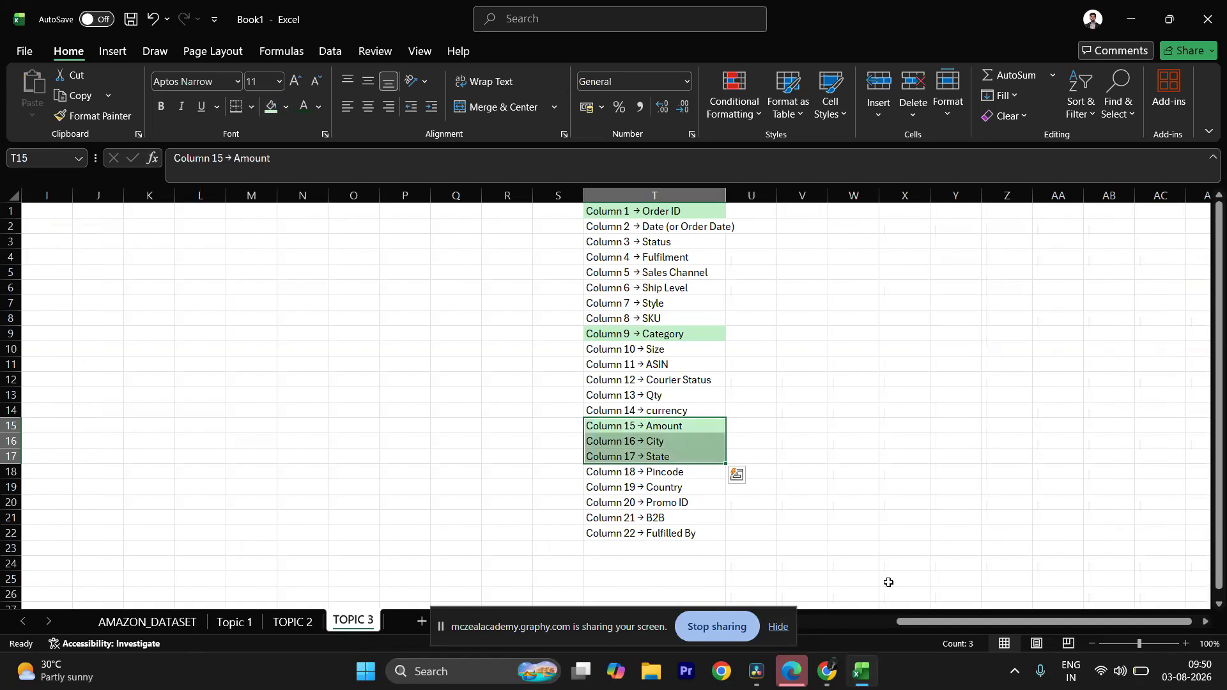
{"action": "left_click_drag", "start_coordinate": [985, 623], "coordinate": [757, 616]}
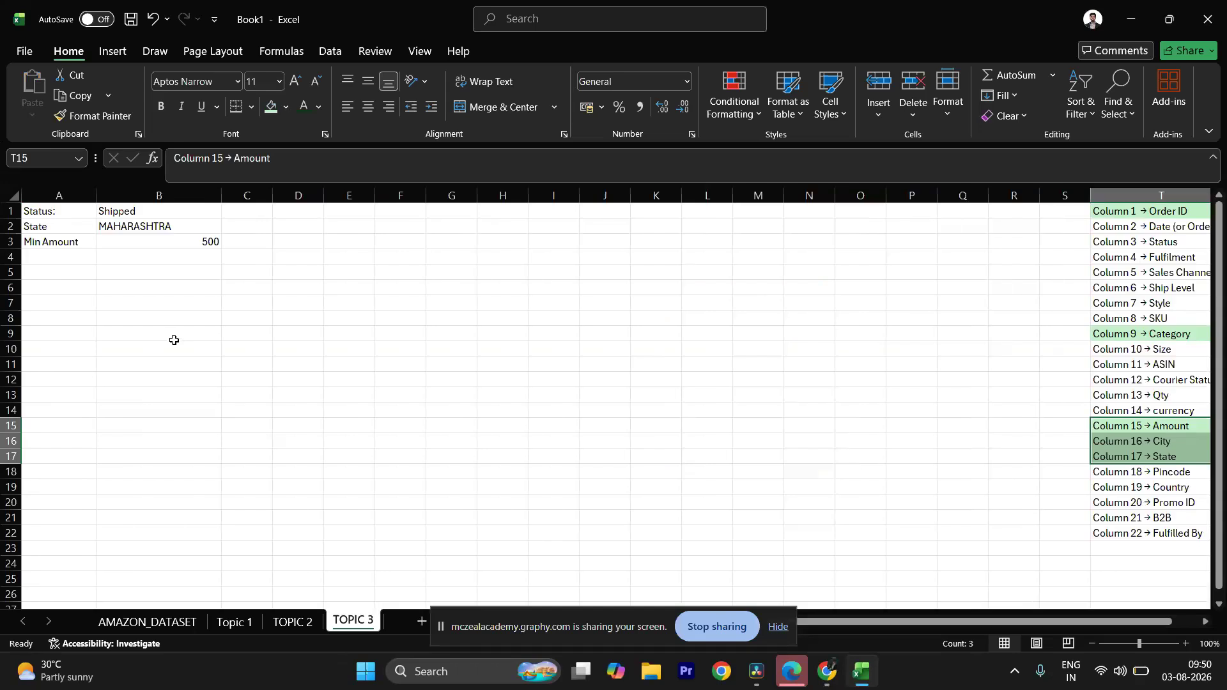
Step: Enter =CHOOSECOLS(amazon,1,9,15,16,17) in A8 of TOPIC 3 to extract the Order ID, Category, Amount, City and State columns
{"action": "left_click", "coordinate": [73, 275]}
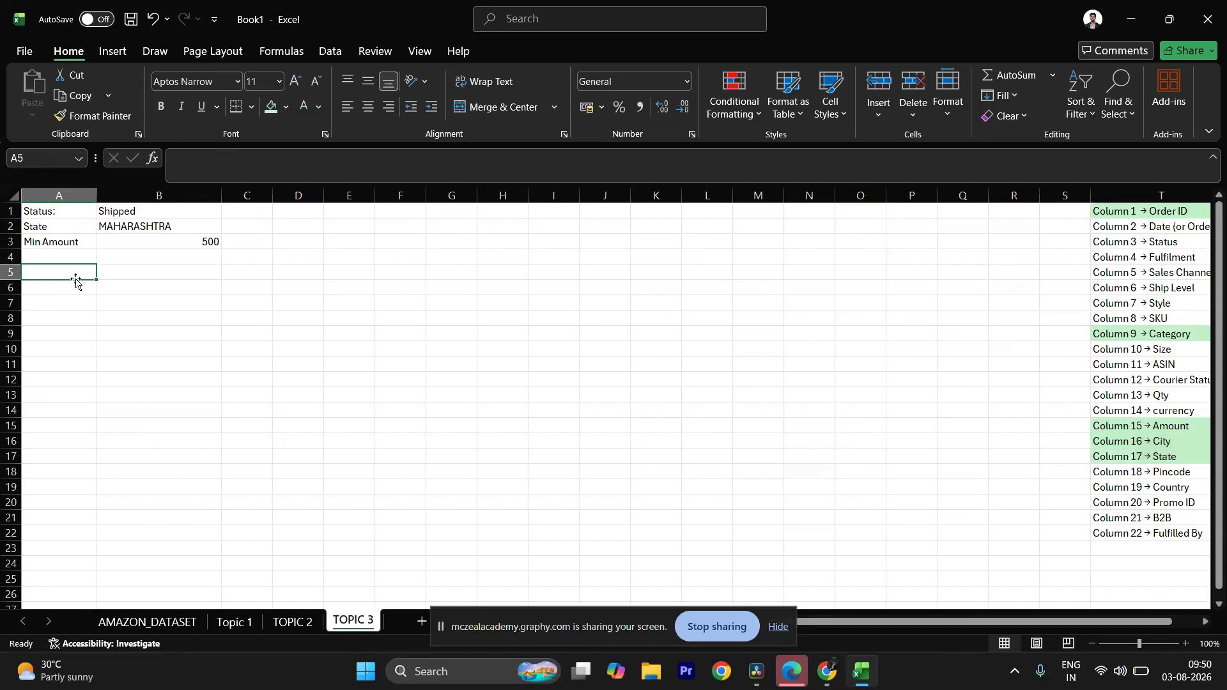
{"action": "left_click", "coordinate": [73, 316]}
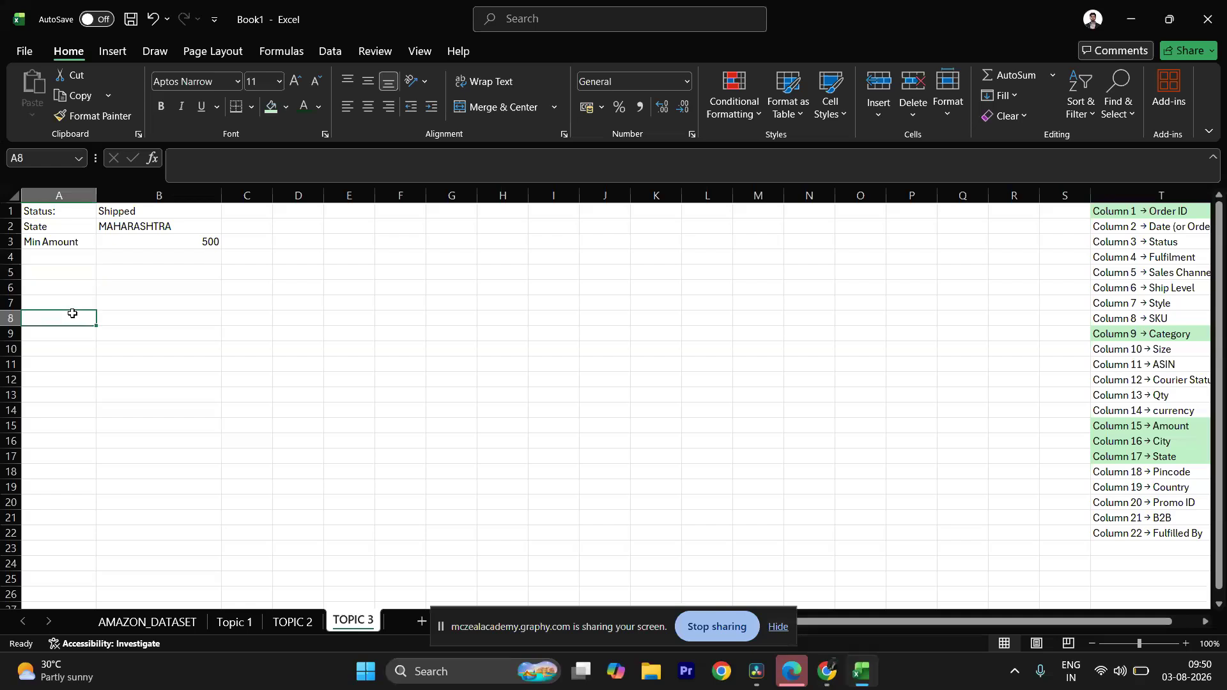
{"action": "type", "text": "="}
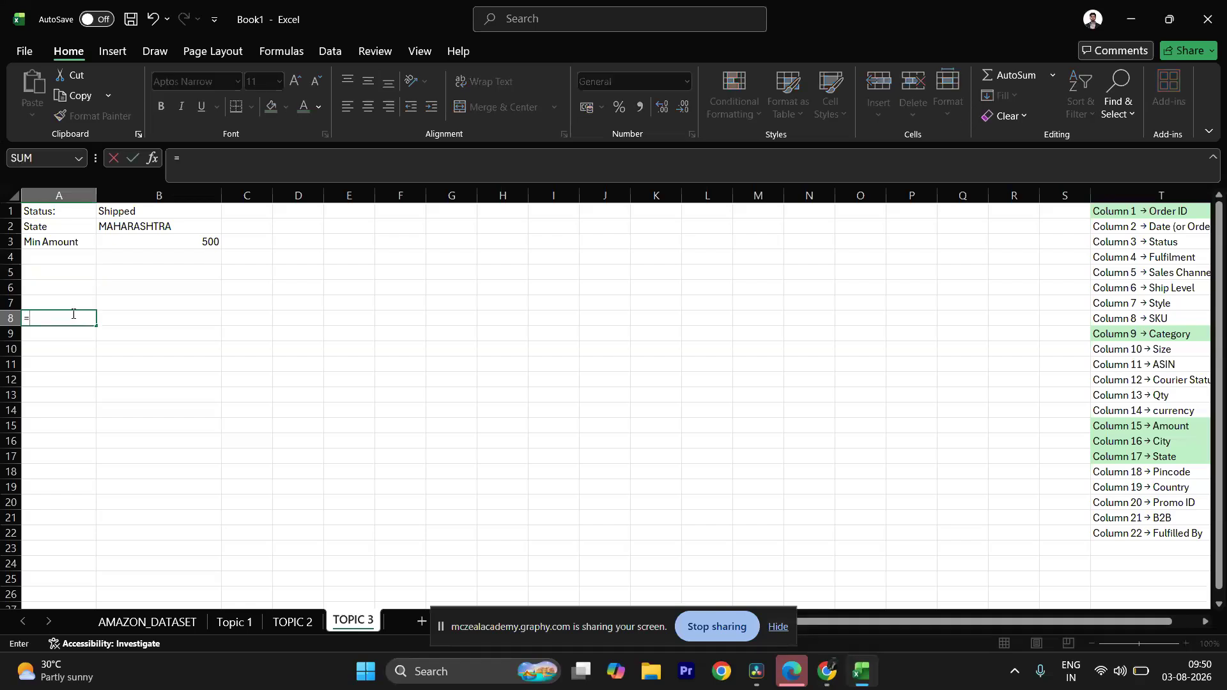
{"action": "type", "text": "CHOO"}
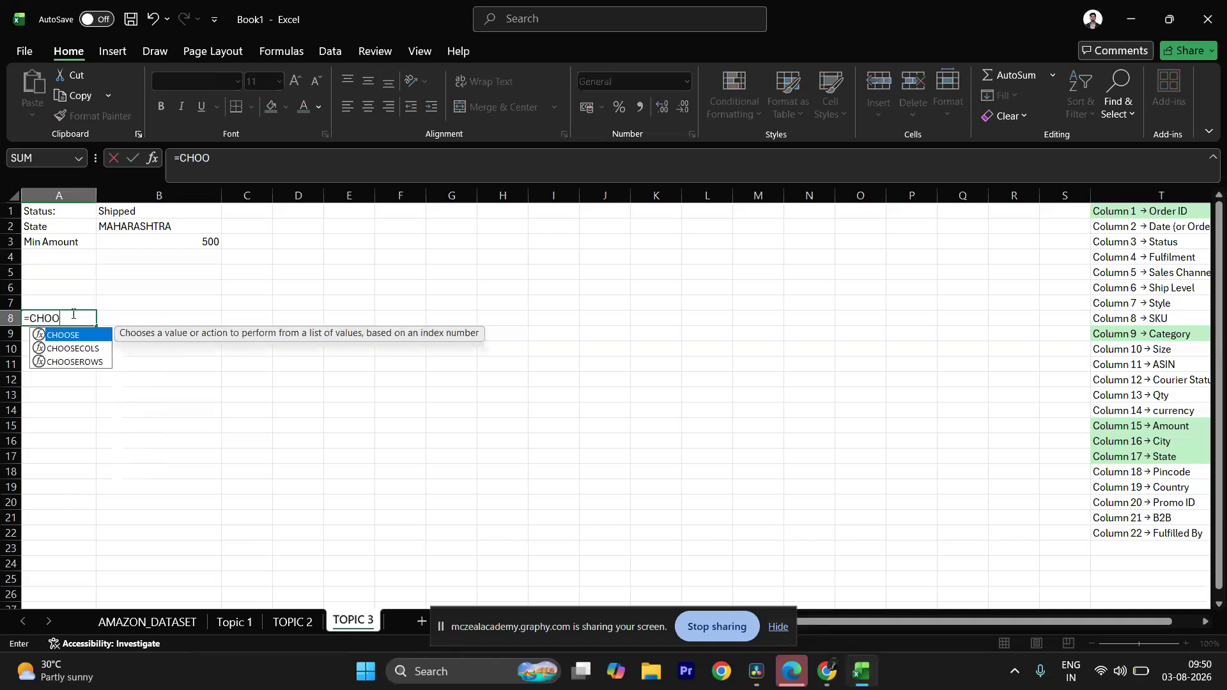
{"action": "double_click", "coordinate": [83, 351]}
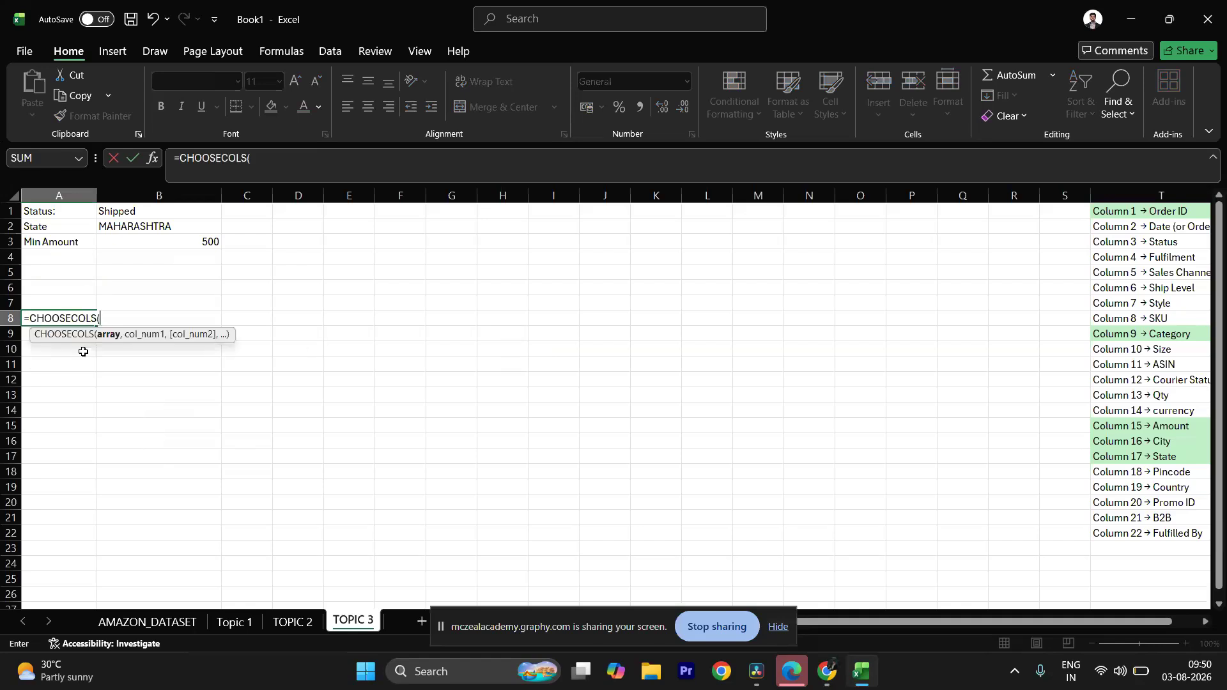
{"action": "type", "text": "AMA"}
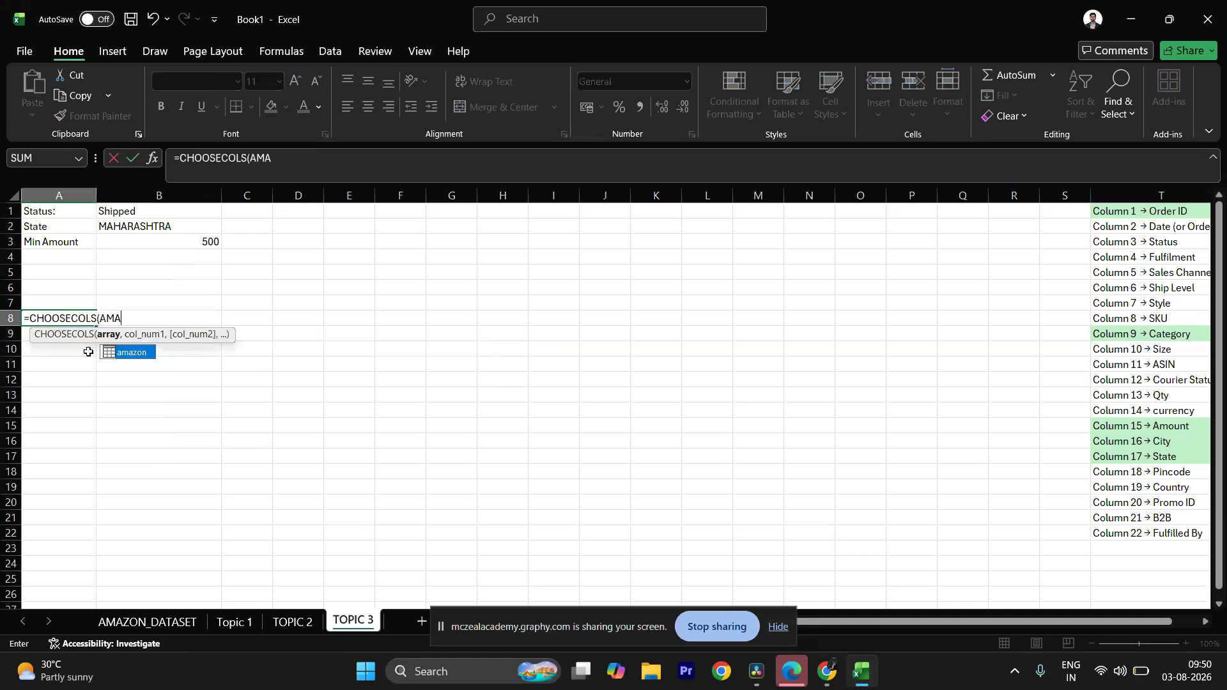
{"action": "double_click", "coordinate": [122, 354]}
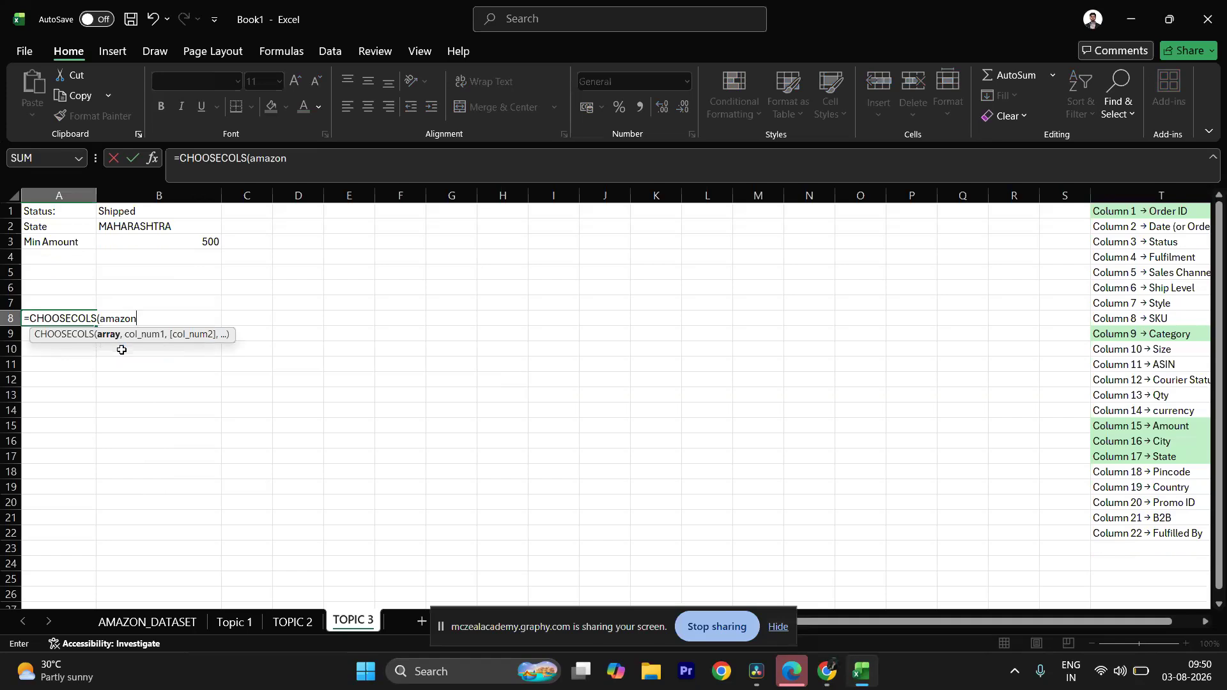
{"action": "type", "text": ","}
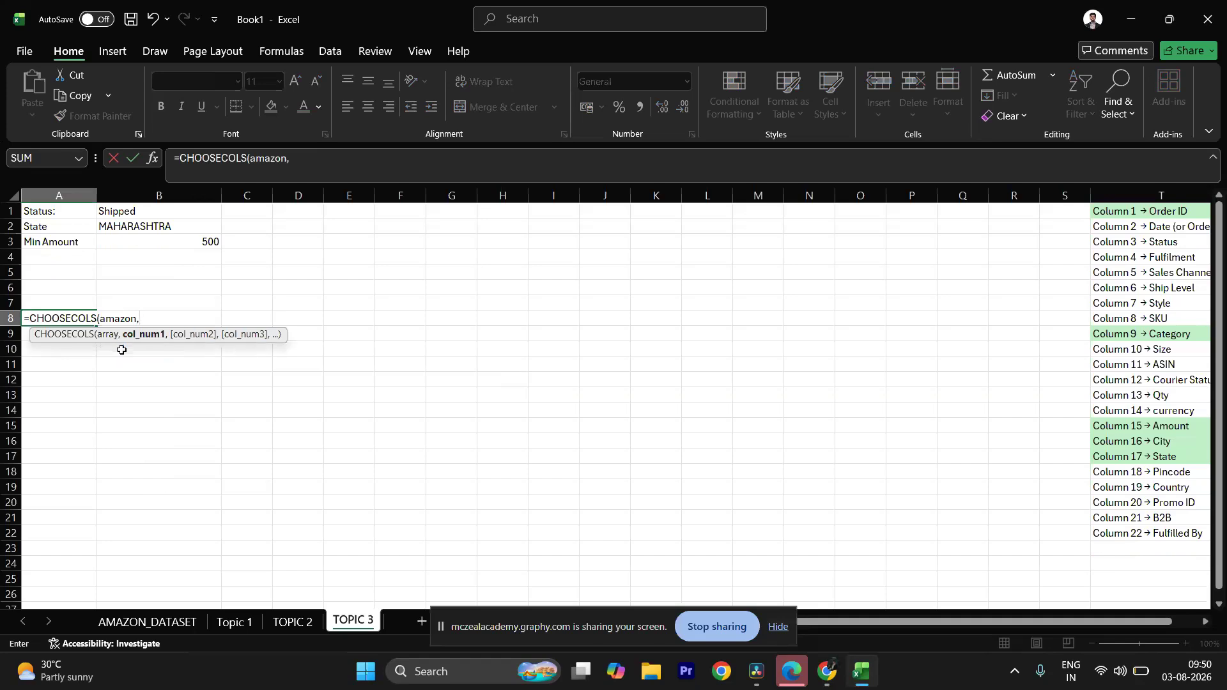
{"action": "type", "text": "1,"}
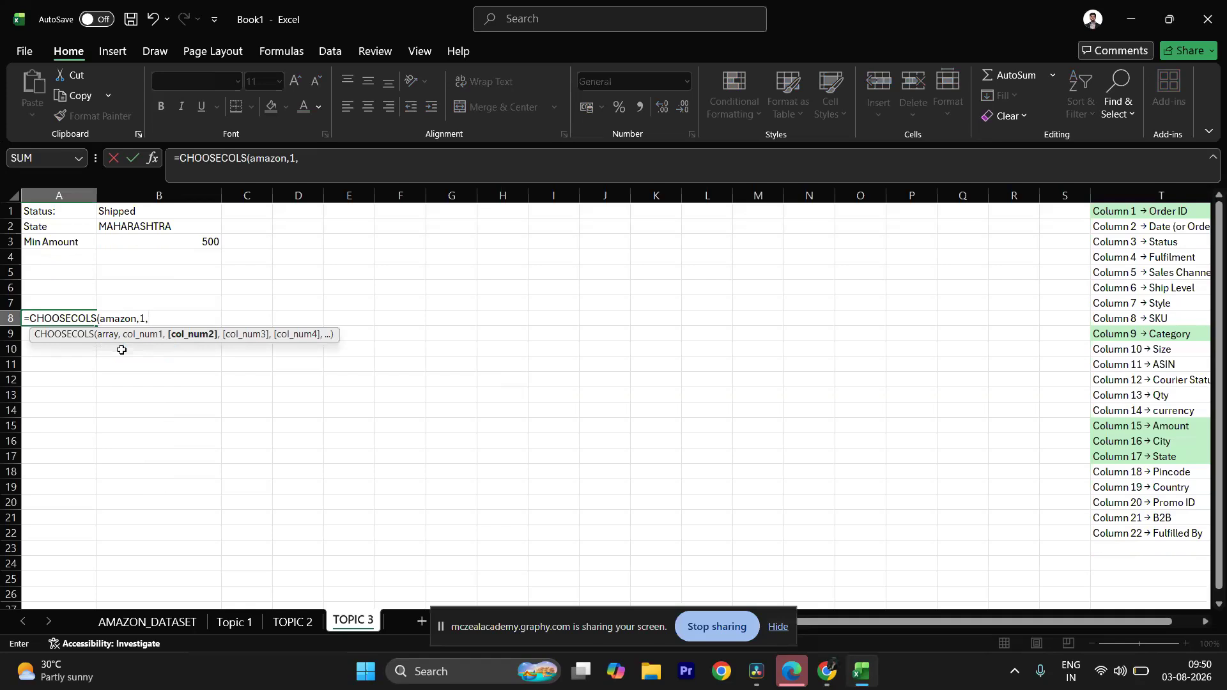
{"action": "type", "text": "9,"}
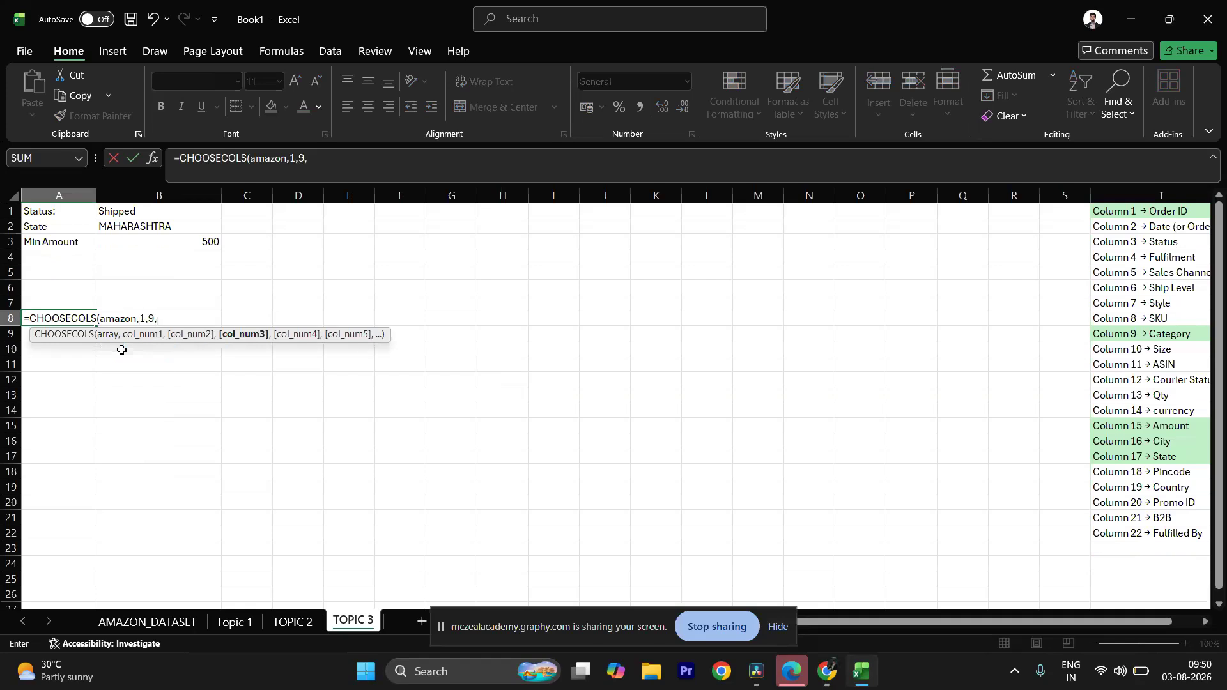
{"action": "type", "text": "15,1"}
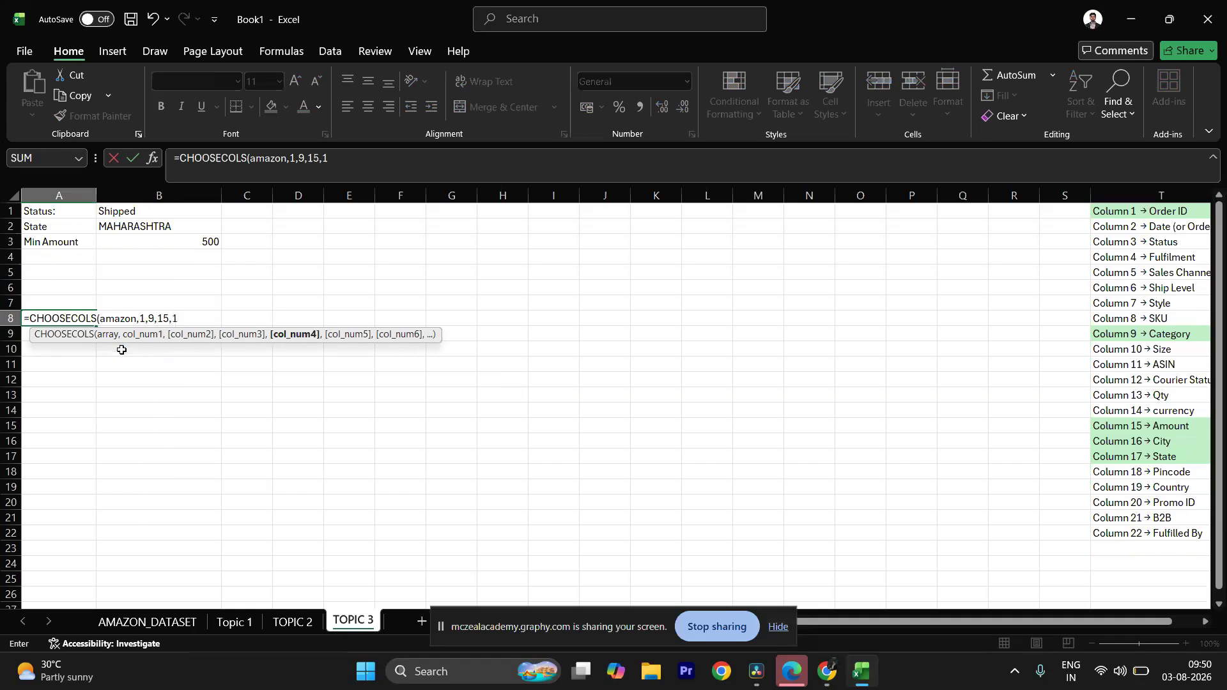
{"action": "type", "text": "6,17"}
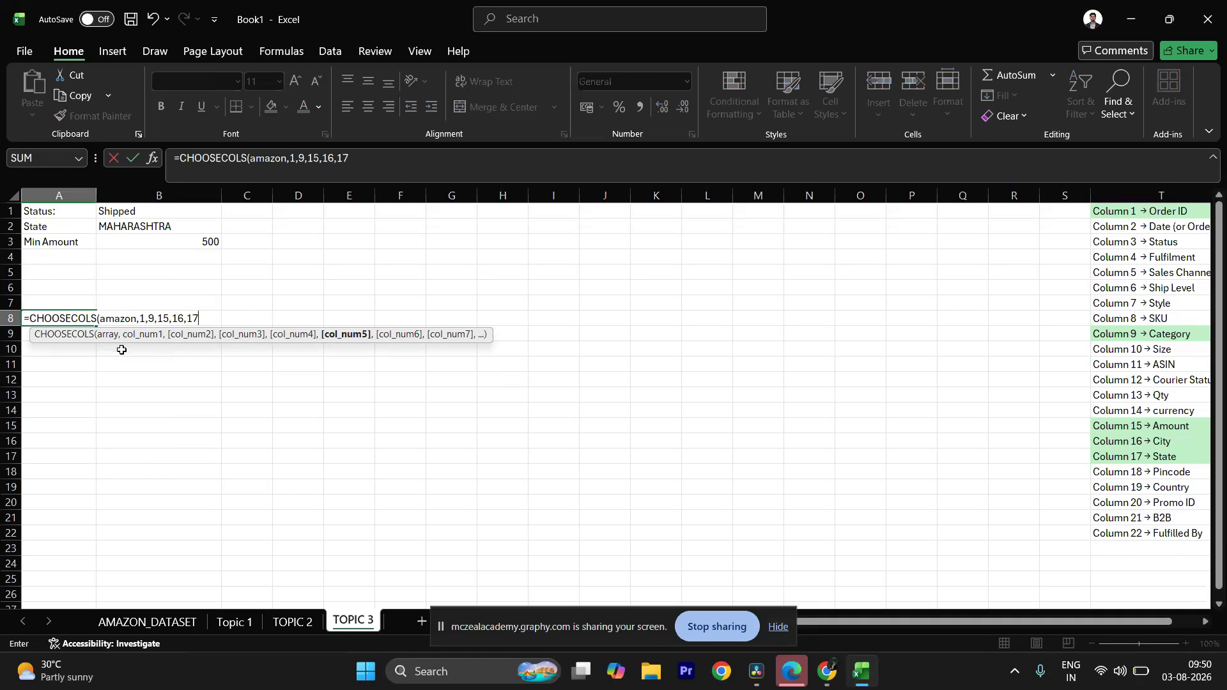
{"action": "type", "text": ")"}
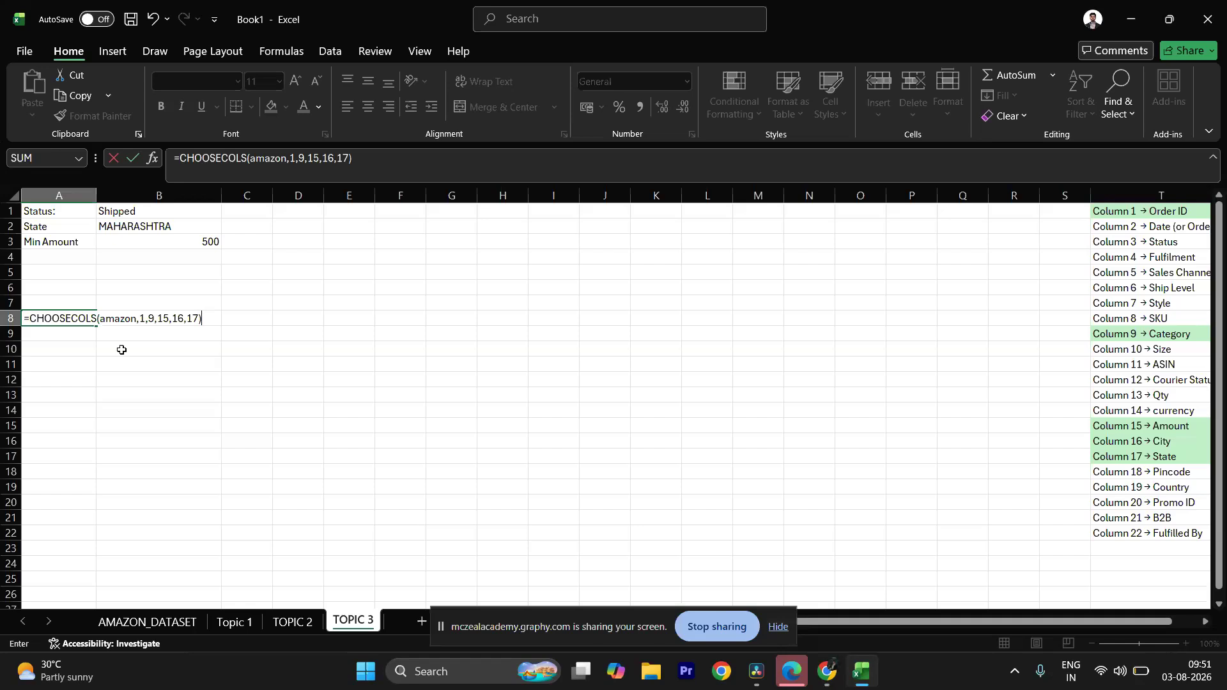
{"action": "key", "text": "Return"}
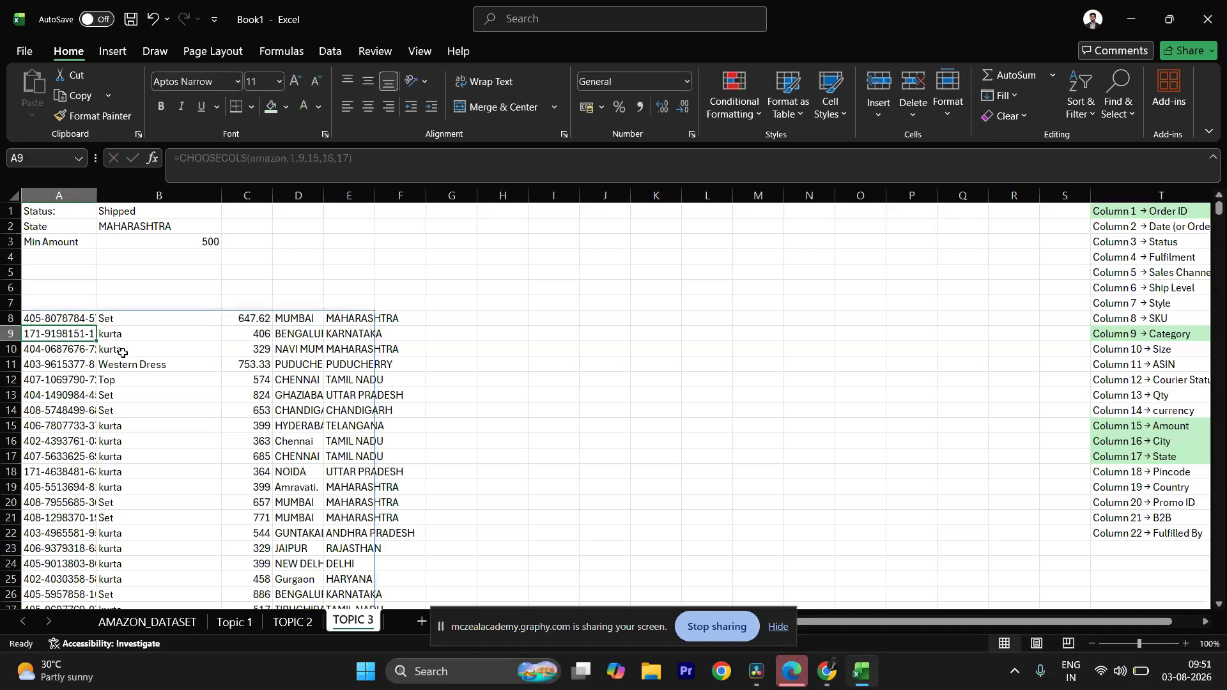
Step: Adjust the widths of columns A to E so the order IDs, cities and states show in full
{"action": "left_click_drag", "start_coordinate": [269, 189], "coordinate": [310, 189]}
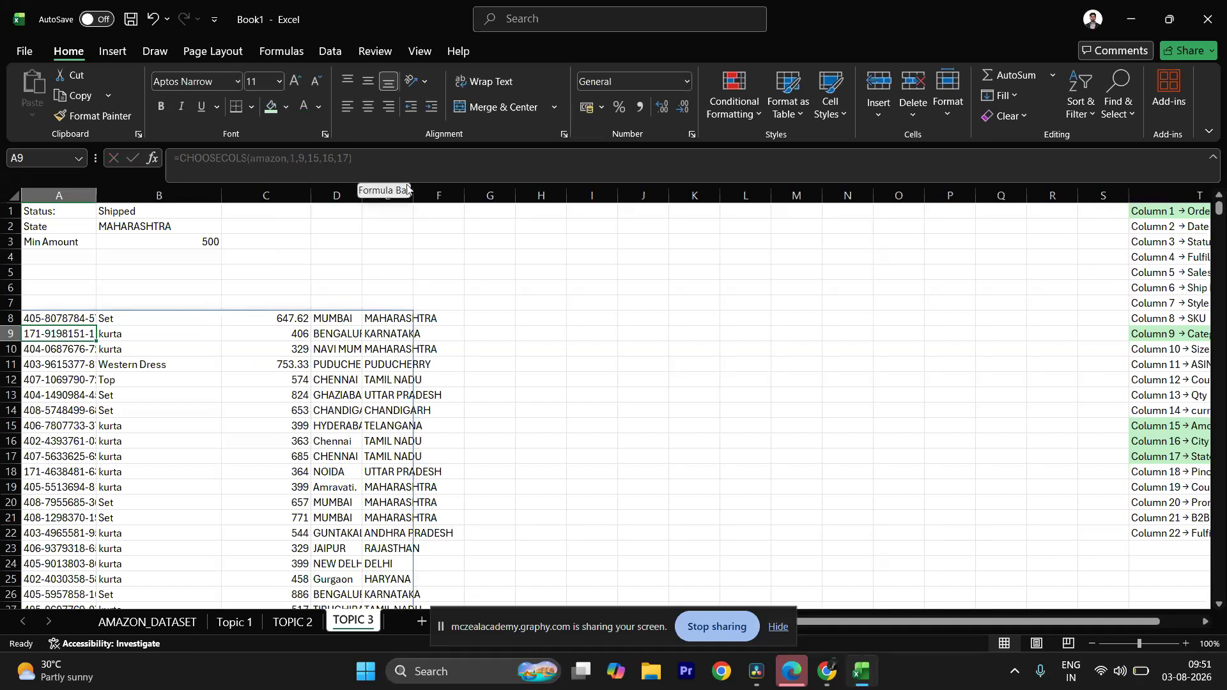
{"action": "left_click", "coordinate": [335, 195]}
{"action": "left_click_drag", "start_coordinate": [362, 192], "coordinate": [509, 195]}
{"action": "left_click_drag", "start_coordinate": [393, 195], "coordinate": [444, 195]}
{"action": "left_click_drag", "start_coordinate": [305, 193], "coordinate": [335, 193]}
{"action": "left_click_drag", "start_coordinate": [222, 195], "coordinate": [267, 195]}
{"action": "left_click_drag", "start_coordinate": [384, 195], "coordinate": [342, 198]}
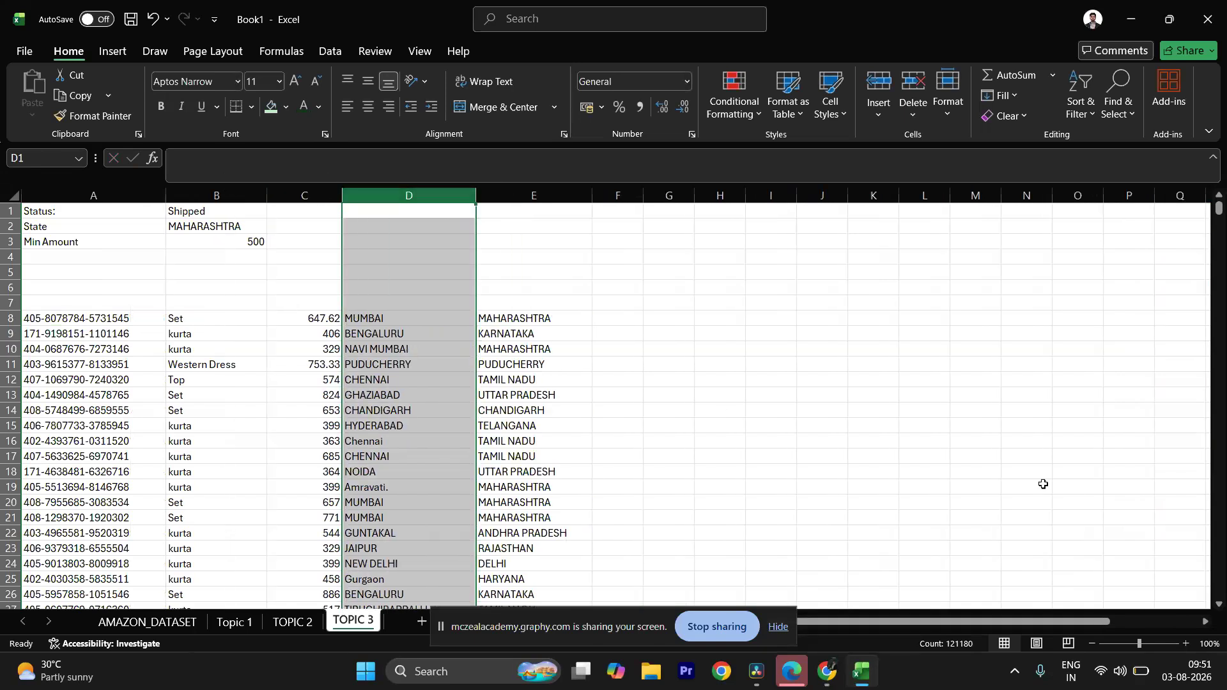
Step: Move the numbered column list from T1:T22 to L1 and widen column L
{"action": "left_click_drag", "start_coordinate": [1063, 622], "coordinate": [1161, 588]}
{"action": "left_click_drag", "start_coordinate": [1080, 206], "coordinate": [1079, 531]}
{"action": "key", "text": "ctrl+x"}
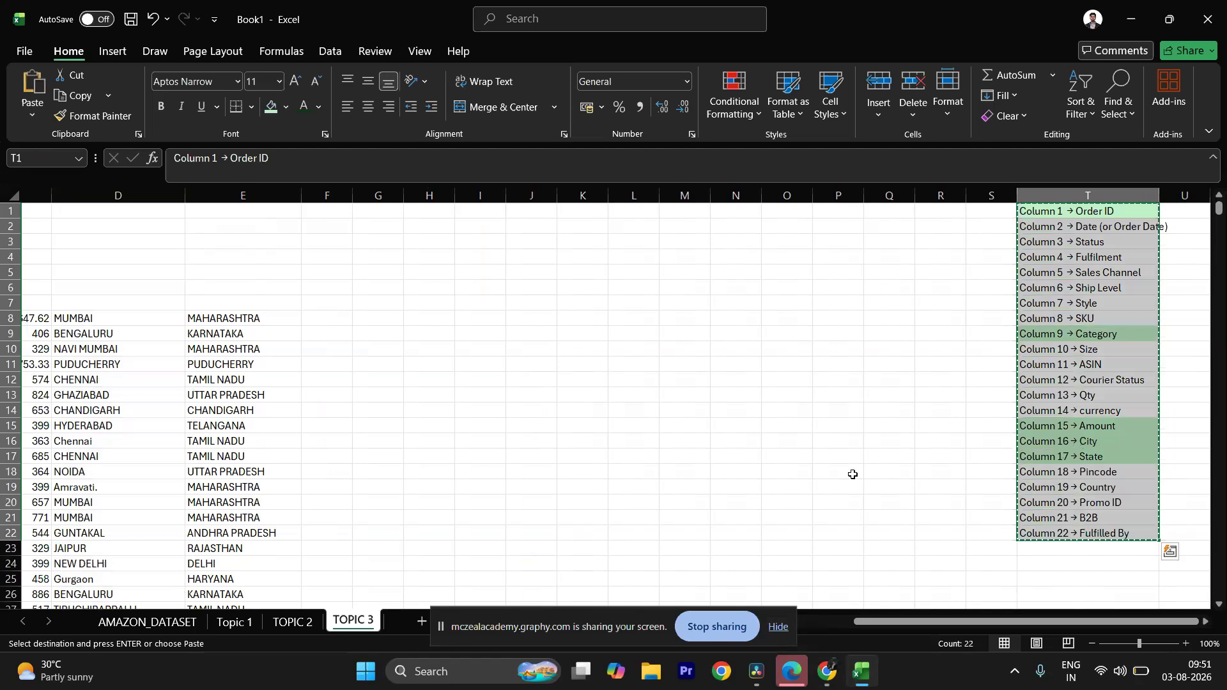
{"action": "left_click", "coordinate": [626, 210]}
{"action": "key", "text": "ctrl+v"}
{"action": "left_click_drag", "start_coordinate": [660, 195], "coordinate": [748, 195]}
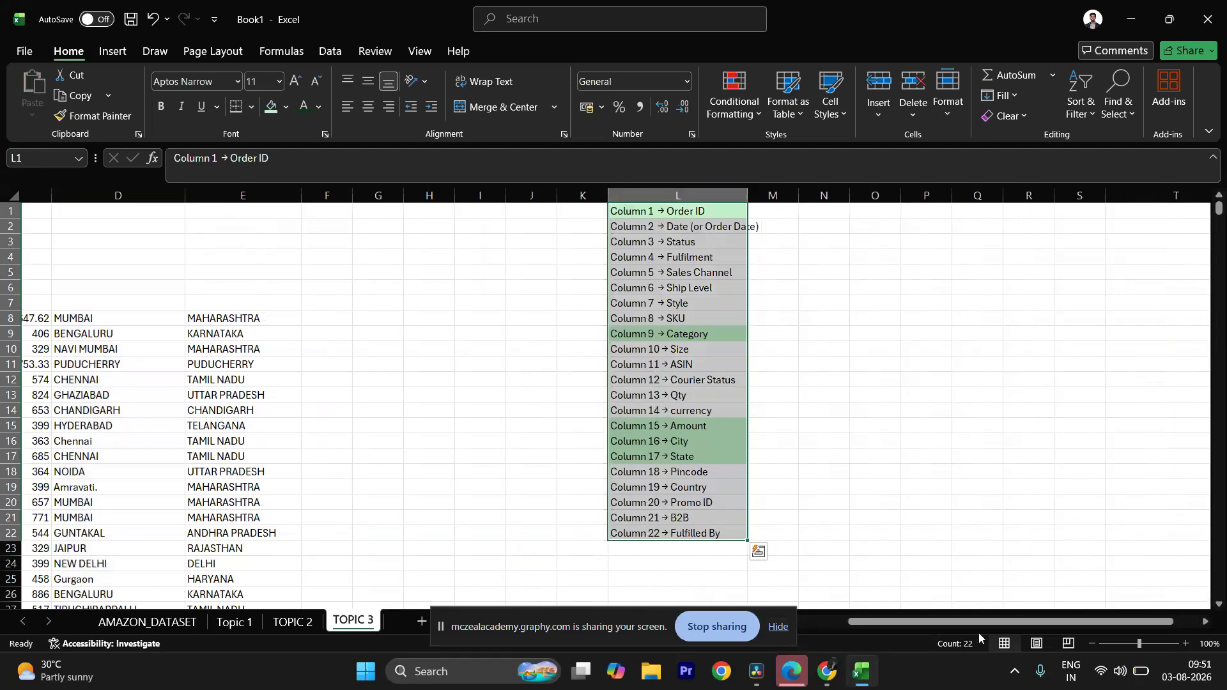
Step: Look over the extracted columns beside the column list and dismiss the low-battery notice
{"action": "left_click_drag", "start_coordinate": [858, 626], "coordinate": [828, 626]}
{"action": "scroll", "coordinate": [222, 473], "scroll_direction": "down", "scroll_amount": 1}
{"action": "scroll", "coordinate": [224, 476], "scroll_direction": "down", "scroll_amount": 1}
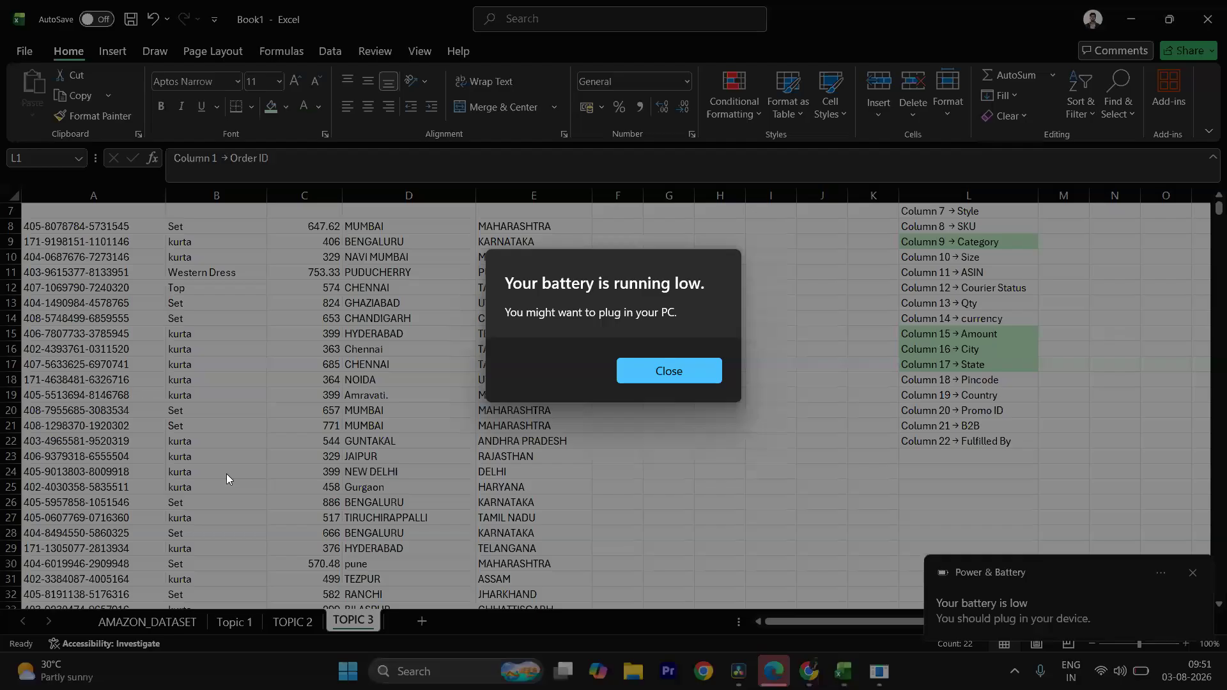
{"action": "left_click", "coordinate": [669, 372]}
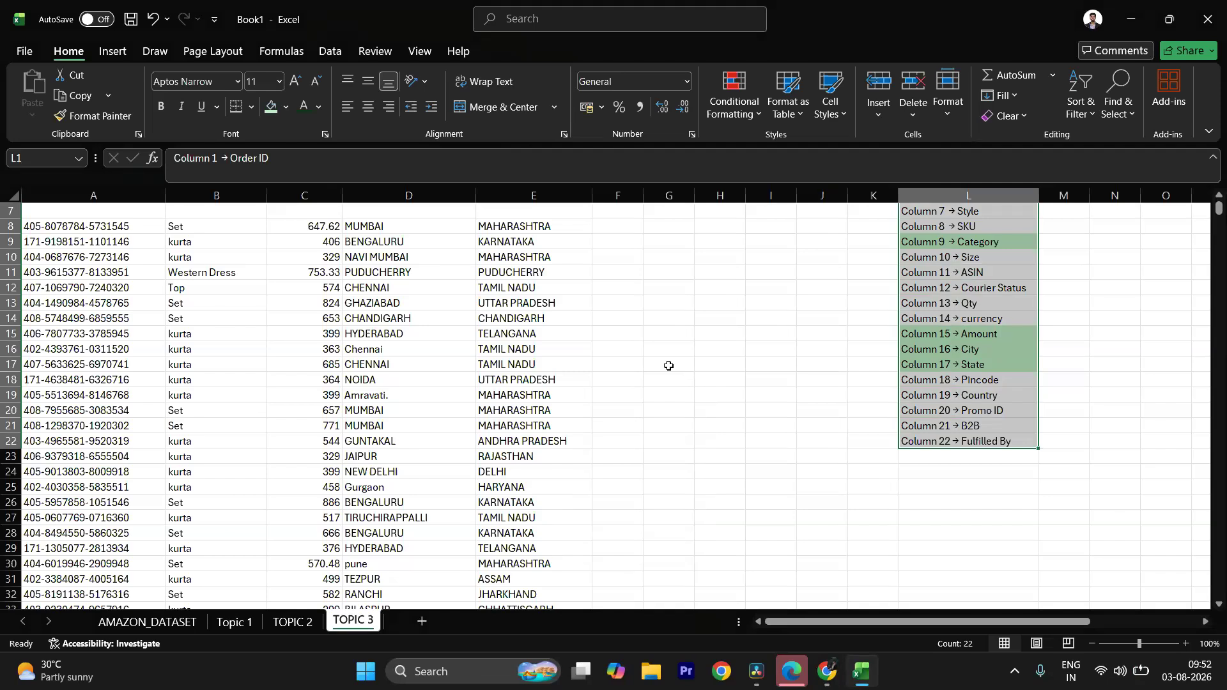
{"action": "double_click", "coordinate": [669, 365]}
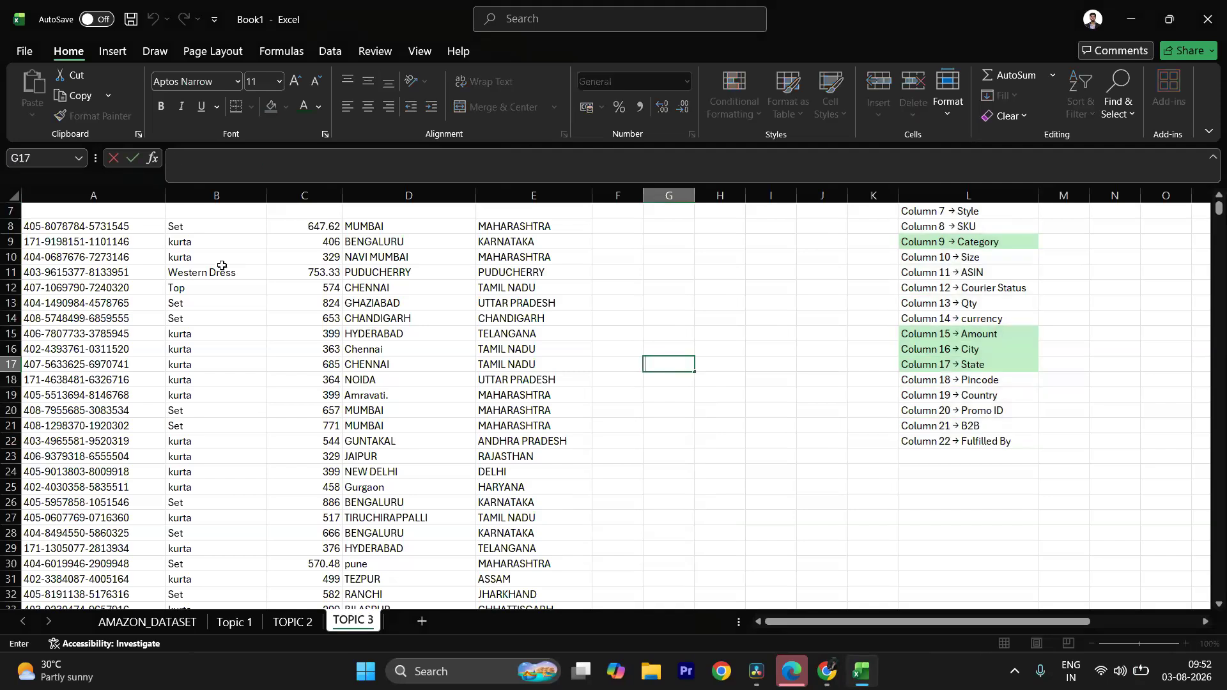
{"action": "mouse_move", "coordinate": [835, 684]}
{"action": "scroll", "coordinate": [690, 461], "scroll_direction": "up", "scroll_amount": 2}
Step: Try to nest a FILTER function as the array inside the CHOOSECOLS formula in A8
{"action": "left_click", "coordinate": [59, 320]}
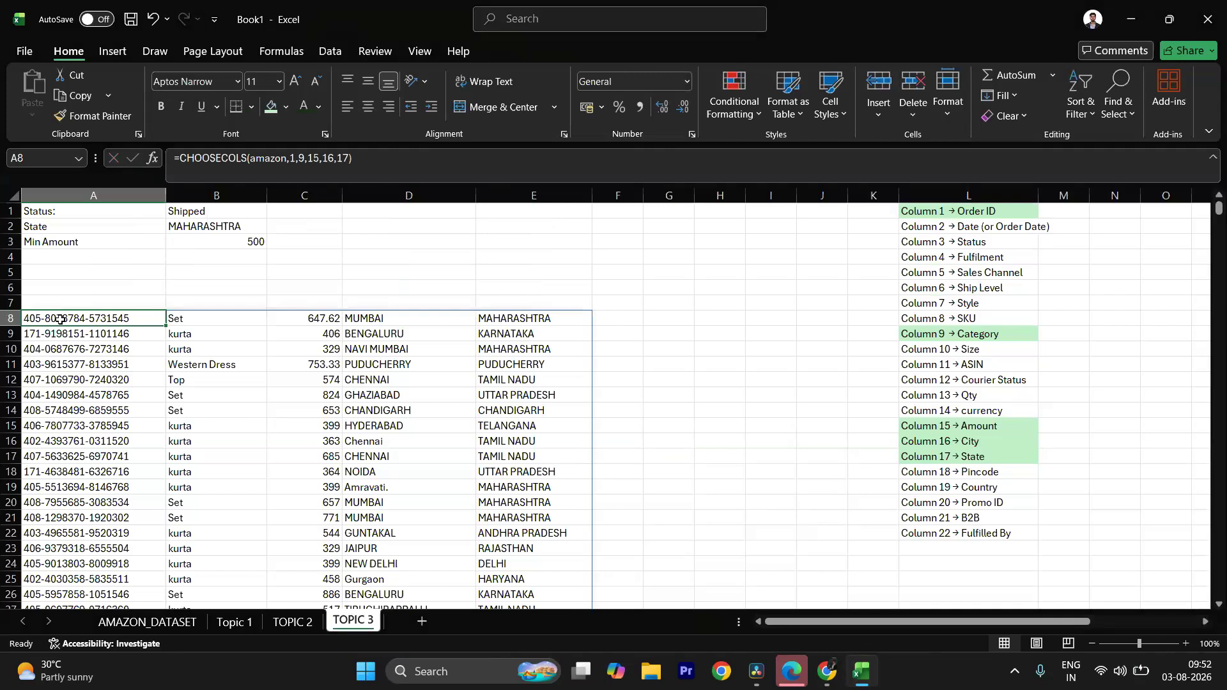
{"action": "left_click", "coordinate": [248, 160]}
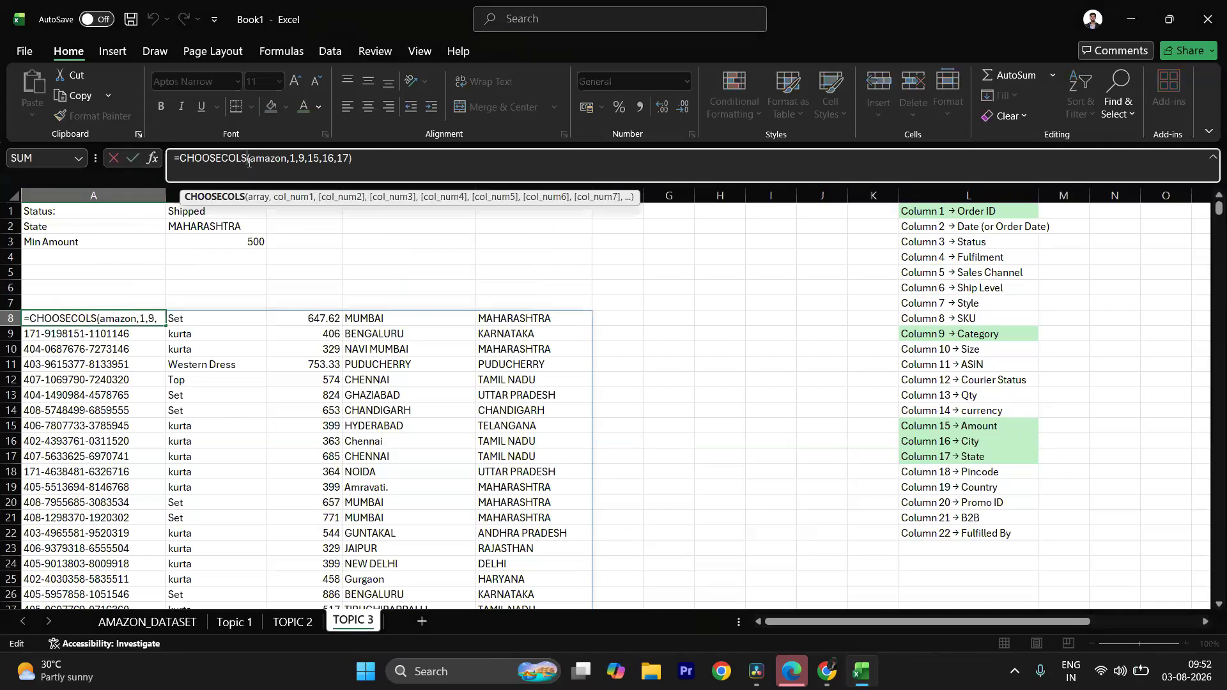
{"action": "left_click", "coordinate": [249, 160]}
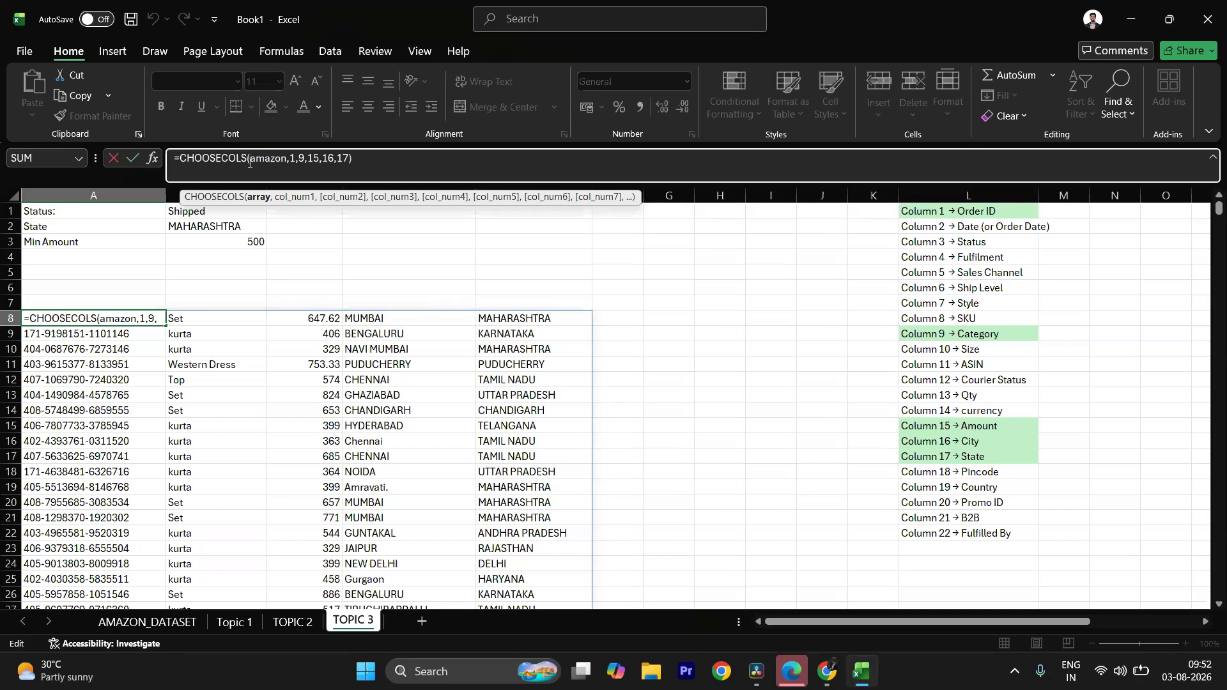
{"action": "type", "text": "FIL"}
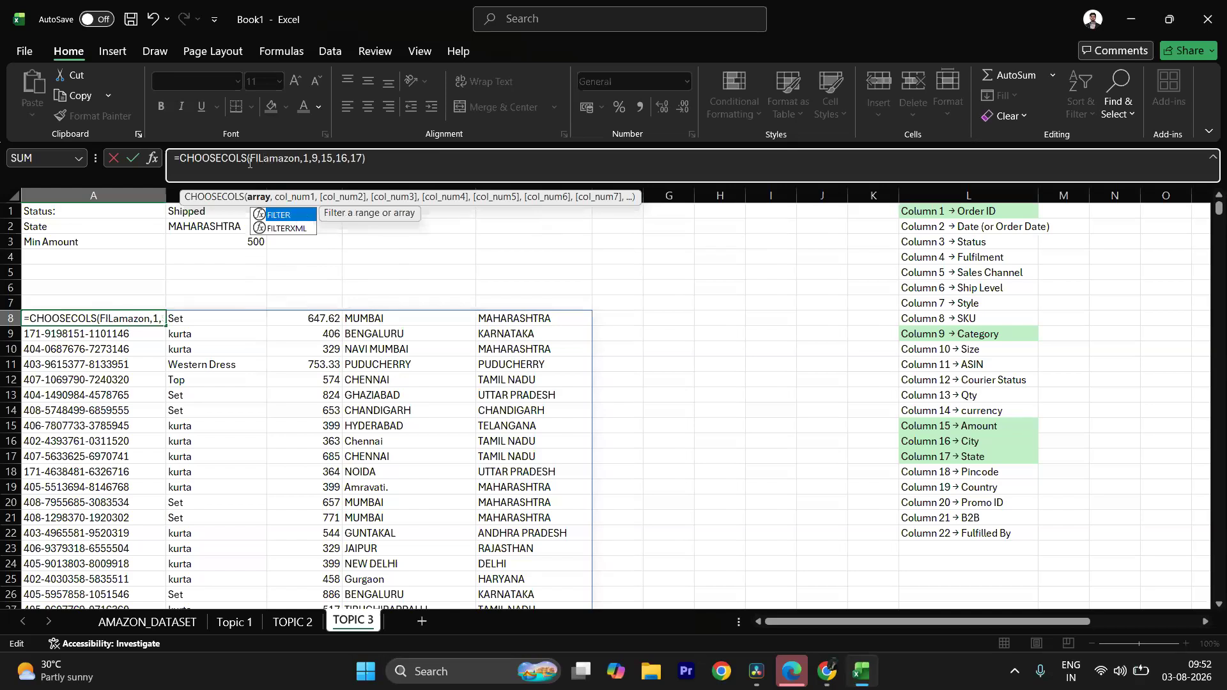
{"action": "key", "text": "BackSpace"}
{"action": "key", "text": "BackSpace"}
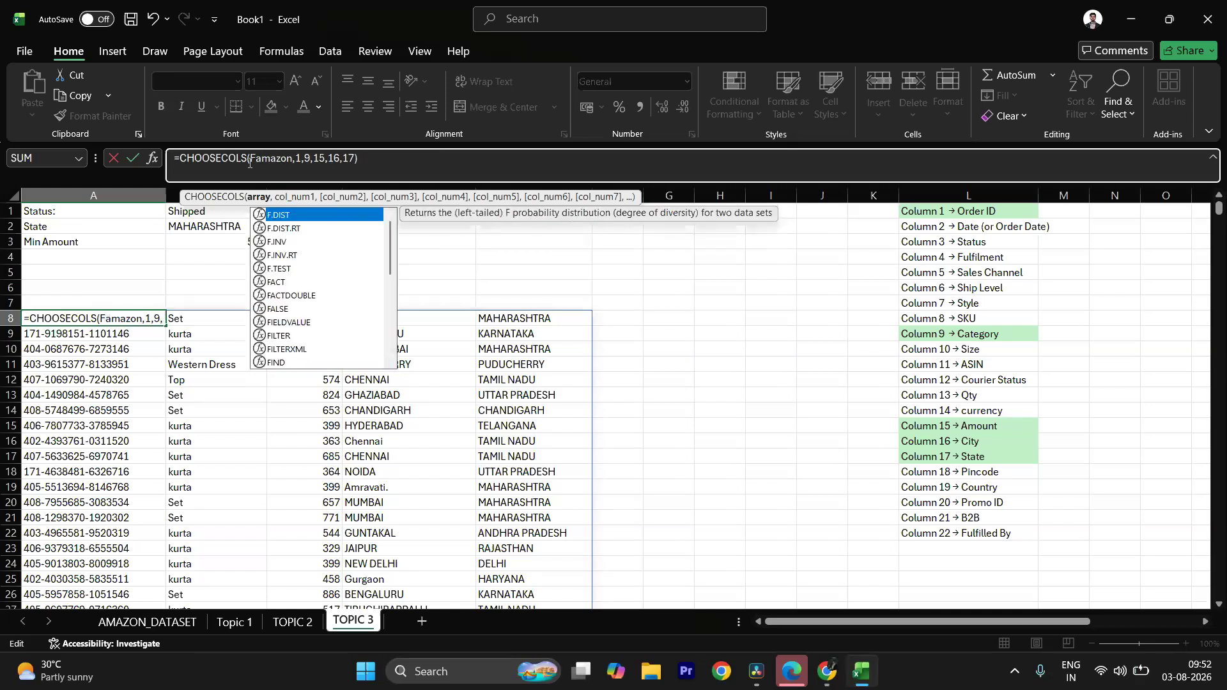
{"action": "key", "text": "BackSpace"}
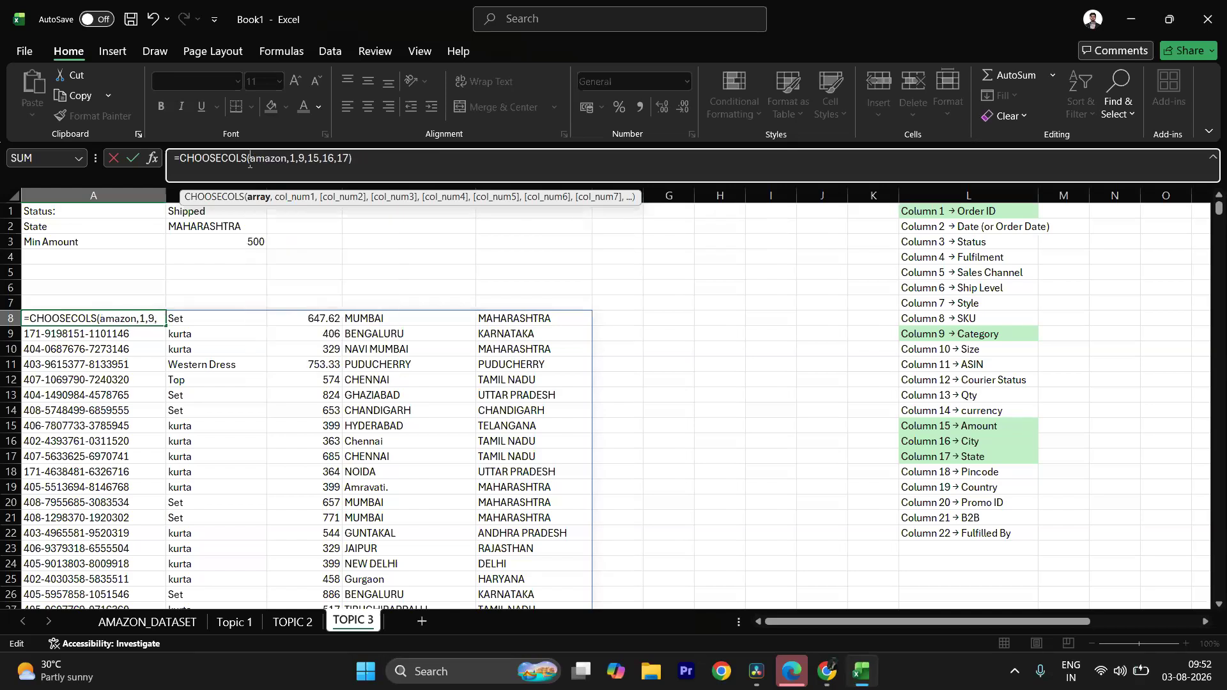
Step: Try to insert a reference to cell A8 of TOPIC 2 before amazon in the CHOOSECOLS formula
{"action": "left_click", "coordinate": [291, 622]}
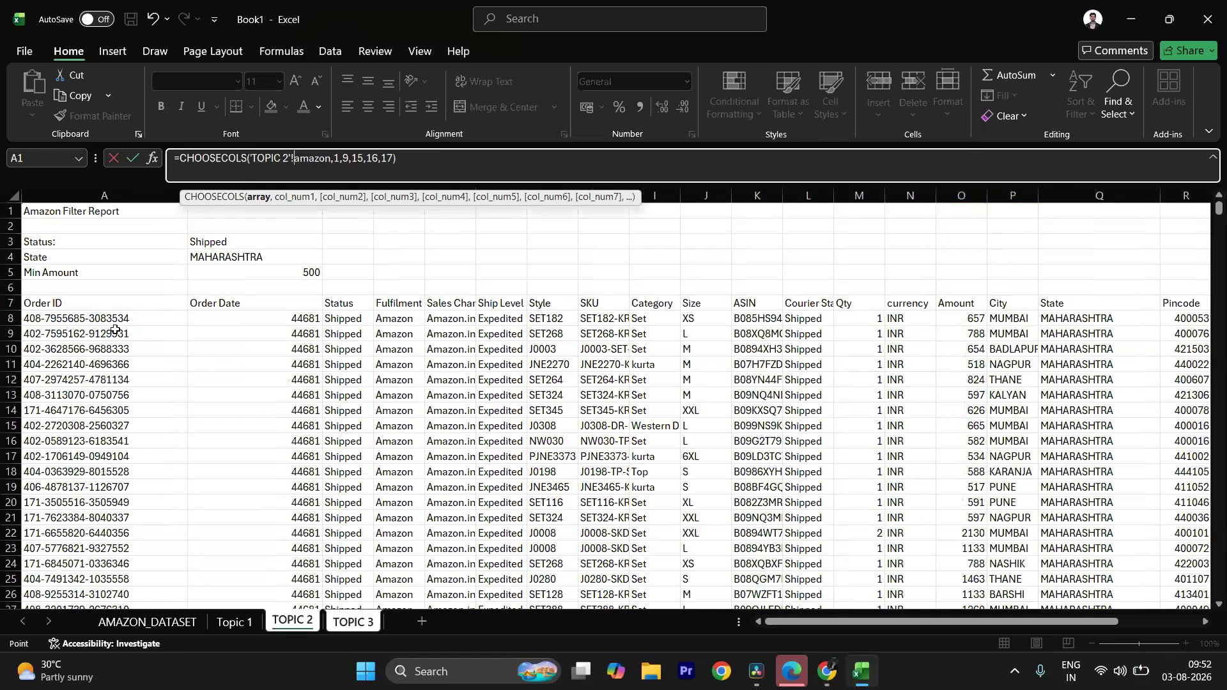
{"action": "left_click", "coordinate": [96, 320]}
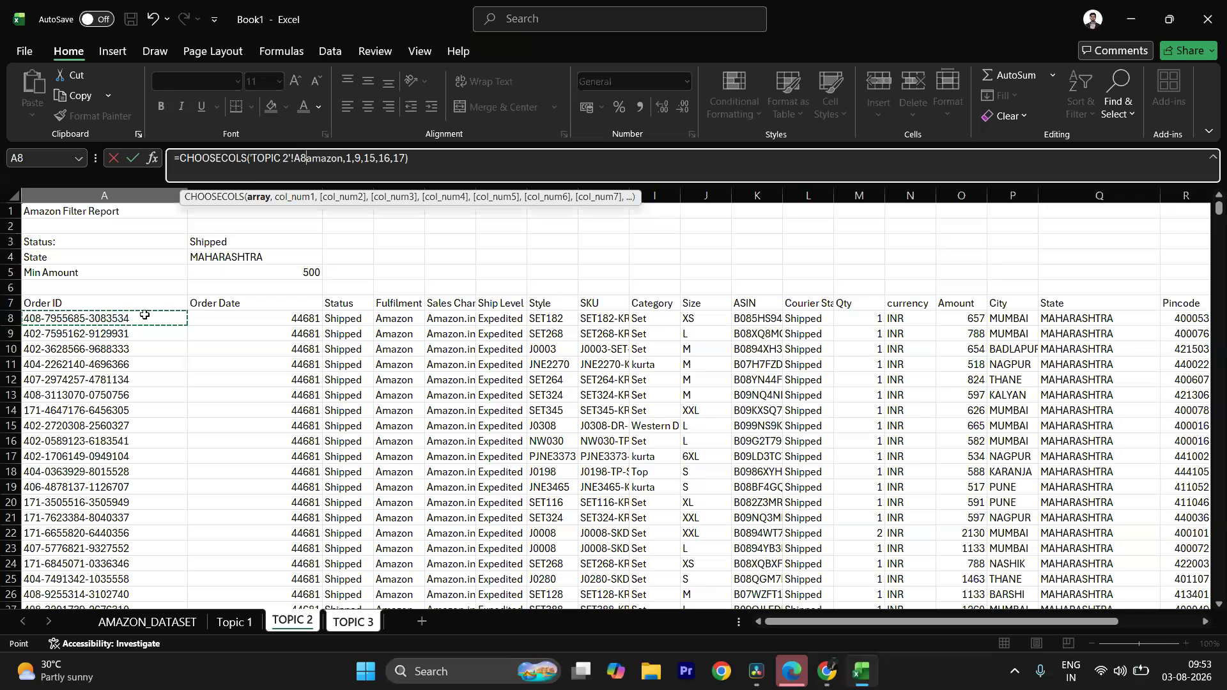
{"action": "key", "text": "BackSpace"}
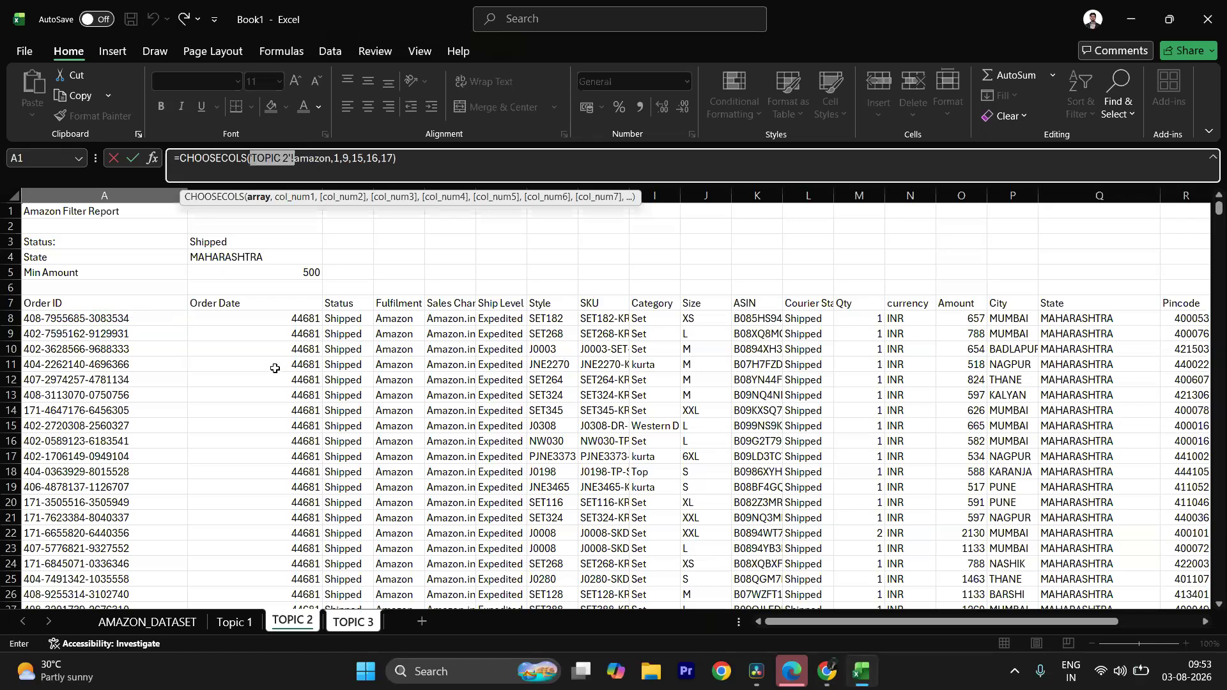
{"action": "key", "text": "ctrl+y"}
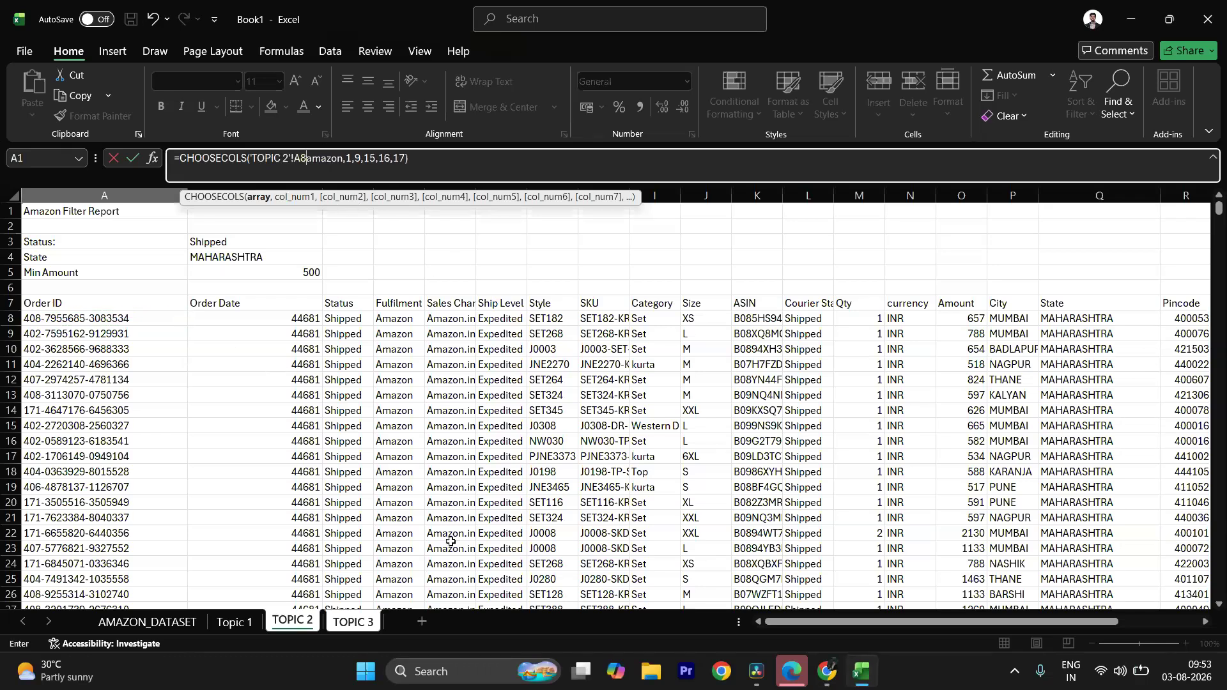
{"action": "key", "text": "Return"}
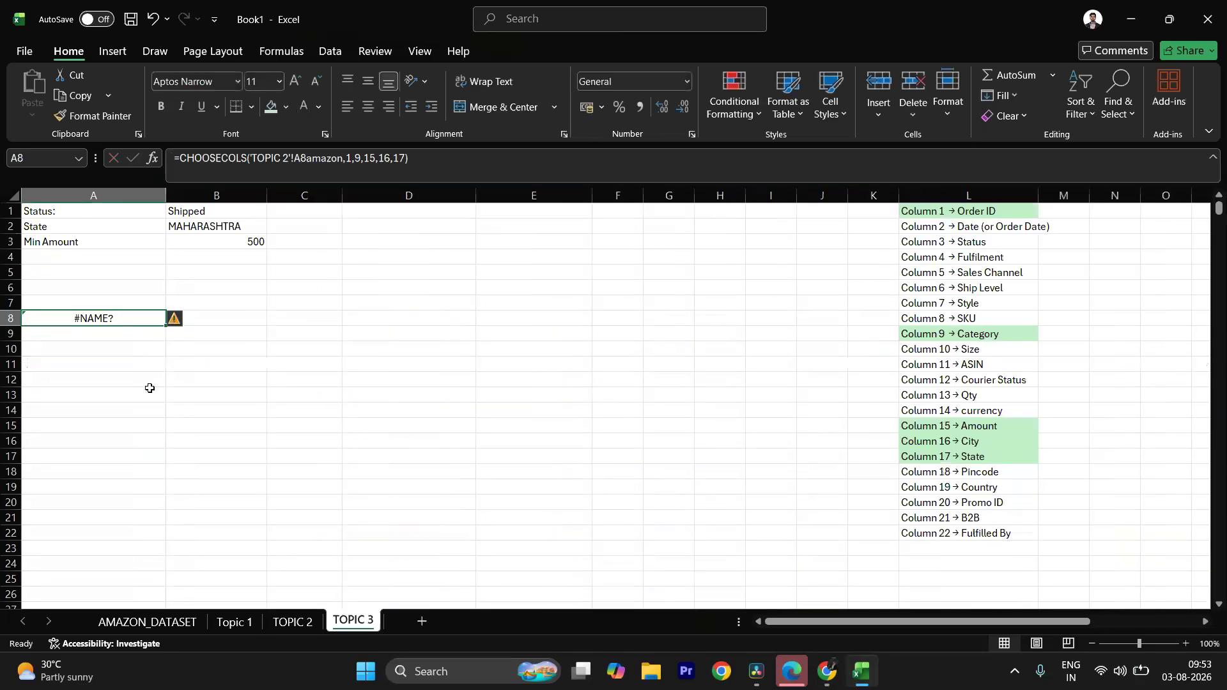
Step: Remove the TOPIC 2 cell reference from the formula in A8 so it reads =CHOOSECOLS(amazon,1,9,15,16,17)
{"action": "left_click", "coordinate": [294, 158]}
{"action": "left_click_drag", "start_coordinate": [293, 158], "coordinate": [250, 161]}
{"action": "key", "text": "BackSpace"}
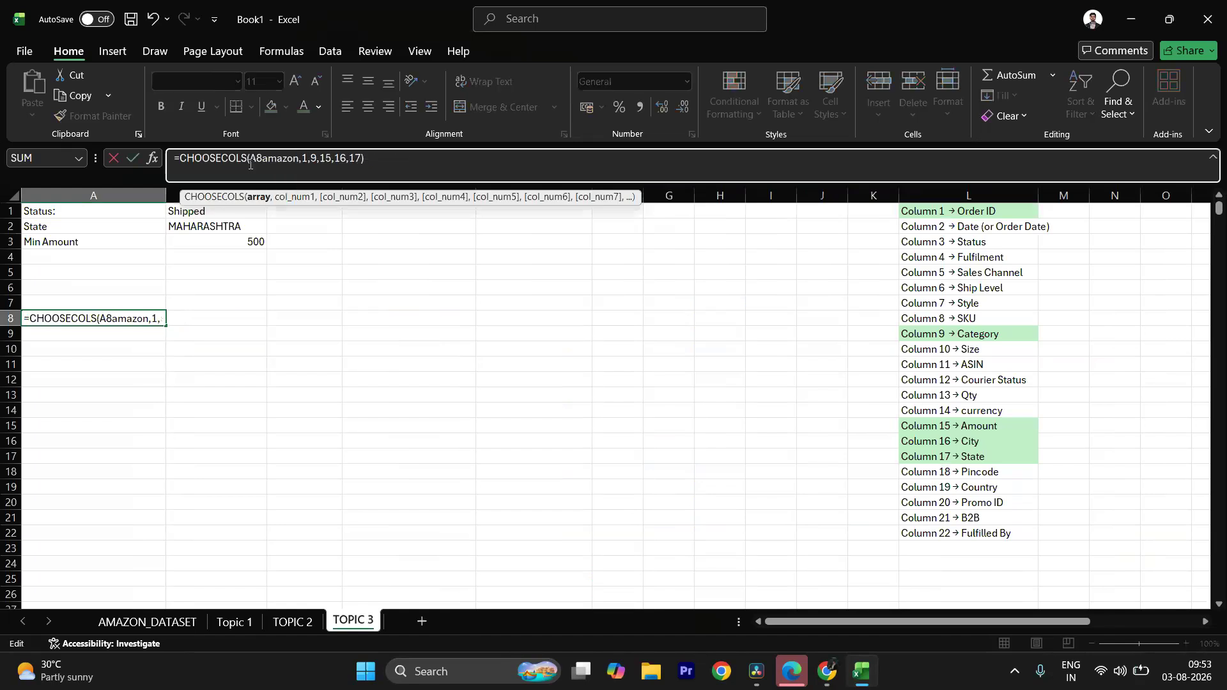
{"action": "key", "text": "Right"}
{"action": "key", "text": "Right"}
{"action": "key", "text": "BackSpace"}
{"action": "key", "text": "BackSpace"}
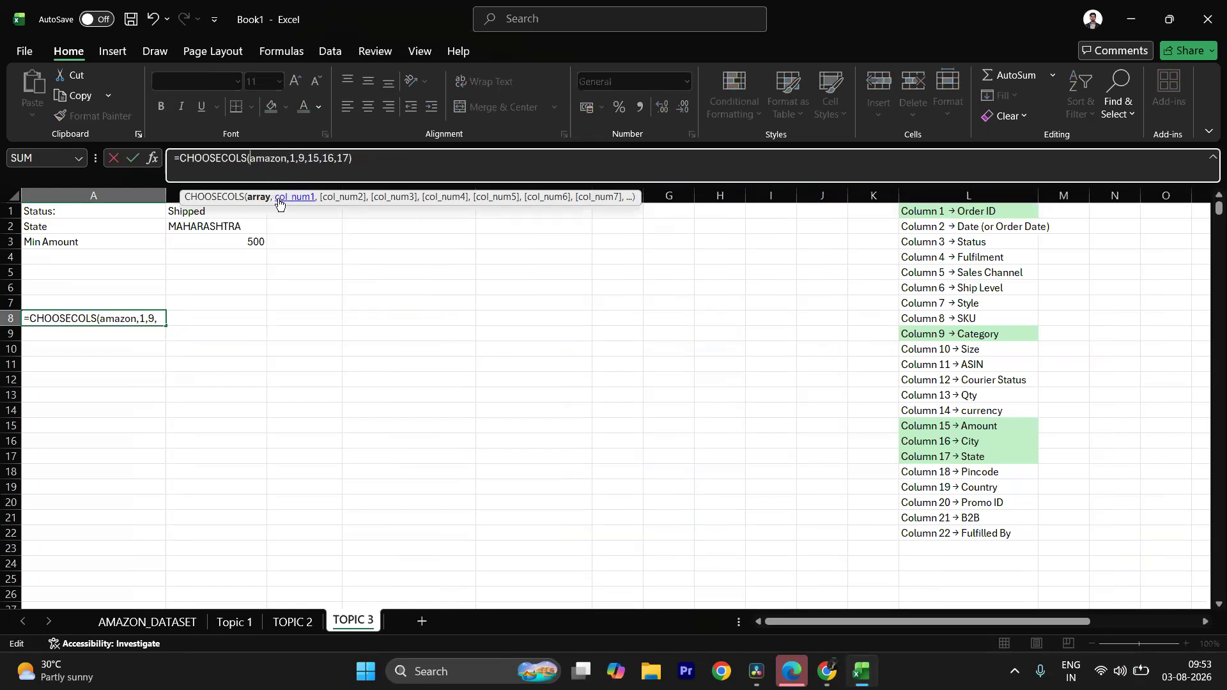
{"action": "left_click", "coordinate": [309, 299]}
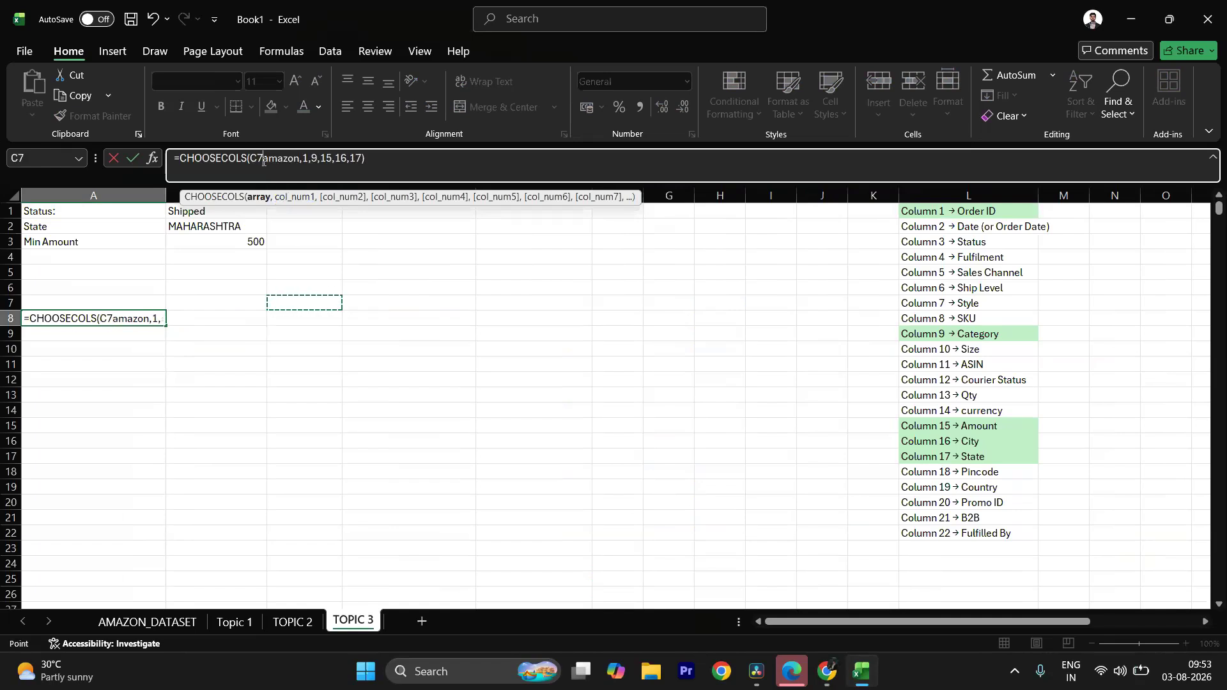
{"action": "key", "text": "BackSpace"}
{"action": "key", "text": "BackSpace"}
{"action": "key", "text": "Return"}
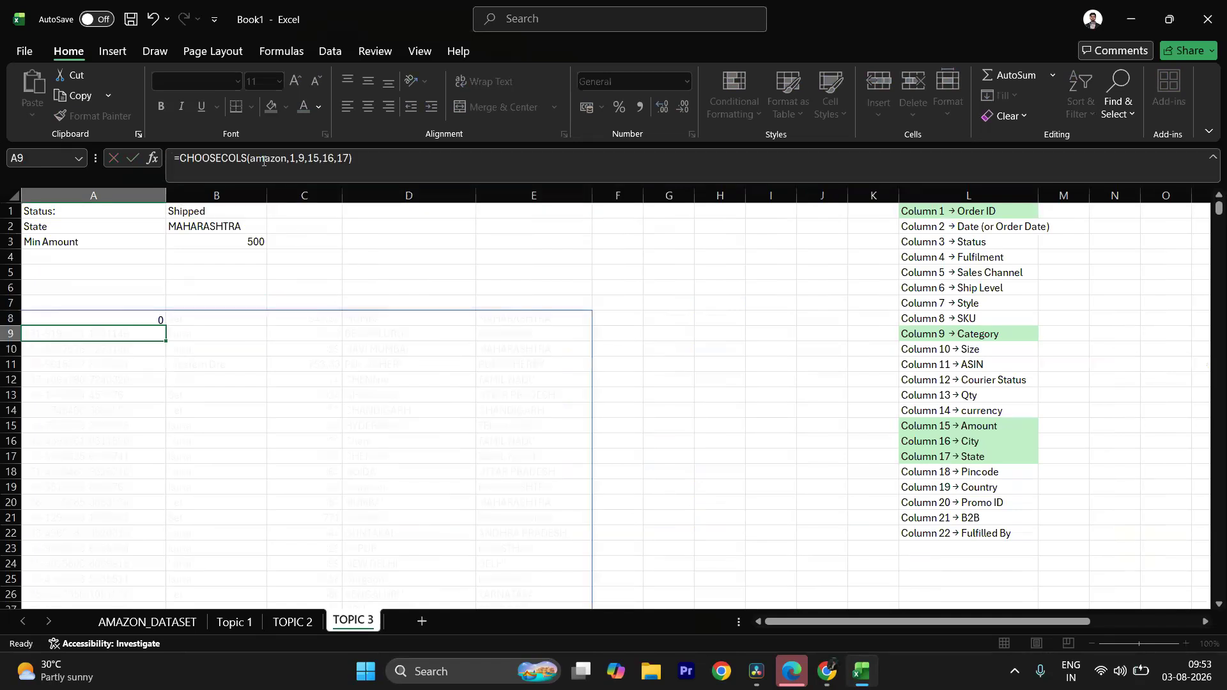
Step: Copy the FILTER expression with its three criteria, without the IFERROR wrapper, from the formula in A8 of TOPIC 2
{"action": "left_click", "coordinate": [293, 622]}
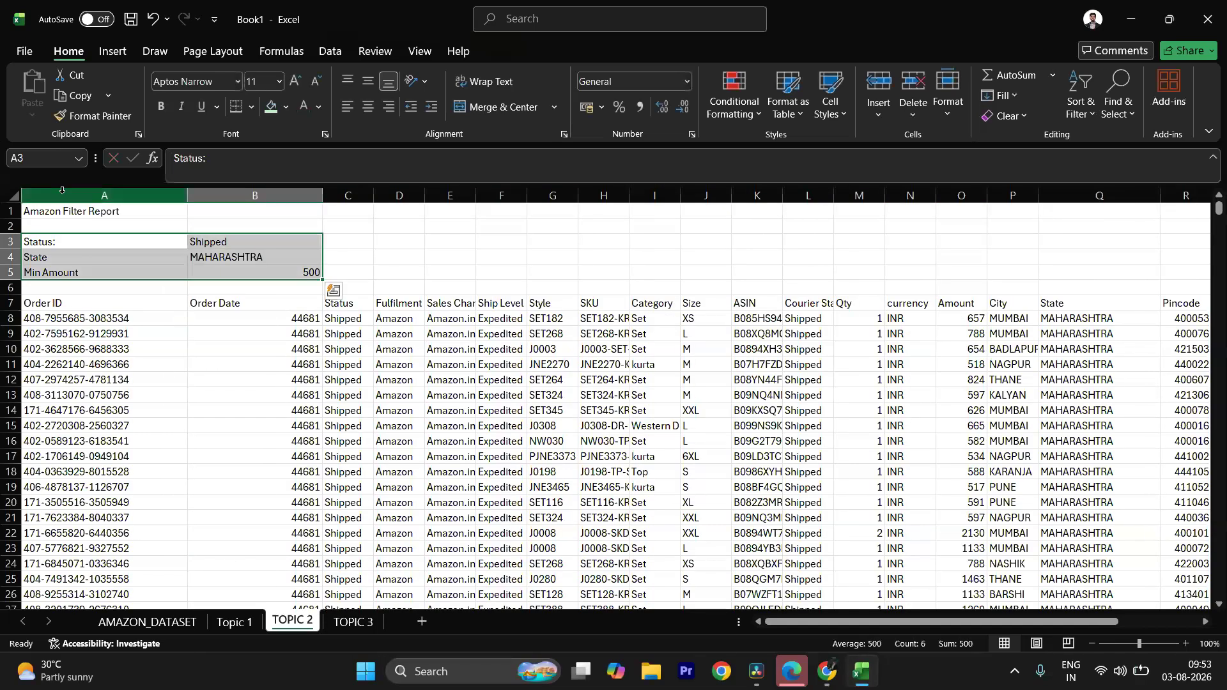
{"action": "left_click", "coordinate": [152, 320]}
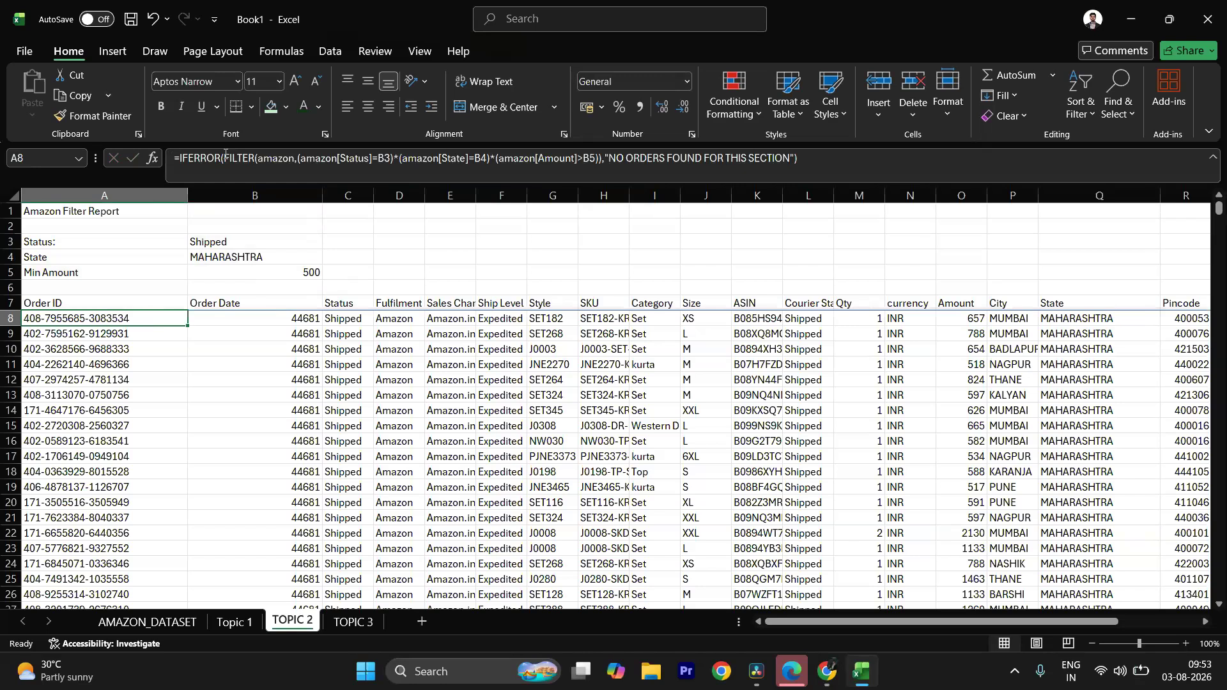
{"action": "left_click_drag", "start_coordinate": [224, 159], "coordinate": [803, 171]}
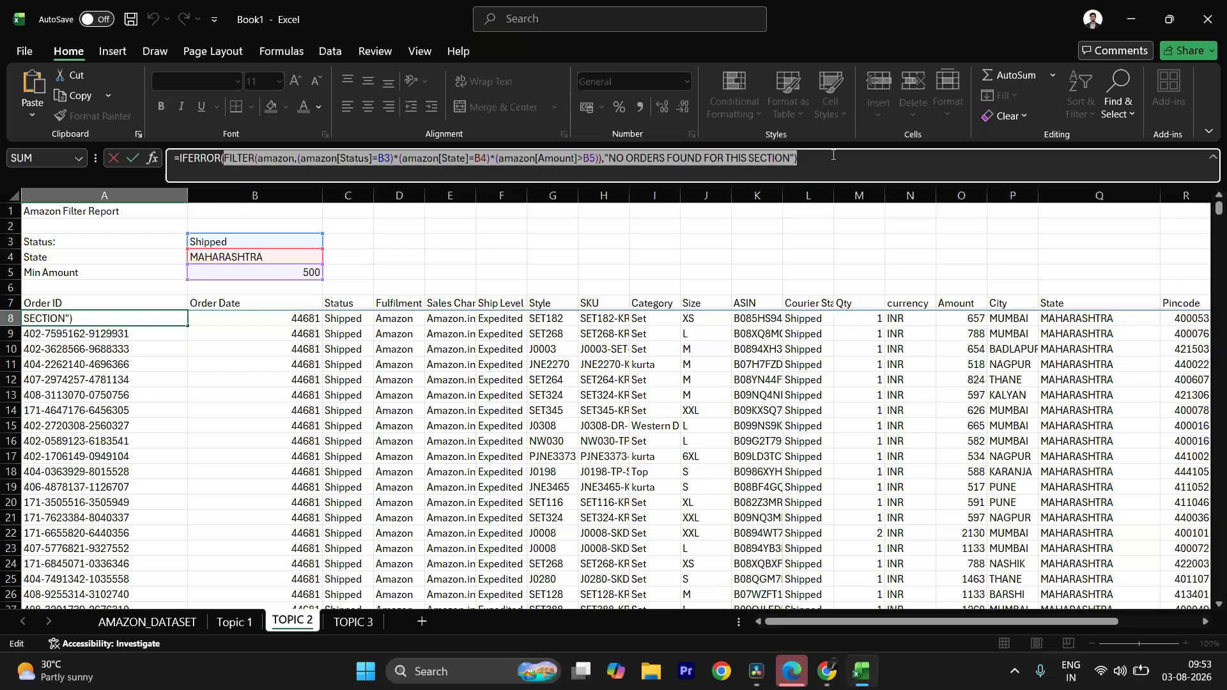
{"action": "left_click", "coordinate": [805, 170]}
{"action": "left_click_drag", "start_coordinate": [600, 158], "coordinate": [559, 157]}
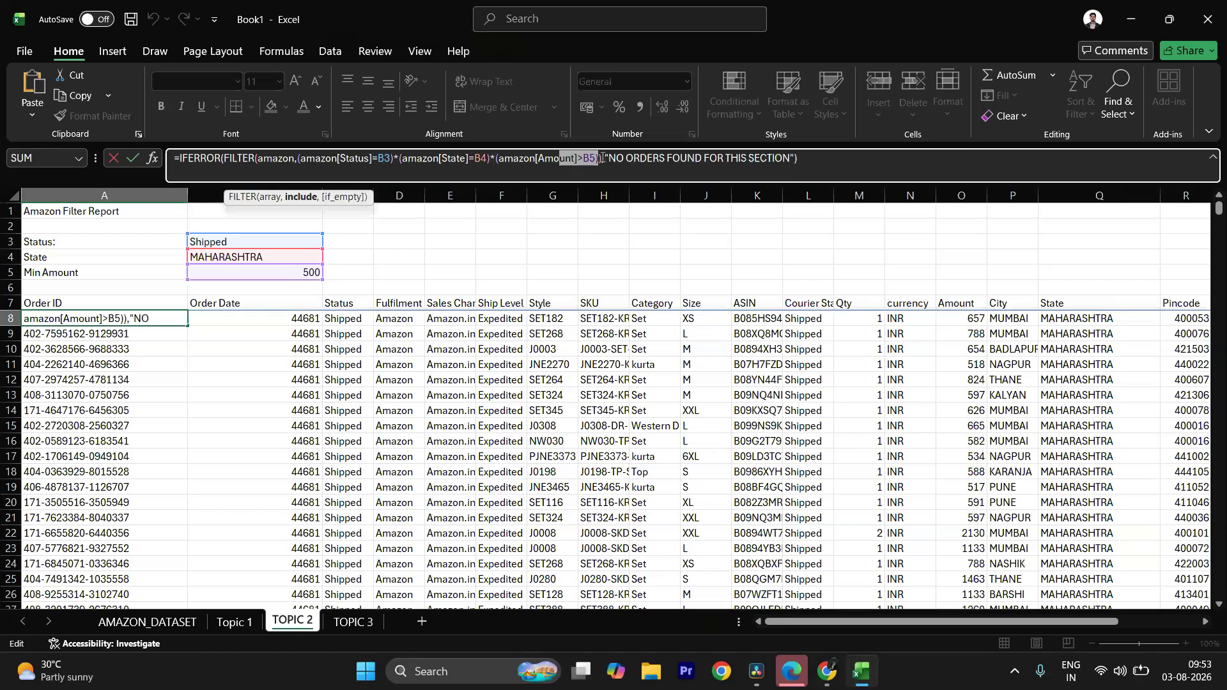
{"action": "left_click_drag", "start_coordinate": [602, 158], "coordinate": [222, 154]}
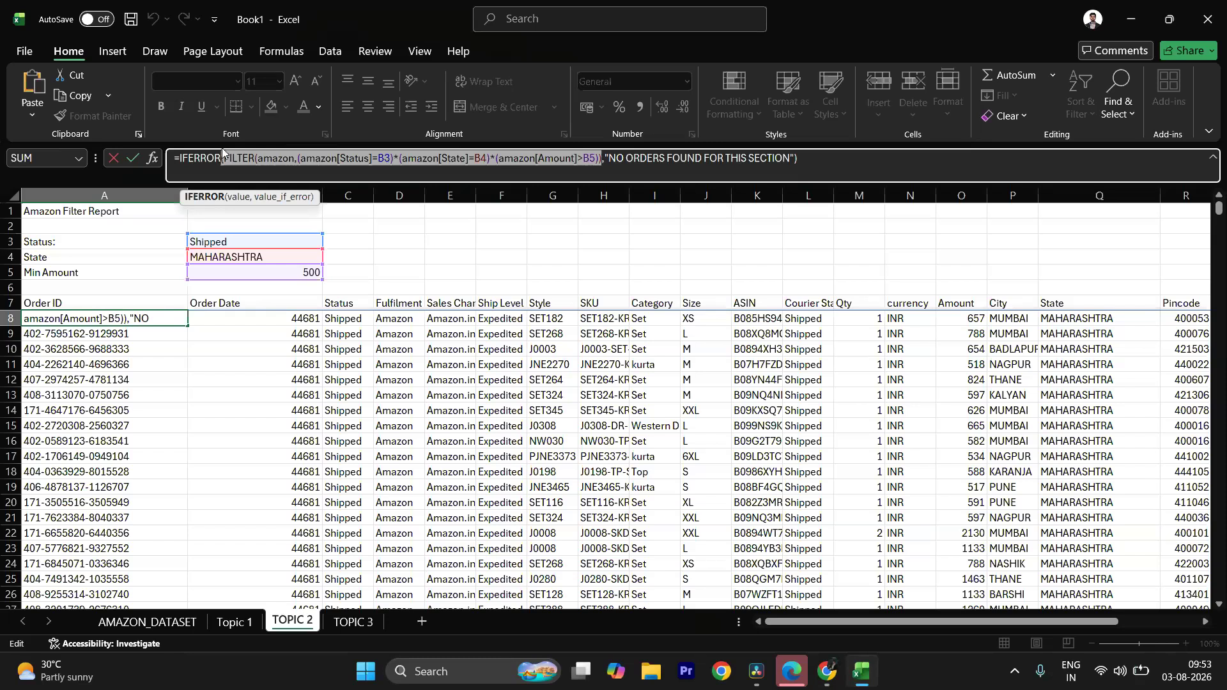
{"action": "left_click", "coordinate": [353, 624]}
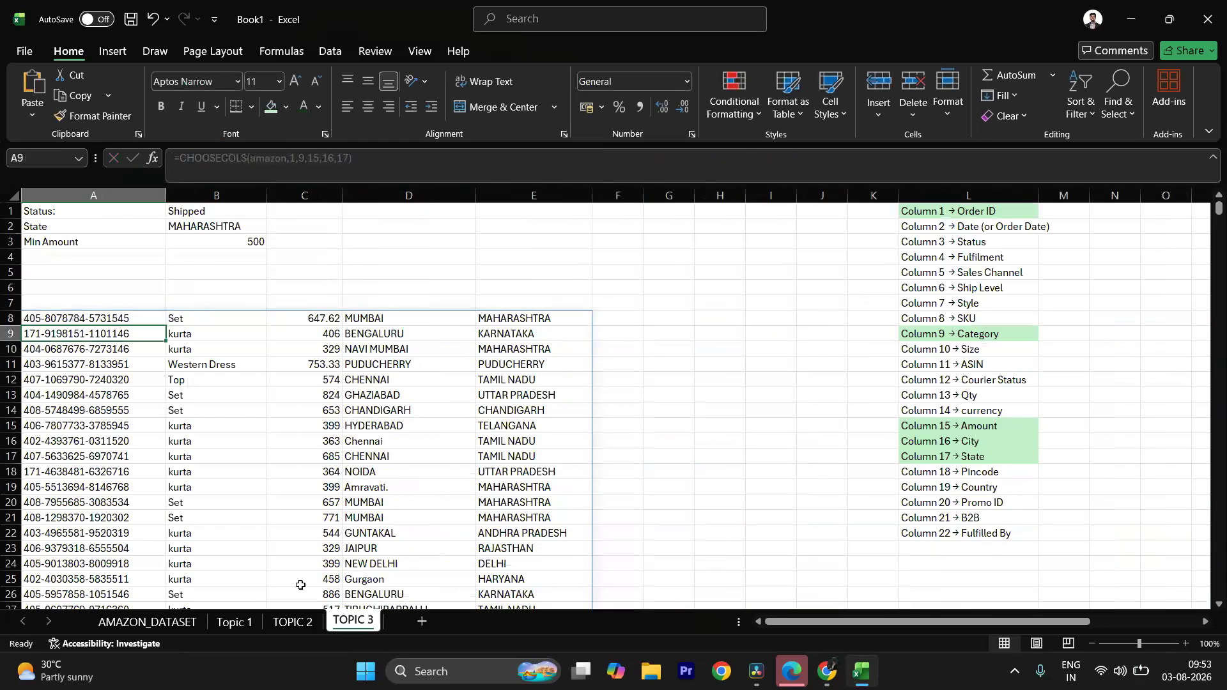
{"action": "left_click", "coordinate": [290, 623]}
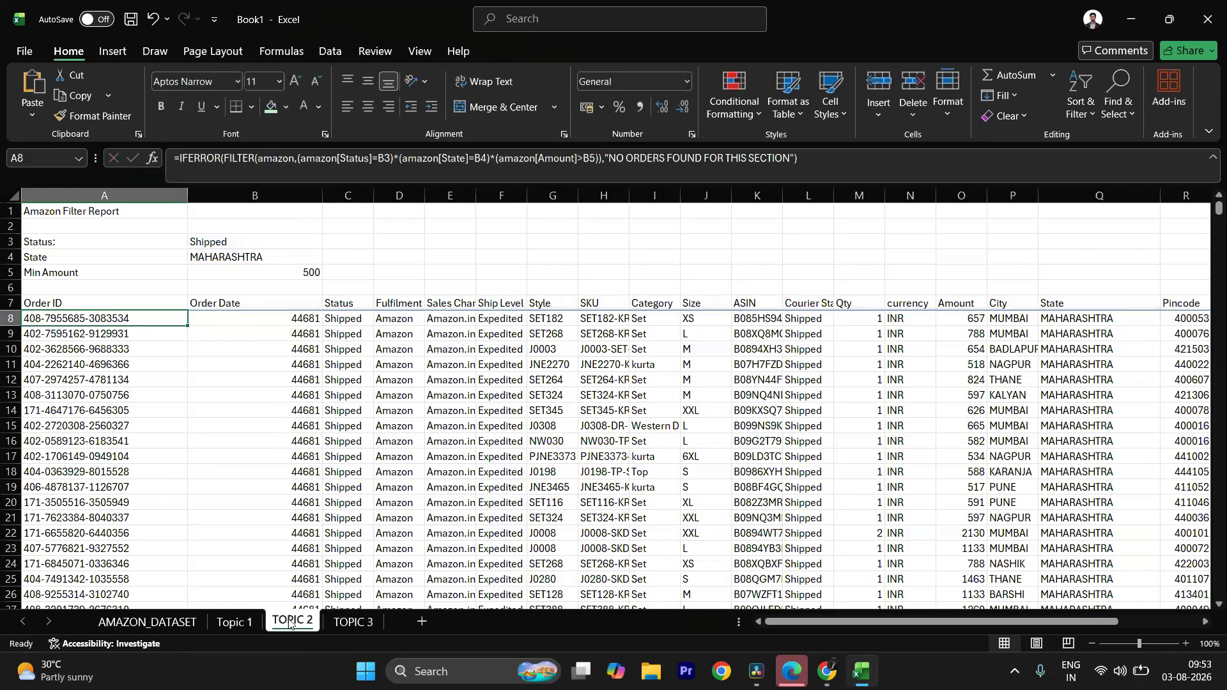
Step: Paste the FILTER expression as the CHOOSECOLS array in A8 of TOPIC 3, add a comma after it and delete the extra opening parenthesis
{"action": "left_click", "coordinate": [352, 624]}
{"action": "left_click", "coordinate": [125, 318]}
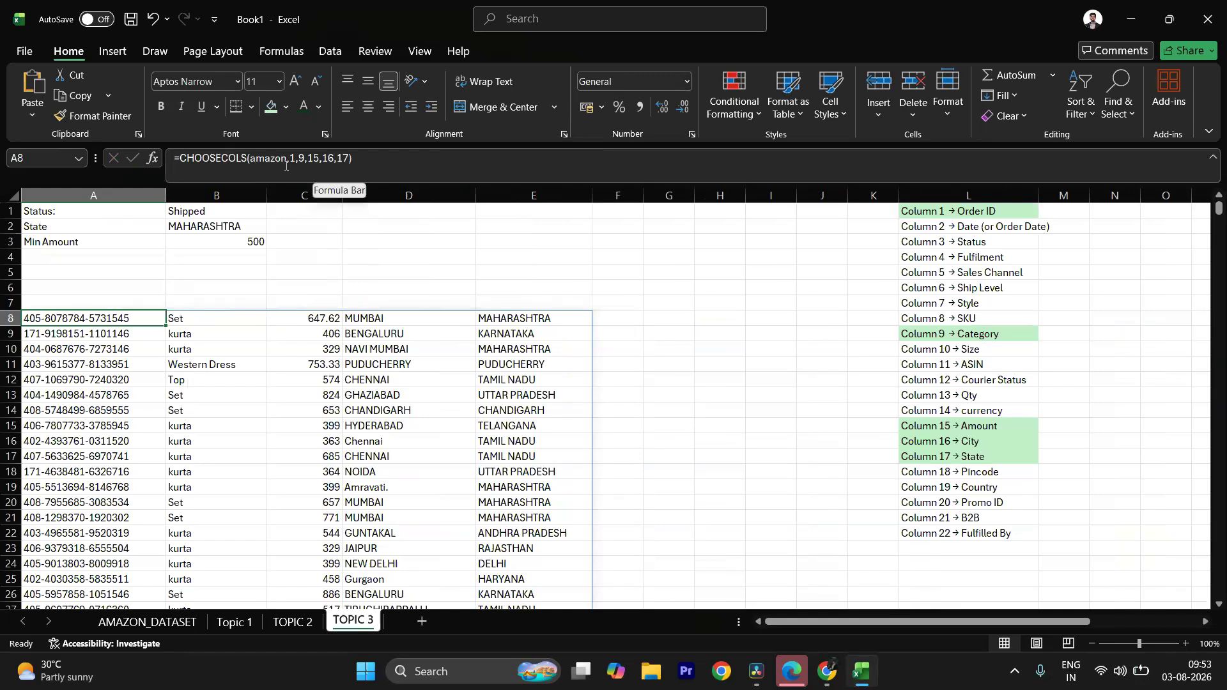
{"action": "left_click", "coordinate": [249, 158]}
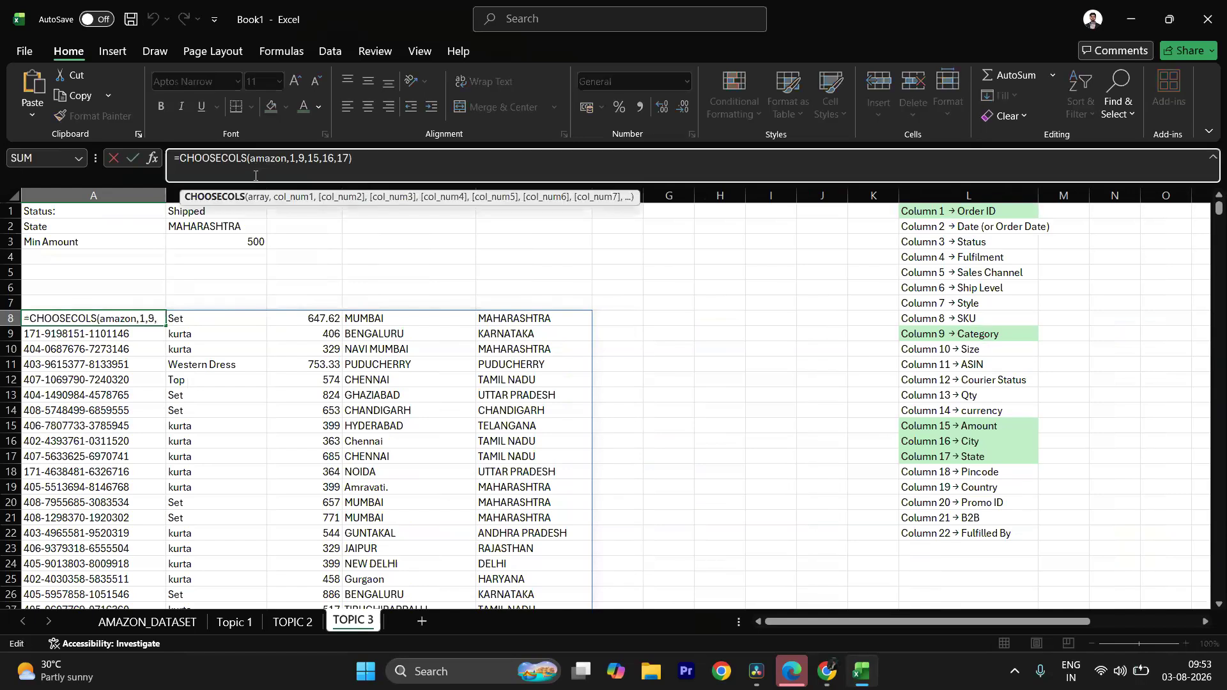
{"action": "key", "text": "ctrl+v"}
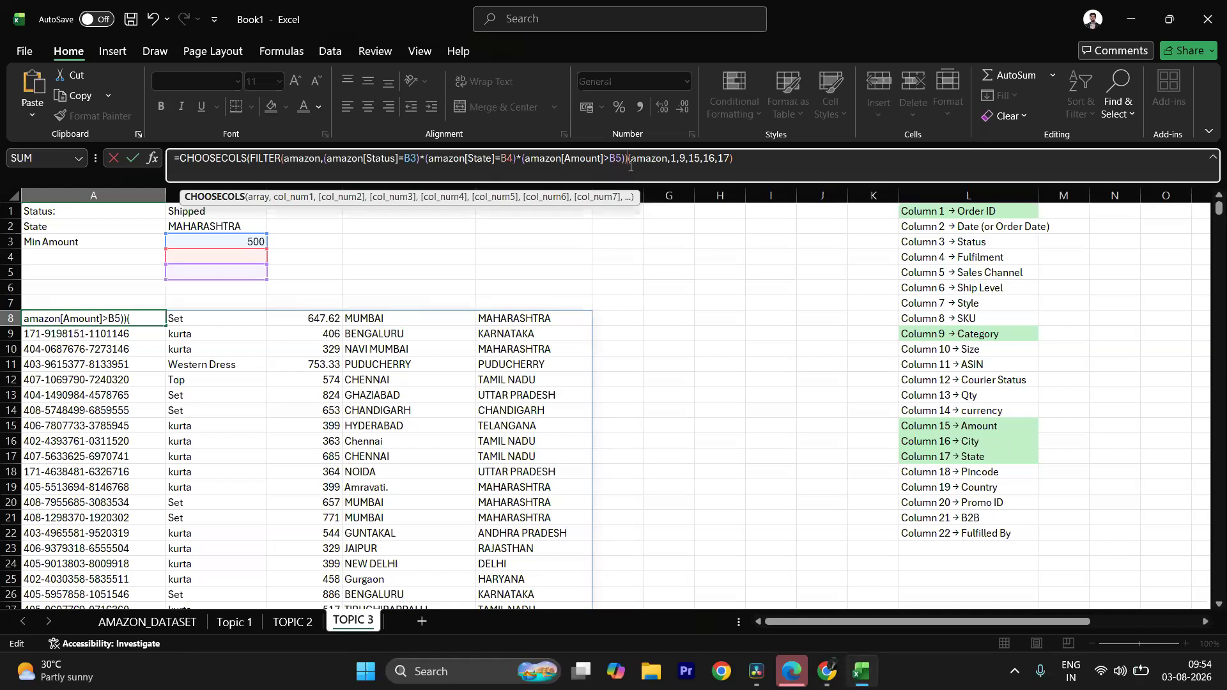
{"action": "key", "text": "BackSpace"}
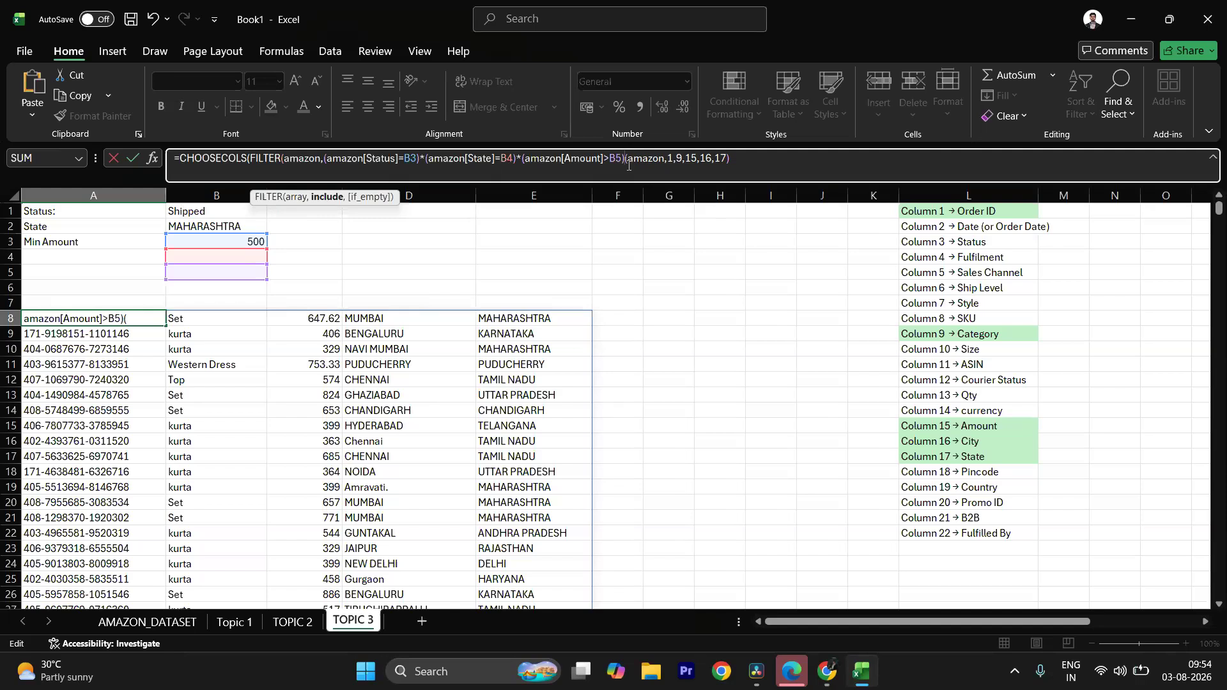
{"action": "type", "text": ")"}
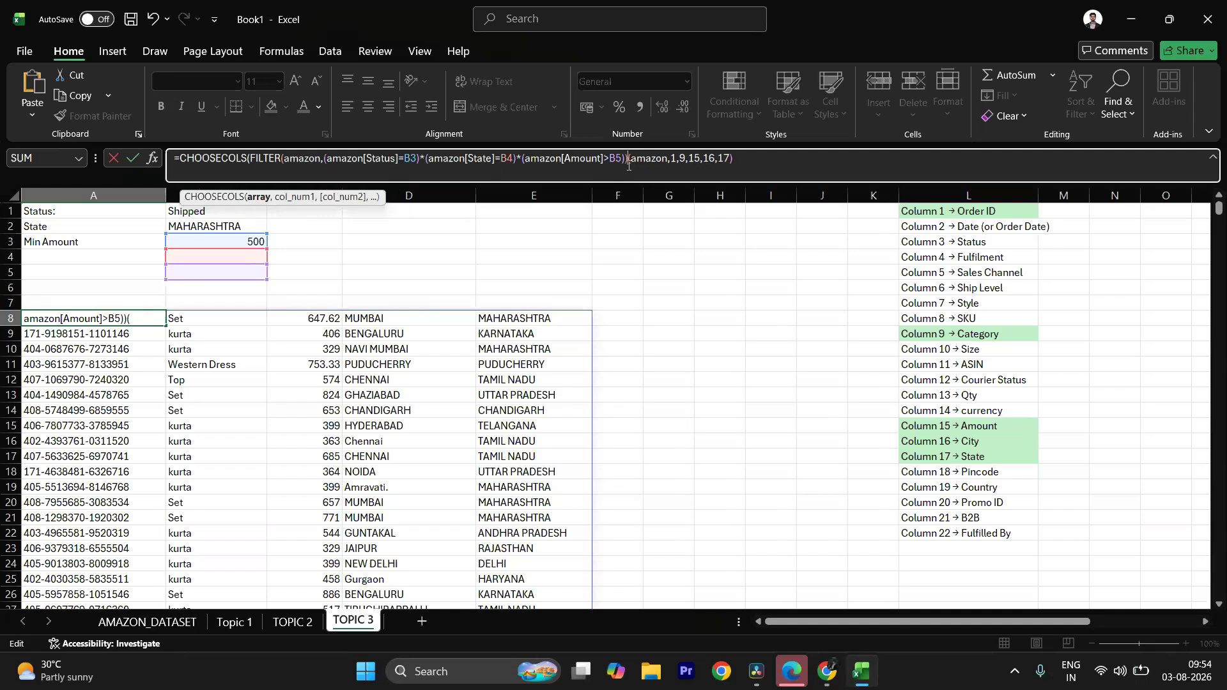
{"action": "type", "text": ","}
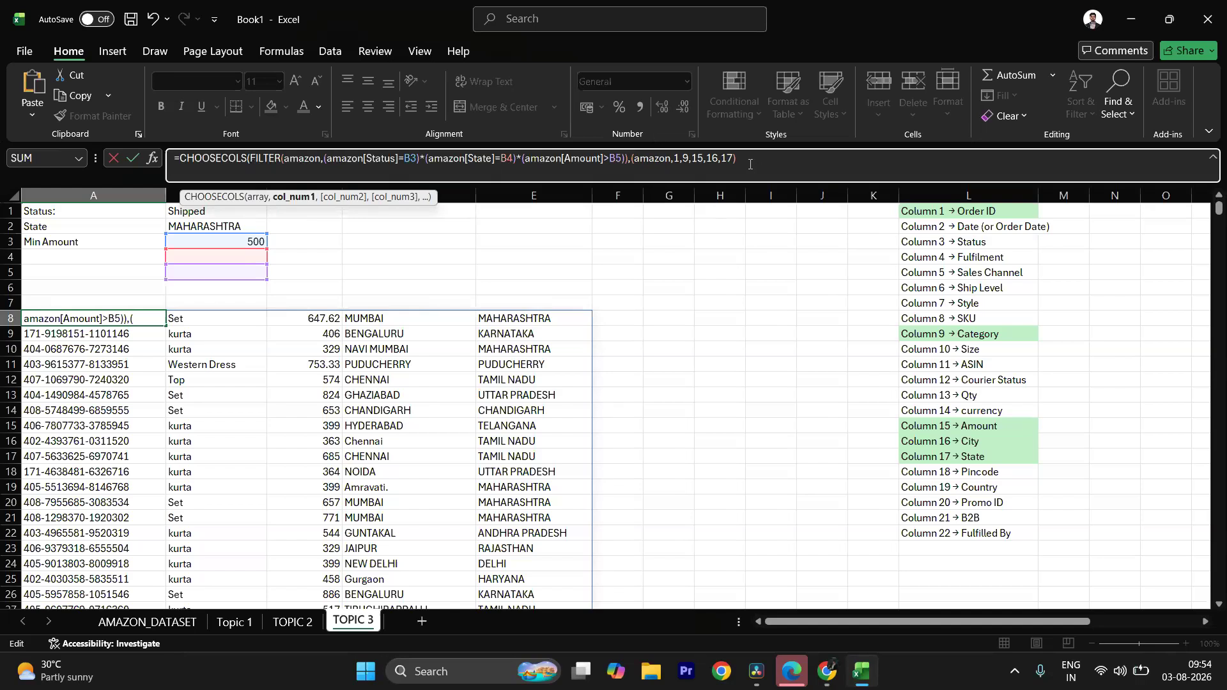
{"action": "left_click", "coordinate": [631, 158]}
{"action": "key", "text": "Delete"}
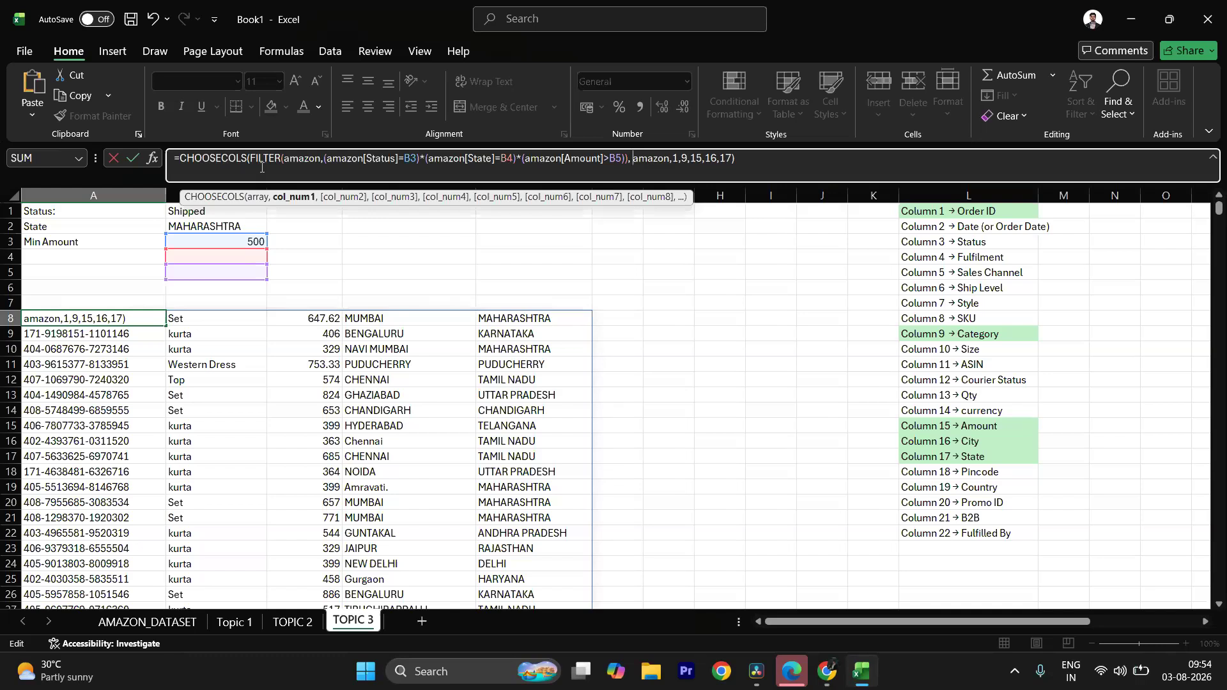
Step: Point the Status criterion to B1 and the State criterion to B2 inside the nested FILTER
{"action": "left_click", "coordinate": [412, 161]}
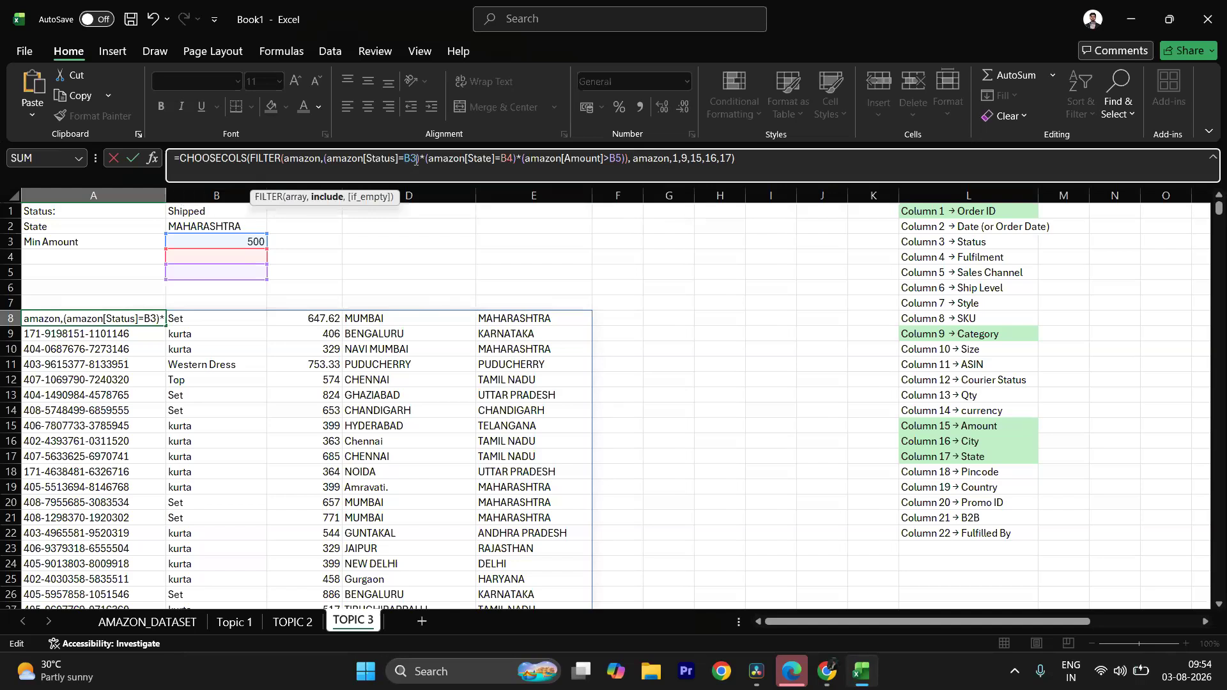
{"action": "key", "text": "BackSpace"}
{"action": "key", "text": "BackSpace"}
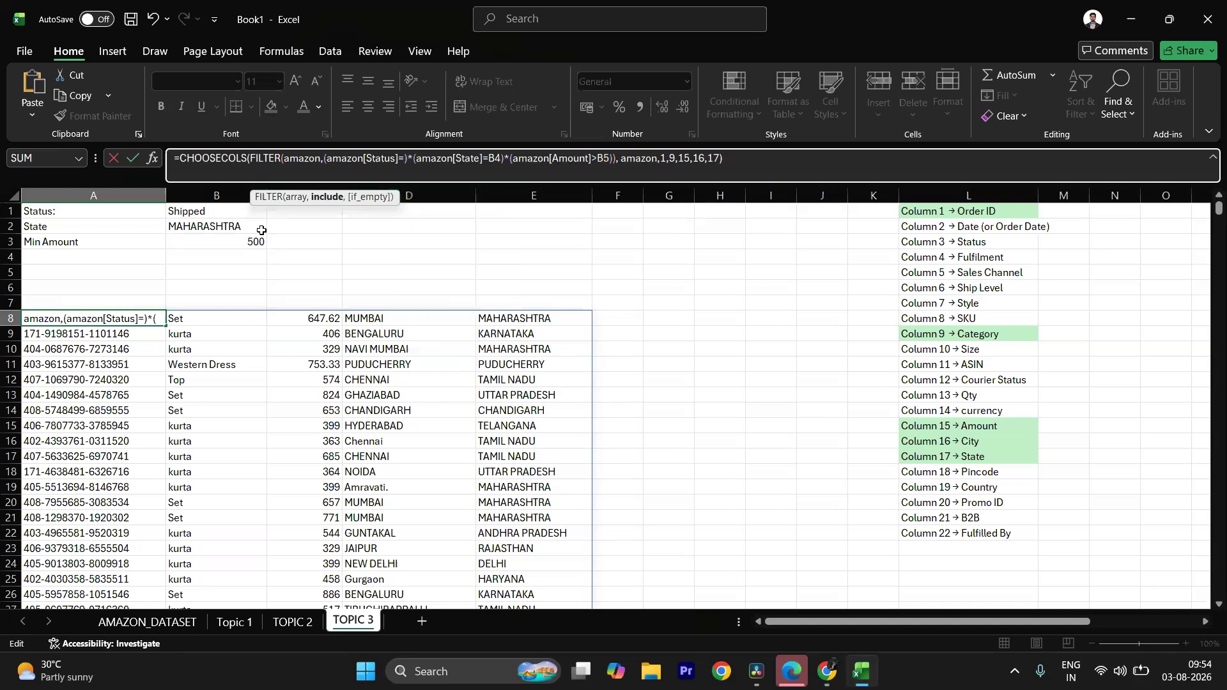
{"action": "left_click", "coordinate": [230, 211]}
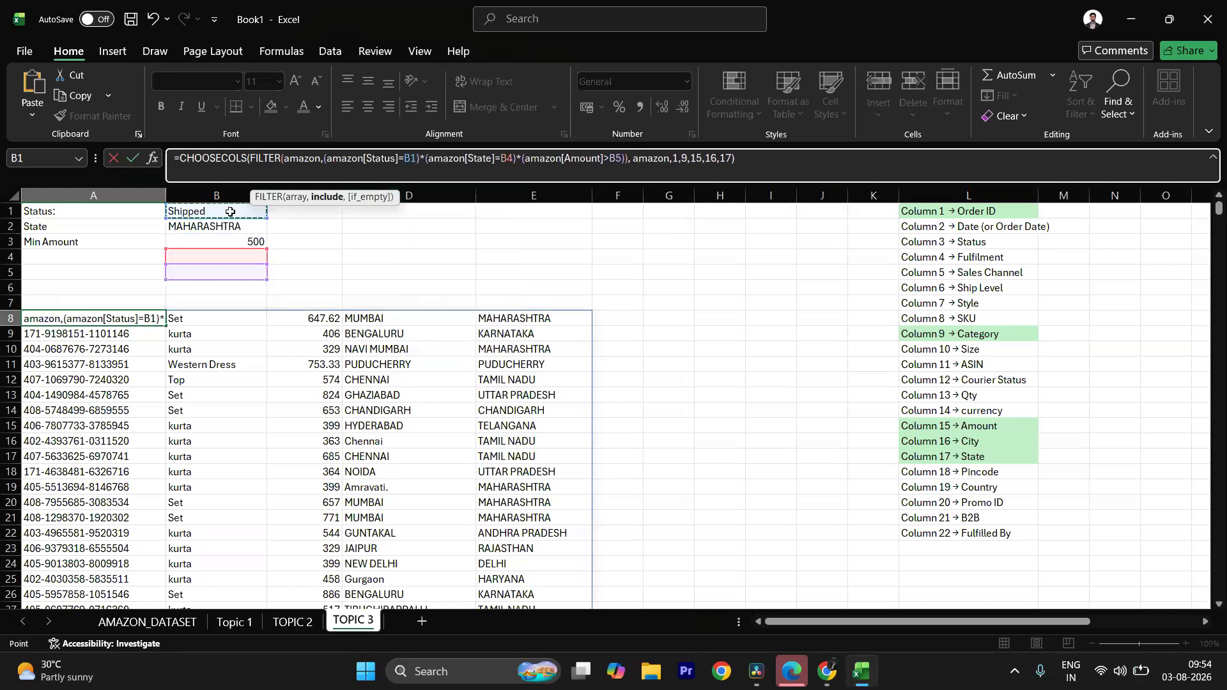
{"action": "left_click", "coordinate": [514, 158]}
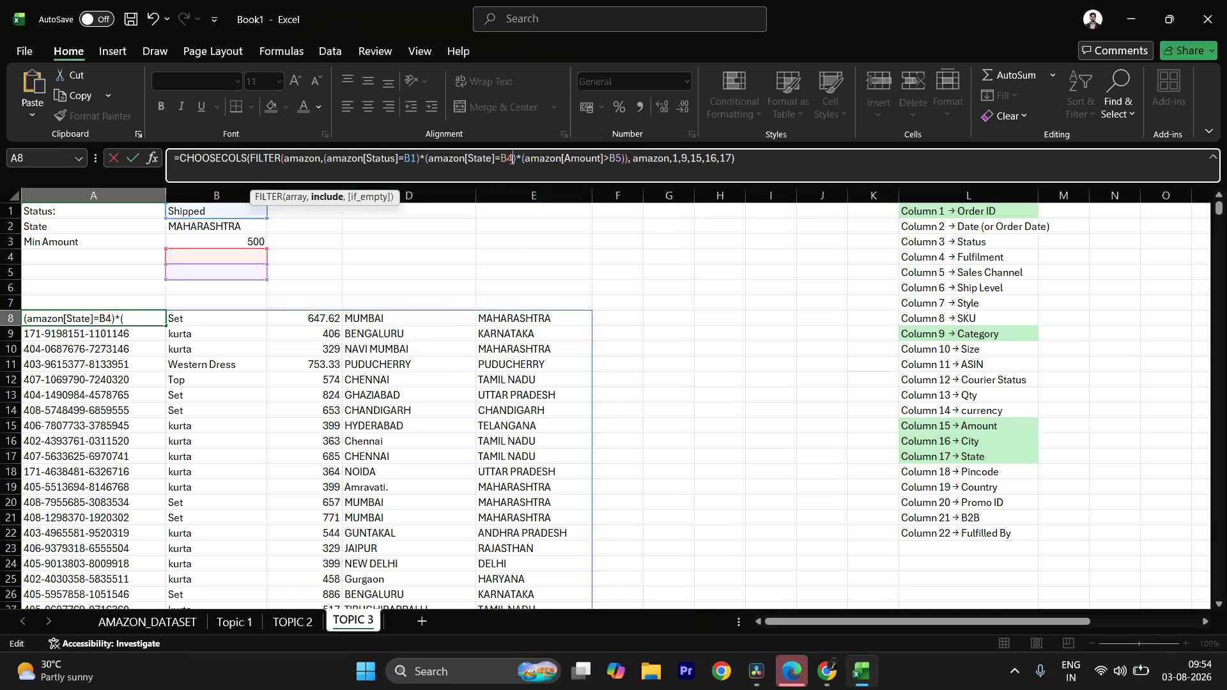
{"action": "key", "text": "BackSpace"}
{"action": "key", "text": "BackSpace"}
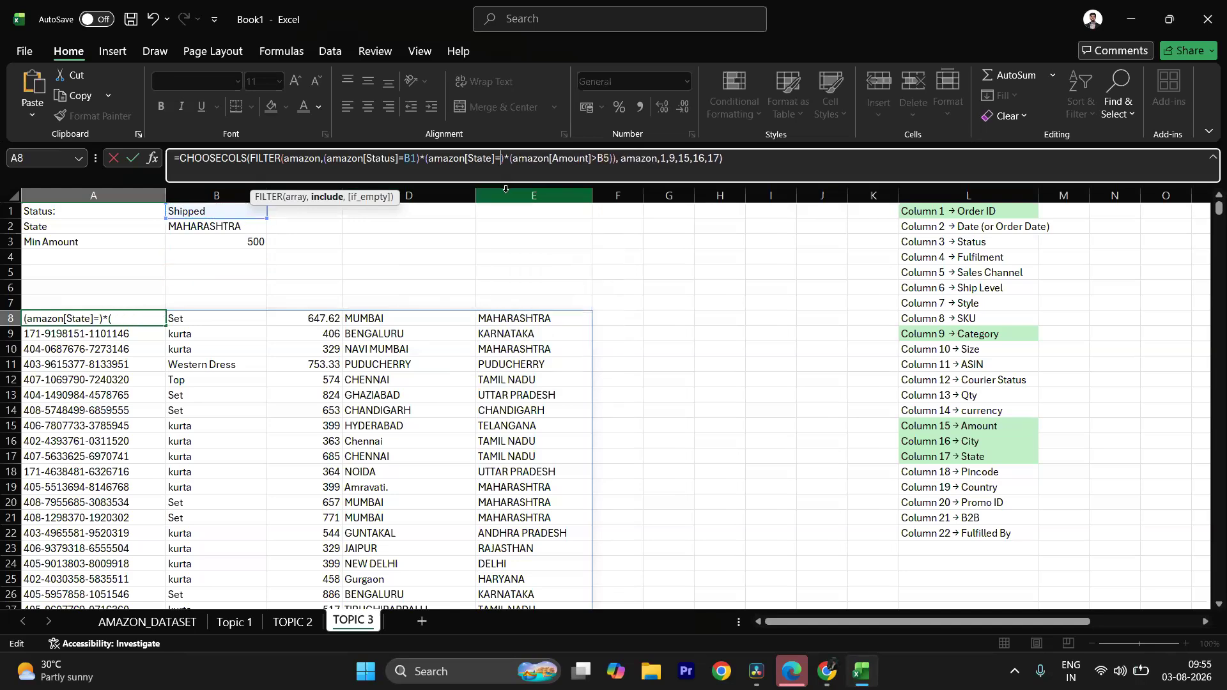
{"action": "left_click", "coordinate": [260, 227]}
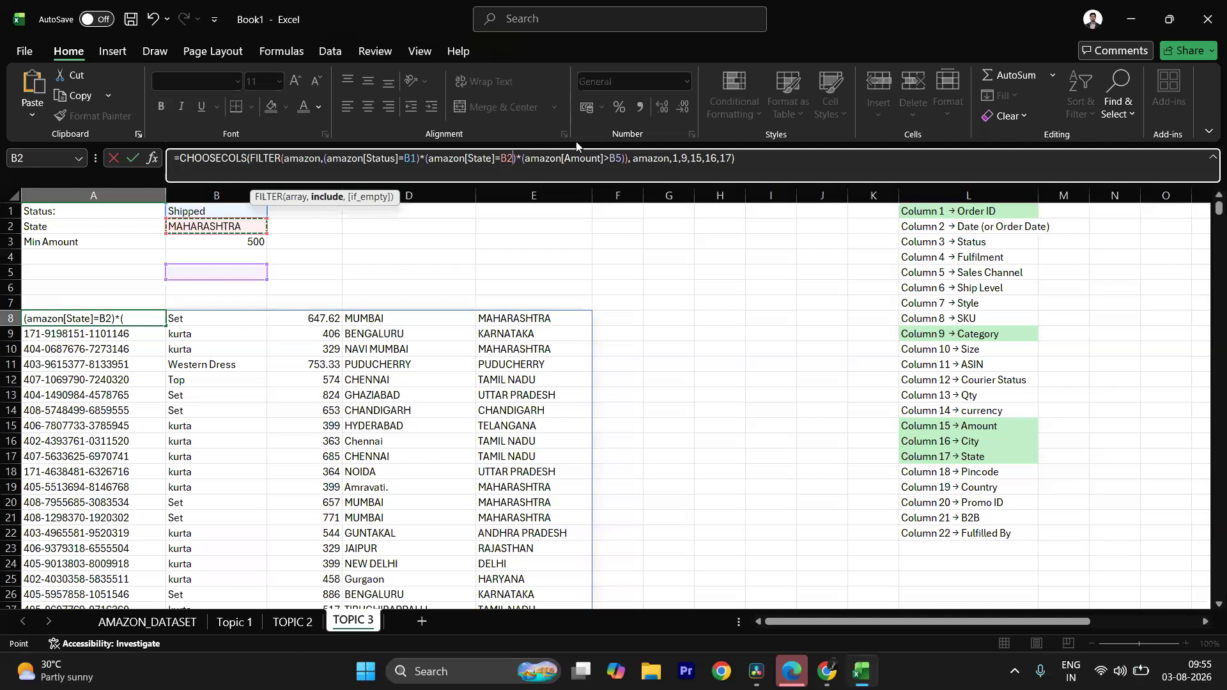
Step: Change the Amount criterion's reference to B3 and enter the CHOOSECOLS formula in A8
{"action": "left_click", "coordinate": [620, 158]}
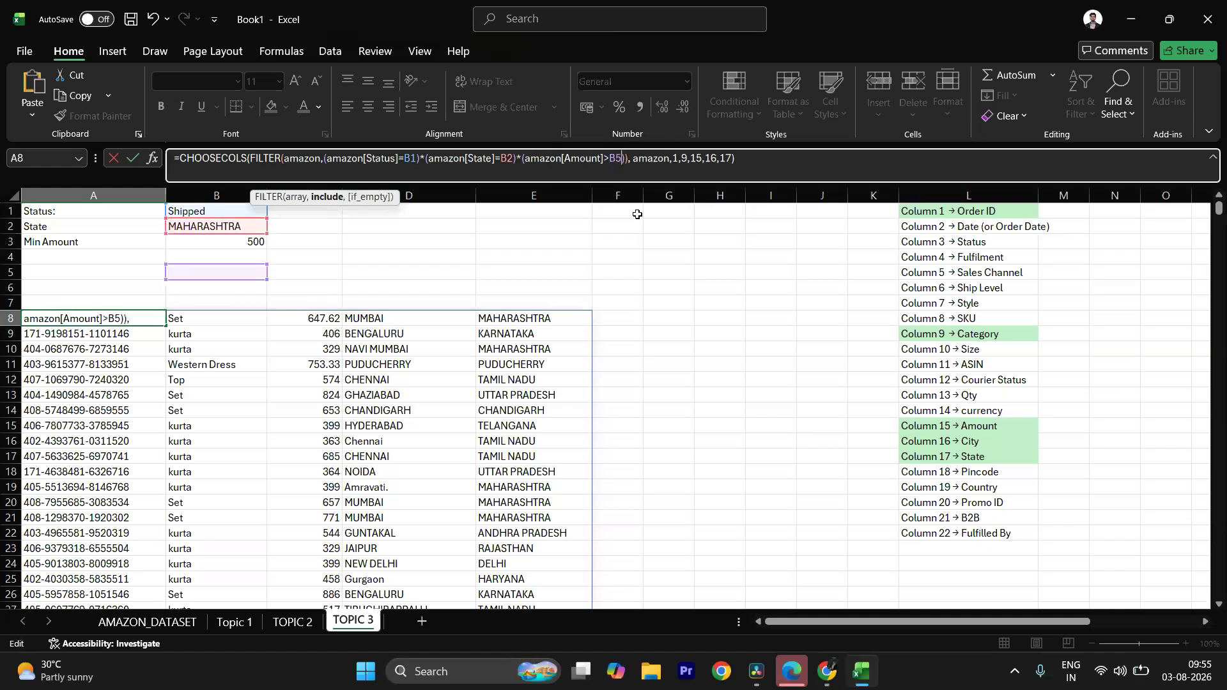
{"action": "key", "text": "BackSpace"}
{"action": "type", "text": "3"}
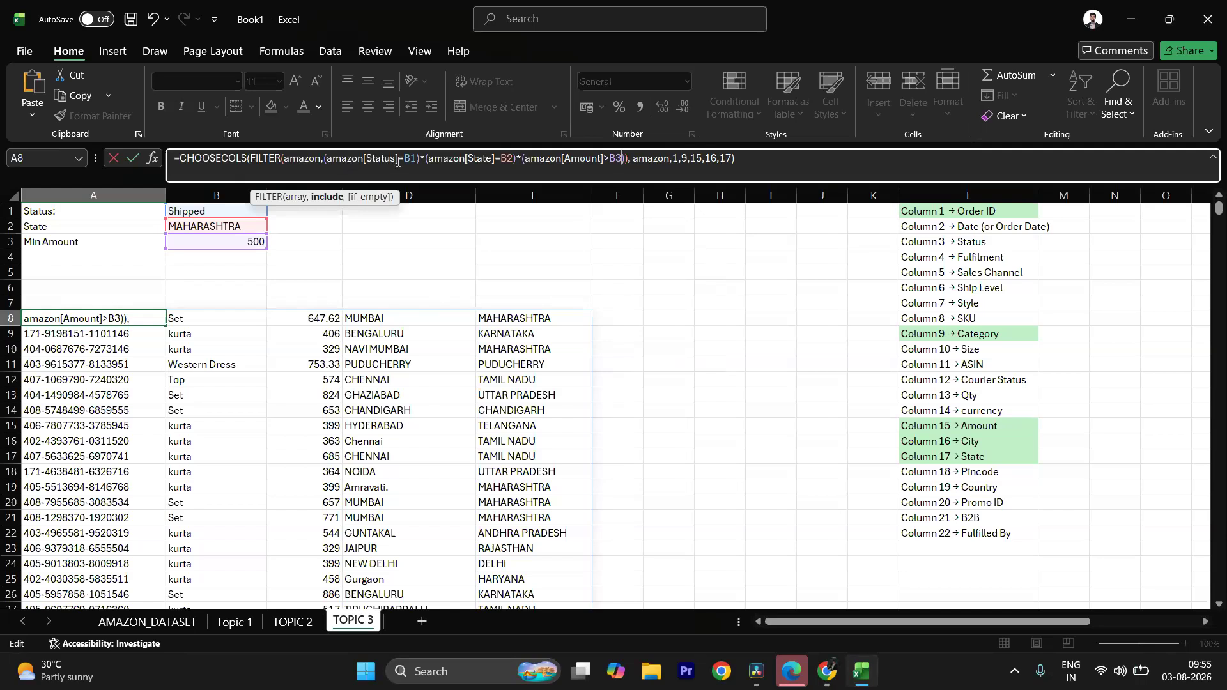
{"action": "left_click", "coordinate": [426, 159]}
{"action": "type", "text": "("}
{"action": "left_click", "coordinate": [745, 164]}
{"action": "key", "text": "Return"}
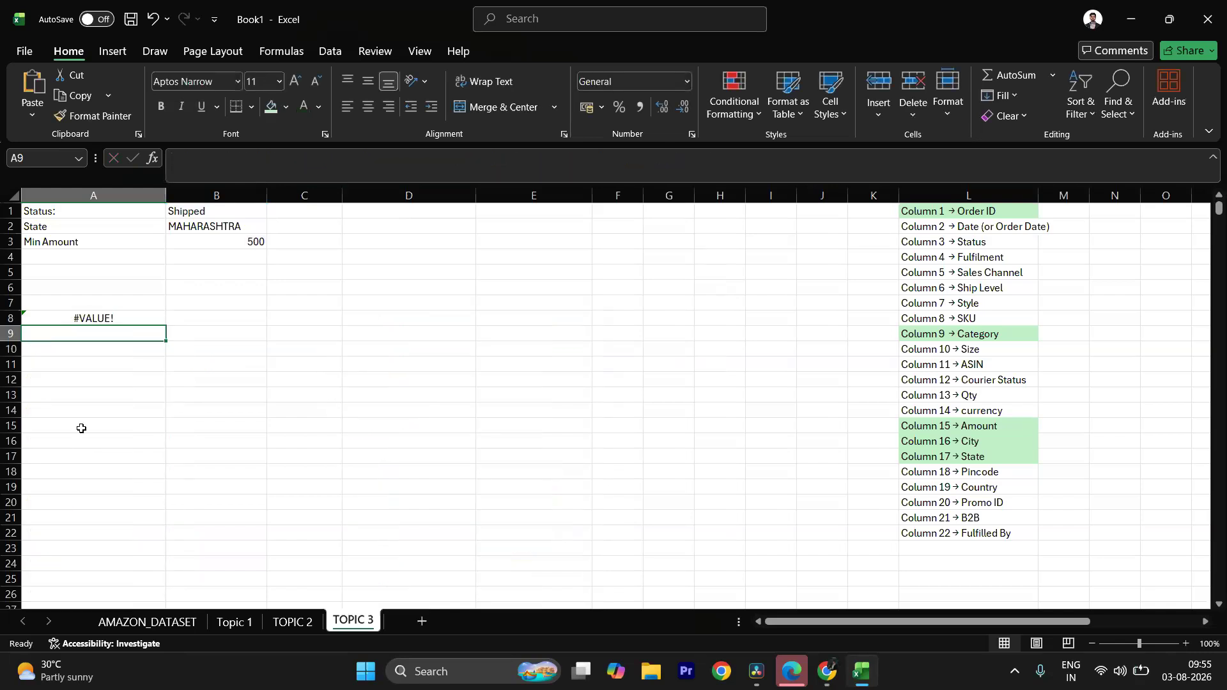
Step: Examine the CHOOSECOLS formula in A8 and the criteria cells B1:B3 for the cause of the error
{"action": "left_click", "coordinate": [121, 319]}
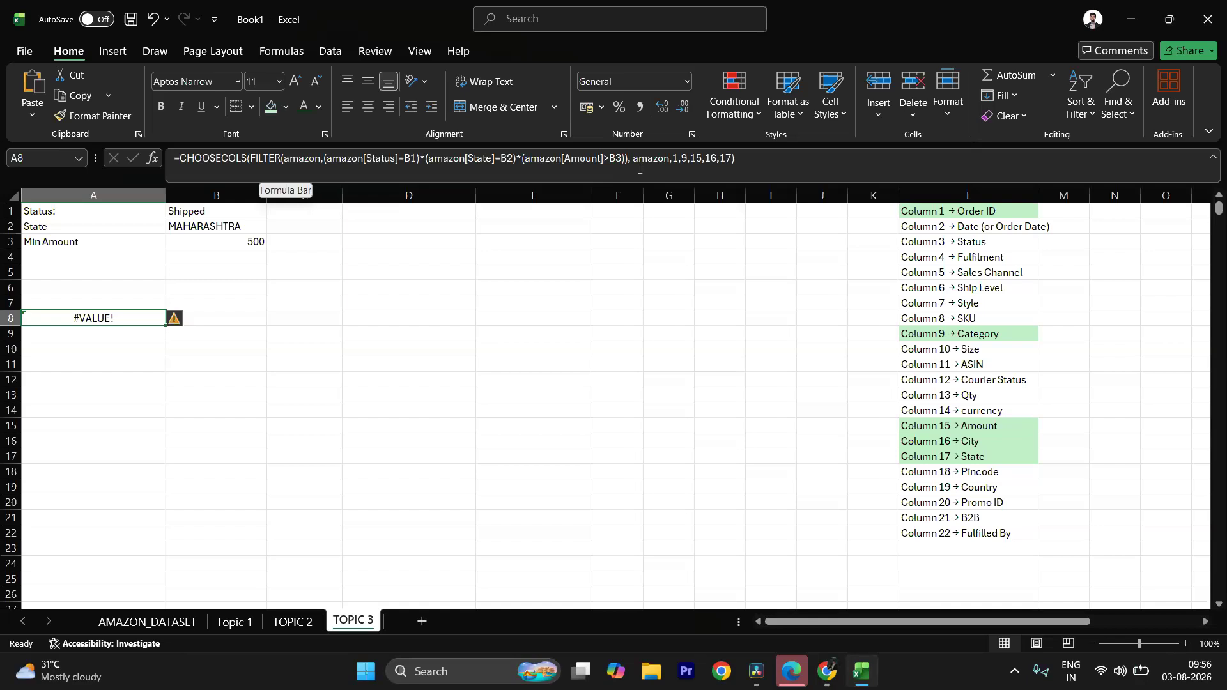
{"action": "left_click", "coordinate": [235, 228]}
{"action": "left_click", "coordinate": [238, 212]}
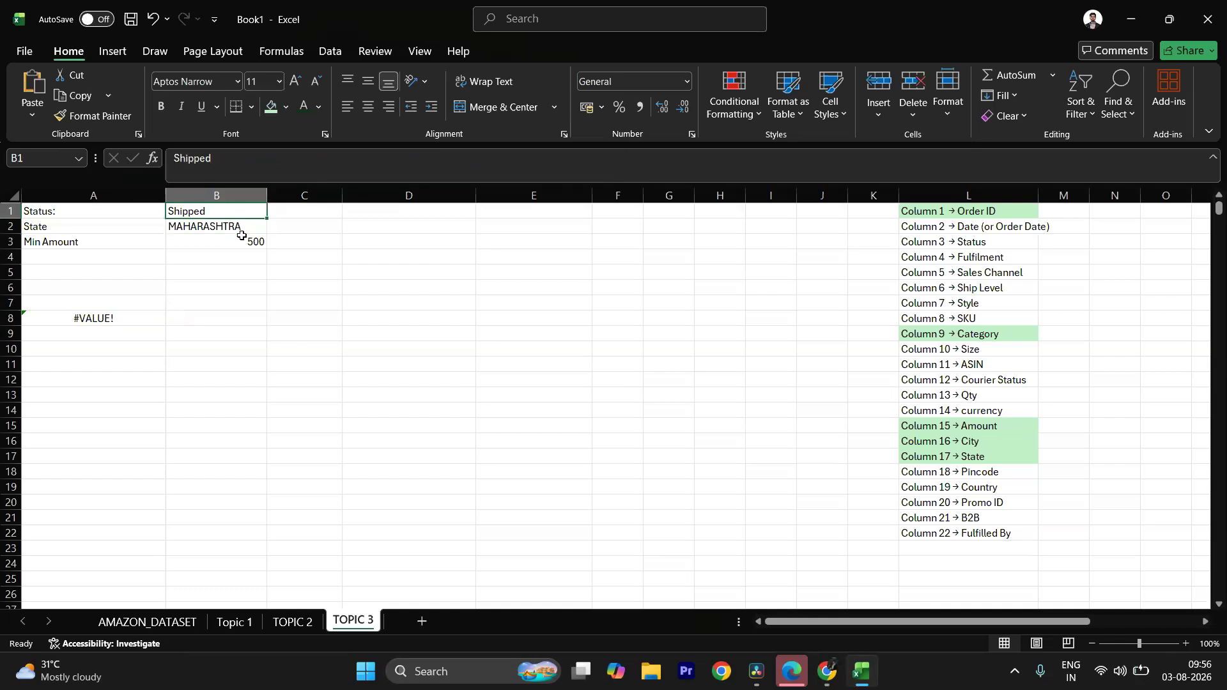
{"action": "left_click", "coordinate": [242, 240]}
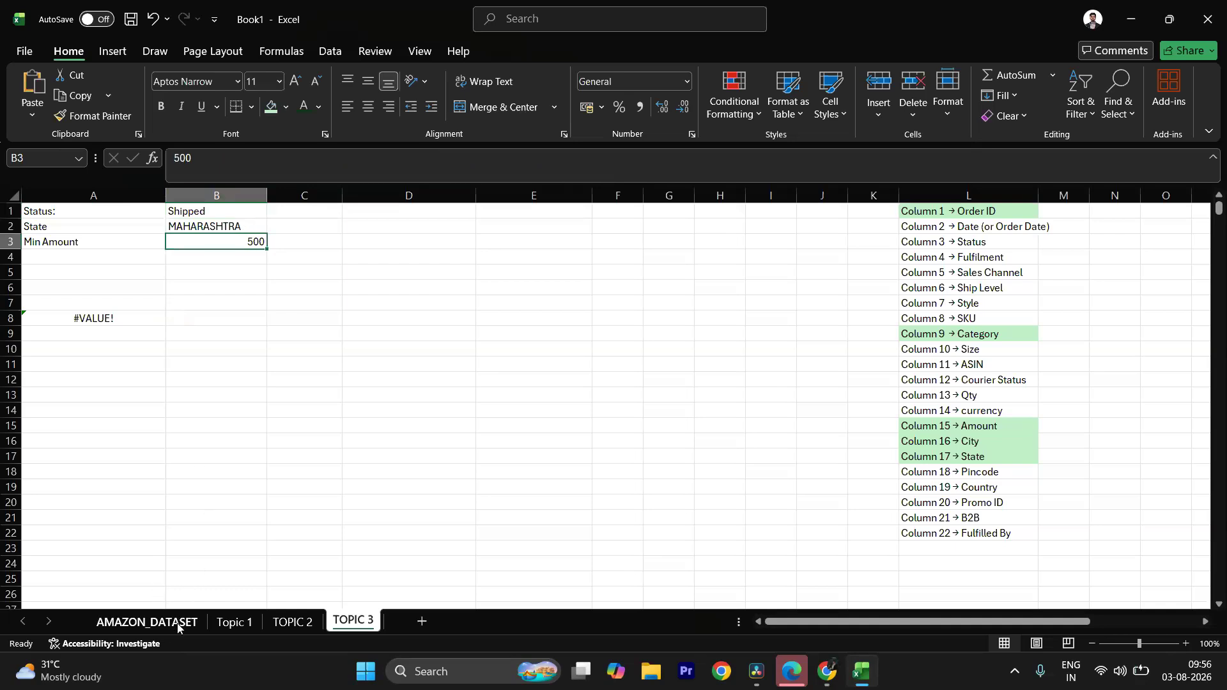
{"action": "left_click", "coordinate": [263, 223]}
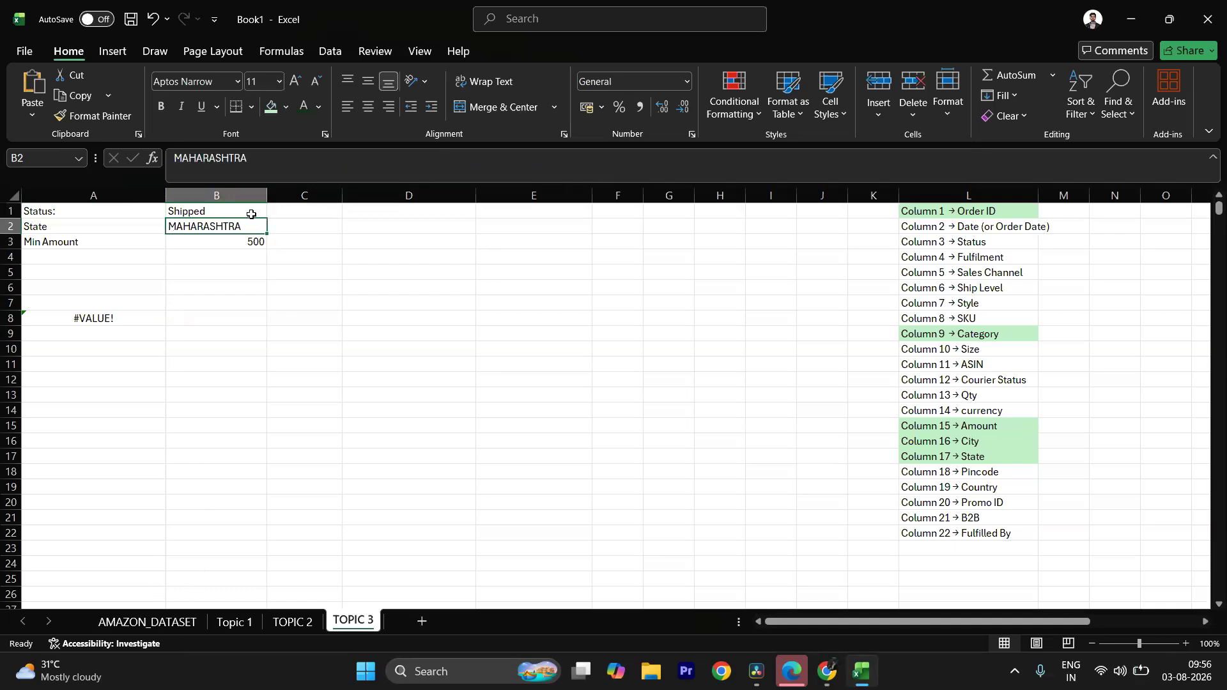
{"action": "left_click", "coordinate": [250, 209]}
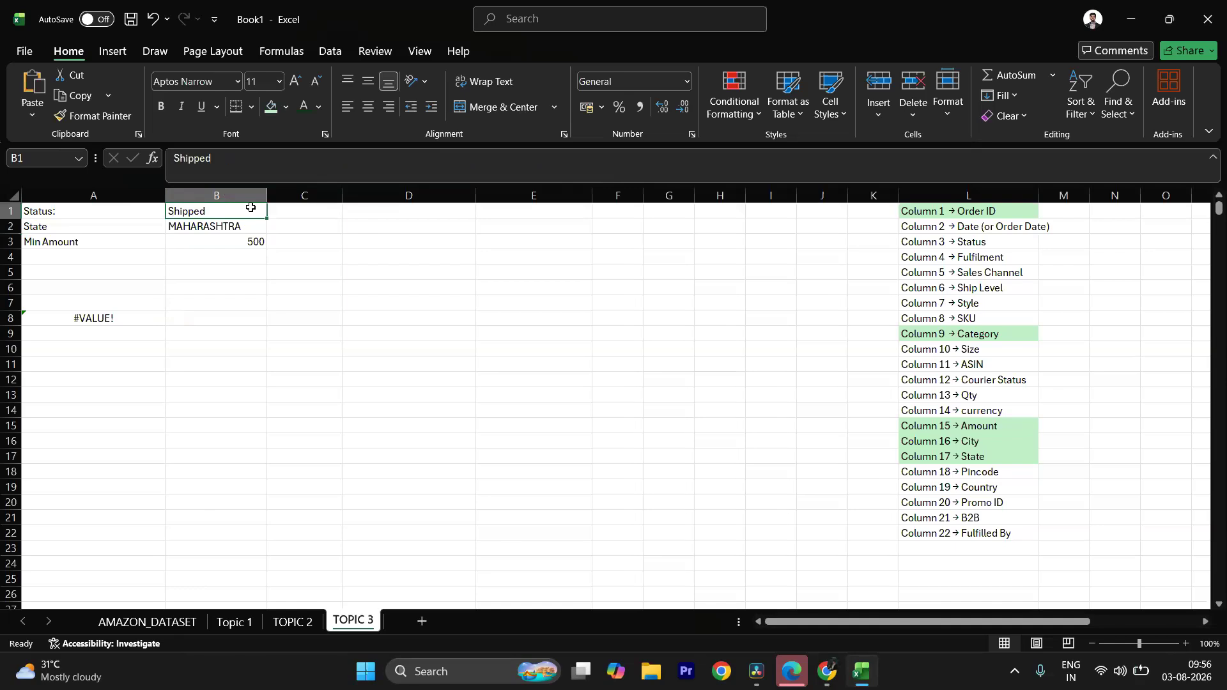
{"action": "left_click", "coordinate": [115, 318]}
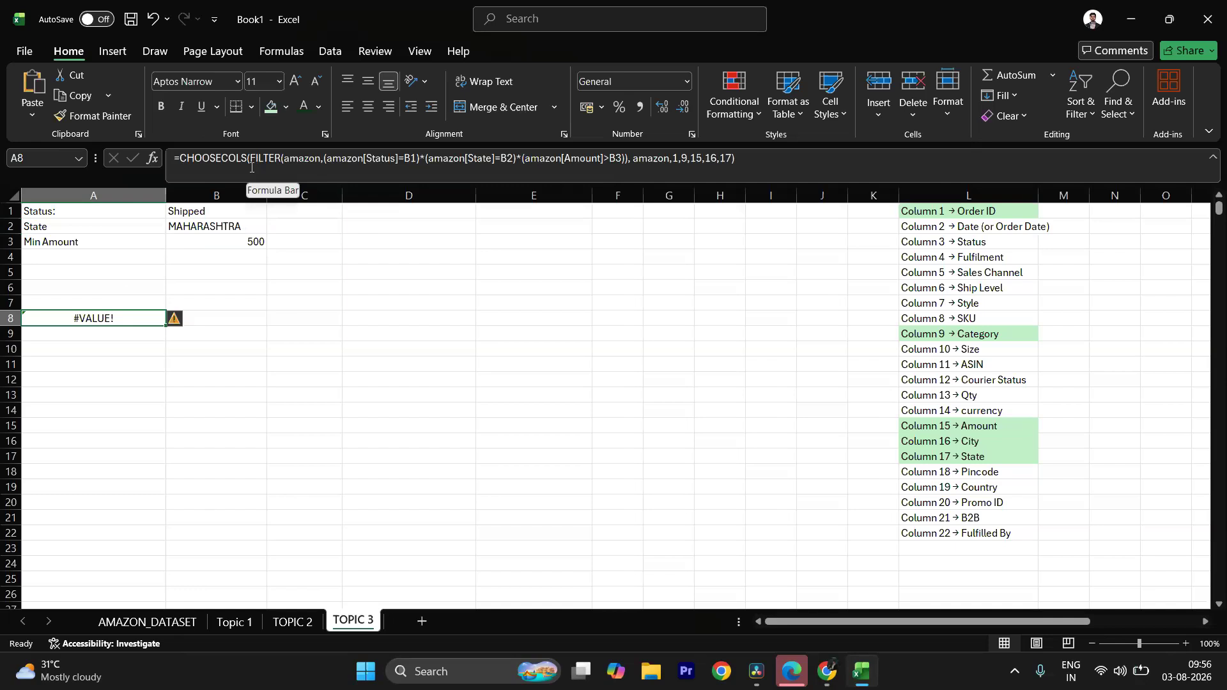
{"action": "left_click", "coordinate": [740, 158]}
{"action": "key", "text": "Return"}
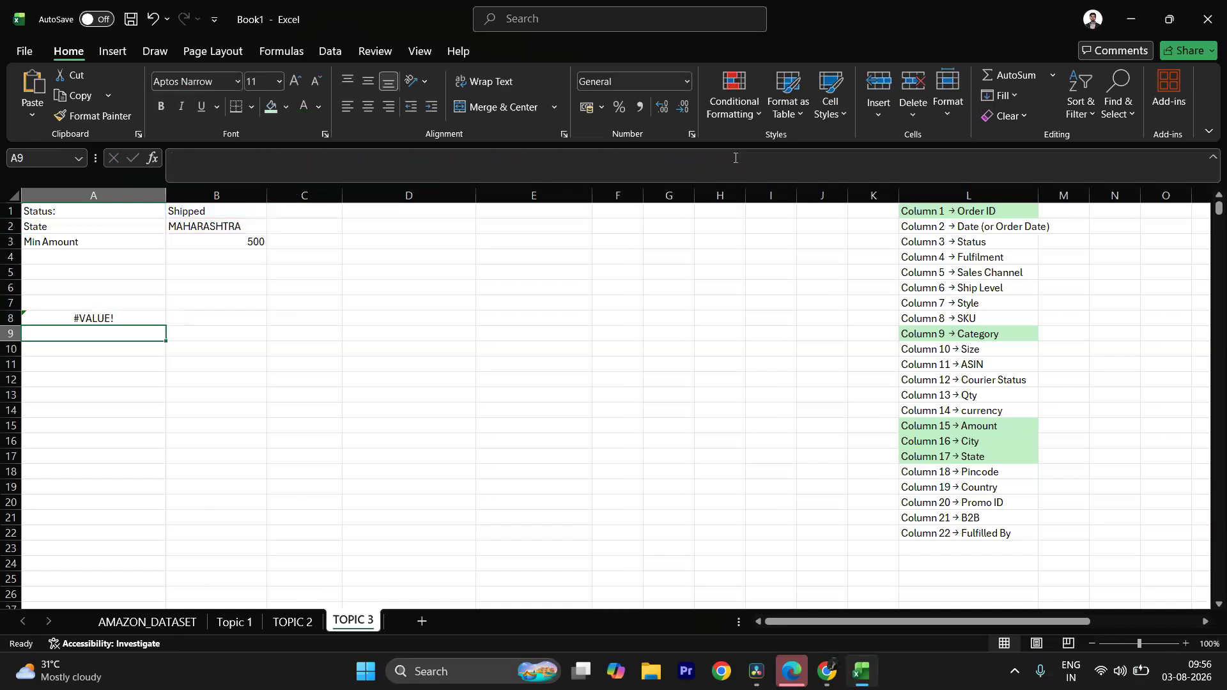
{"action": "left_click", "coordinate": [144, 317]}
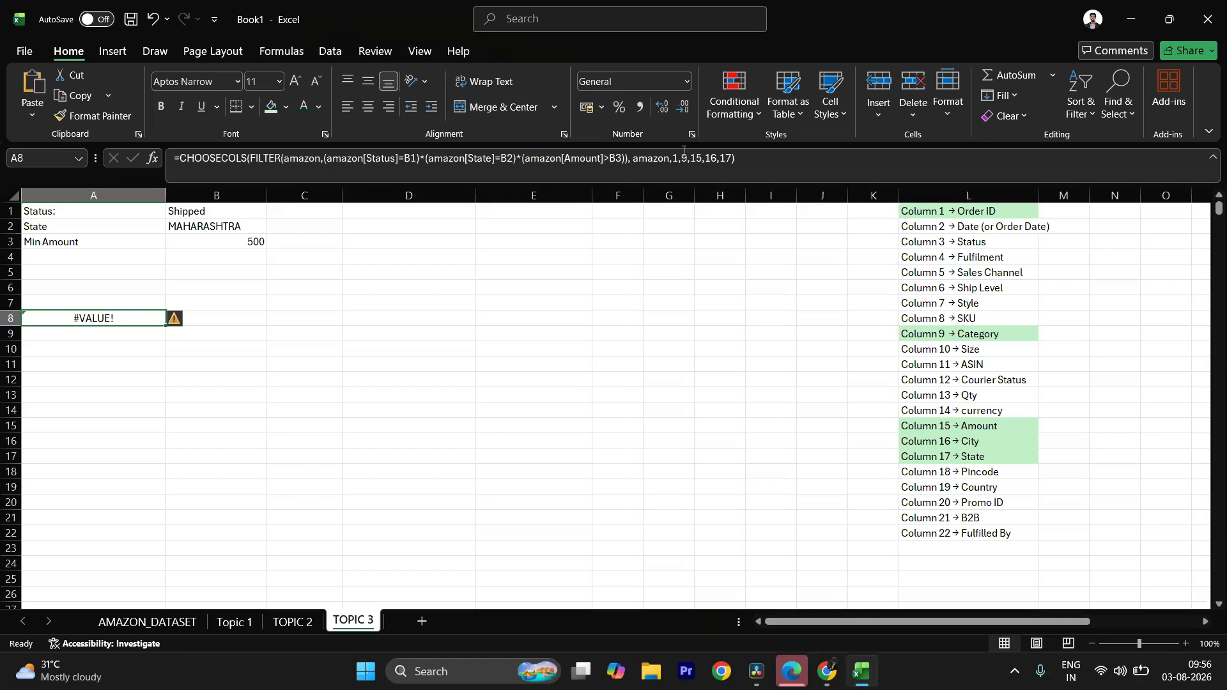
Step: Remove the extra amazon argument before the column numbers in A8's CHOOSECOLS formula and enter the corrected formula
{"action": "left_click", "coordinate": [675, 167]}
{"action": "left_click_drag", "start_coordinate": [674, 168], "coordinate": [633, 165]}
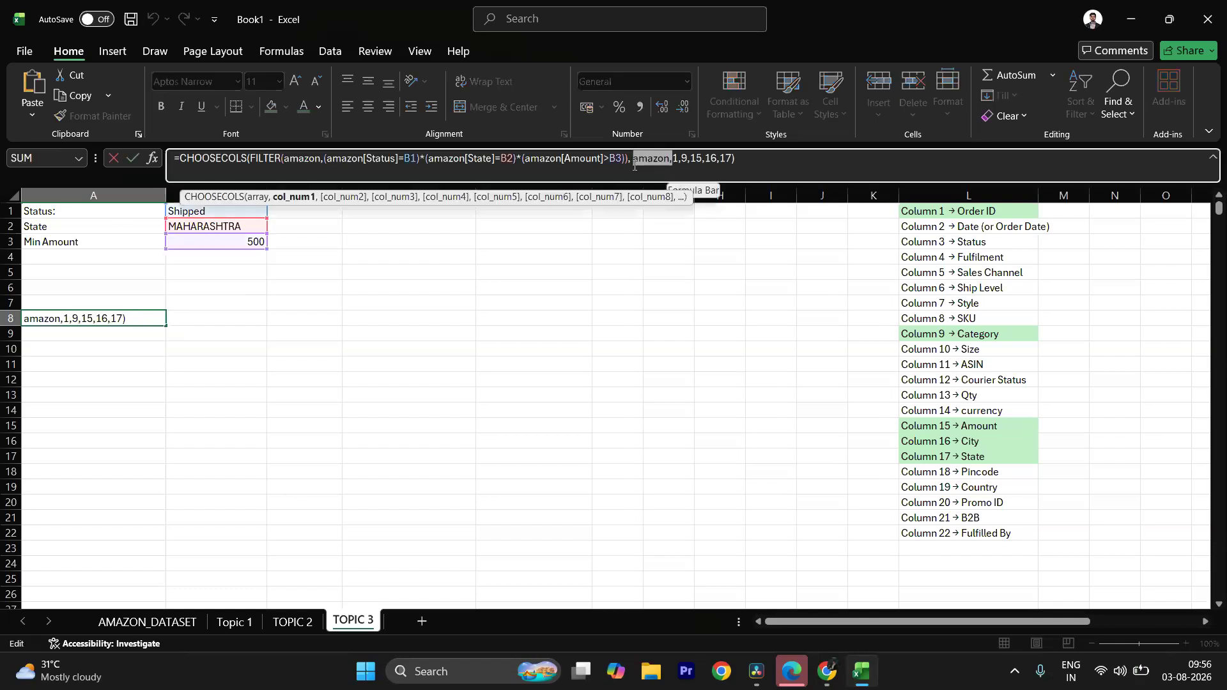
{"action": "key", "text": "BackSpace"}
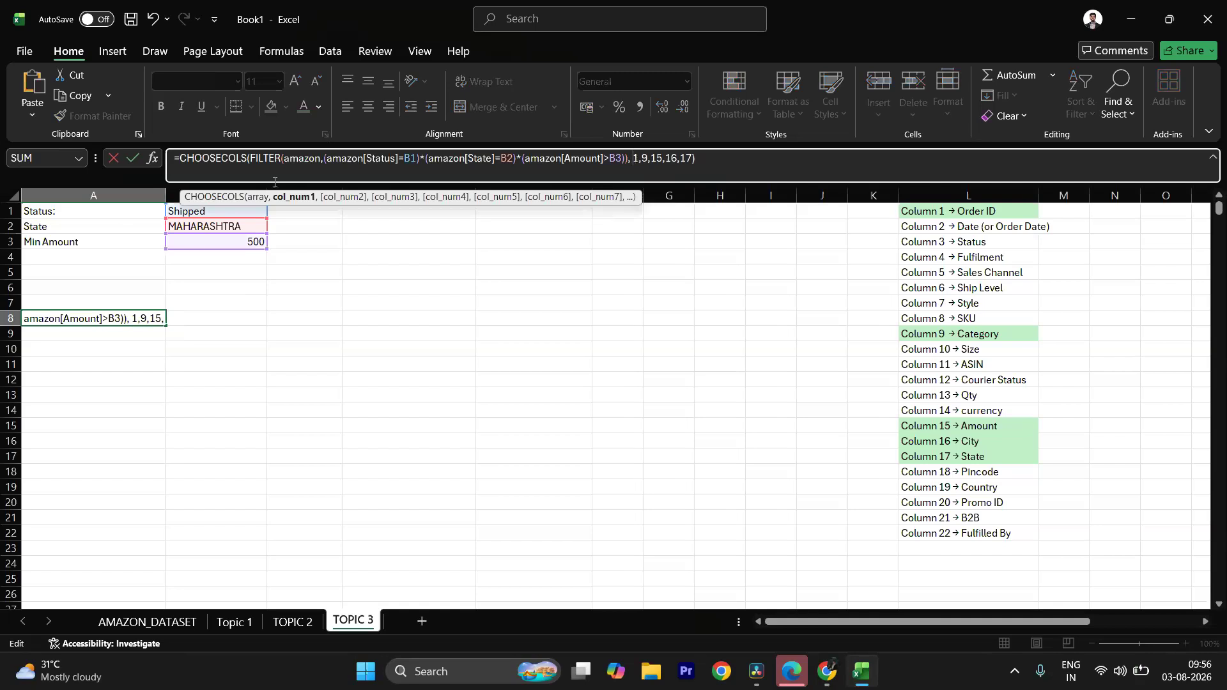
{"action": "left_click", "coordinate": [319, 162]}
{"action": "type", "text": ","}
{"action": "left_click", "coordinate": [703, 161]}
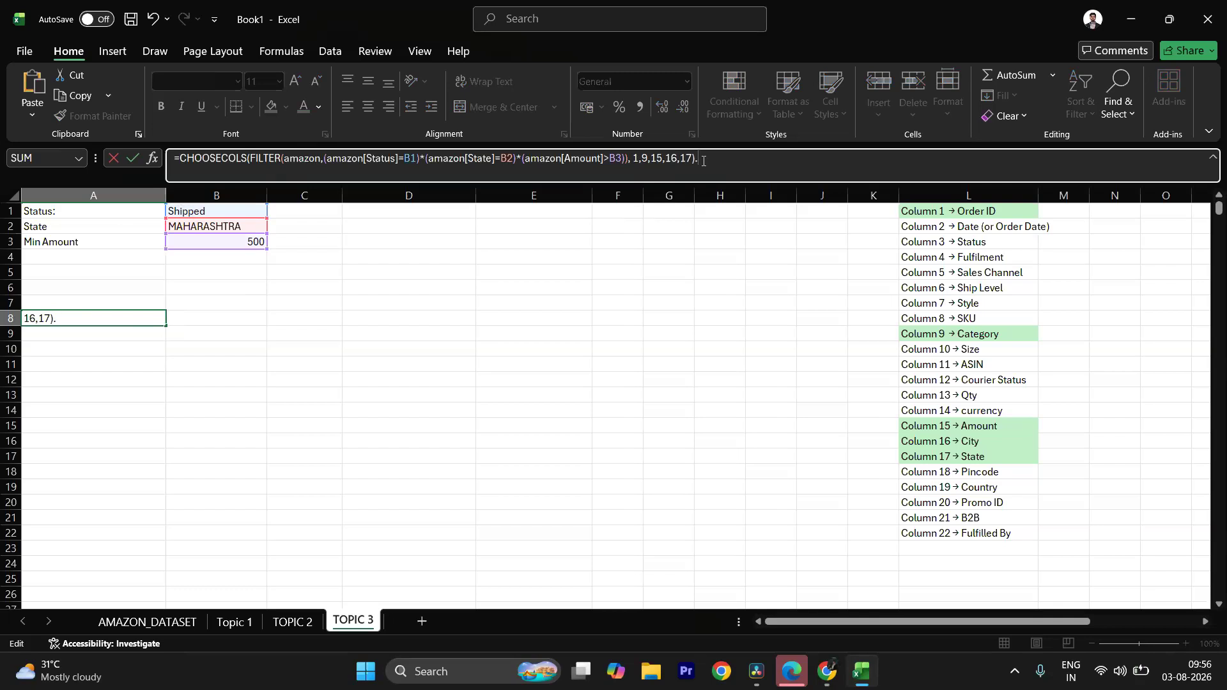
{"action": "key", "text": "Return"}
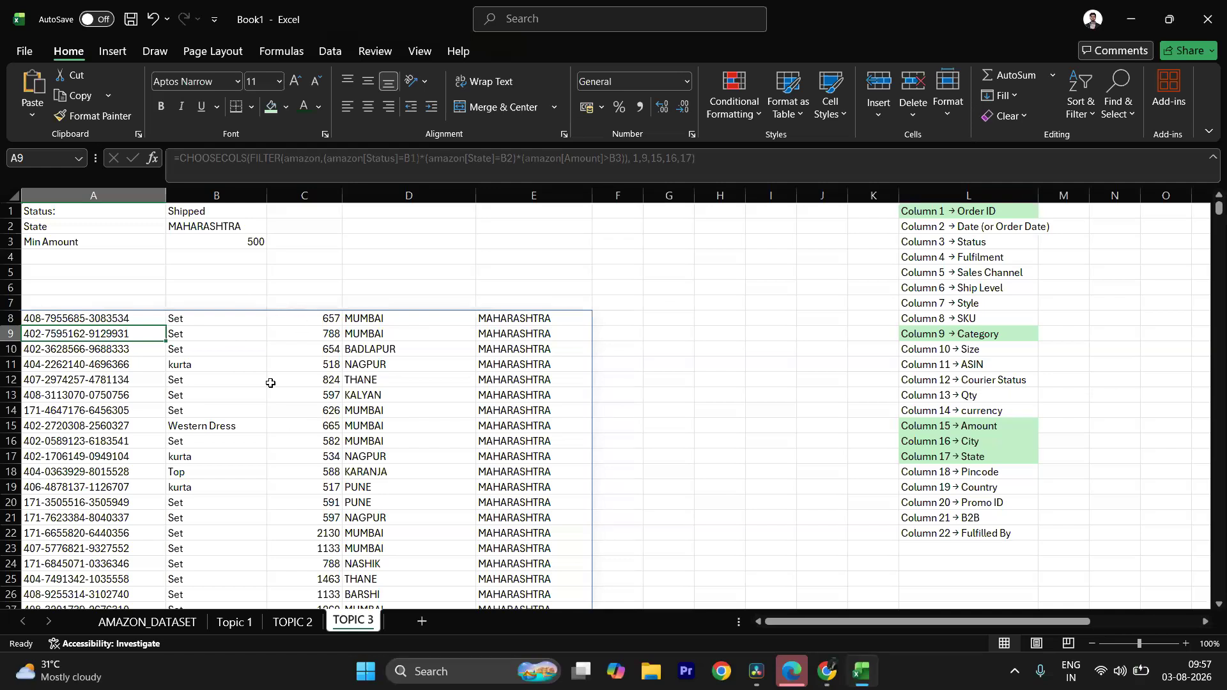
Step: Start a CHOOSECOLS formula in A7 with the amazon table's #Headers as its array
{"action": "left_click", "coordinate": [36, 299]}
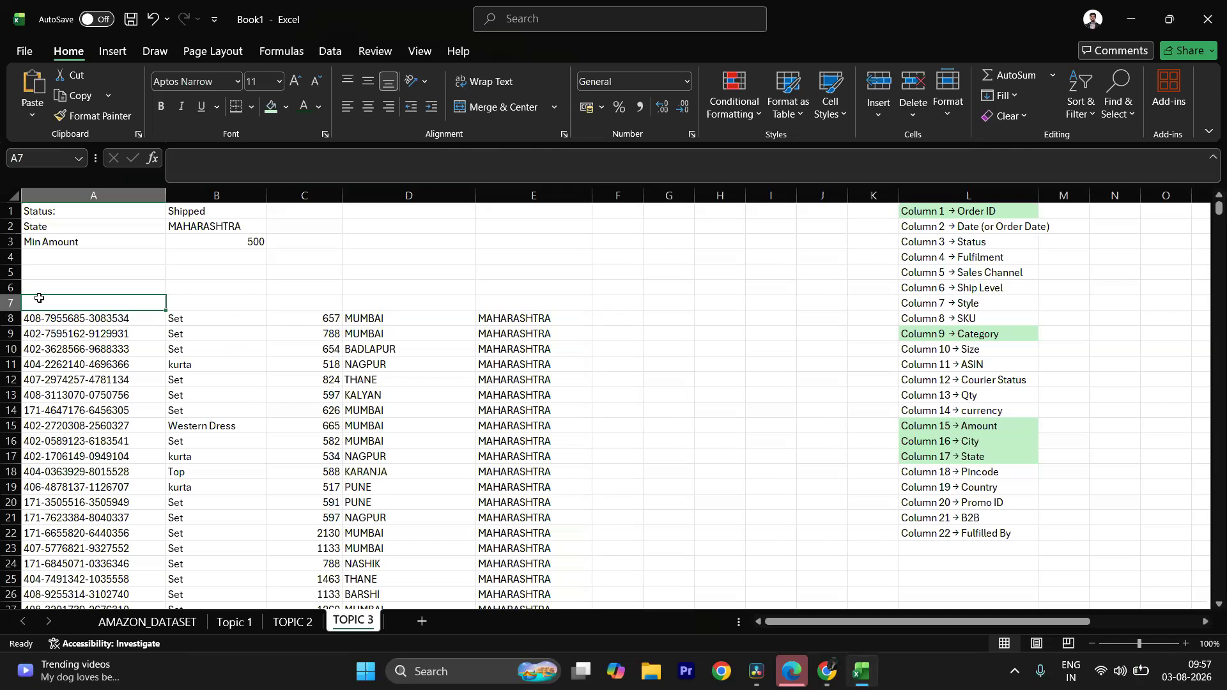
{"action": "type", "text": "=CH"}
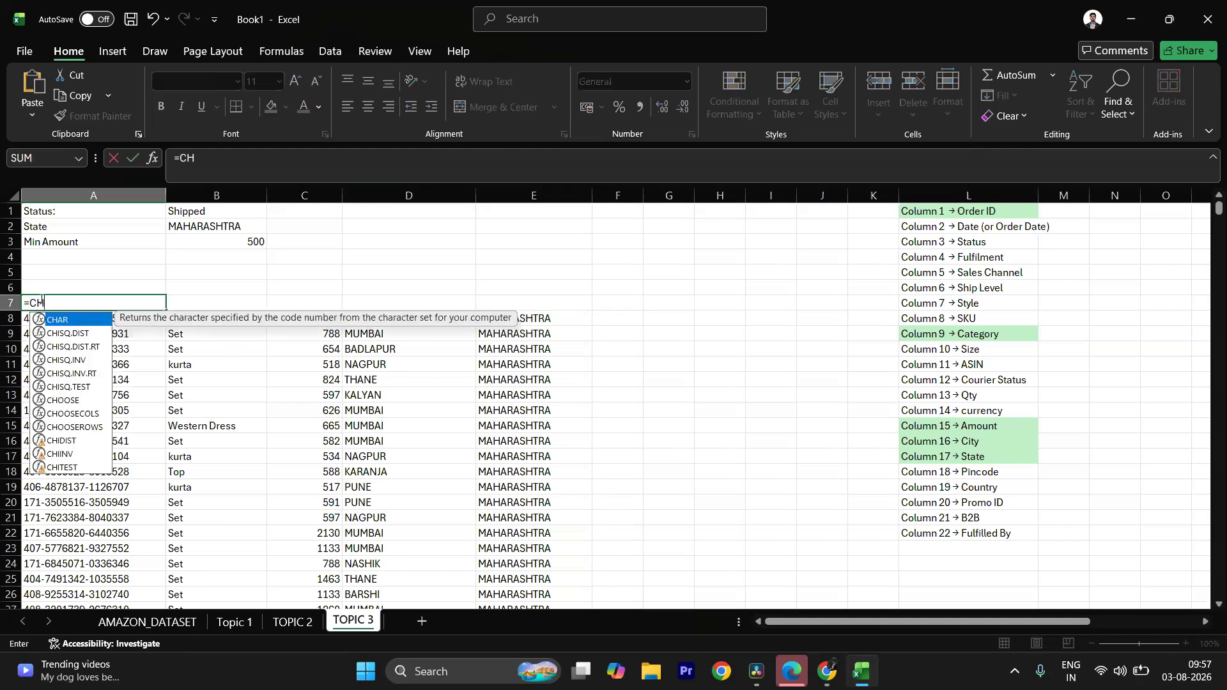
{"action": "double_click", "coordinate": [71, 413]}
{"action": "type", "text": "AMA"}
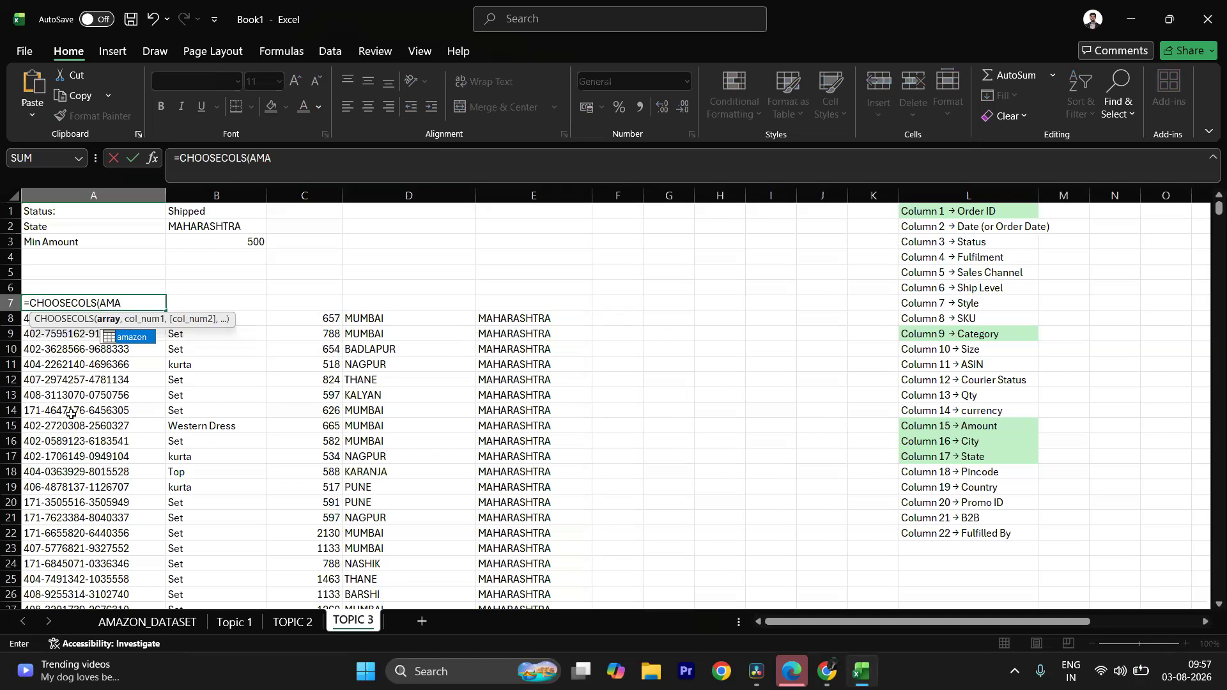
{"action": "double_click", "coordinate": [130, 341]}
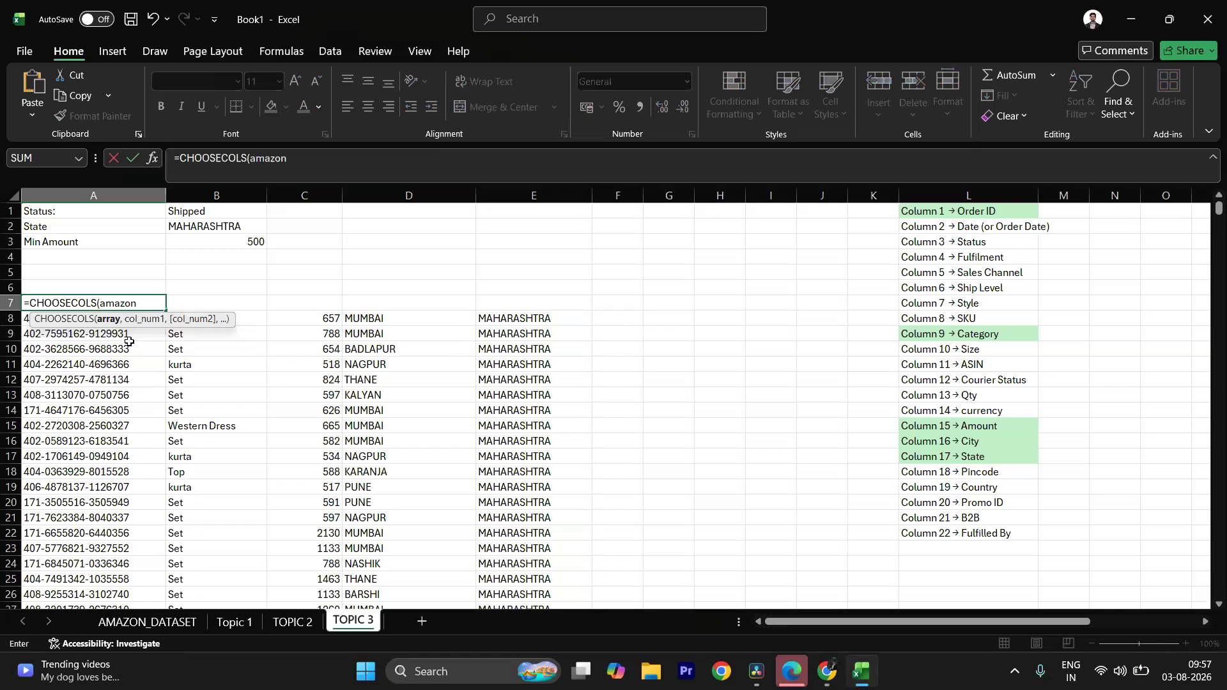
{"action": "type", "text": "["}
{"action": "scroll", "coordinate": [131, 342], "scroll_direction": "down", "scroll_amount": 2}
{"action": "scroll", "coordinate": [168, 410], "scroll_direction": "down", "scroll_amount": 5}
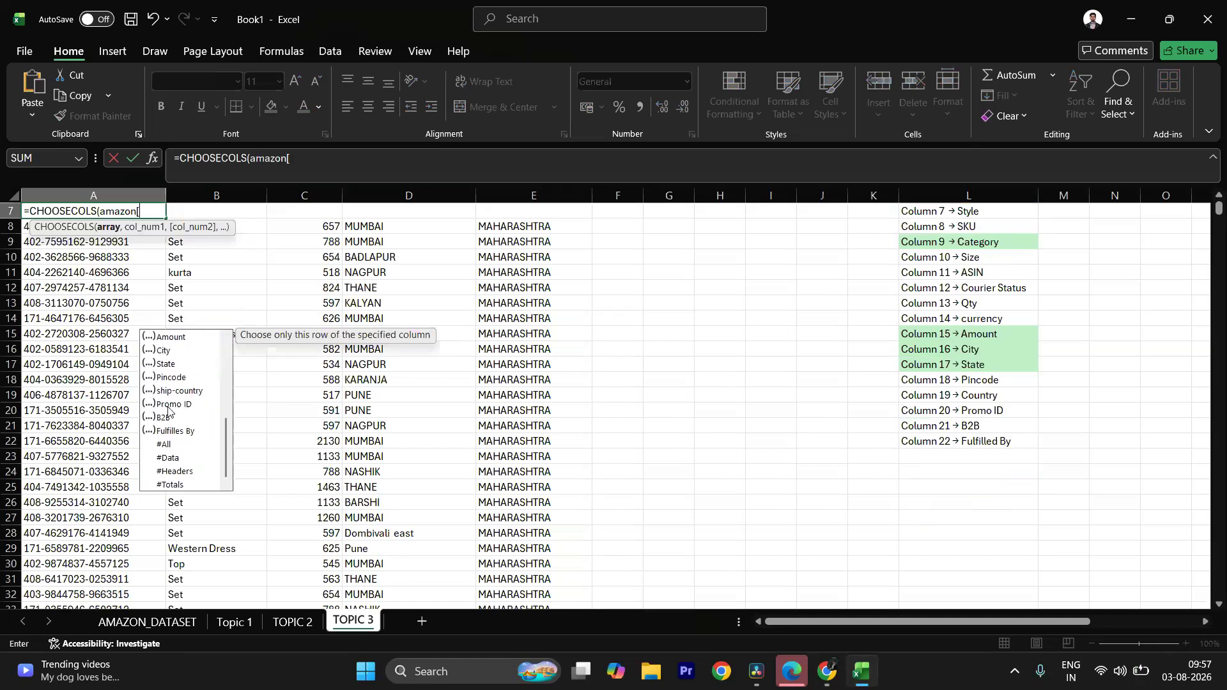
{"action": "double_click", "coordinate": [174, 471]}
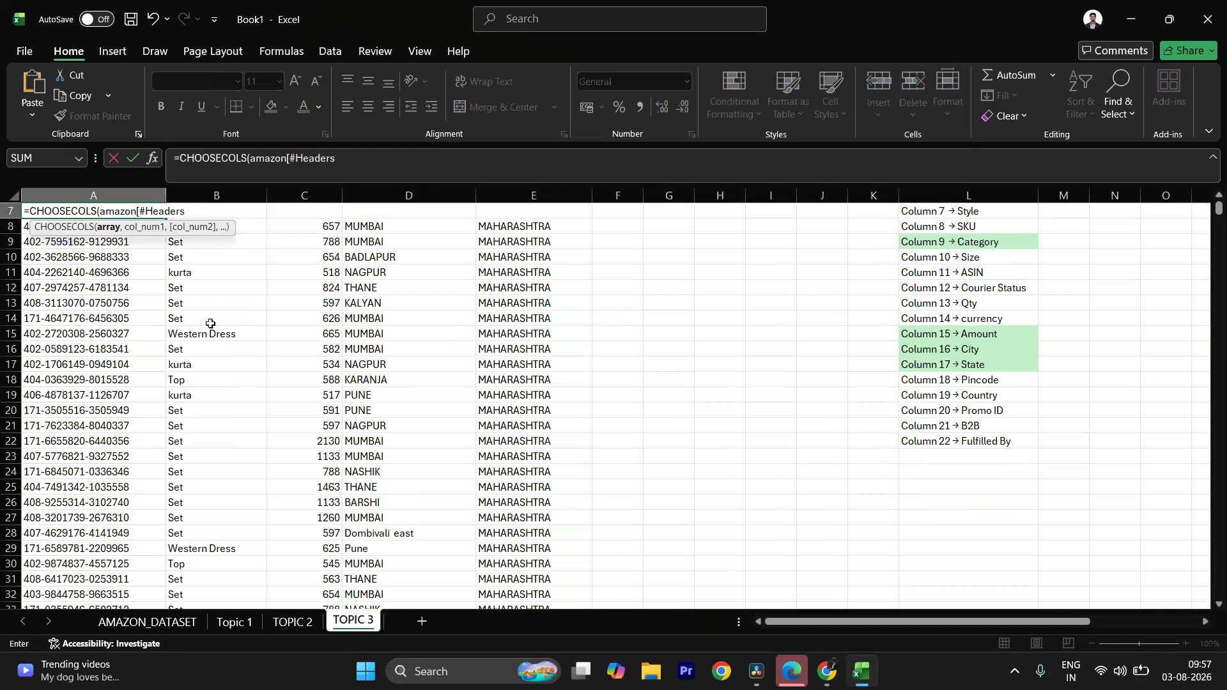
Step: Complete A7's header formula with column numbers 1, 9, 15, 16 and 17 and enter it
{"action": "type", "text": "]"}
{"action": "type", "text": ","}
{"action": "type", "text": "1,"}
{"action": "type", "text": "9"}
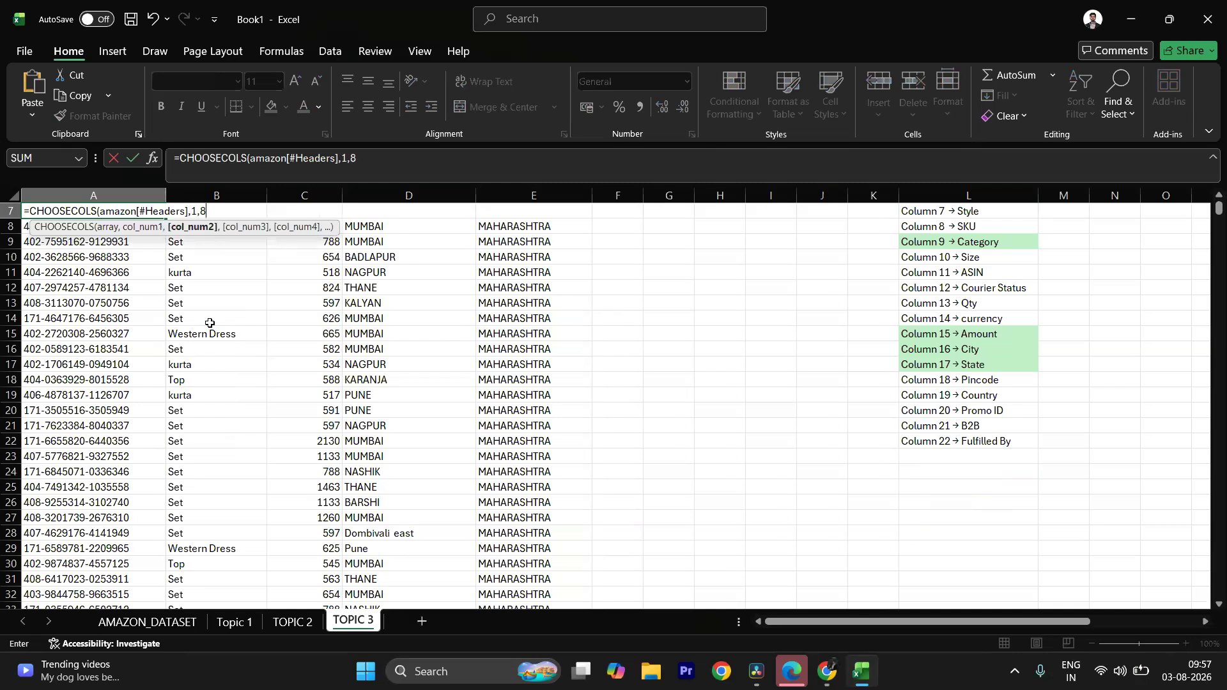
{"action": "type", "text": ","}
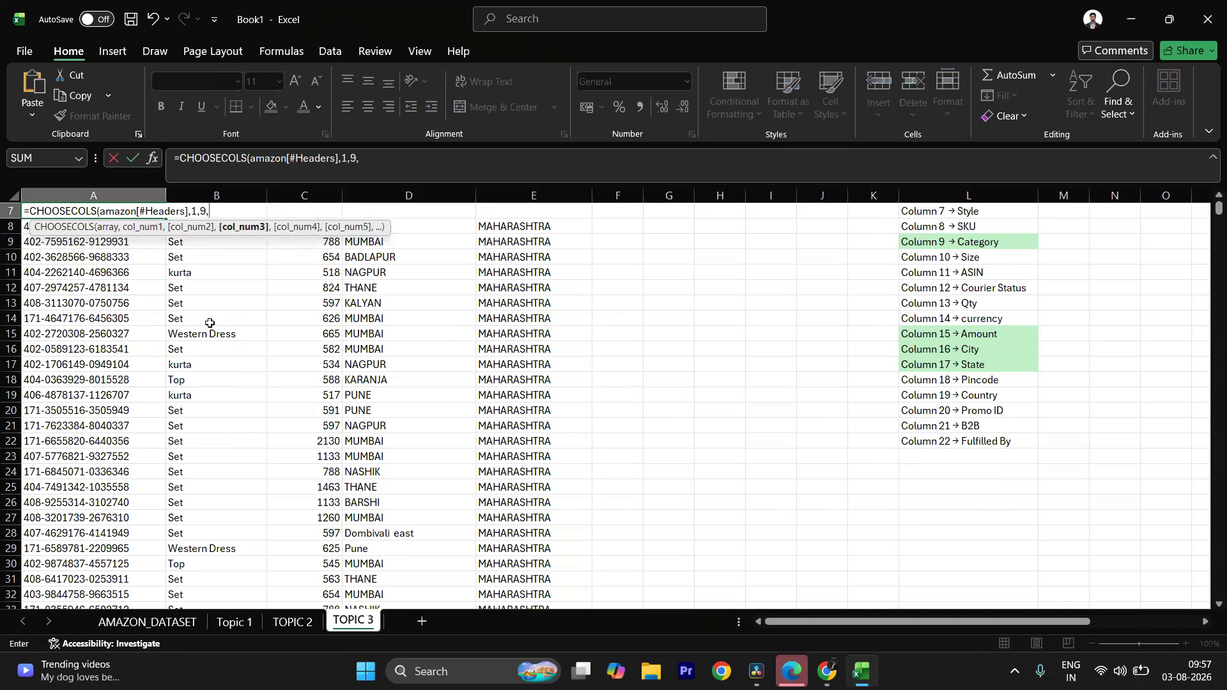
{"action": "type", "text": "15,16,17"}
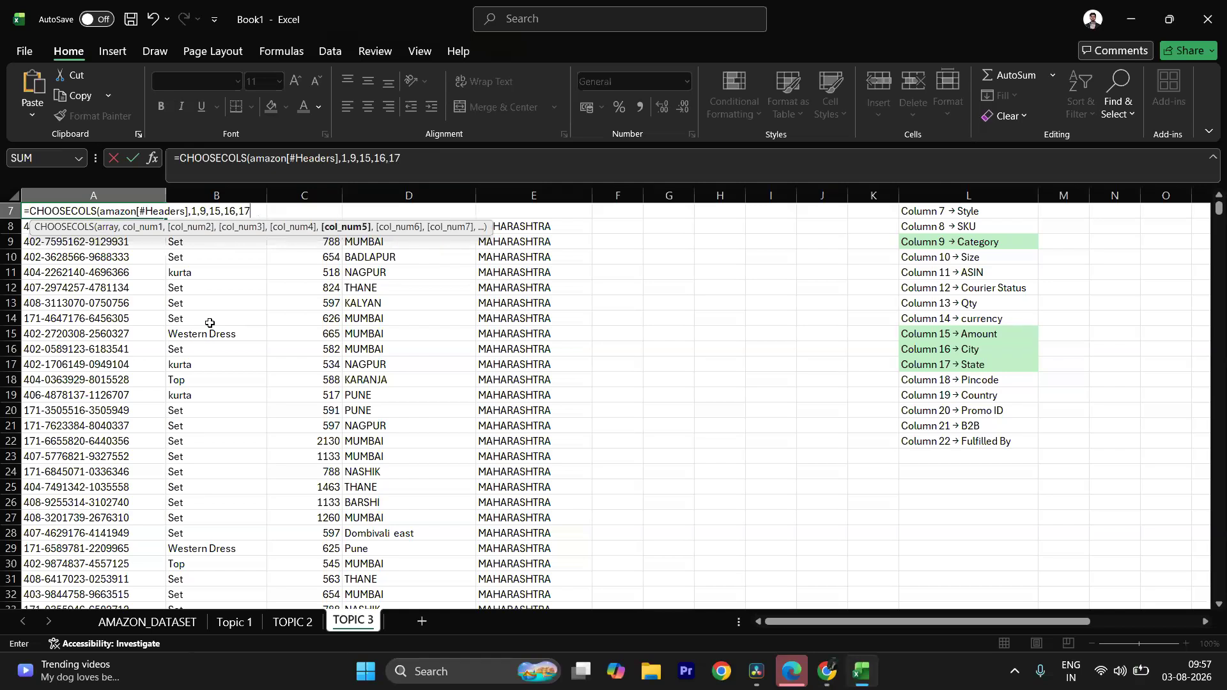
{"action": "type", "text": ")"}
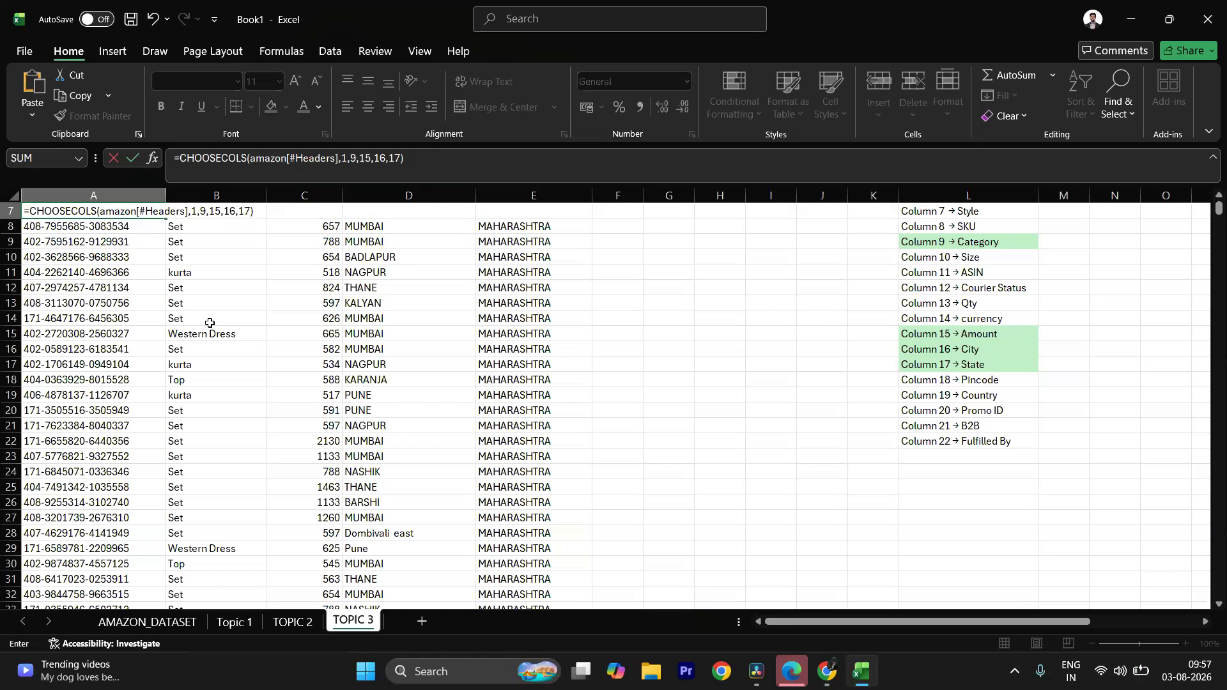
{"action": "key", "text": "Return"}
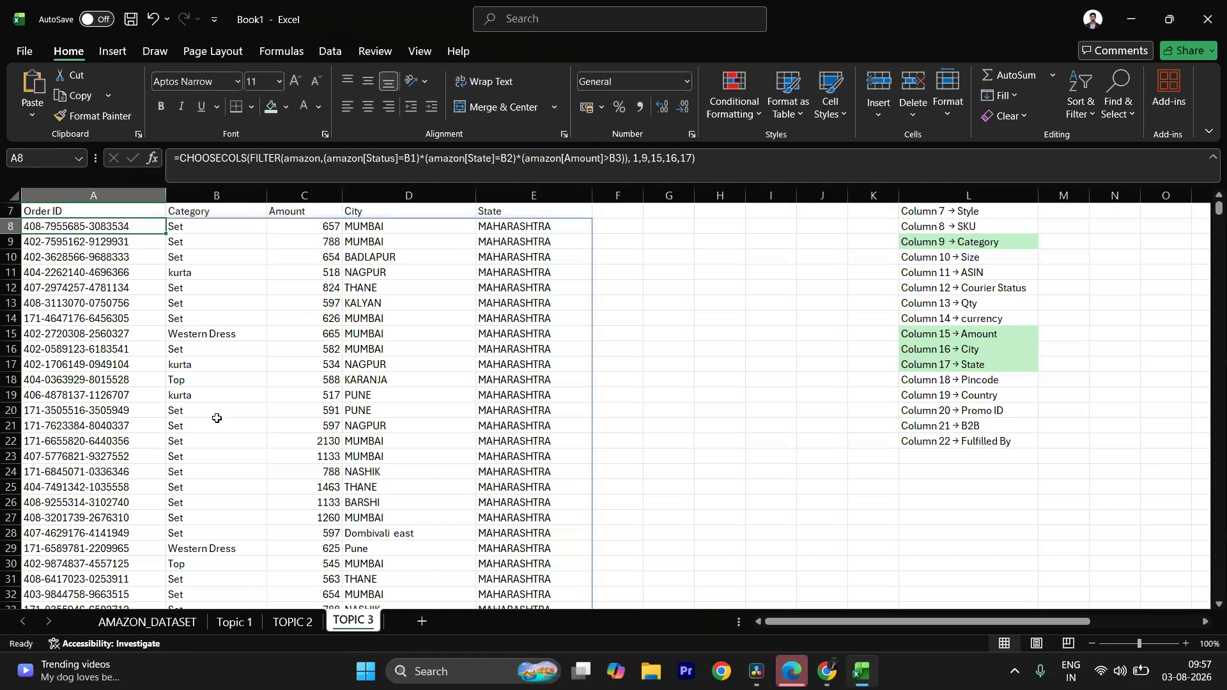
Step: Review the filtered report and its formula on TOPIC 3 against the source table on AMAZON_DATASET
{"action": "scroll", "coordinate": [214, 416], "scroll_direction": "up", "scroll_amount": 2}
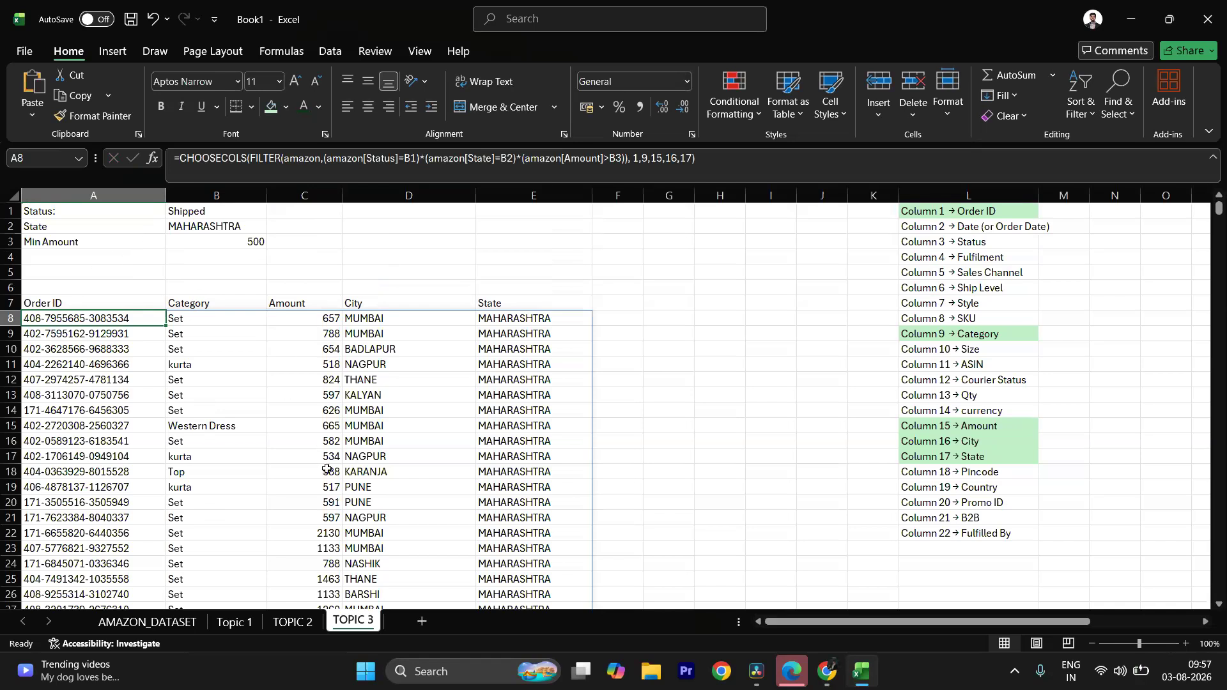
{"action": "scroll", "coordinate": [324, 461], "scroll_direction": "down", "scroll_amount": 8}
{"action": "scroll", "coordinate": [326, 470], "scroll_direction": "up", "scroll_amount": 8}
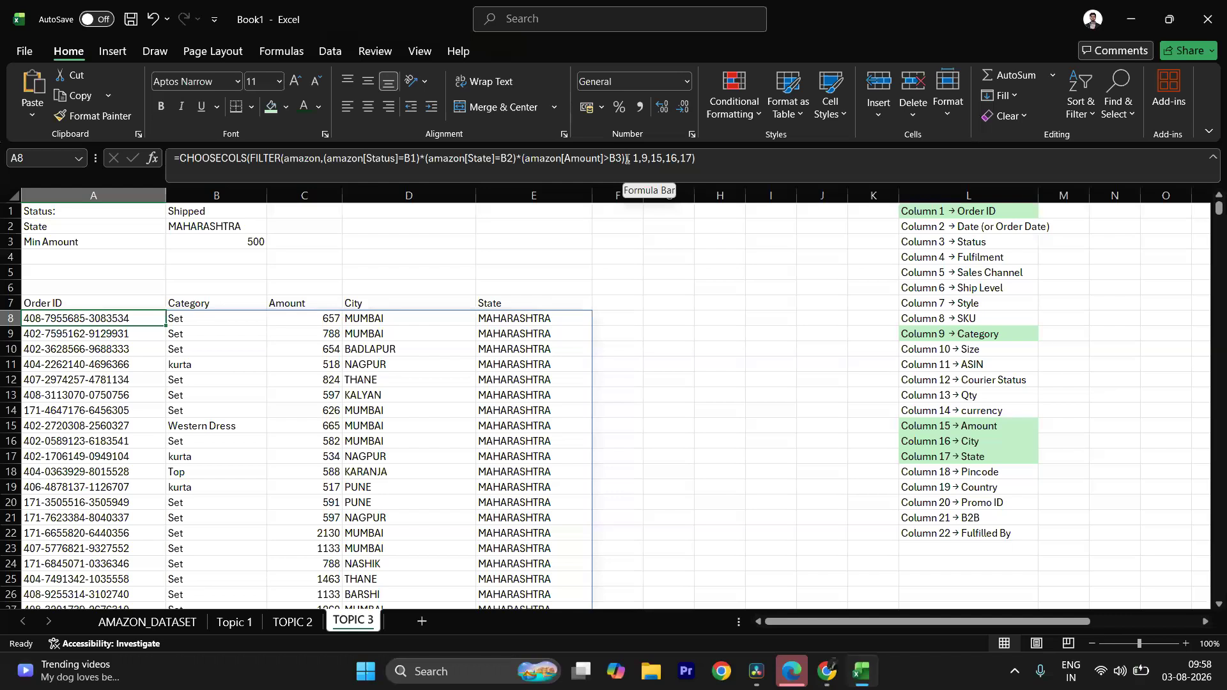
{"action": "left_click", "coordinate": [195, 622]}
{"action": "left_click_drag", "start_coordinate": [918, 624], "coordinate": [722, 625]}
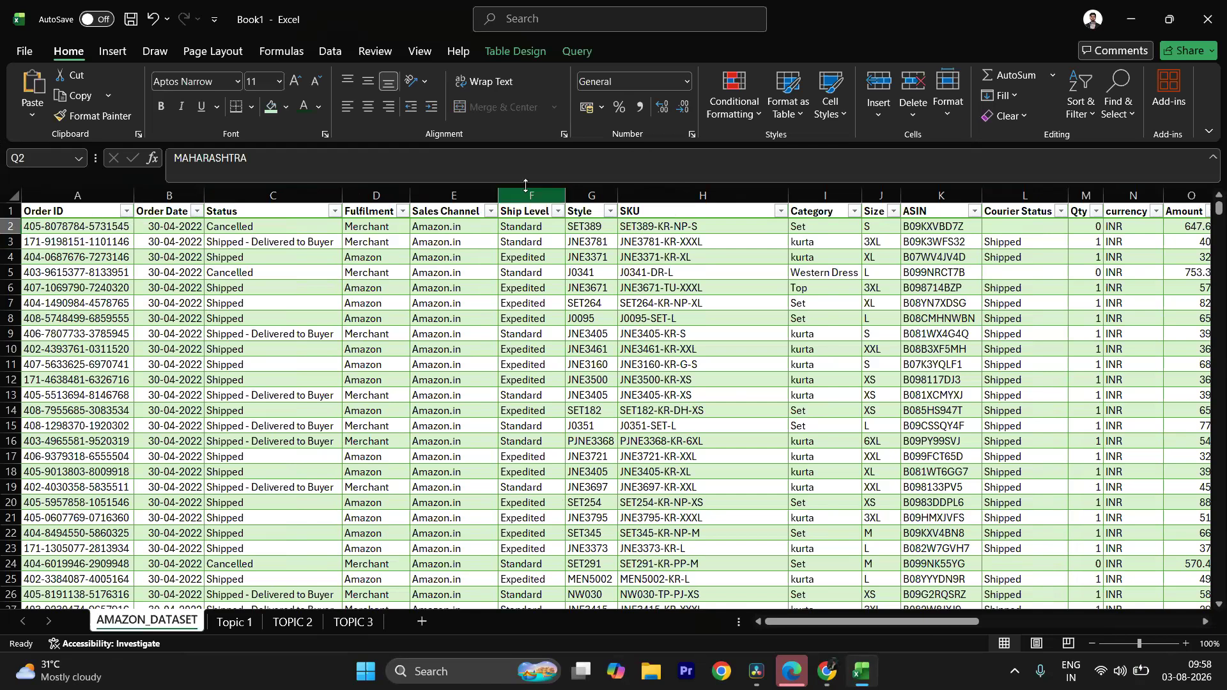
{"action": "left_click", "coordinate": [353, 622]}
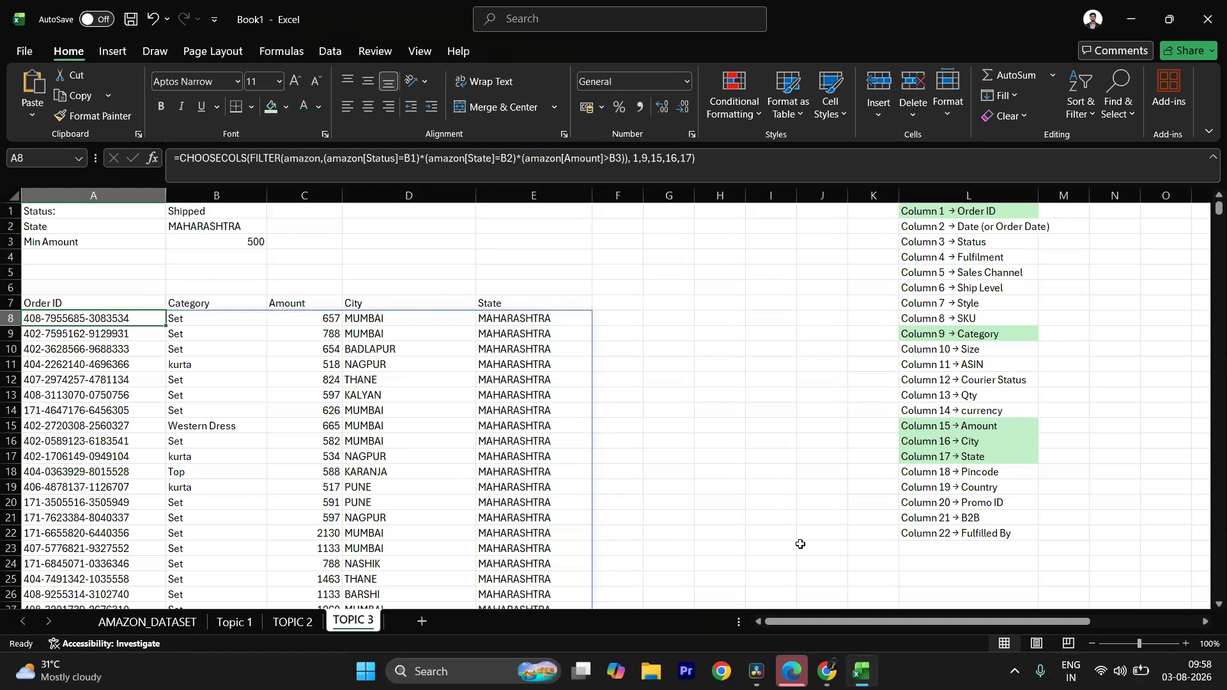
{"action": "scroll", "coordinate": [646, 558], "scroll_direction": "down", "scroll_amount": 15}
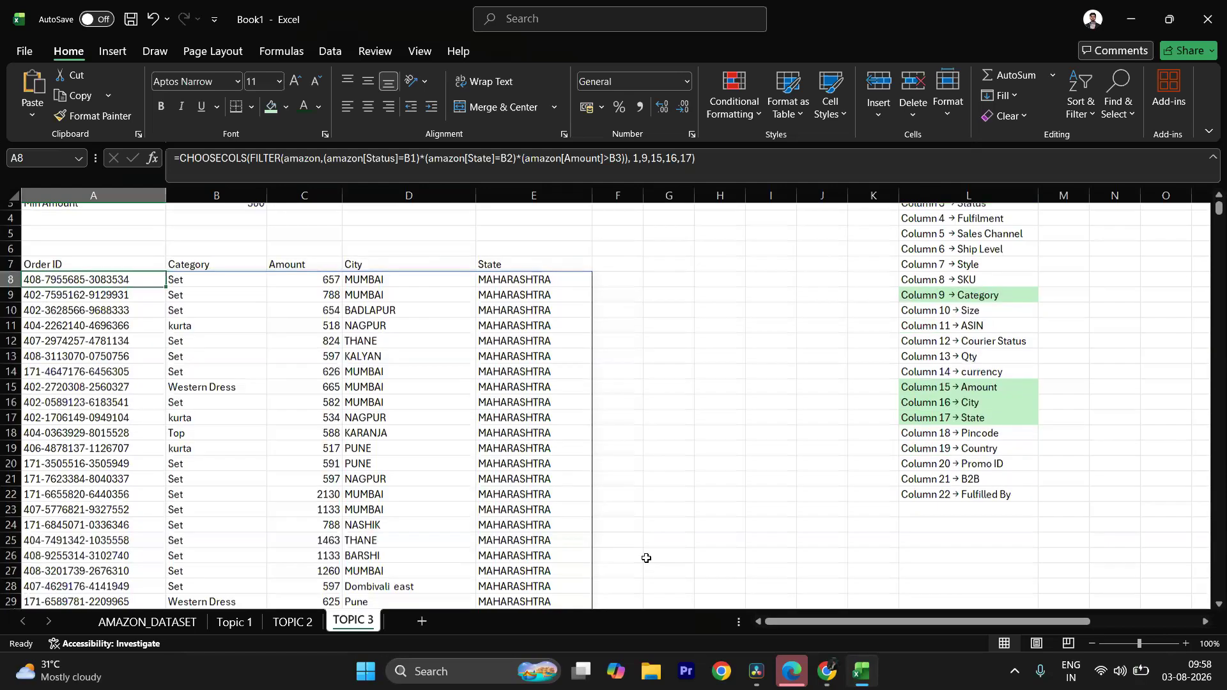
{"action": "scroll", "coordinate": [646, 558], "scroll_direction": "down", "scroll_amount": 7}
{"action": "scroll", "coordinate": [649, 558], "scroll_direction": "up", "scroll_amount": 16}
{"action": "scroll", "coordinate": [651, 558], "scroll_direction": "up", "scroll_amount": 6}
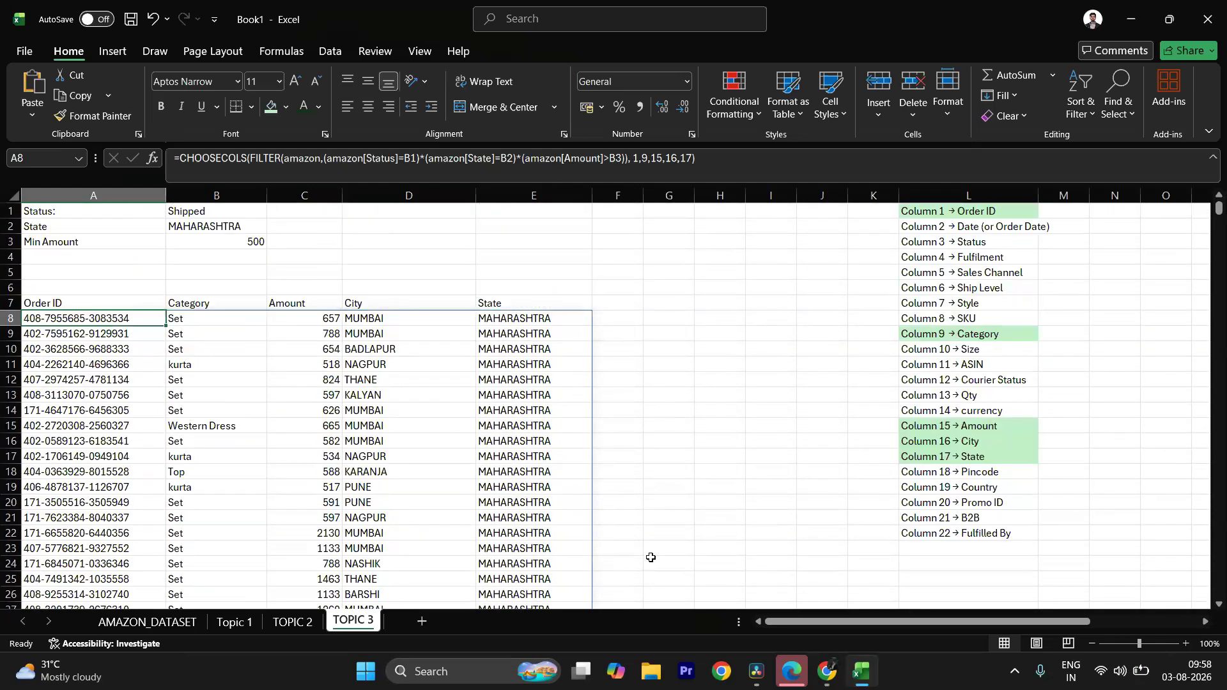
Step: Move the column number list from L1:L22 to F1 and widen column F to fit its entries
{"action": "left_click_drag", "start_coordinate": [963, 207], "coordinate": [970, 525]}
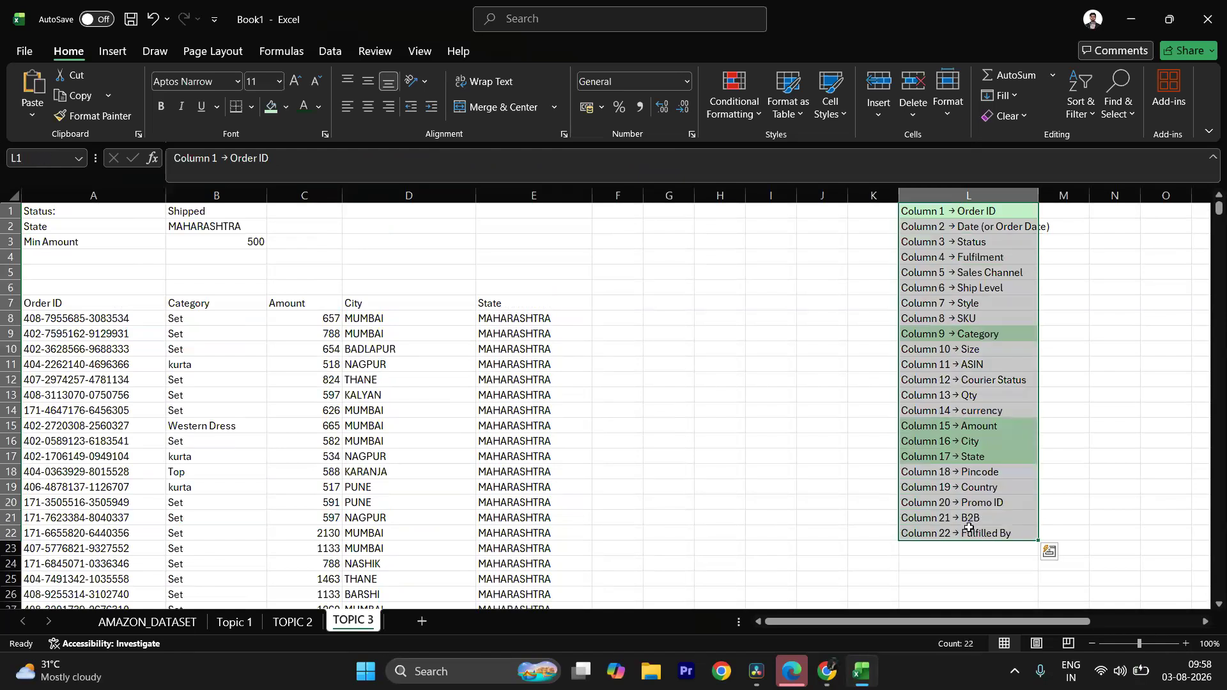
{"action": "key", "text": "ctrl+c"}
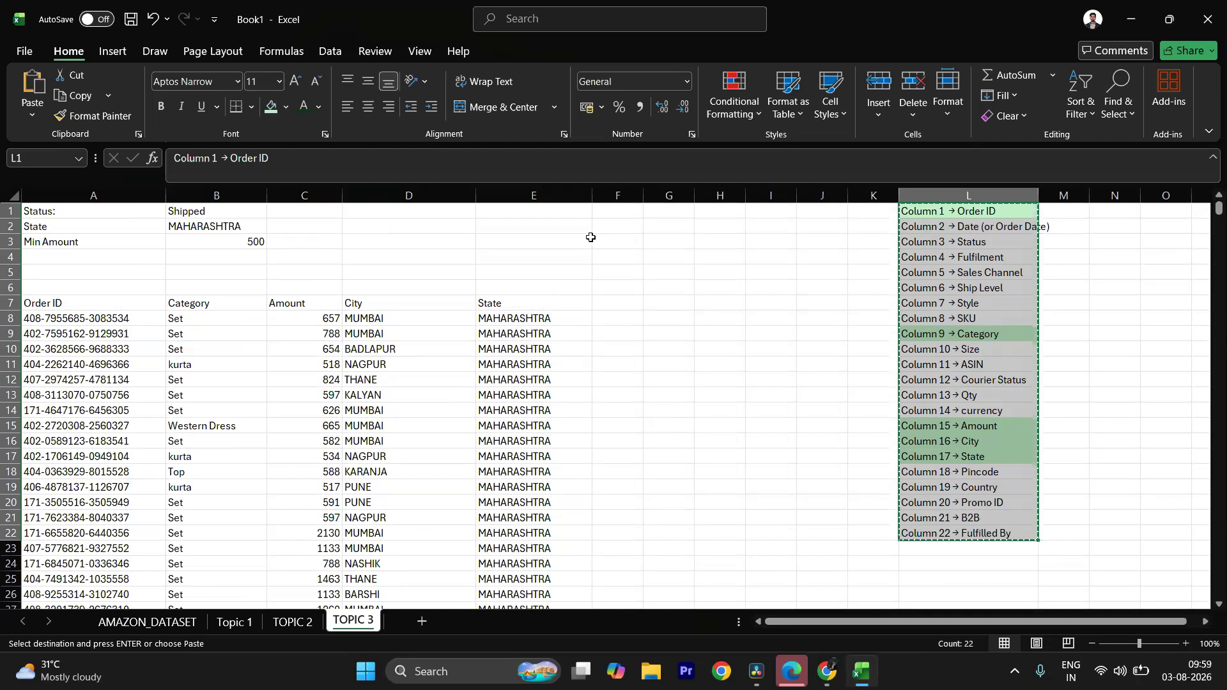
{"action": "left_click", "coordinate": [613, 216]}
{"action": "key", "text": "ctrl+v"}
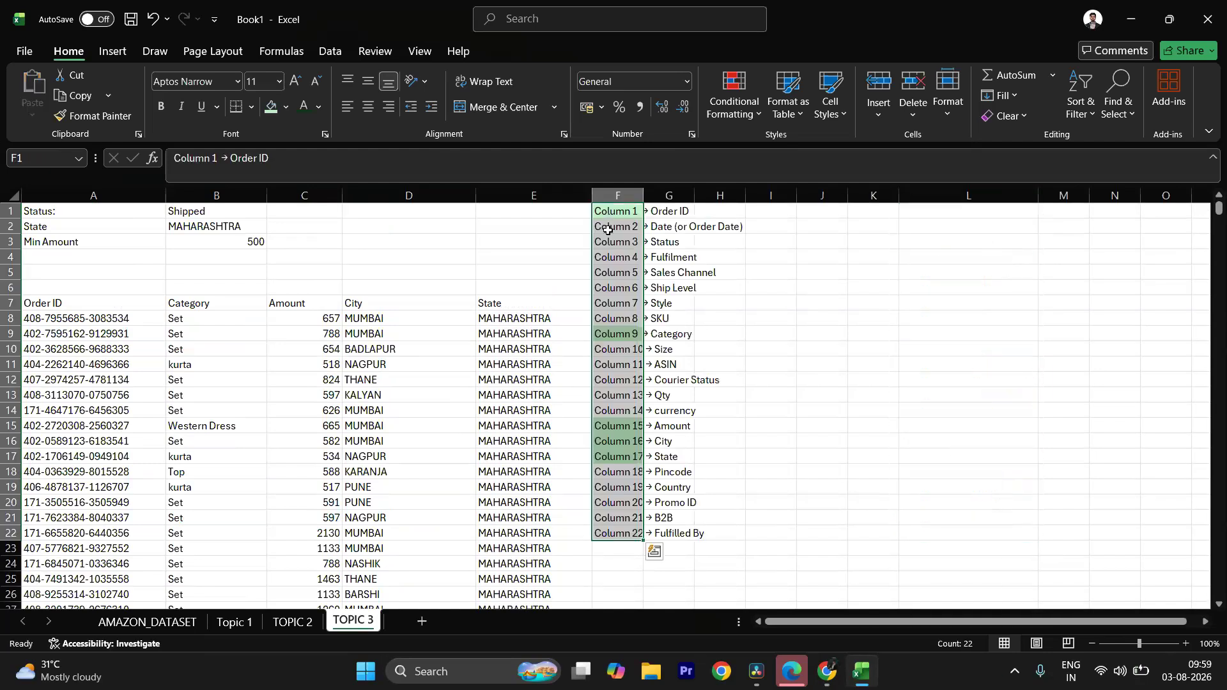
{"action": "left_click_drag", "start_coordinate": [644, 195], "coordinate": [734, 181]}
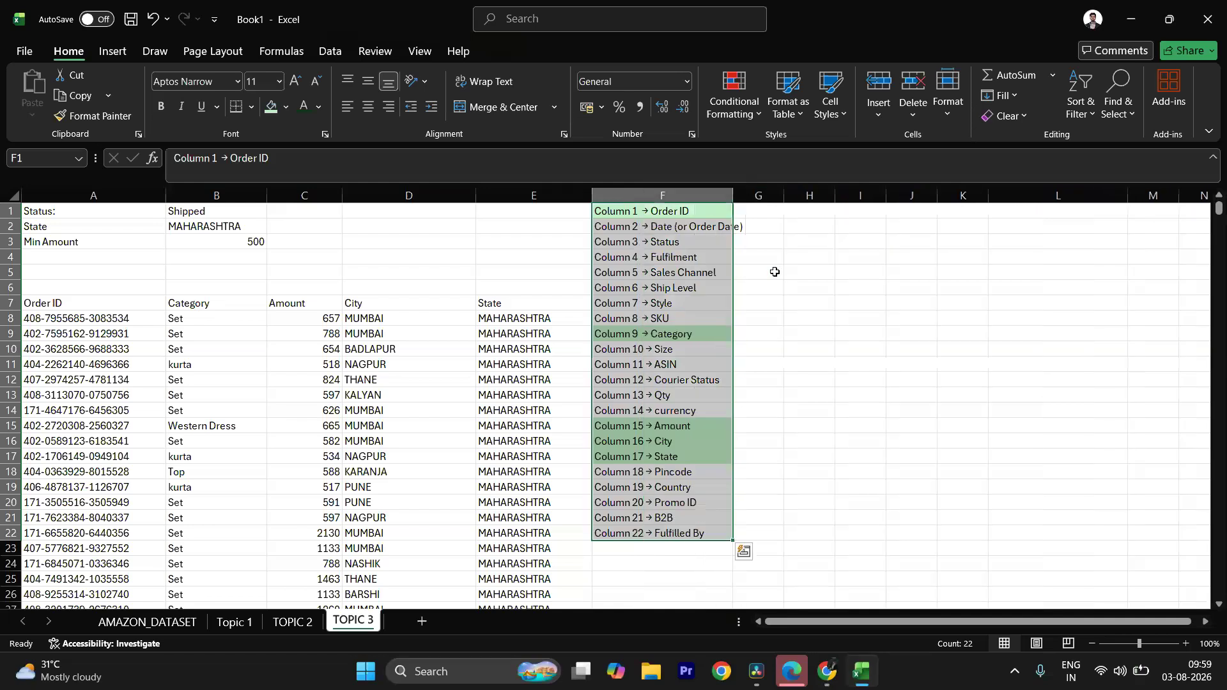
{"action": "left_click", "coordinate": [803, 274]}
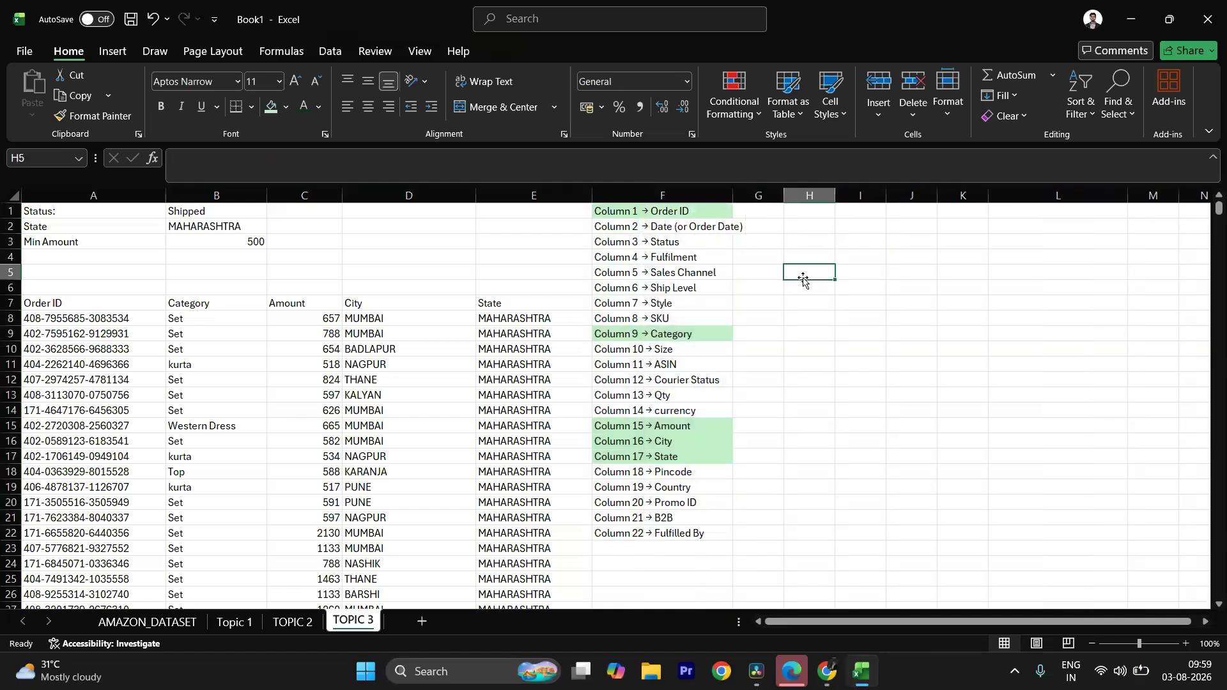
Step: Start a FILTER formula in H8 with the amazon table as its array
{"action": "left_click", "coordinate": [802, 319]}
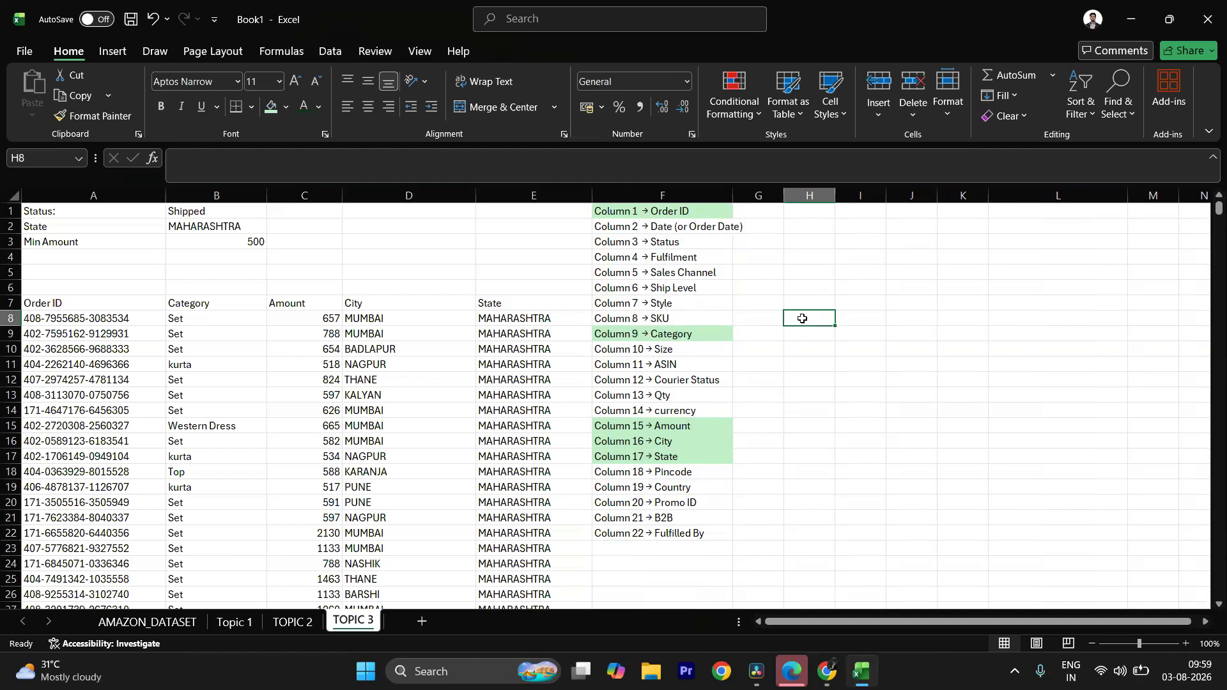
{"action": "type", "text": "=FIL"}
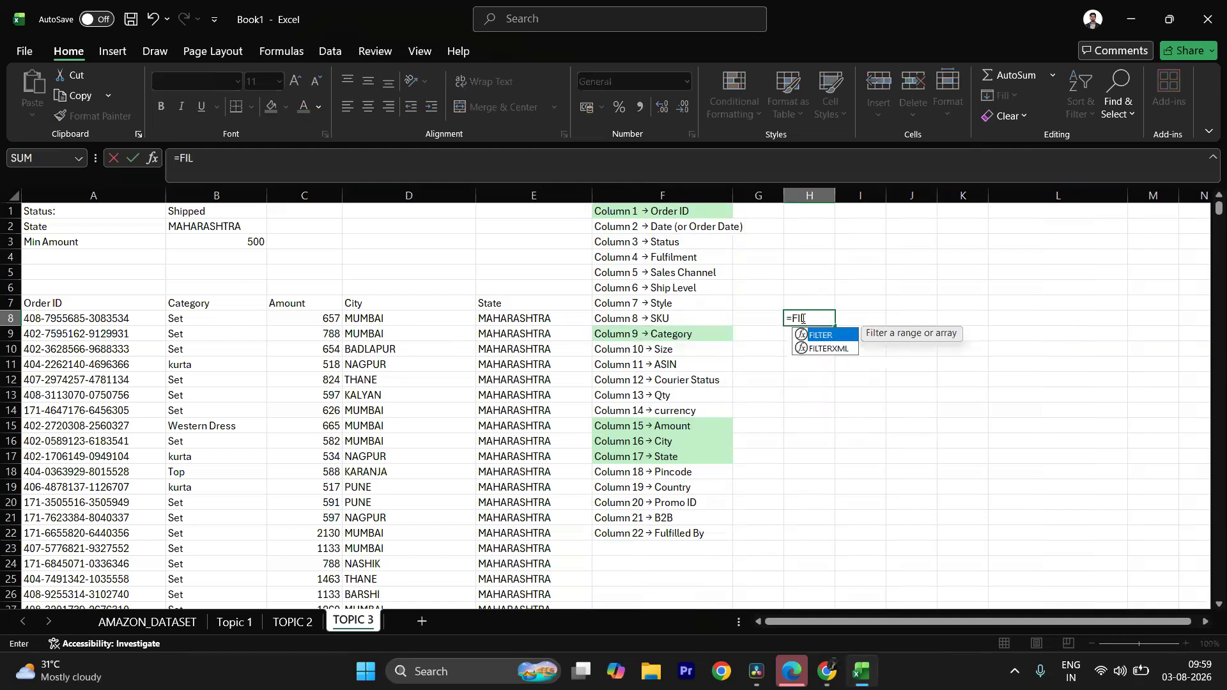
{"action": "key", "text": "Return"}
{"action": "left_click", "coordinate": [802, 319]}
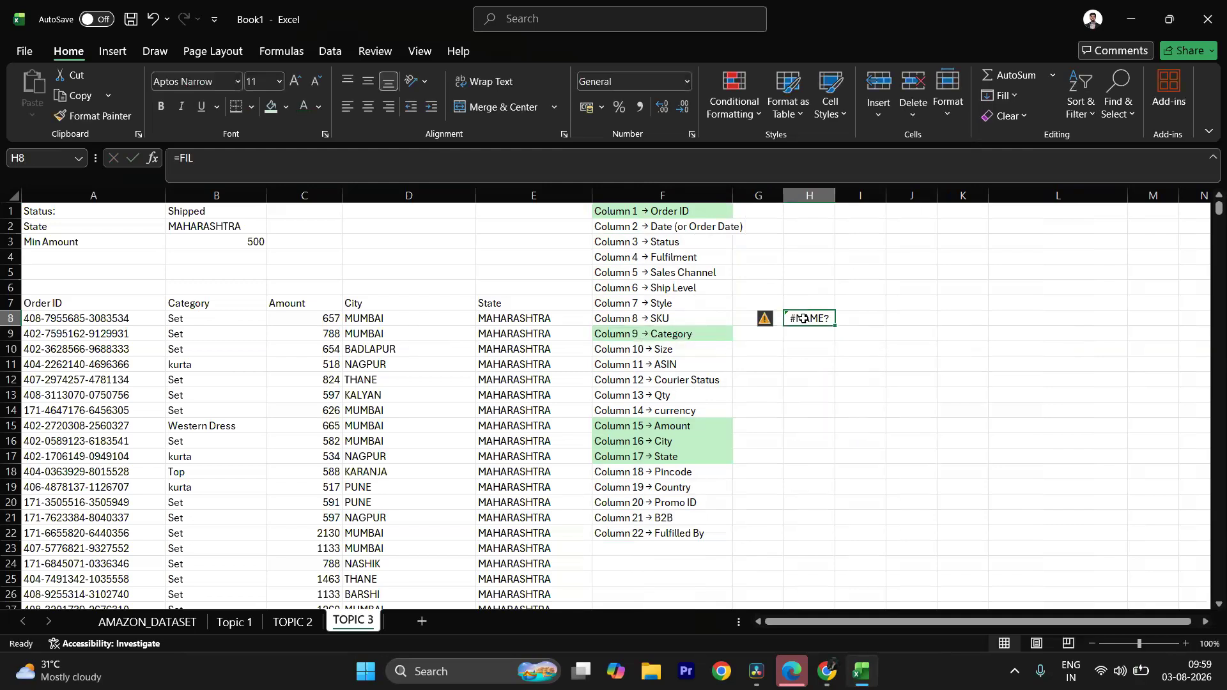
{"action": "double_click", "coordinate": [803, 318]}
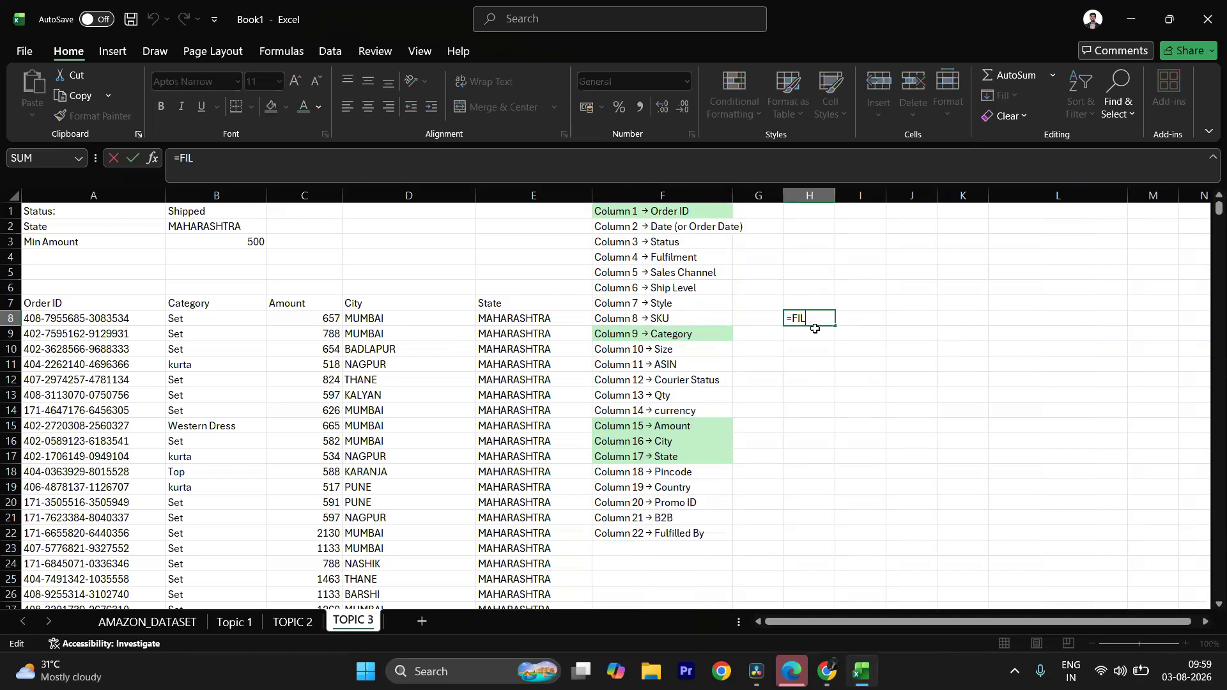
{"action": "type", "text": "TER(AMA"}
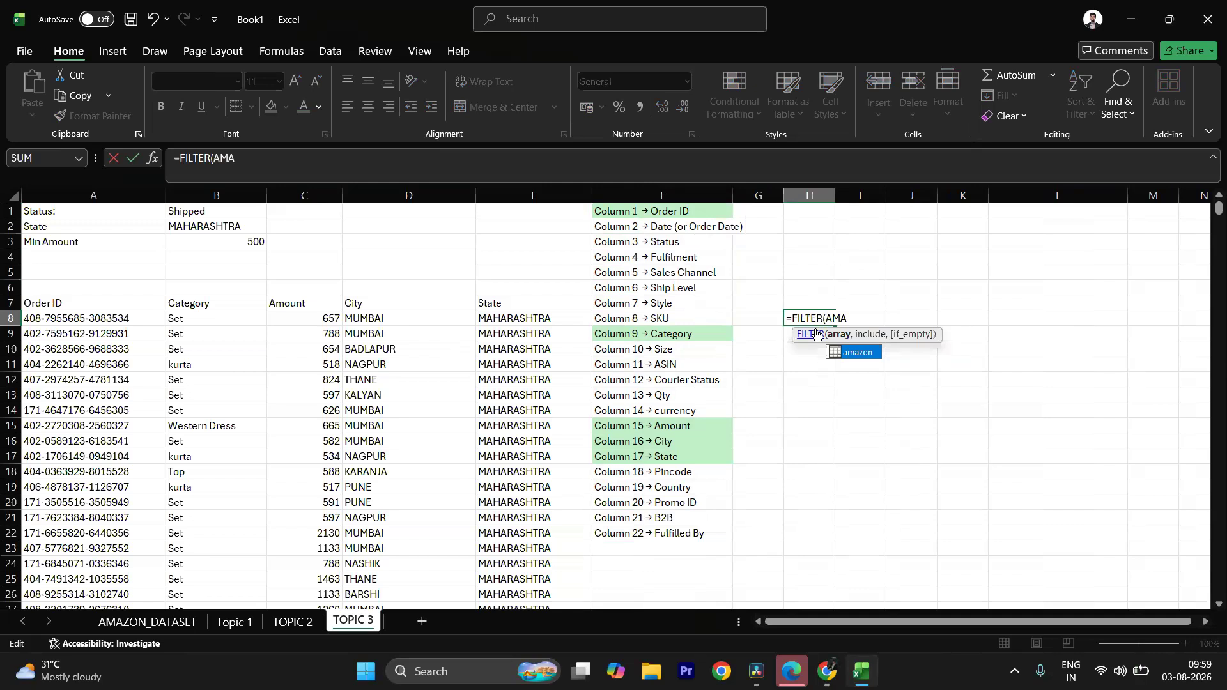
{"action": "double_click", "coordinate": [860, 352]}
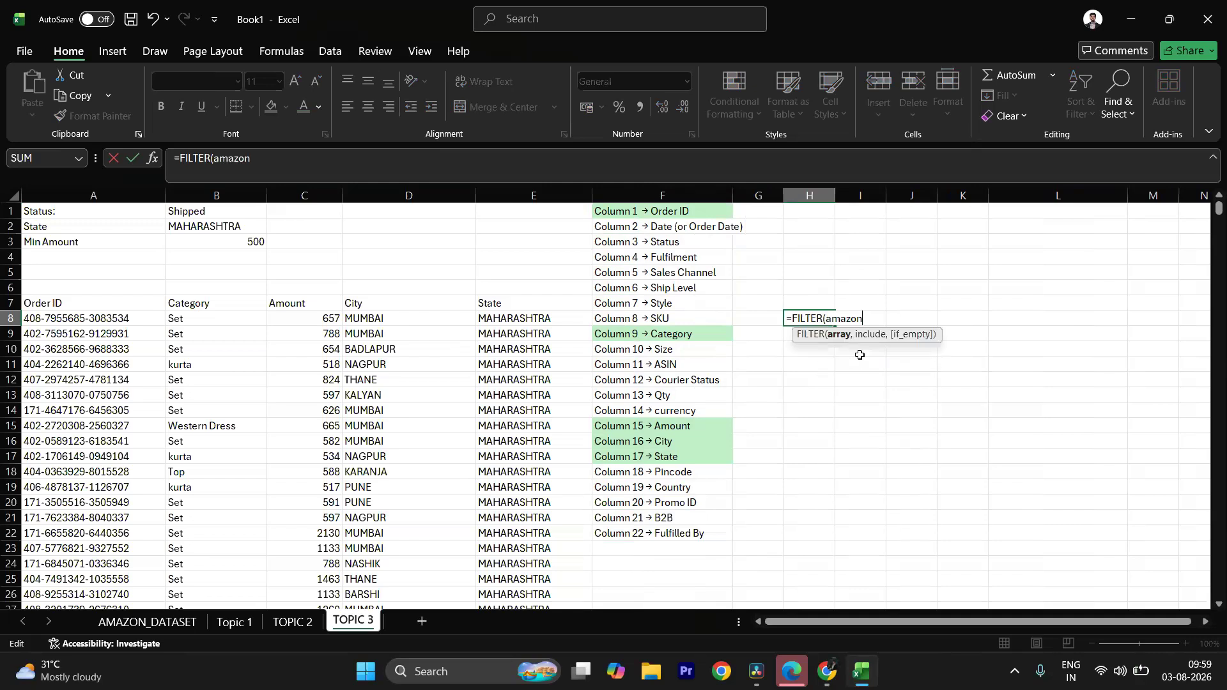
Step: Limit the amazon array in H8's FILTER formula to the columns from Order ID through Sales Channel
{"action": "type", "text": "[["}
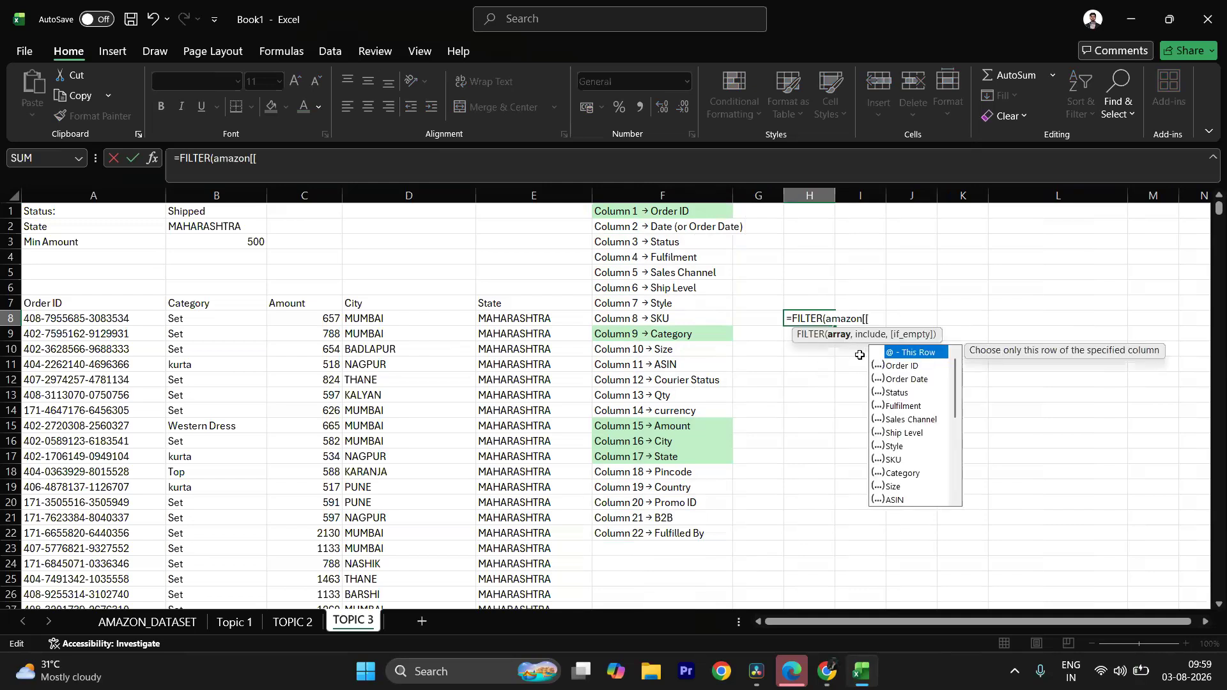
{"action": "type", "text": "OR"}
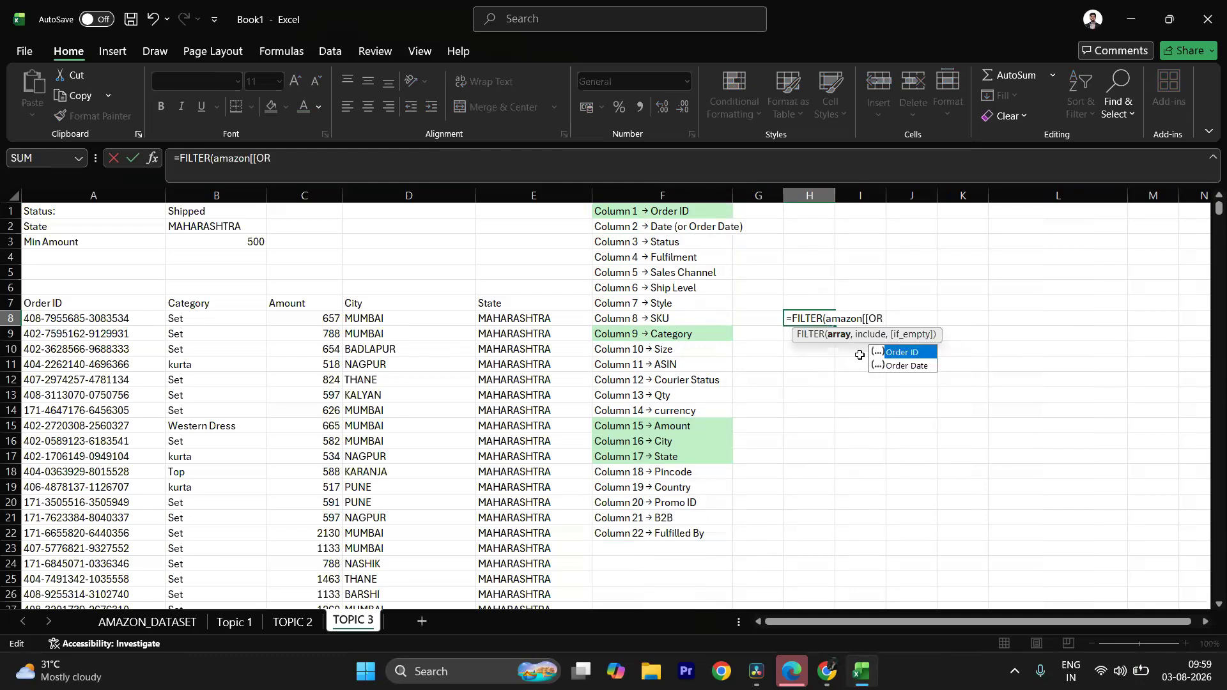
{"action": "double_click", "coordinate": [889, 351]}
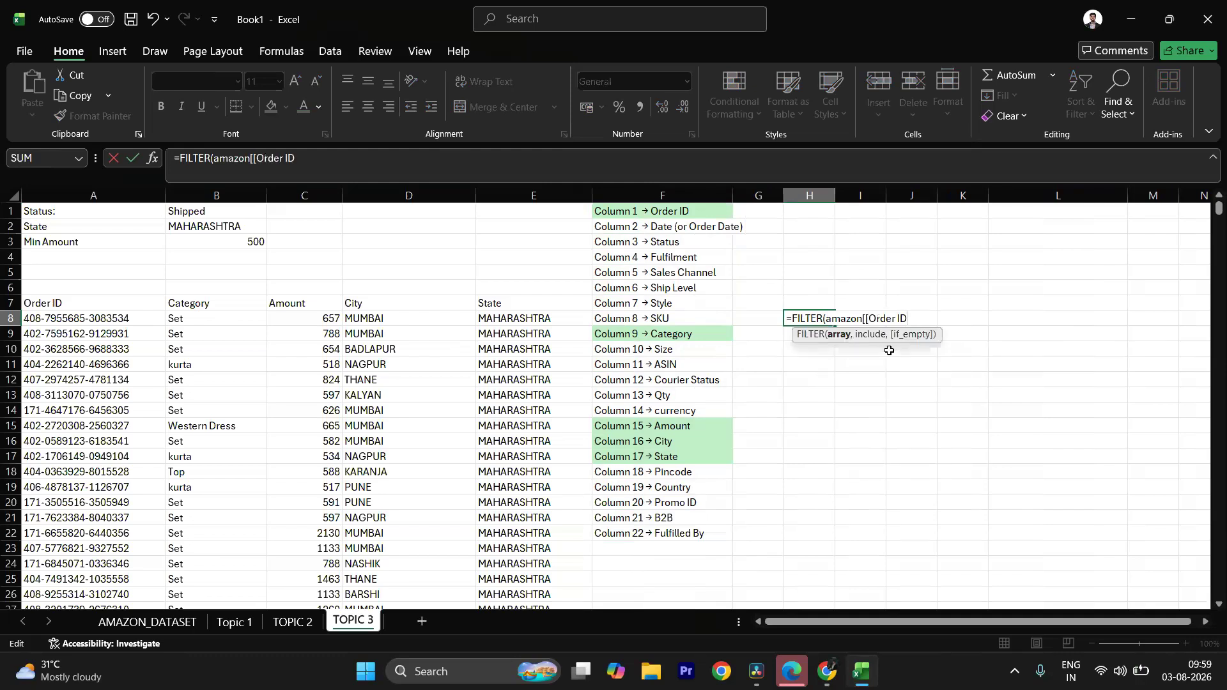
{"action": "type", "text": "]:[SALES"}
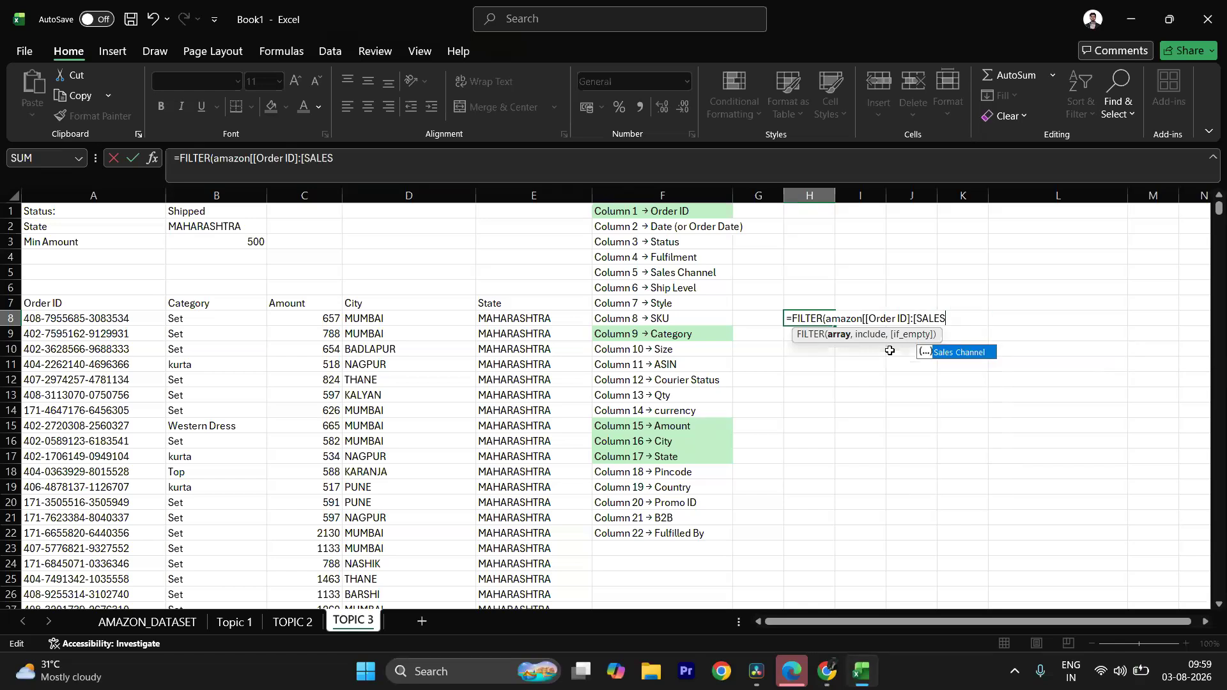
{"action": "double_click", "coordinate": [945, 351]}
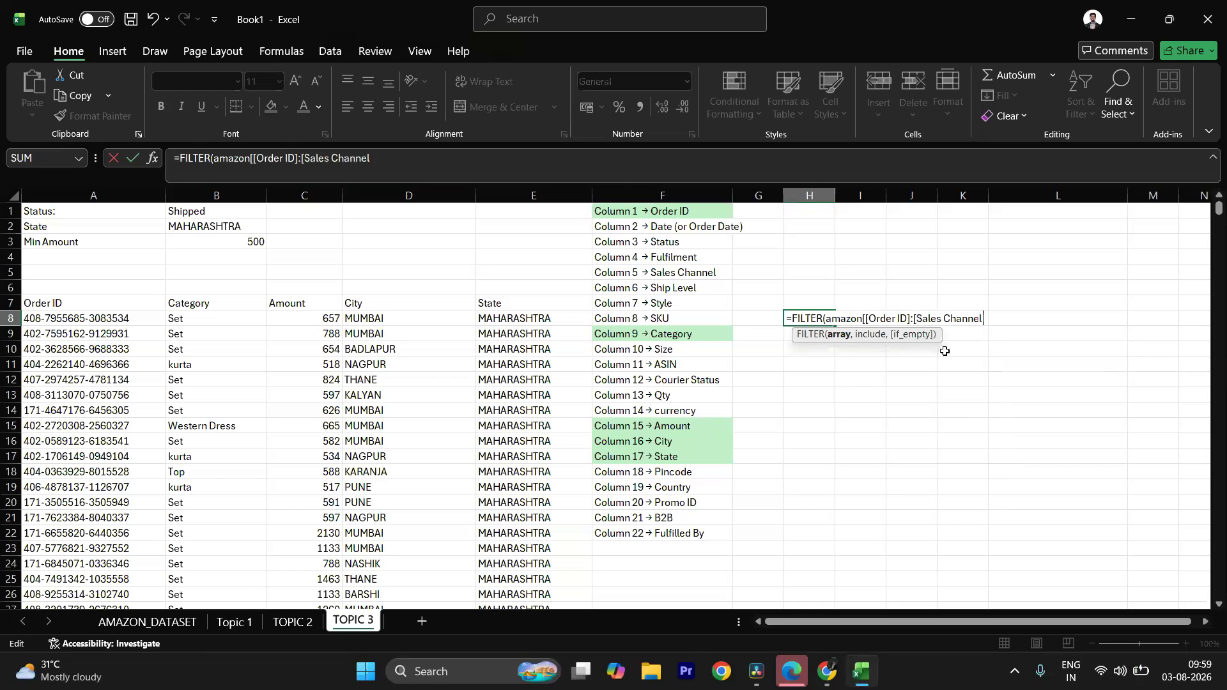
Step: Complete H8's FILTER formula with the condition that amazon[Status] equals B1 and enter it
{"action": "type", "text": "],AMAZON"}
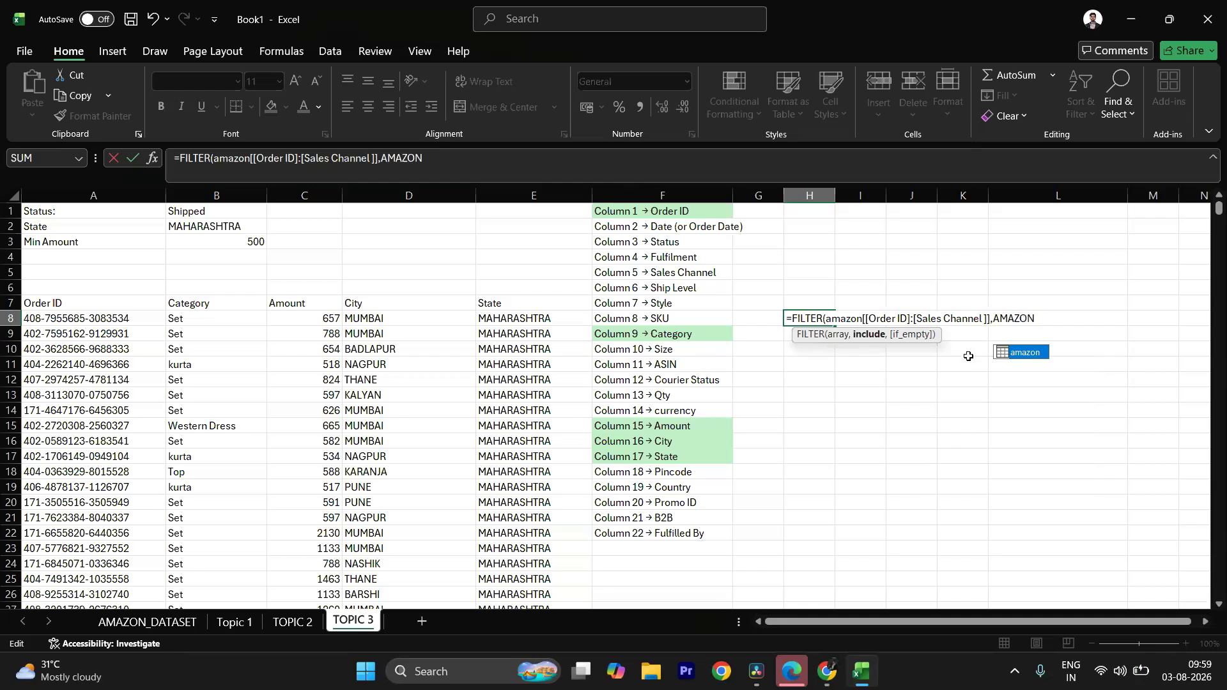
{"action": "double_click", "coordinate": [1035, 353]}
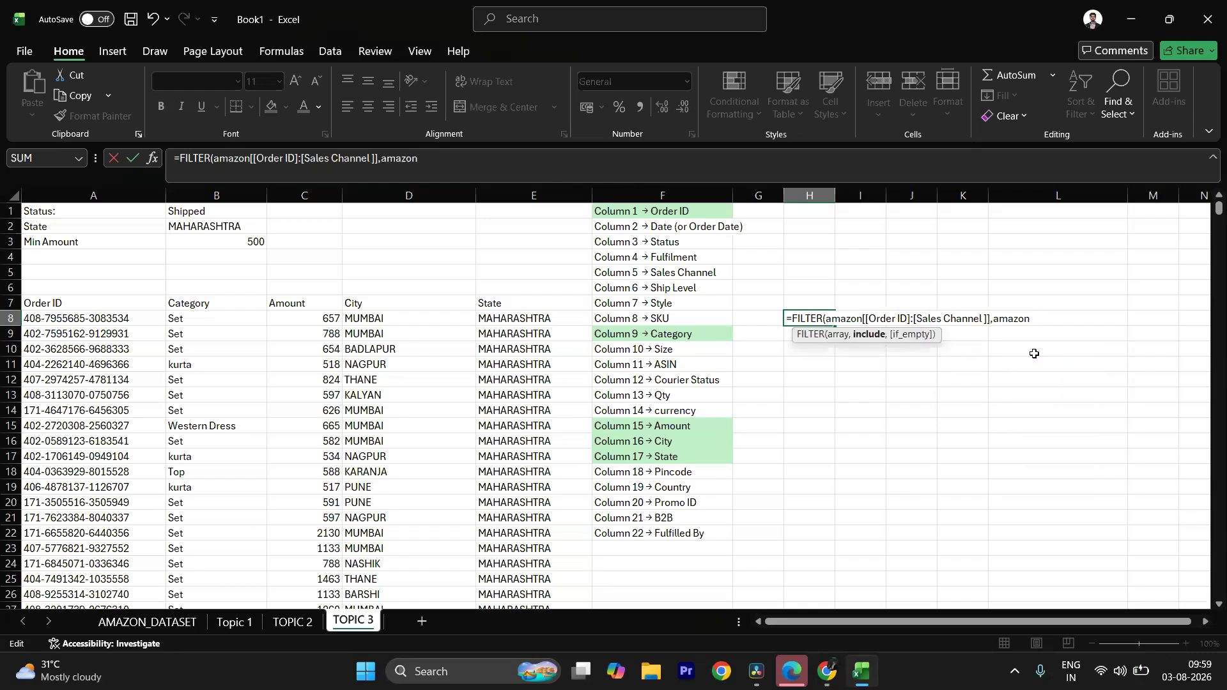
{"action": "type", "text": "[ST"}
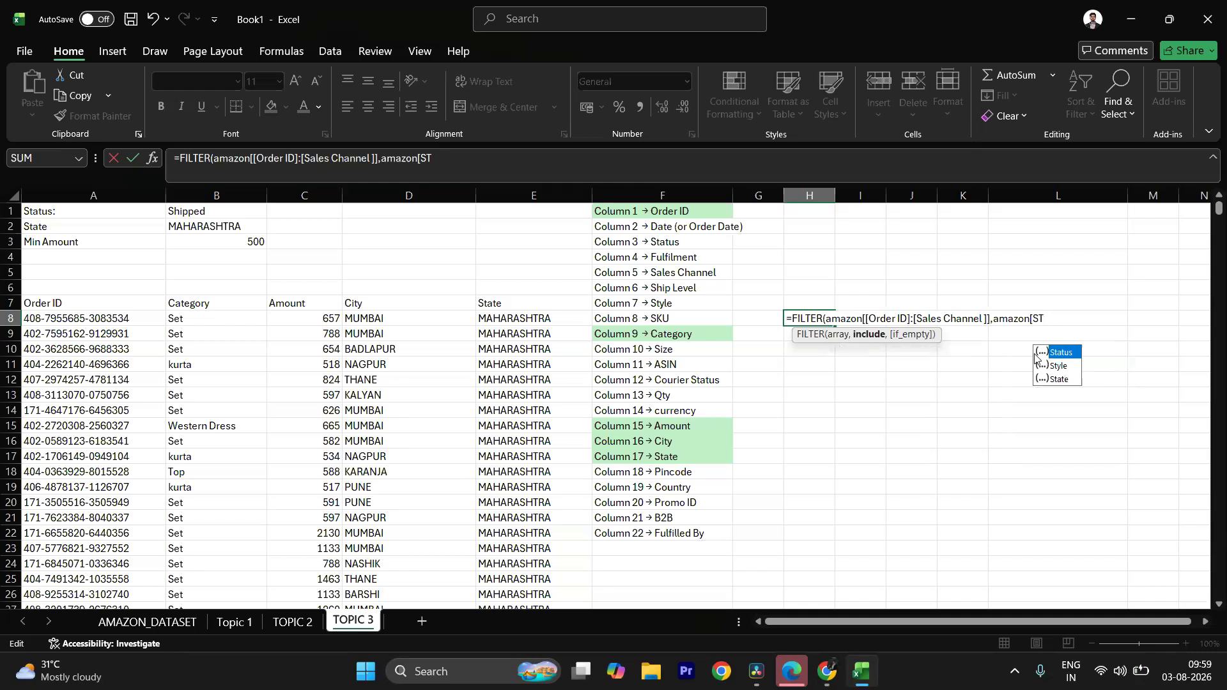
{"action": "double_click", "coordinate": [1056, 352]}
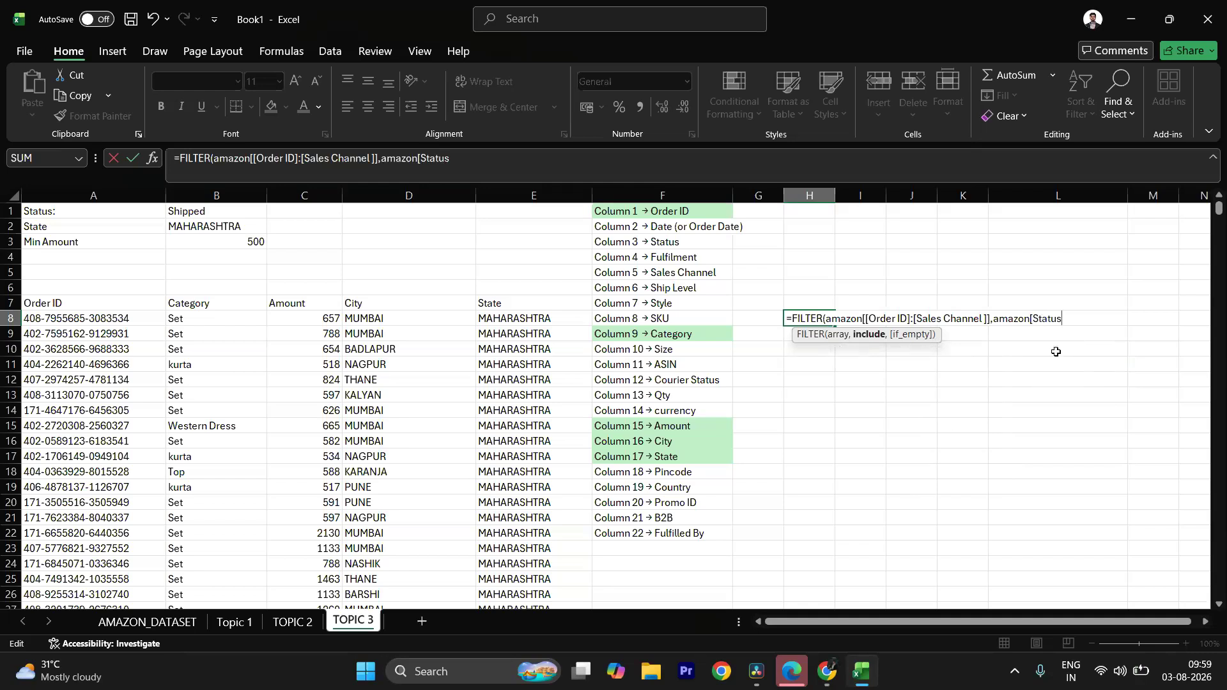
{"action": "type", "text": "]="}
{"action": "left_click", "coordinate": [255, 211]}
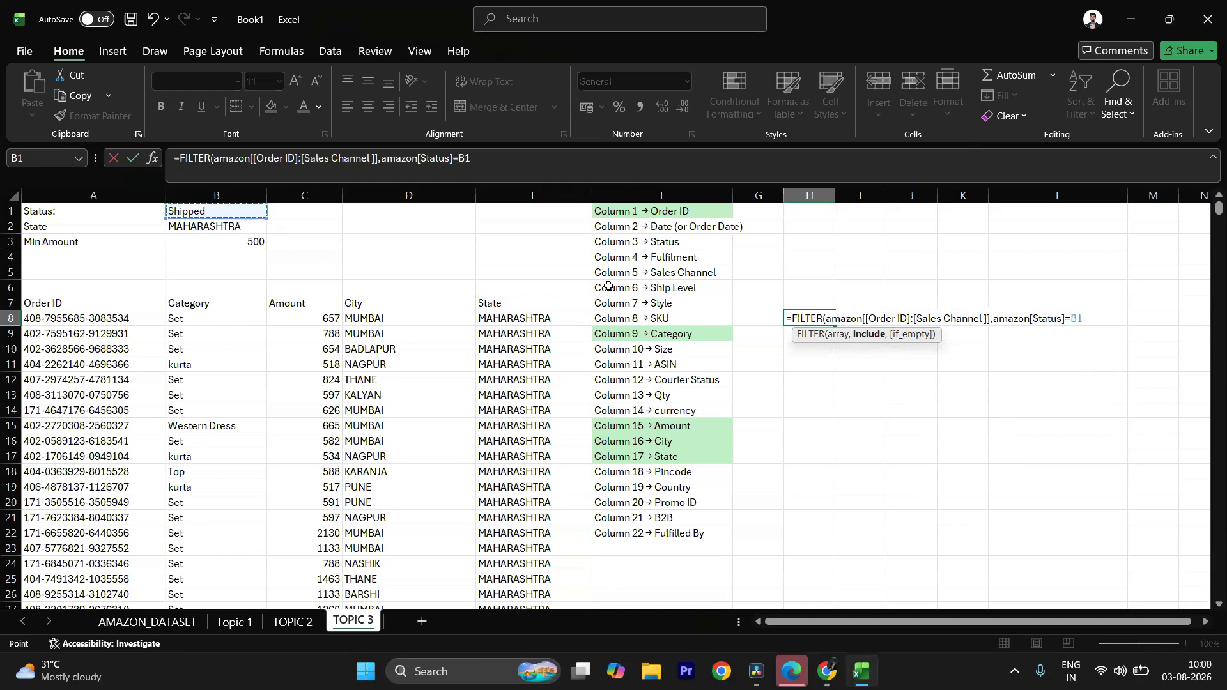
{"action": "type", "text": ")"}
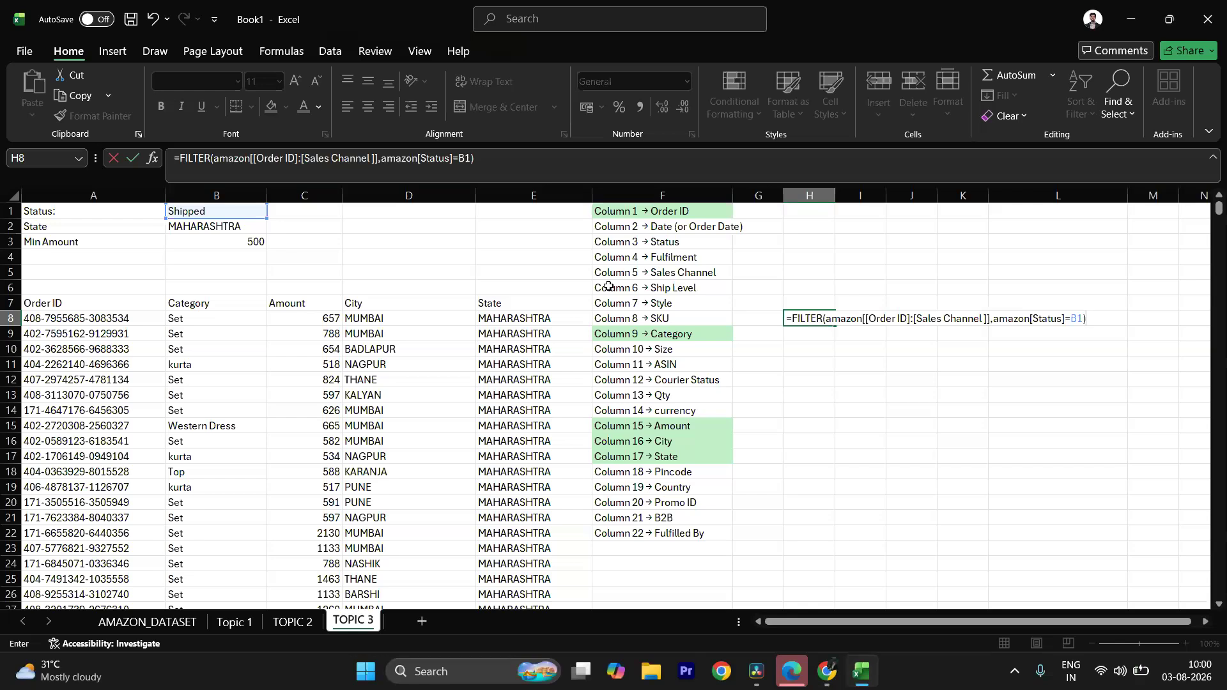
{"action": "key", "text": "Return"}
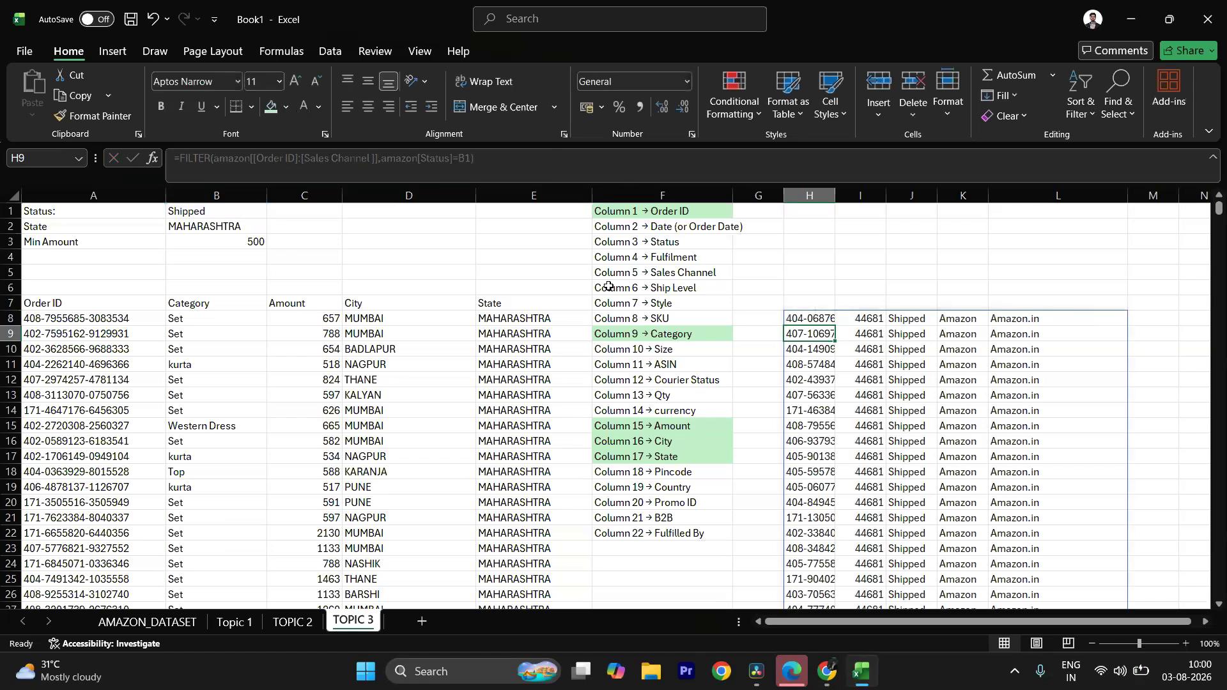
Step: Widen column H and check the filtered rows from H8 down to the last one, ending back on H8
{"action": "left_click_drag", "start_coordinate": [835, 195], "coordinate": [872, 195]}
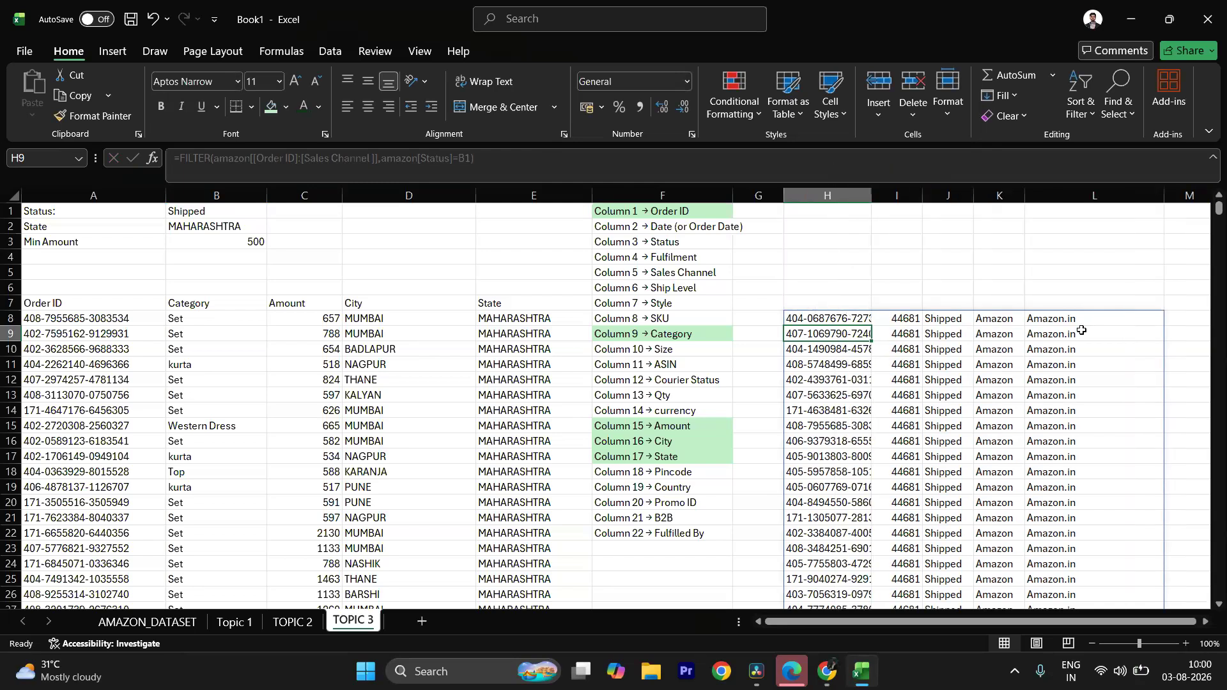
{"action": "double_click", "coordinate": [806, 312]}
{"action": "left_click", "coordinate": [879, 270]}
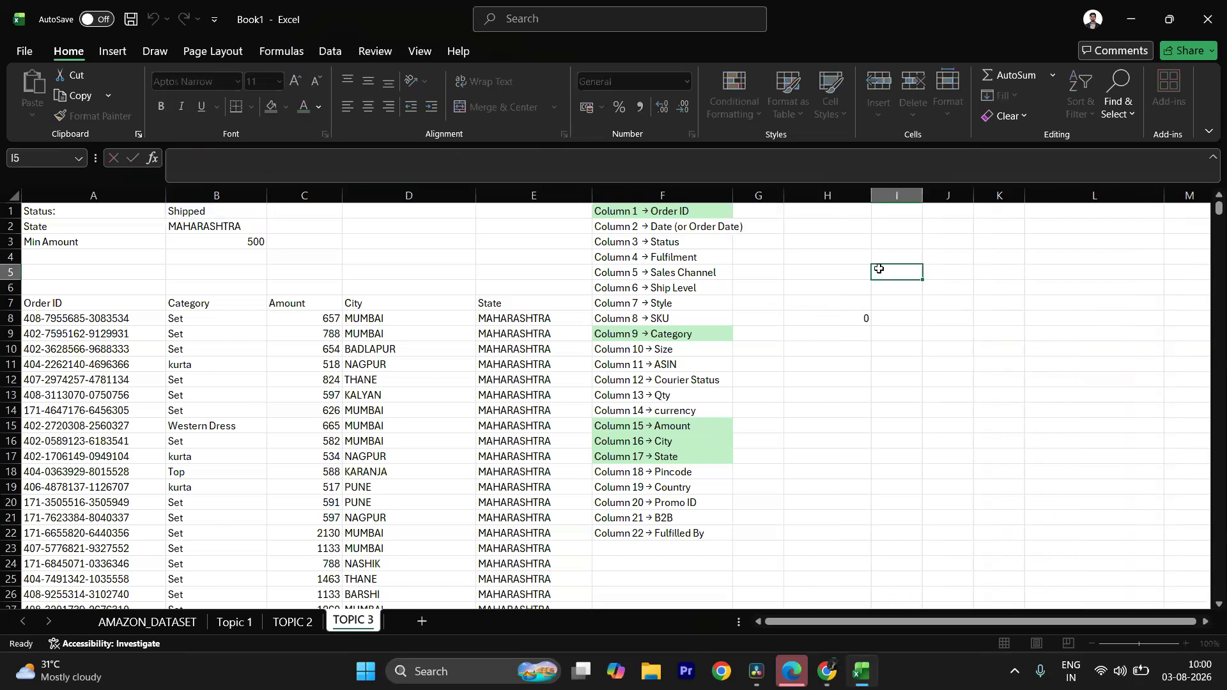
{"action": "left_click", "coordinate": [863, 318]}
{"action": "key", "text": "ctrl+Down"}
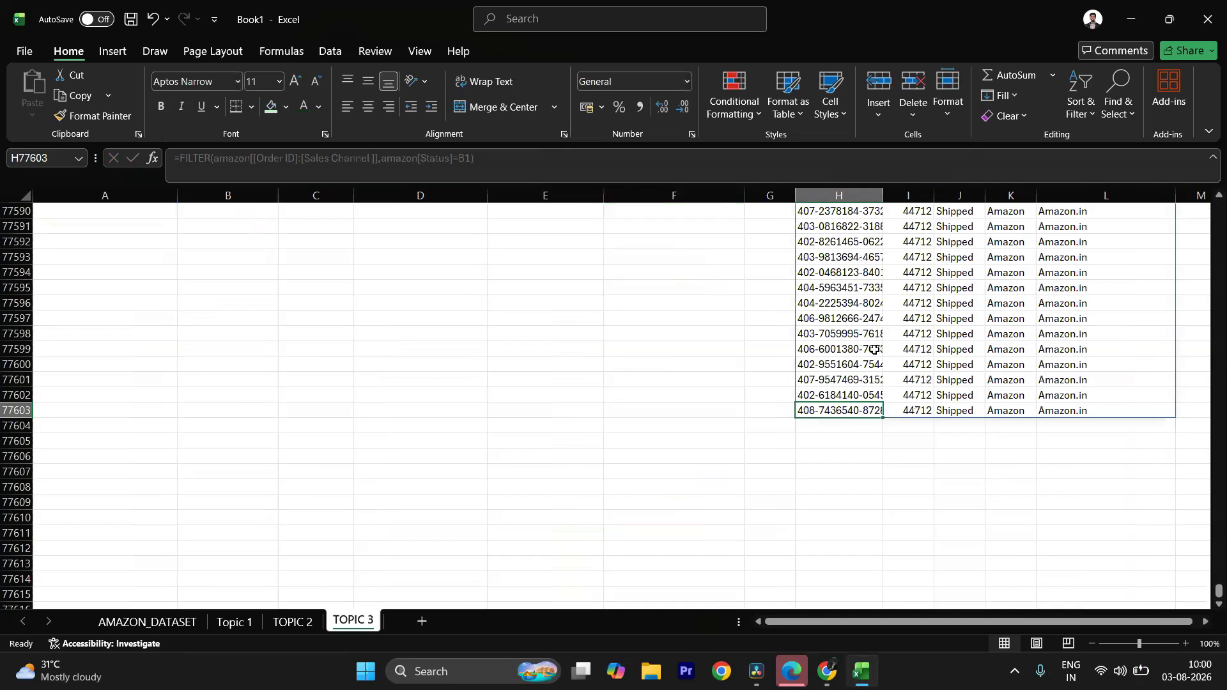
{"action": "scroll", "coordinate": [861, 360], "scroll_direction": "up", "scroll_amount": 12}
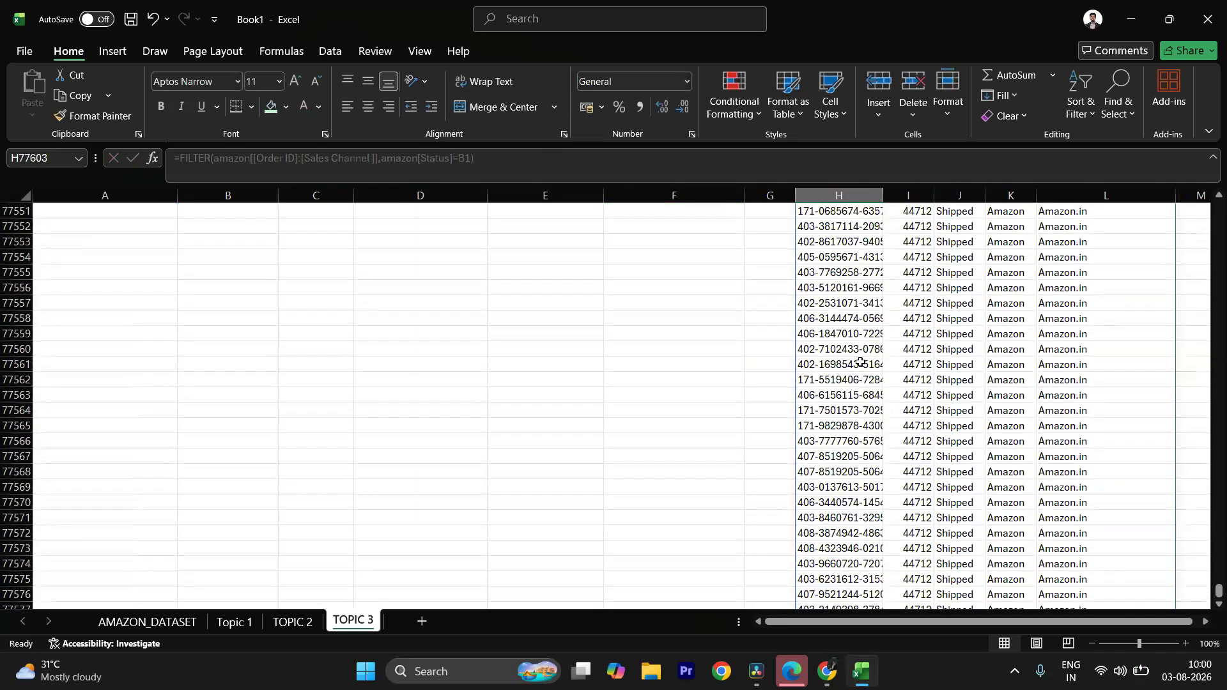
{"action": "left_click_drag", "start_coordinate": [1219, 580], "coordinate": [1220, 208]}
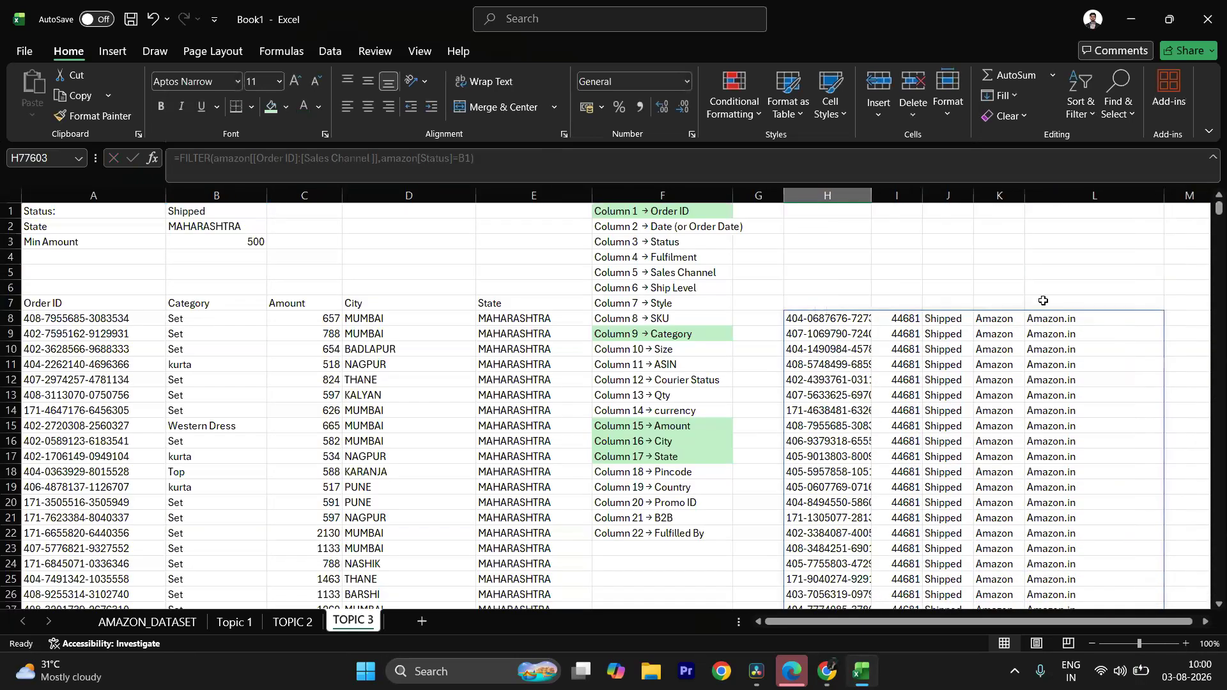
{"action": "left_click", "coordinate": [836, 319]}
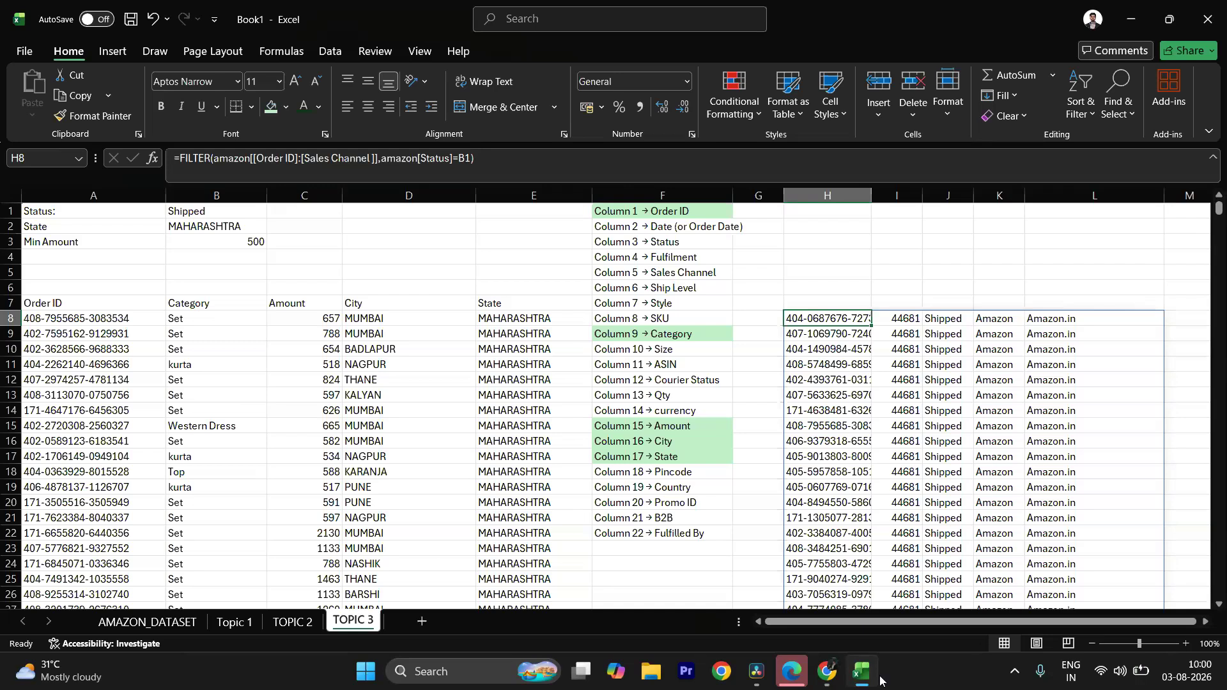
Step: Switch to the live class in Chrome, review the practice exercises in the group chat, and stop sharing the screen
{"action": "mouse_move", "coordinate": [827, 671]}
{"action": "left_click", "coordinate": [731, 603]}
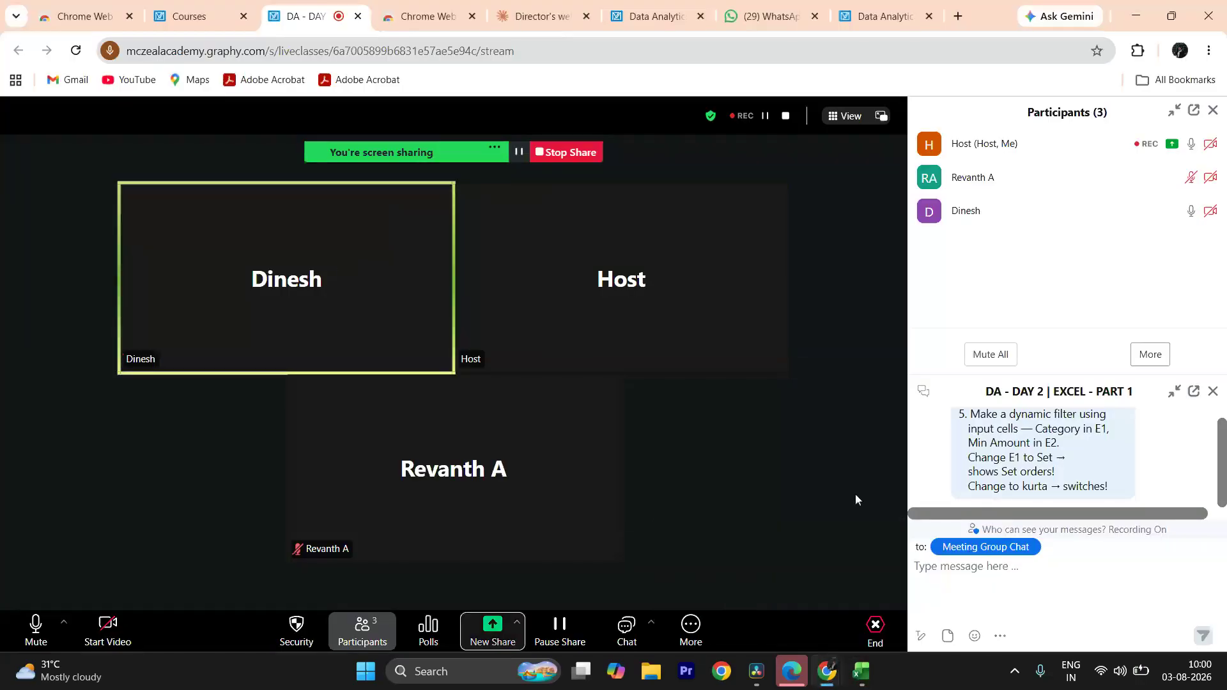
{"action": "scroll", "coordinate": [1032, 458], "scroll_direction": "up", "scroll_amount": 1}
{"action": "scroll", "coordinate": [1032, 458], "scroll_direction": "up", "scroll_amount": 3}
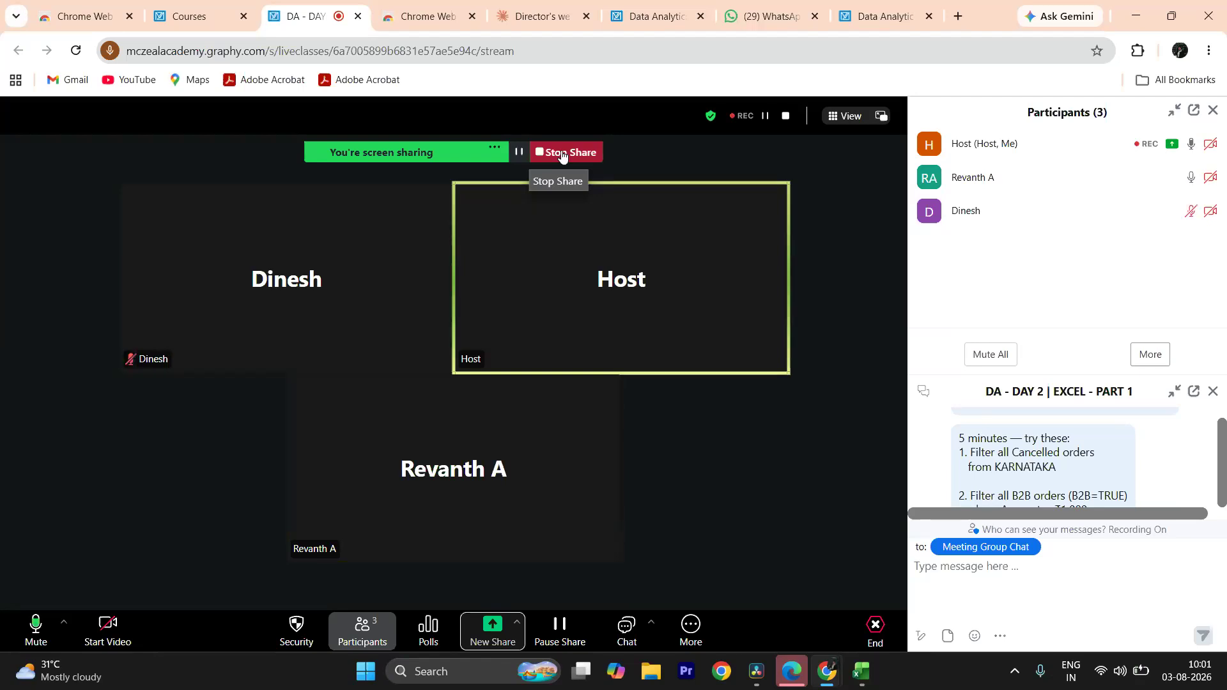
{"action": "left_click", "coordinate": [562, 154]}
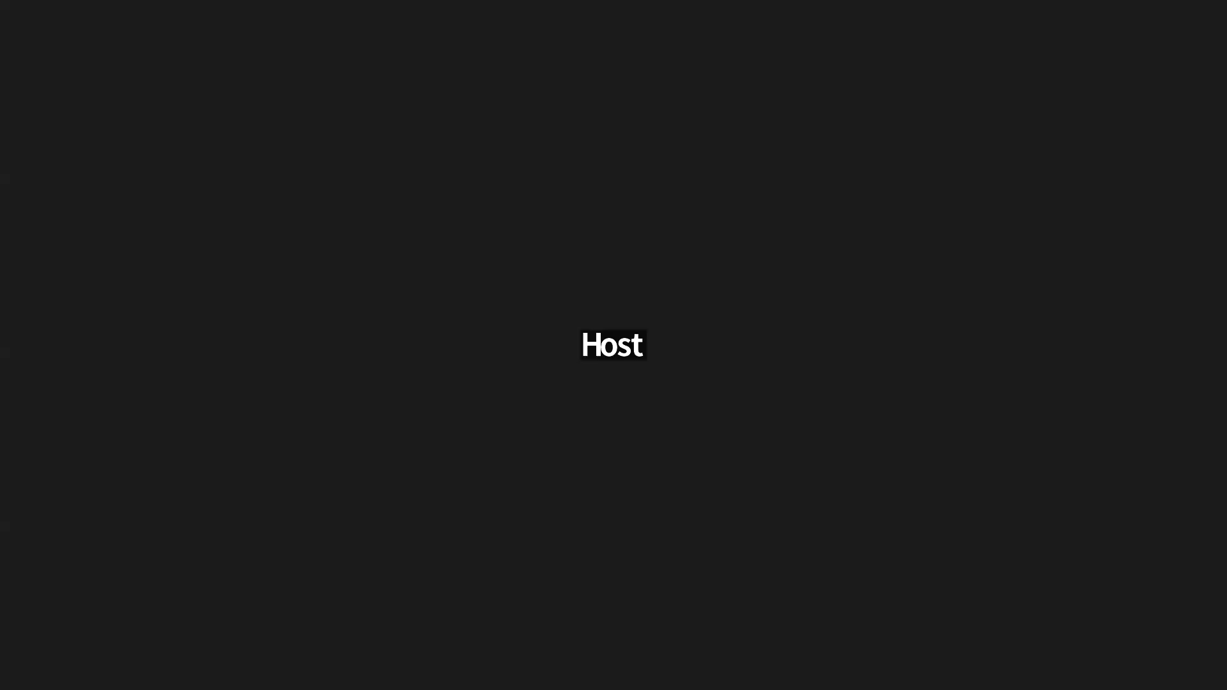